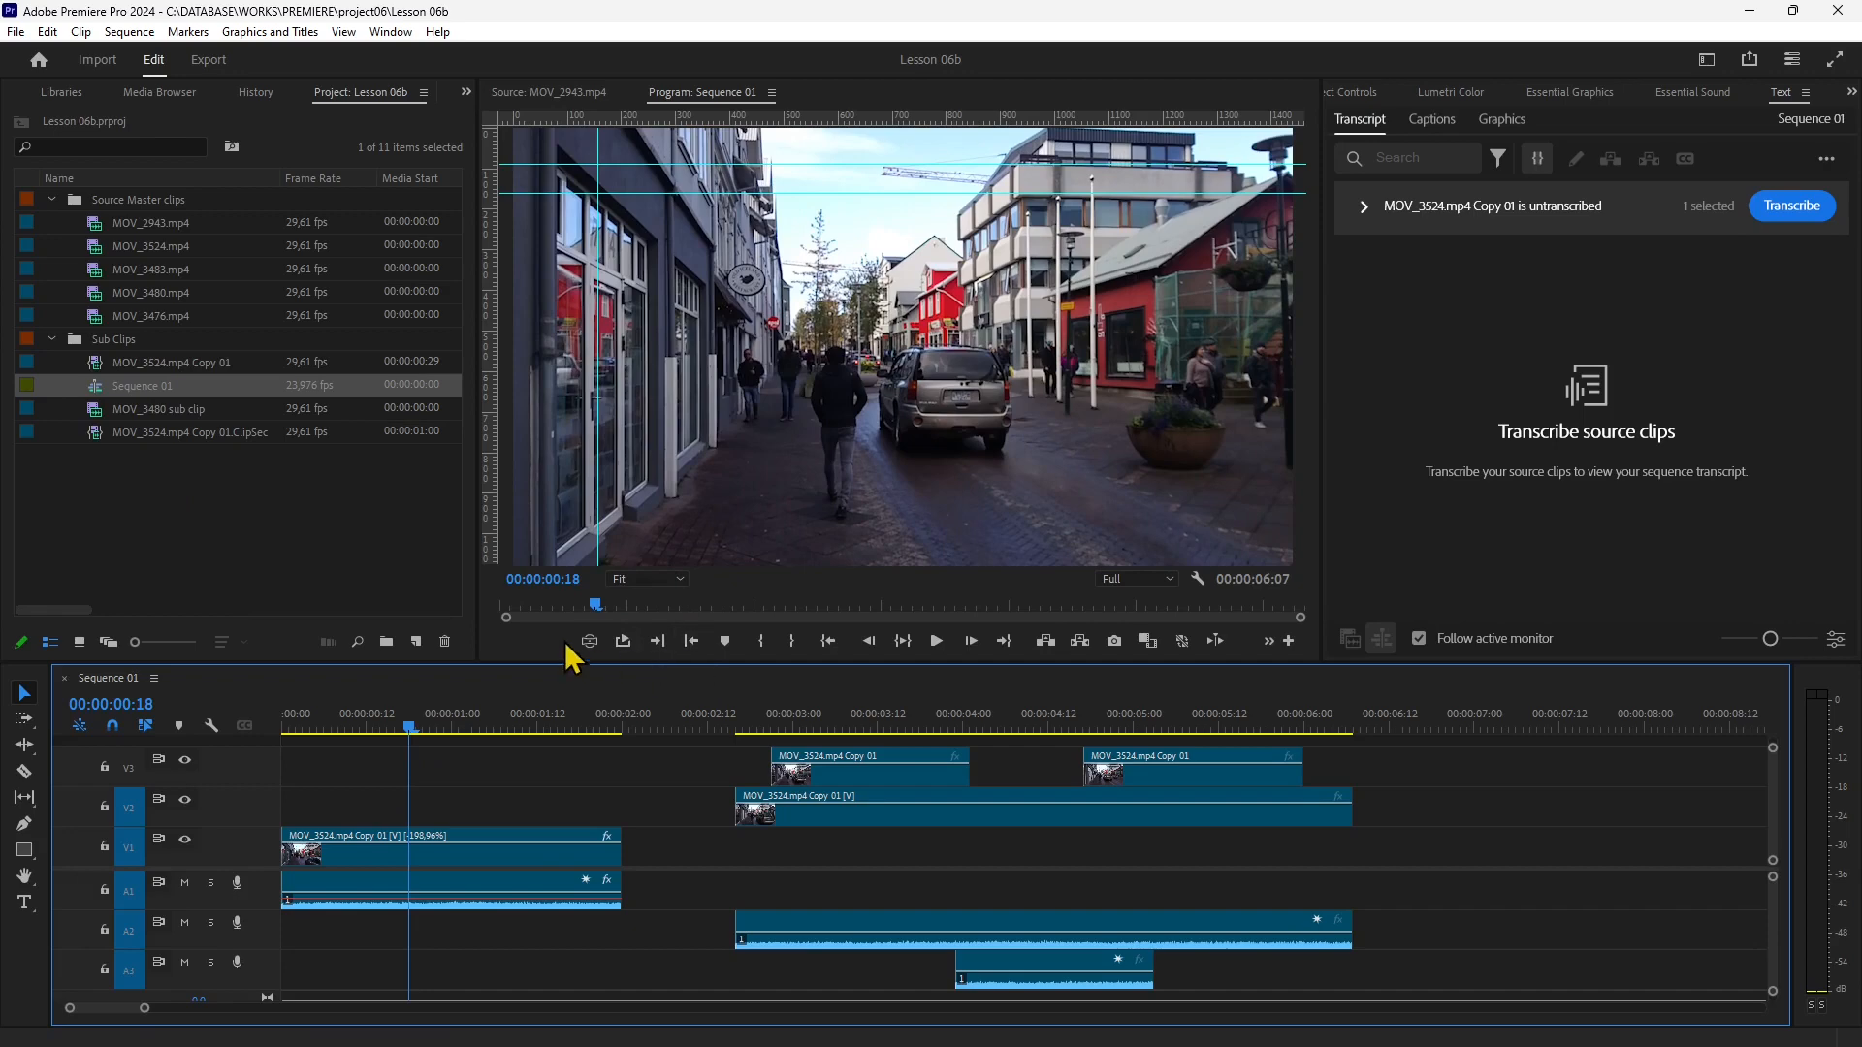
# Compare the MOV_2943.mp4 source view with the Sequence 01 program view.
pyautogui.click(549, 92)
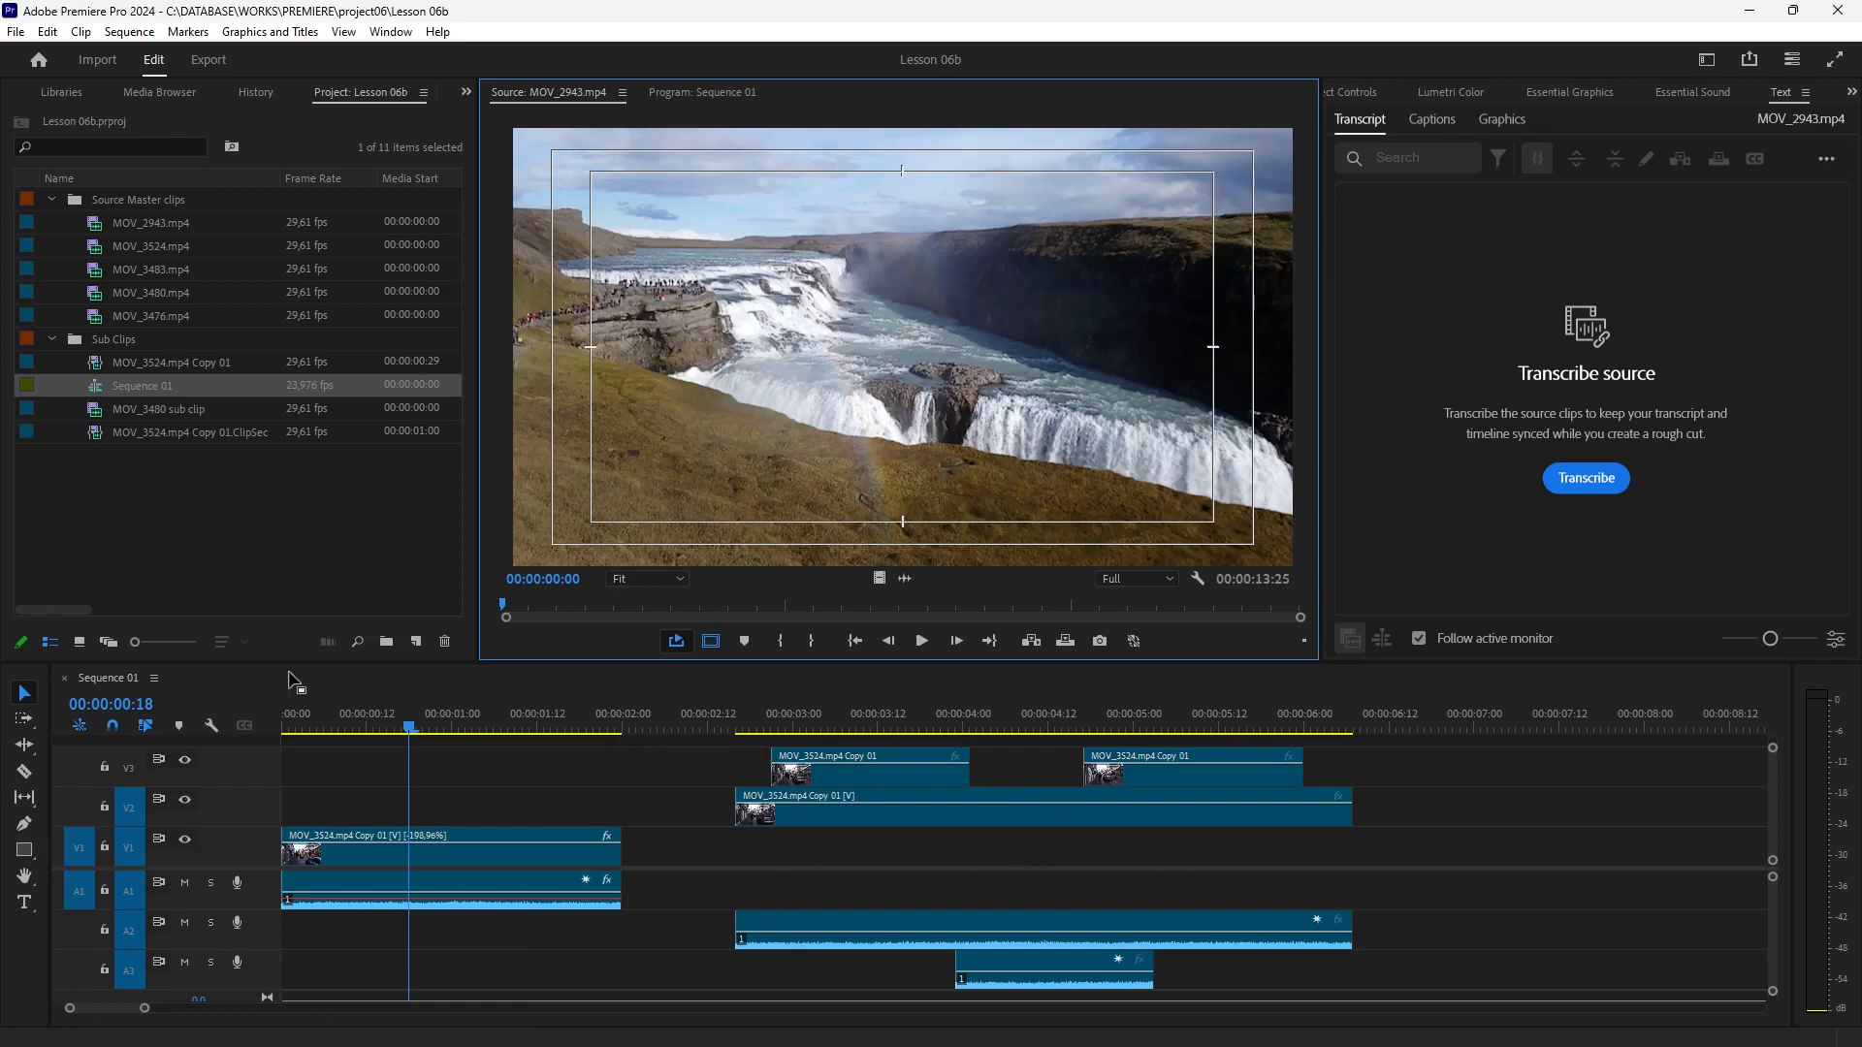
pyautogui.click(684, 92)
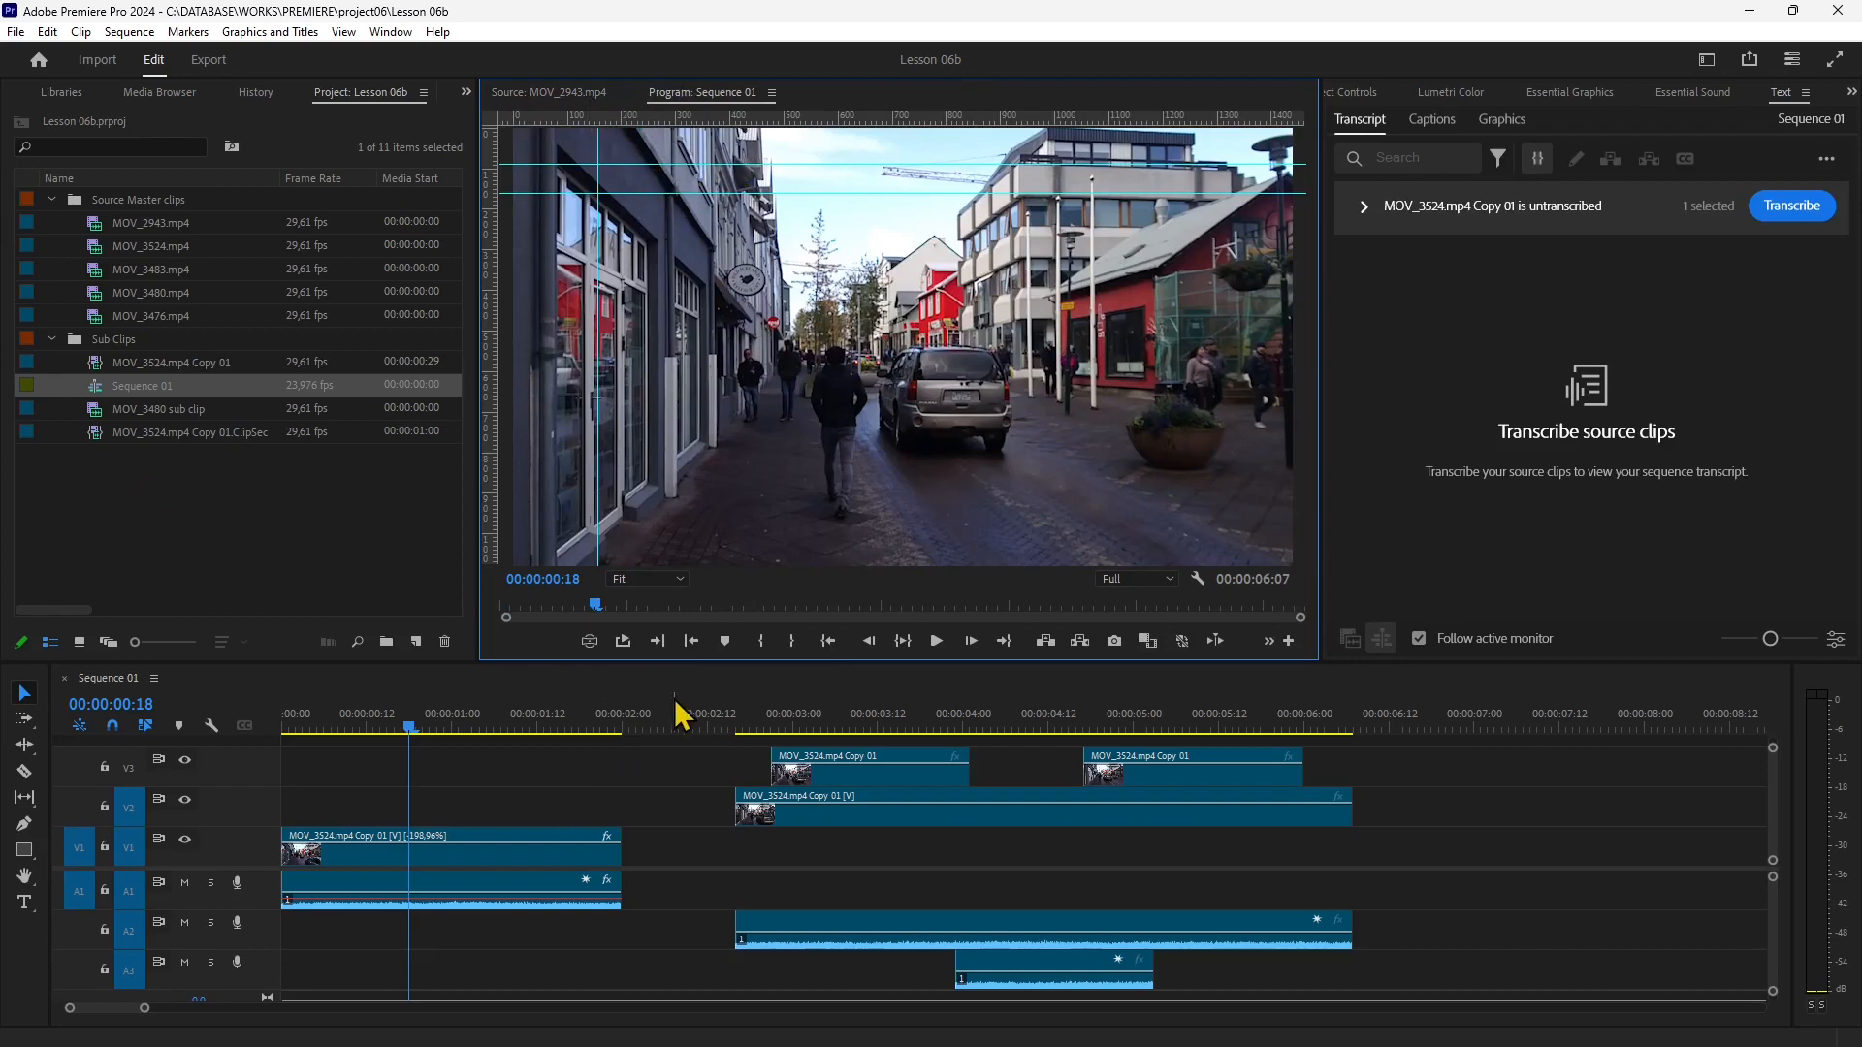
pyautogui.click(549, 95)
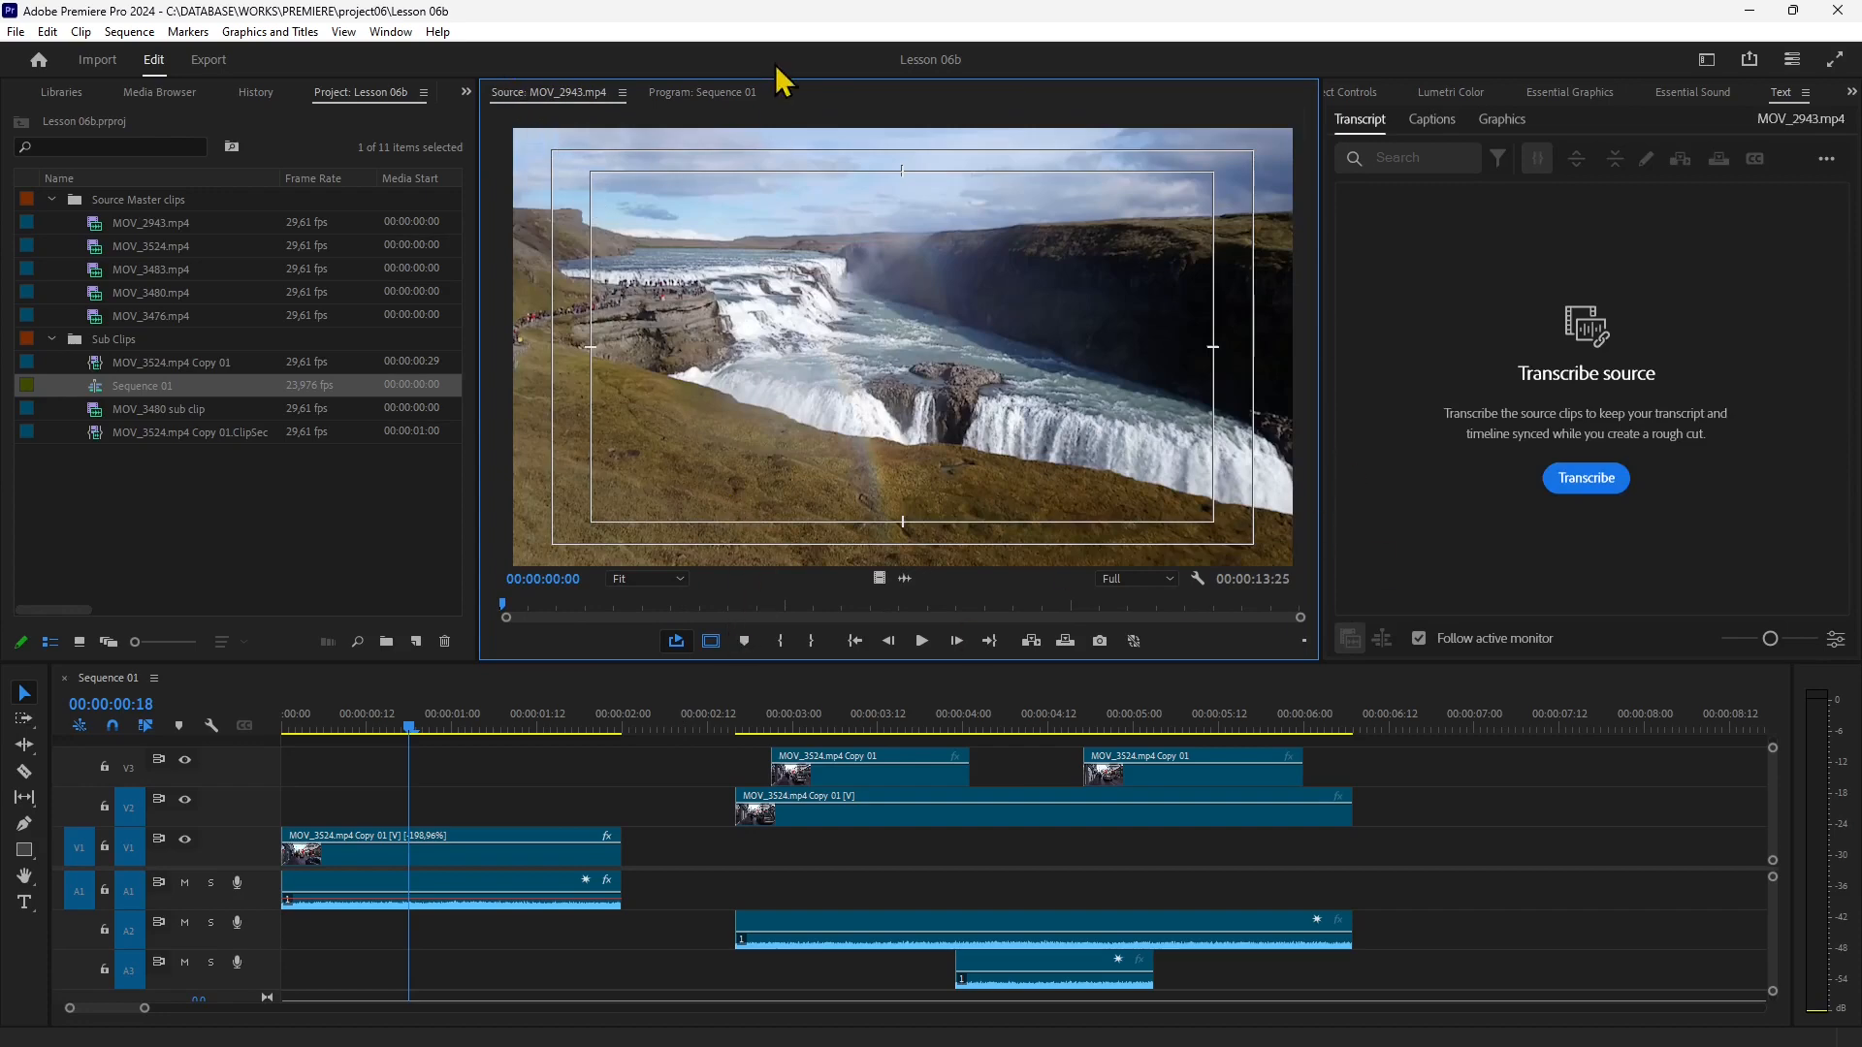
pyautogui.click(722, 93)
pyautogui.click(576, 94)
pyautogui.click(1428, 124)
pyautogui.click(1346, 119)
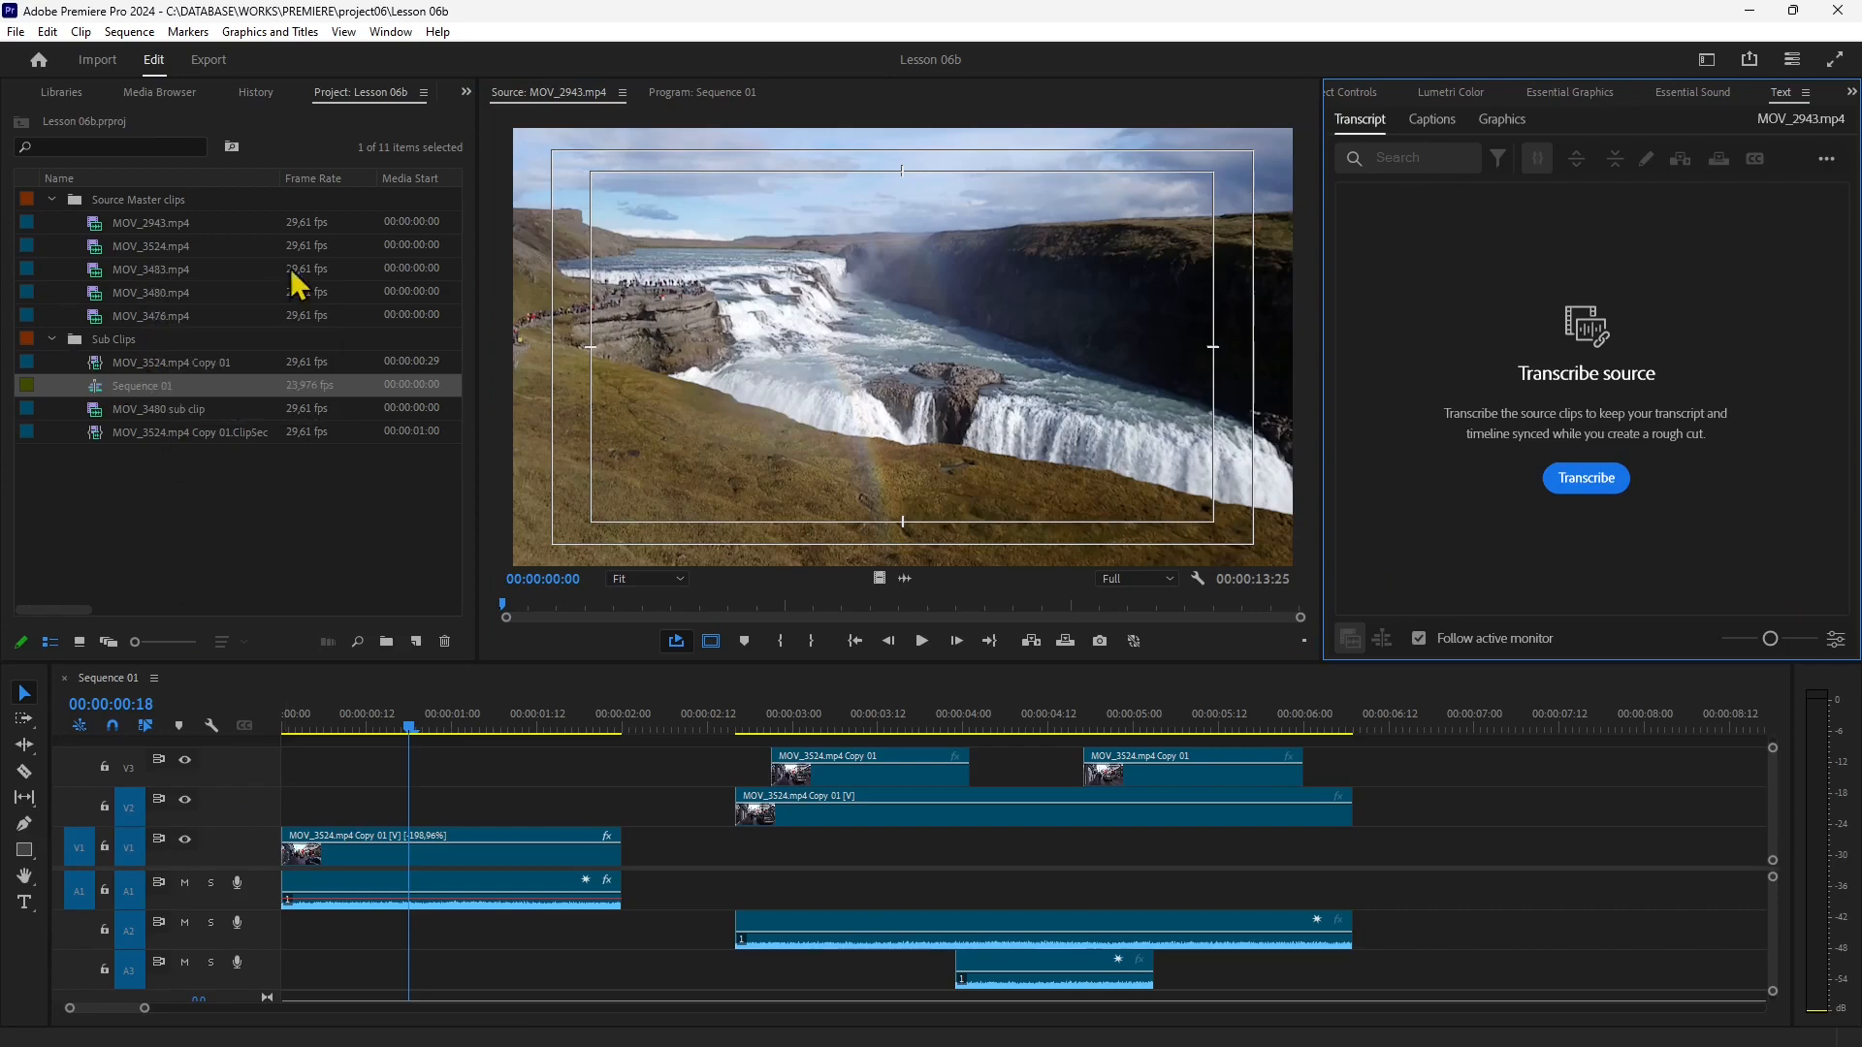
# Make a subclip from MOV_3480 sub clip in the Sub Clips bin, accepting the suggested name and trims restricted to subclip boundaries.
pyautogui.click(175, 446)
pyautogui.rightClick(183, 445)
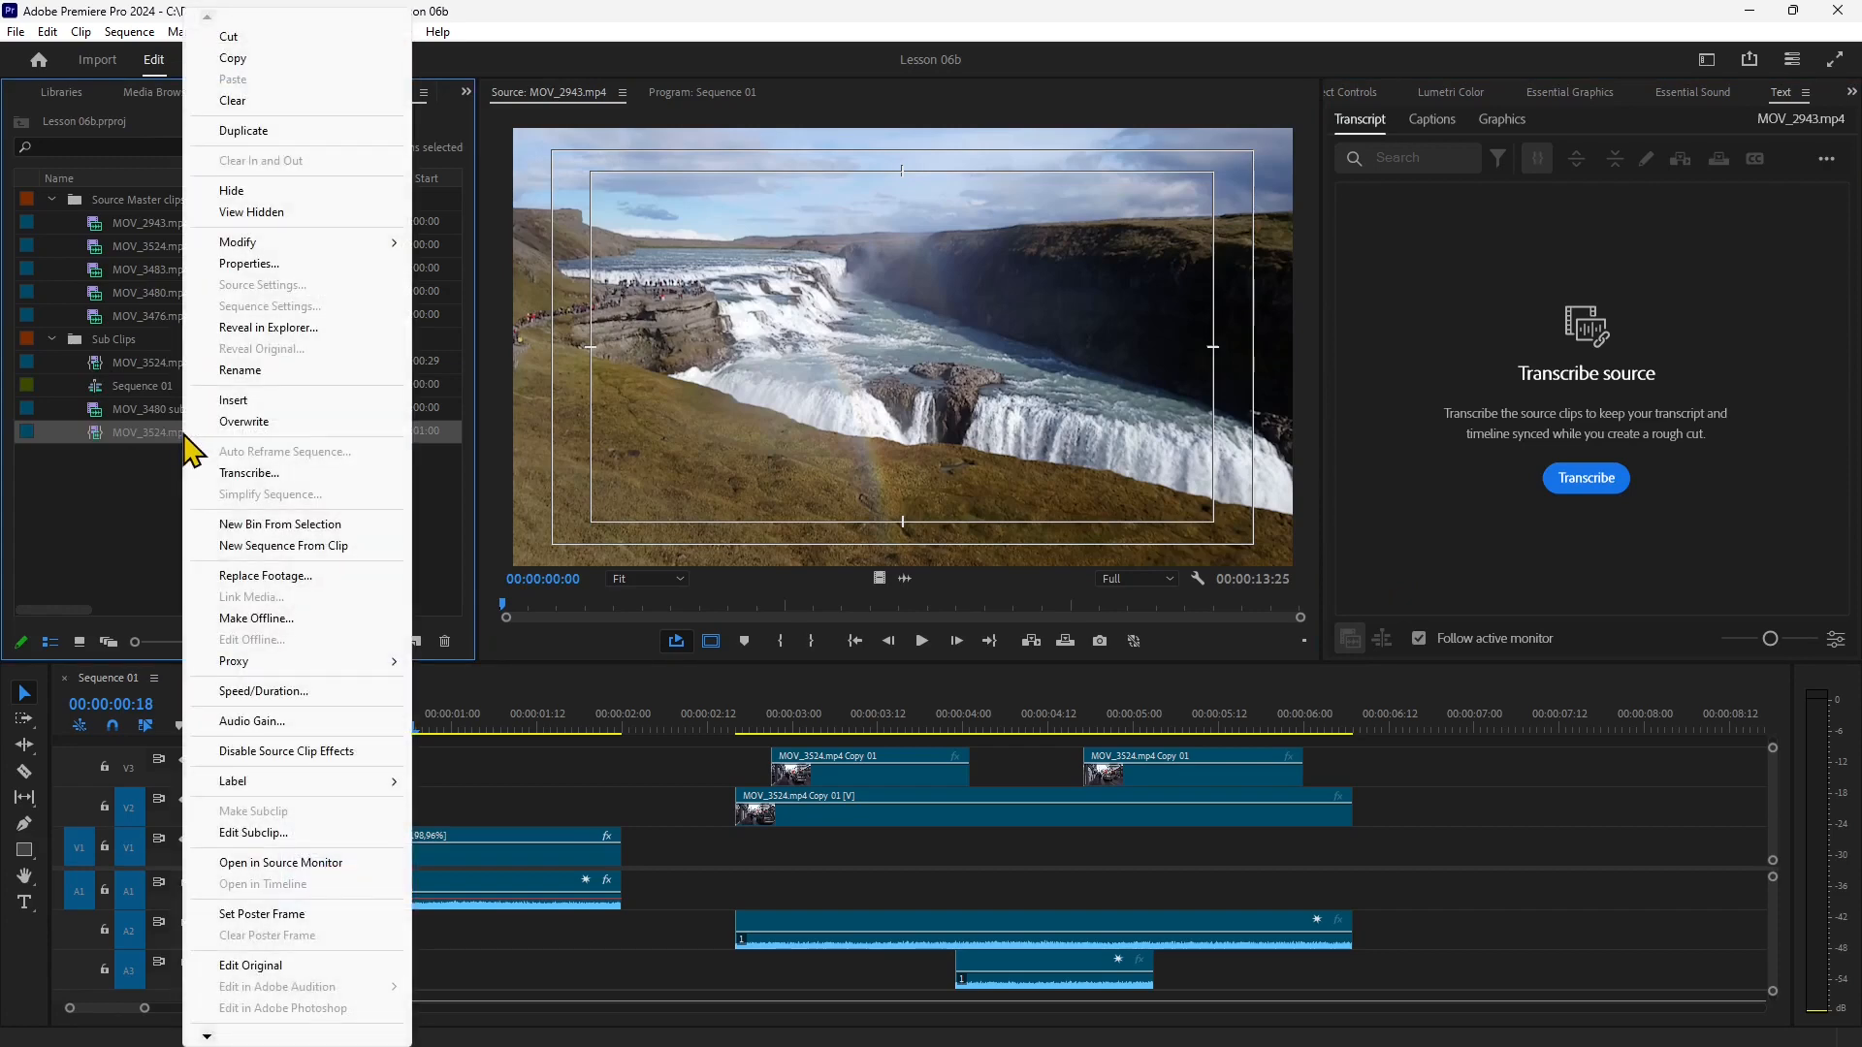
pyautogui.click(124, 408)
pyautogui.rightClick(126, 409)
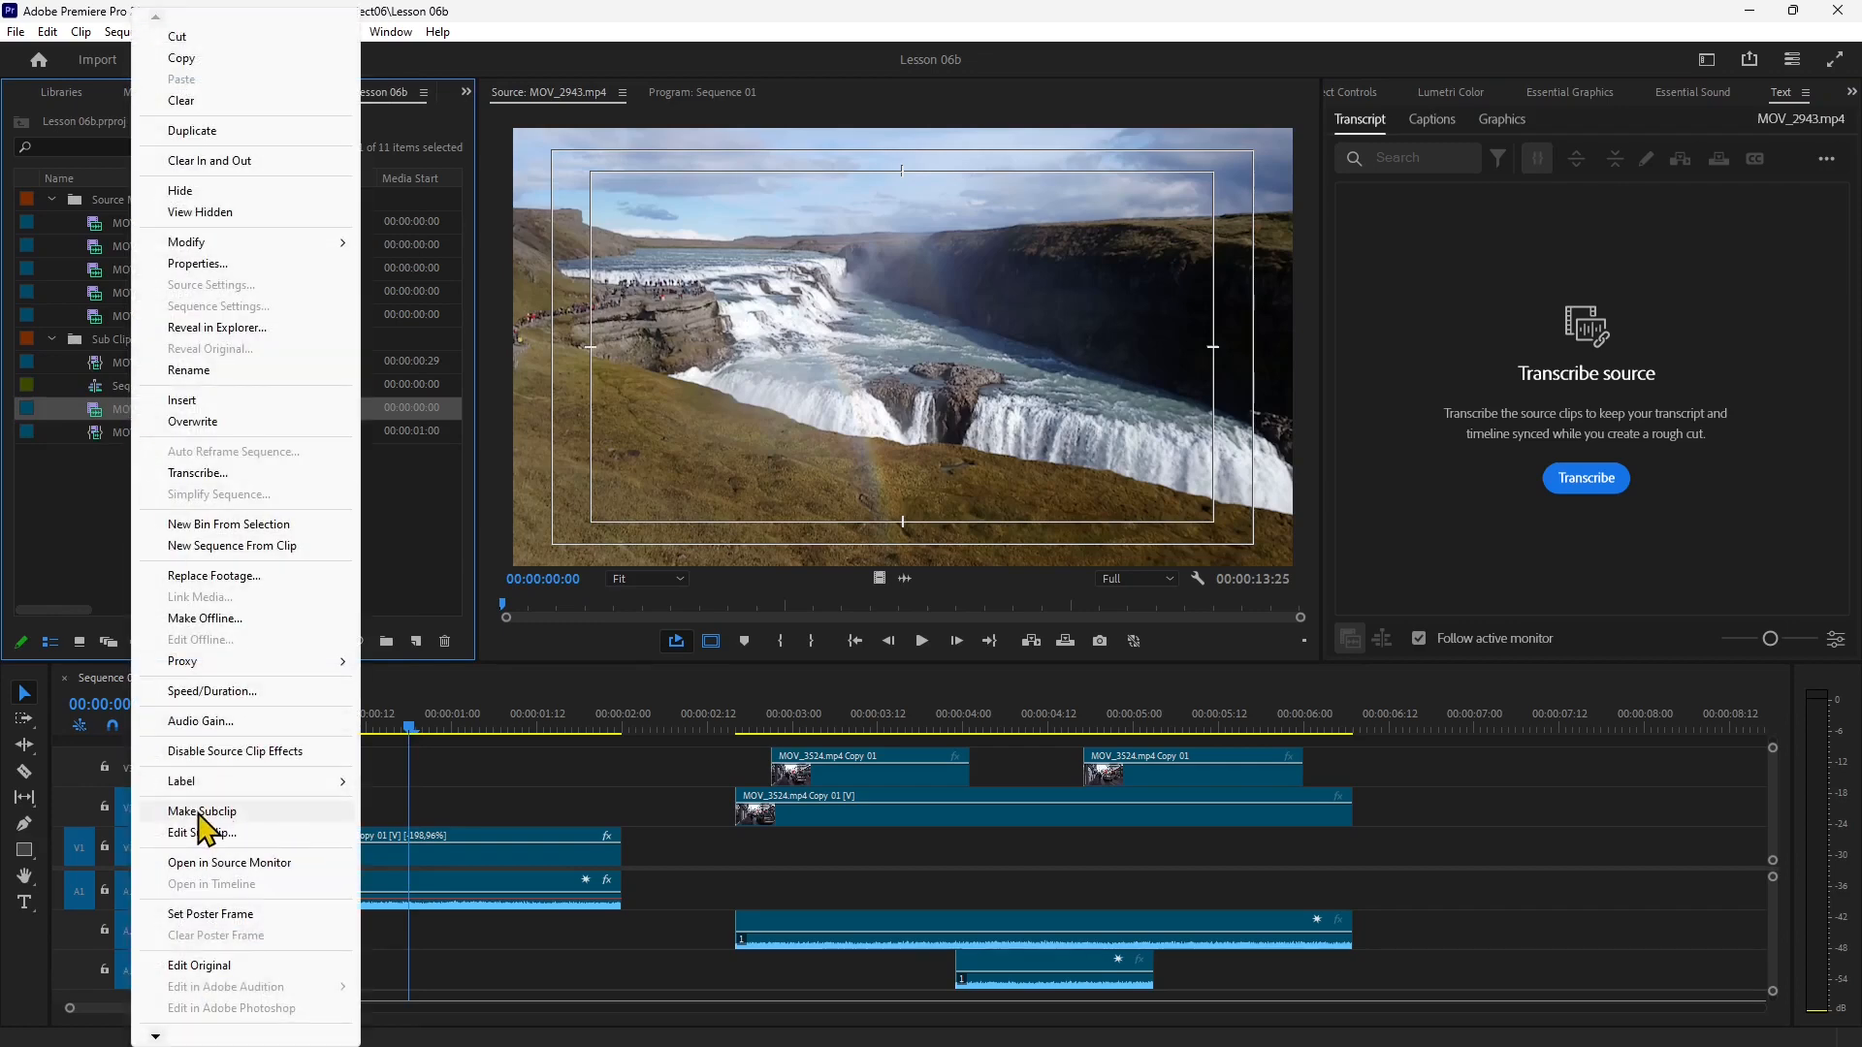
pyautogui.click(201, 811)
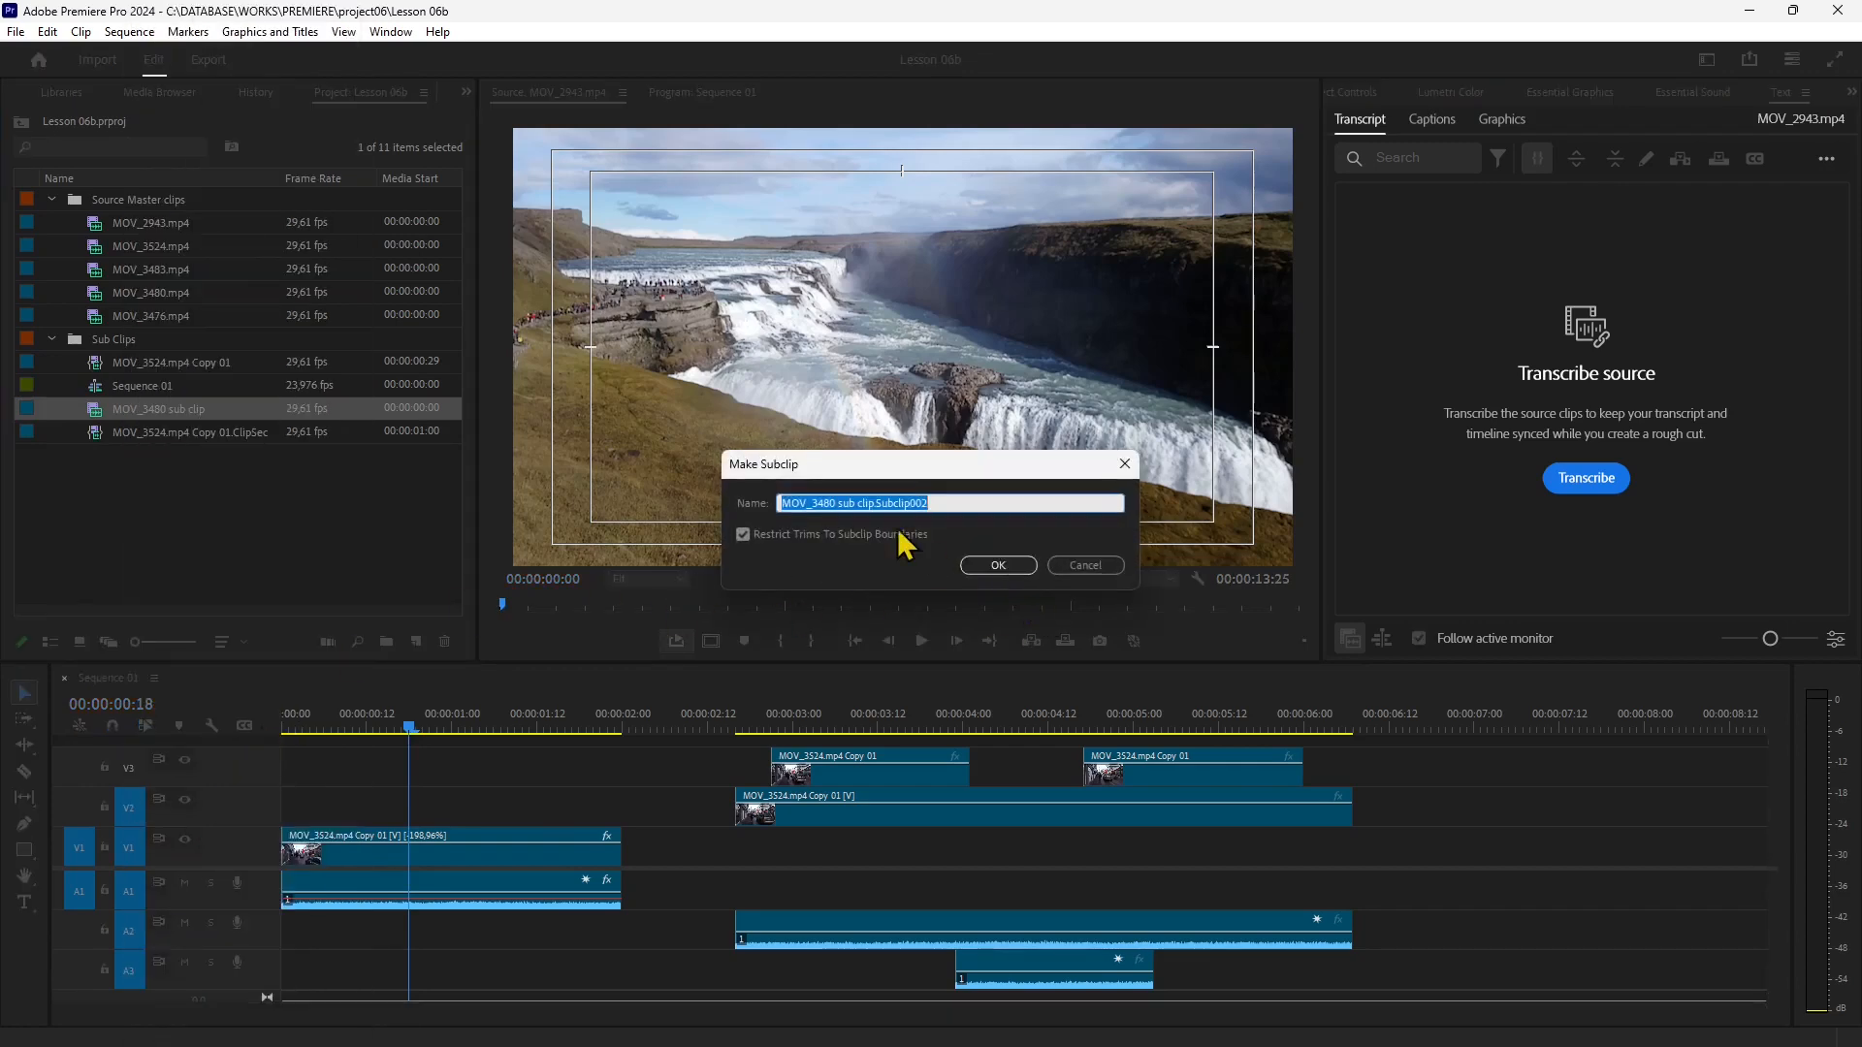
pyautogui.click(1000, 565)
pyautogui.click(213, 440)
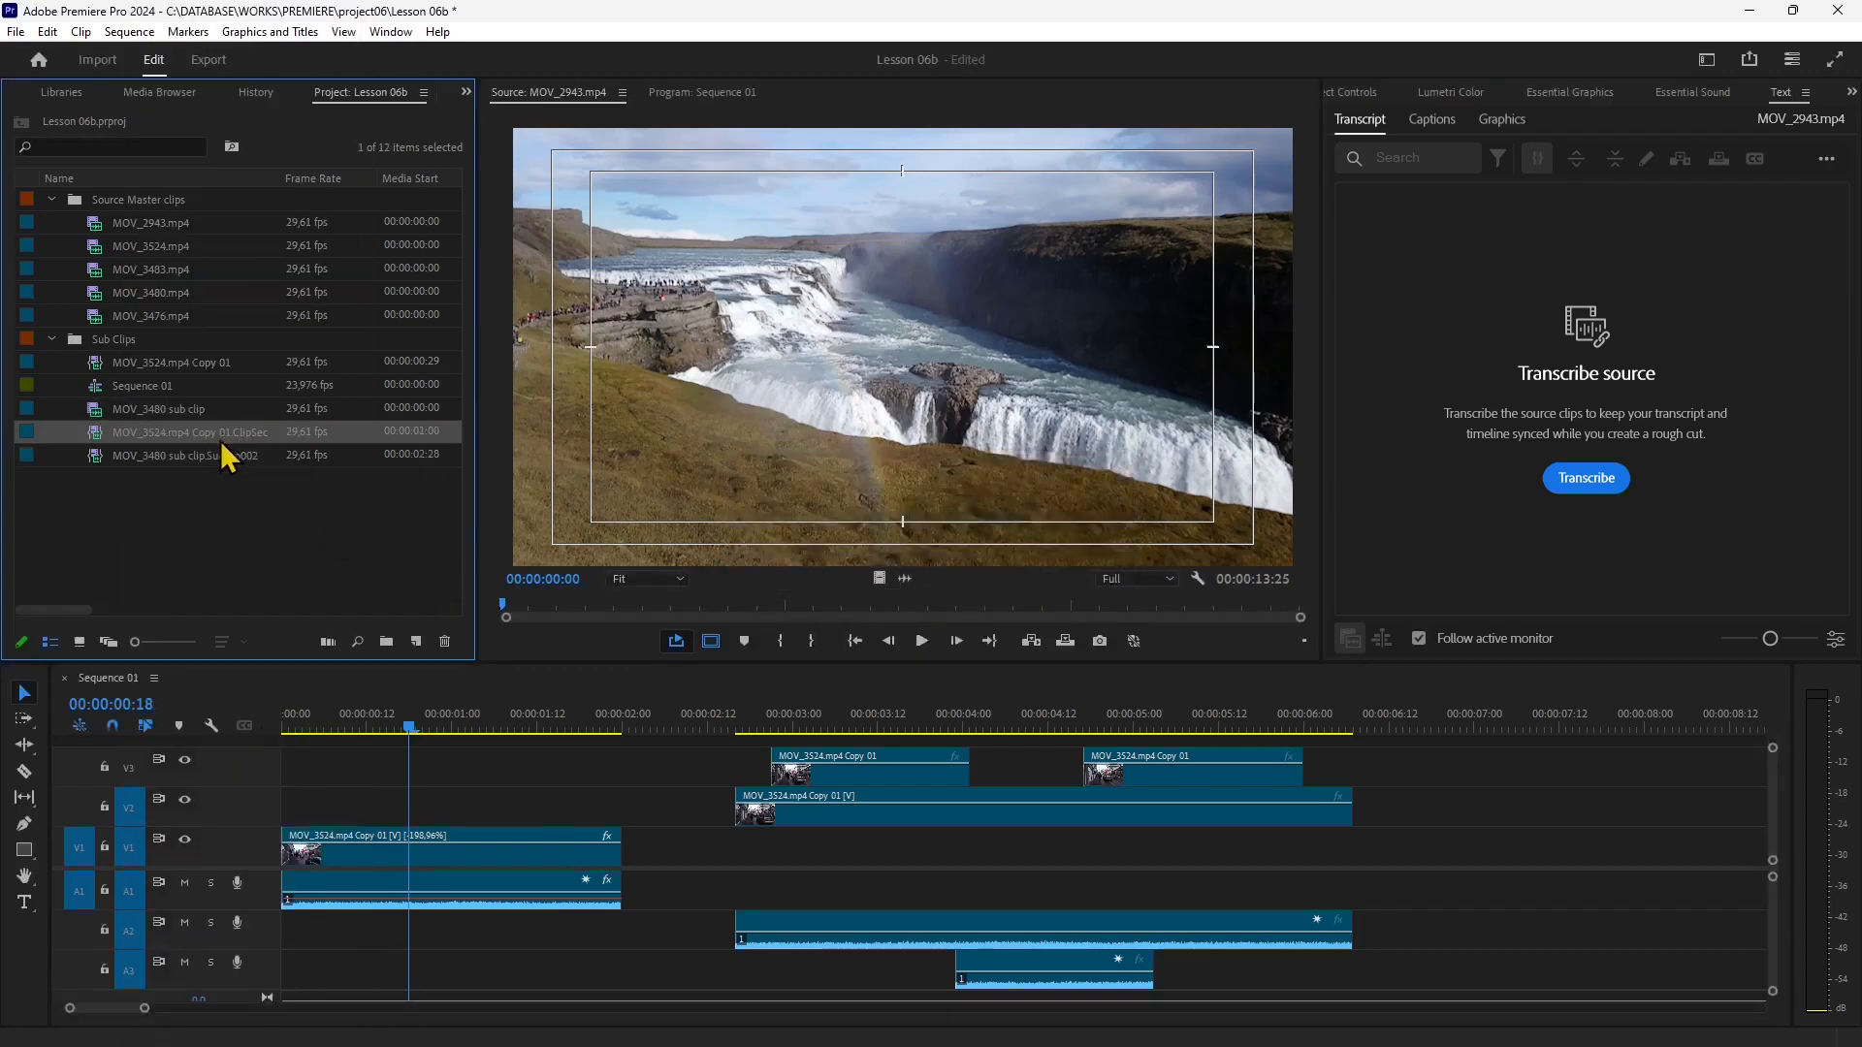
# Inspect the Edit Subclip settings of the newly made MOV_3480 subclip.
pyautogui.click(187, 462)
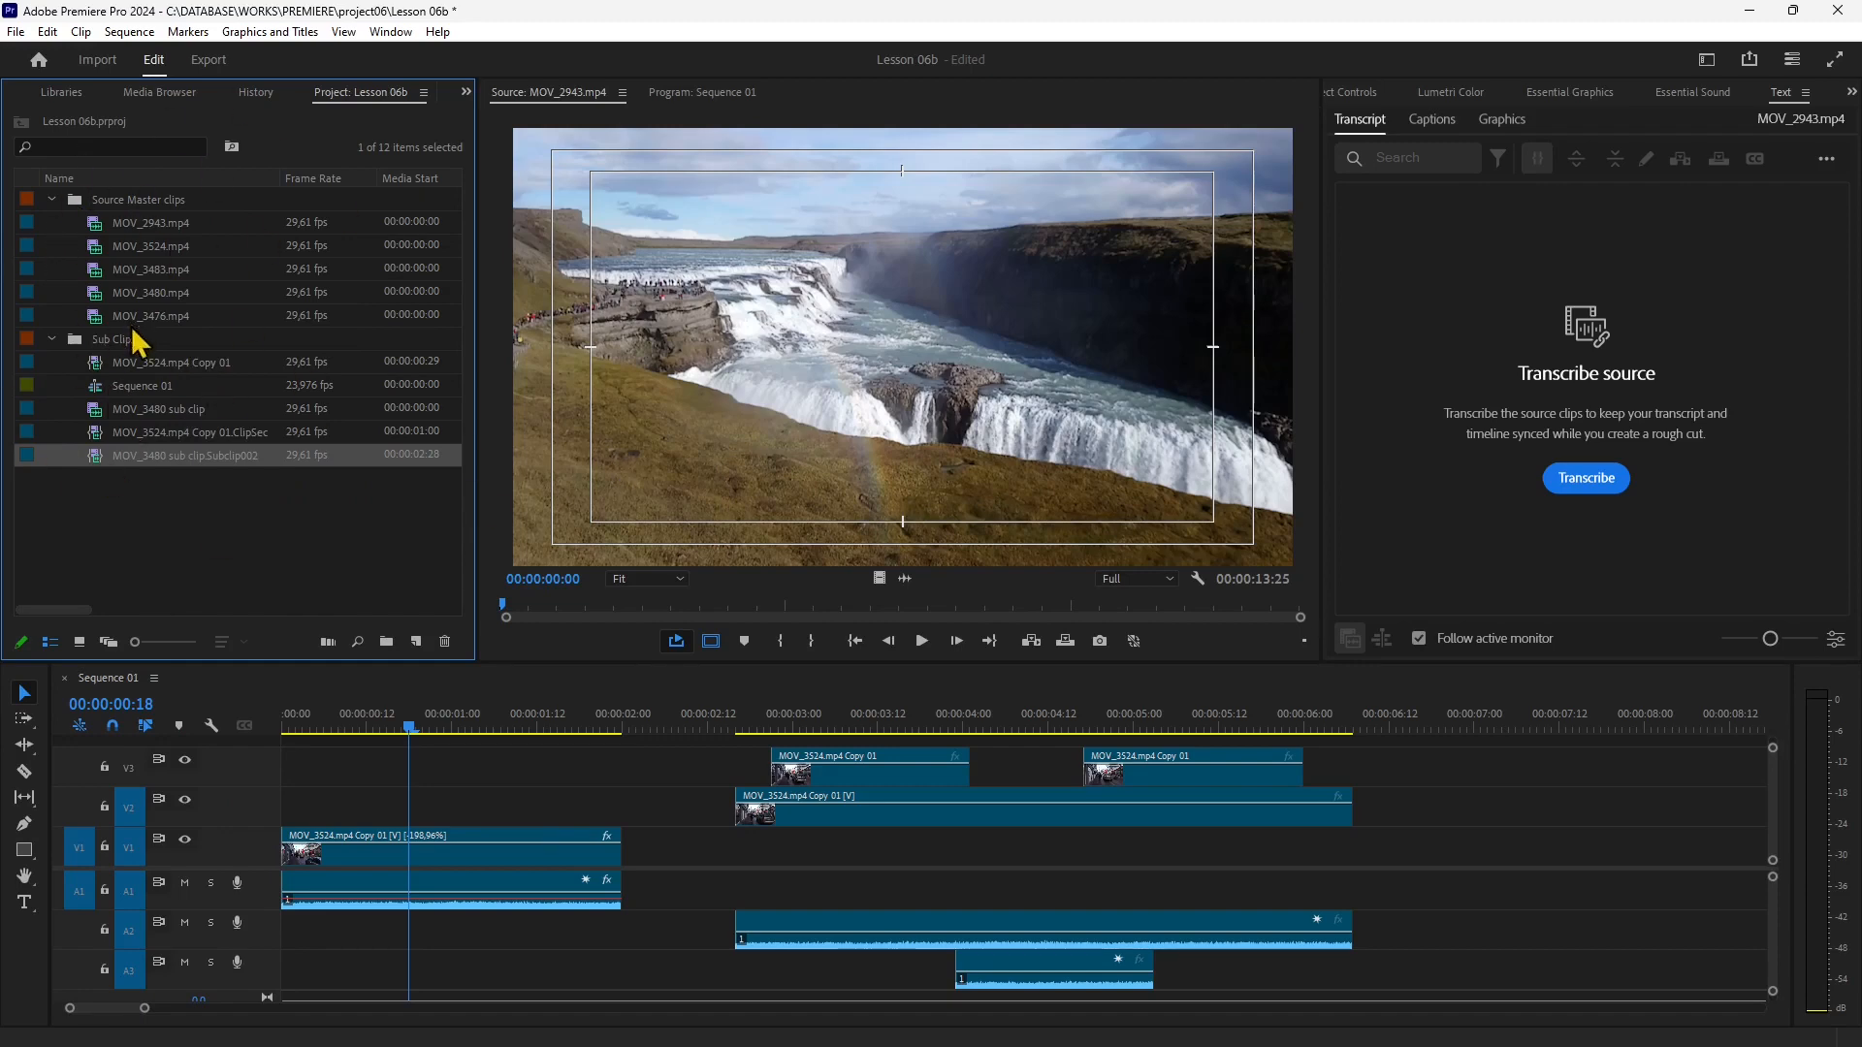
pyautogui.rightClick(188, 448)
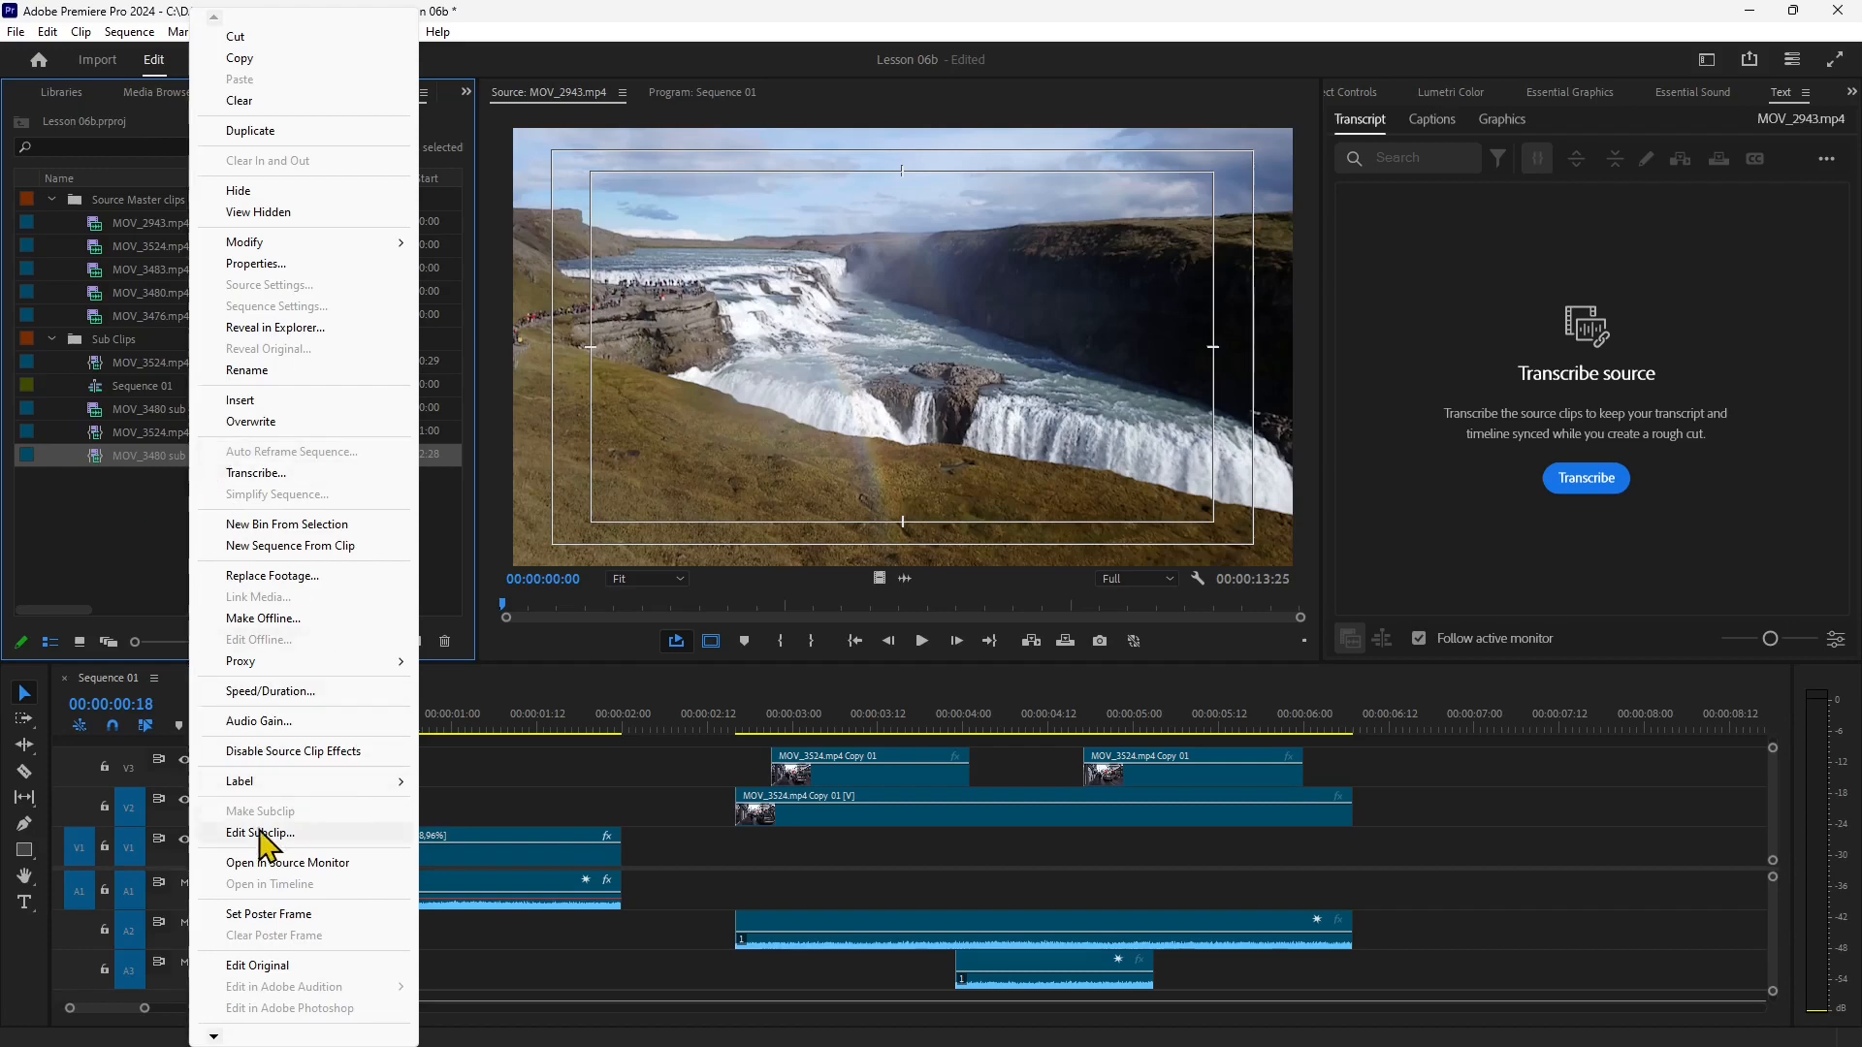
pyautogui.click(260, 832)
pyautogui.click(1105, 390)
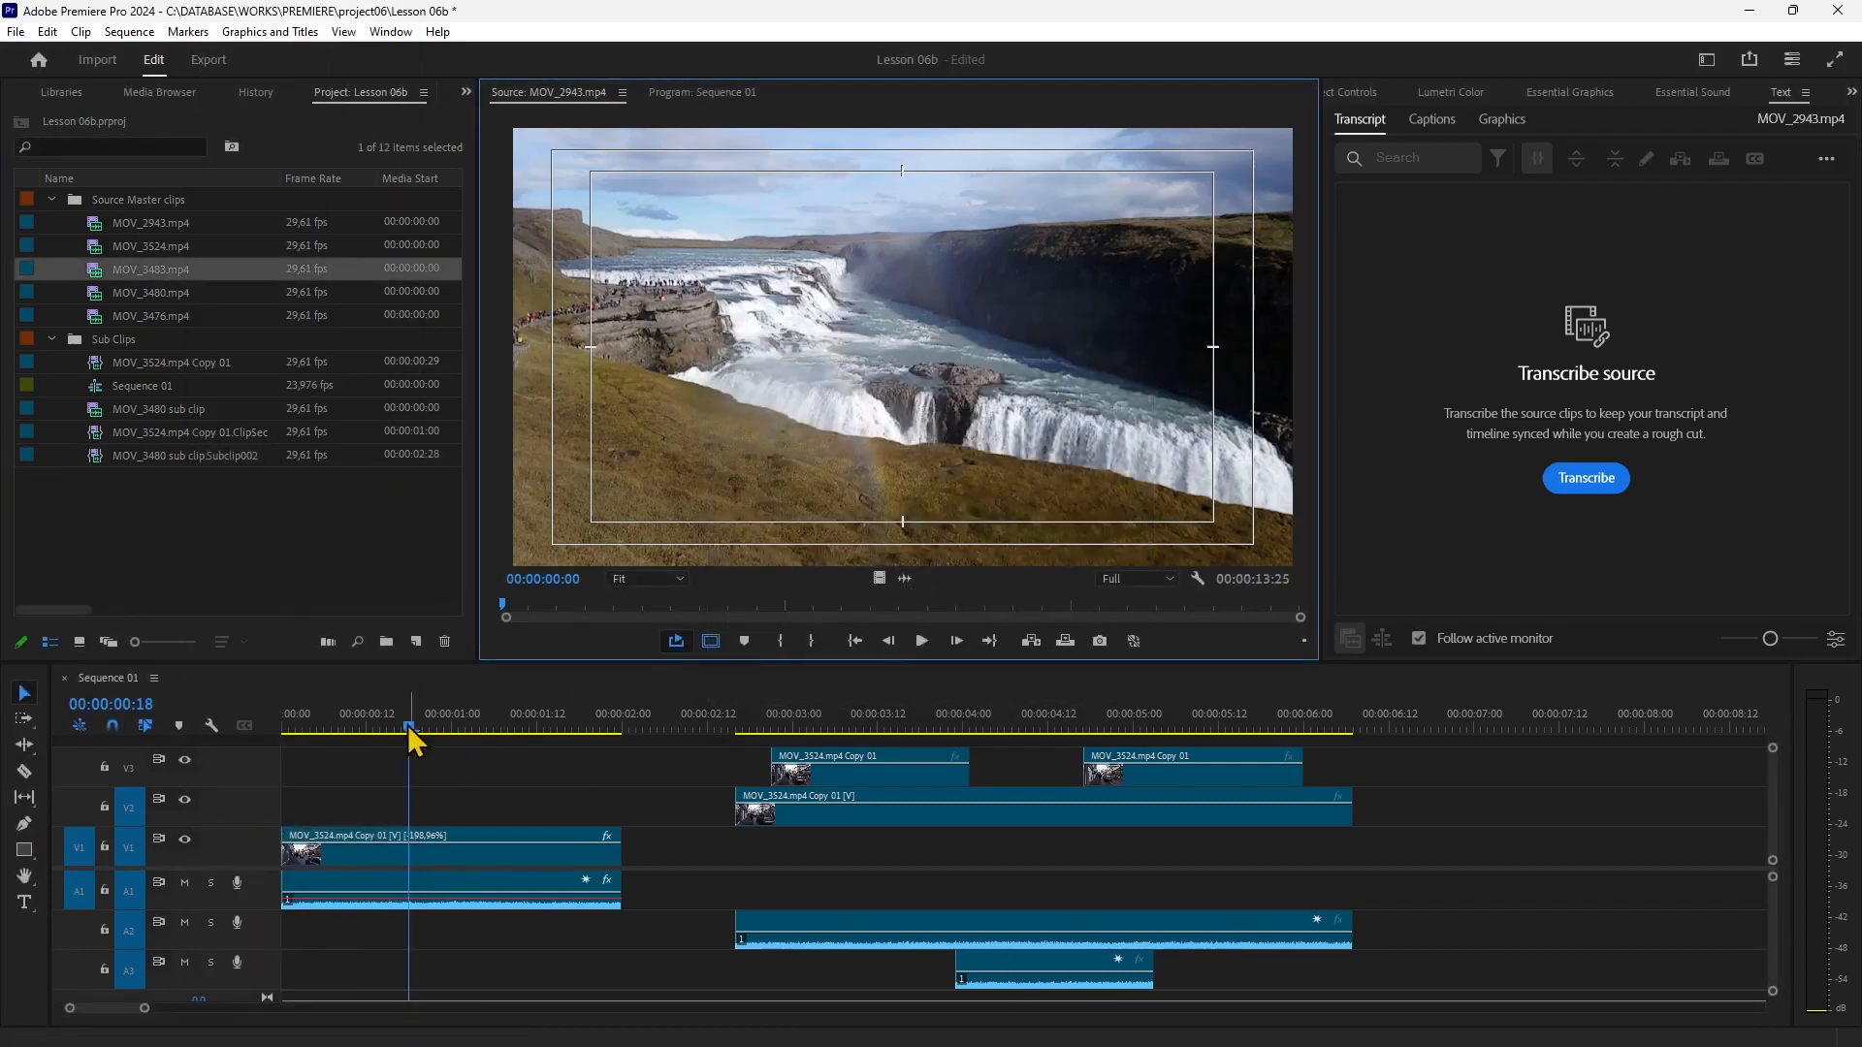
# Trim and reposition the first MOV_3524.mp4 Copy 01 clip on V1 to span about 00:00:00:18 to 00:00:01:15.
pyautogui.moveTo(416, 734); pyautogui.dragTo(512, 752)
pyautogui.click(478, 840)
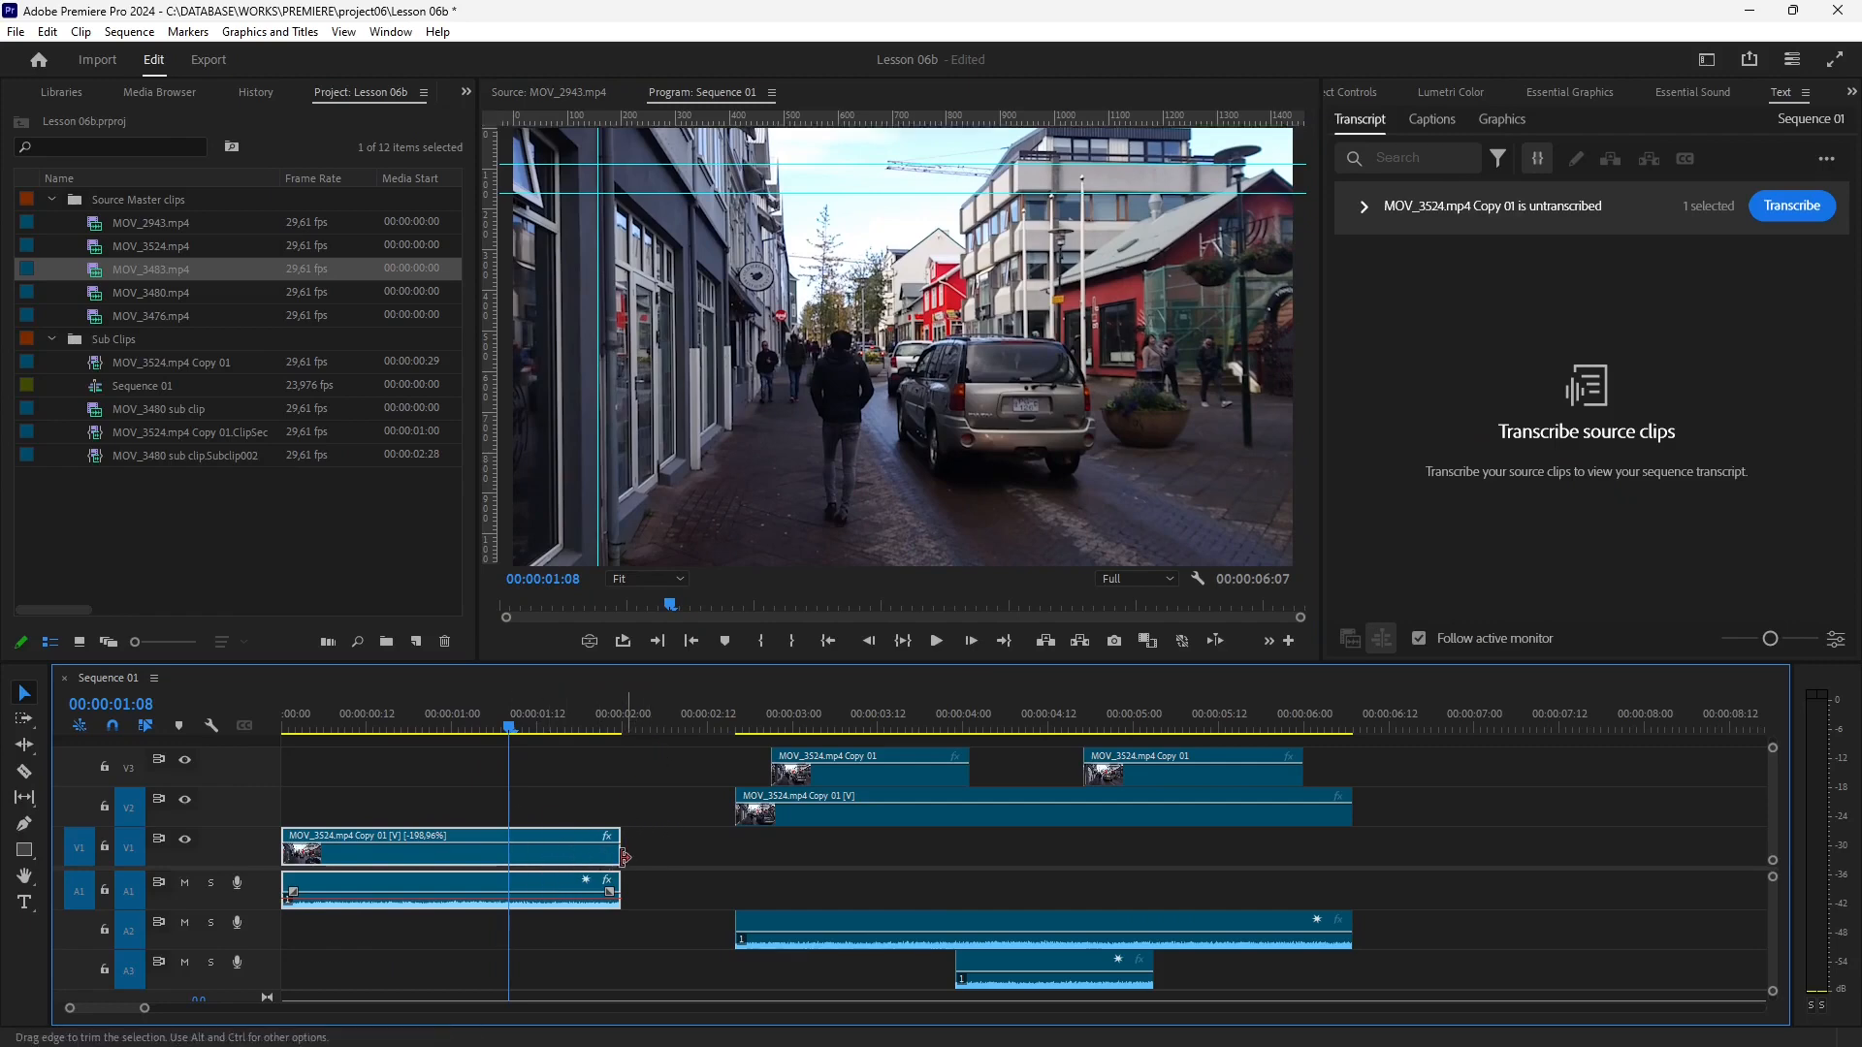
pyautogui.moveTo(624, 856); pyautogui.dragTo(535, 866)
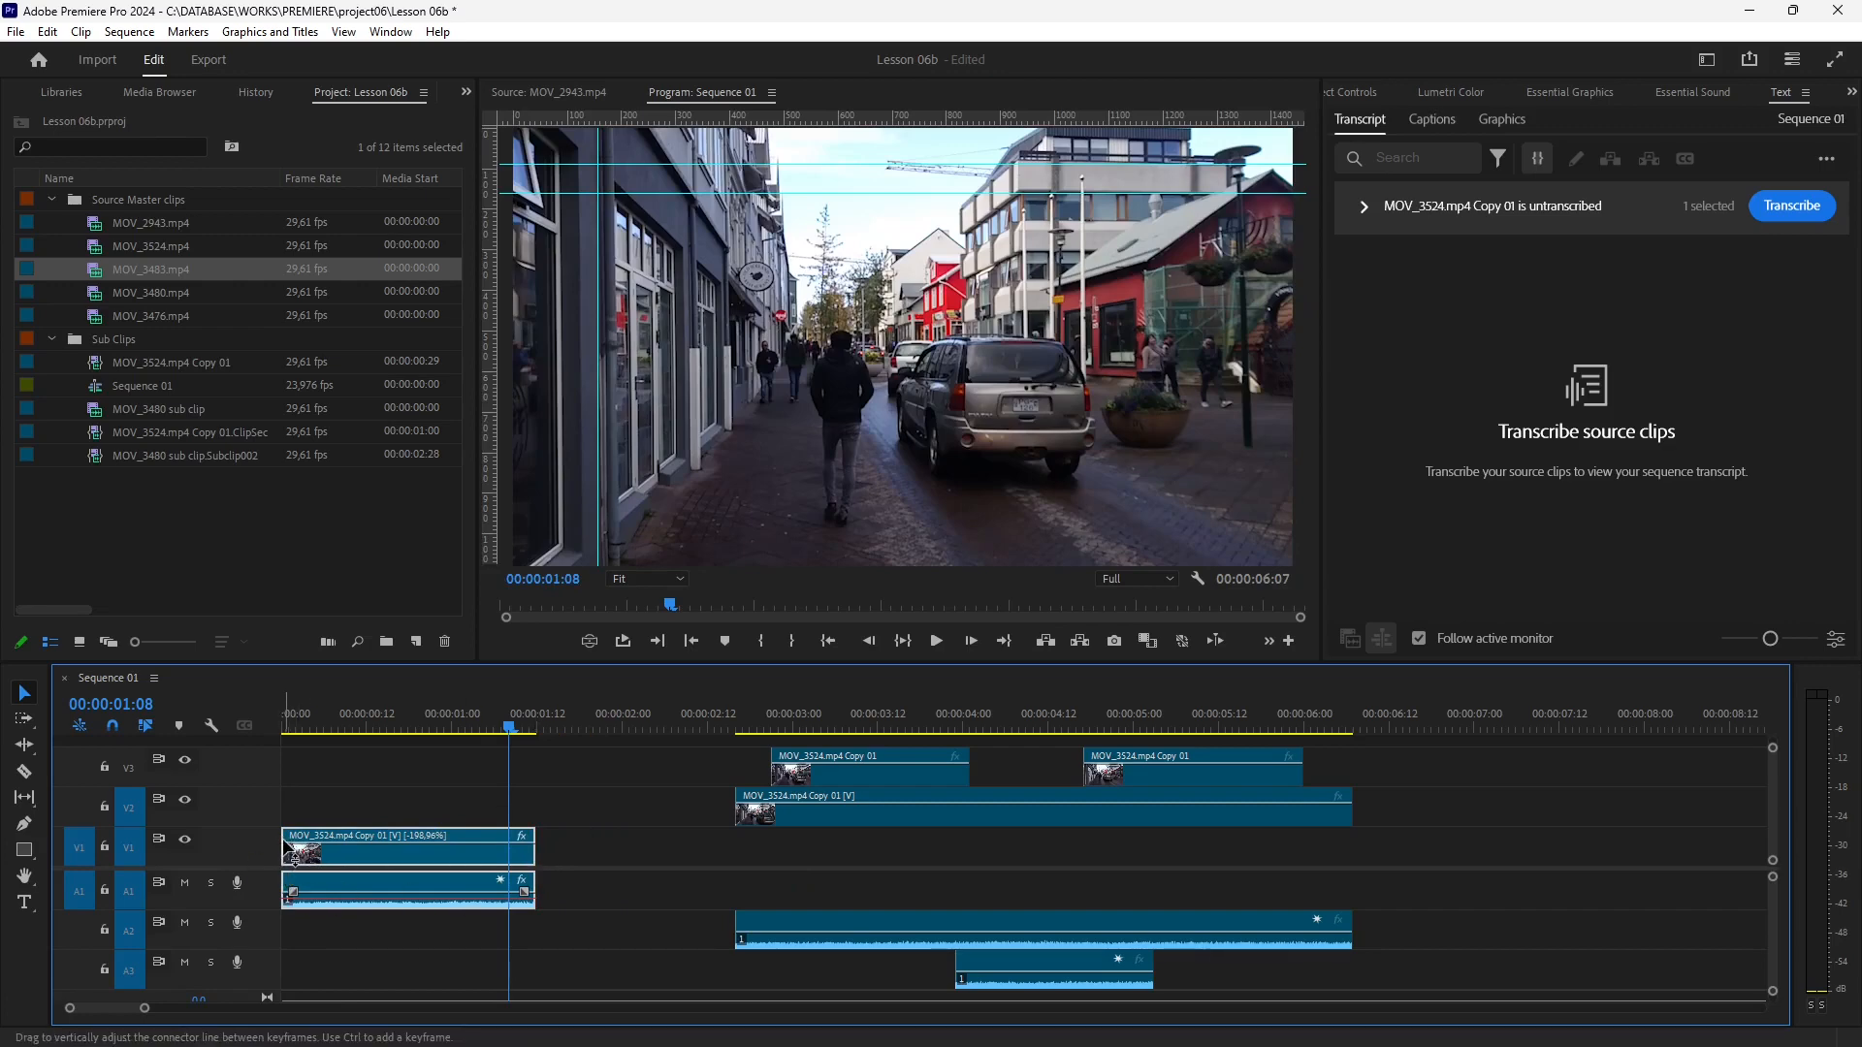
pyautogui.moveTo(297, 857); pyautogui.dragTo(408, 854)
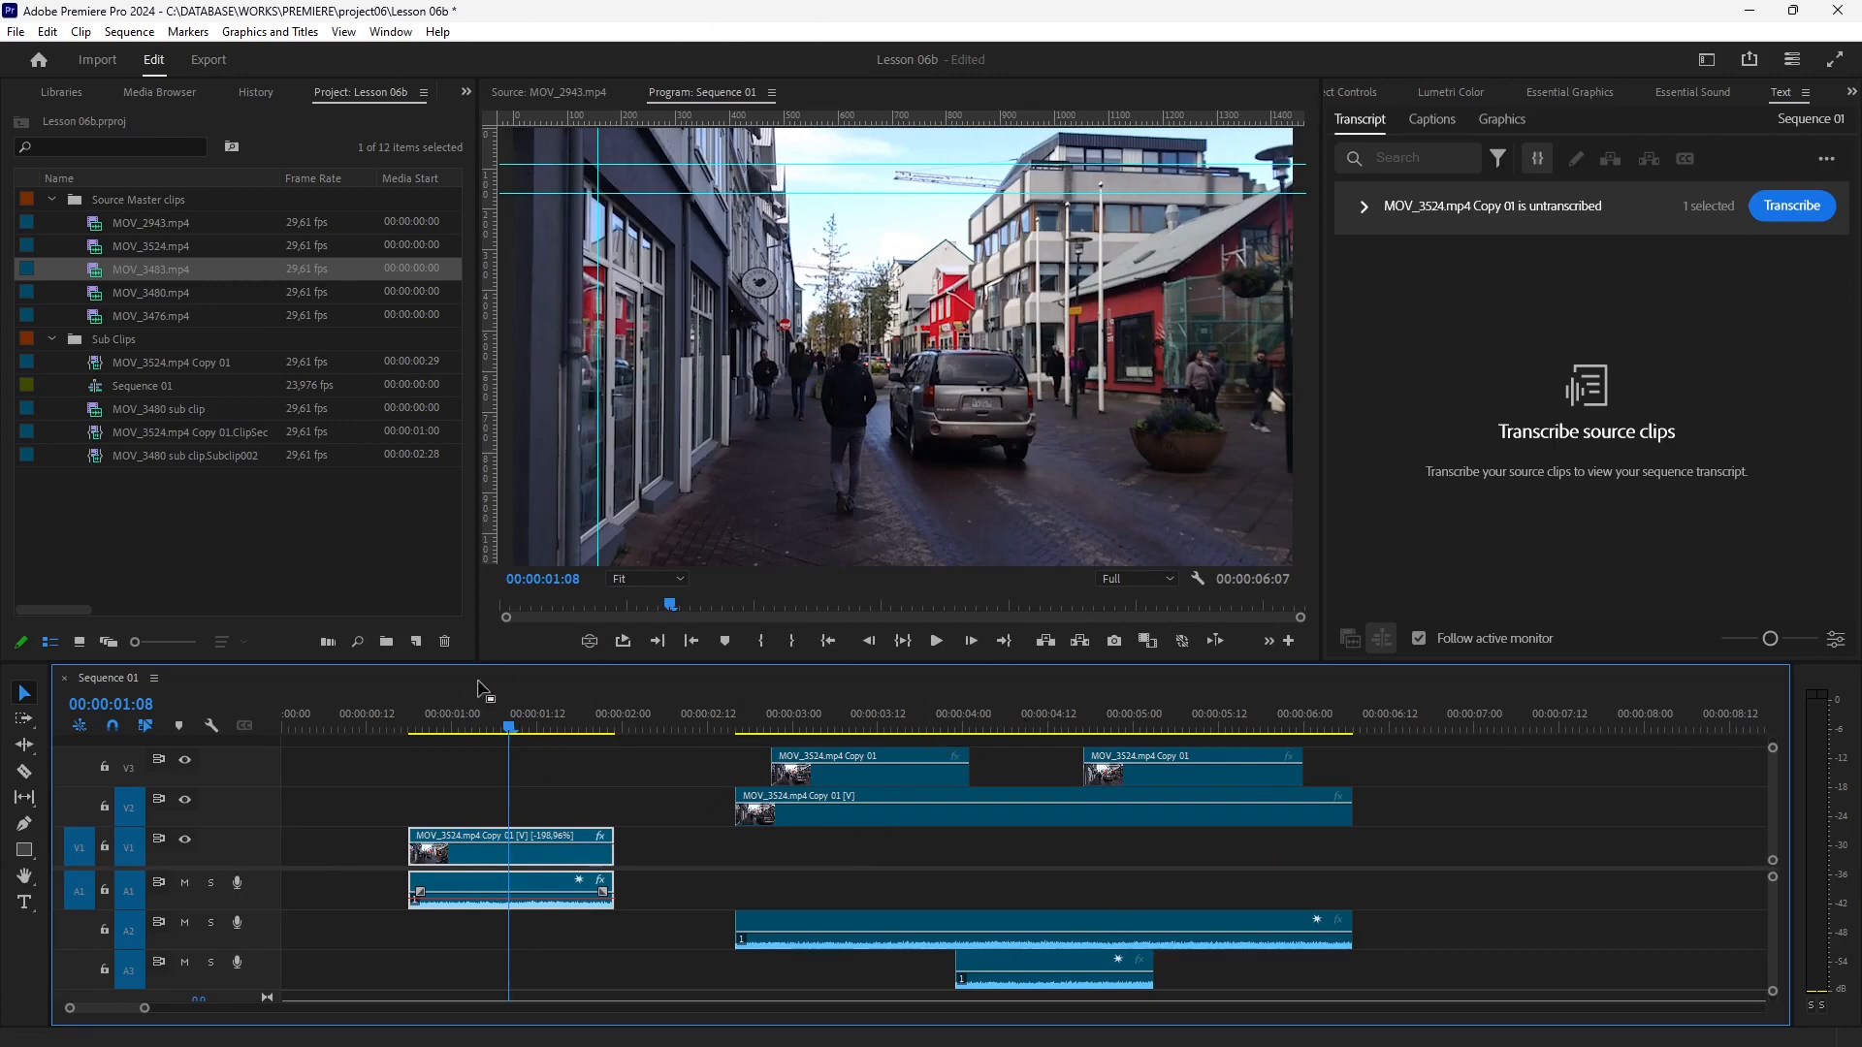
pyautogui.moveTo(510, 734); pyautogui.dragTo(451, 790)
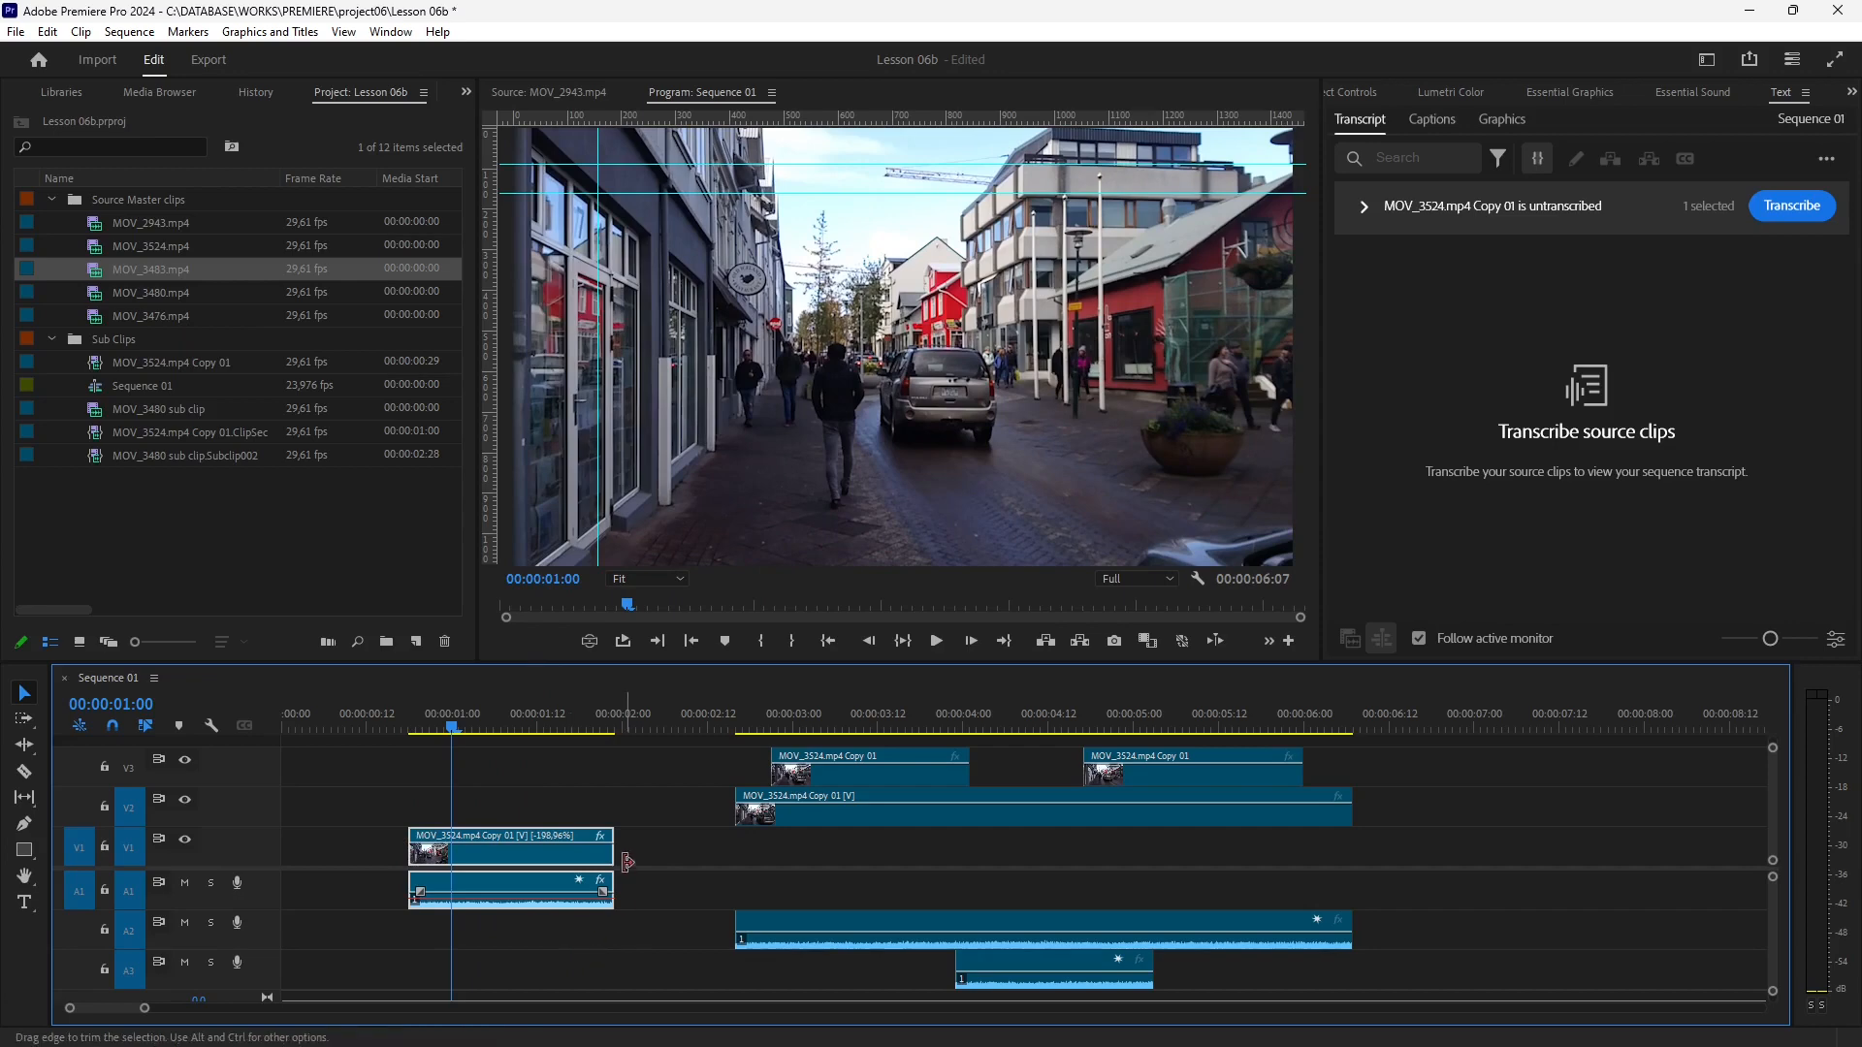
pyautogui.moveTo(609, 851); pyautogui.dragTo(555, 851)
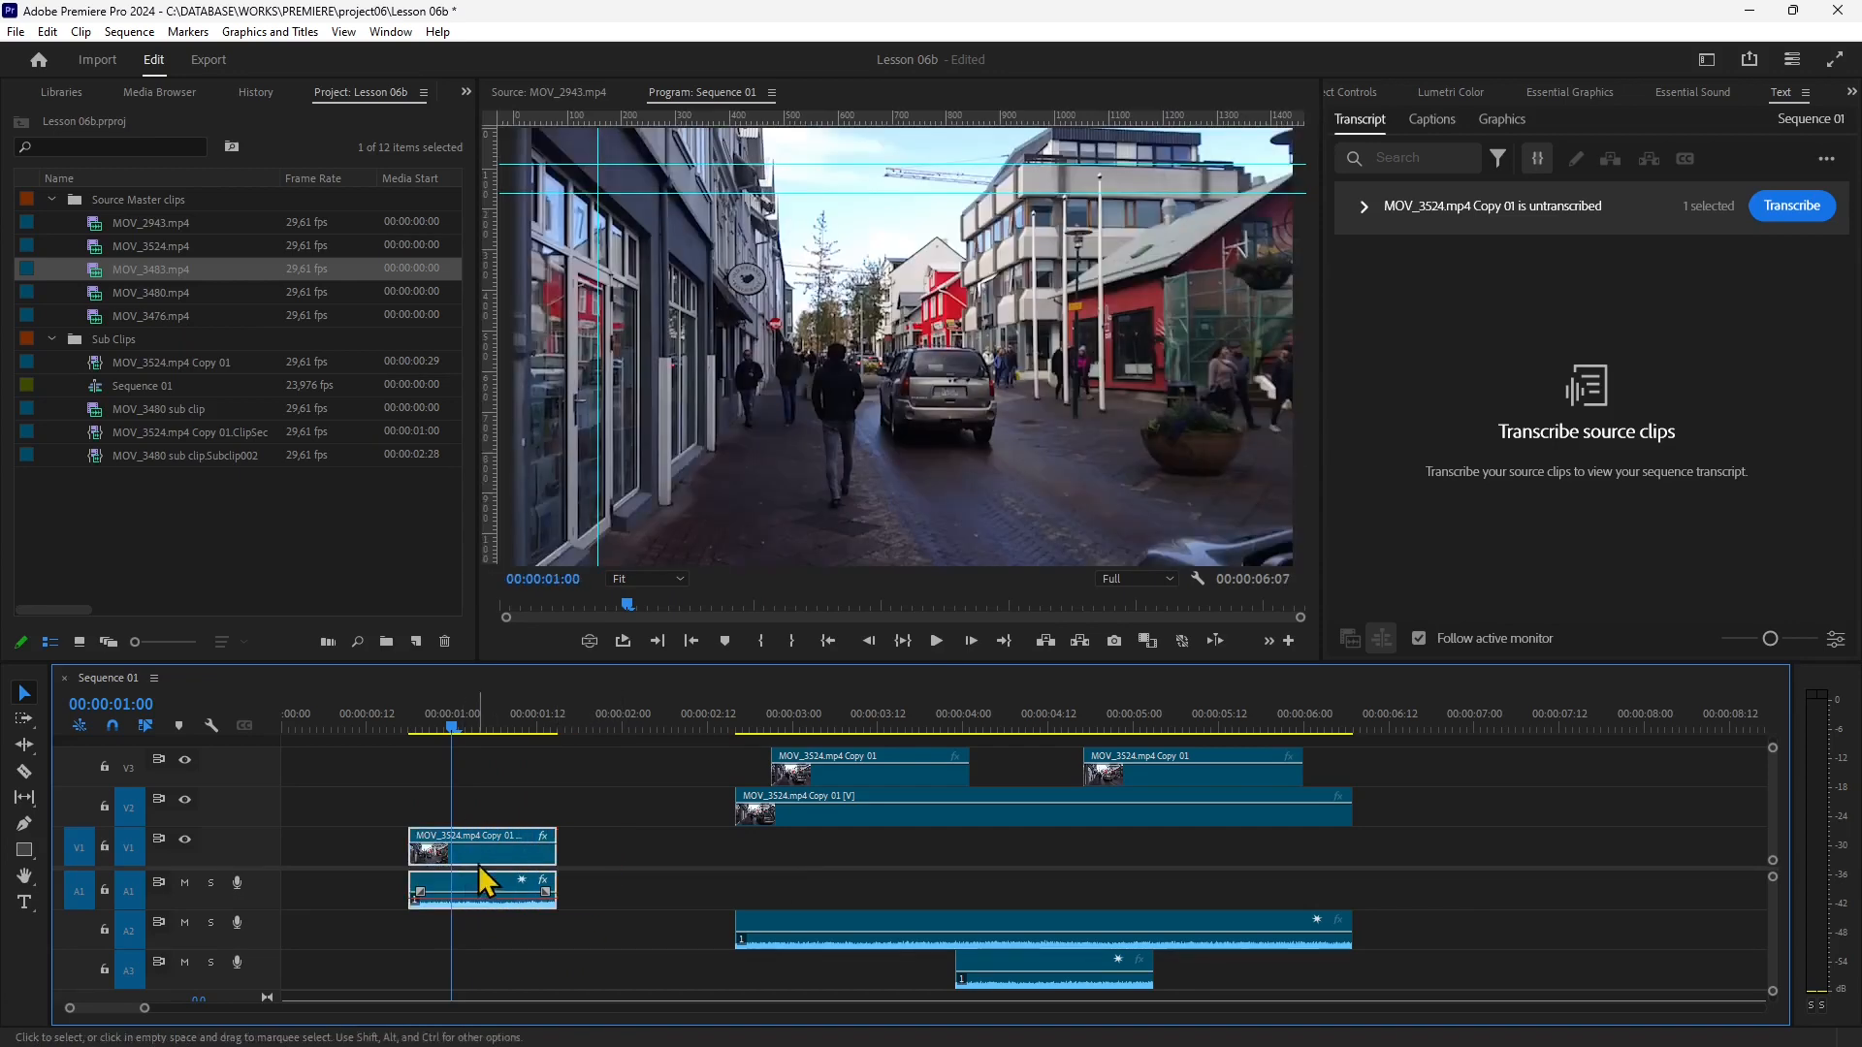
# Mark an In point at 00:00:01:00 and an Out point at 00:00:01:08 in Sequence 01.
pyautogui.click(760, 644)
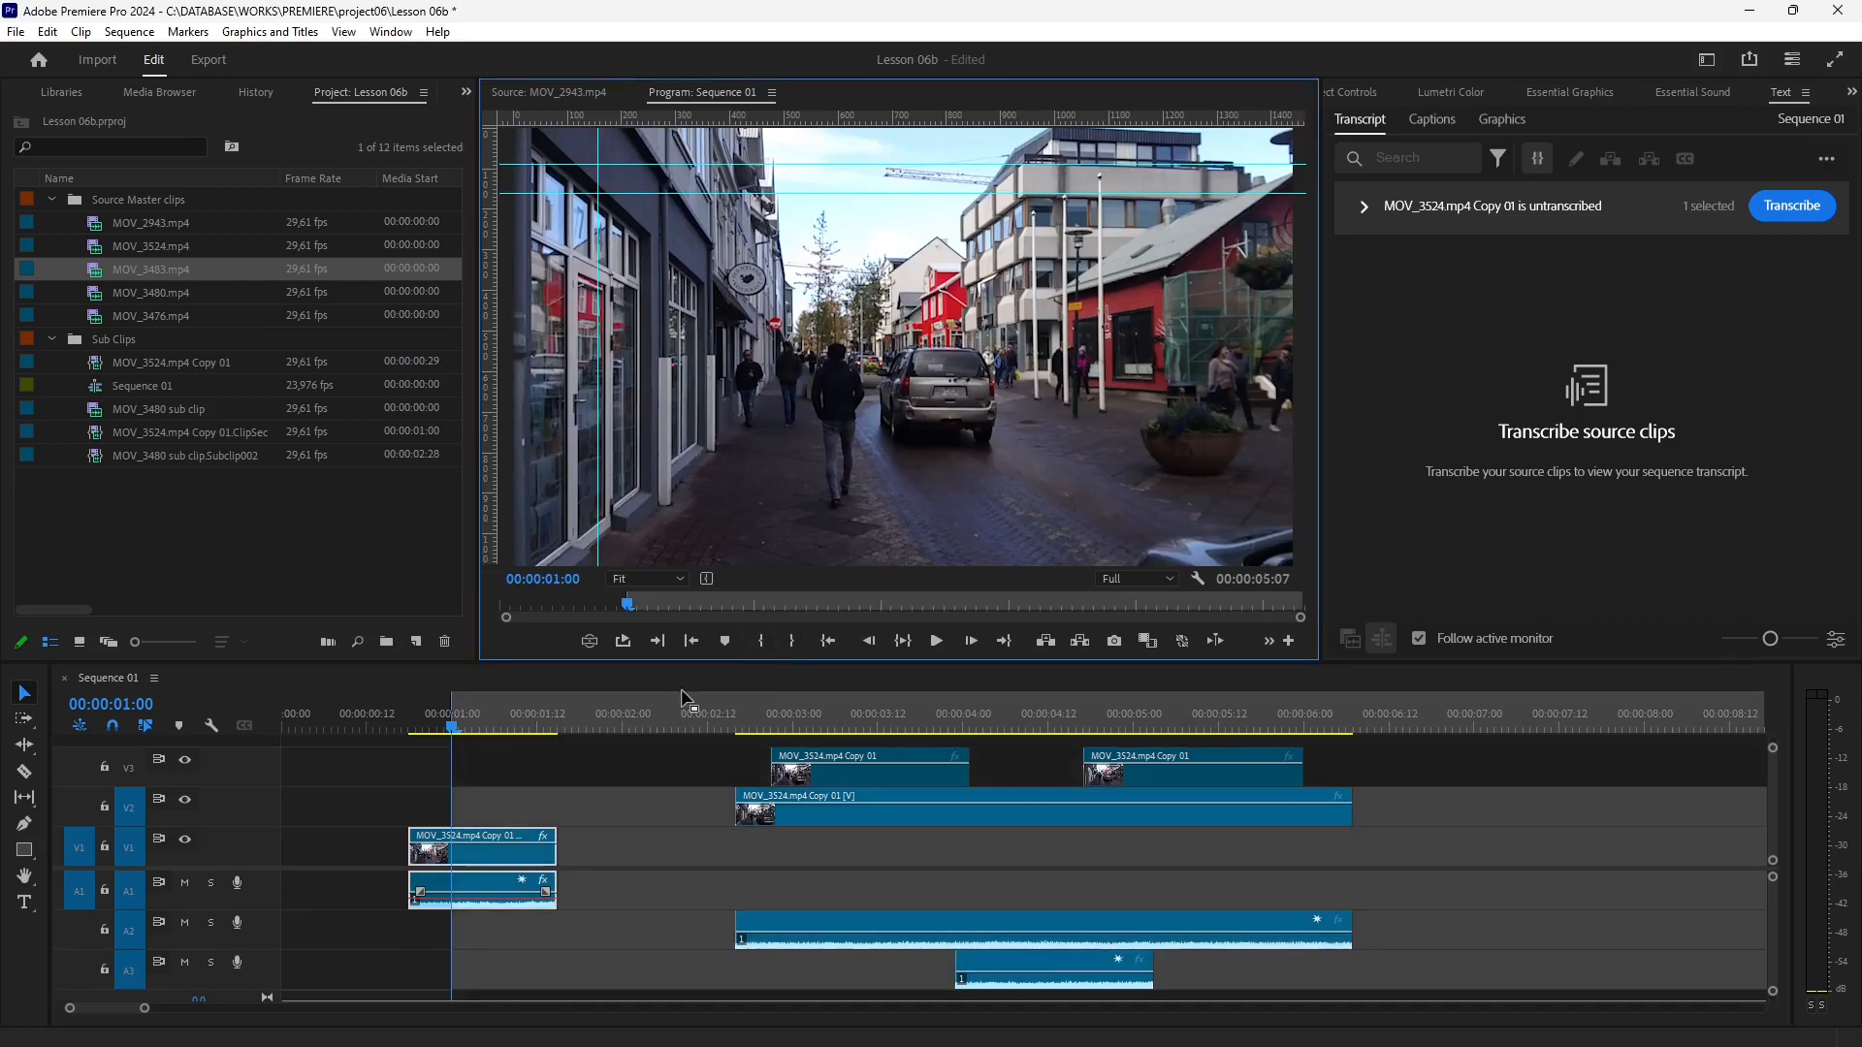
pyautogui.moveTo(447, 740); pyautogui.dragTo(498, 747)
pyautogui.click(791, 641)
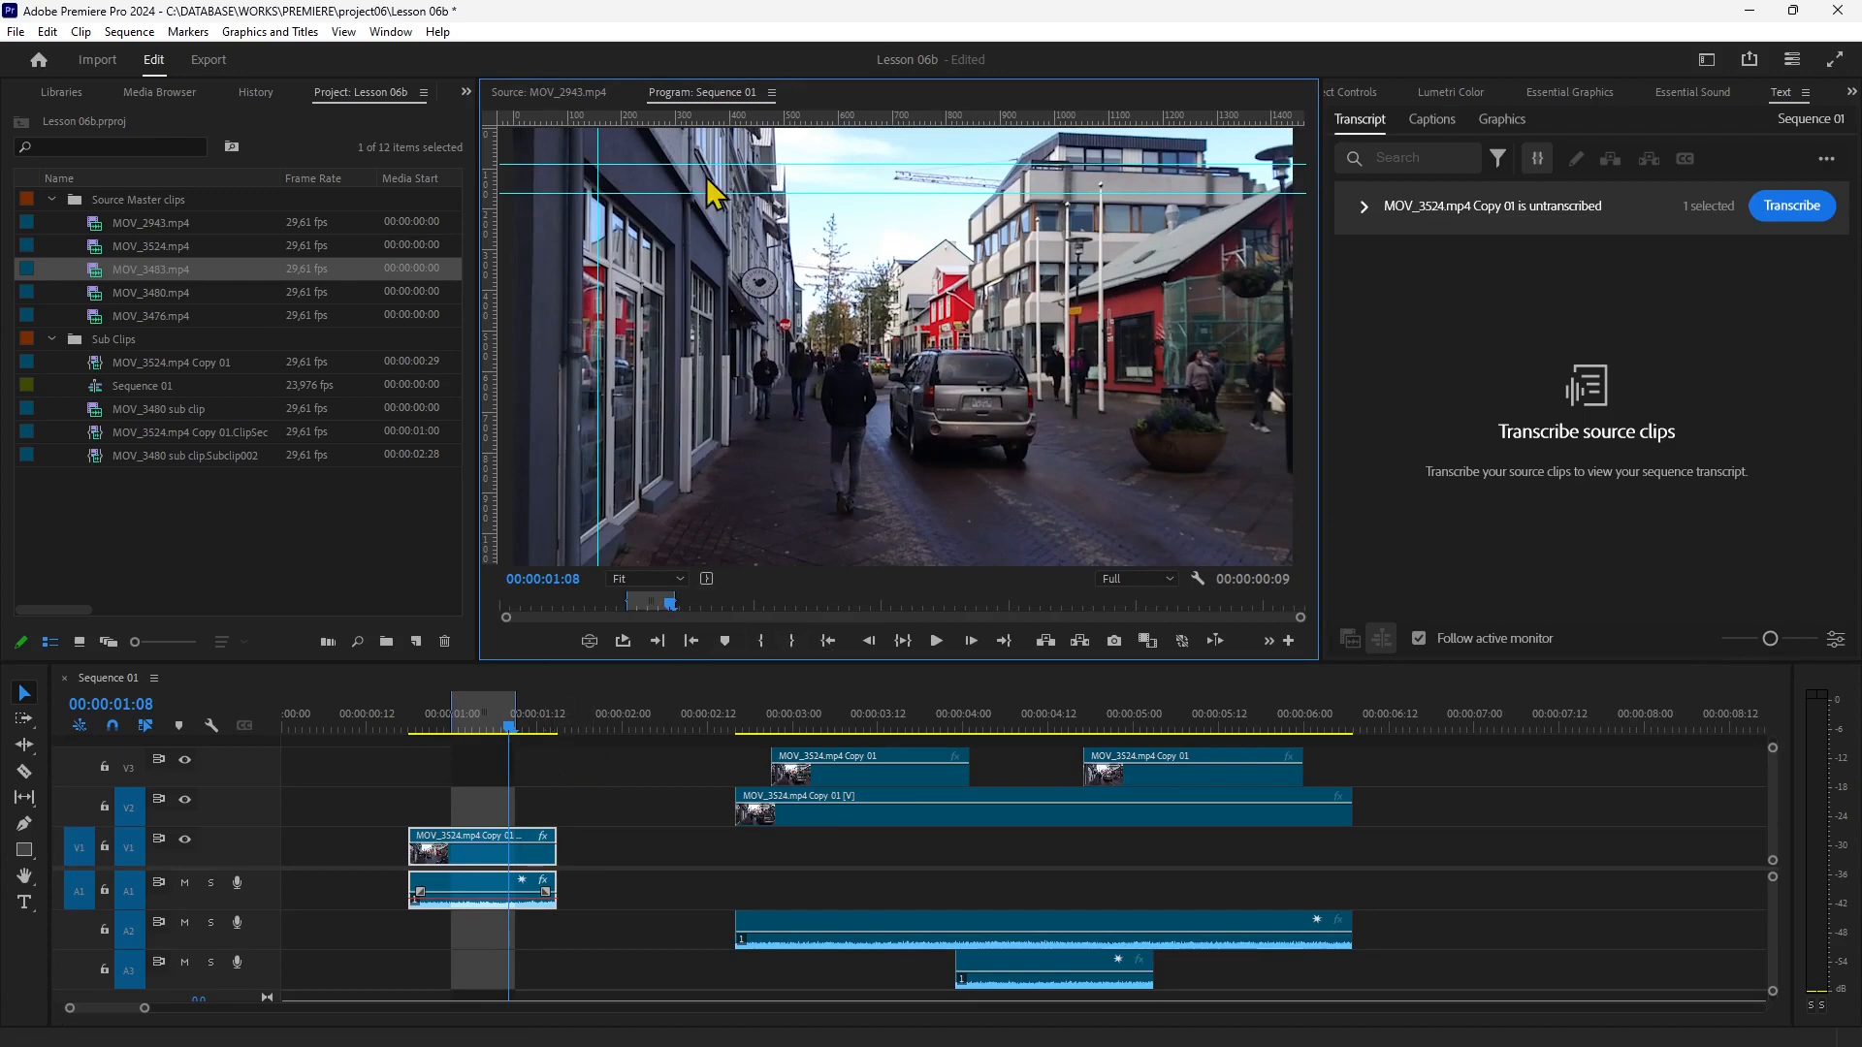
# View the source clip MOV_2943.mp4 as an audio waveform and return to its video picture.
pyautogui.click(549, 92)
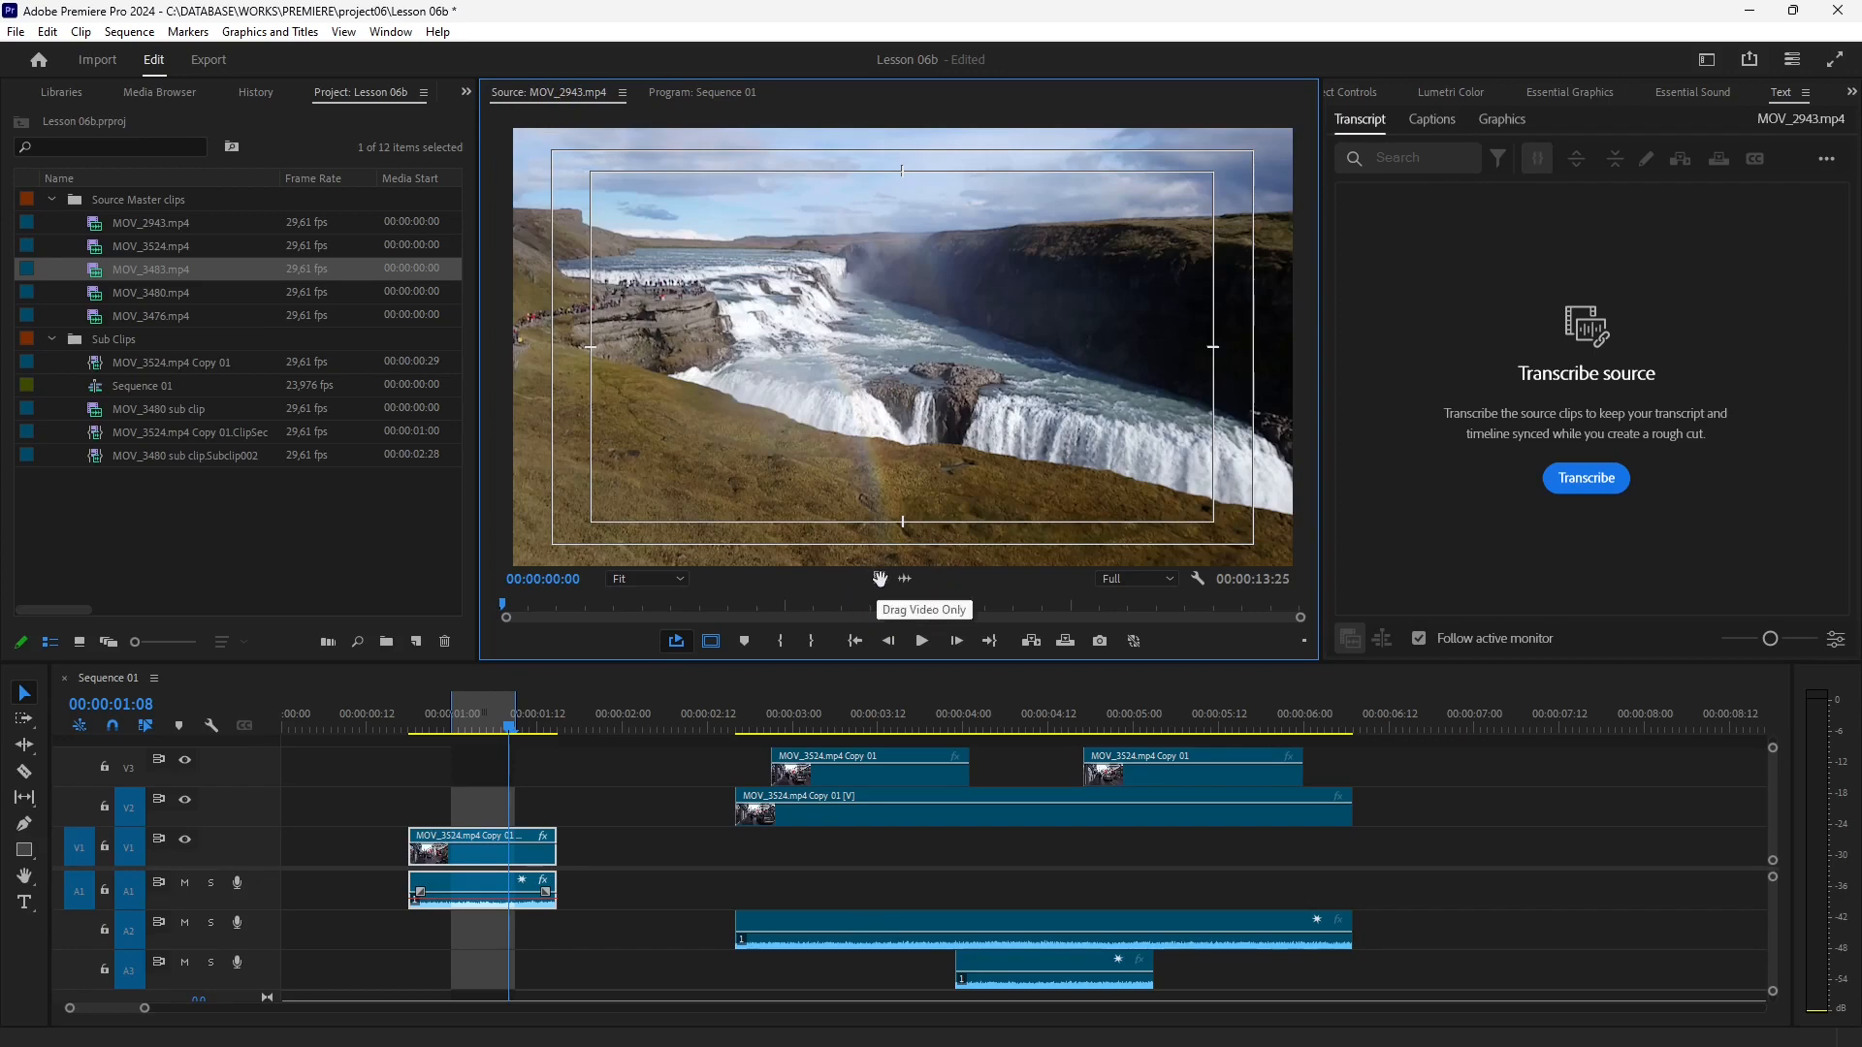
pyautogui.click(903, 578)
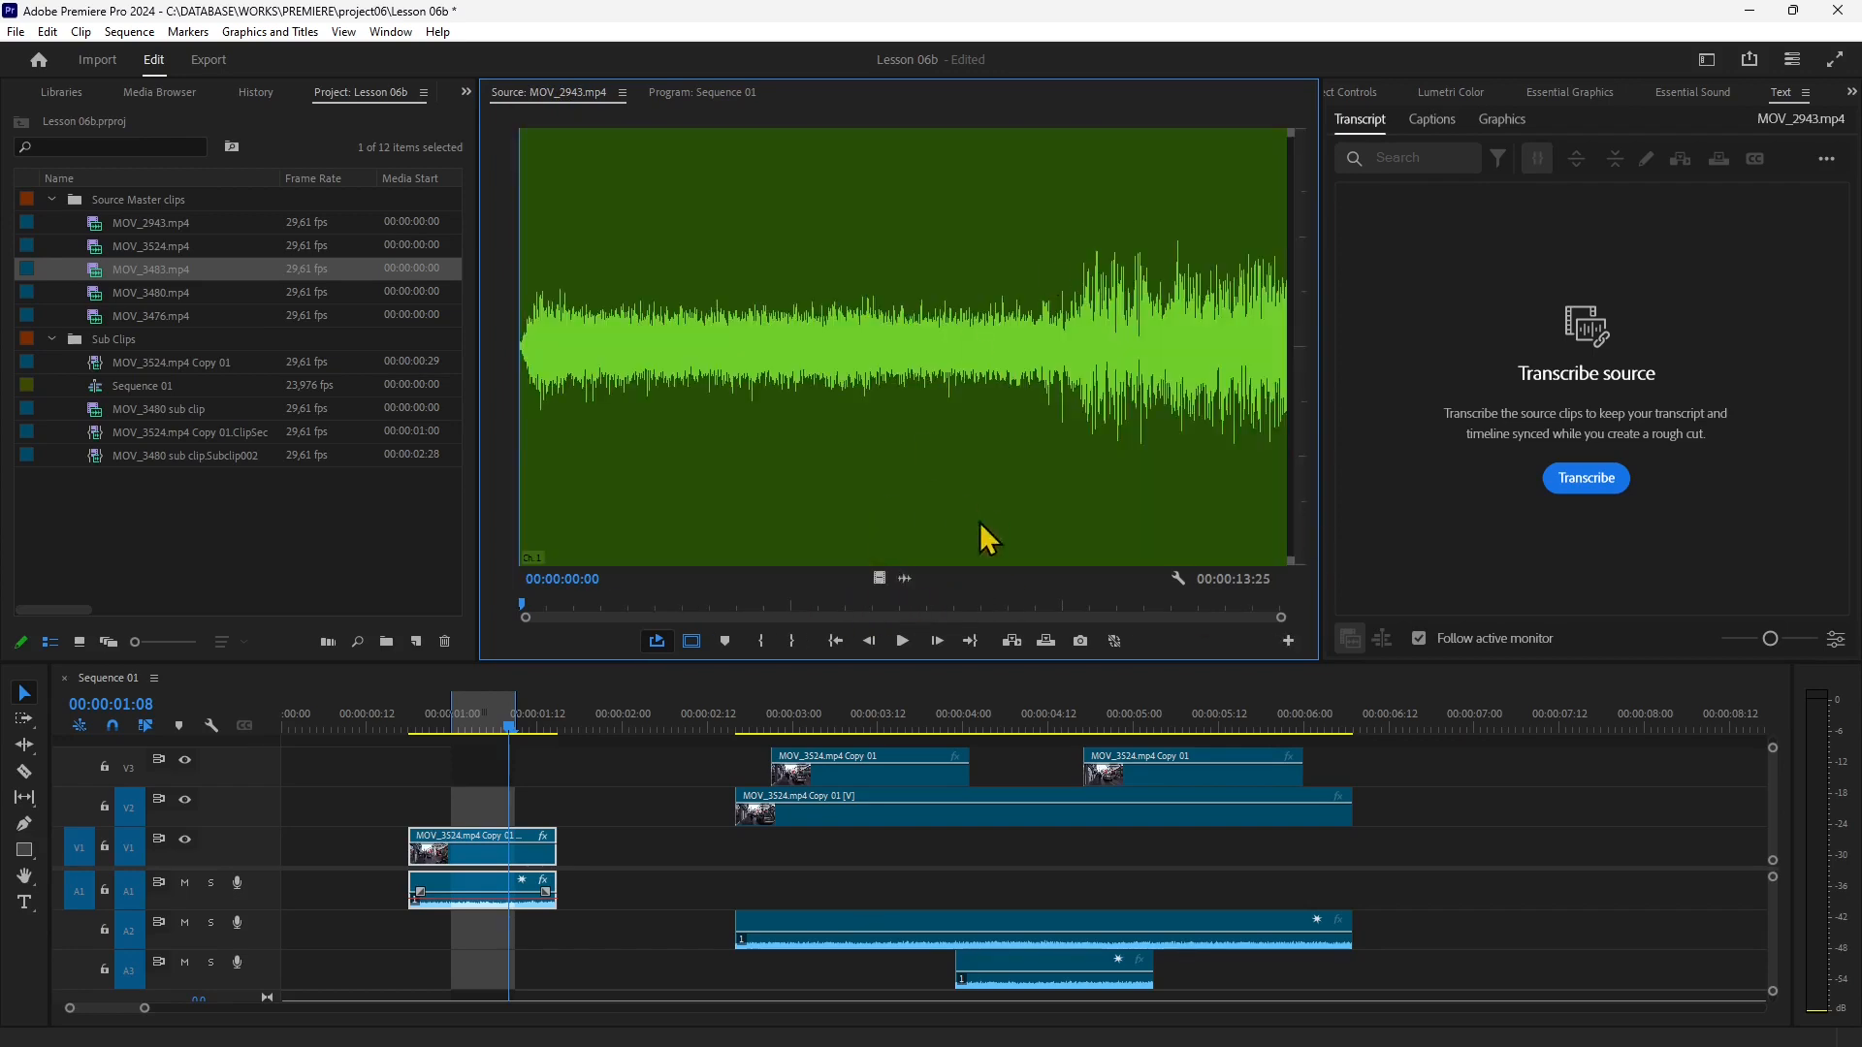
pyautogui.click(879, 578)
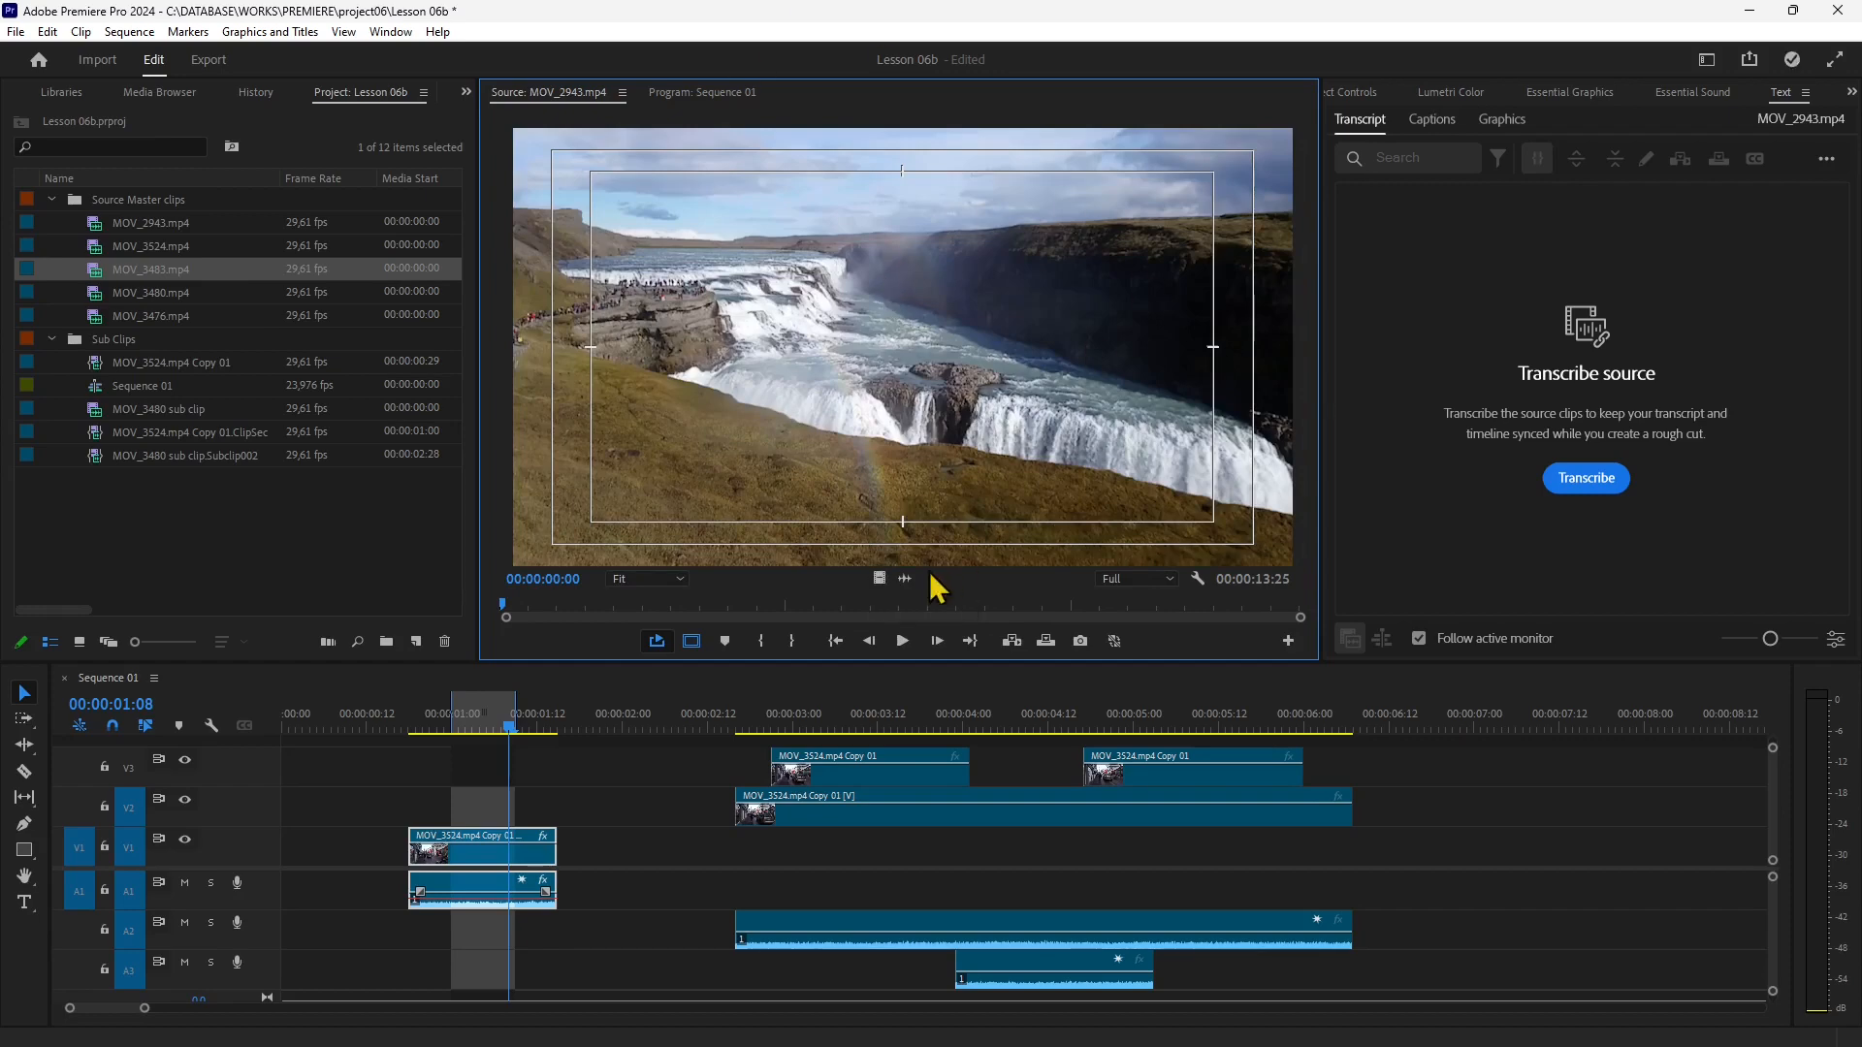
pyautogui.click(901, 577)
pyautogui.click(877, 579)
# Mark In and Out points in the MOV_2943.mp4 source clip, starting at 00:00:04:21 and lasting 00:00:04:01.
pyautogui.click(744, 615)
pyautogui.moveTo(748, 614); pyautogui.dragTo(896, 614)
pyautogui.click(759, 640)
pyautogui.click(811, 639)
# Check the marked range of MOV_2943.mp4 in the audio waveform view and return to the video view.
pyautogui.click(902, 579)
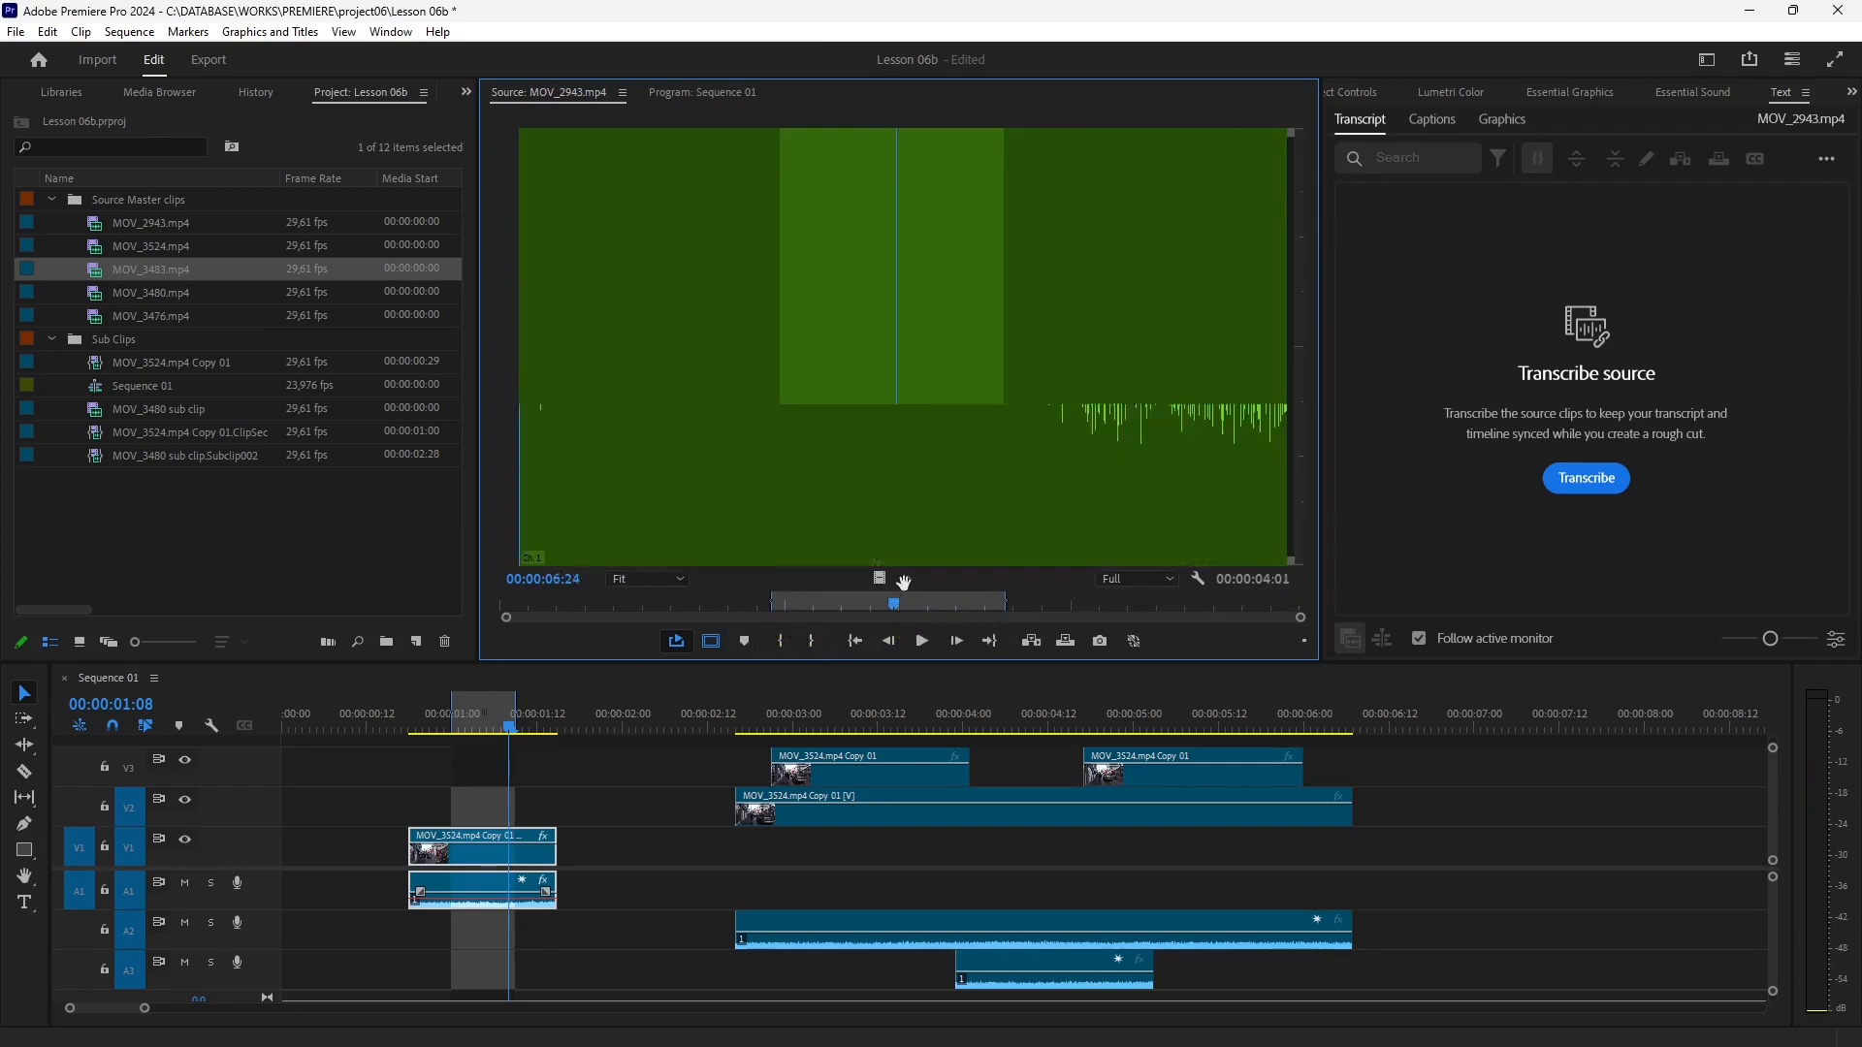
pyautogui.click(880, 579)
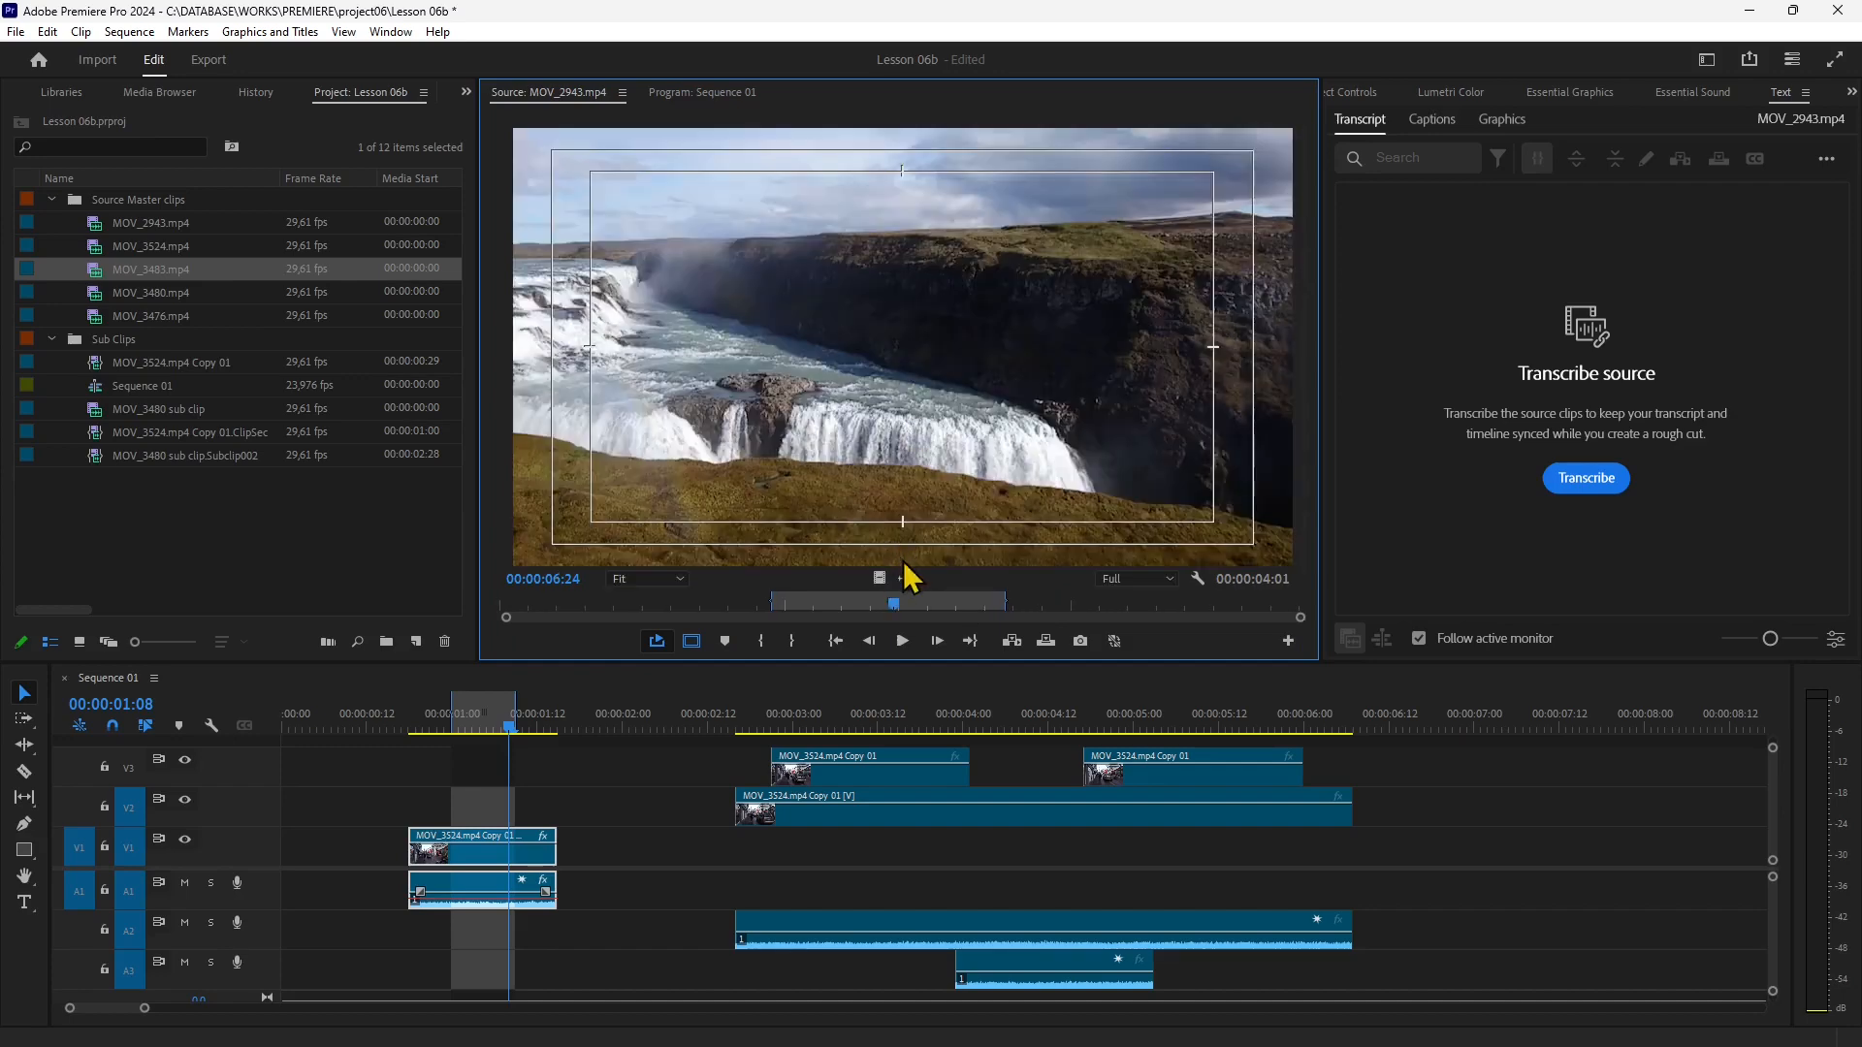
pyautogui.click(905, 579)
pyautogui.click(879, 578)
# Make a subclip of MOV_2943.mp4 named "MOV_2943.mp4.Subclip001 cut" and move it into the Sub Clips bin.
pyautogui.click(113, 222)
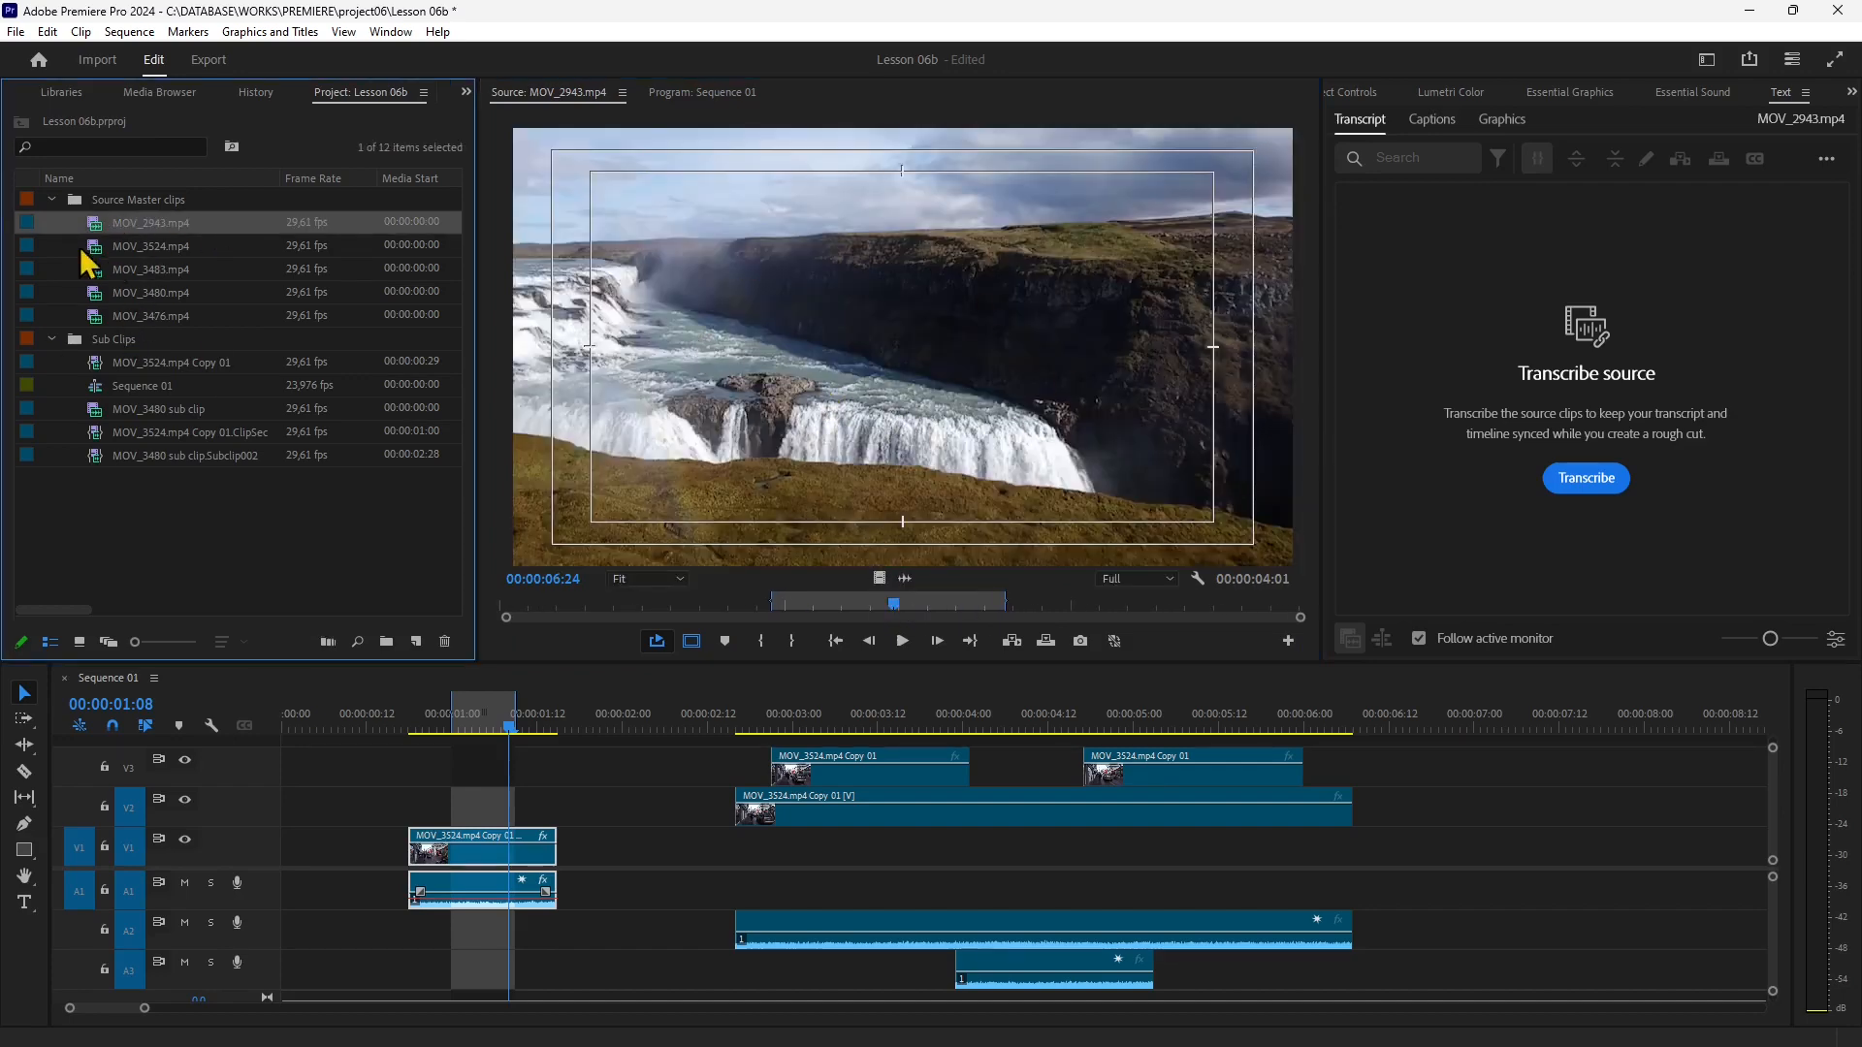
pyautogui.rightClick(125, 230)
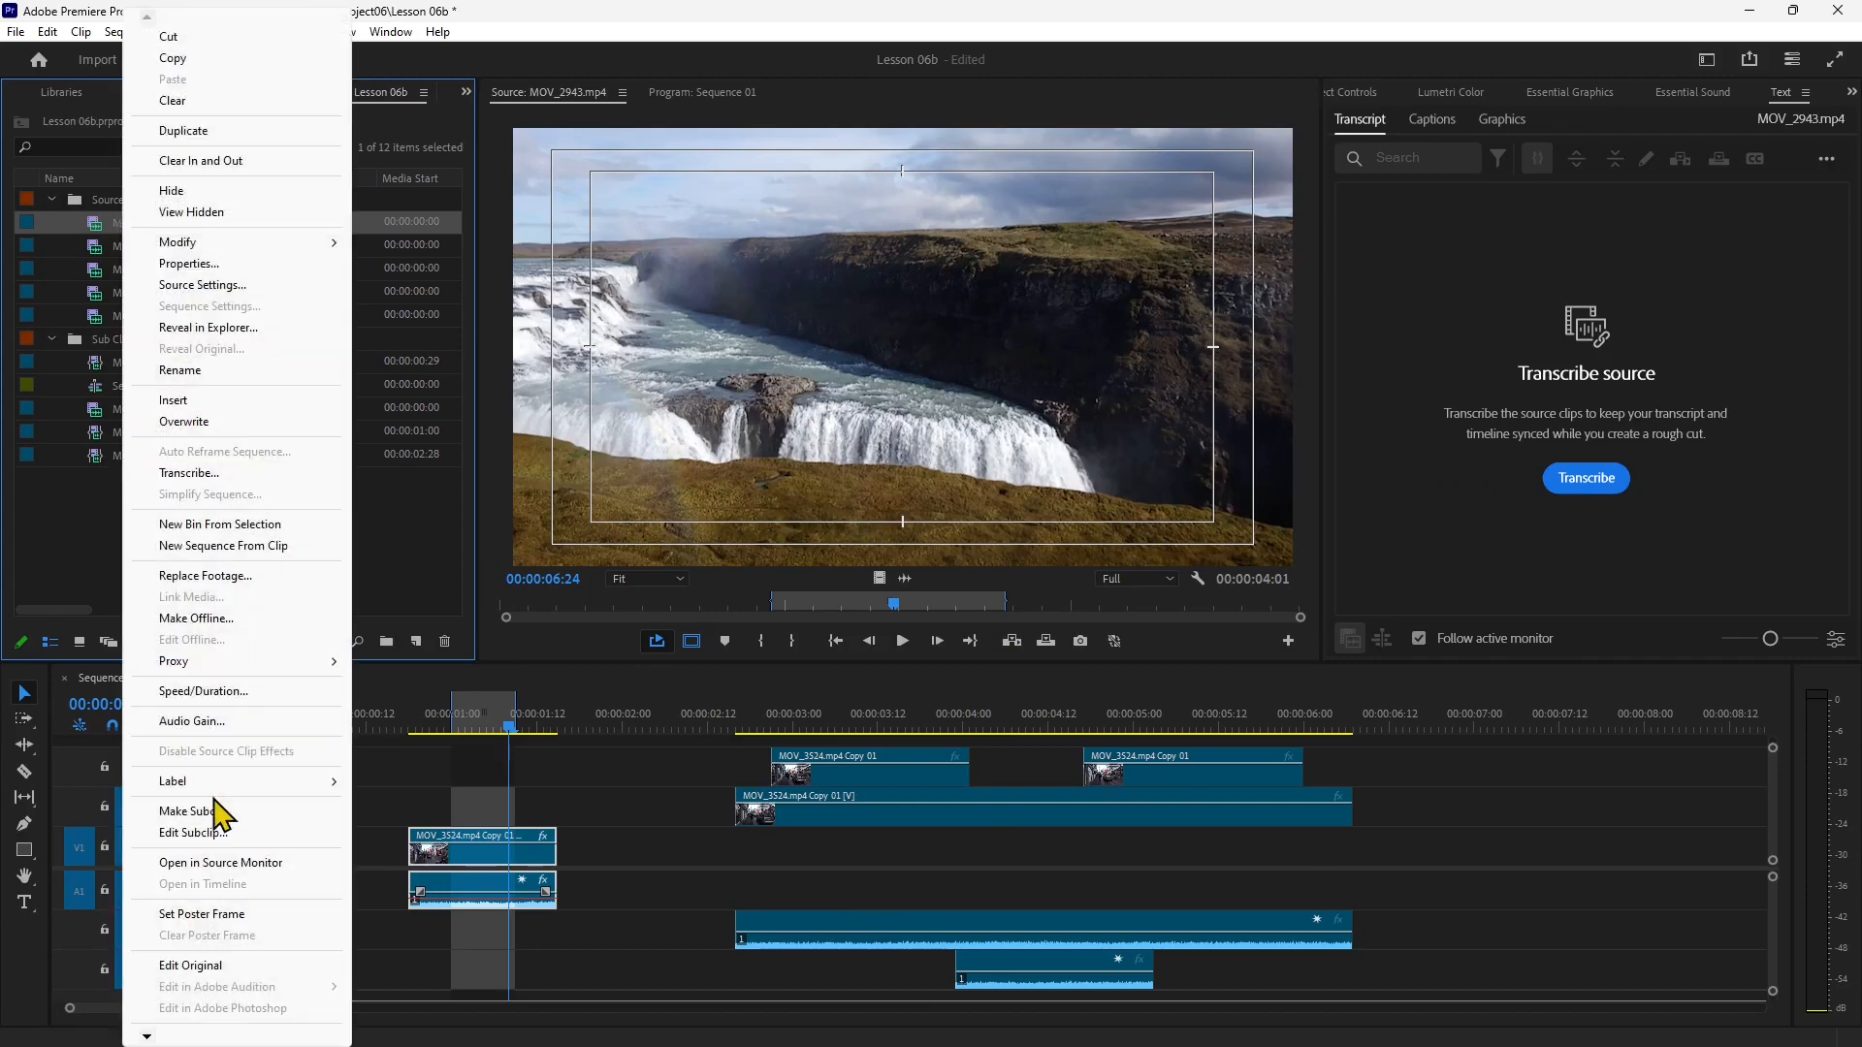
pyautogui.click(218, 813)
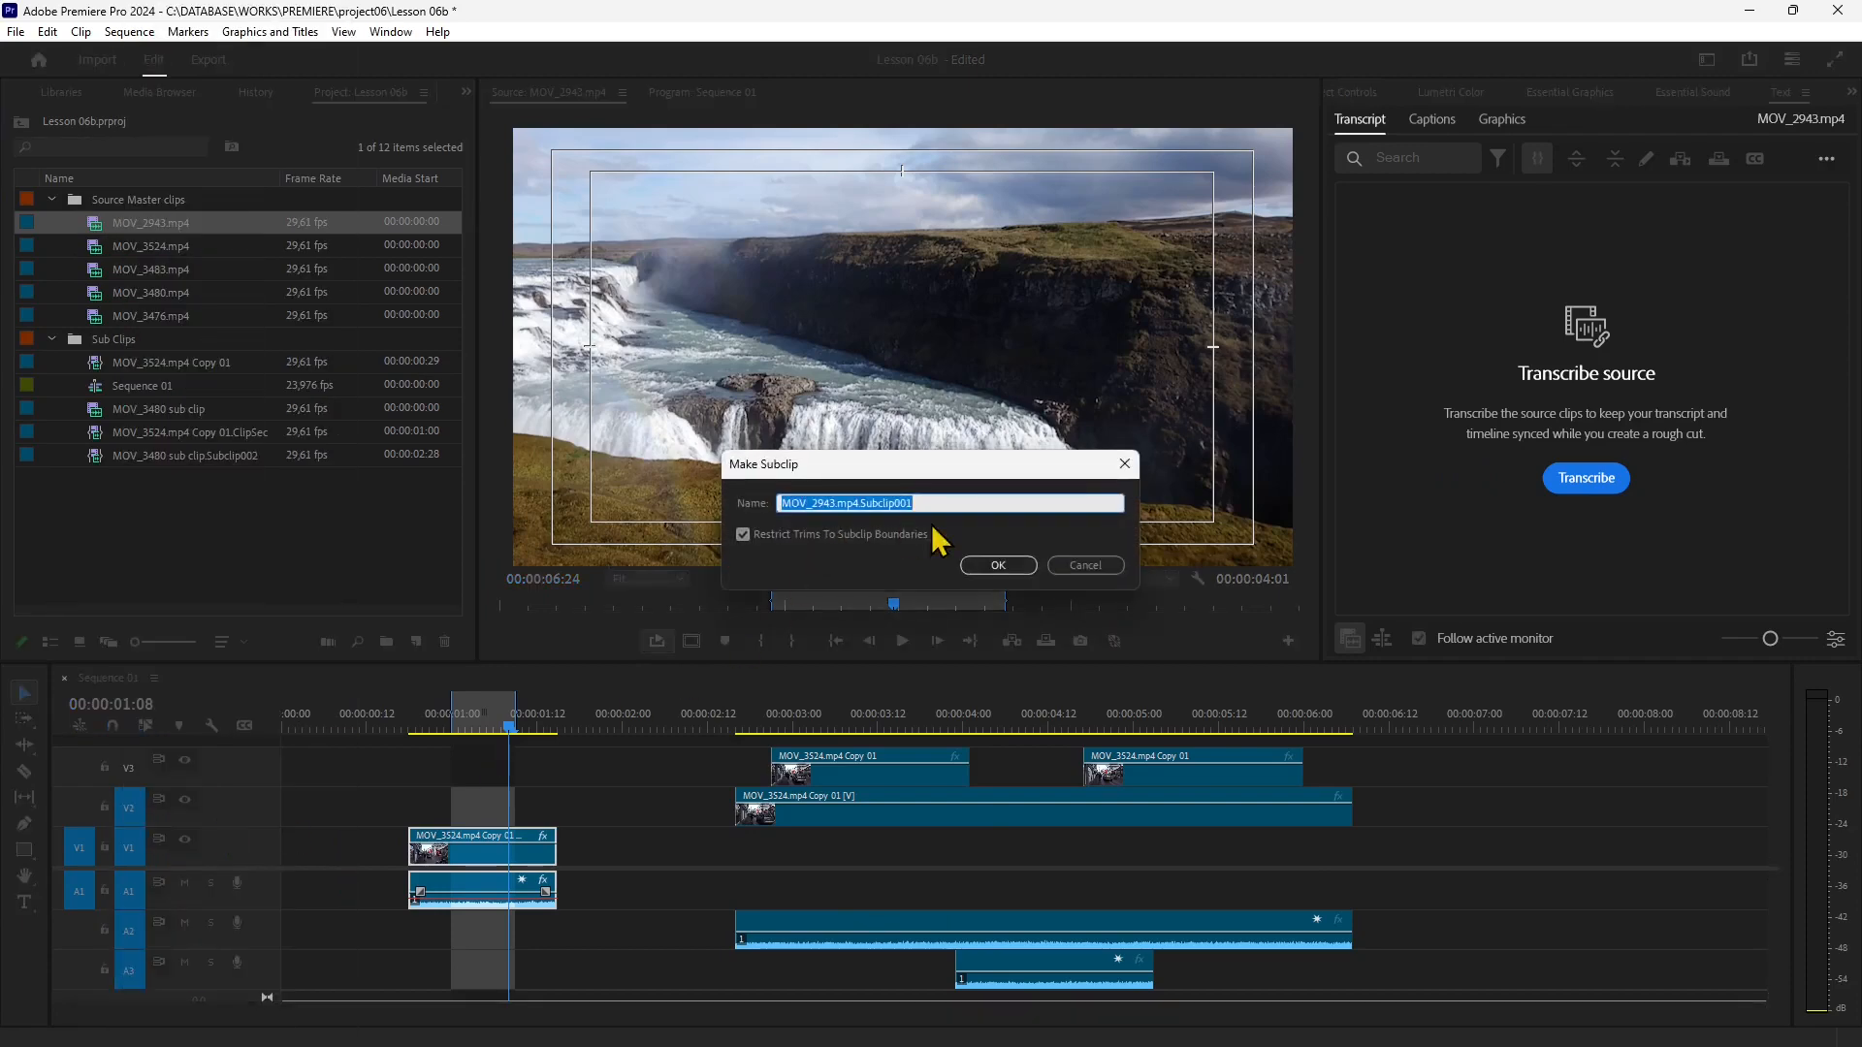
pyautogui.click(946, 501)
pyautogui.write('cut')
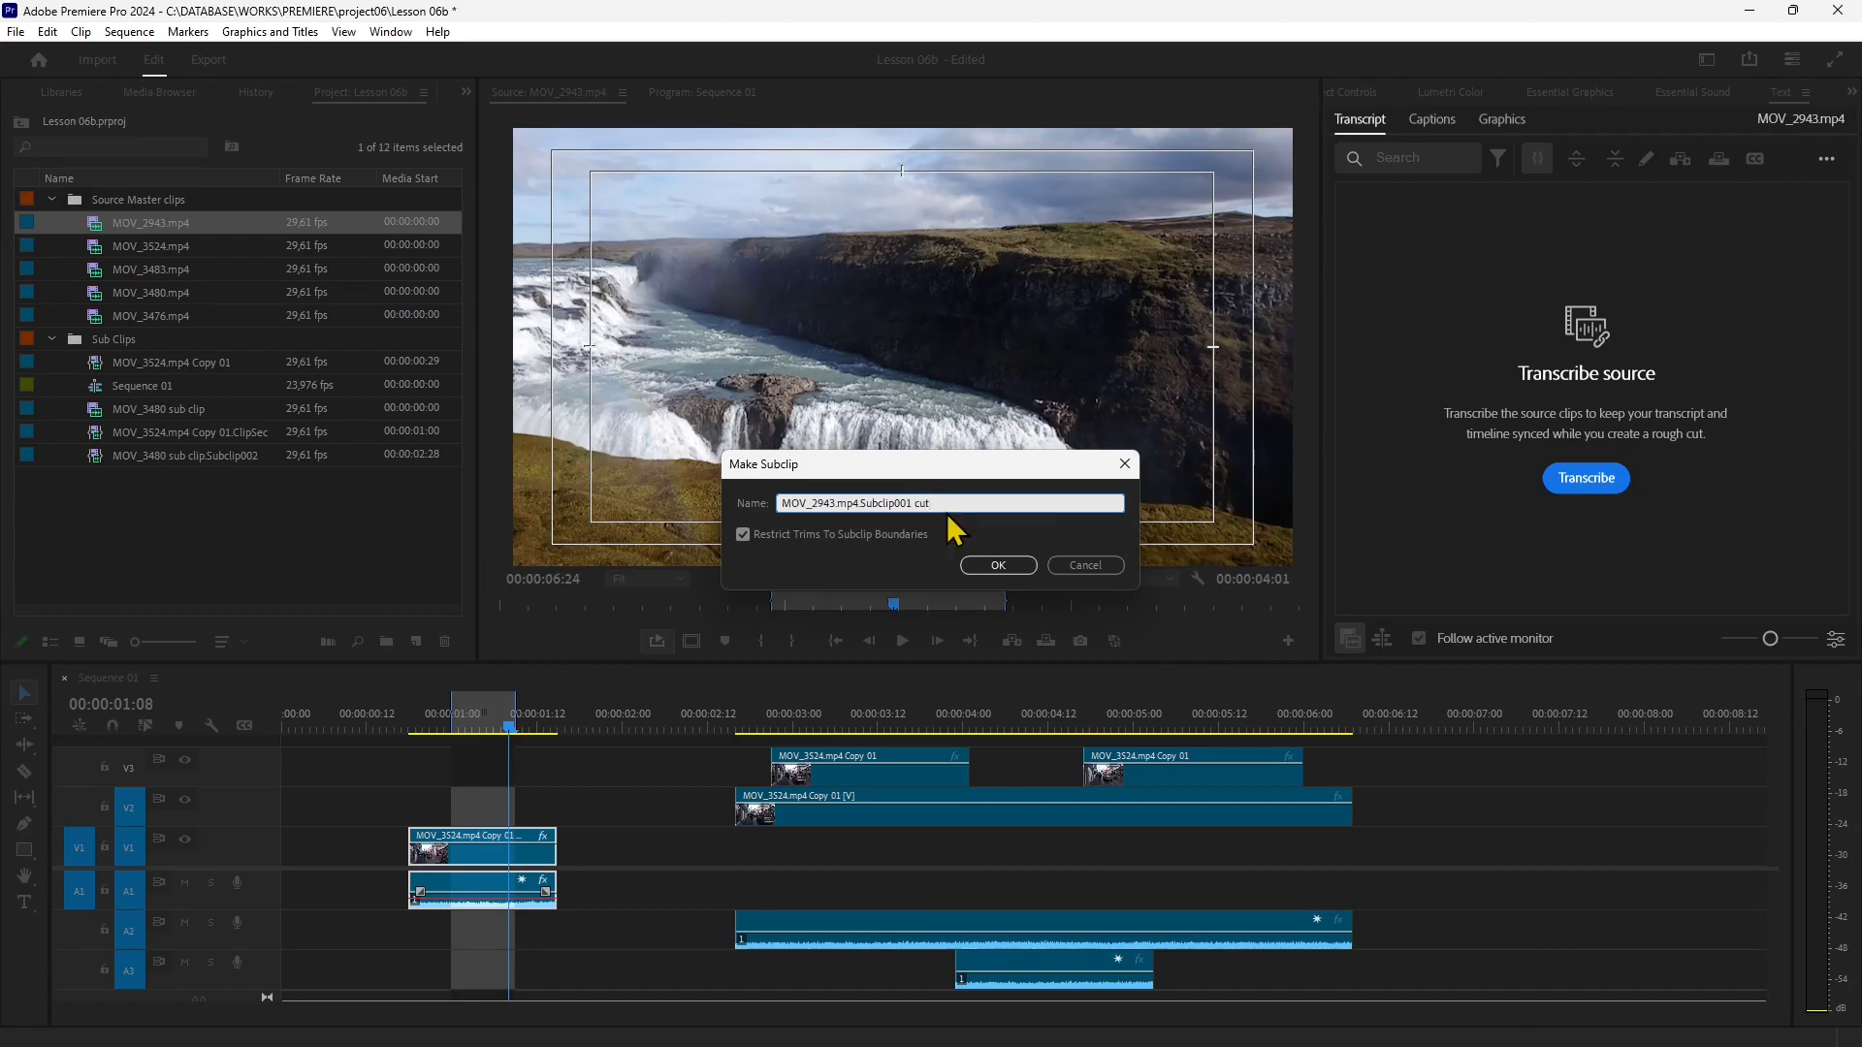
pyautogui.press('Return')
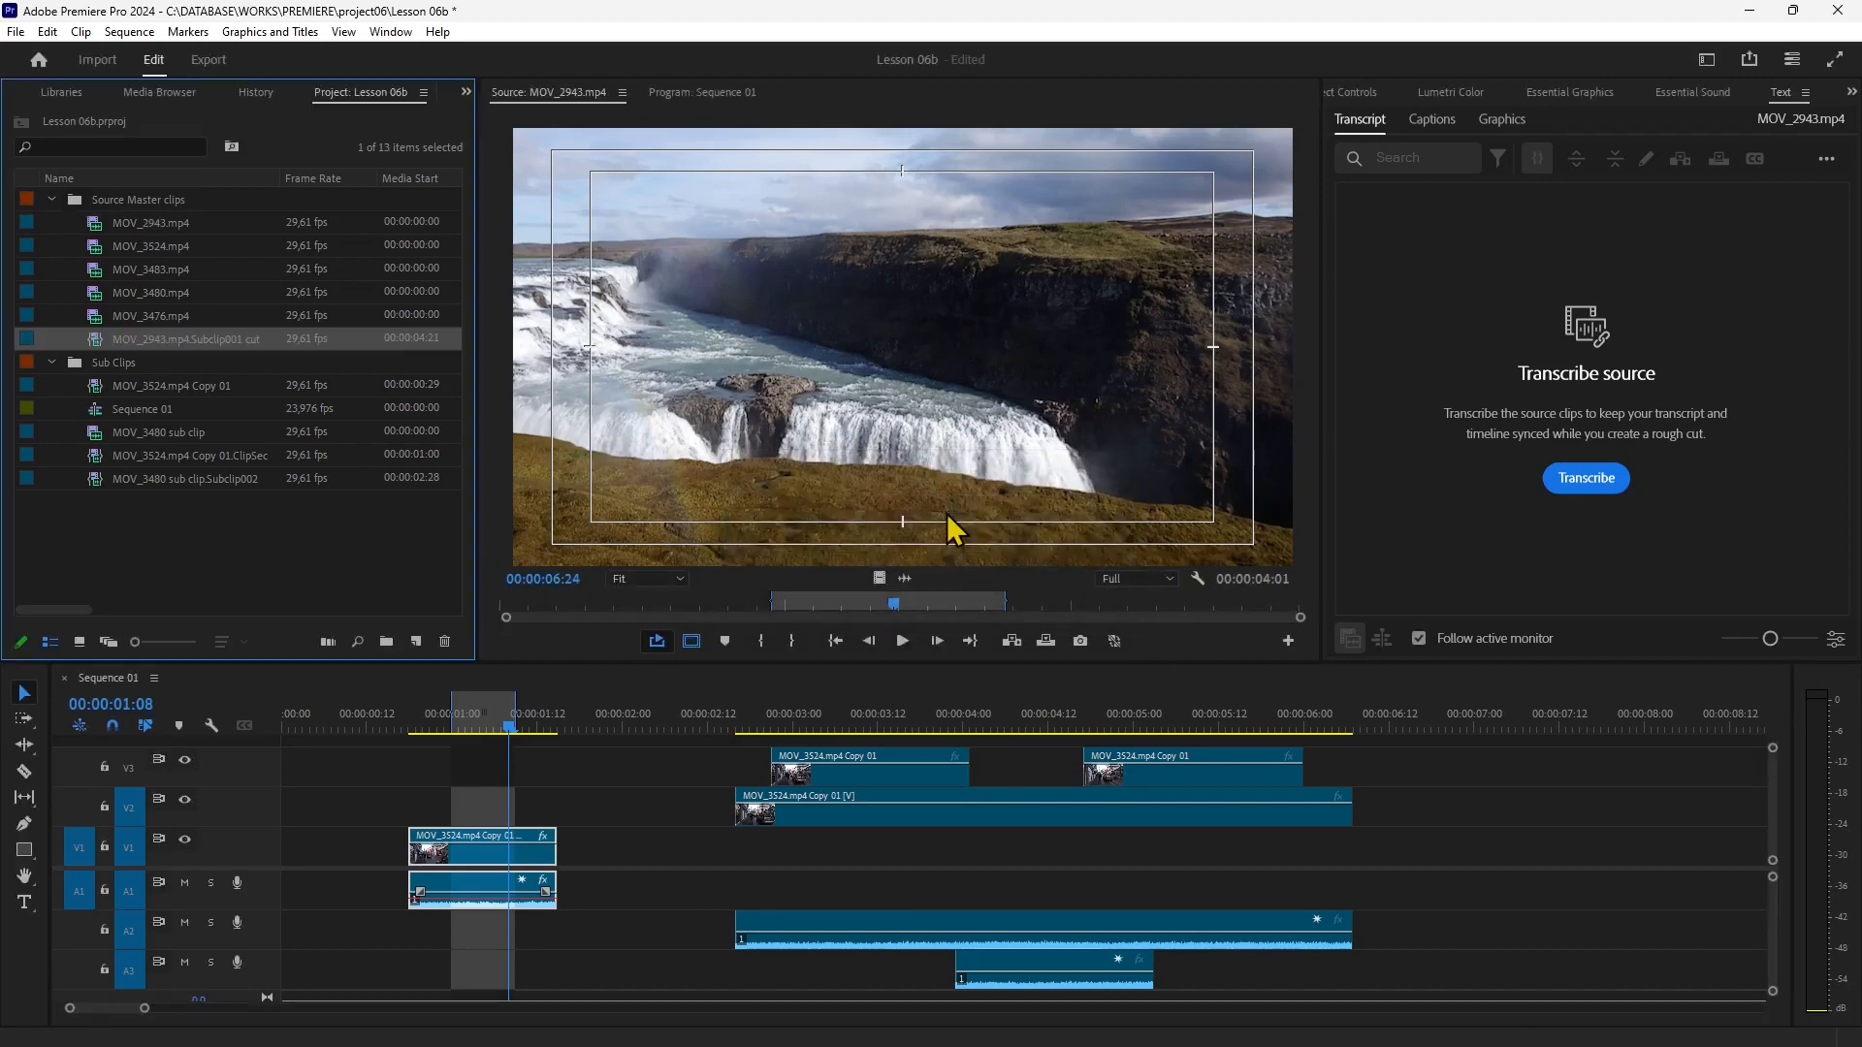
pyautogui.click(121, 361)
pyautogui.moveTo(117, 370); pyautogui.dragTo(118, 364)
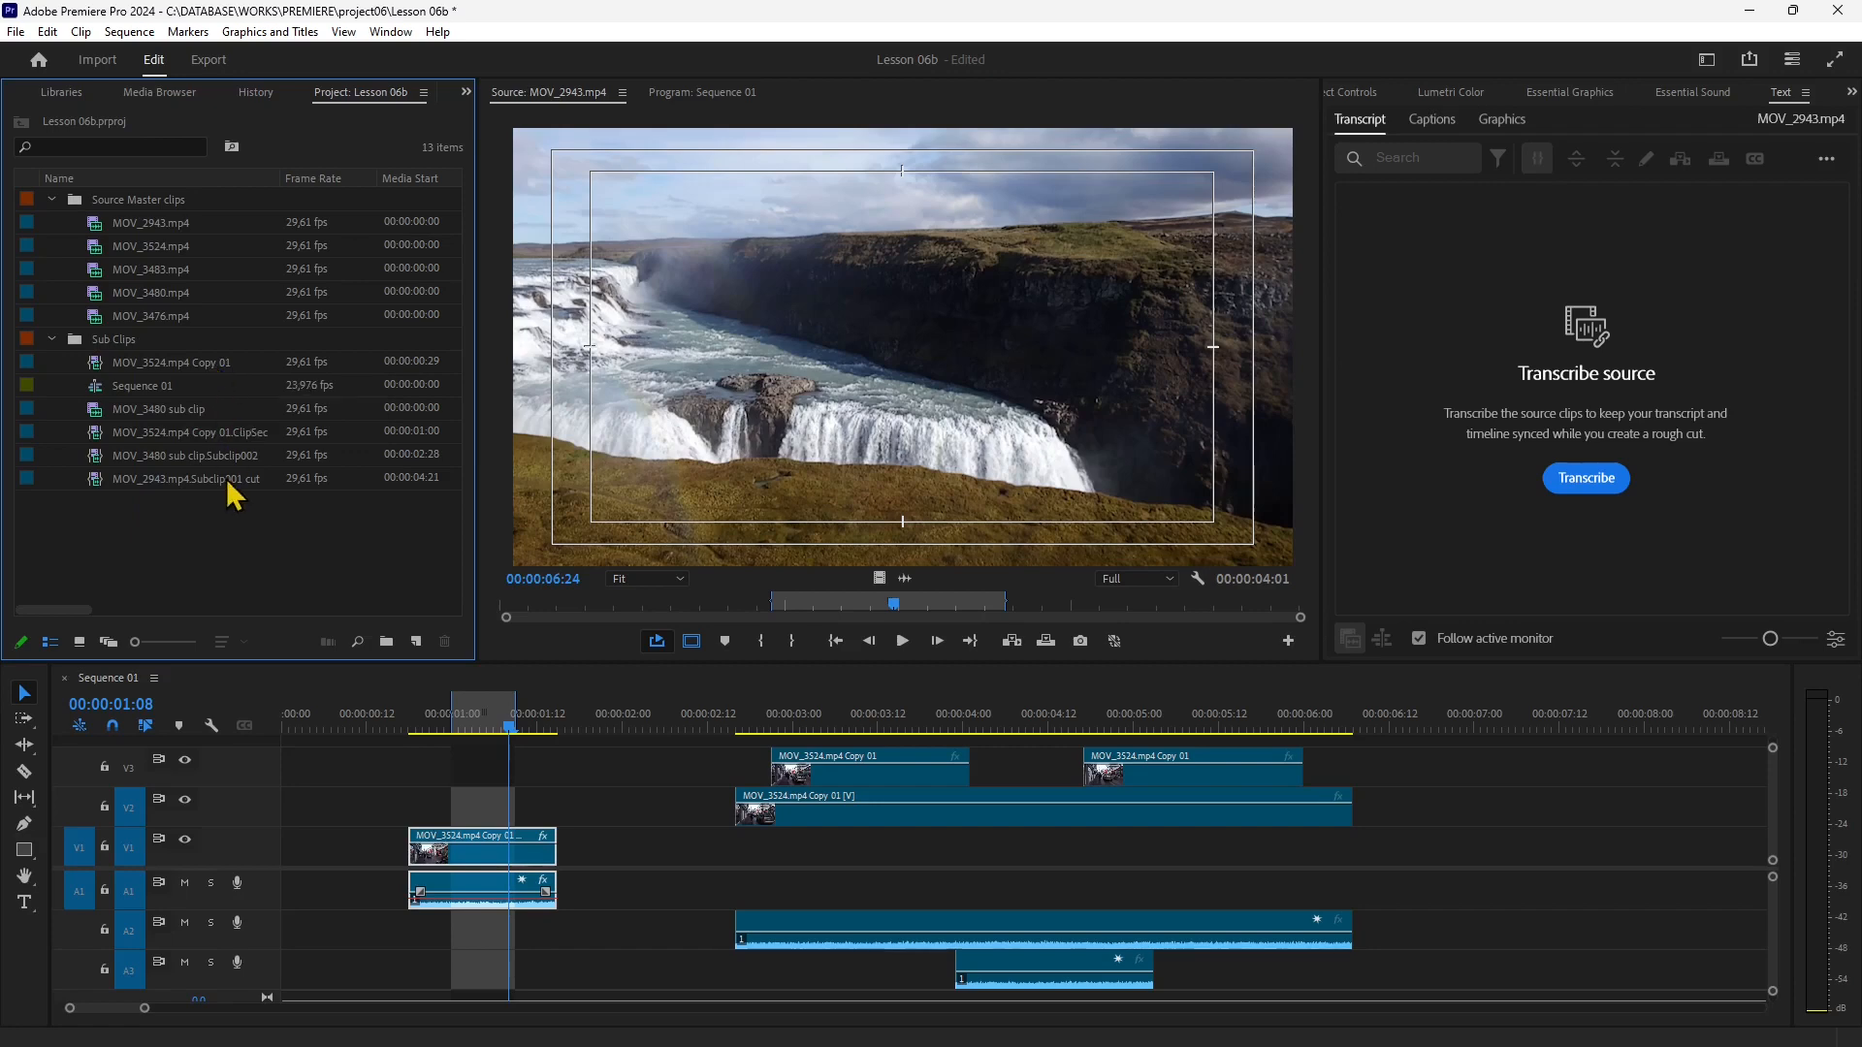
# Place MOV_2943.mp4.Subclip001 cut on V2 and A2 of Sequence 01 at about 00:00:06:12, and close that sequence's timeline.
pyautogui.click(117, 482)
pyautogui.moveTo(751, 755); pyautogui.dragTo(1397, 803)
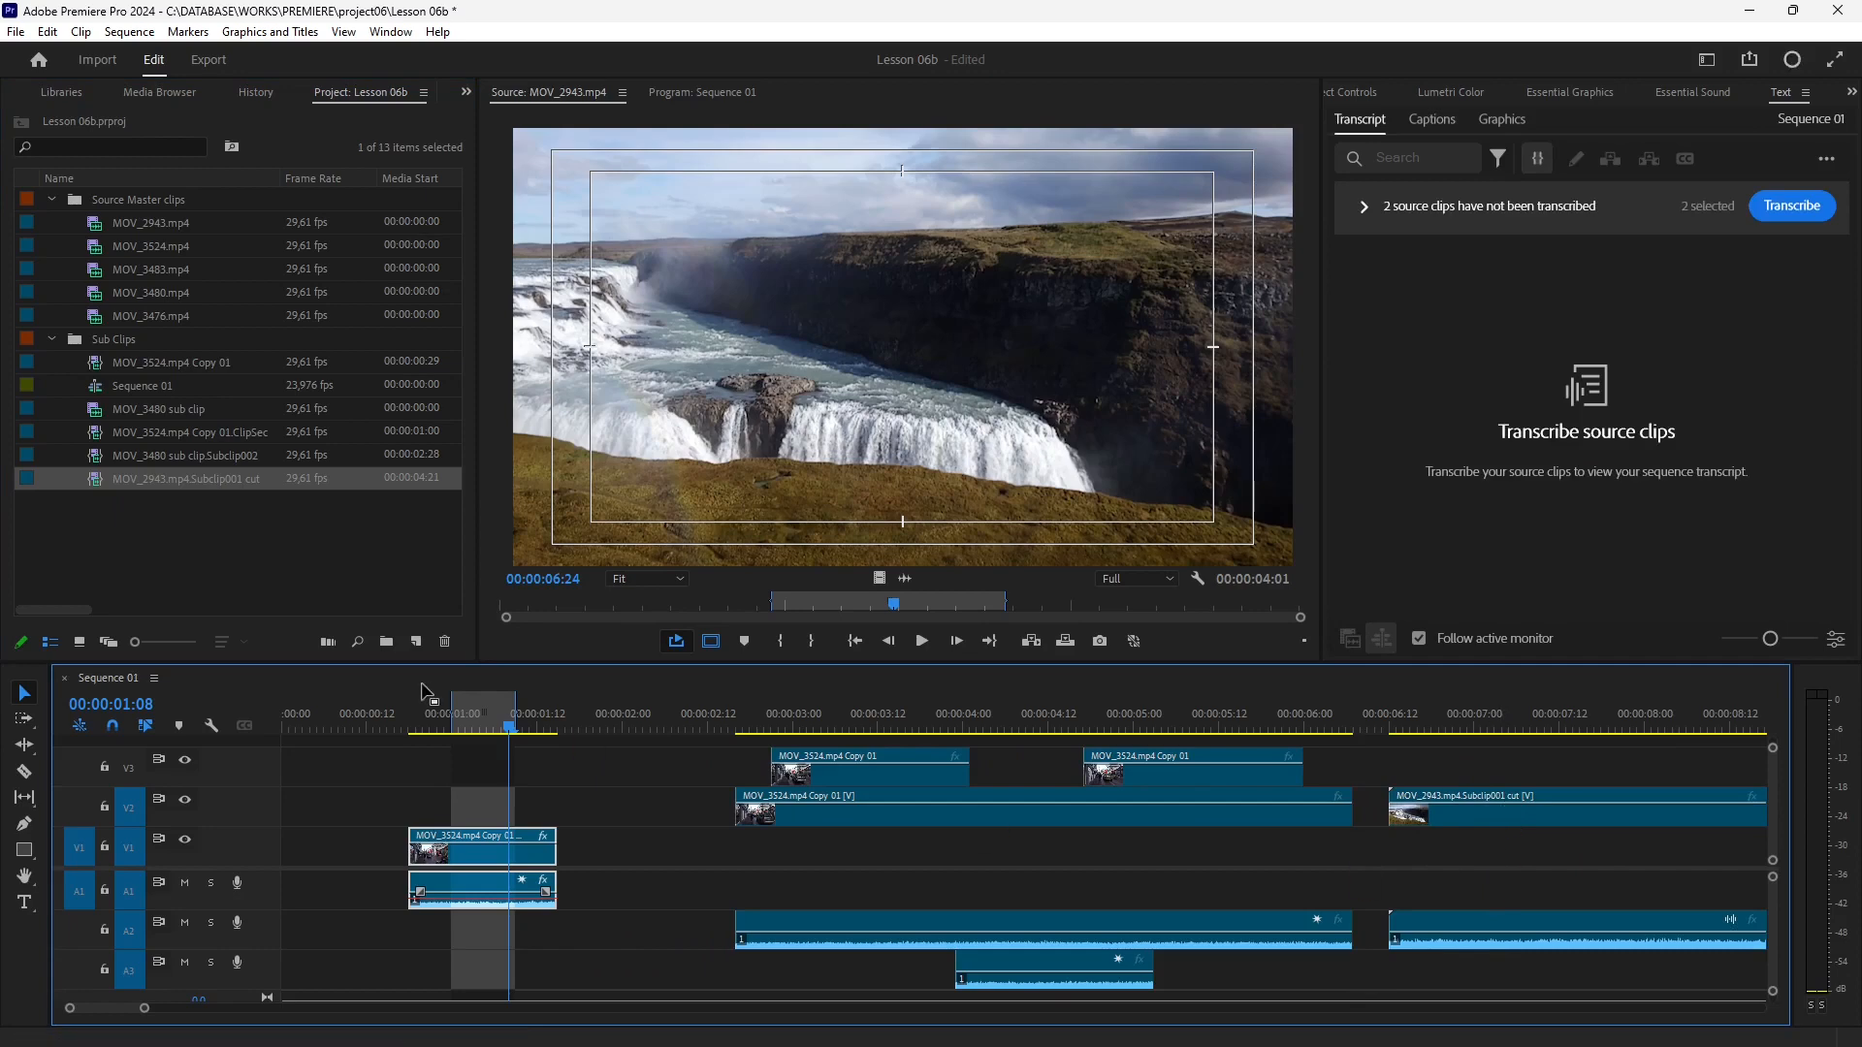
pyautogui.click(64, 677)
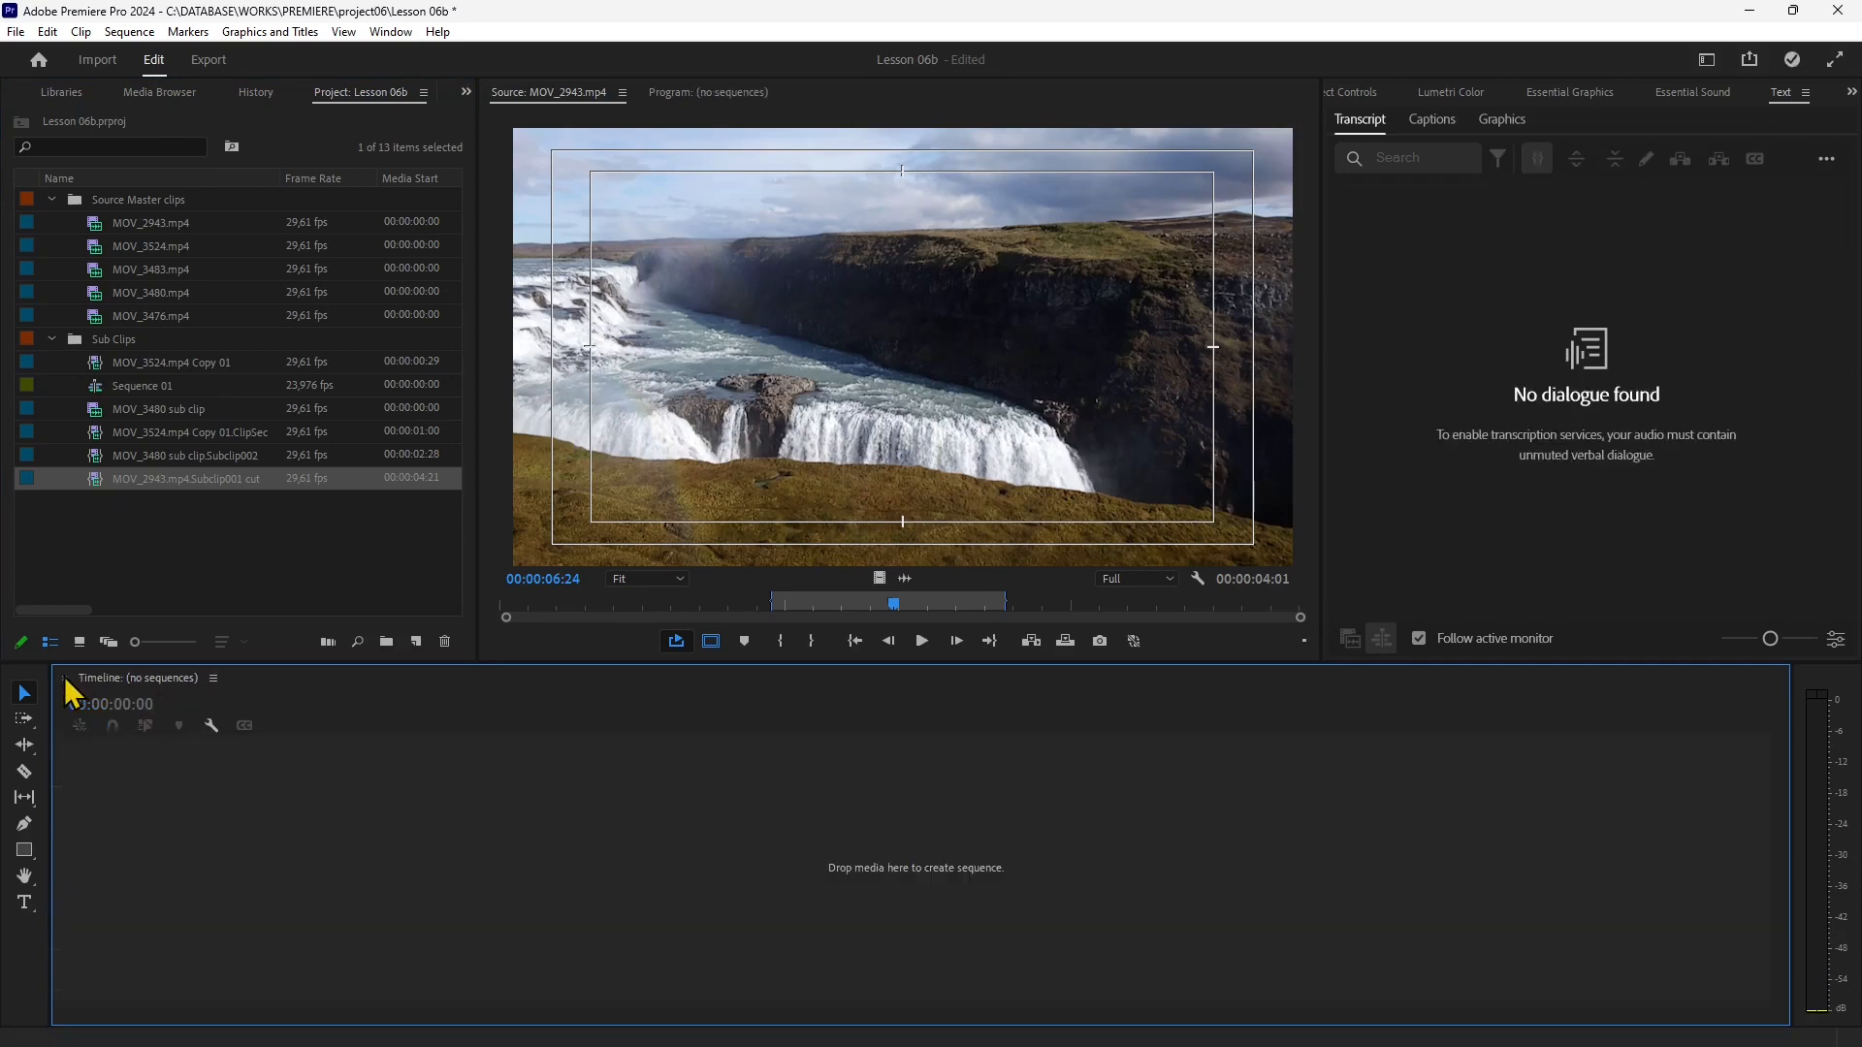
# Create a new sequence from MOV_2943.mp4.Subclip001 cut and move its playhead to 00:00:00:29.
pyautogui.moveTo(99, 481); pyautogui.dragTo(427, 773)
pyautogui.moveTo(469, 836); pyautogui.dragTo(469, 836)
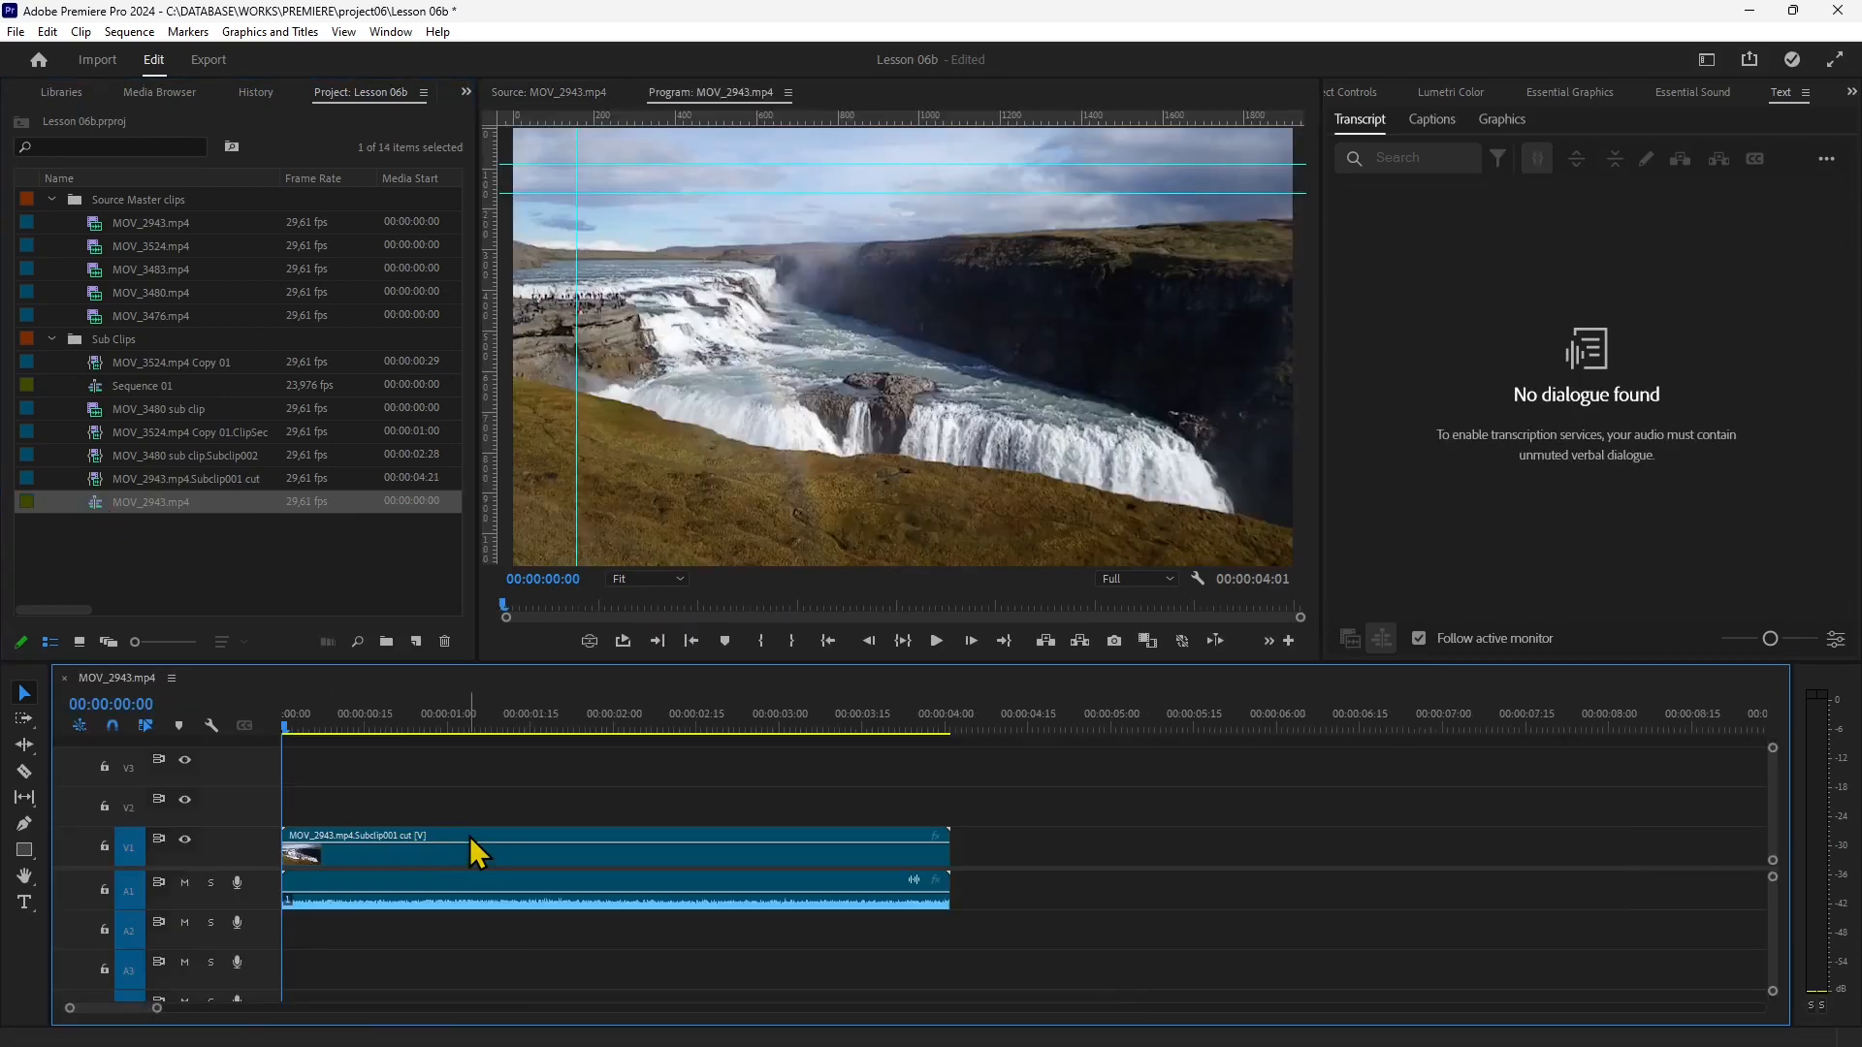
pyautogui.moveTo(289, 723); pyautogui.dragTo(448, 747)
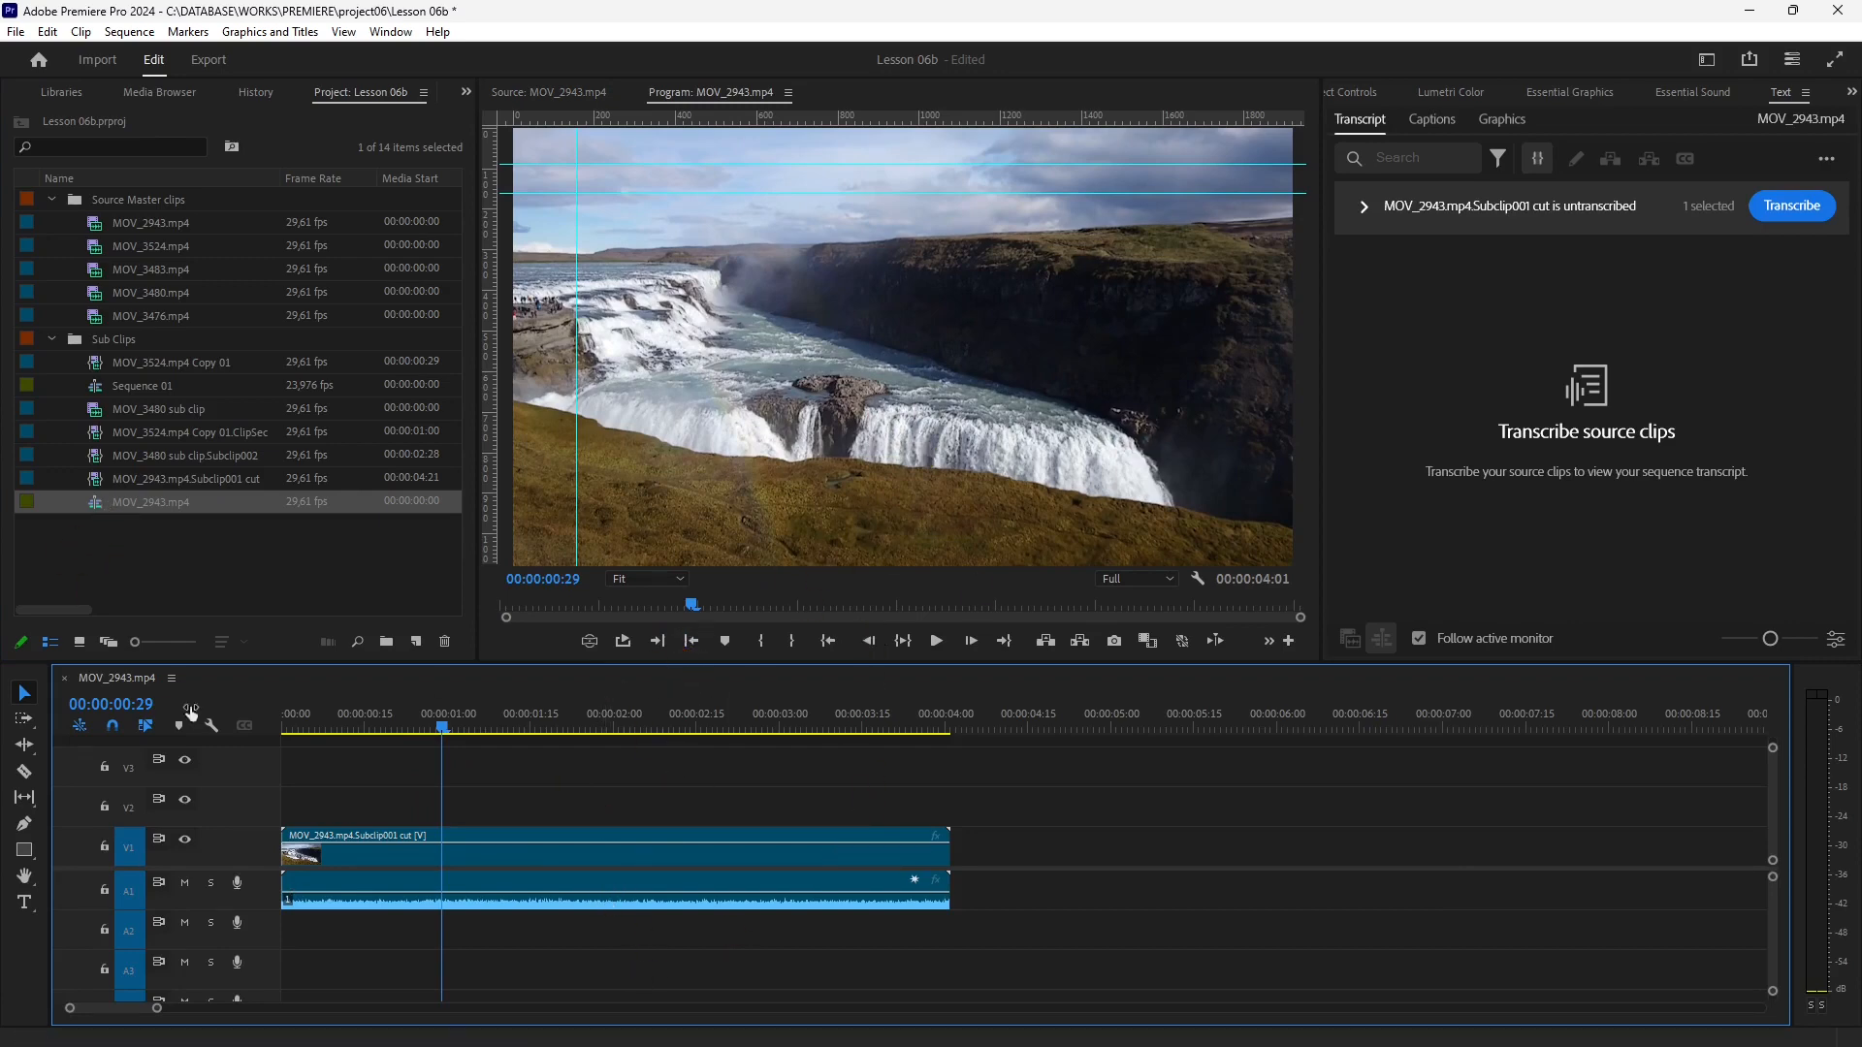
# Open the timeline's MOV_2943.mp4.Subclip001 cut as the source clip and view its audio waveform and its video.
pyautogui.doubleClick(375, 861)
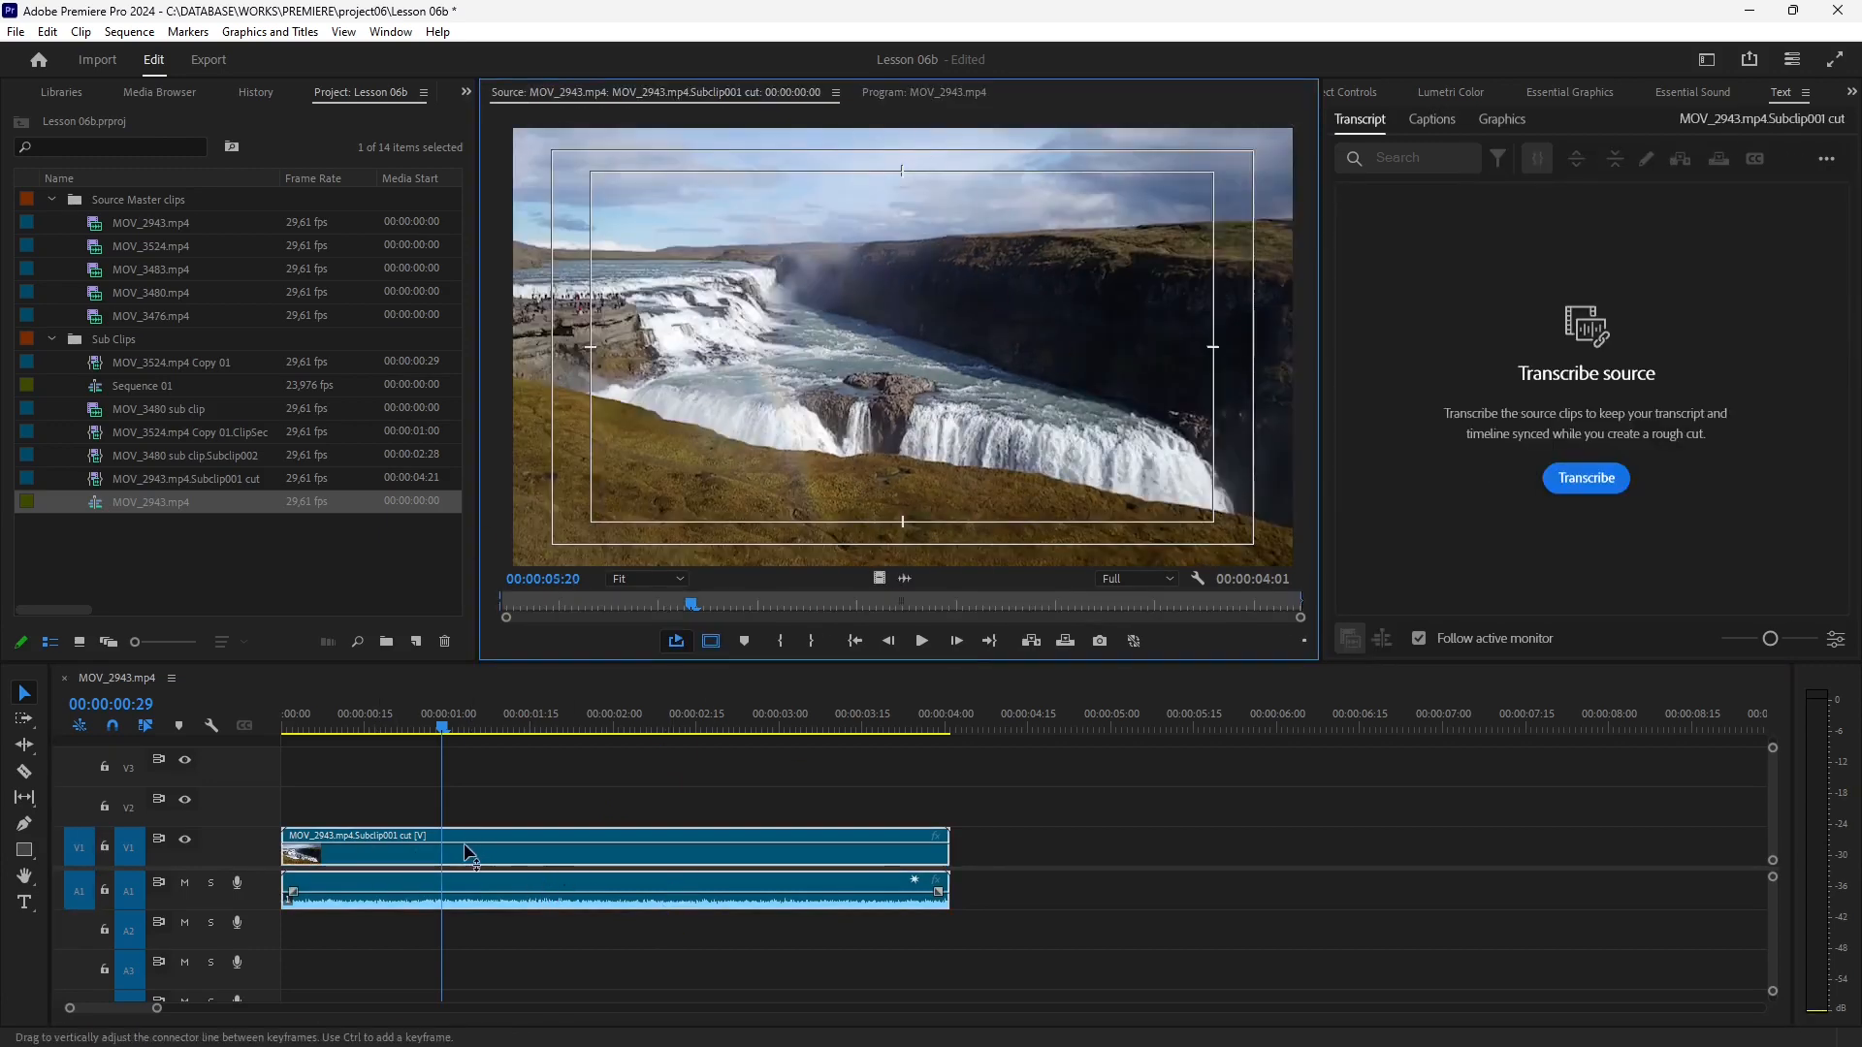
pyautogui.click(904, 577)
pyautogui.click(882, 578)
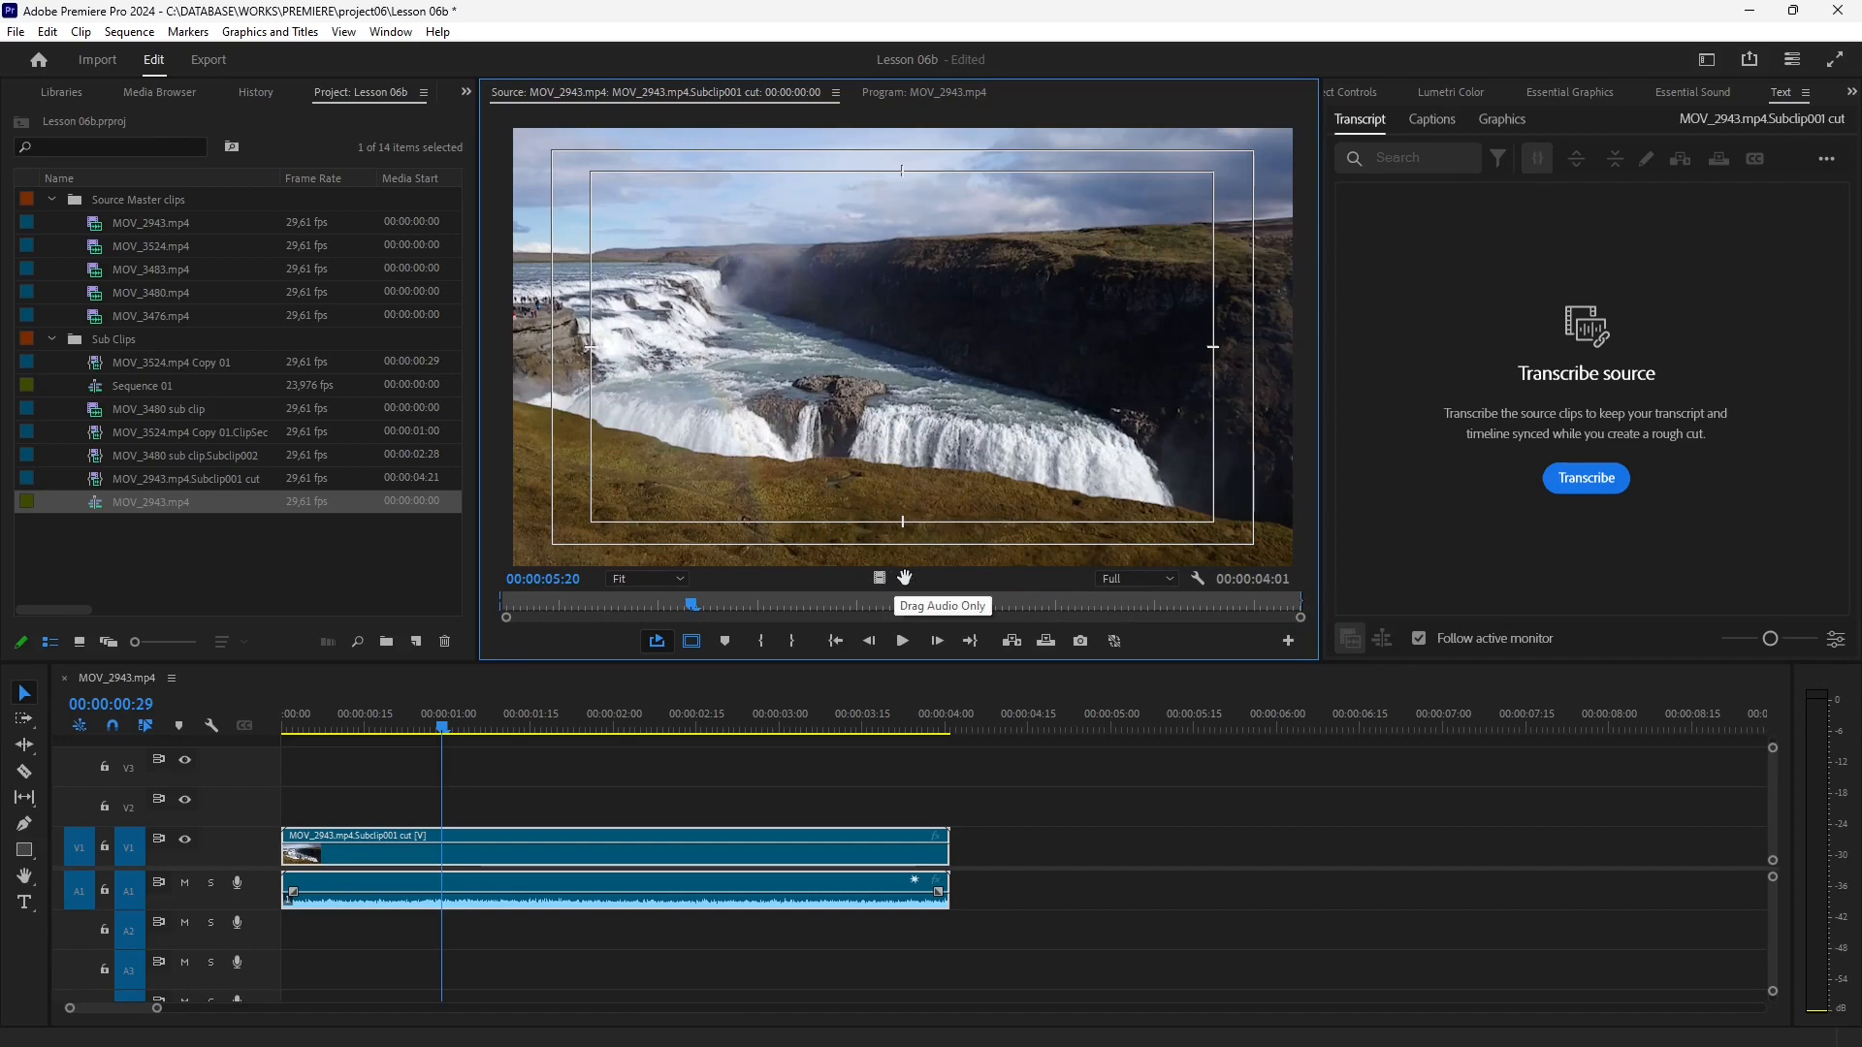
# Set split marks on the source clip: video about 00:00:01:03 to 00:00:02:28, audio about 00:00:00:06 to 00:00:03:17 in sequence time.
pyautogui.rightClick(882, 558)
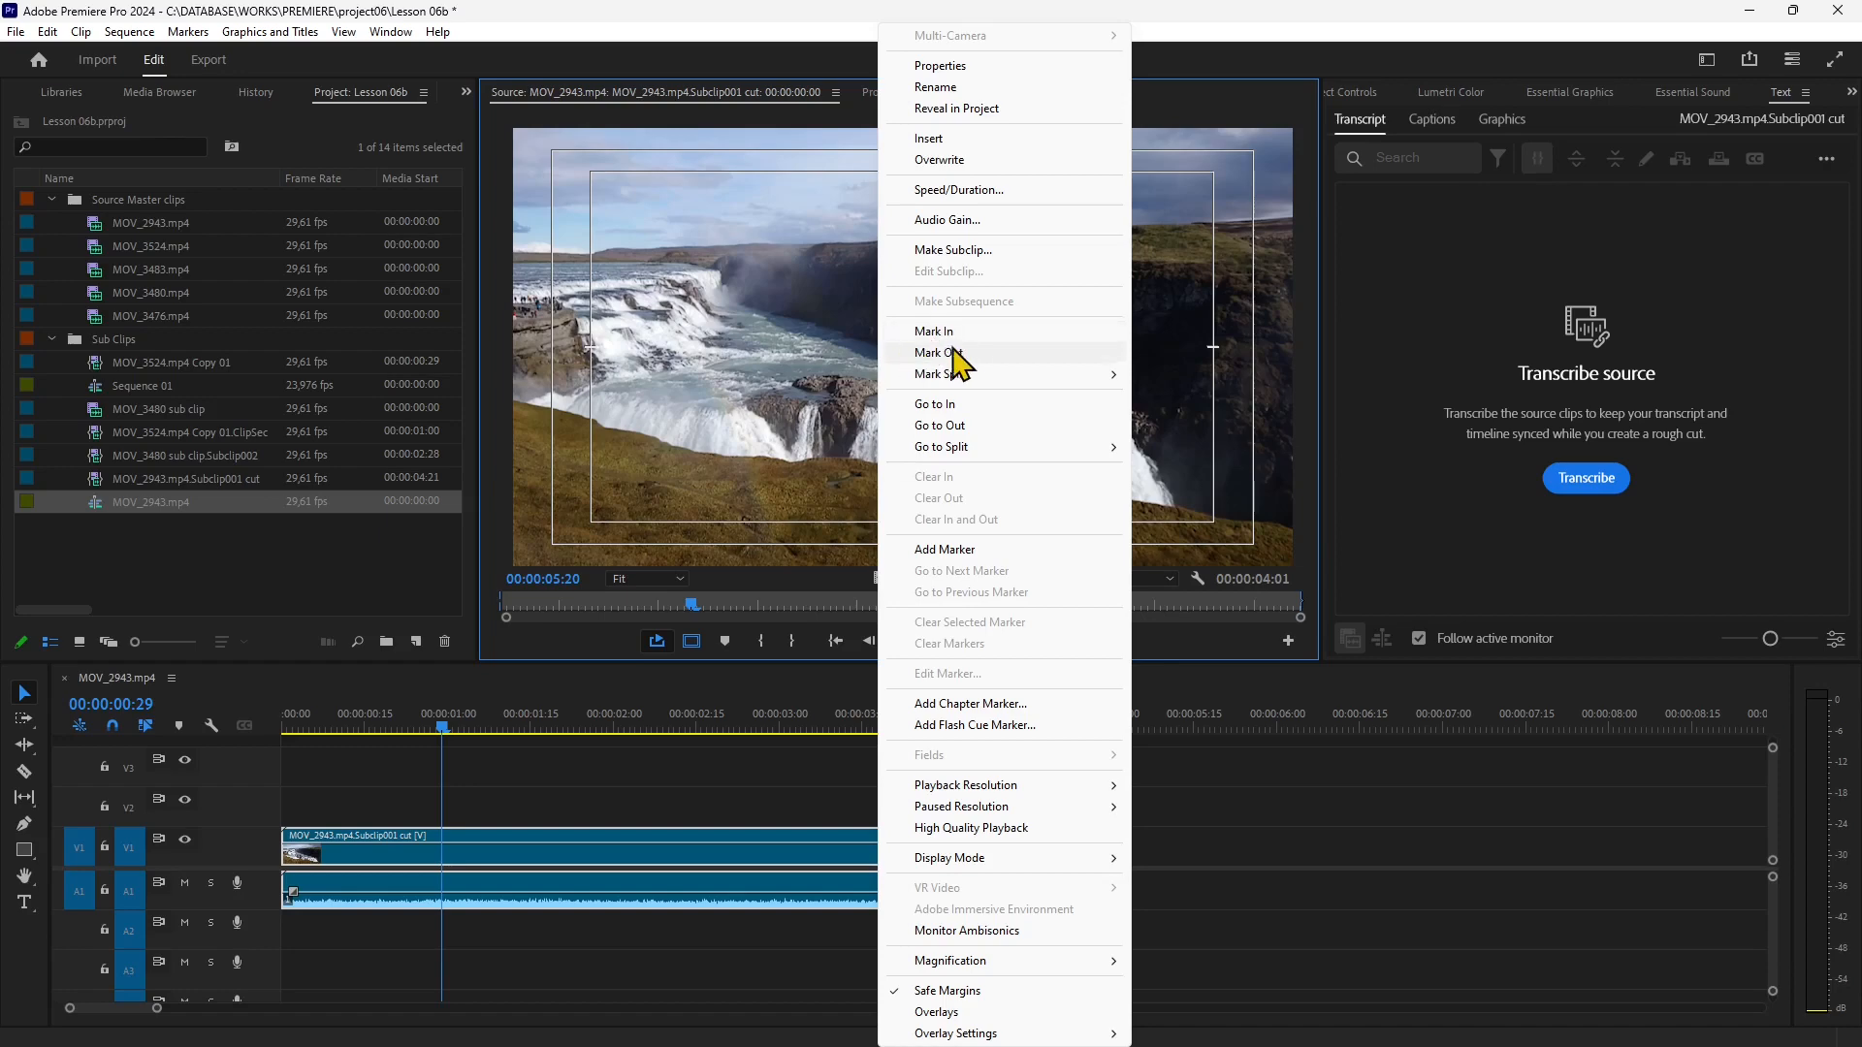
pyautogui.moveTo(979, 376)
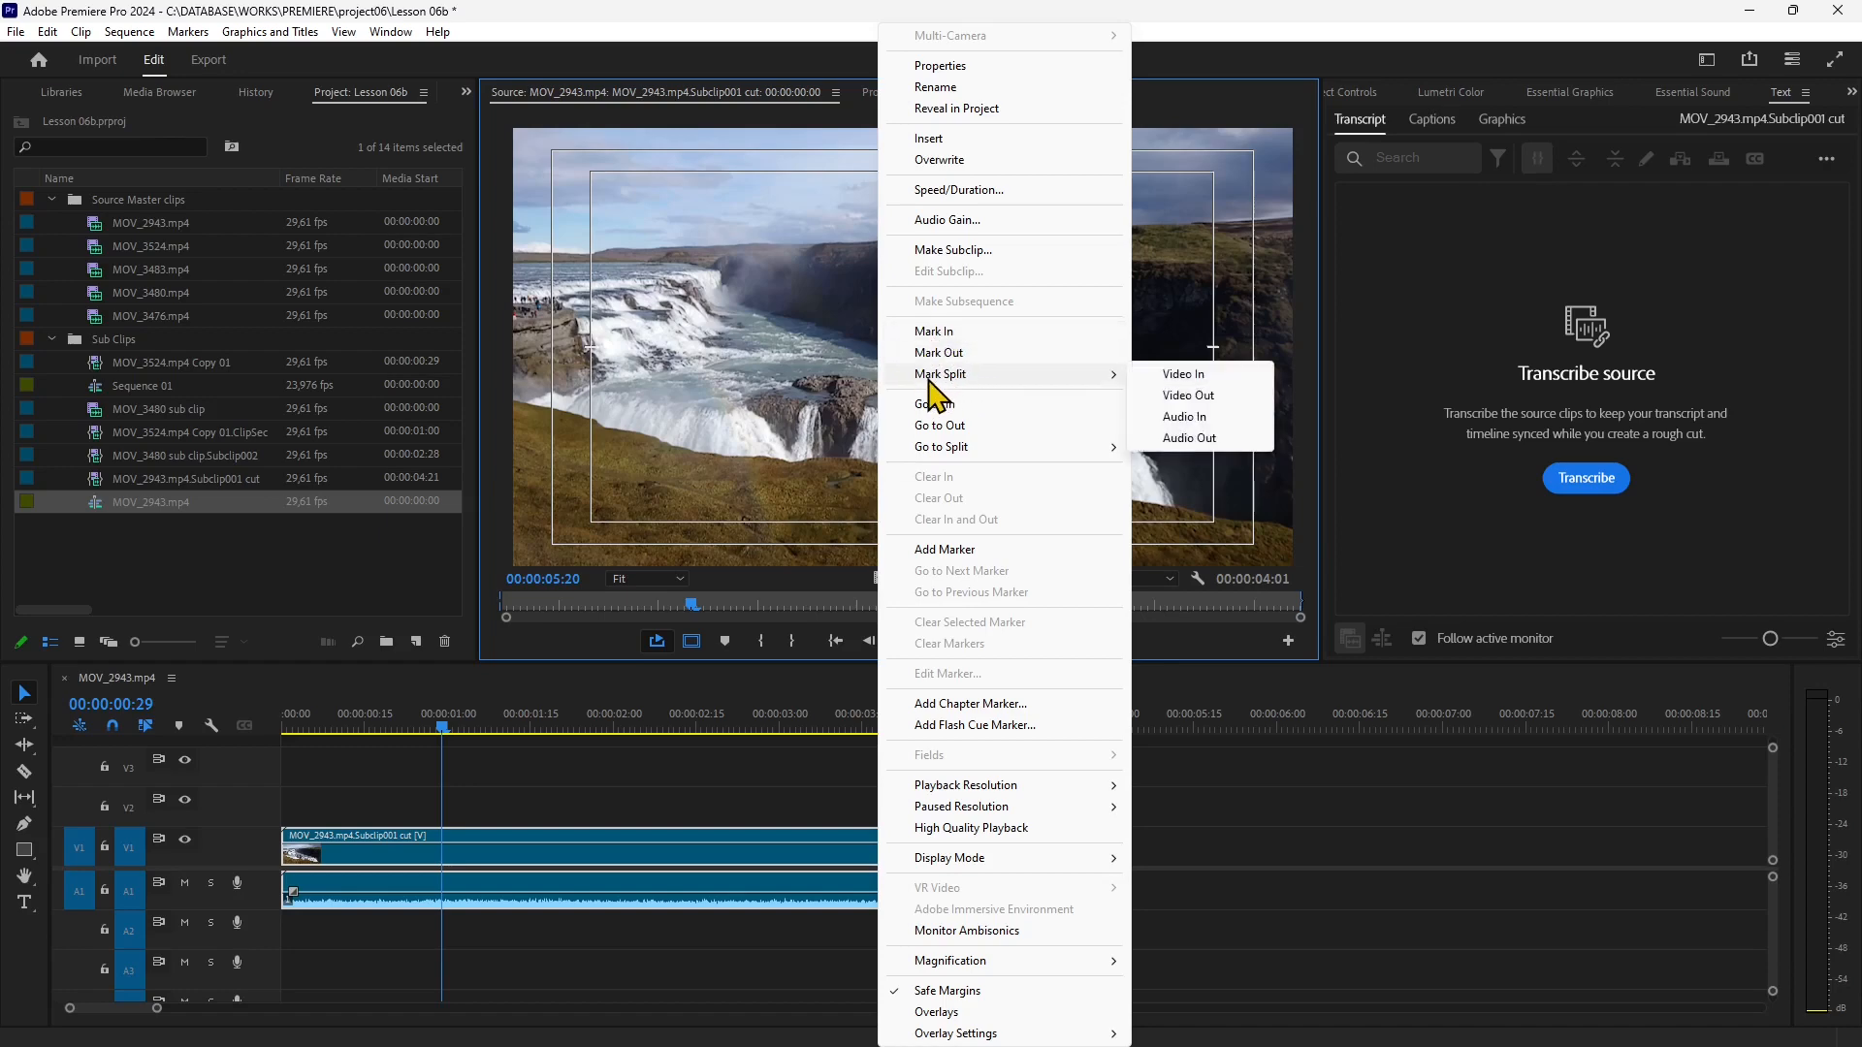
pyautogui.click(1185, 375)
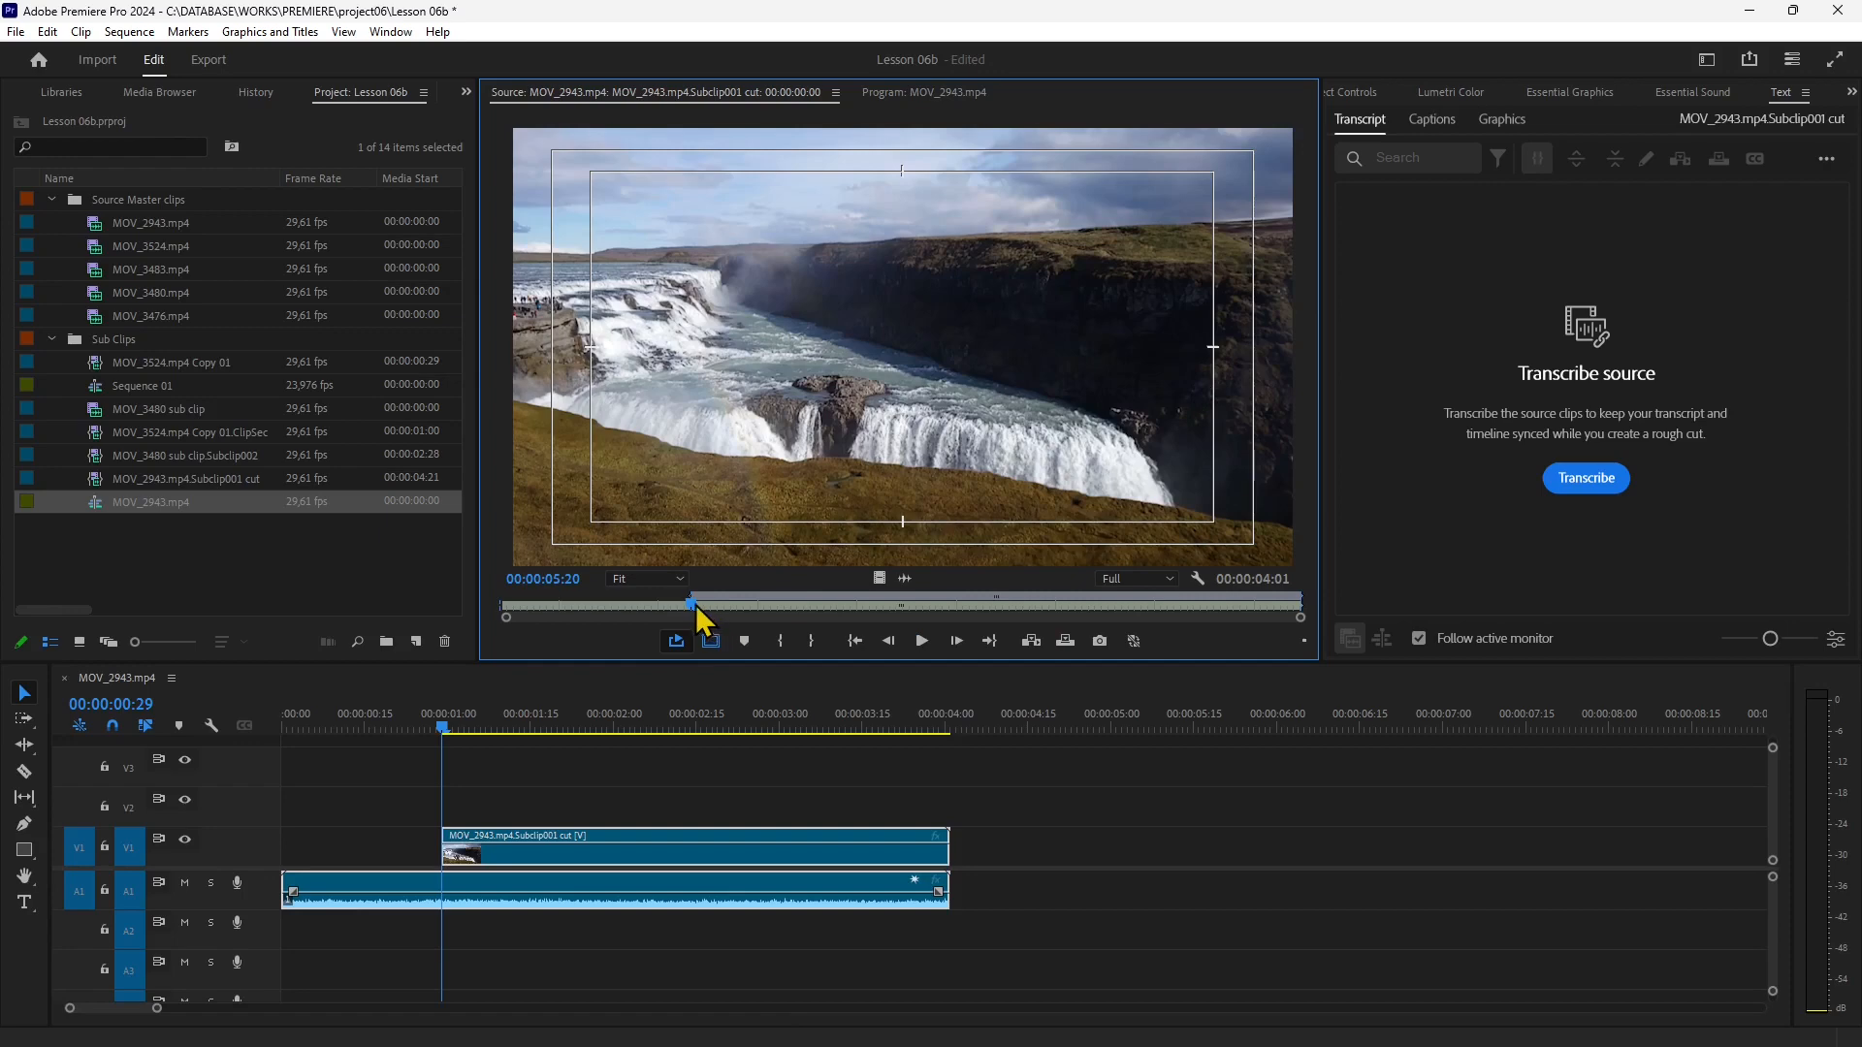
pyautogui.moveTo(692, 605)
pyautogui.mouseDown()
pyautogui.moveTo(779, 605)
pyautogui.moveTo(718, 597)
pyautogui.mouseUp()
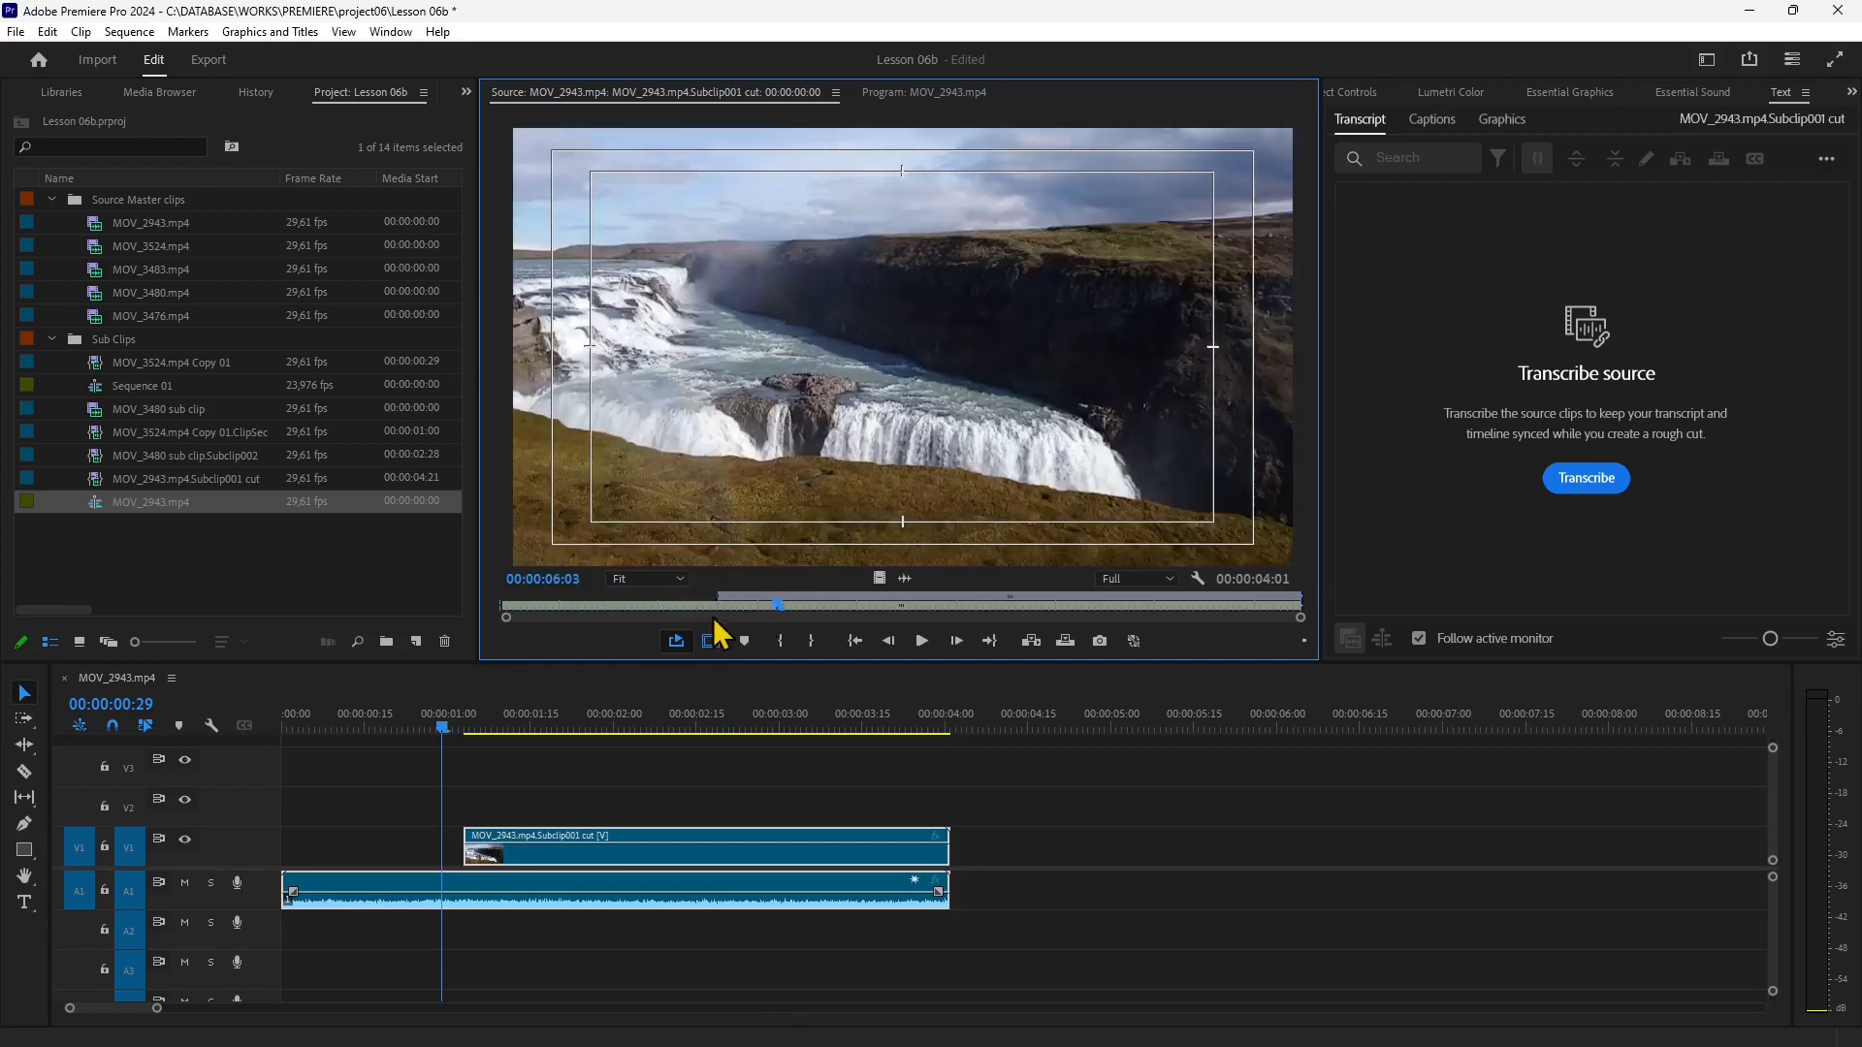
pyautogui.moveTo(1301, 596); pyautogui.dragTo(1092, 596)
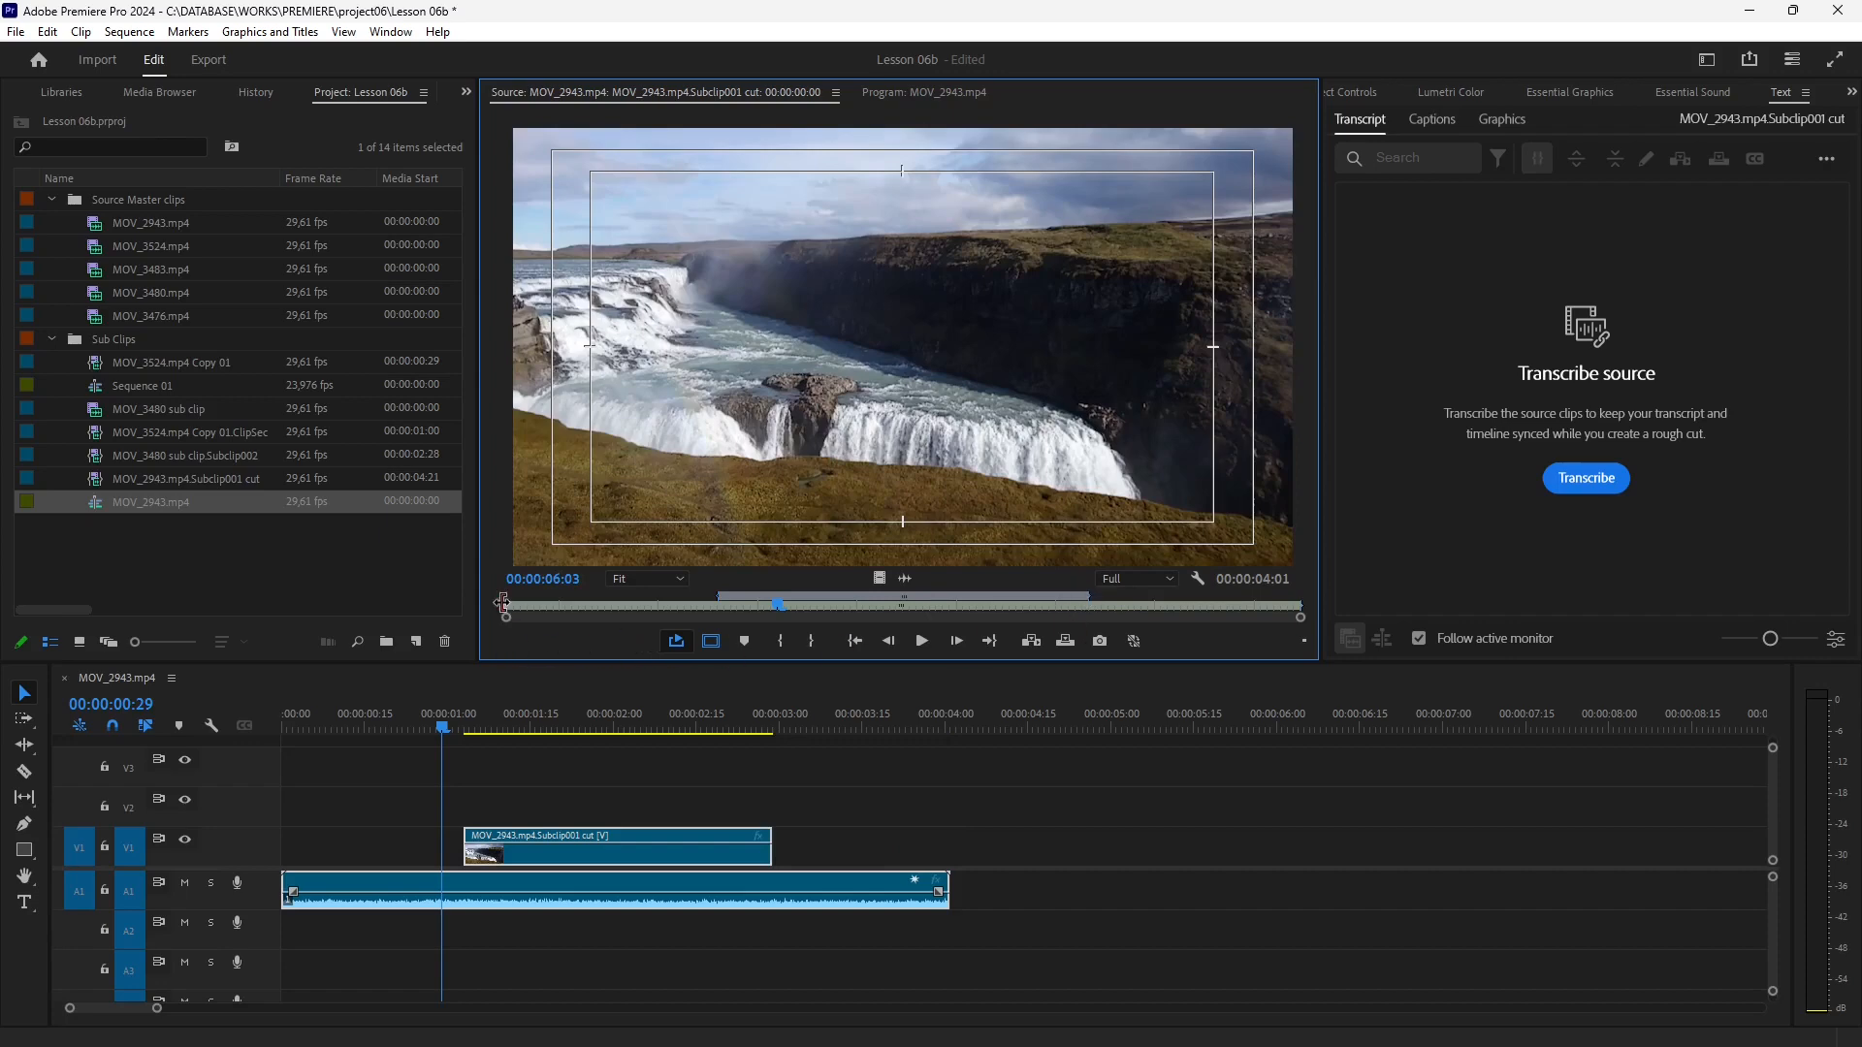
pyautogui.moveTo(501, 603); pyautogui.dragTo(542, 605)
pyautogui.moveTo(1299, 605); pyautogui.dragTo(1214, 609)
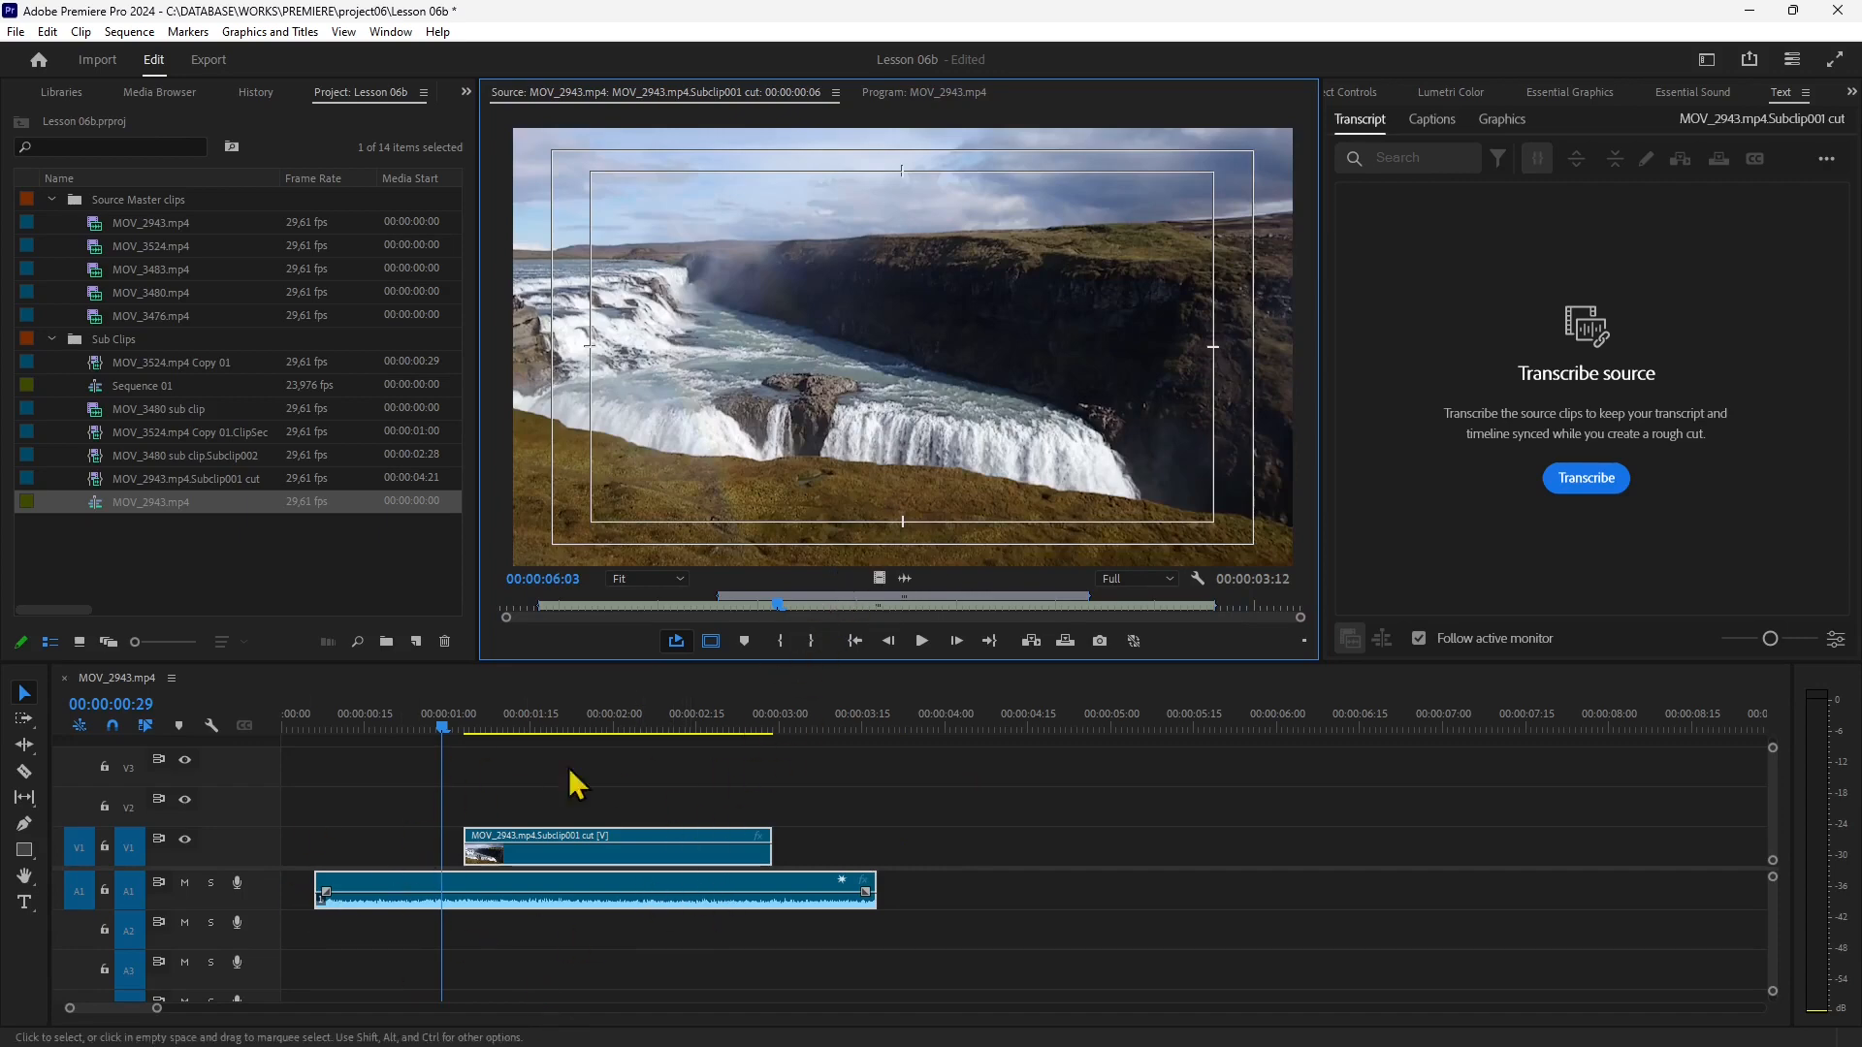
# Shift the linked video and audio together along V1 and A1 until the audio starts at about 00:00:01:01.
pyautogui.click(576, 864)
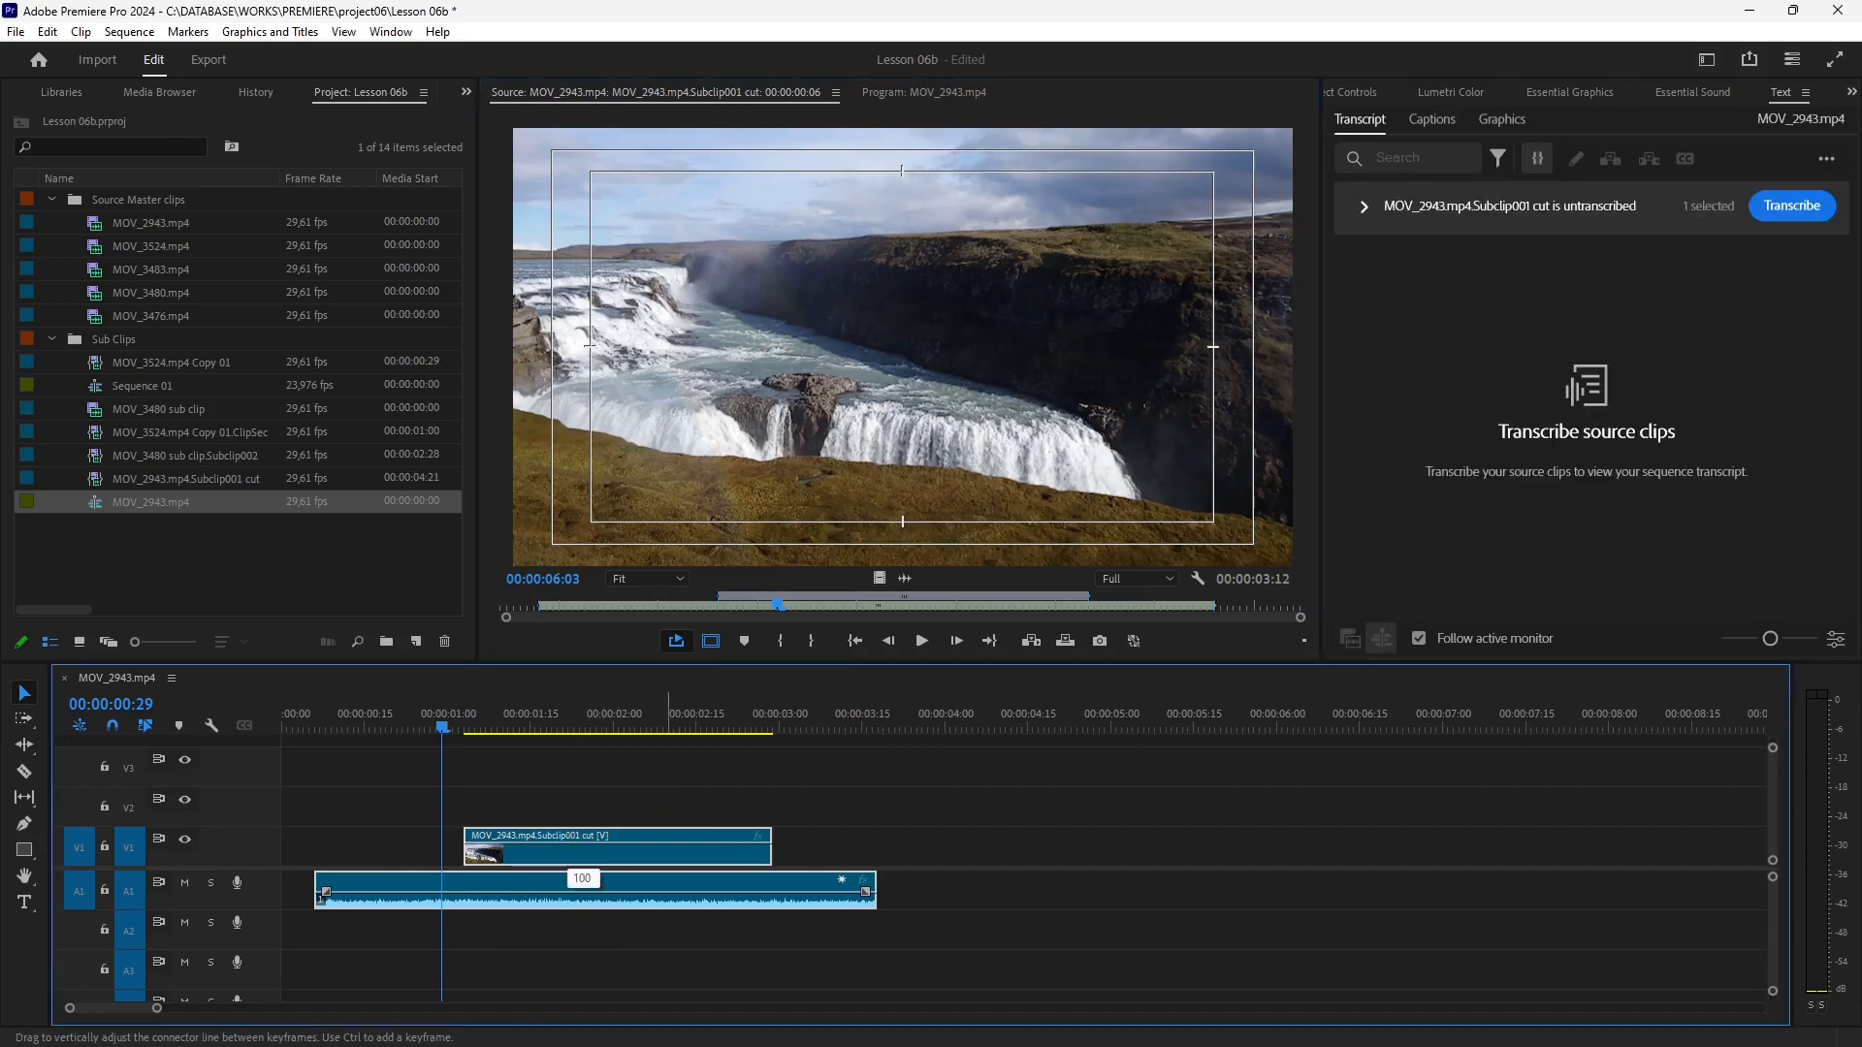
pyautogui.moveTo(559, 838); pyautogui.dragTo(667, 859)
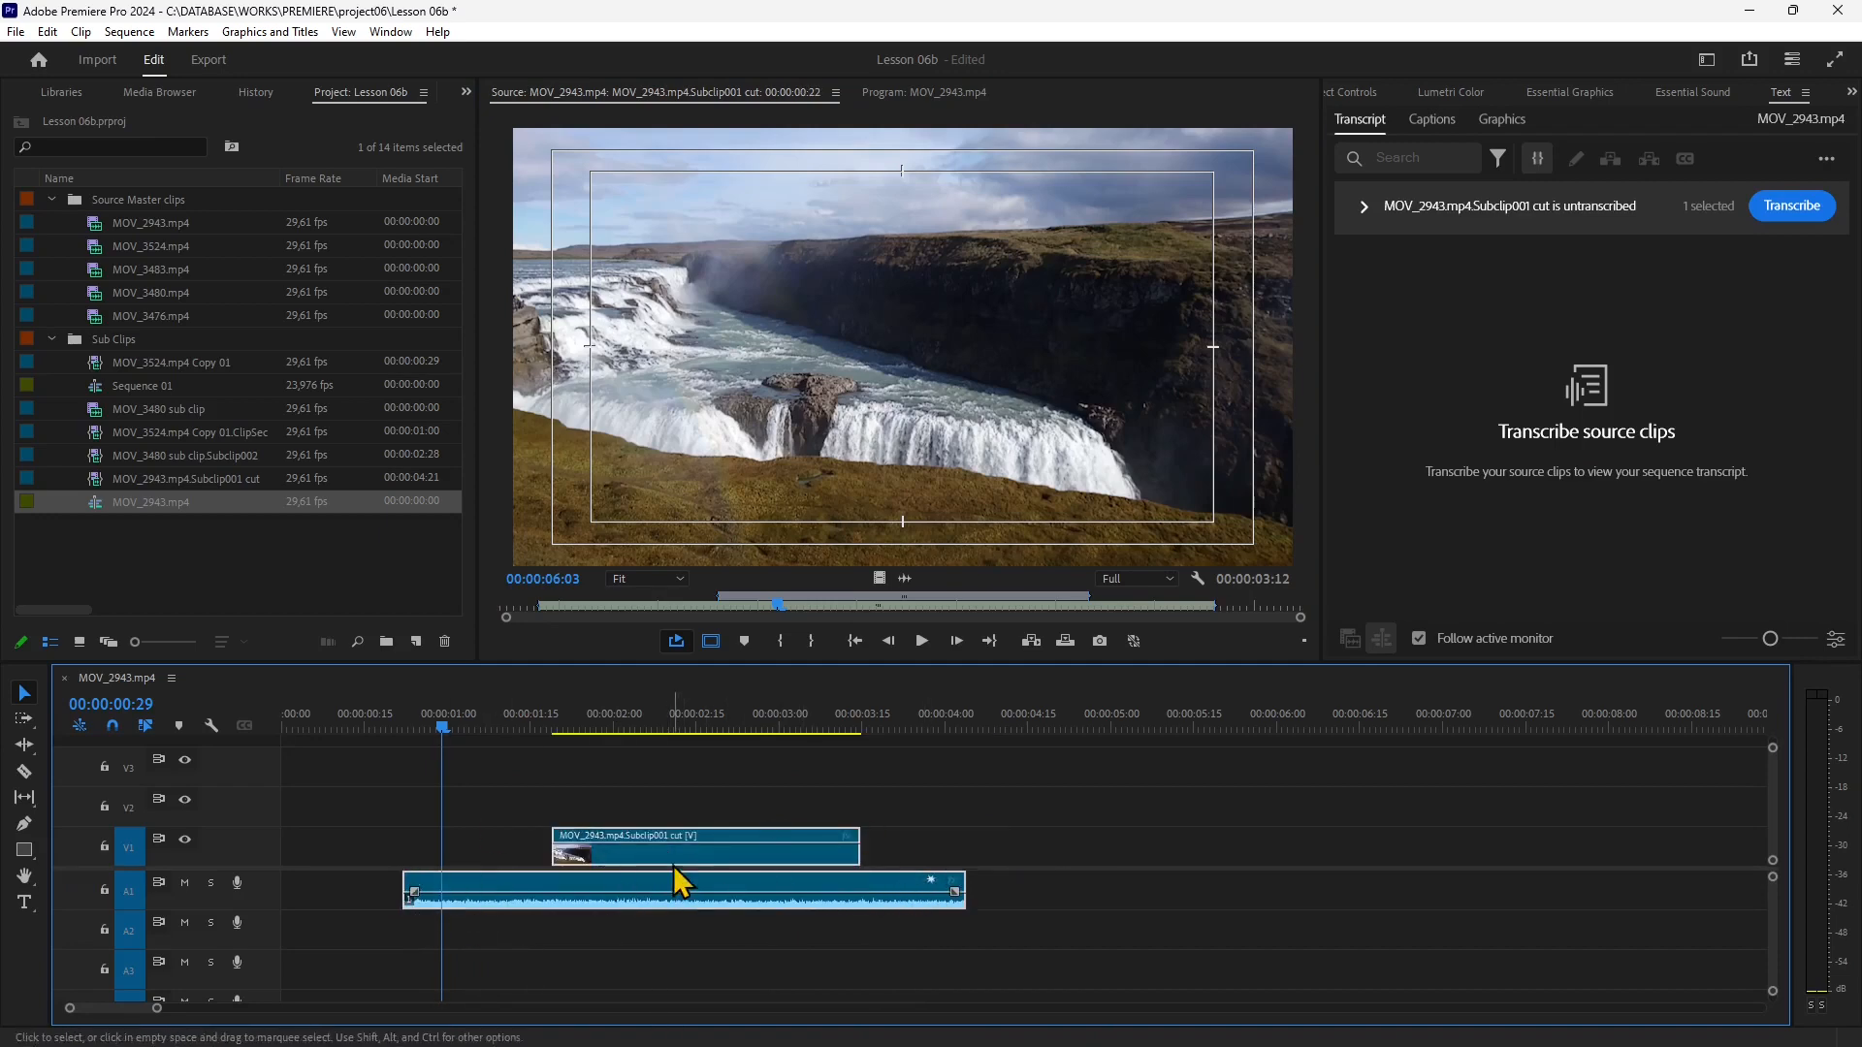
pyautogui.moveTo(694, 834)
pyautogui.mouseDown()
pyautogui.moveTo(849, 805)
pyautogui.moveTo(602, 836)
pyautogui.moveTo(738, 812)
pyautogui.moveTo(848, 873)
pyautogui.moveTo(849, 854)
pyautogui.moveTo(592, 810)
pyautogui.moveTo(790, 916)
pyautogui.moveTo(718, 858)
pyautogui.mouseUp()
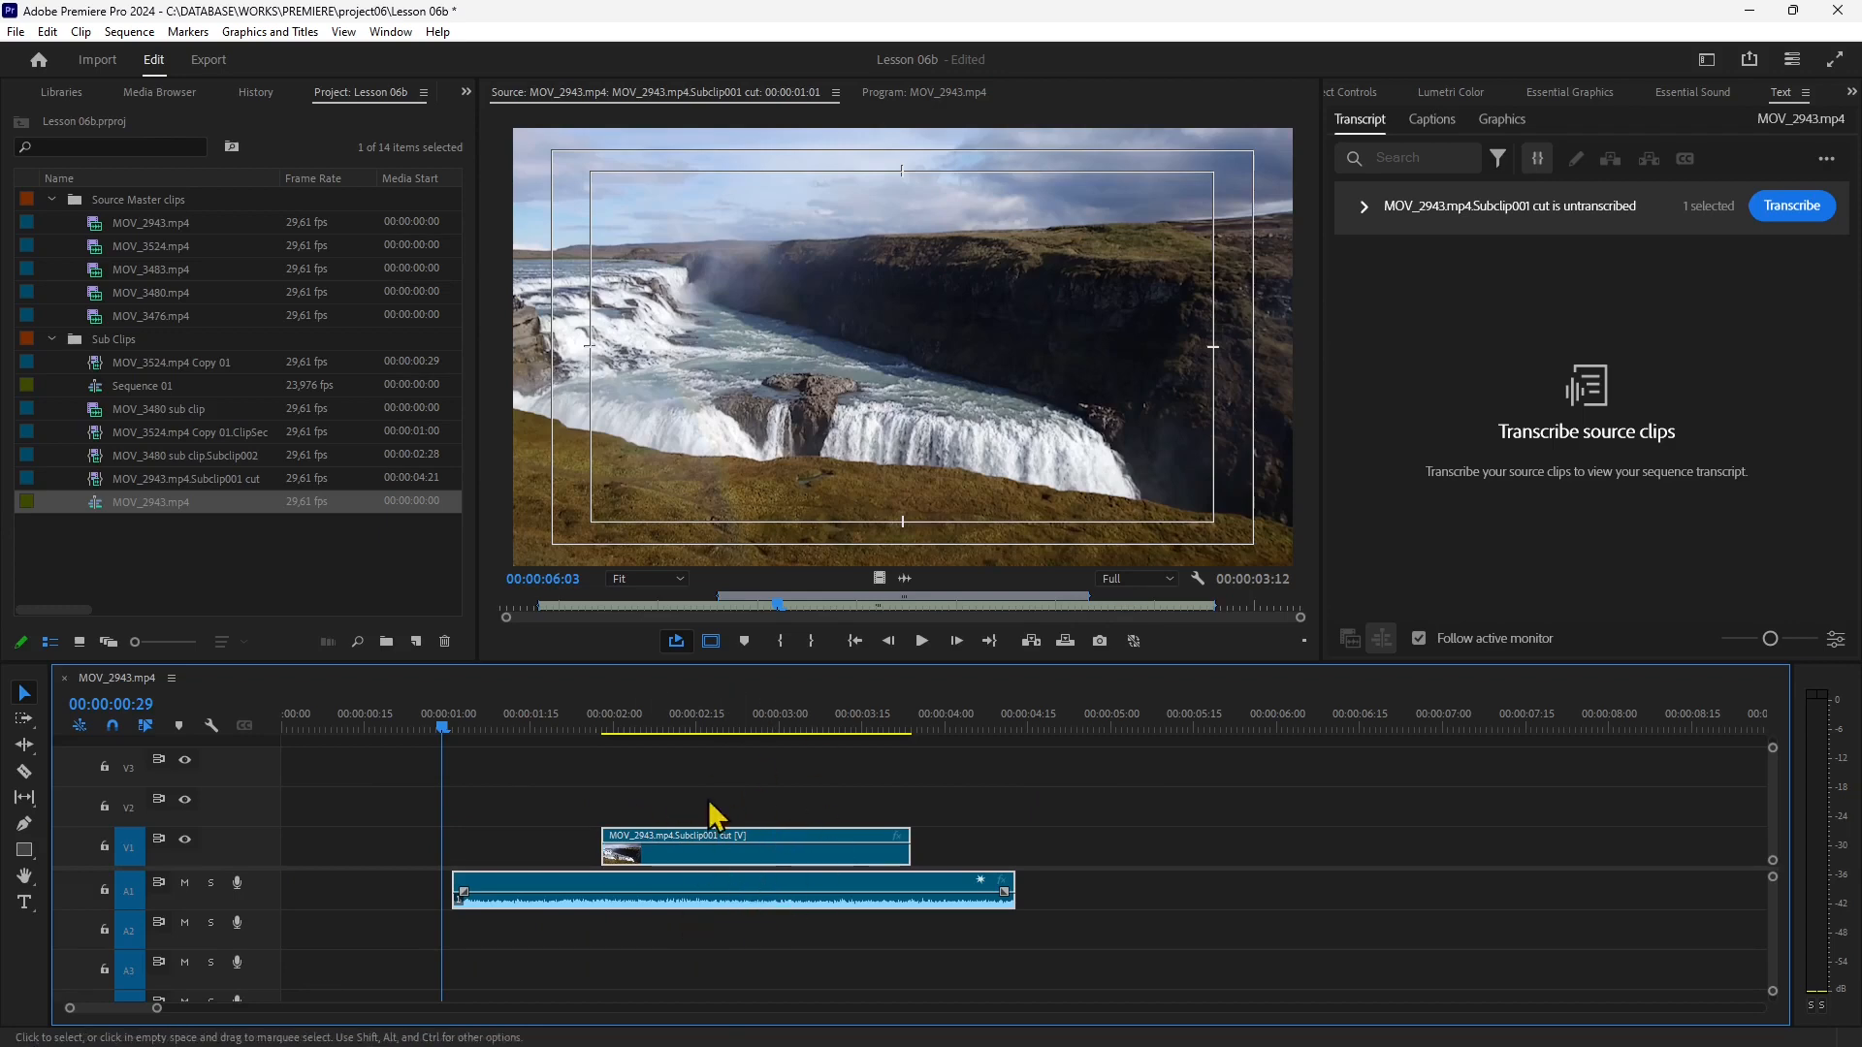
# Unlink the clip, placing its video on V2 at about 00:00:05:23 and its audio on A1 at about 00:00:02:02.
pyautogui.rightClick(735, 878)
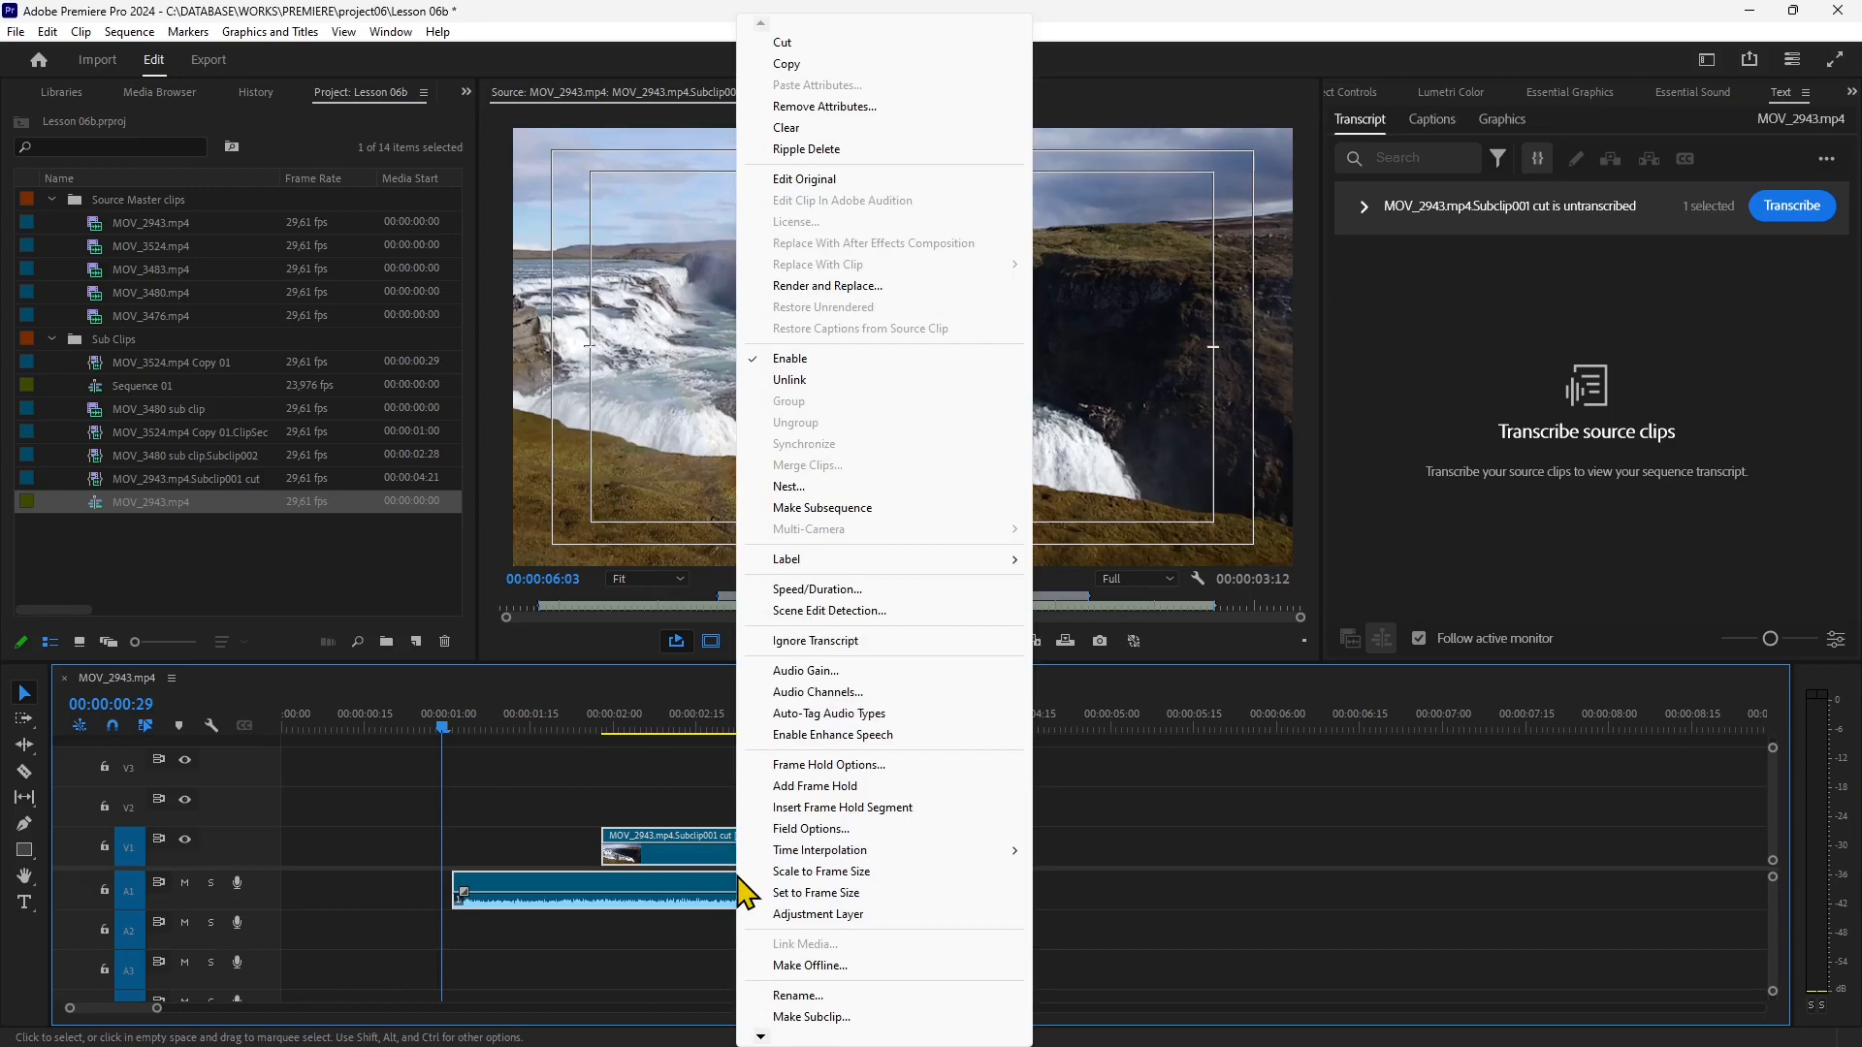
pyautogui.click(790, 379)
pyautogui.click(787, 851)
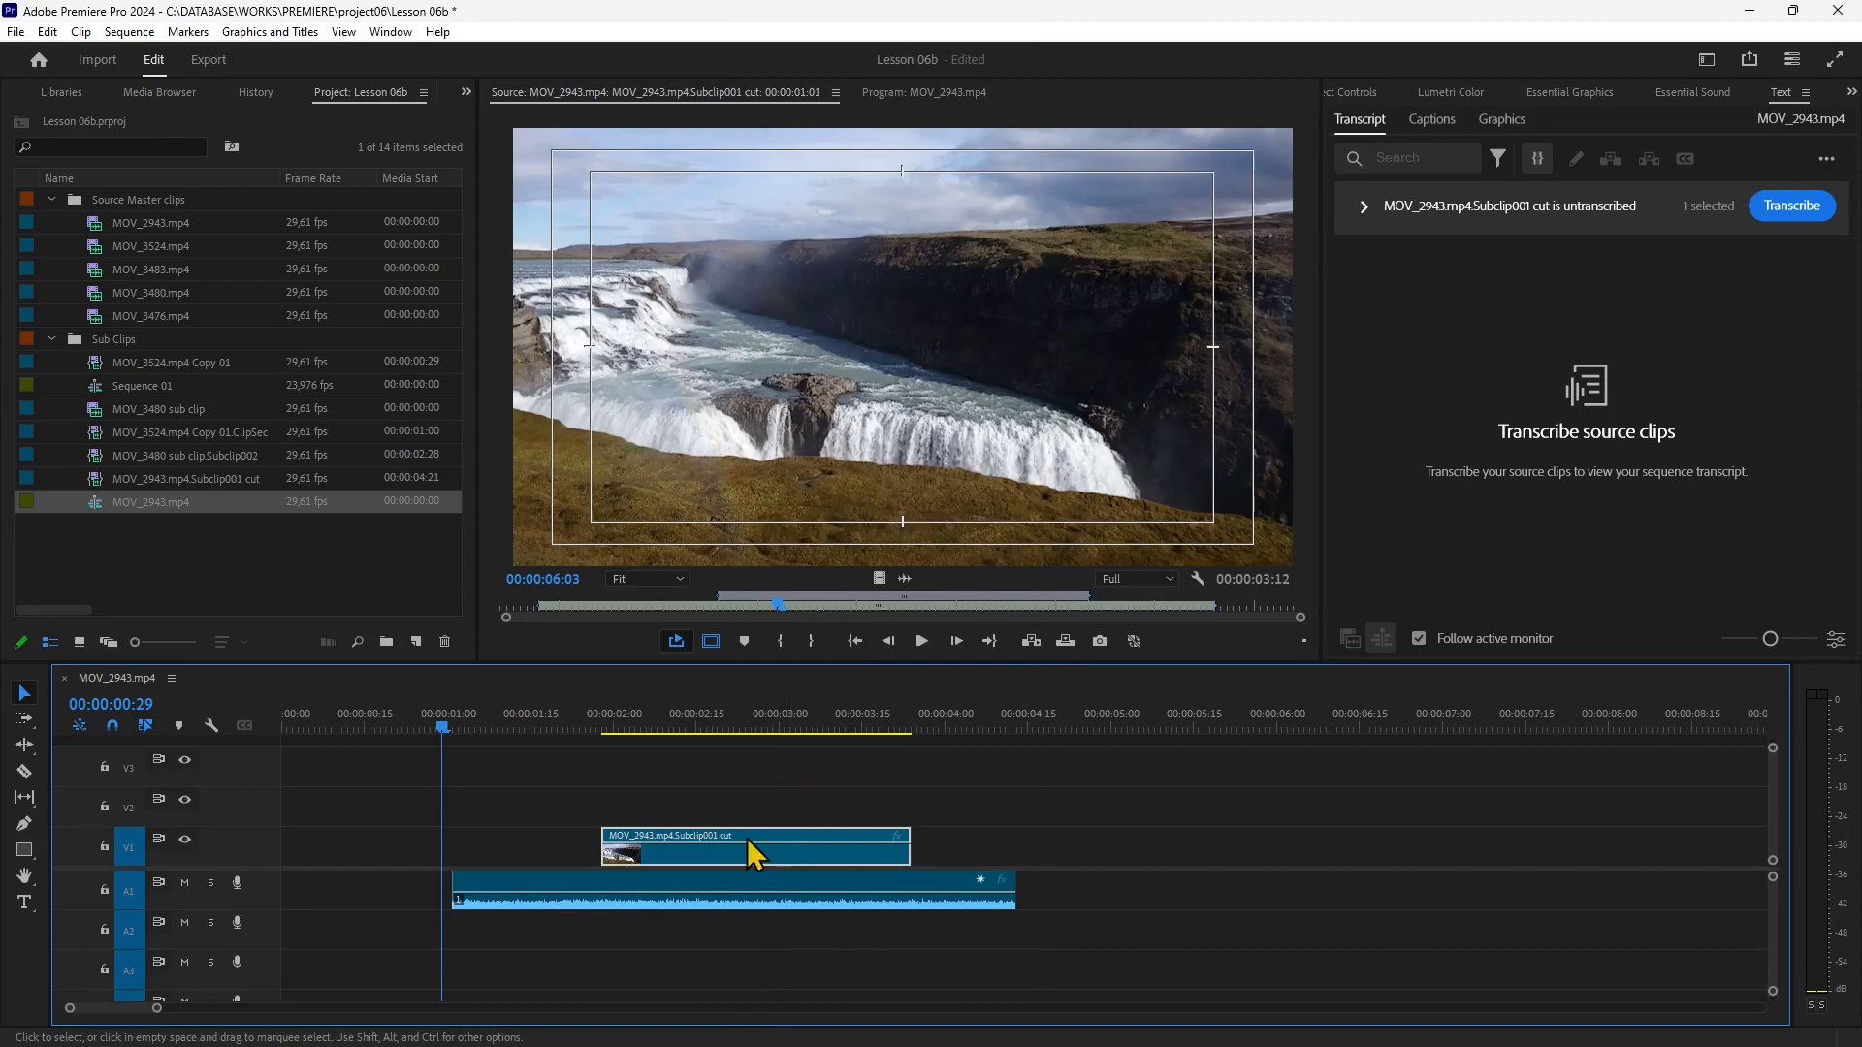
pyautogui.moveTo(778, 844); pyautogui.dragTo(1406, 801)
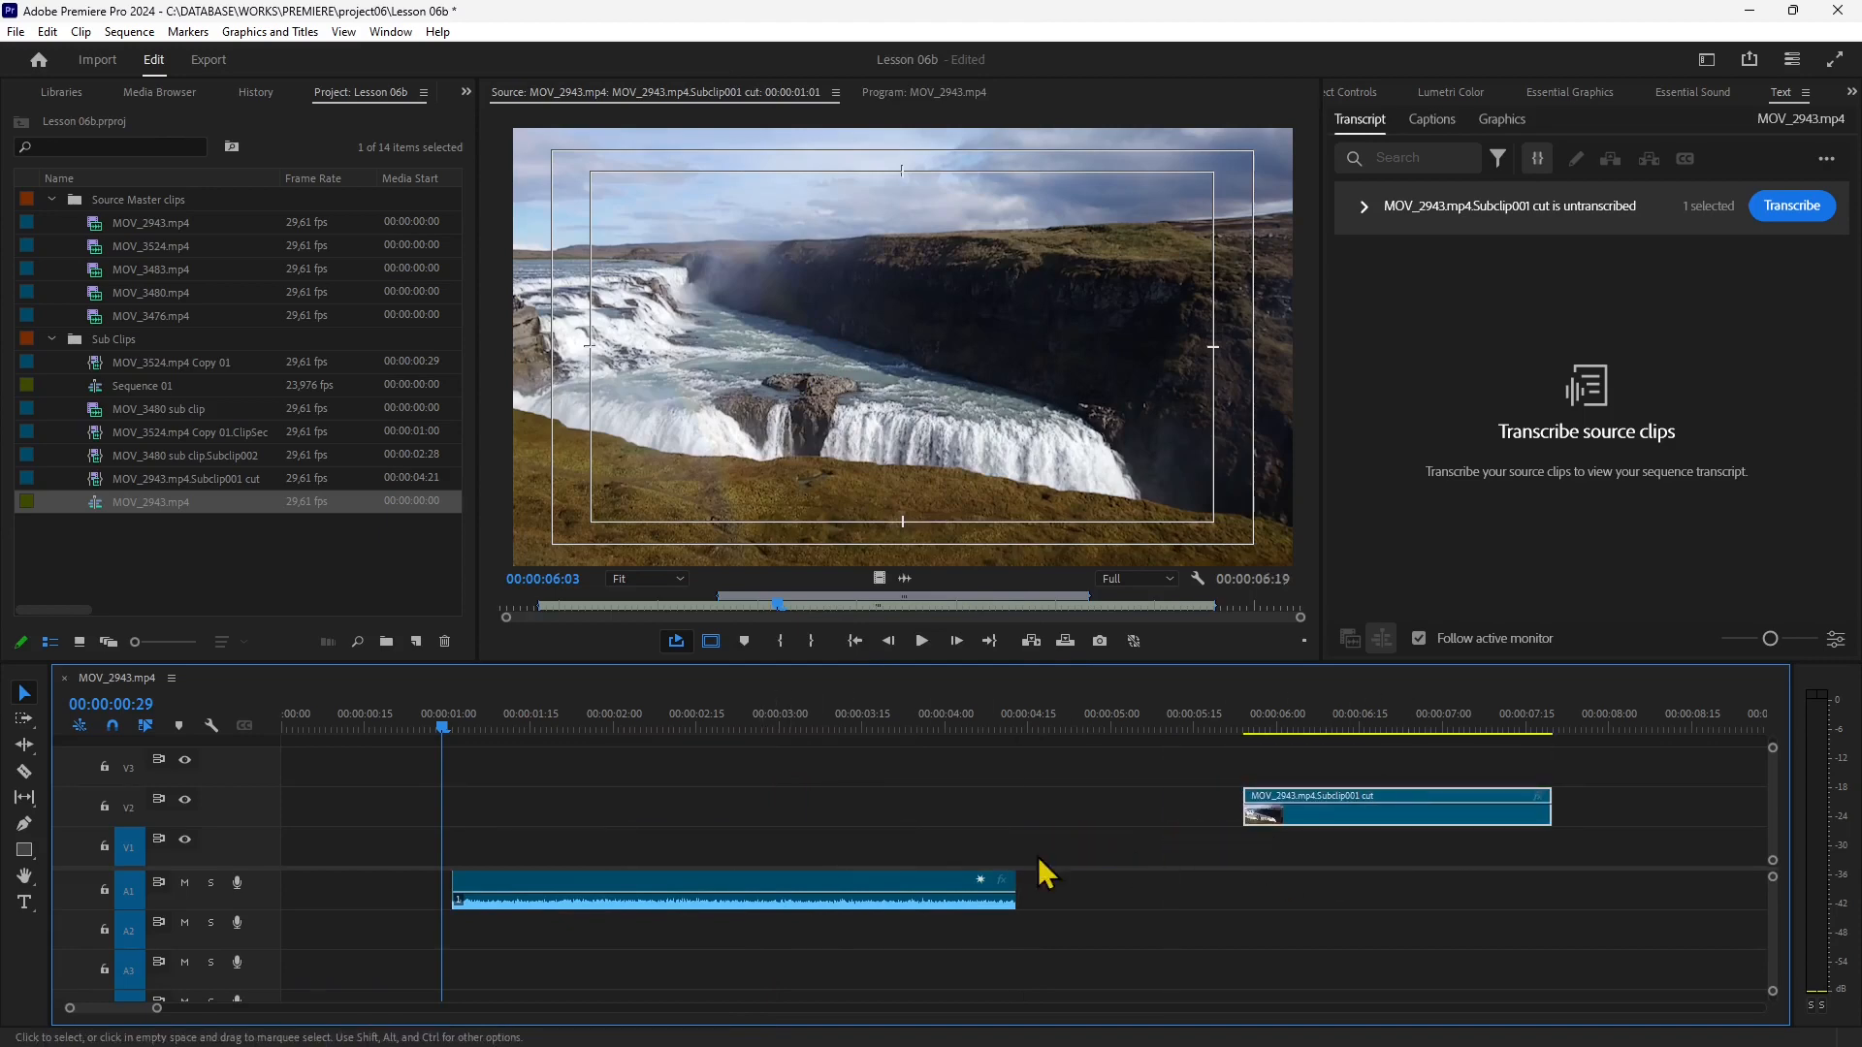
pyautogui.click(894, 876)
pyautogui.moveTo(744, 902); pyautogui.dragTo(914, 899)
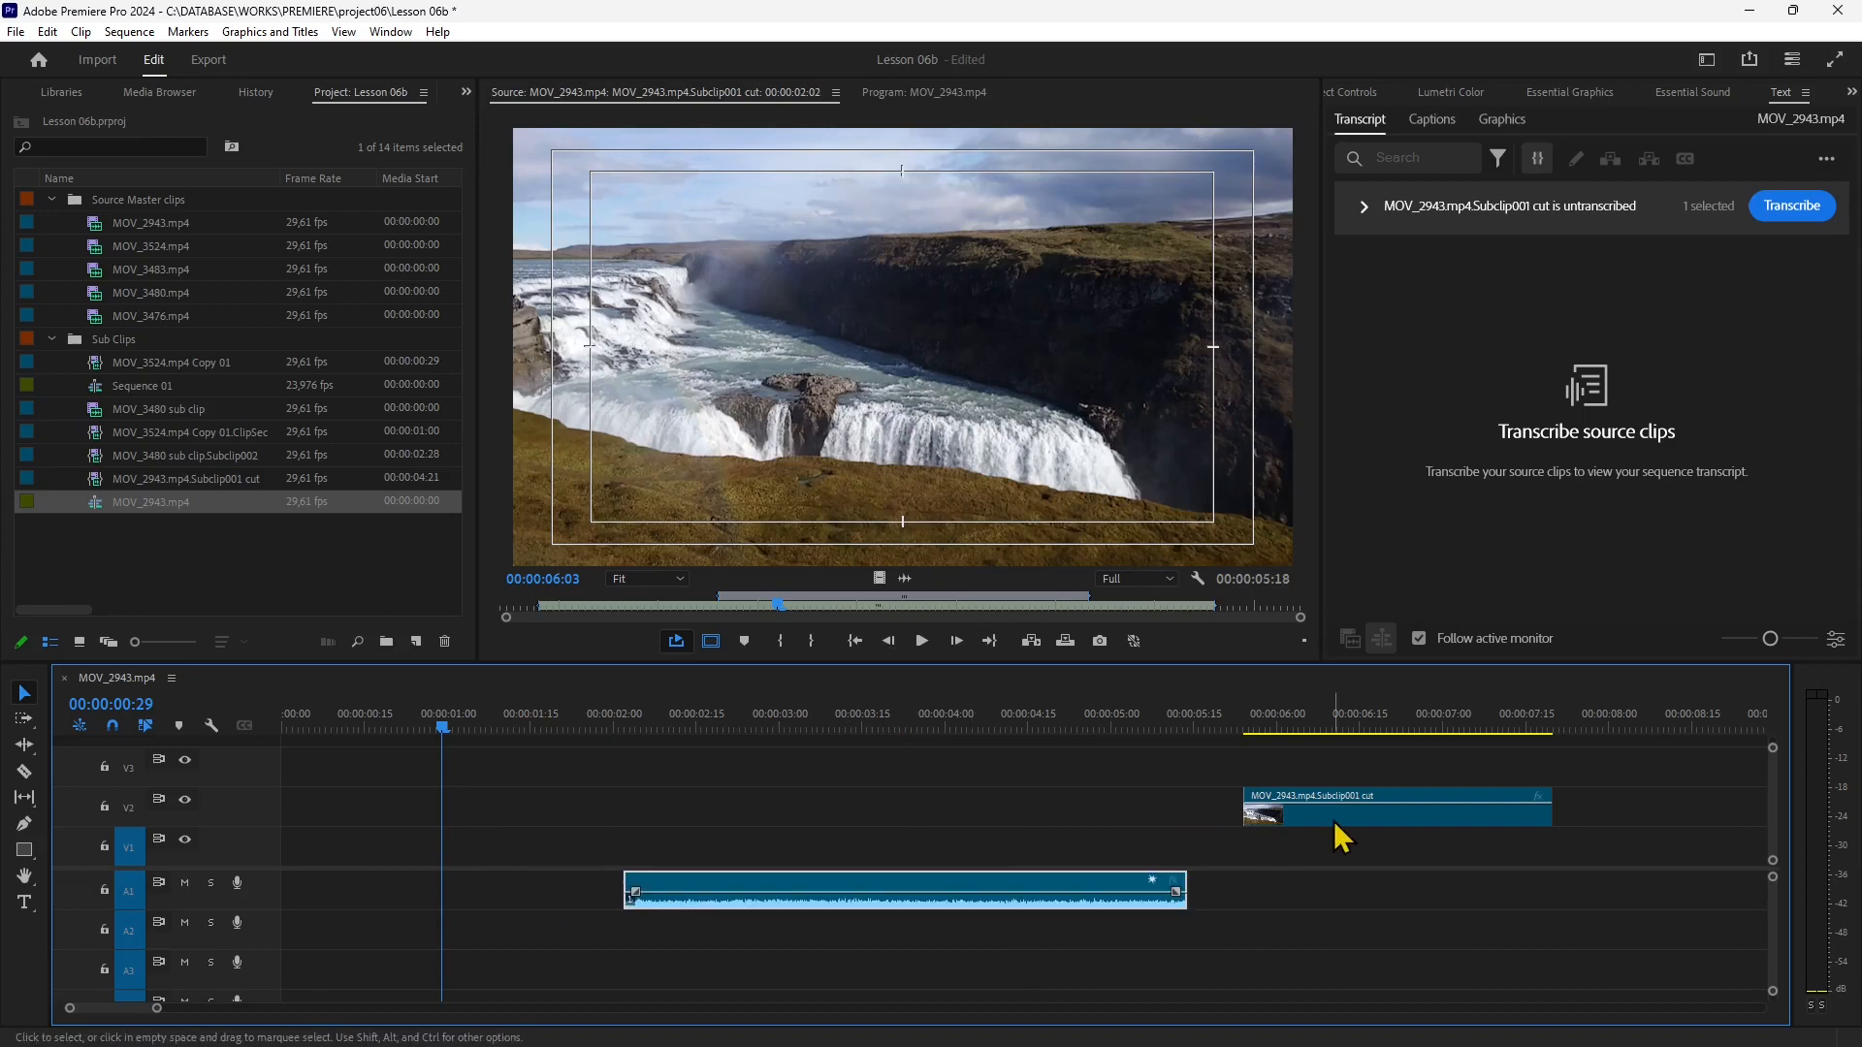
# Move the unlinked video on V2 to start at about 00:00:01:05 and set the playhead to 00:00:01:23.
pyautogui.click(1363, 819)
pyautogui.moveTo(1363, 820); pyautogui.dragTo(640, 809)
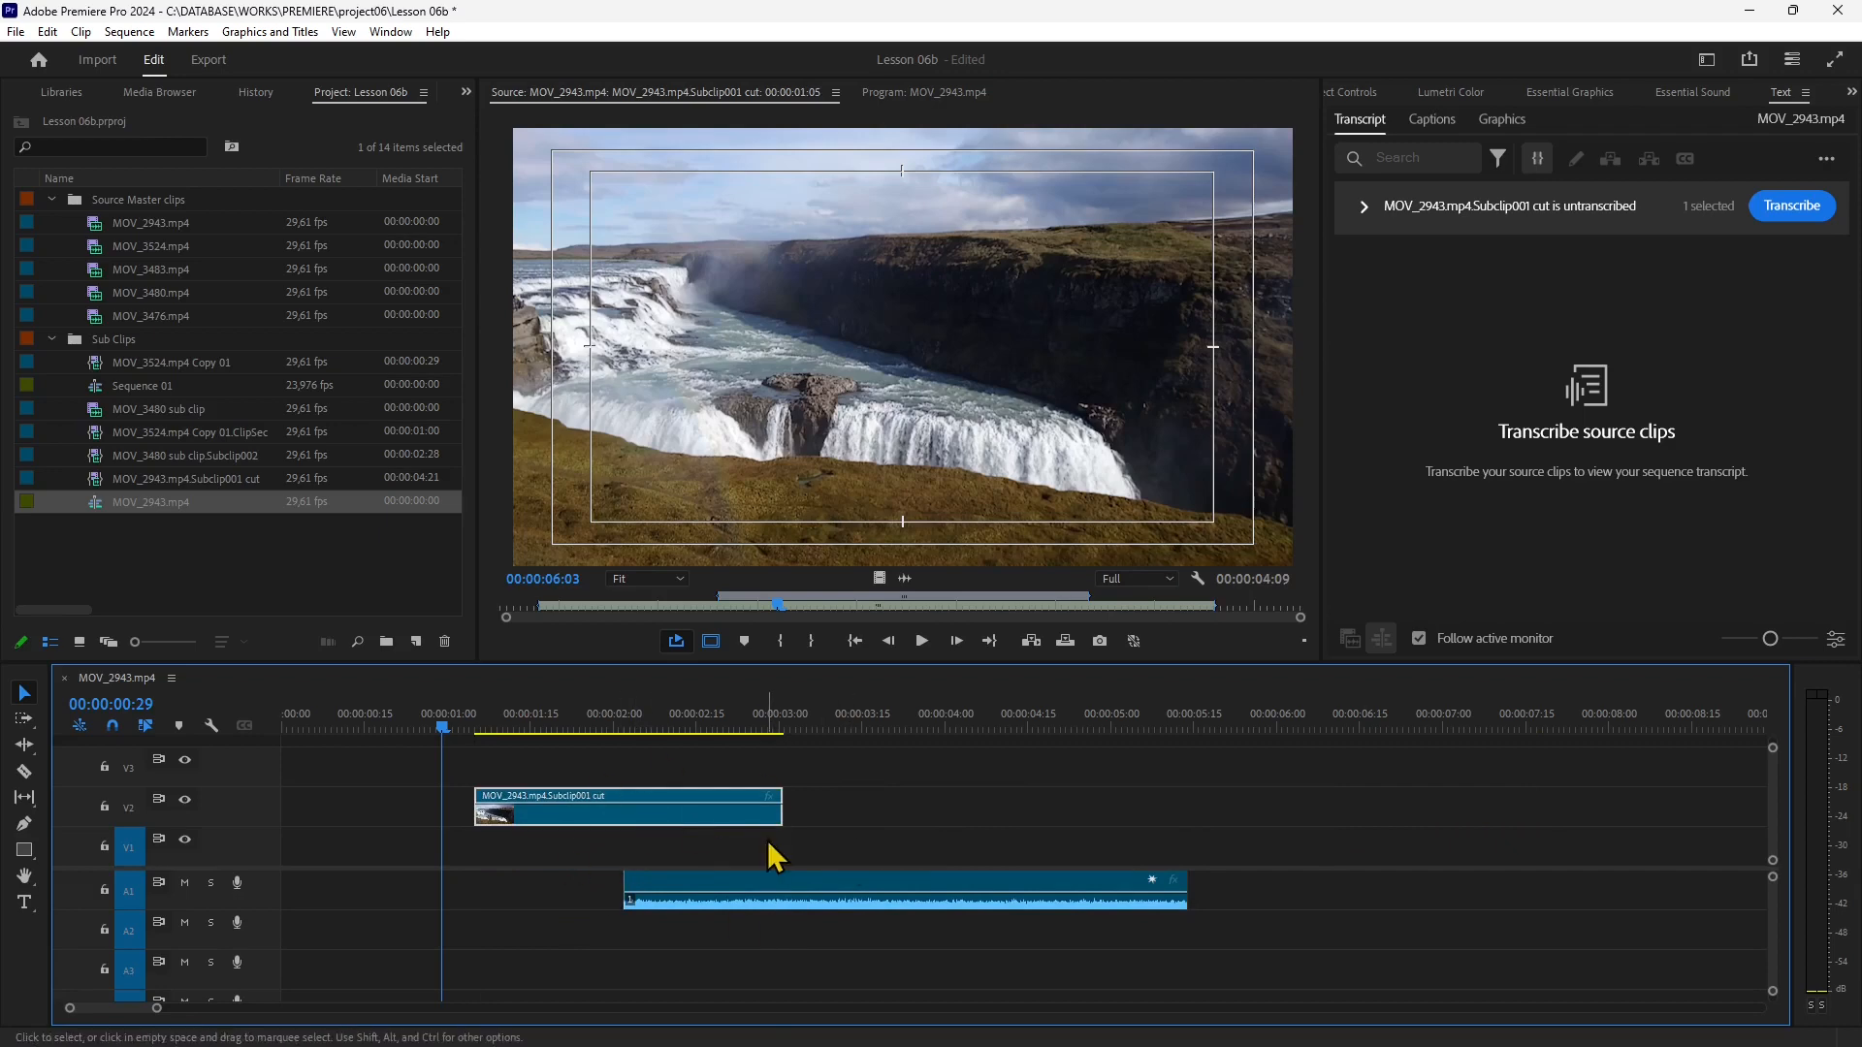
pyautogui.moveTo(463, 729); pyautogui.dragTo(576, 772)
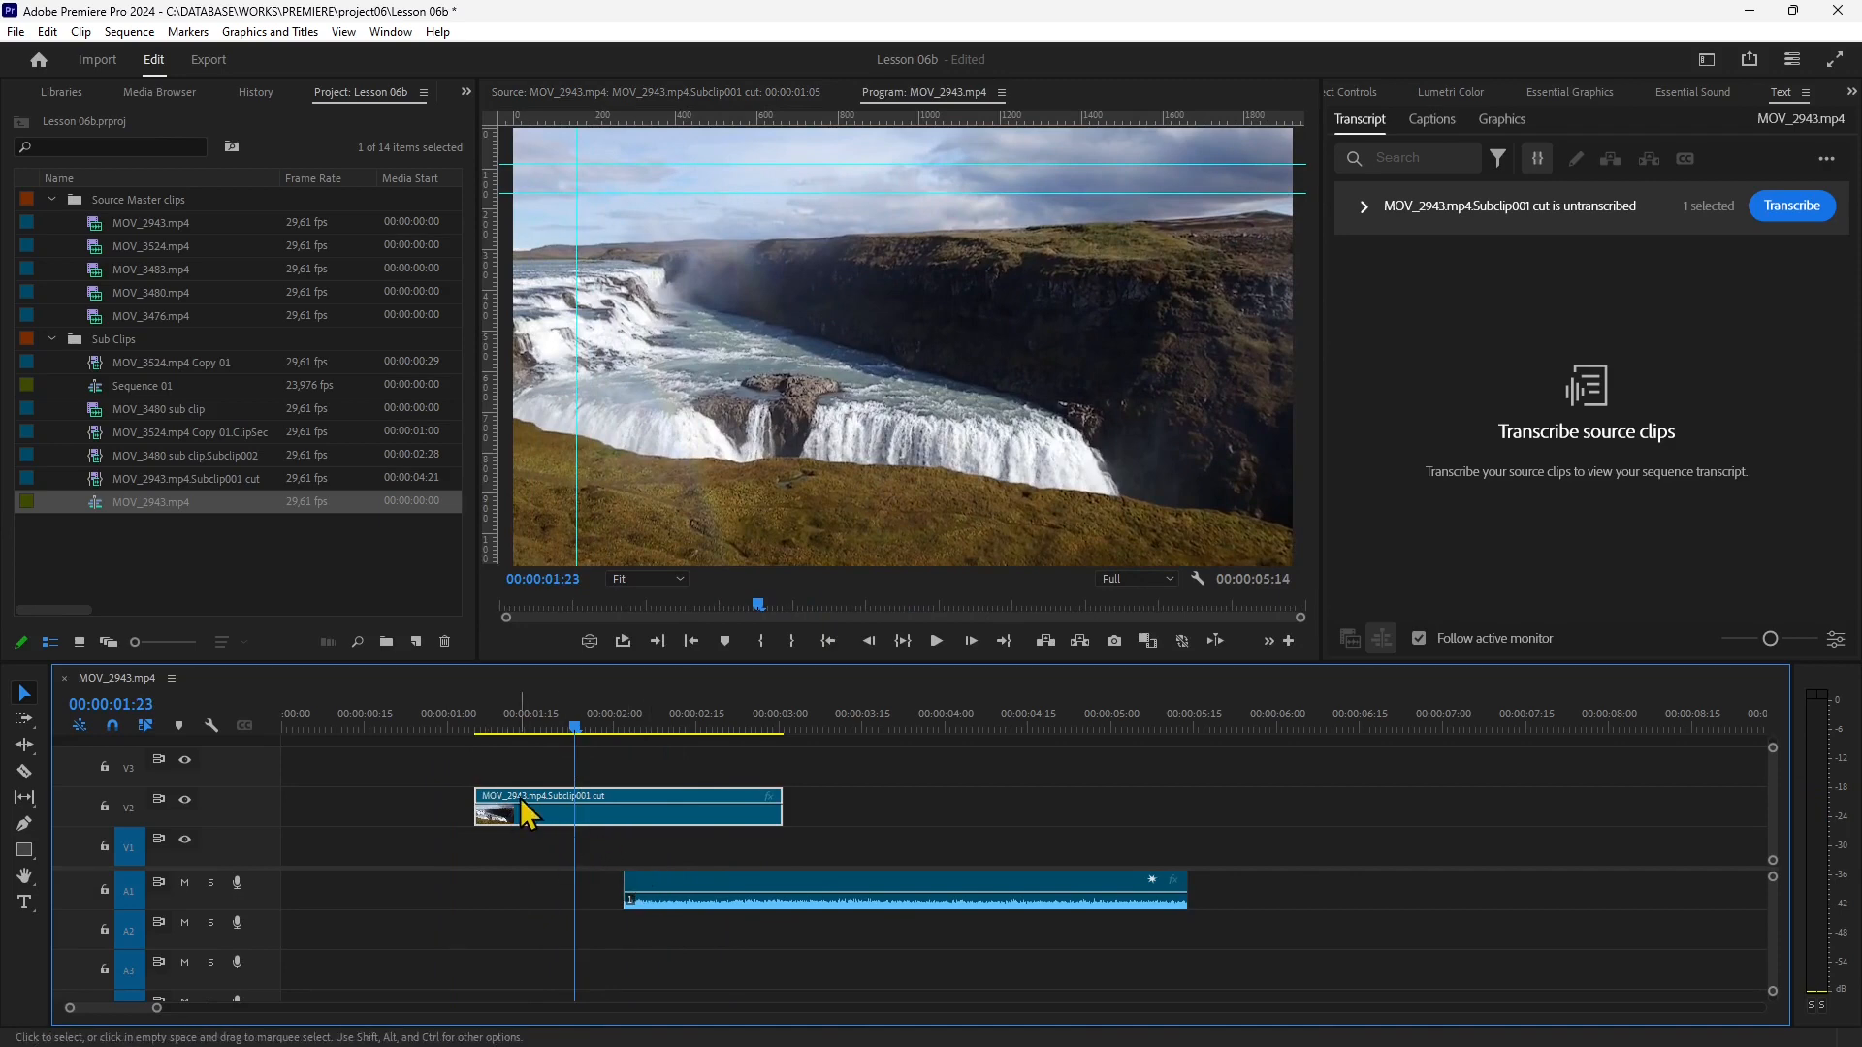
# Try deleting the unlinked audio on A1, and undo back through the separate clip moves and the unlinking.
pyautogui.click(710, 886)
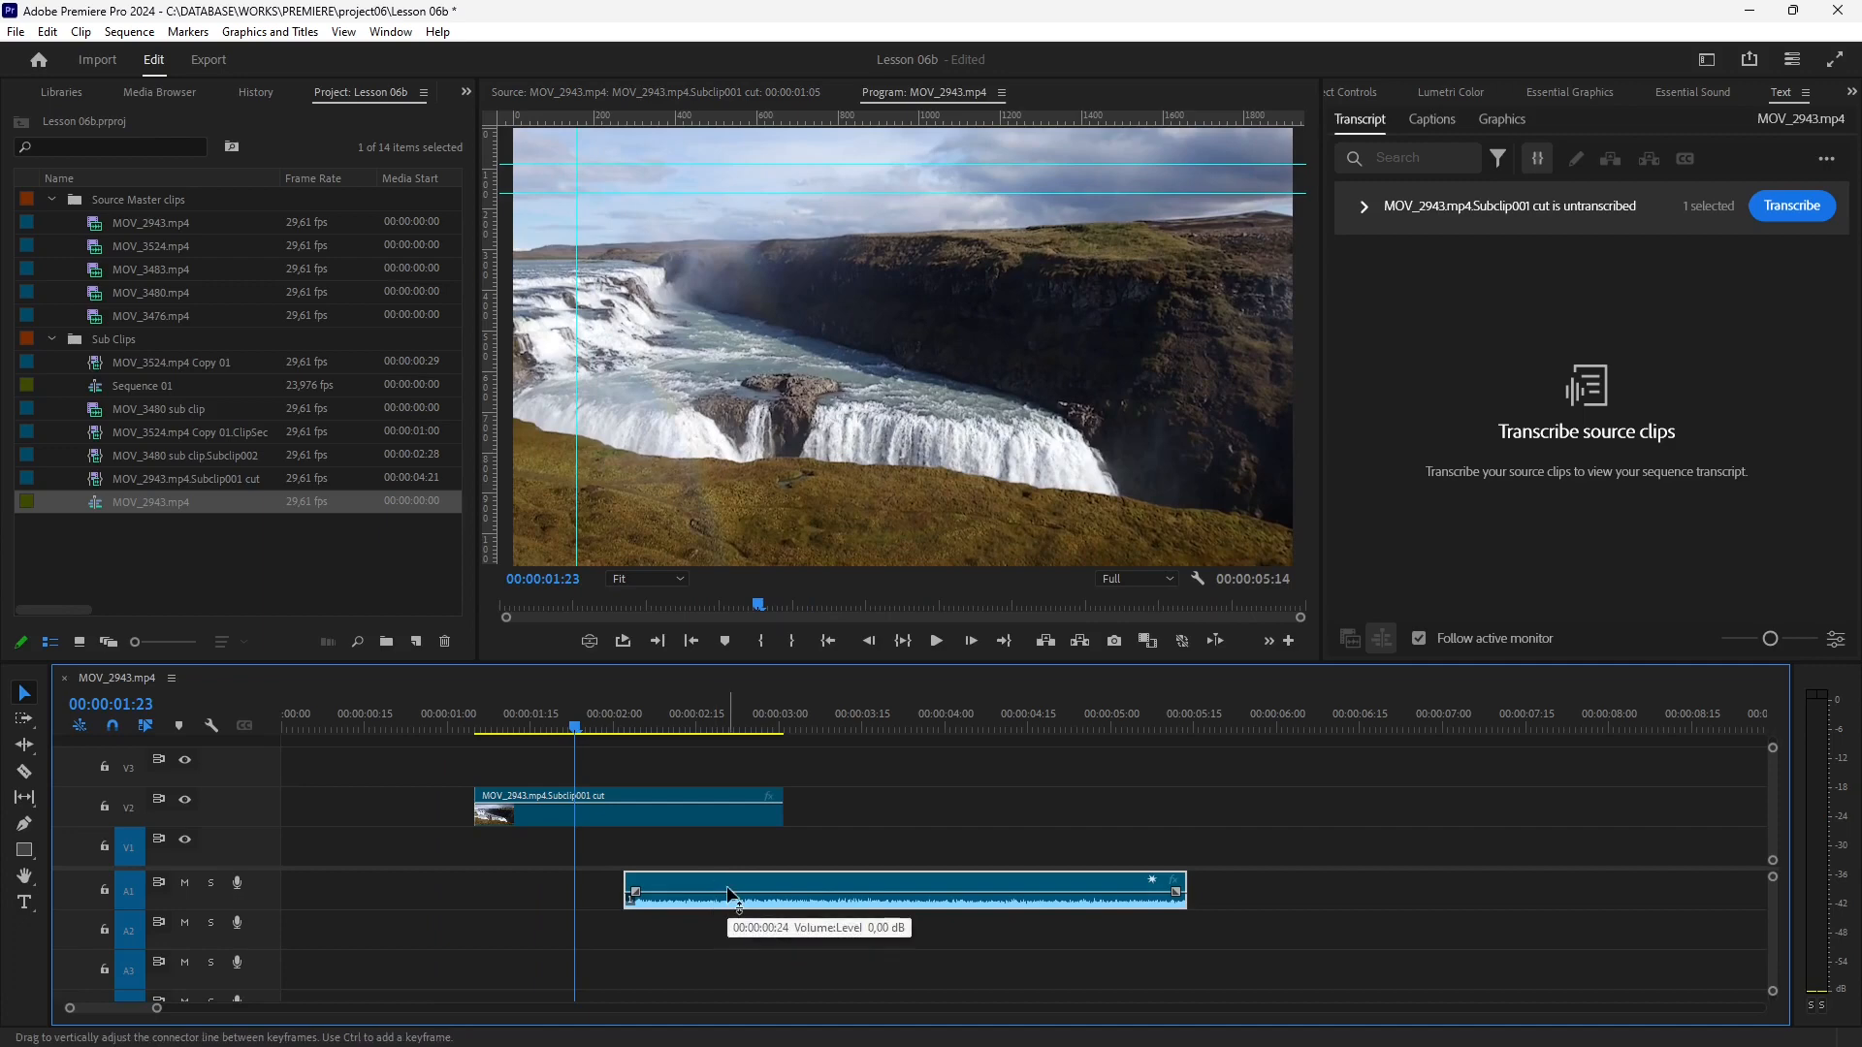
pyautogui.press('Delete')
pyautogui.hotkey('ctrl', 'z')
pyautogui.hotkey('ctrl', 'z')
pyautogui.hotkey('ctrl', 'z')
pyautogui.hotkey('ctrl', 'z')
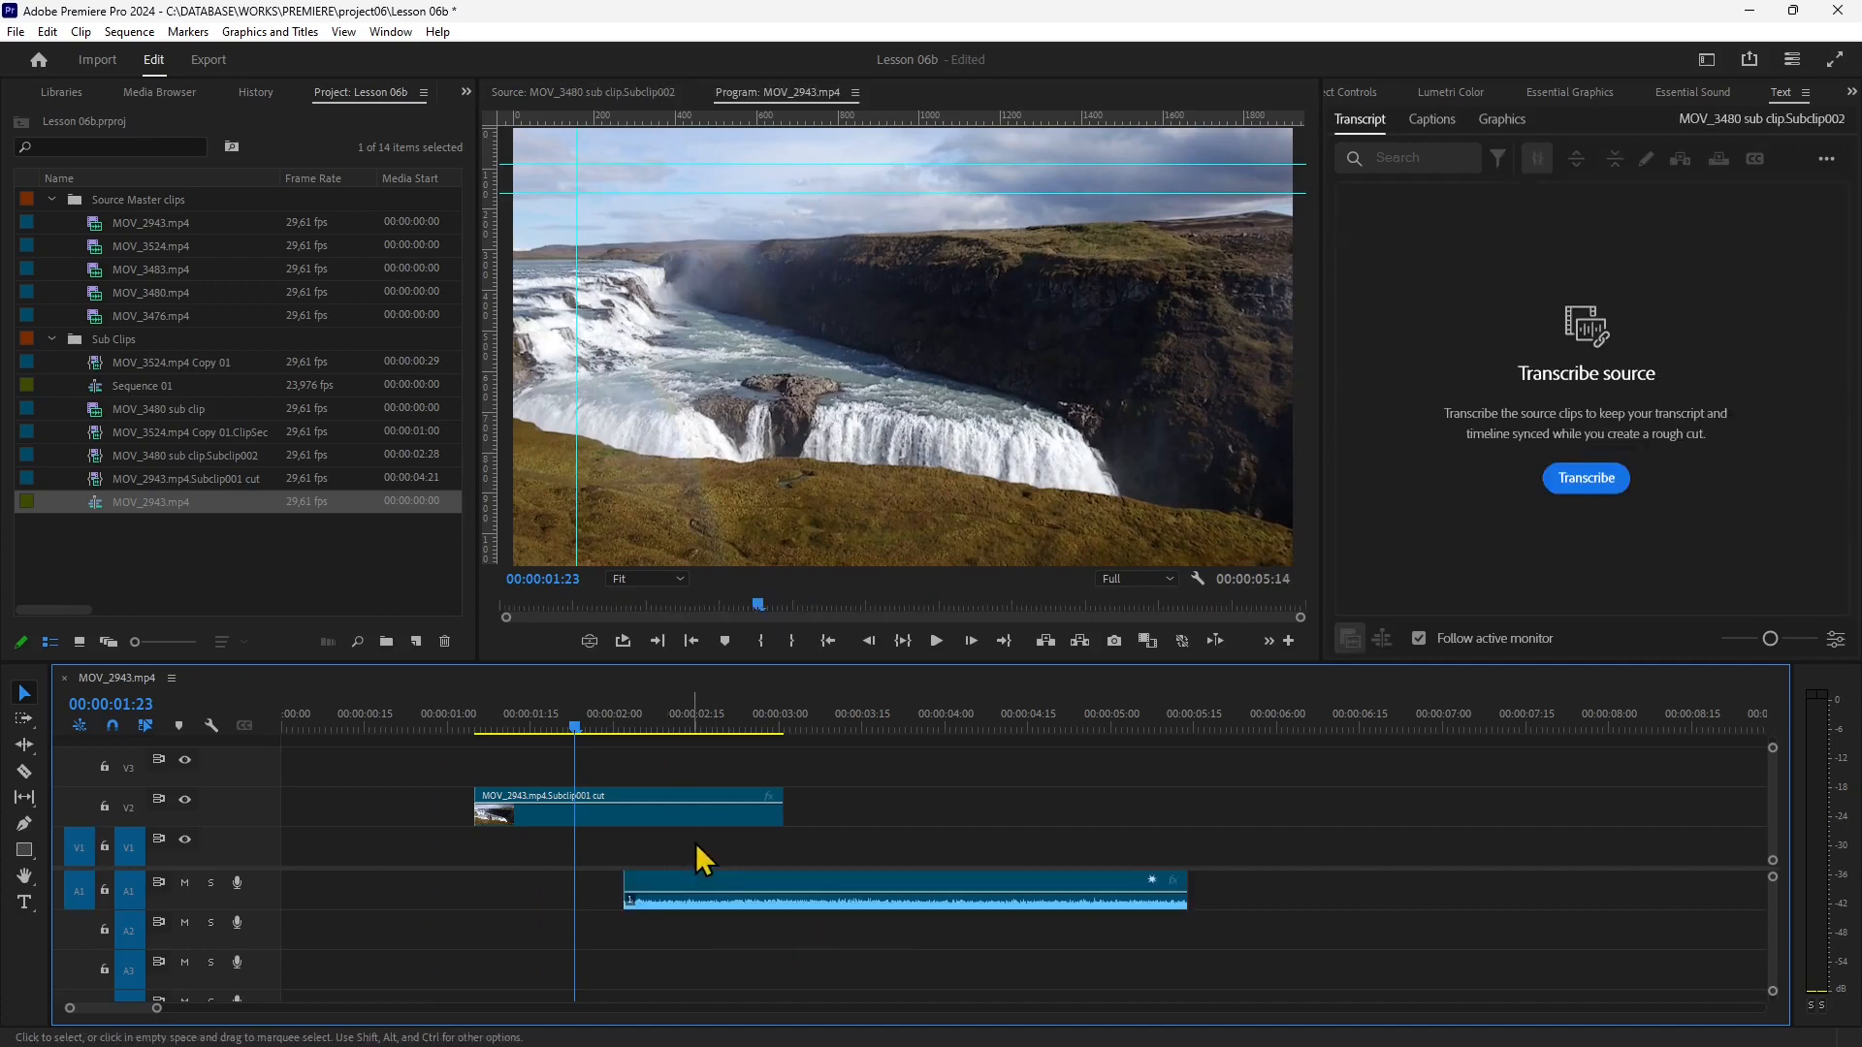
pyautogui.hotkey('ctrl', 'z')
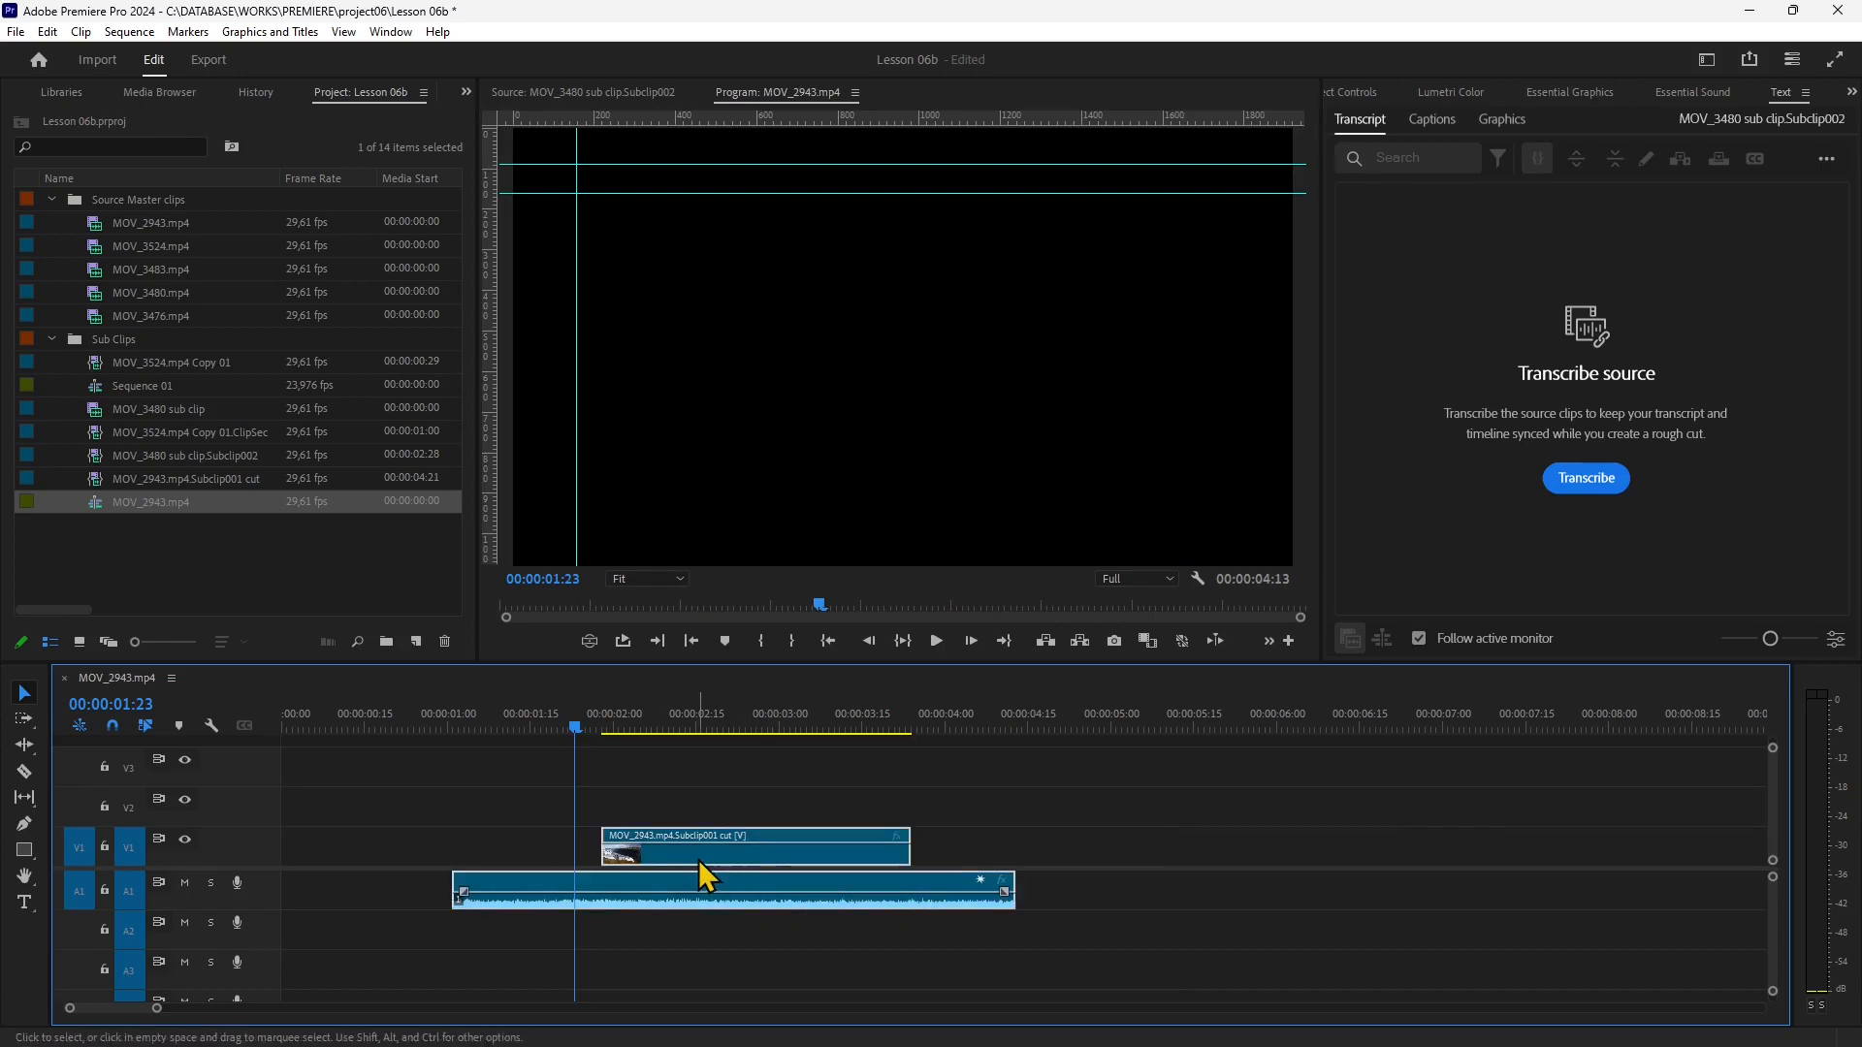
# With V1 locked, delete only the linked clip's audio from A1, unlock V1, and undo back through the last clip move.
pyautogui.click(105, 846)
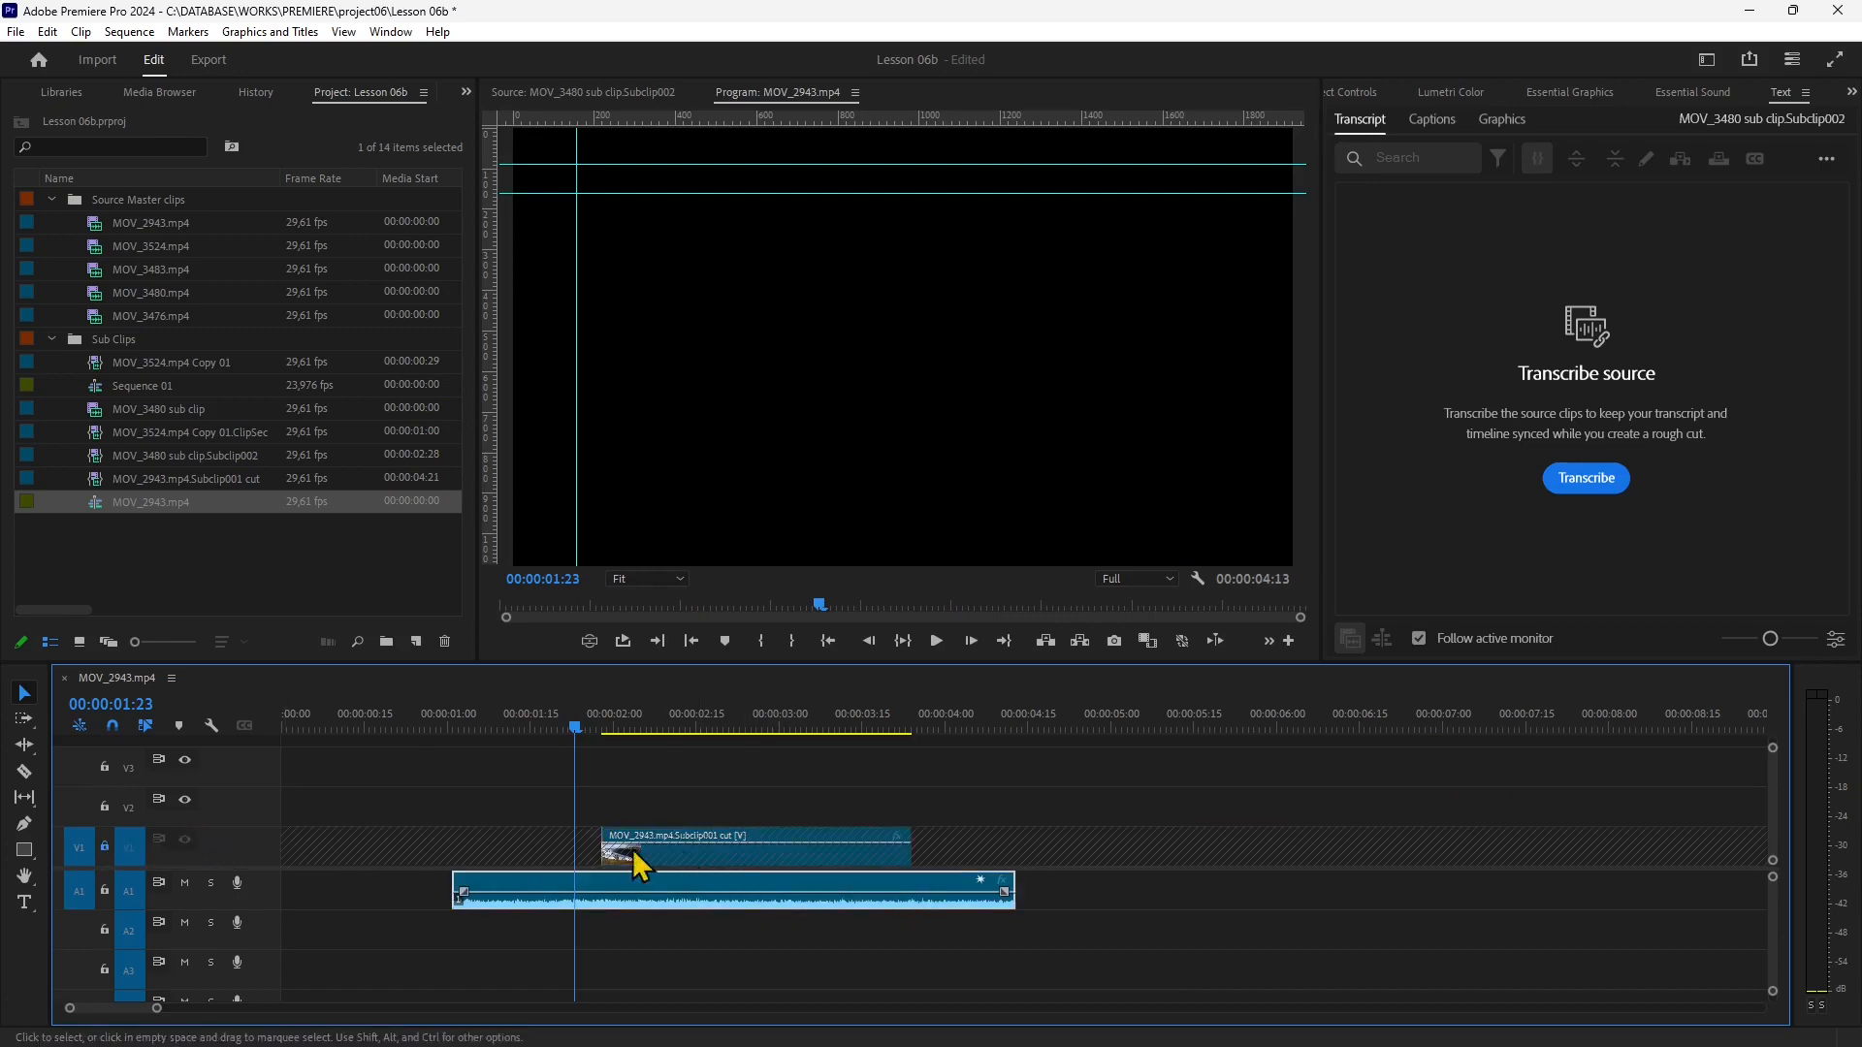
pyautogui.press('Delete')
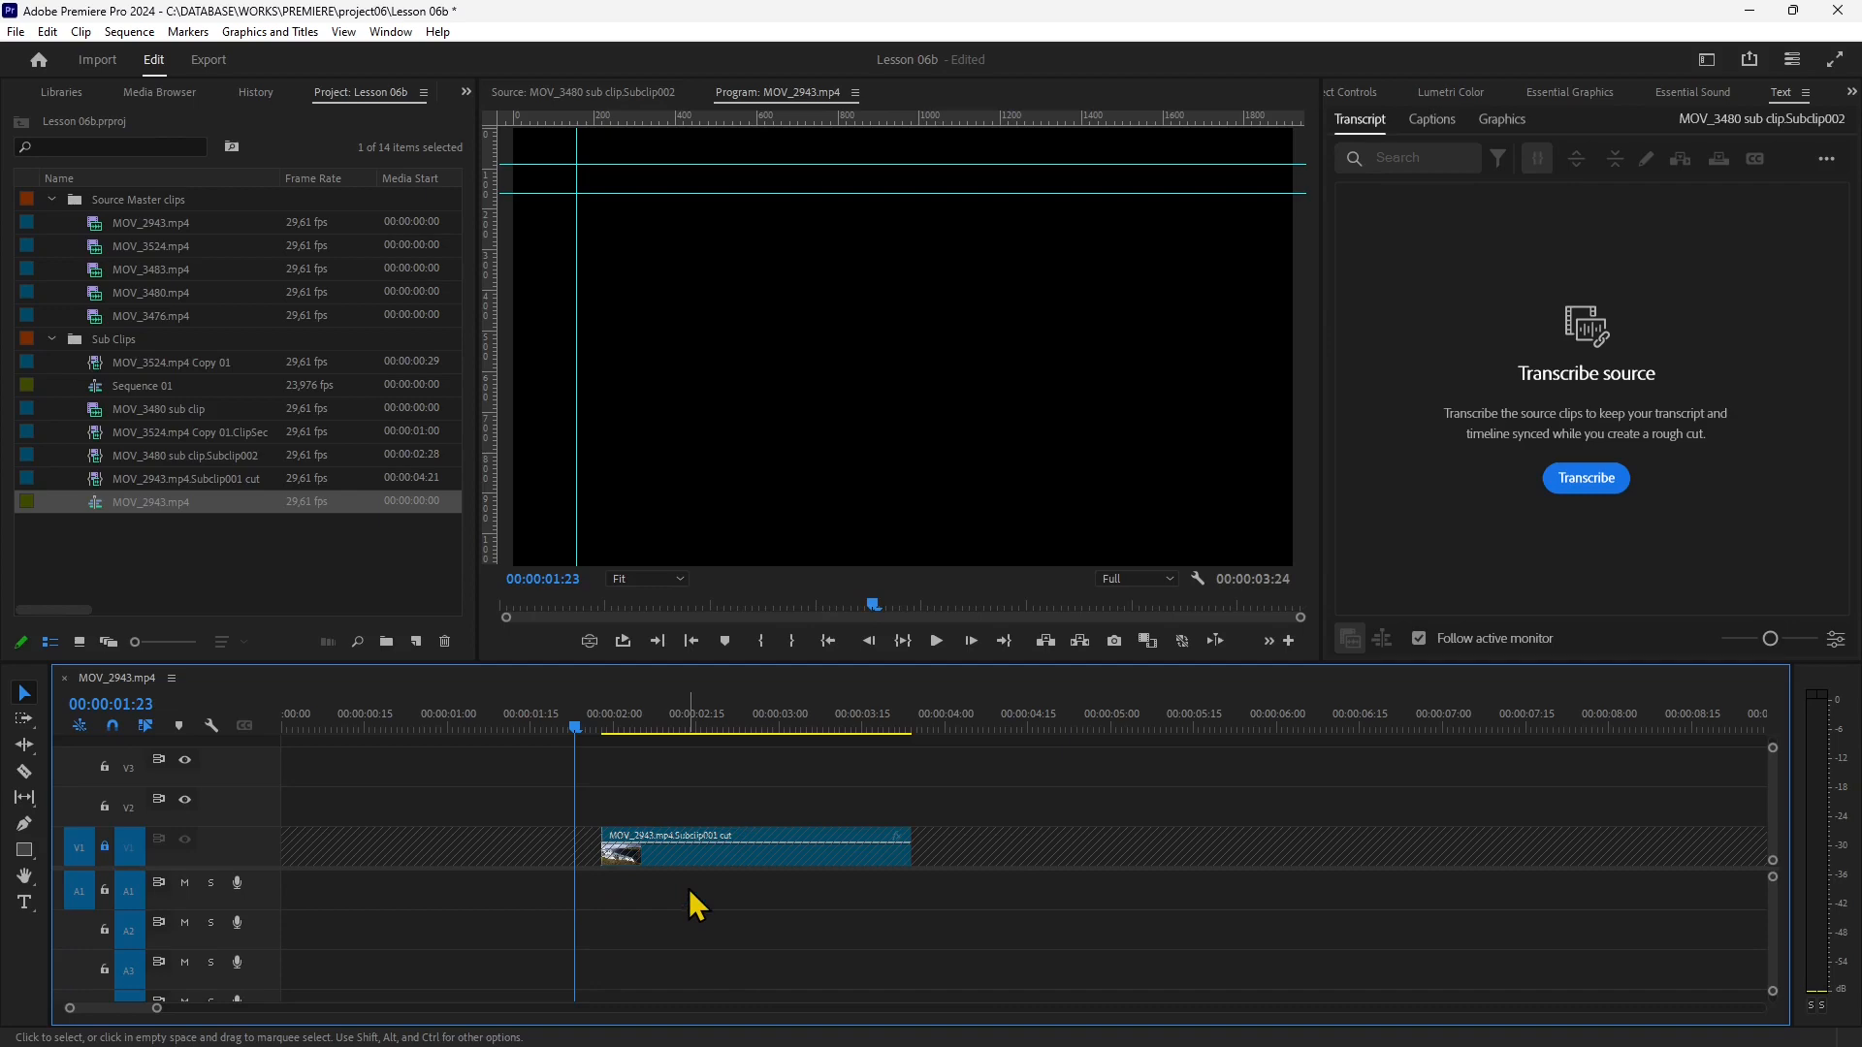
pyautogui.click(104, 846)
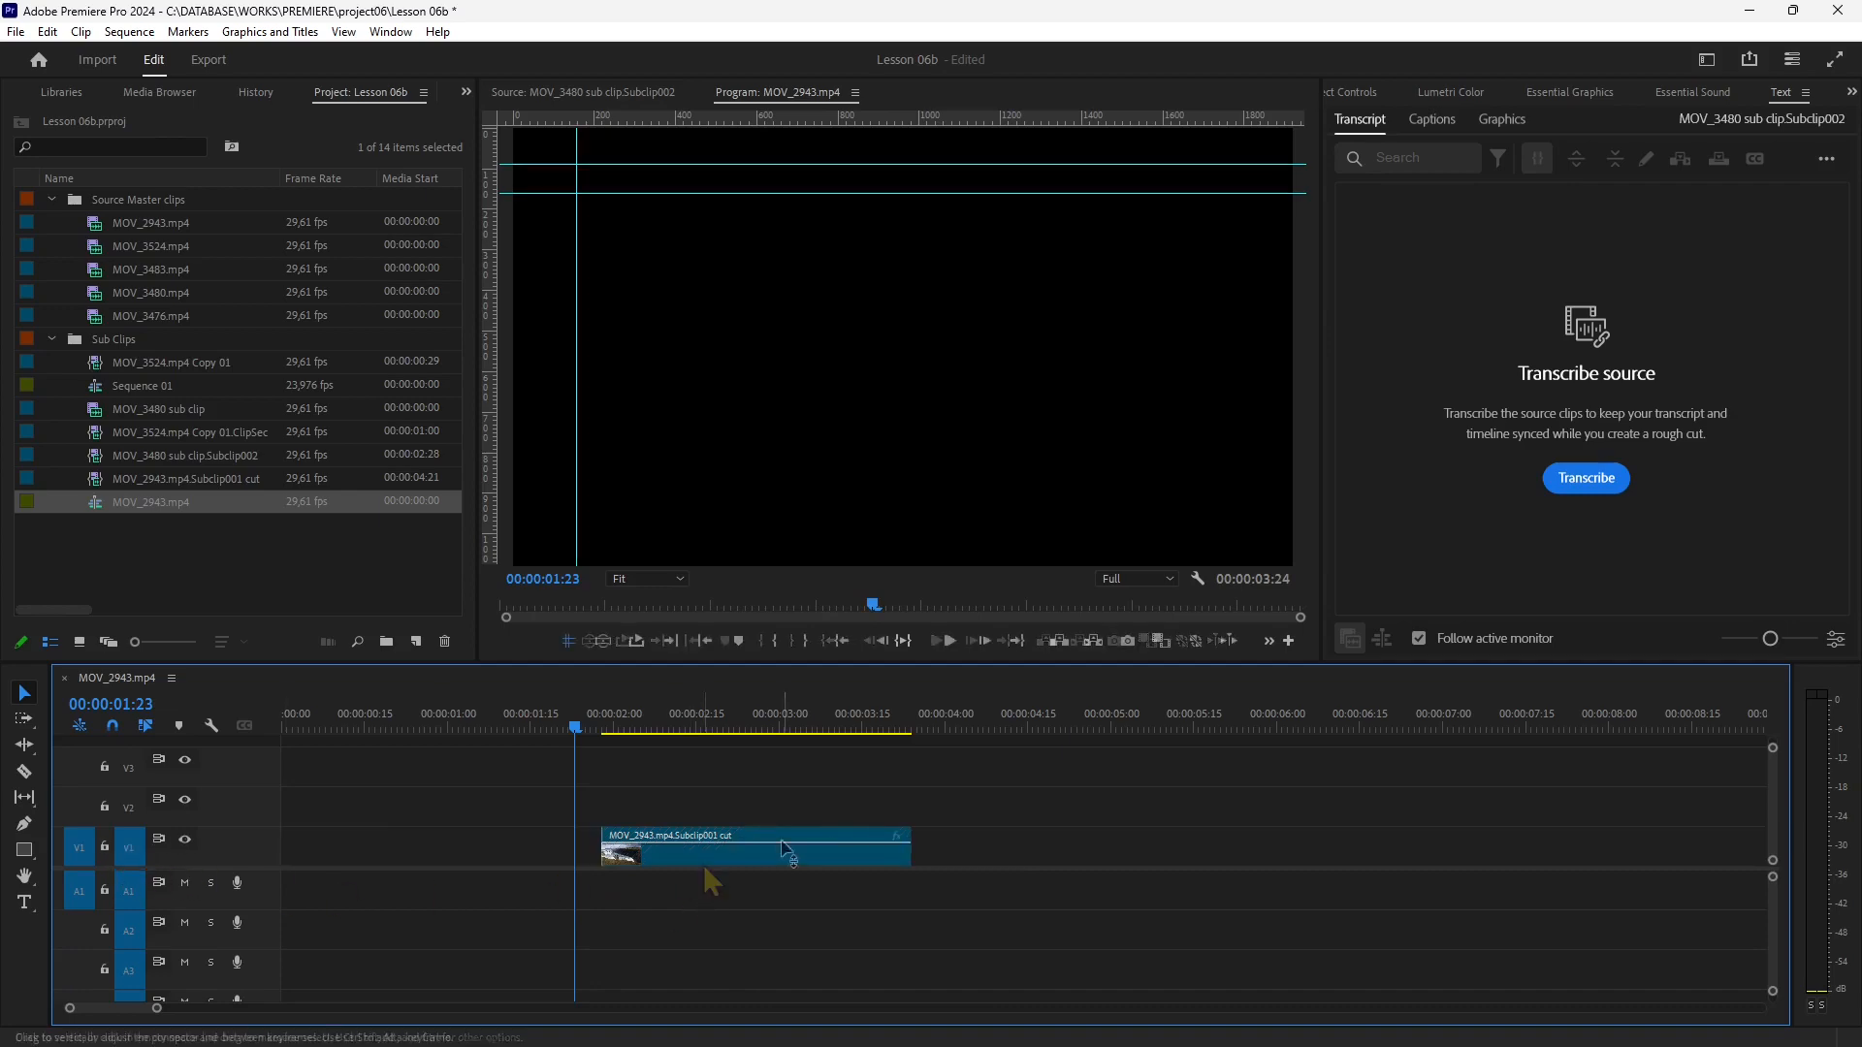
pyautogui.hotkey('ctrl', 'z')
pyautogui.hotkey('ctrl', 'z')
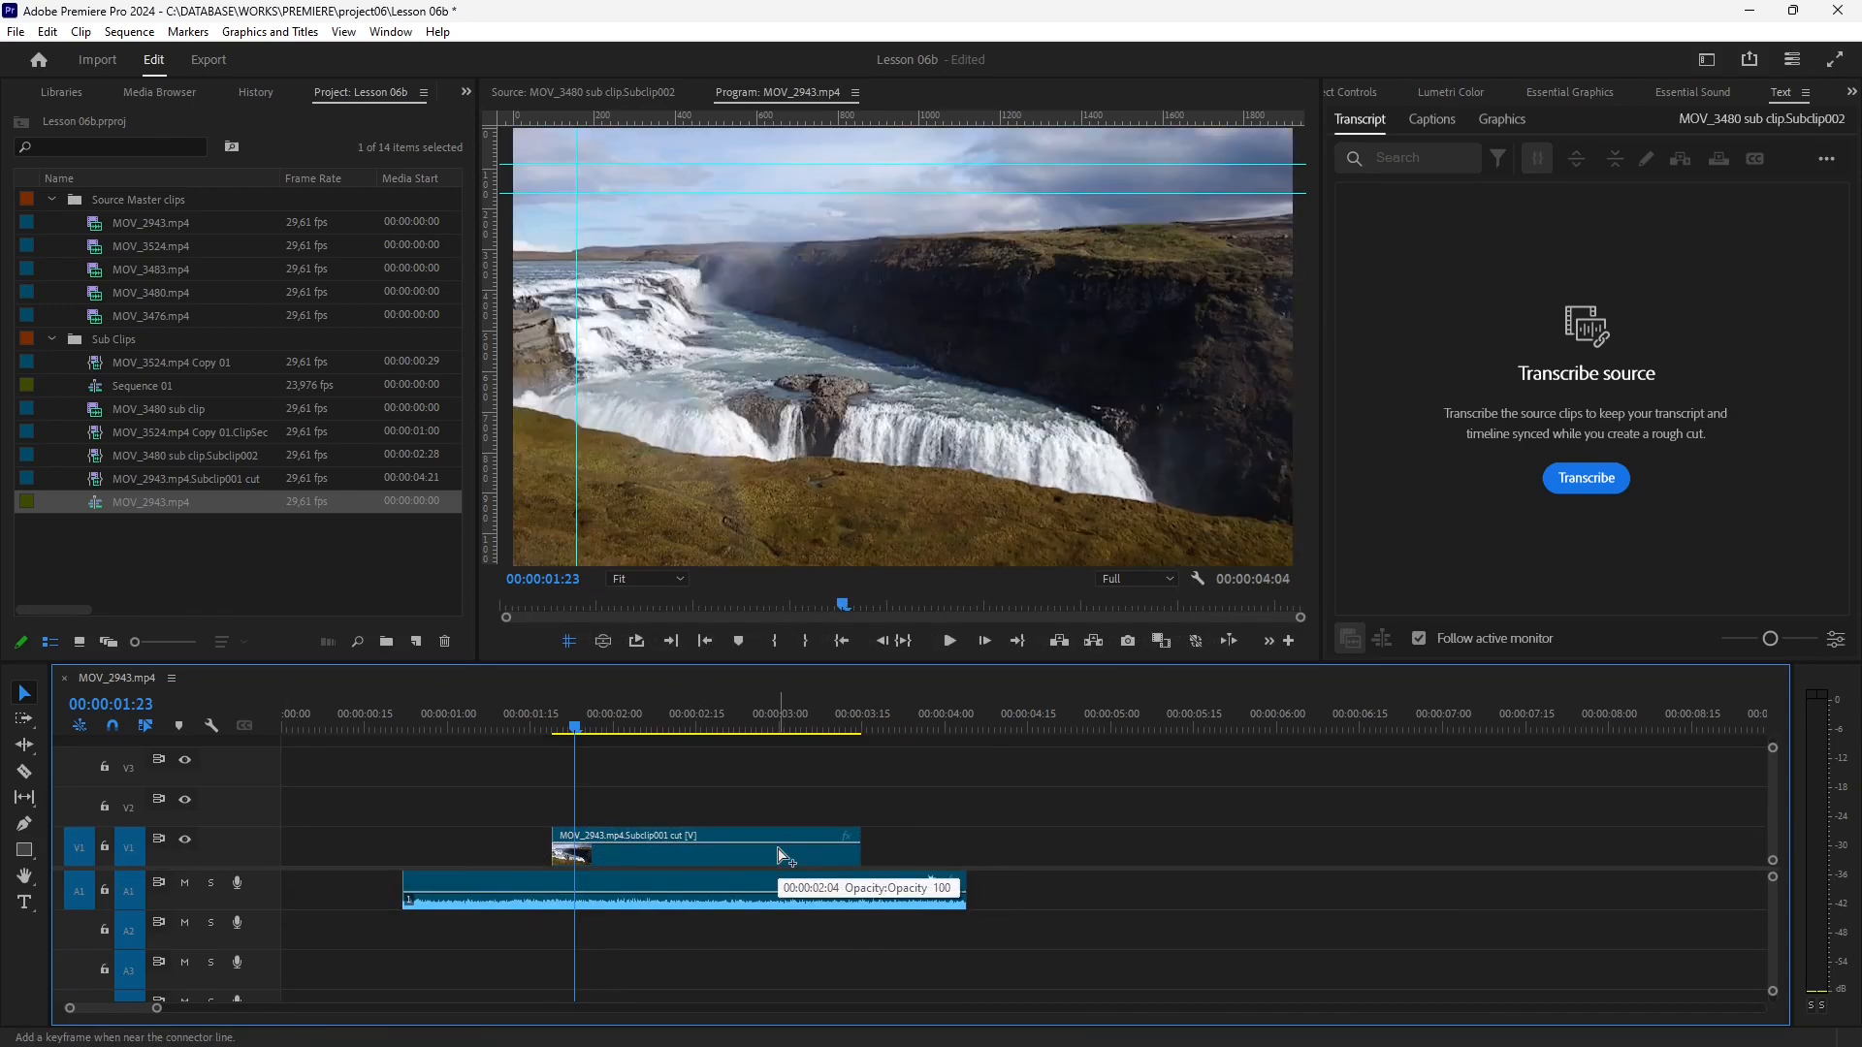
# Unlink the MOV_2943.mp4.Subclip001 cut video on V1 from its audio on A1 and select each part separately.
pyautogui.rightClick(696, 863)
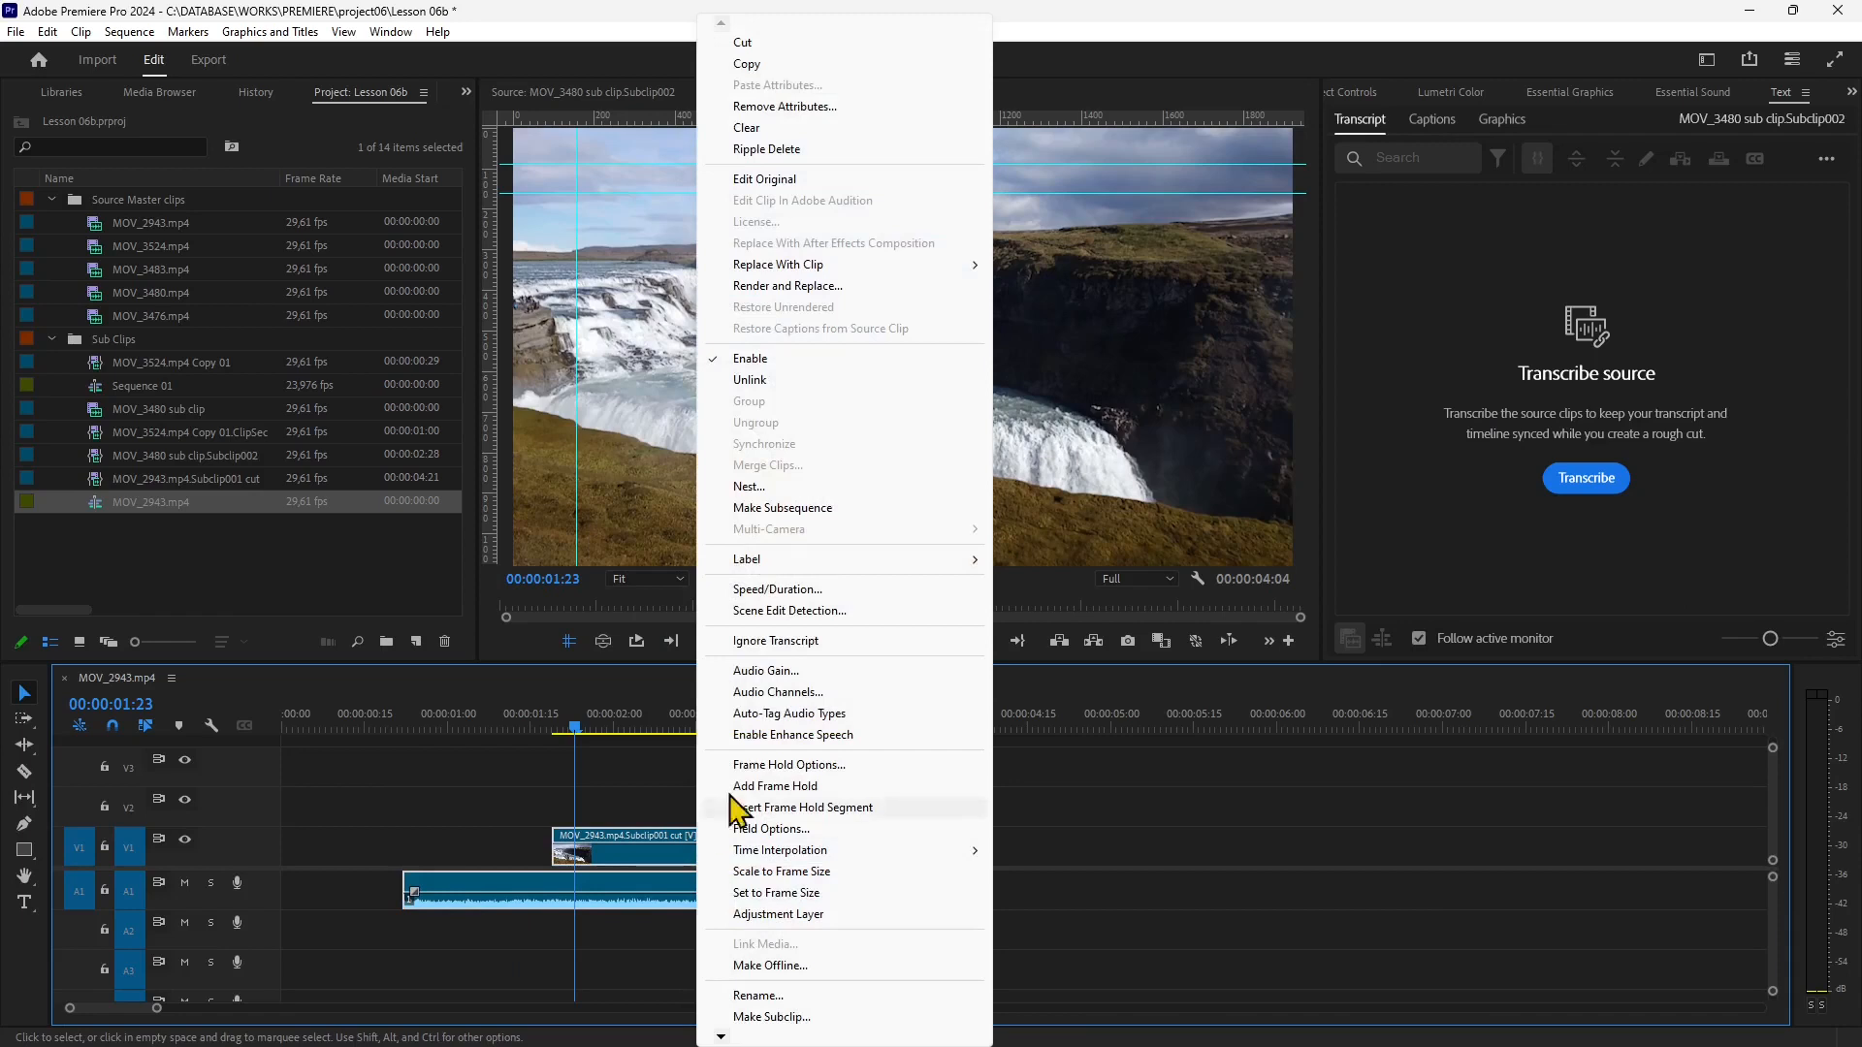
pyautogui.click(747, 381)
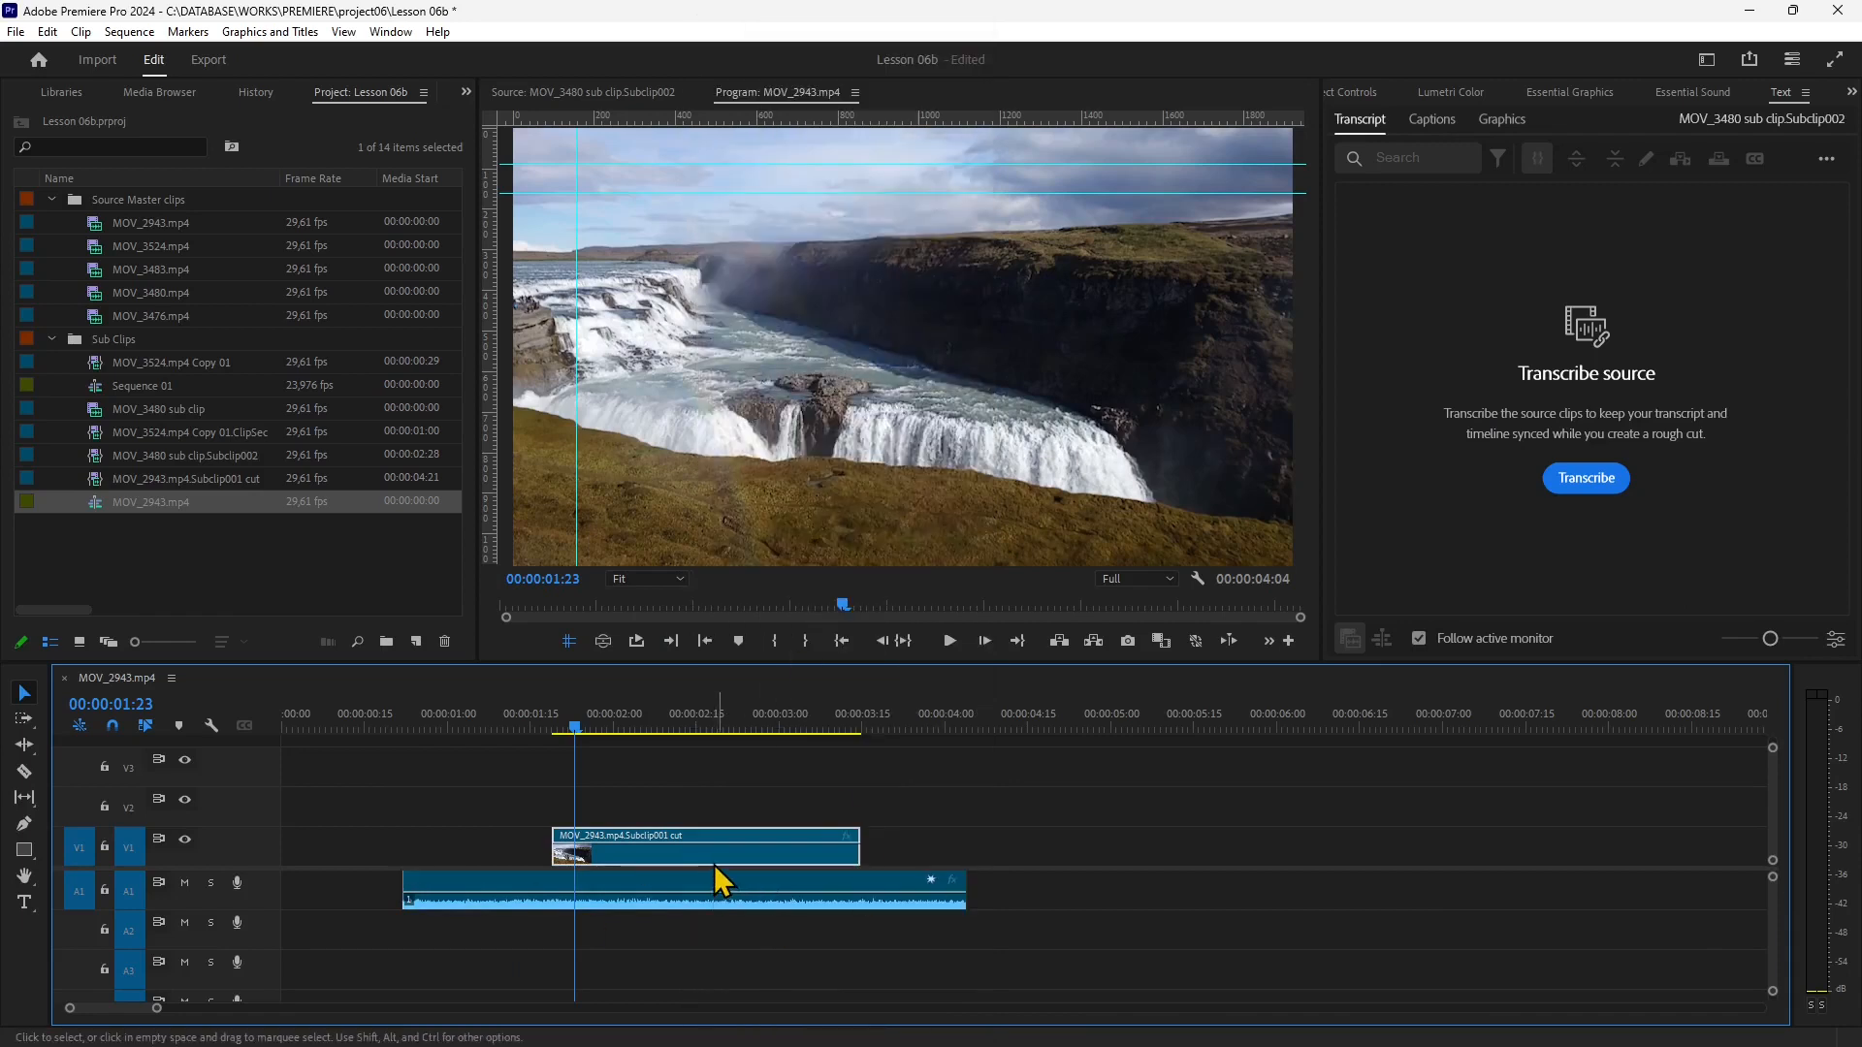
pyautogui.click(549, 884)
pyautogui.click(648, 843)
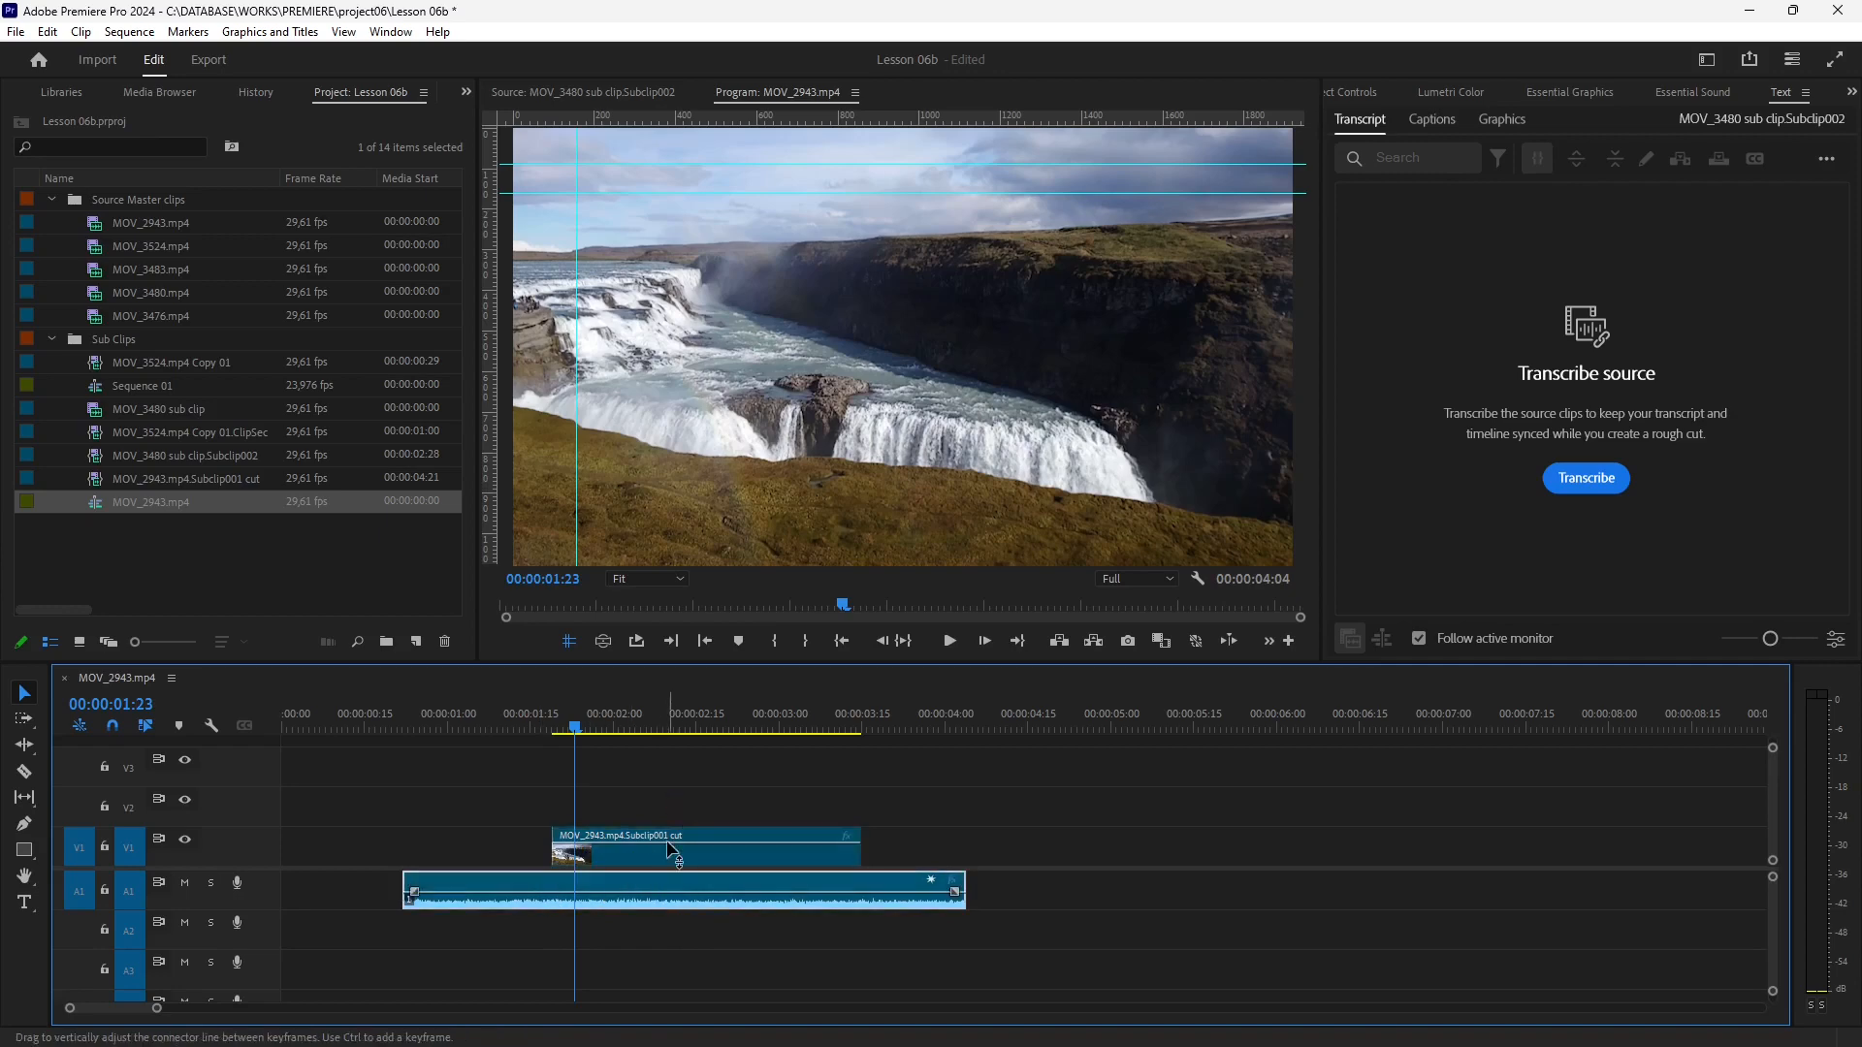
# Set the unlinked V1 video's speed to 50% and shift it to start at about 00:00:01:26.
pyautogui.rightClick(689, 862)
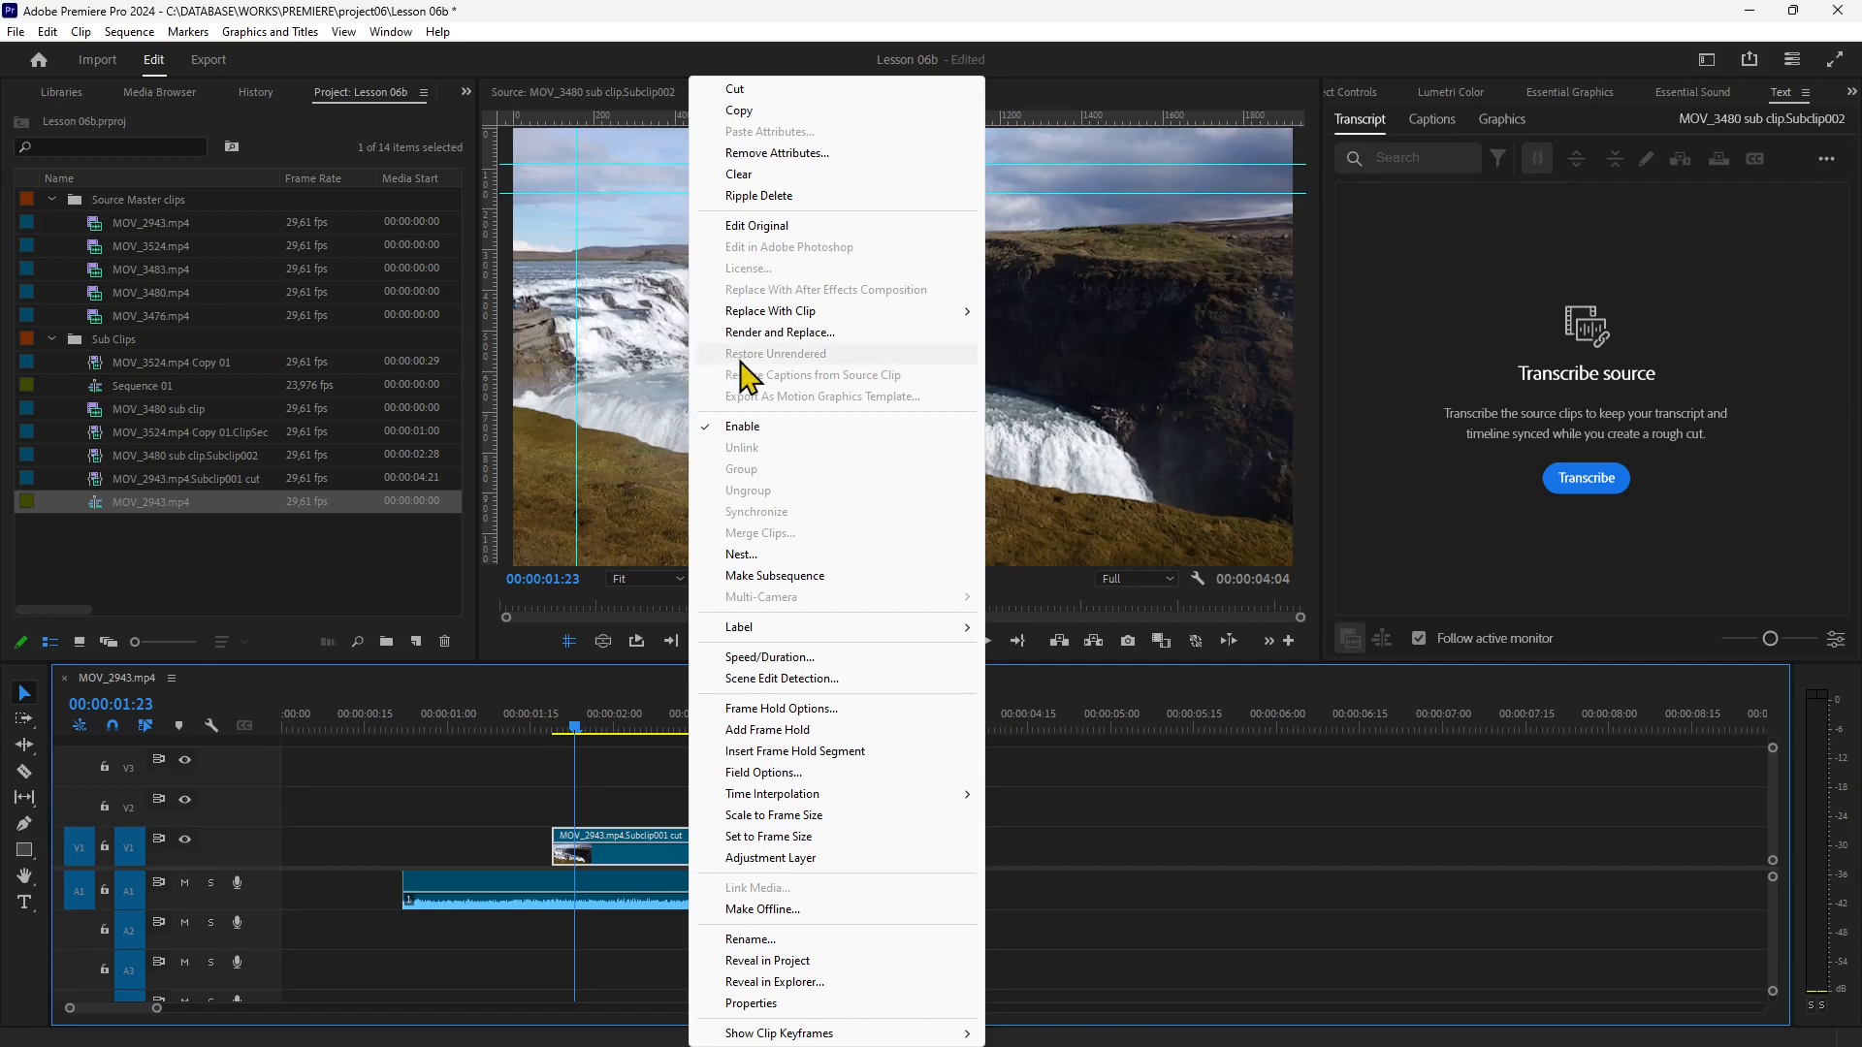
pyautogui.click(766, 657)
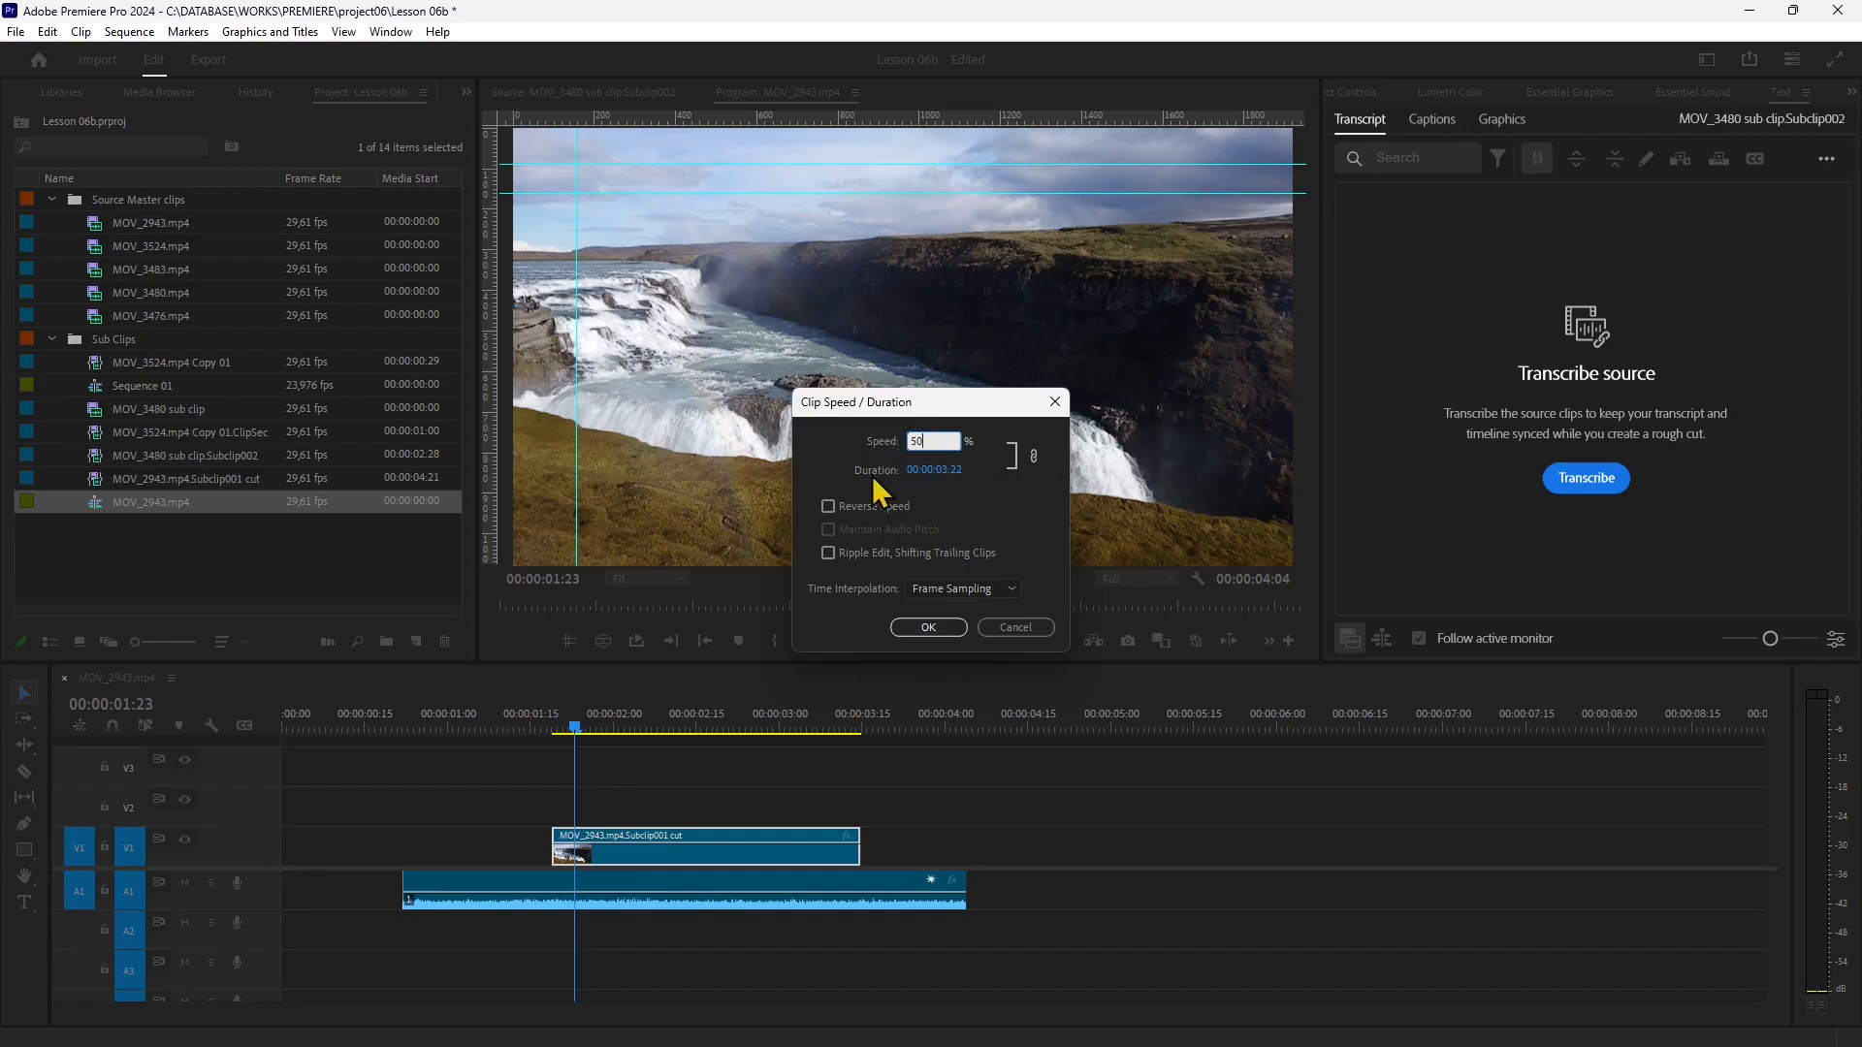
pyautogui.click(930, 629)
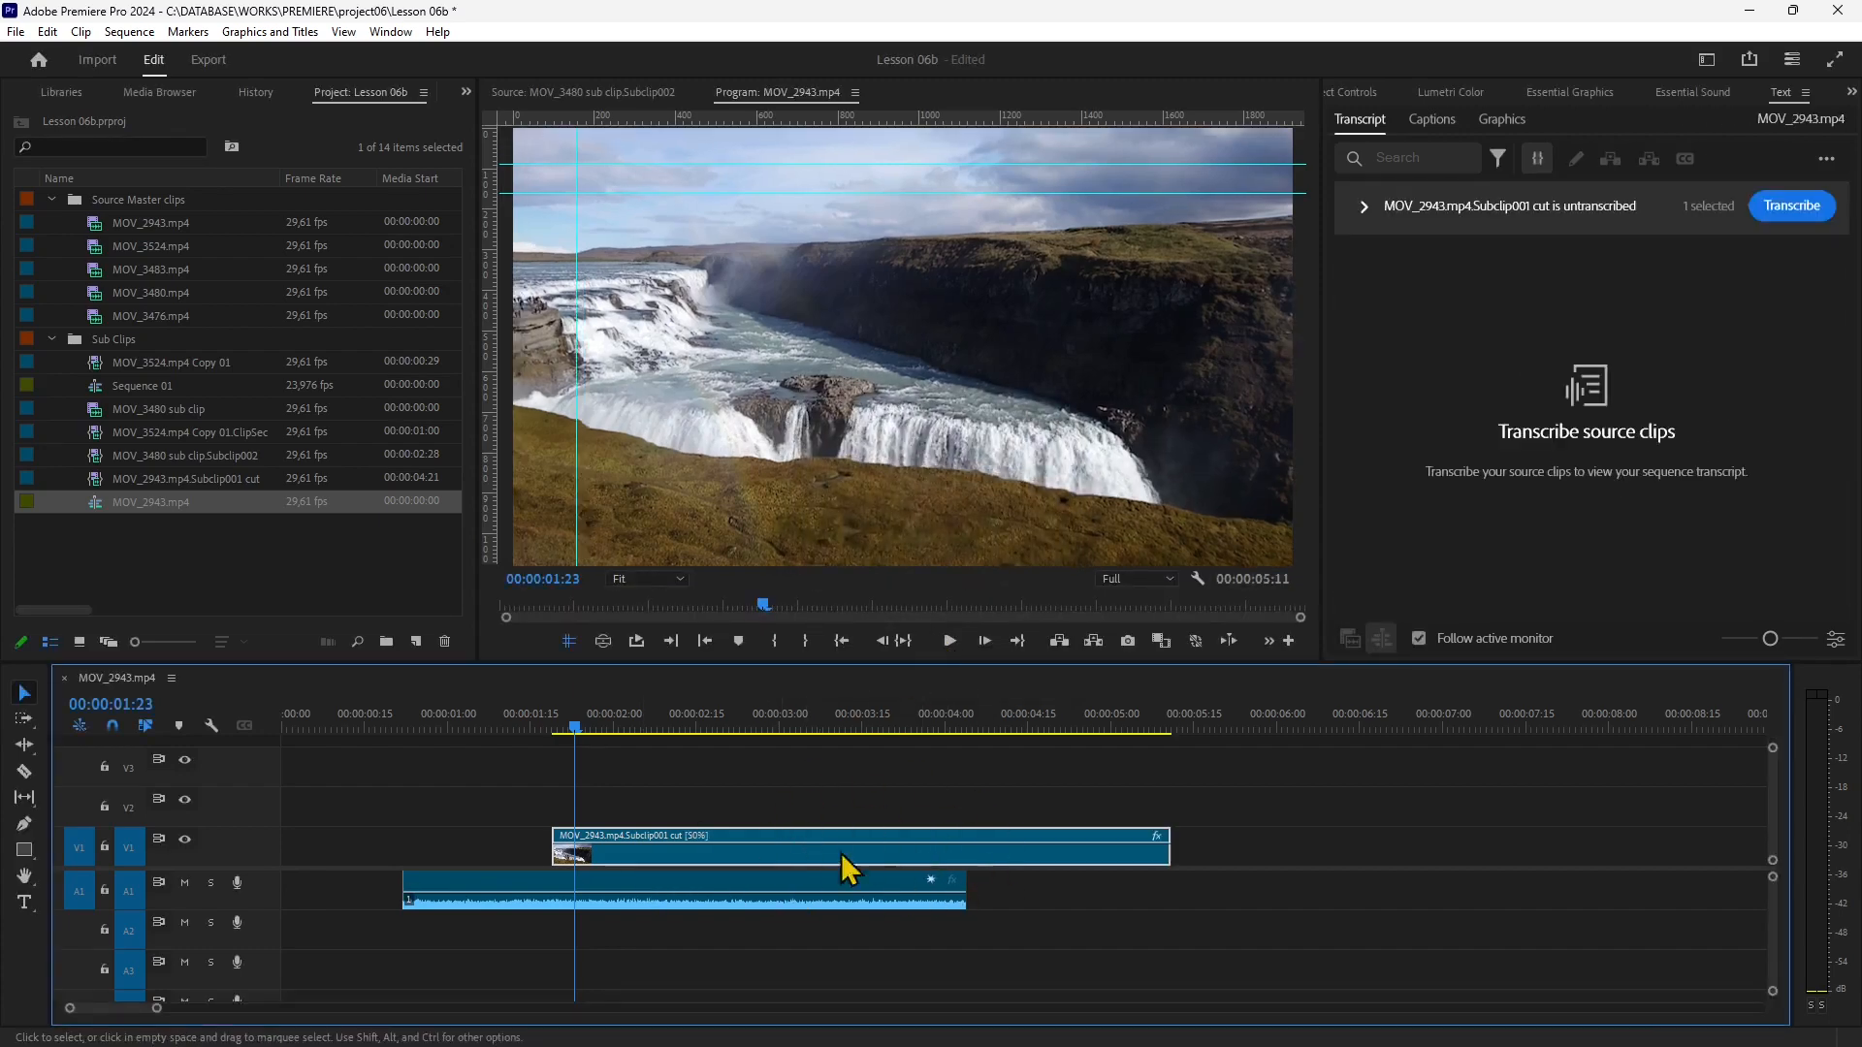
pyautogui.moveTo(879, 840); pyautogui.dragTo(917, 840)
# View the Speed/Duration options of the unlinked audio clip on A1 without changing them.
pyautogui.click(635, 878)
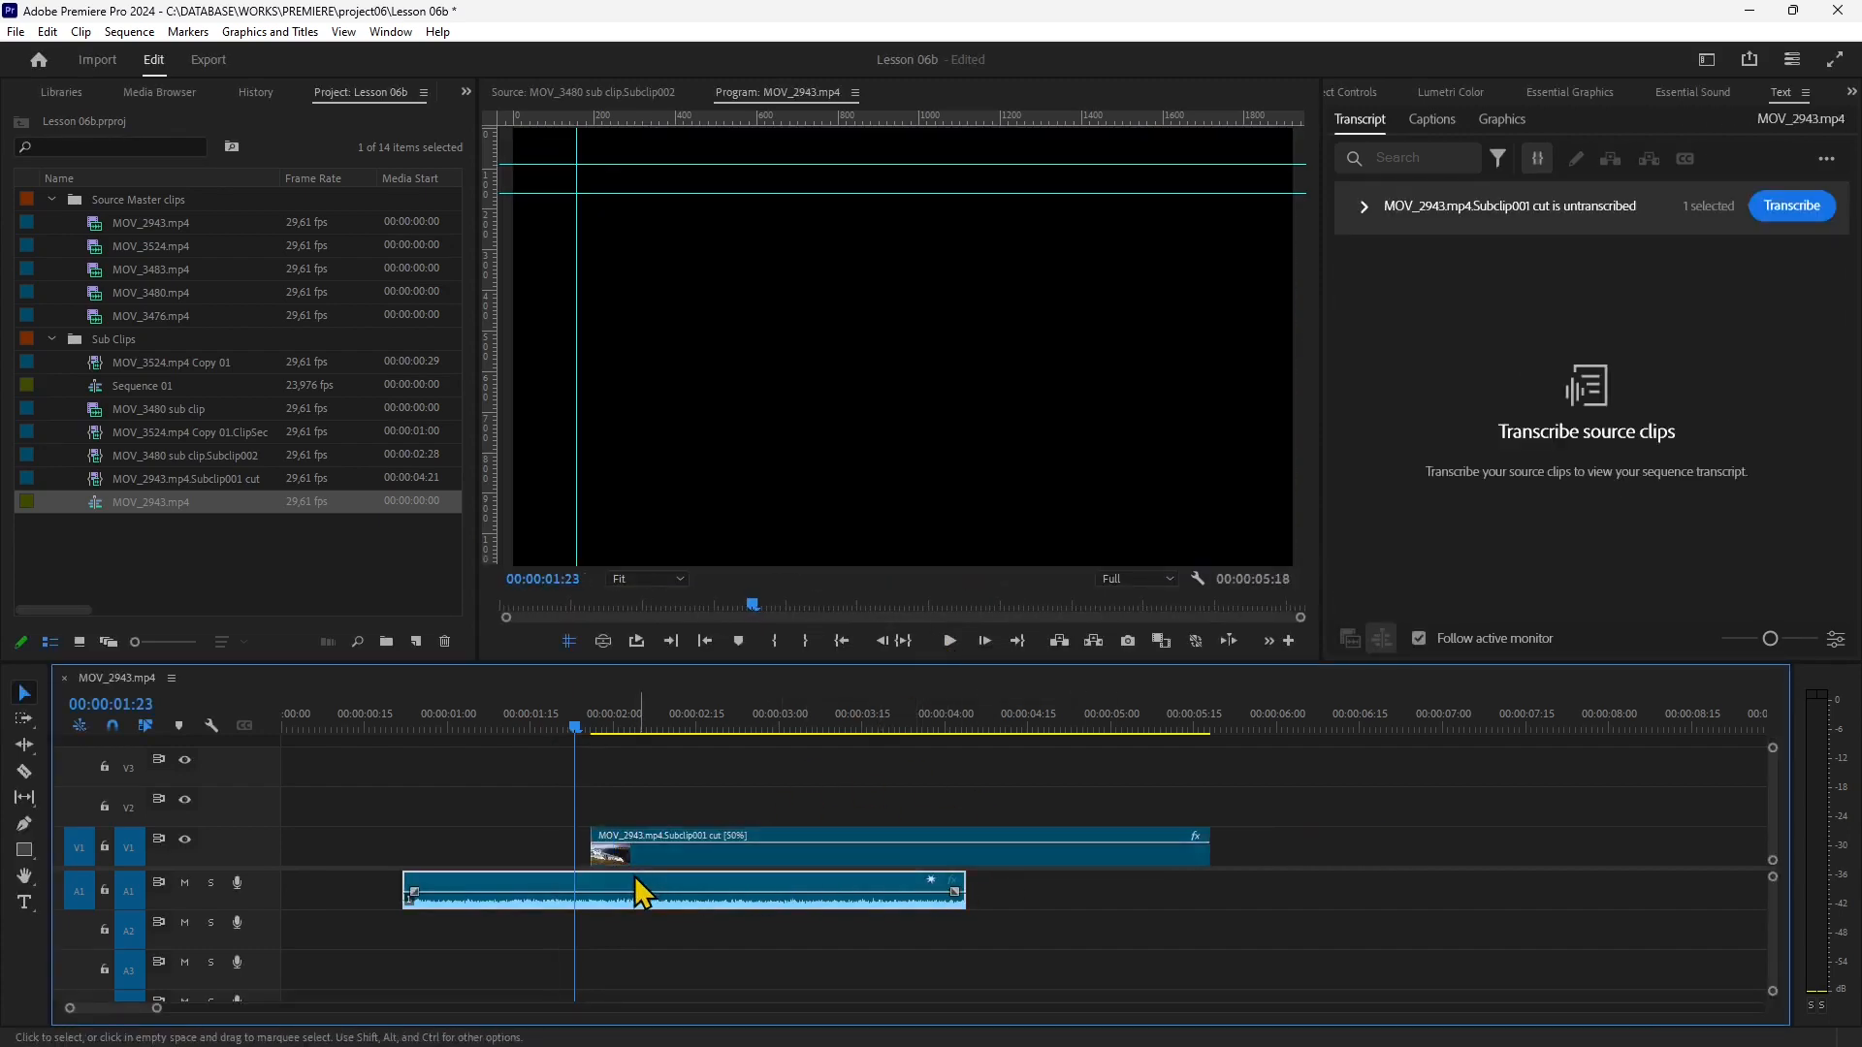
pyautogui.rightClick(671, 883)
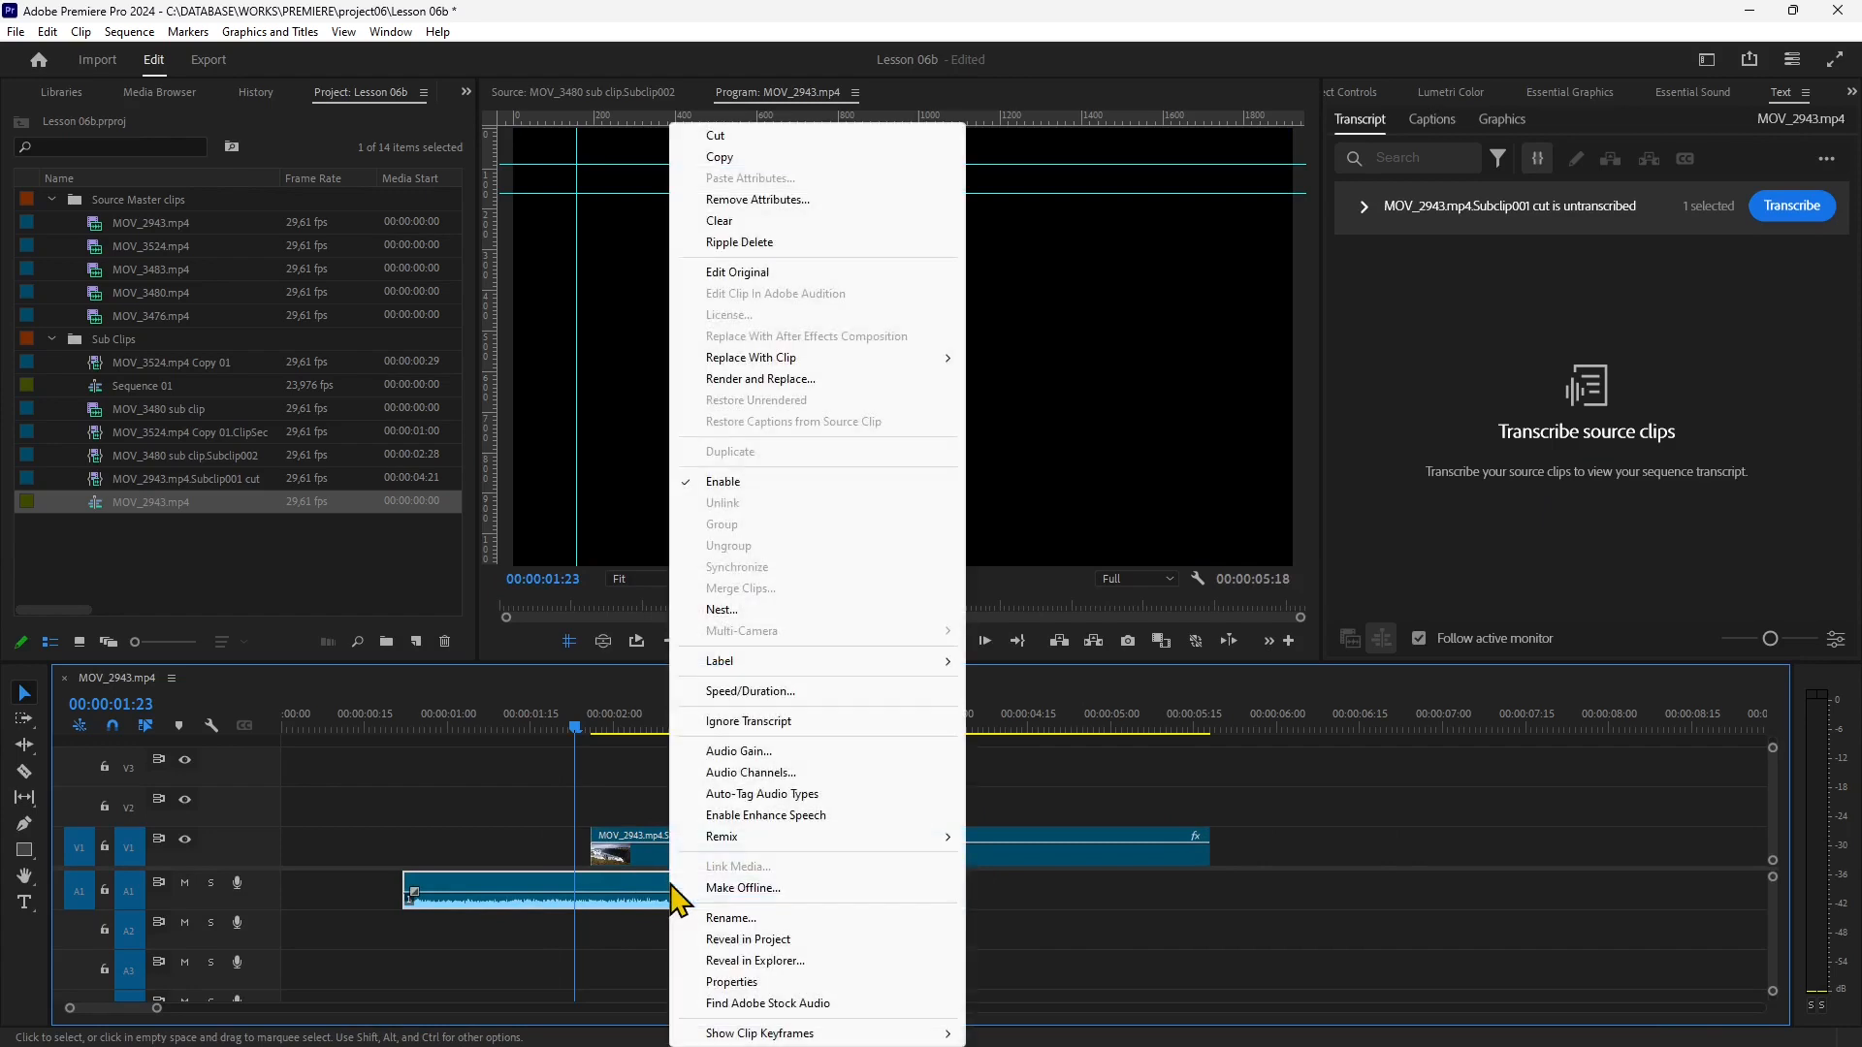
pyautogui.click(755, 691)
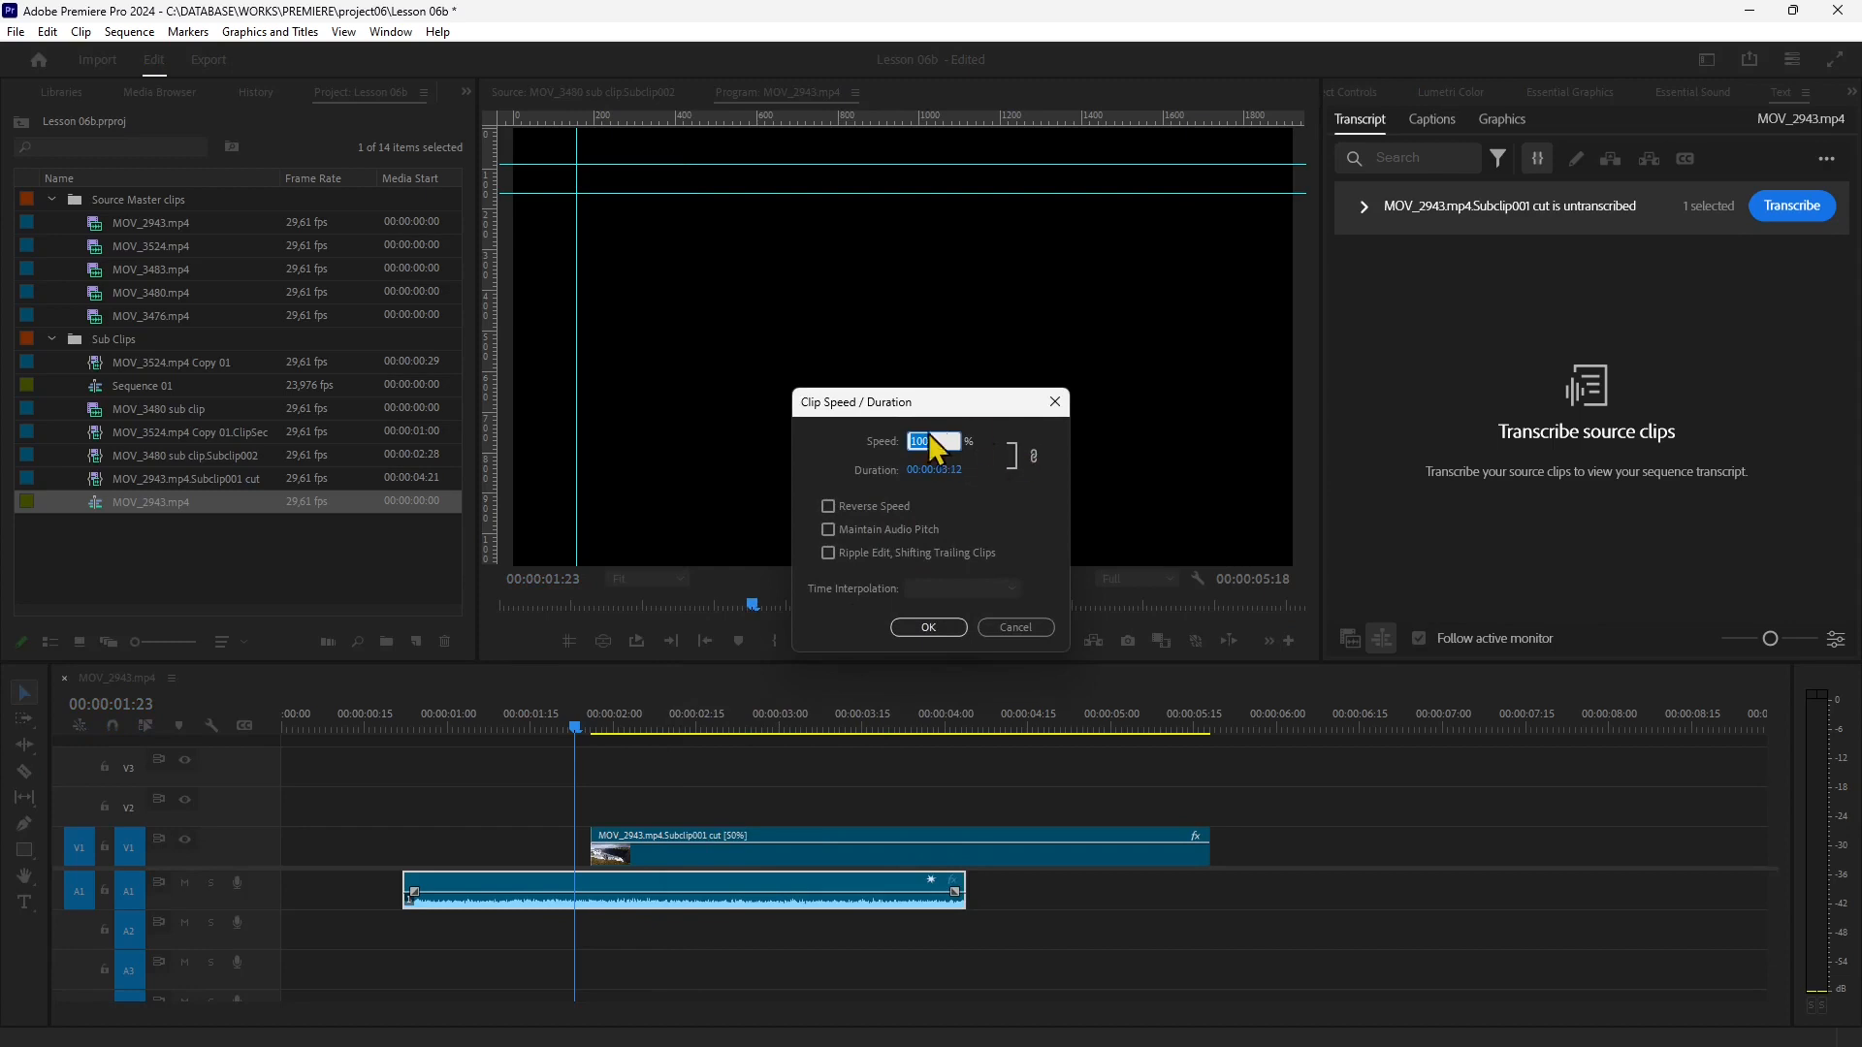
pyautogui.click(1017, 628)
# Undo the V1 video's last move, its 50% speed change and the unlinking from its audio.
pyautogui.click(799, 859)
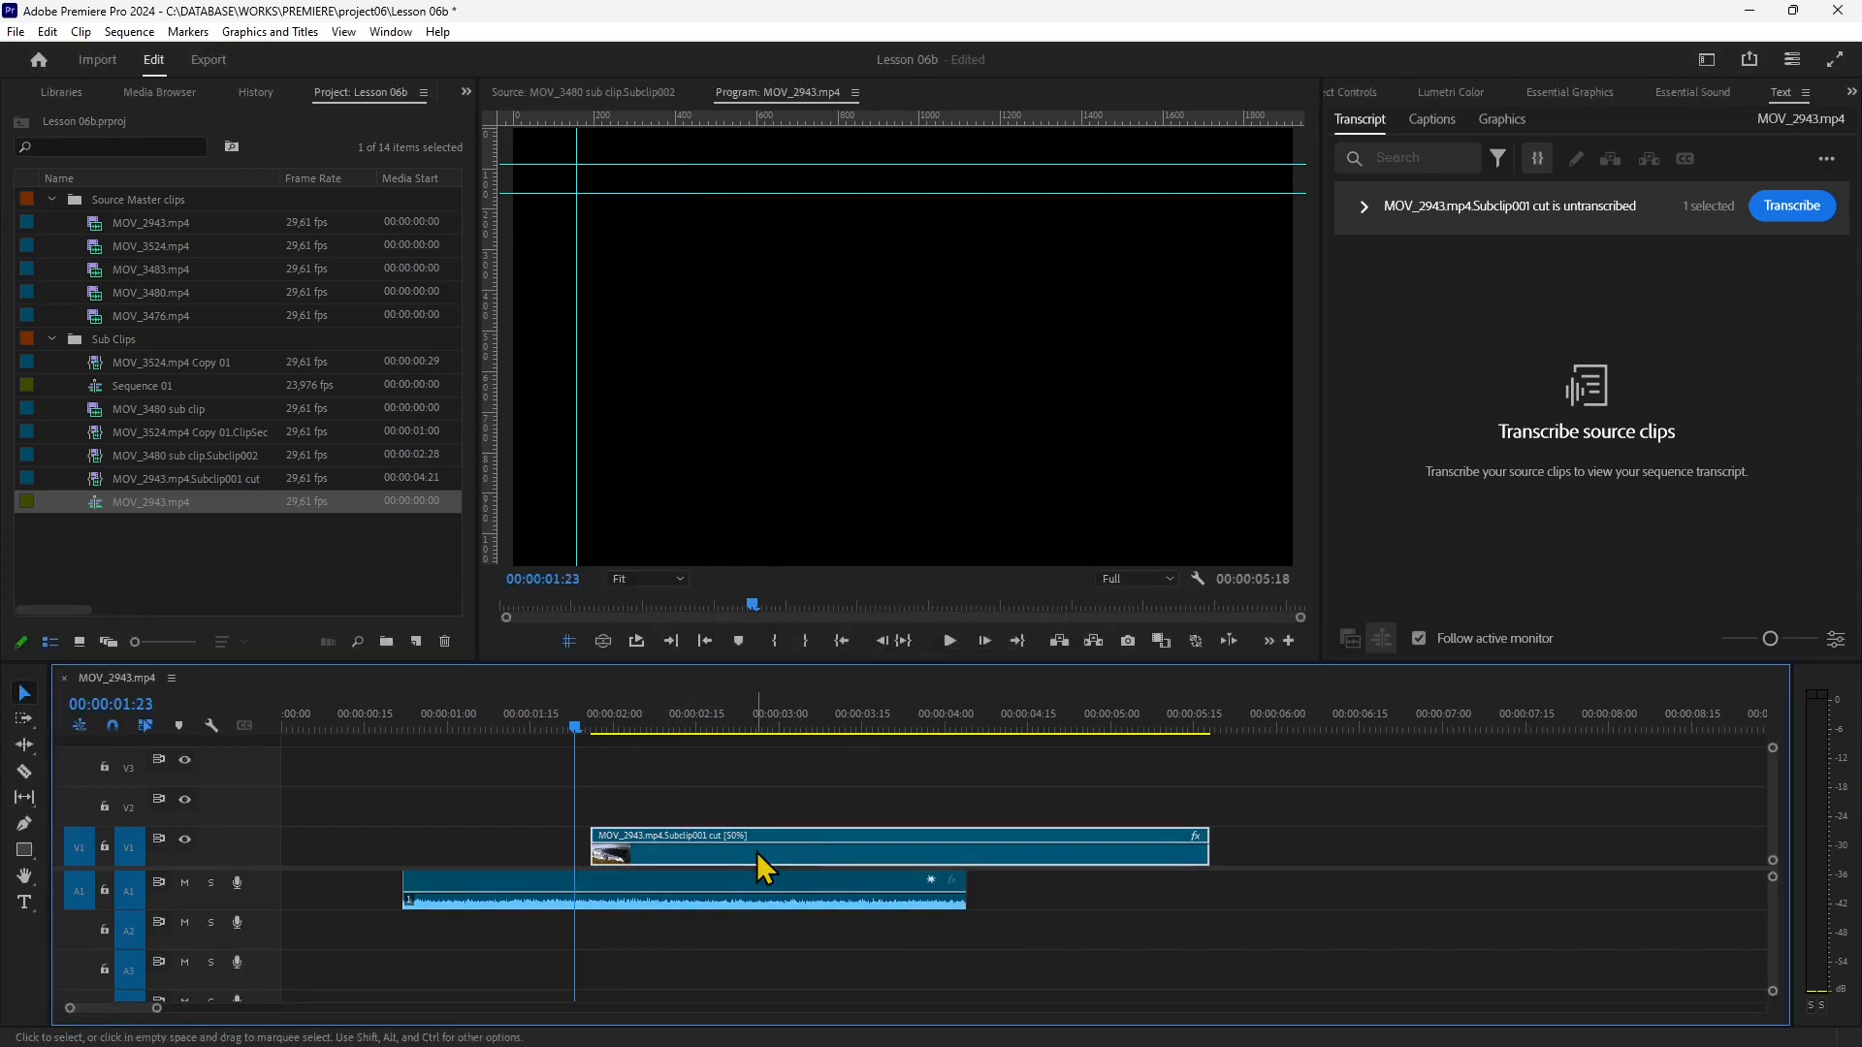
pyautogui.hotkey('ctrl', 'z')
pyautogui.hotkey('ctrl', 'z')
pyautogui.hotkey('ctrl', 'z')
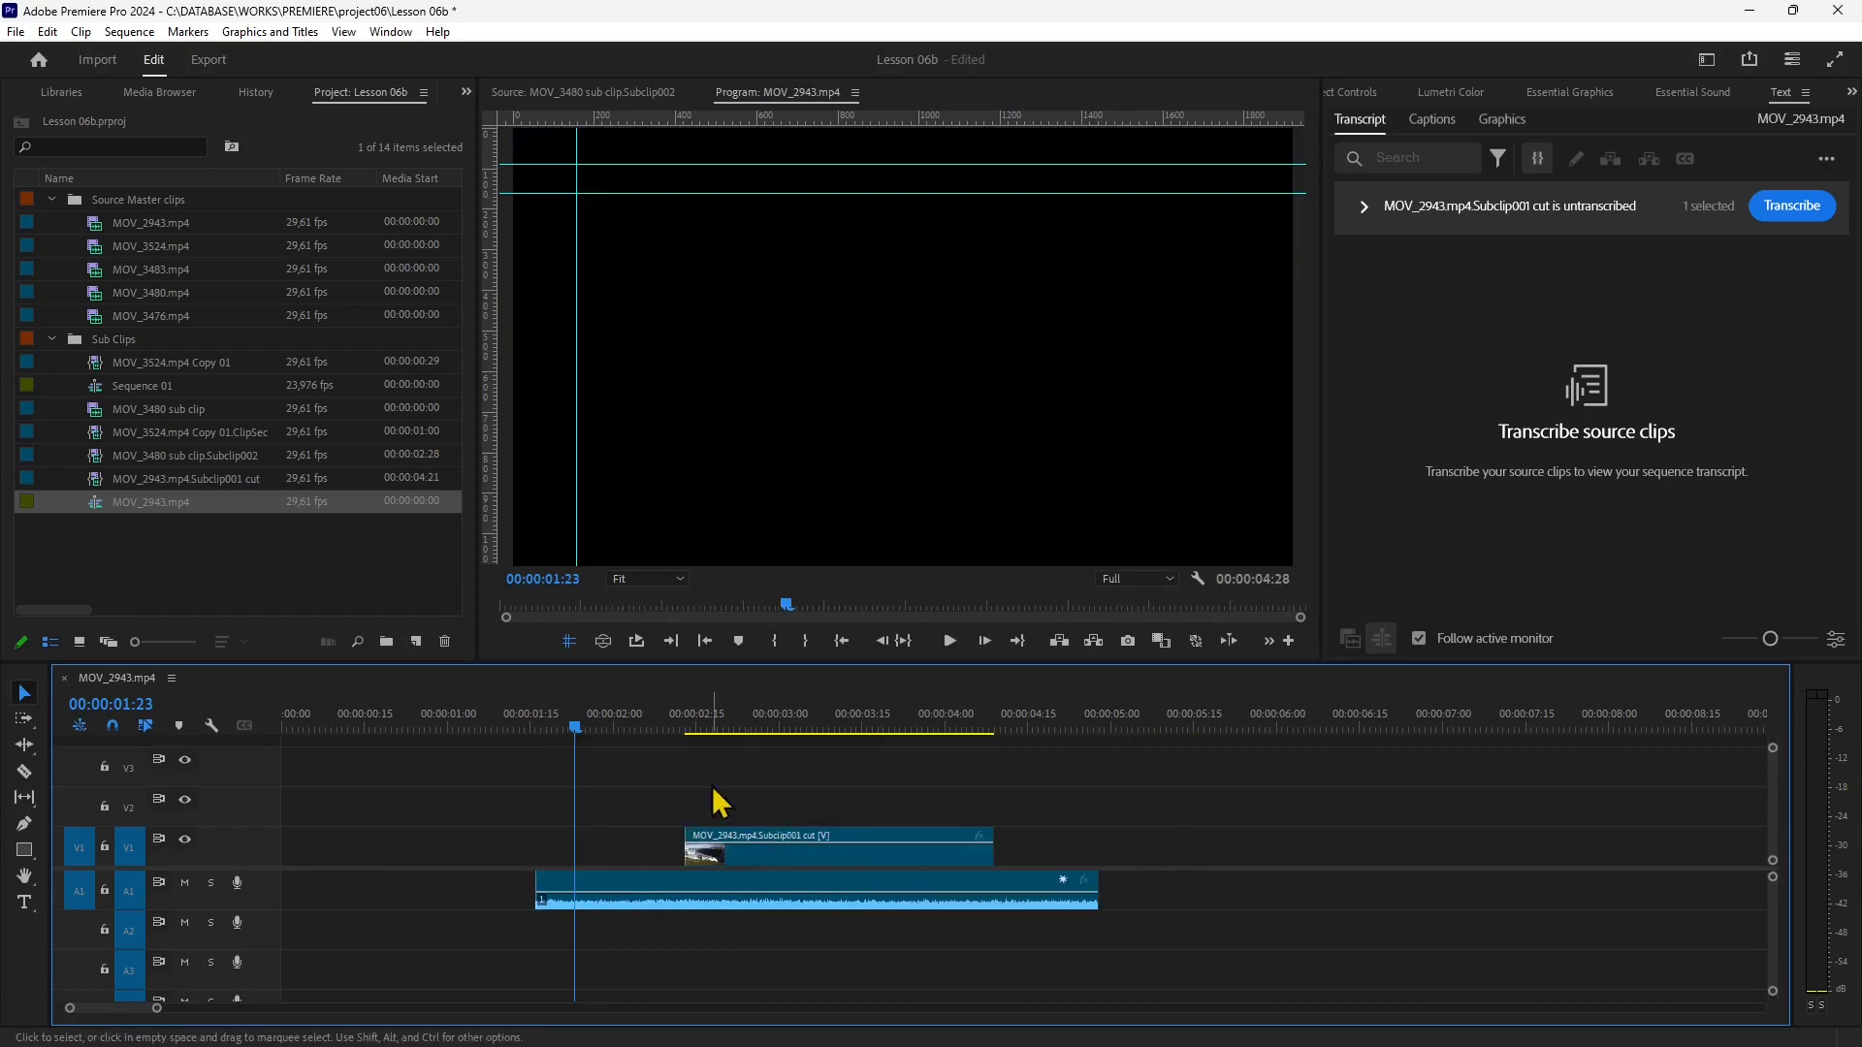
pyautogui.moveTo(837, 843)
pyautogui.mouseDown()
pyautogui.moveTo(777, 837)
pyautogui.moveTo(855, 842)
pyautogui.mouseUp()
pyautogui.rightClick(856, 841)
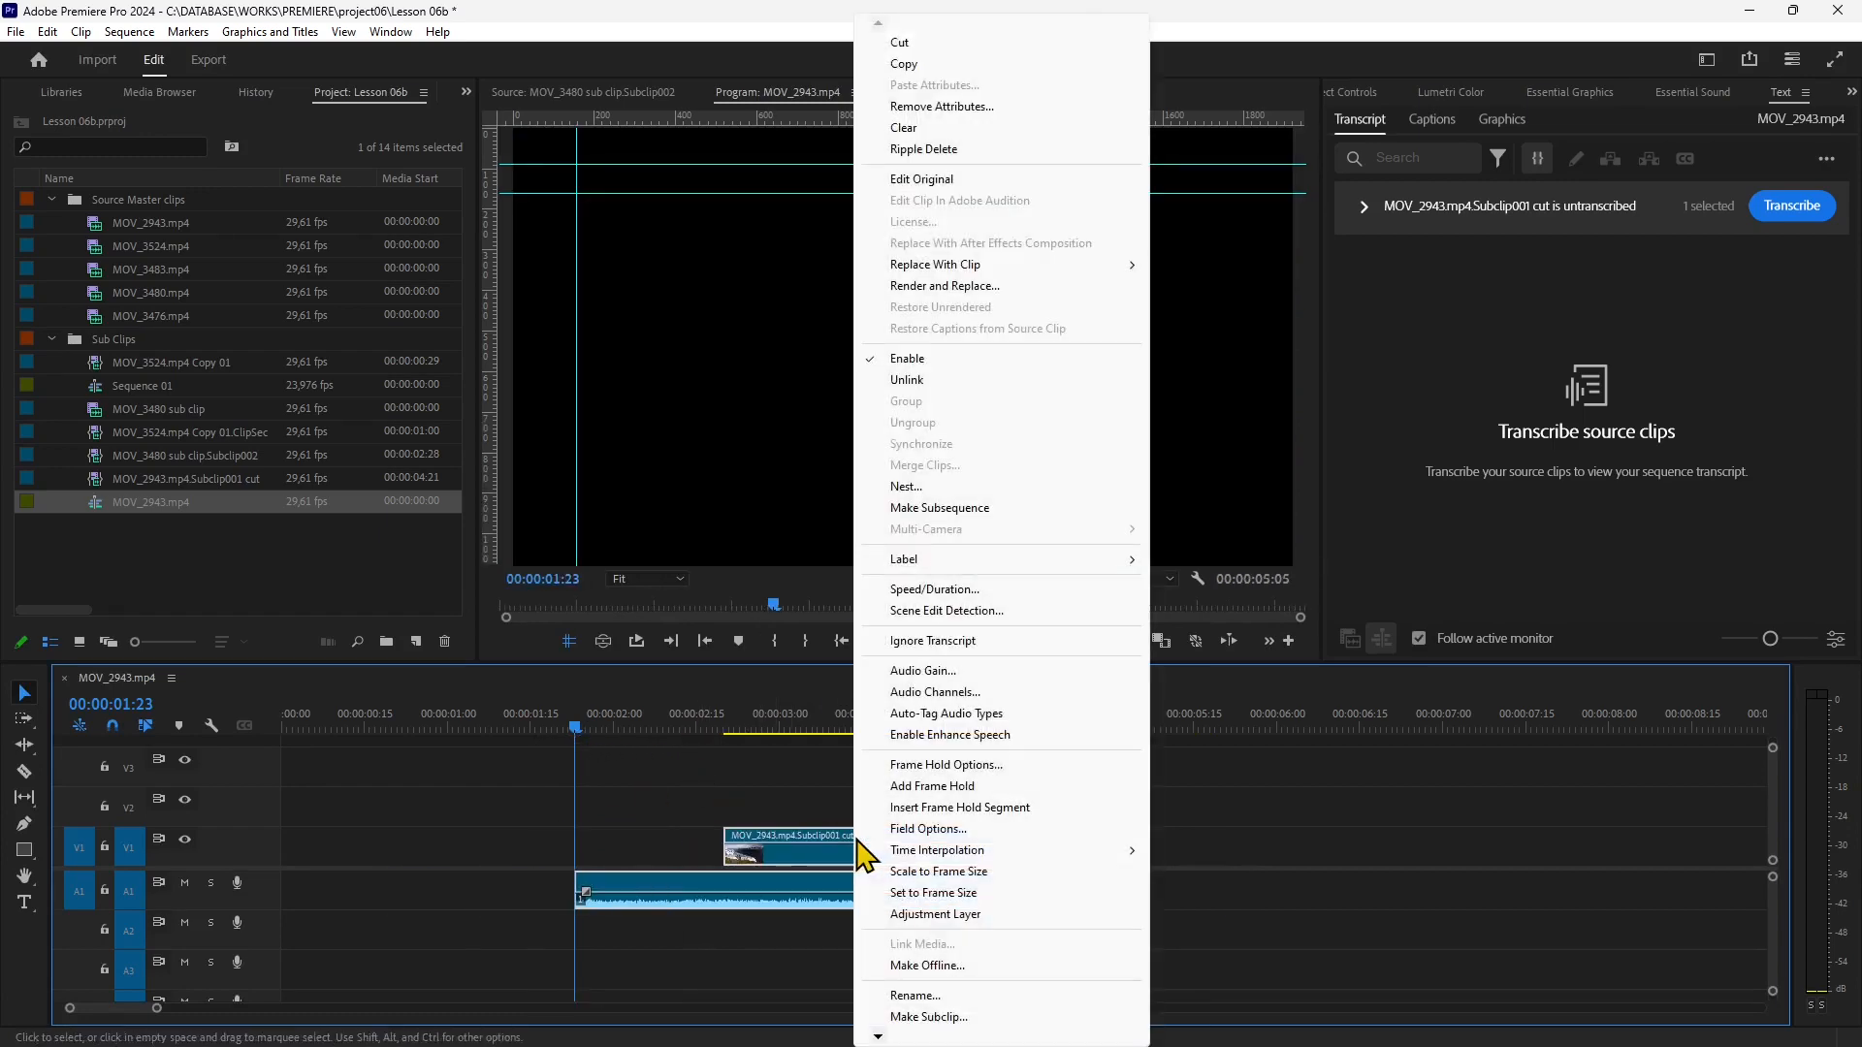
pyautogui.click(971, 590)
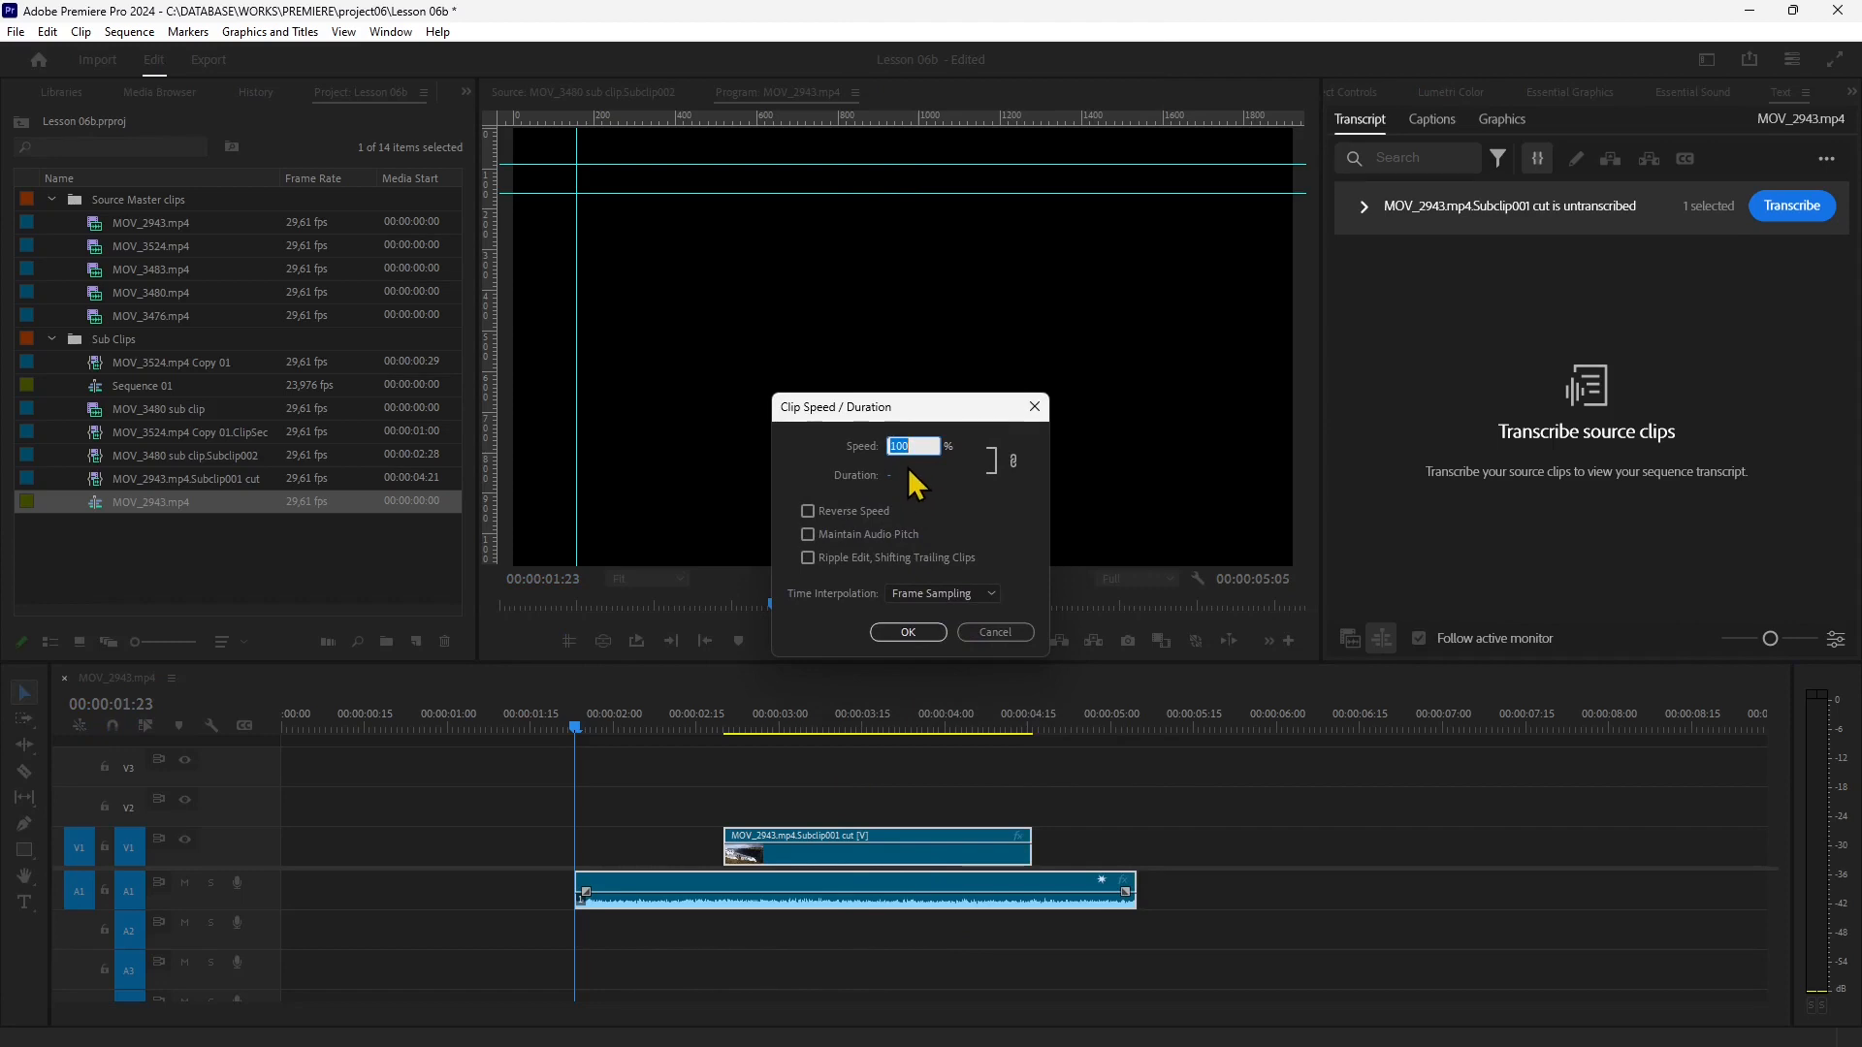
pyautogui.click(808, 511)
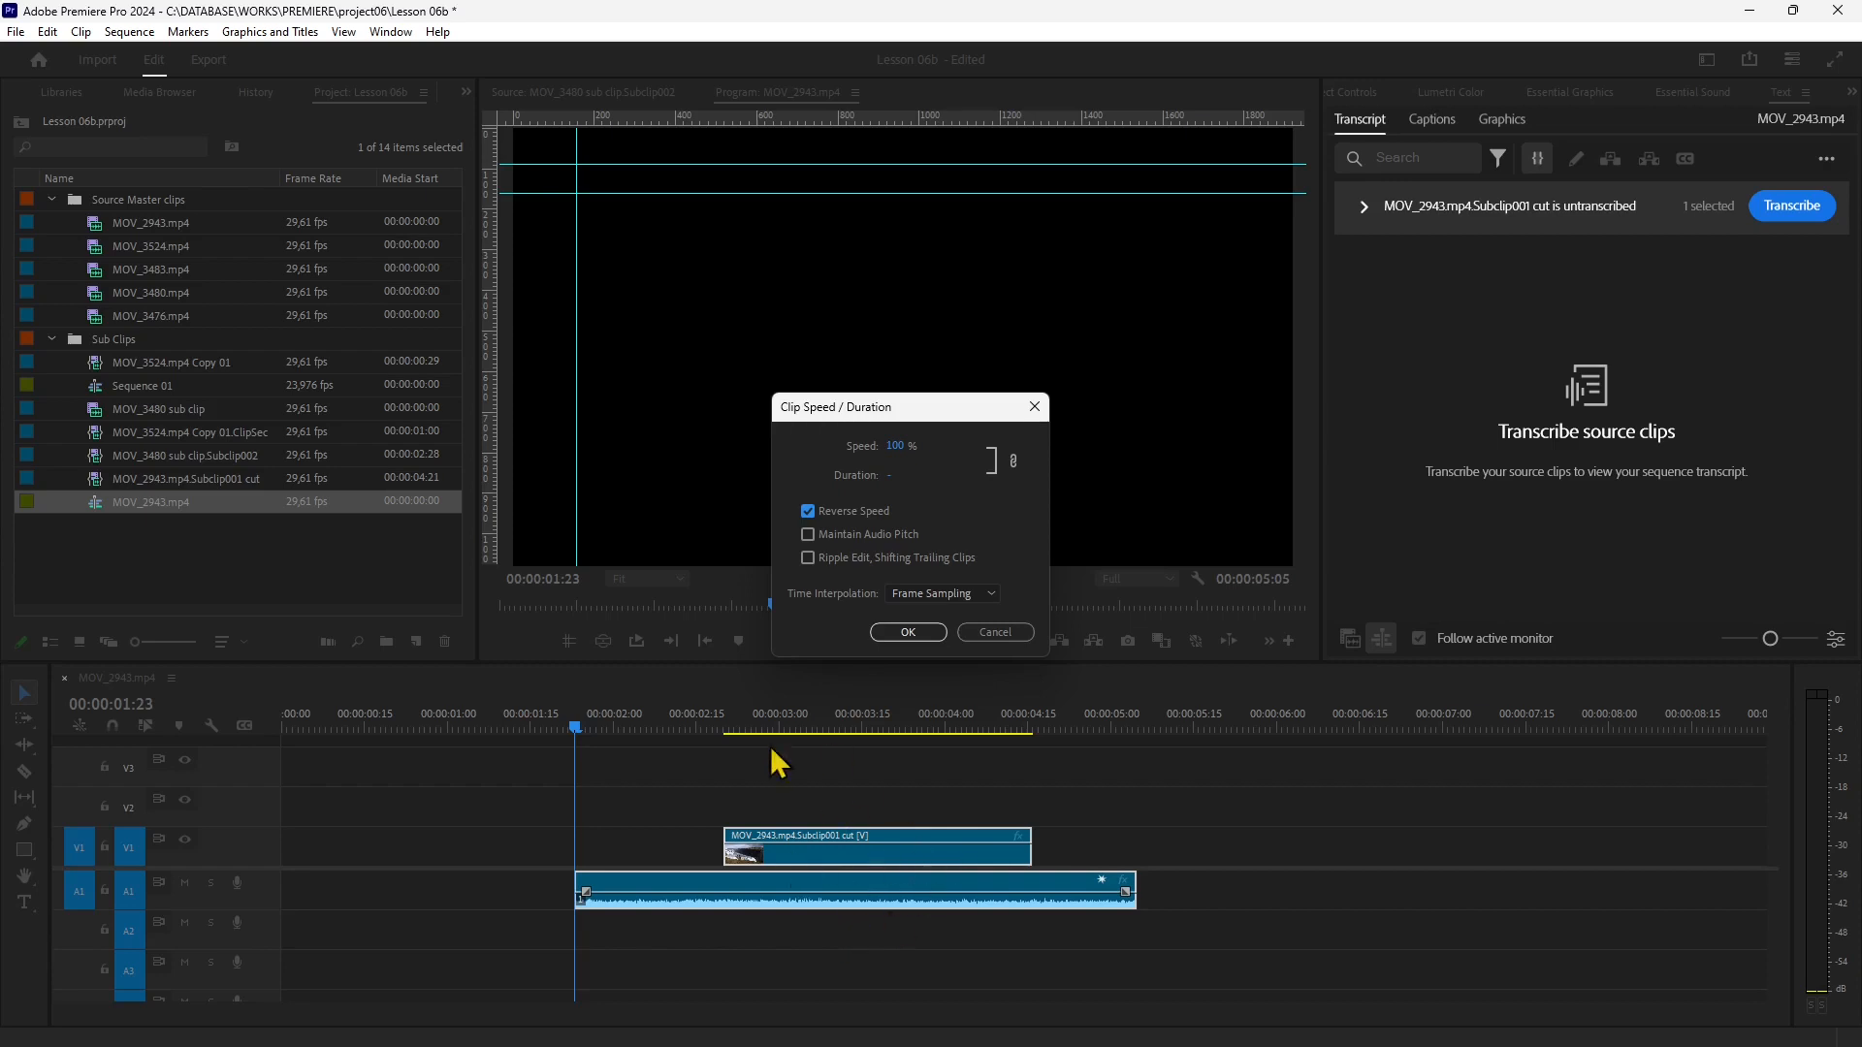
pyautogui.click(996, 636)
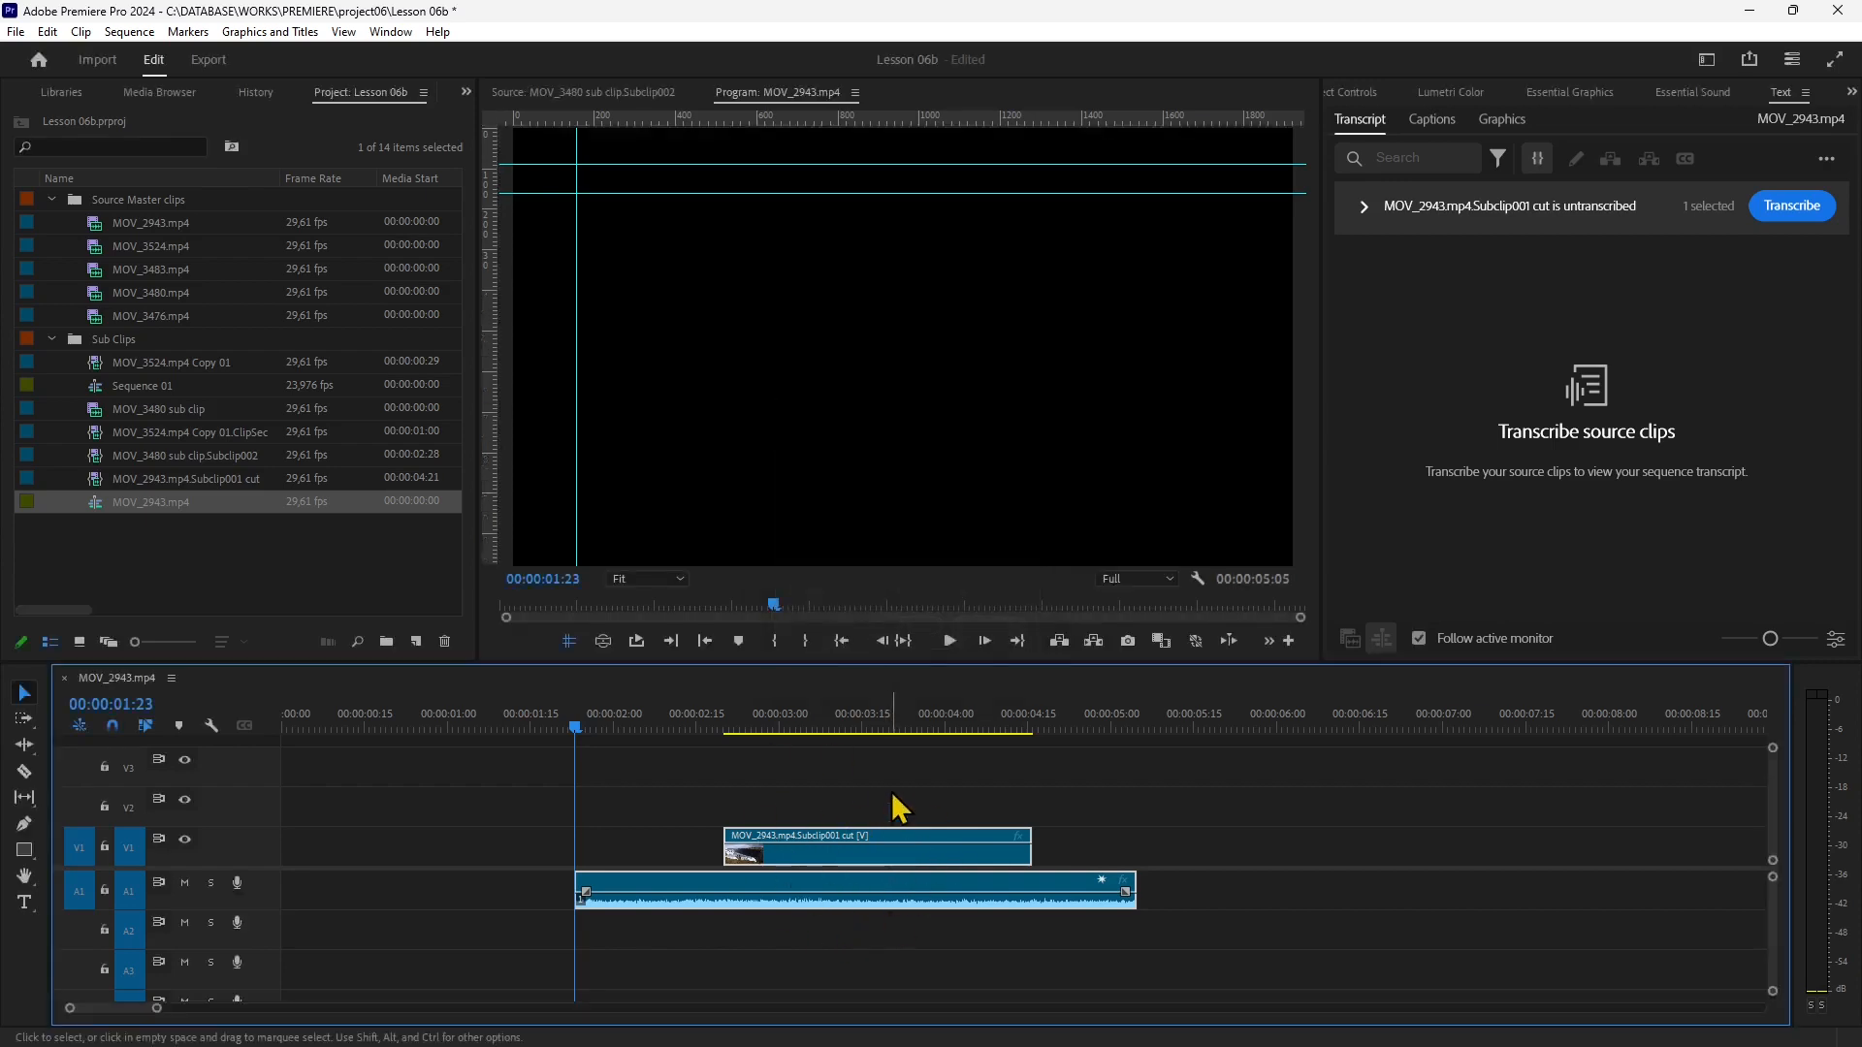
# Replace the subclip in the MOV_2943.mp4 sequence with the master clip MOV_2943.mp4 on V1 and A1, starting at about 00:00:02:14.
pyautogui.press('Delete')
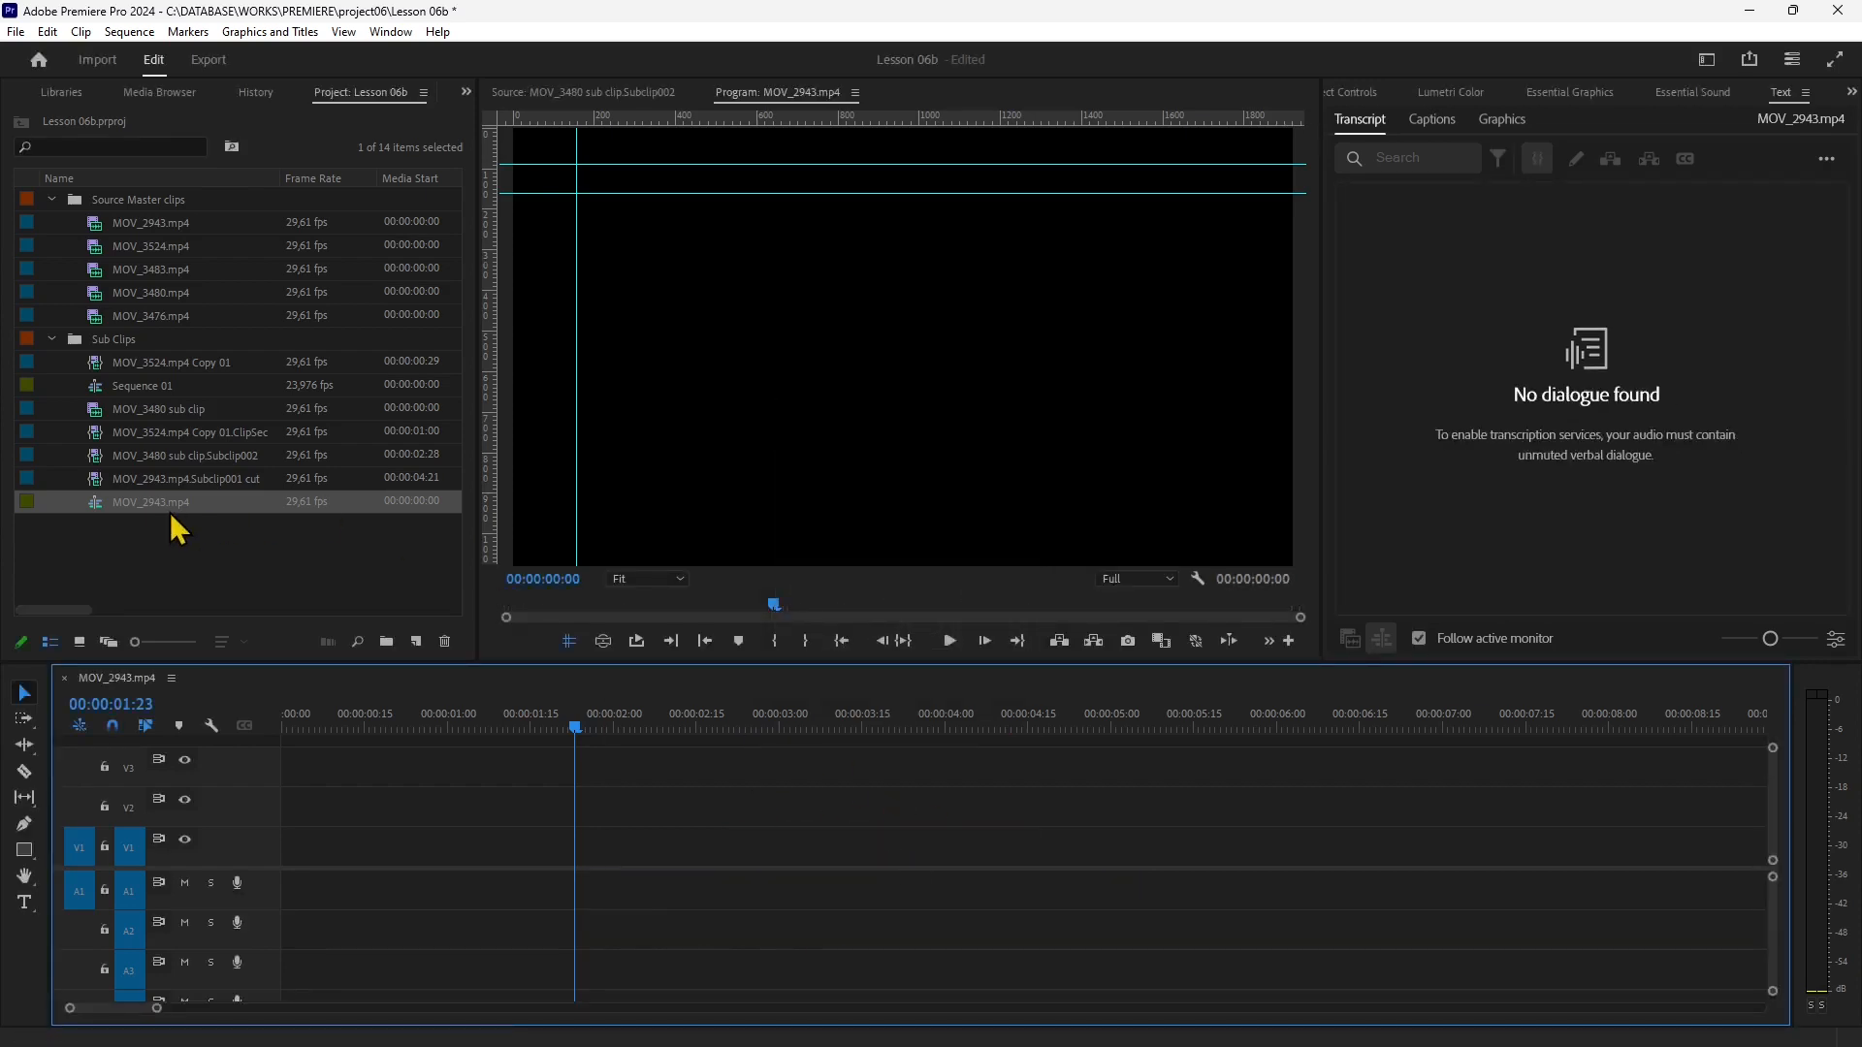
pyautogui.click(162, 479)
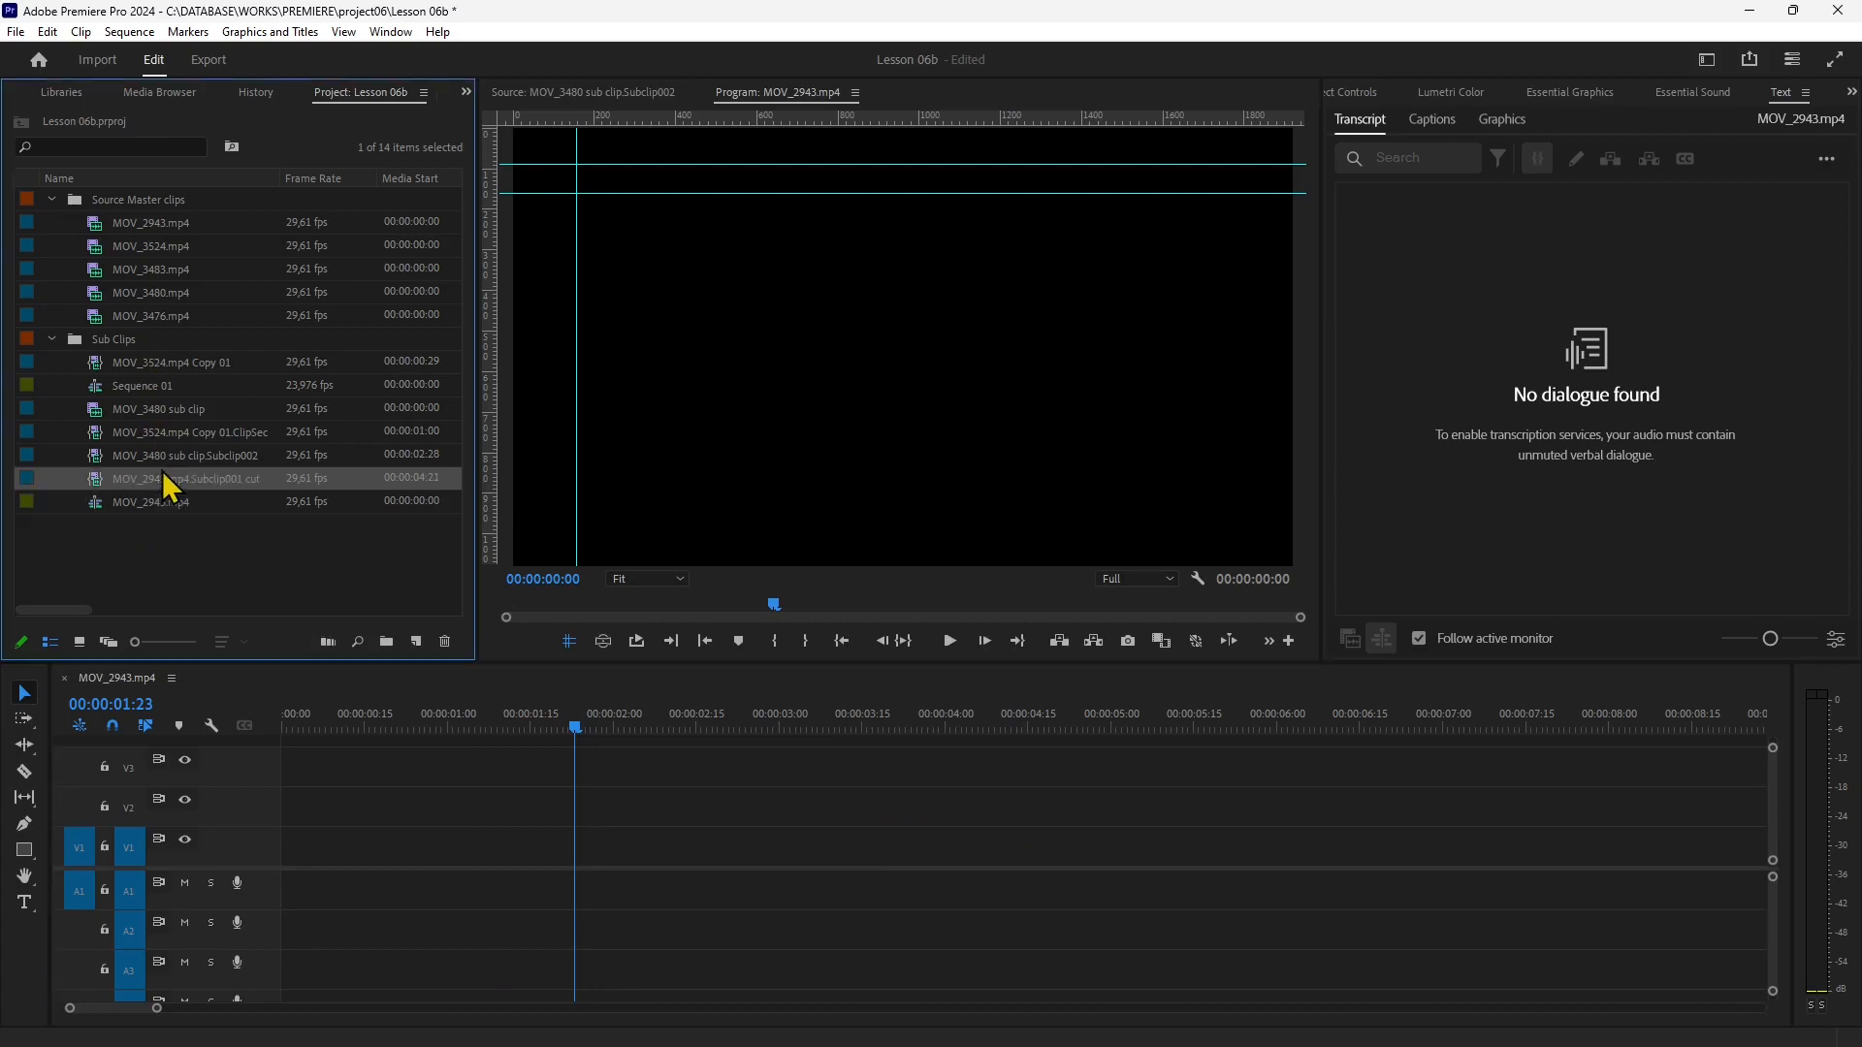
pyautogui.click(145, 315)
pyautogui.click(145, 225)
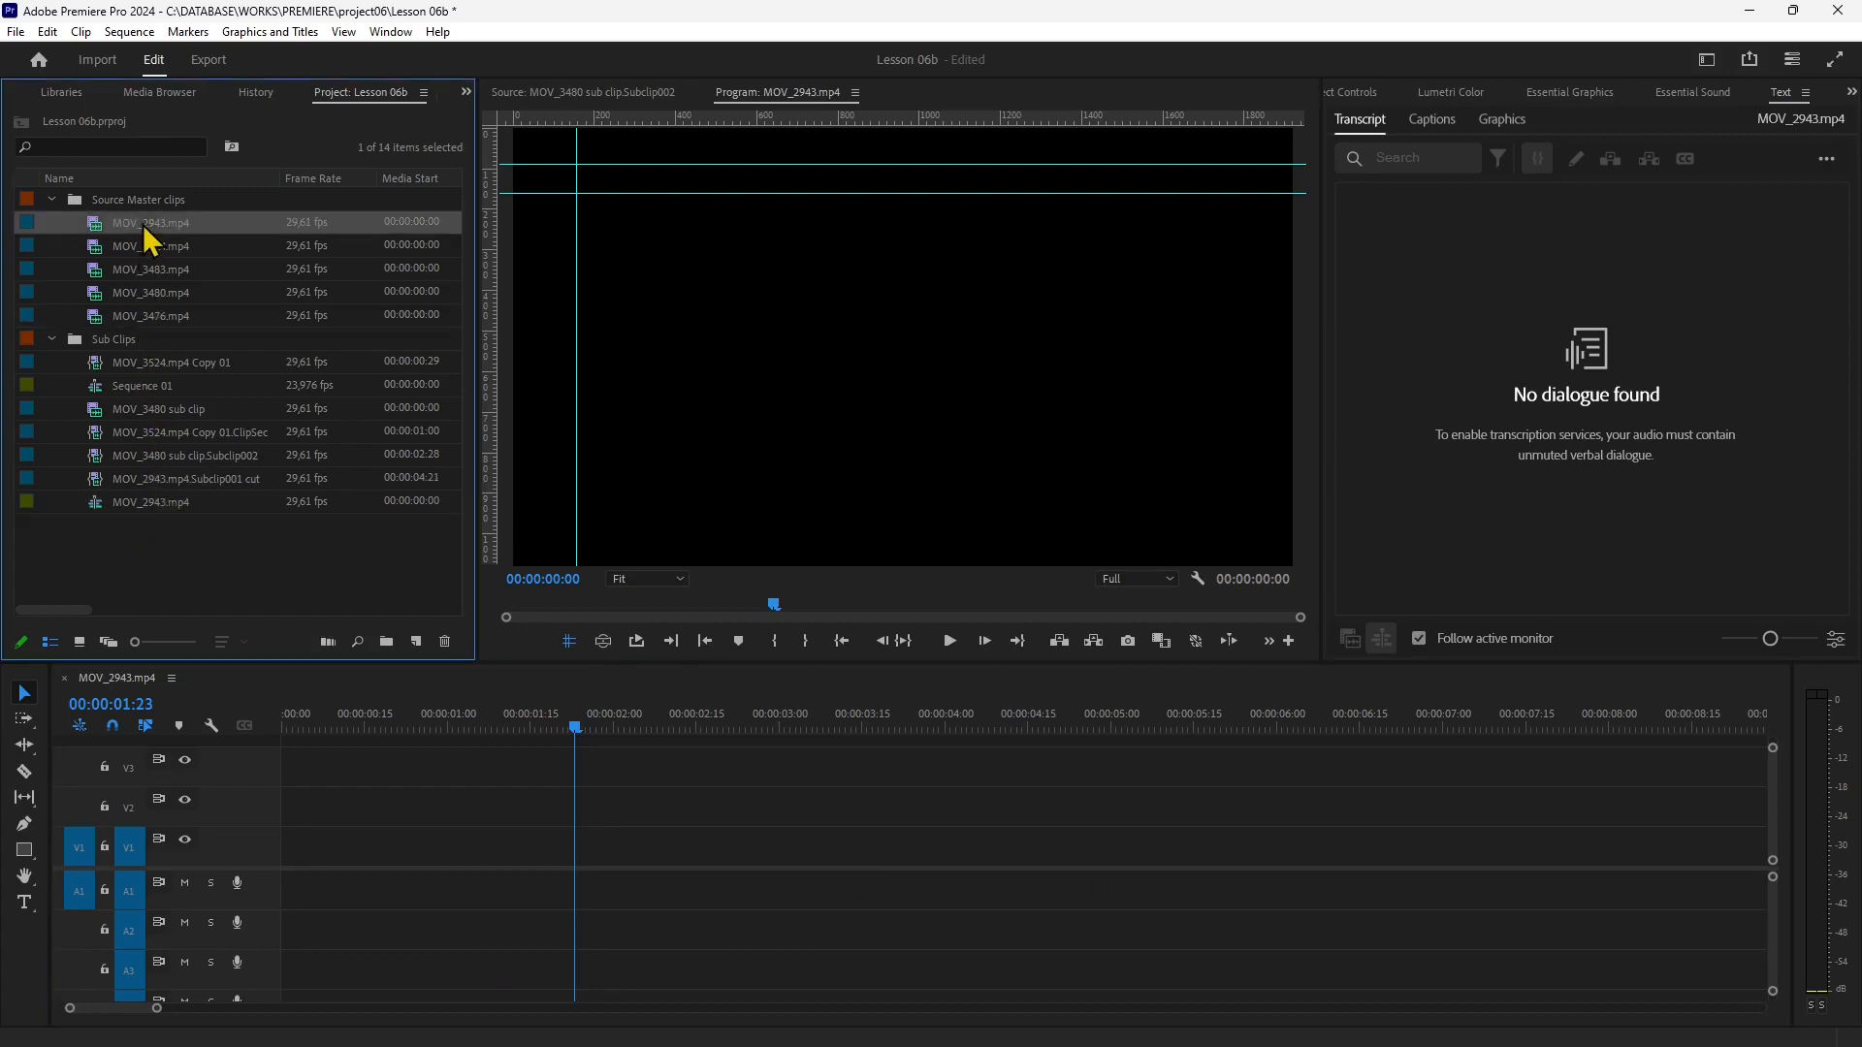
pyautogui.moveTo(264, 293); pyautogui.dragTo(694, 851)
pyautogui.moveTo(715, 729); pyautogui.dragTo(917, 729)
# Try reversing the MOV_2943.mp4 clip at 100% speed, preview it up to 00:00:04:13, and undo the reversal.
pyautogui.rightClick(875, 857)
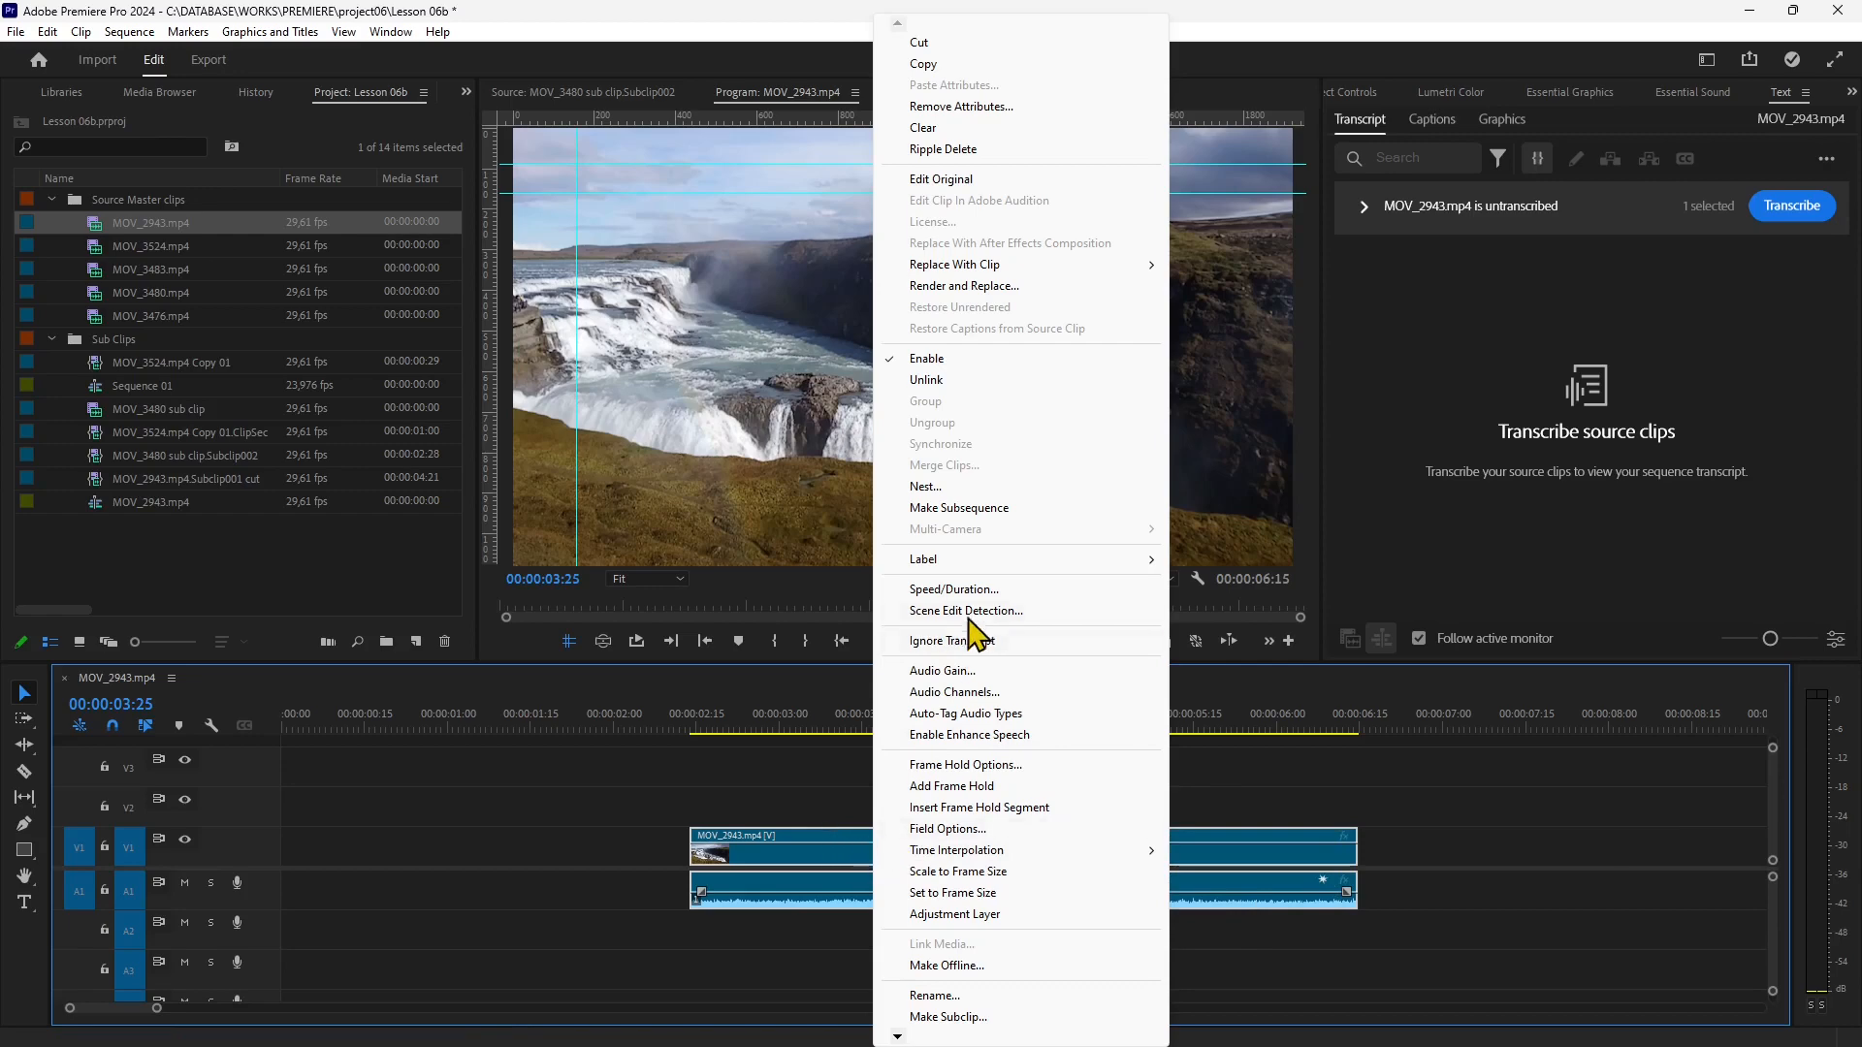
pyautogui.click(987, 591)
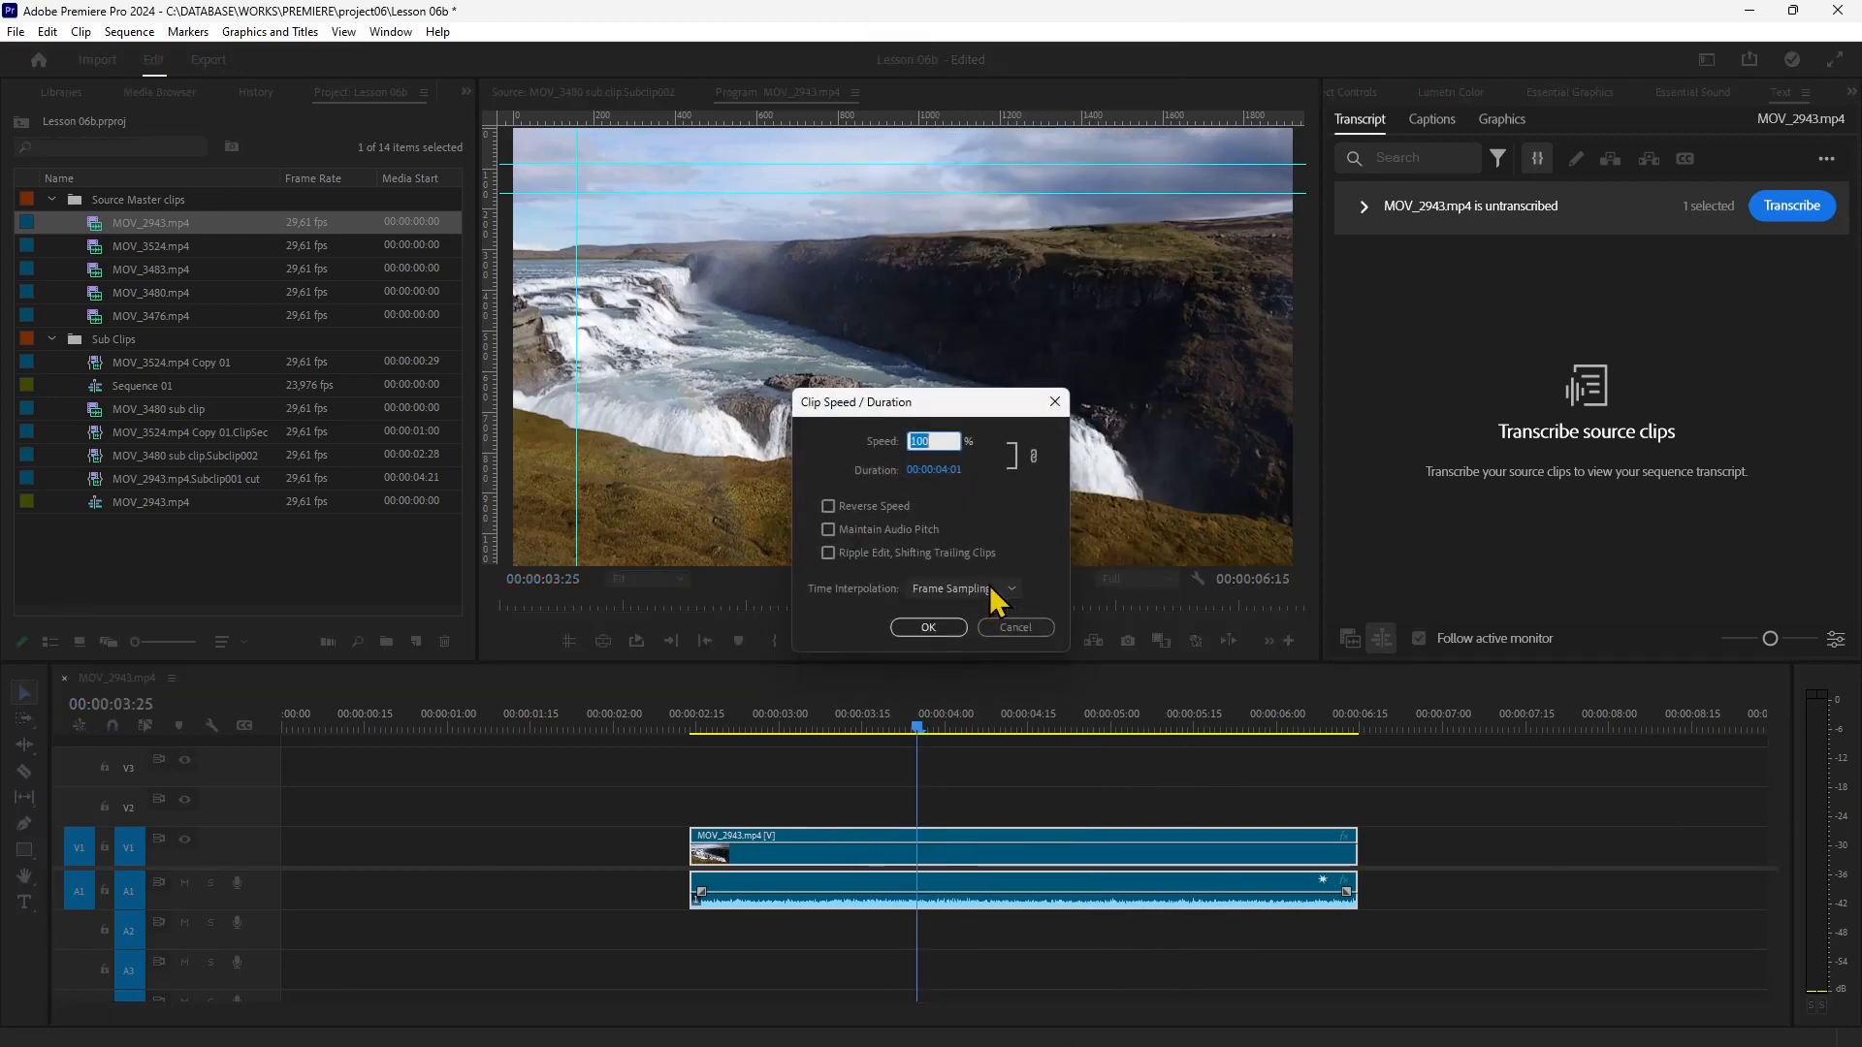
pyautogui.click(826, 505)
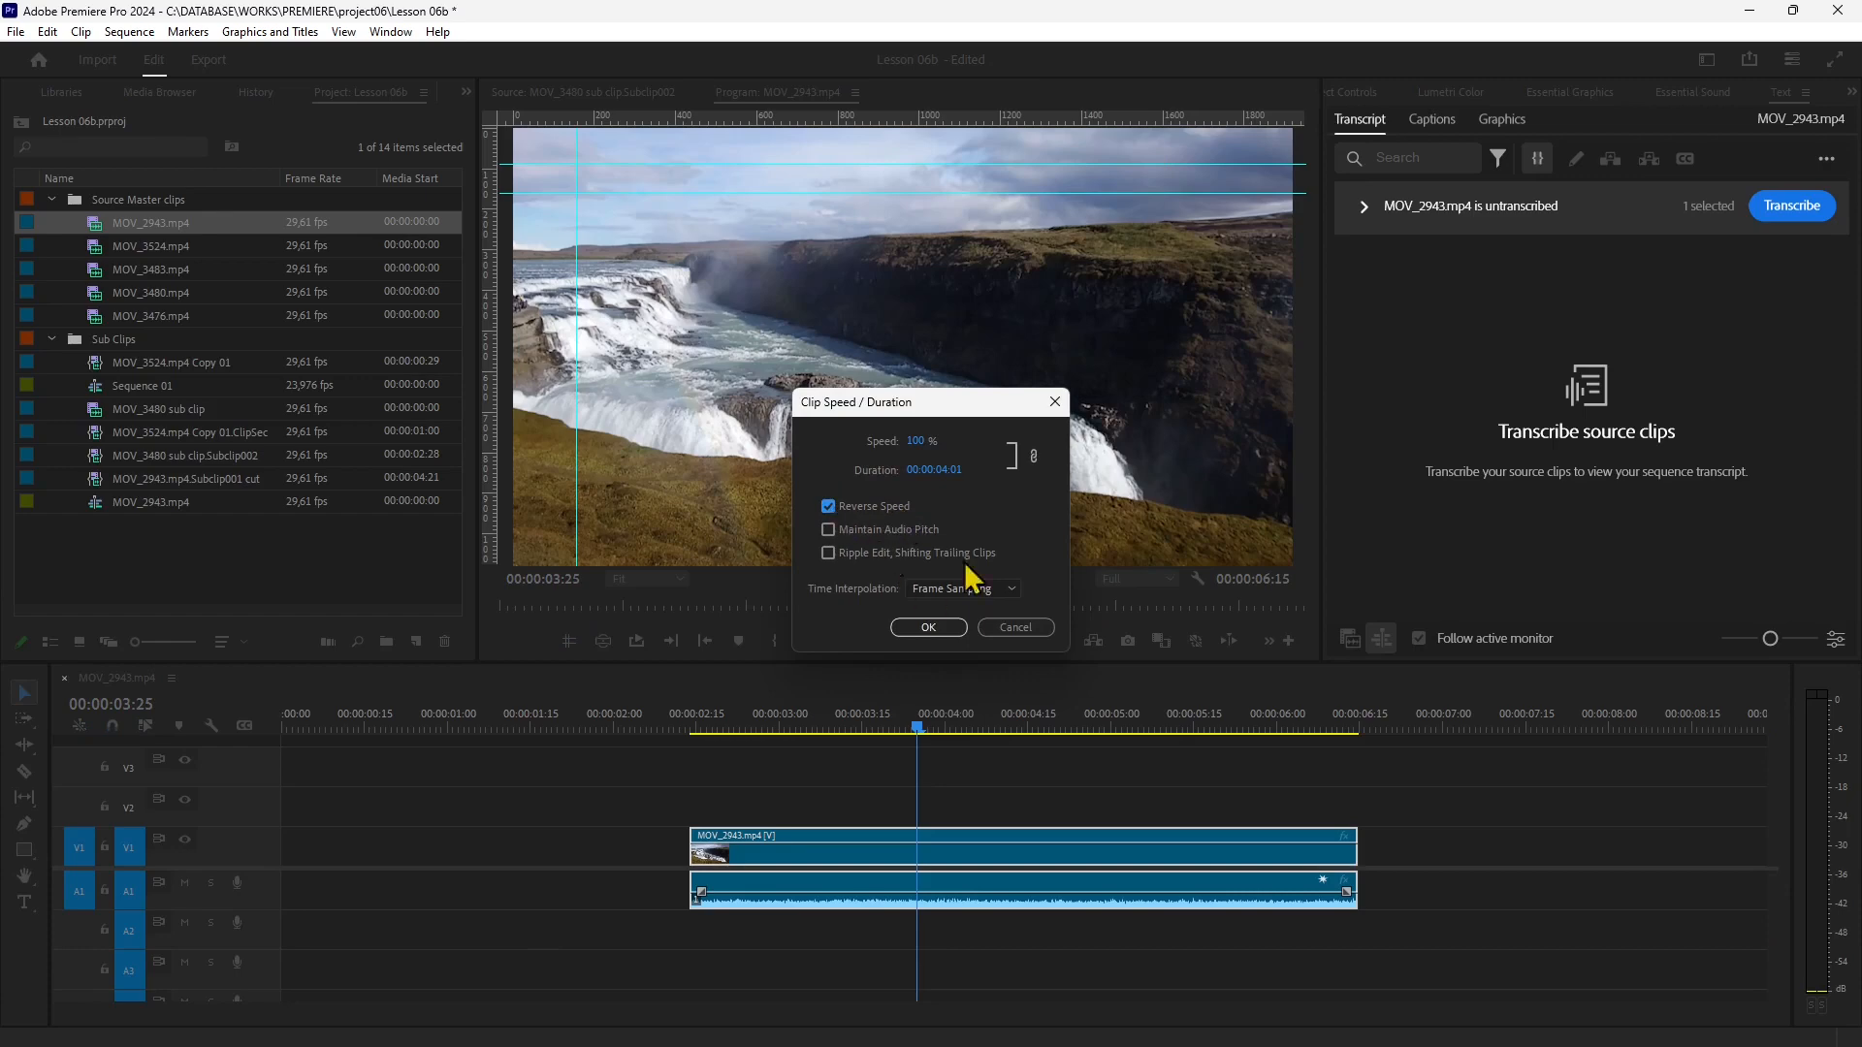
pyautogui.click(928, 627)
pyautogui.moveTo(917, 734); pyautogui.dragTo(1024, 729)
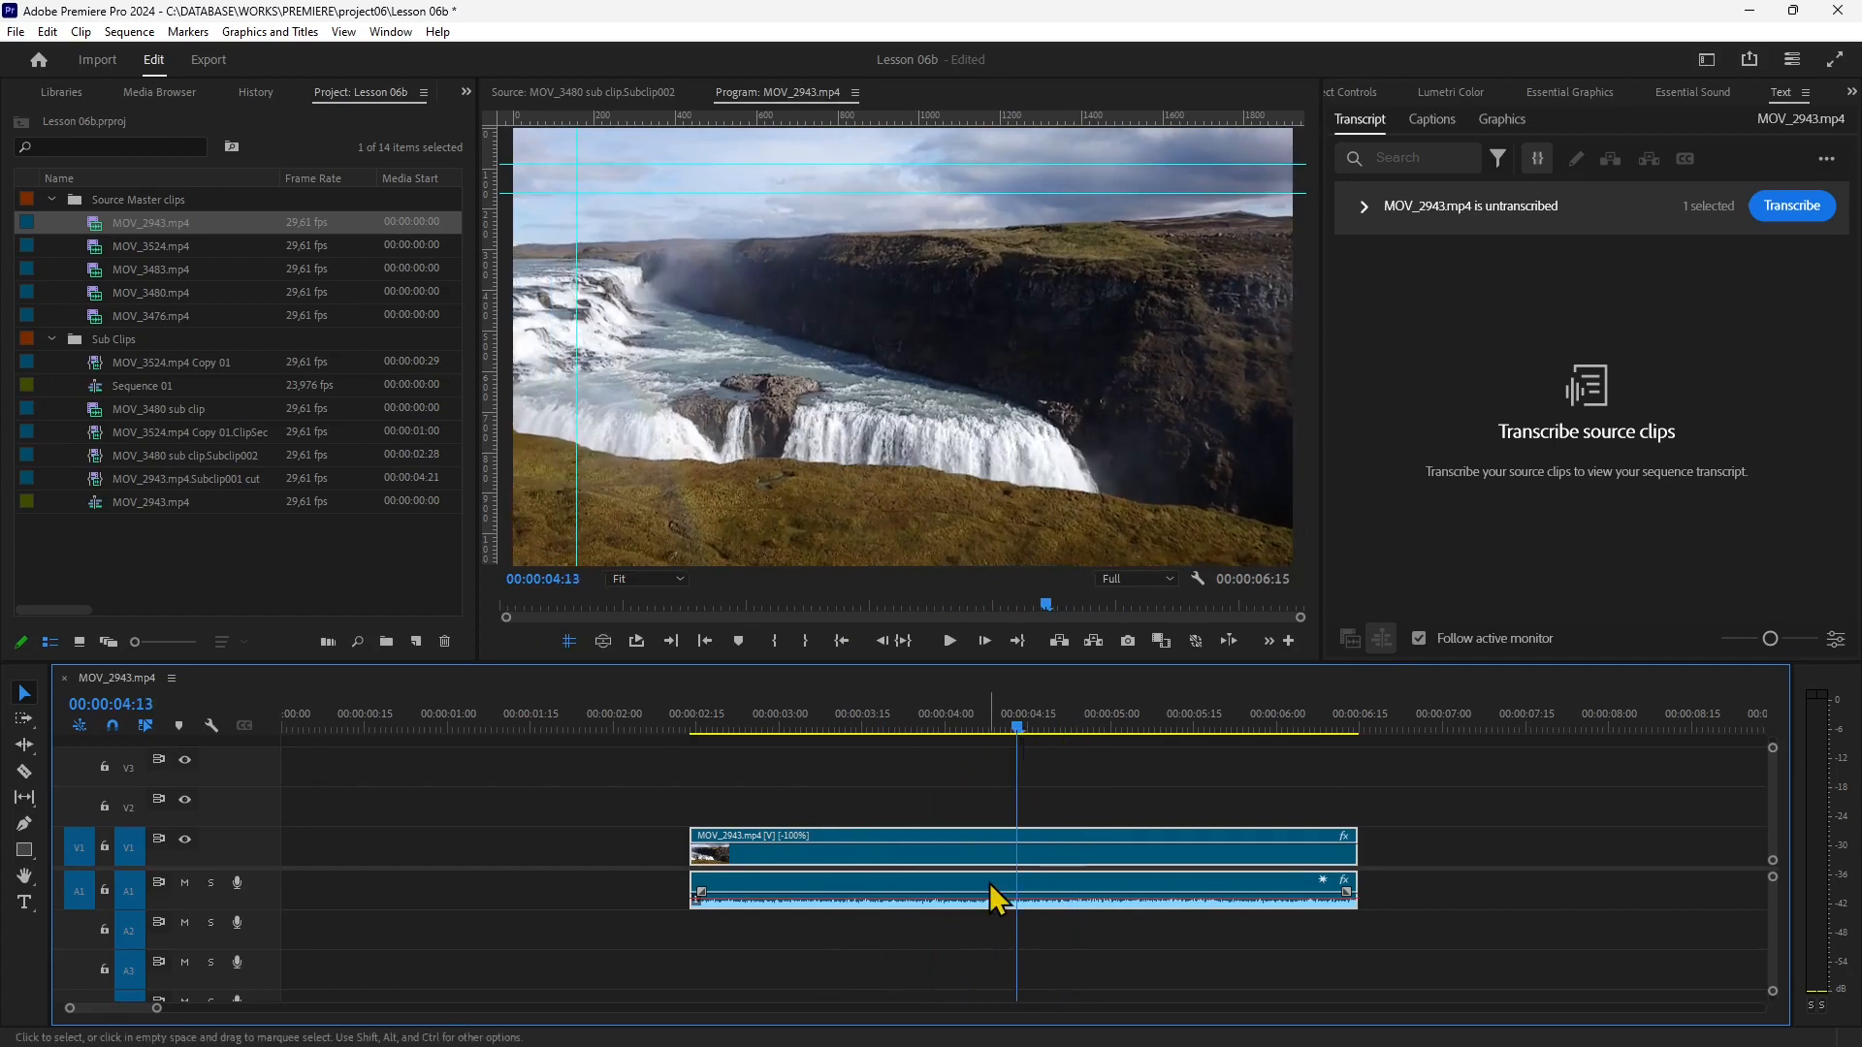
pyautogui.hotkey('ctrl', 'z')
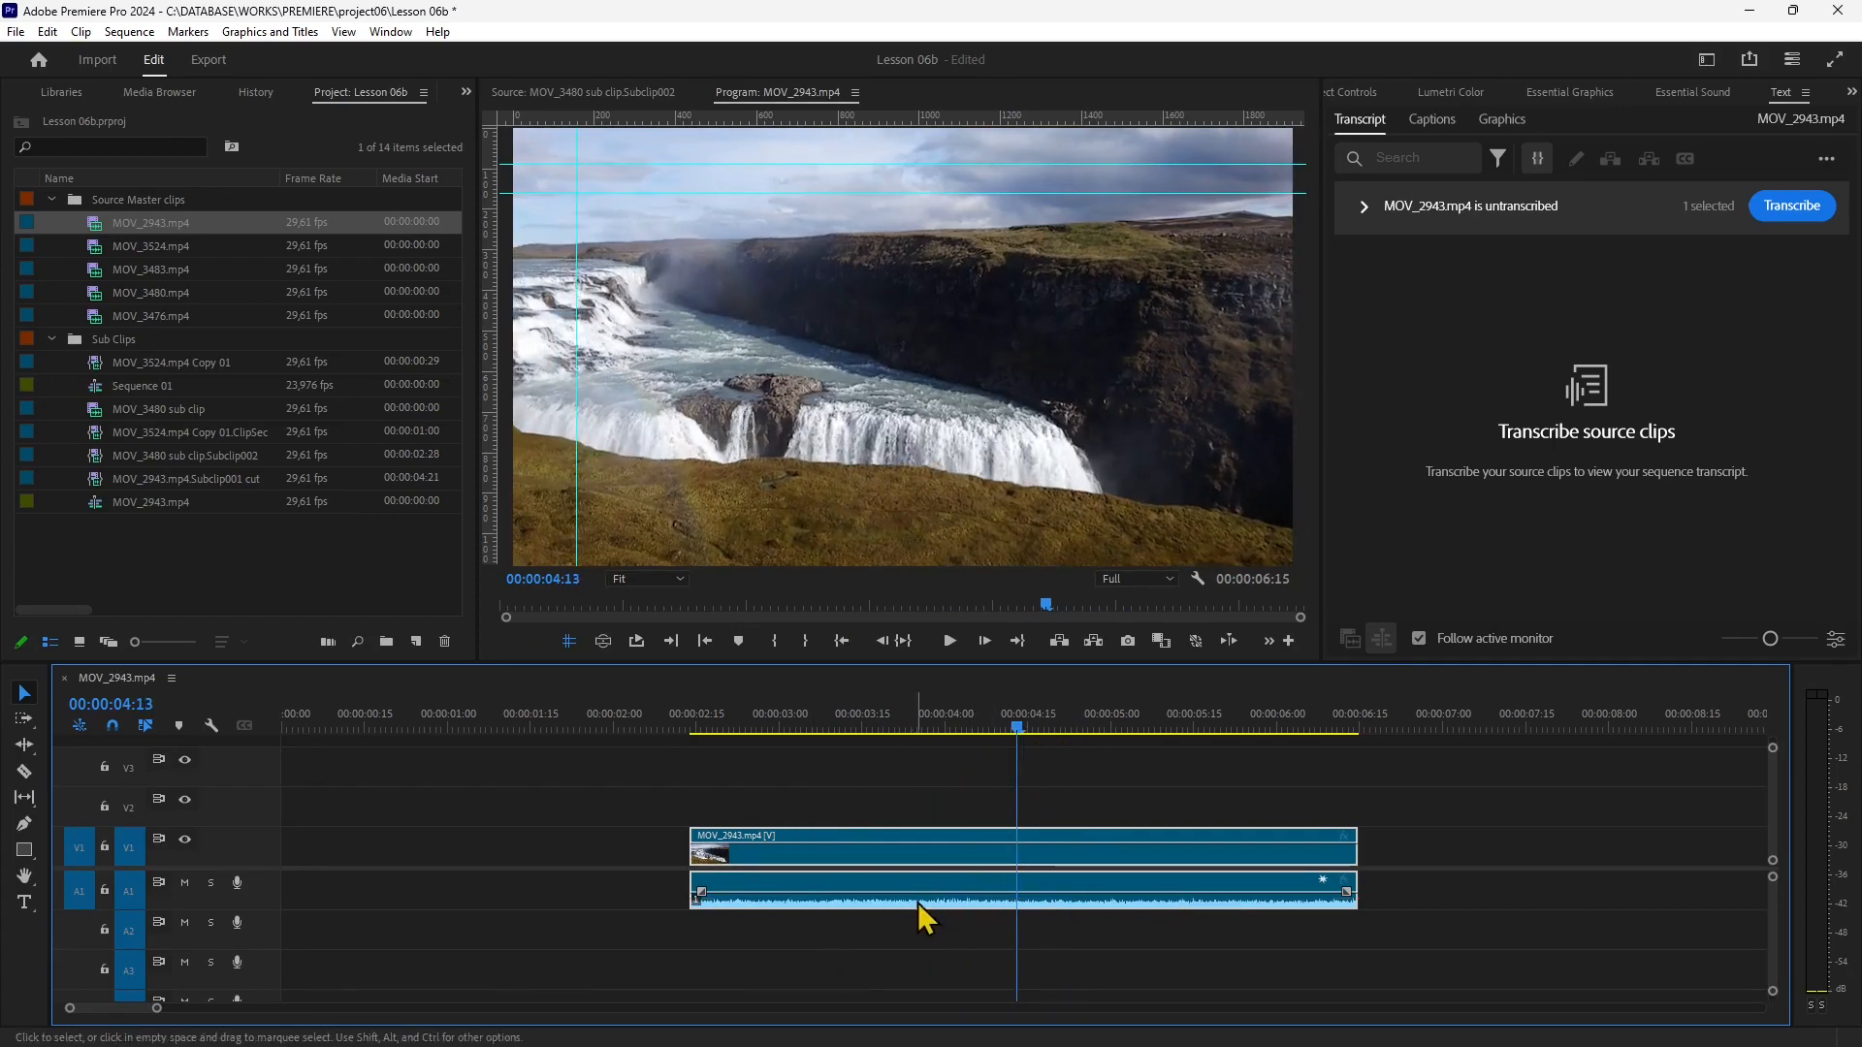
# Reverse the MOV_2943.mp4 clip at 100% speed with Maintain Audio Pitch enabled and preview it at 00:00:04:11.
pyautogui.rightClick(929, 867)
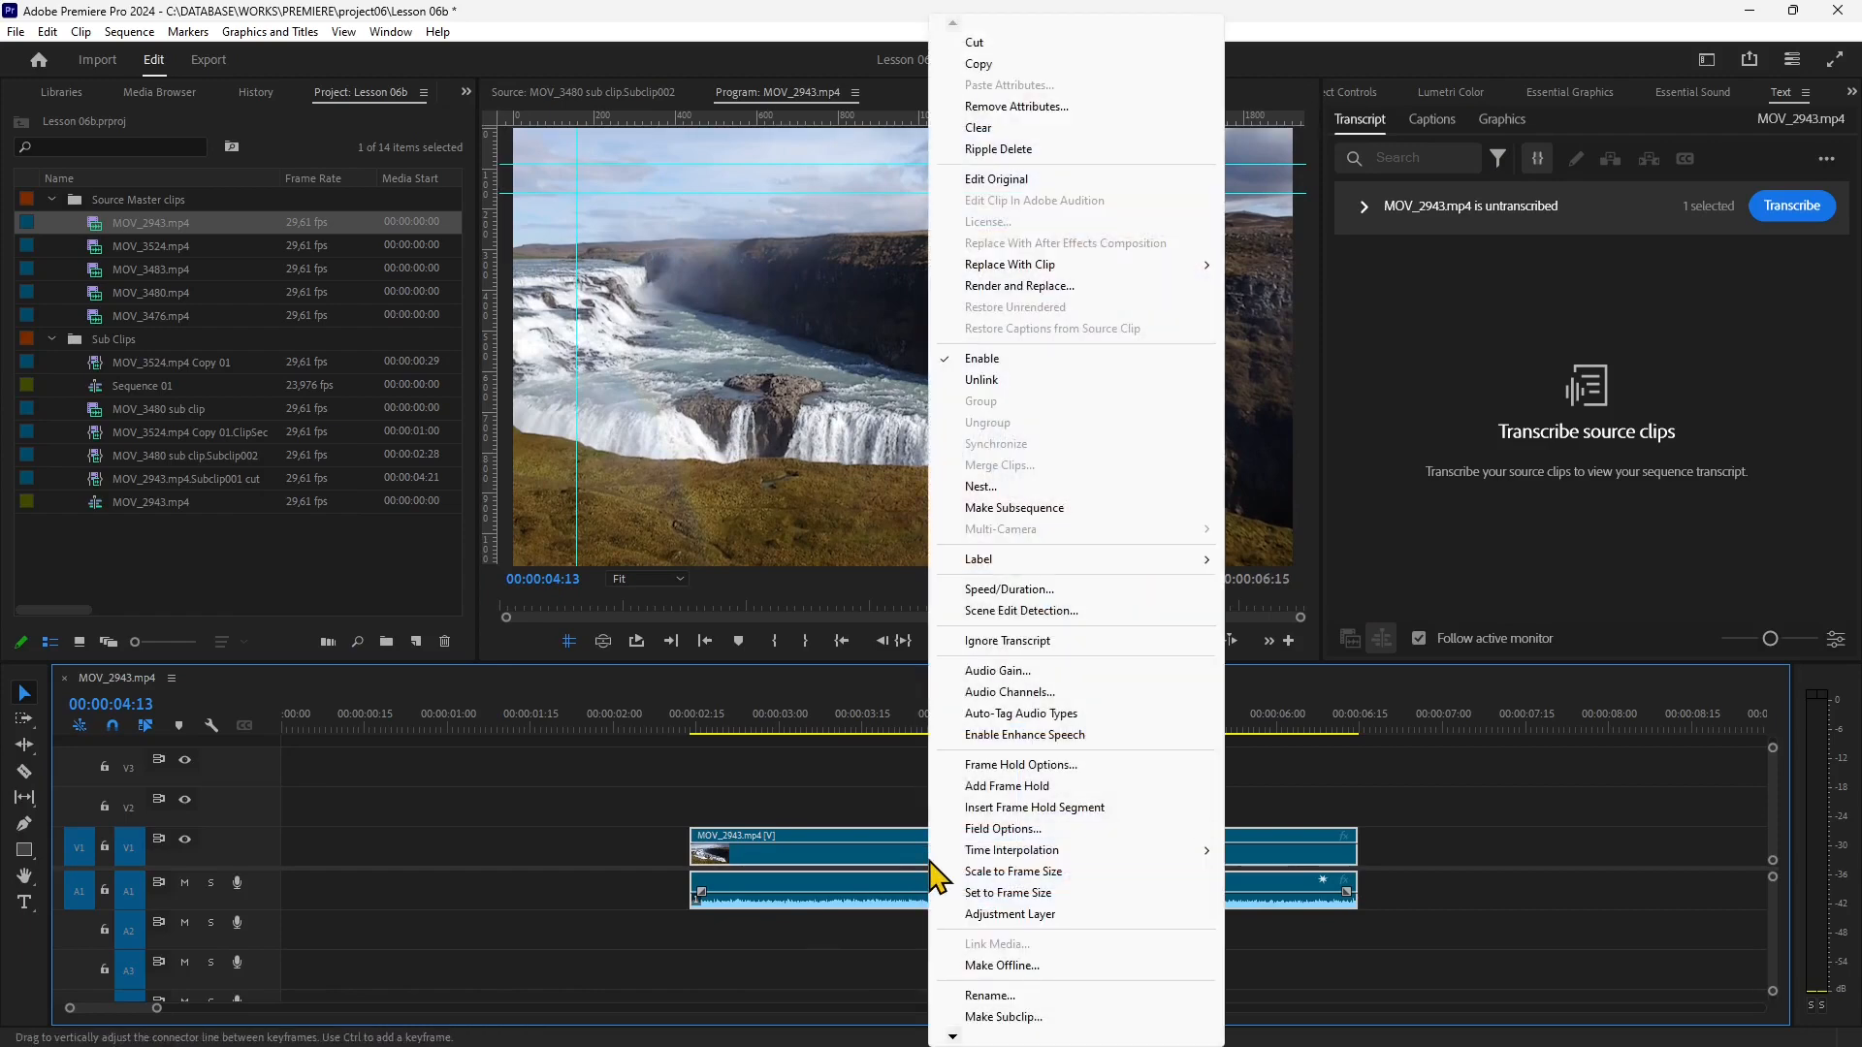
pyautogui.click(1011, 589)
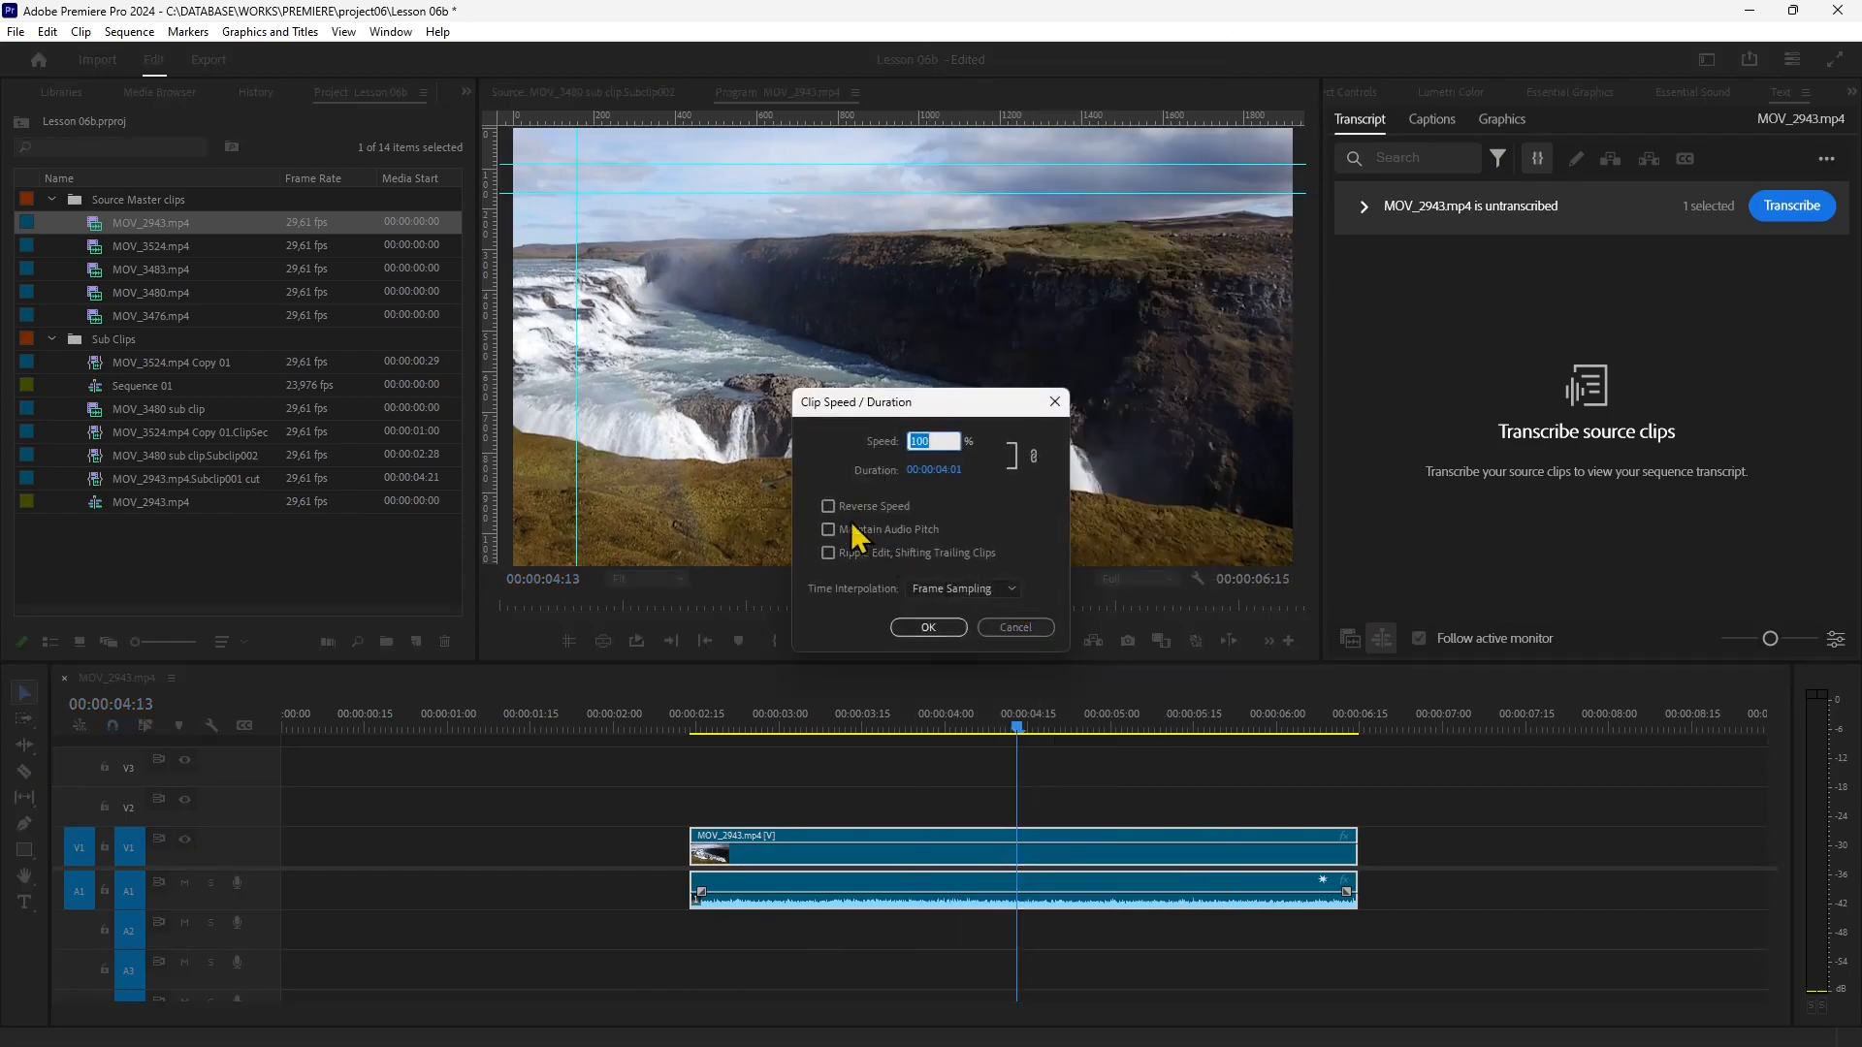
pyautogui.click(829, 506)
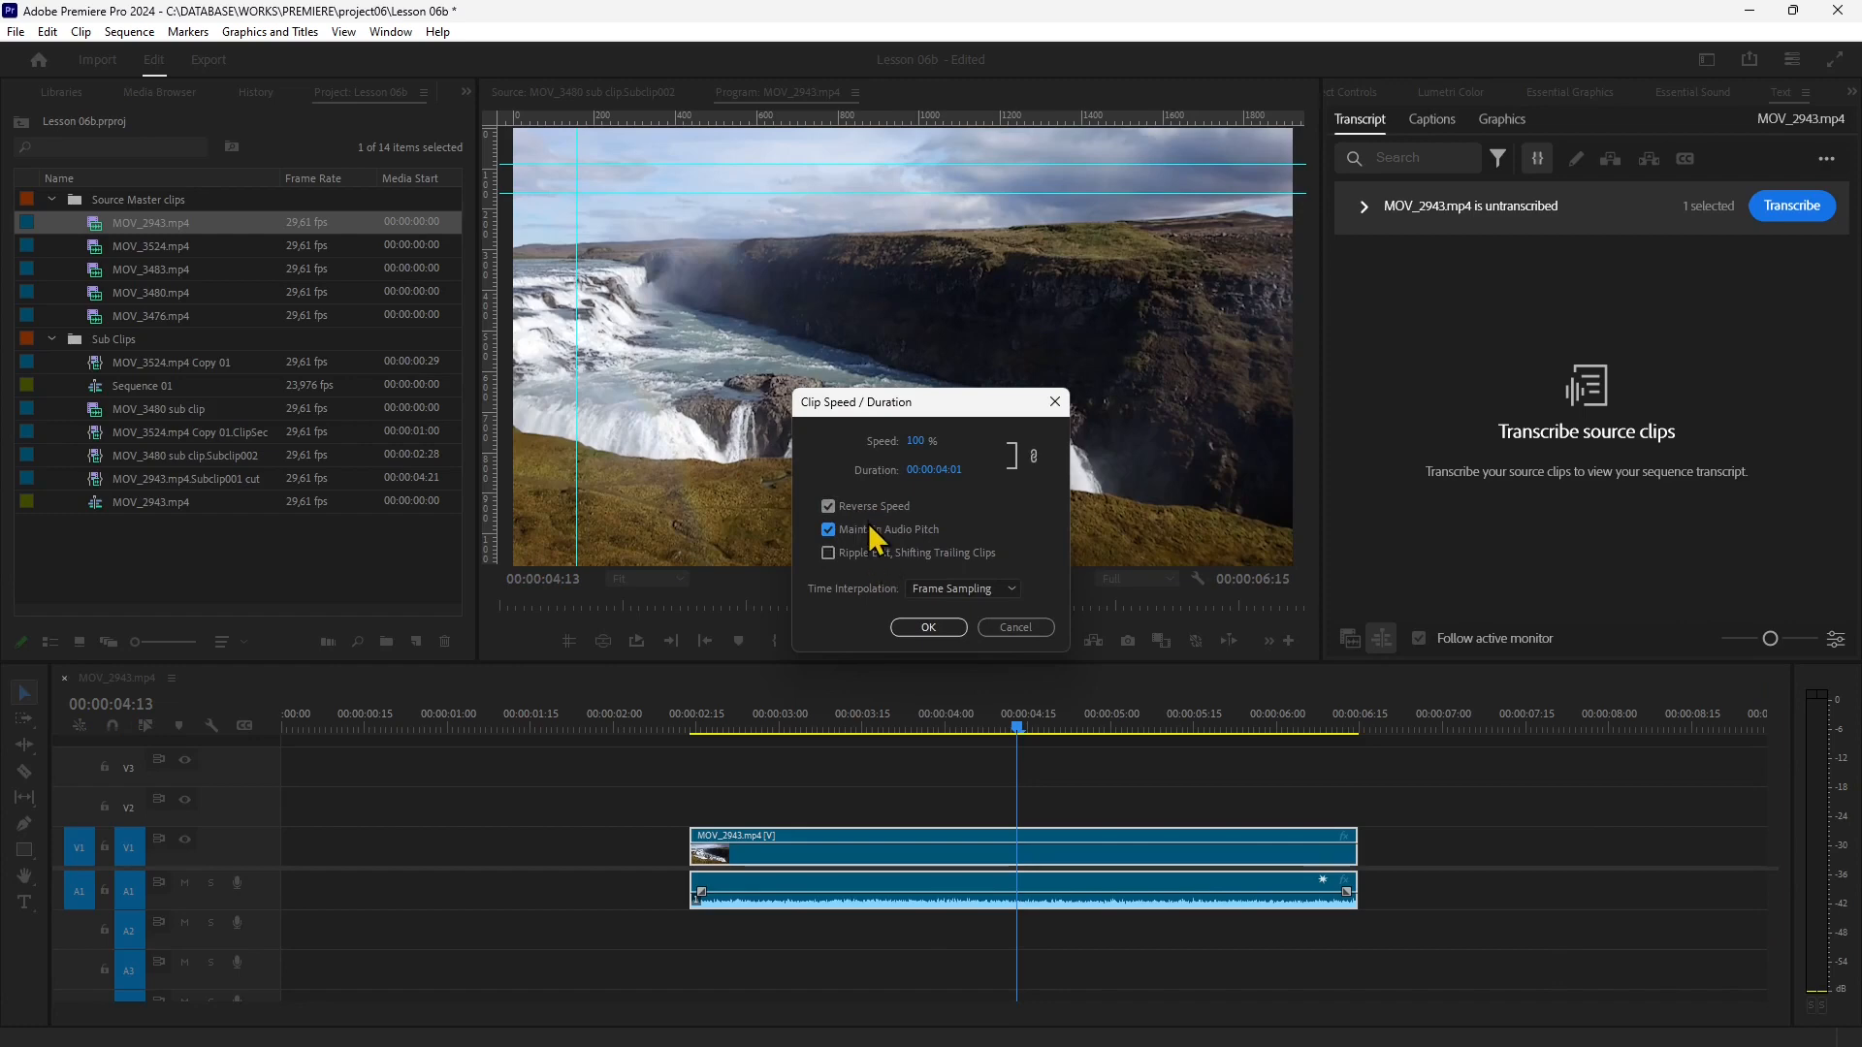
pyautogui.click(927, 629)
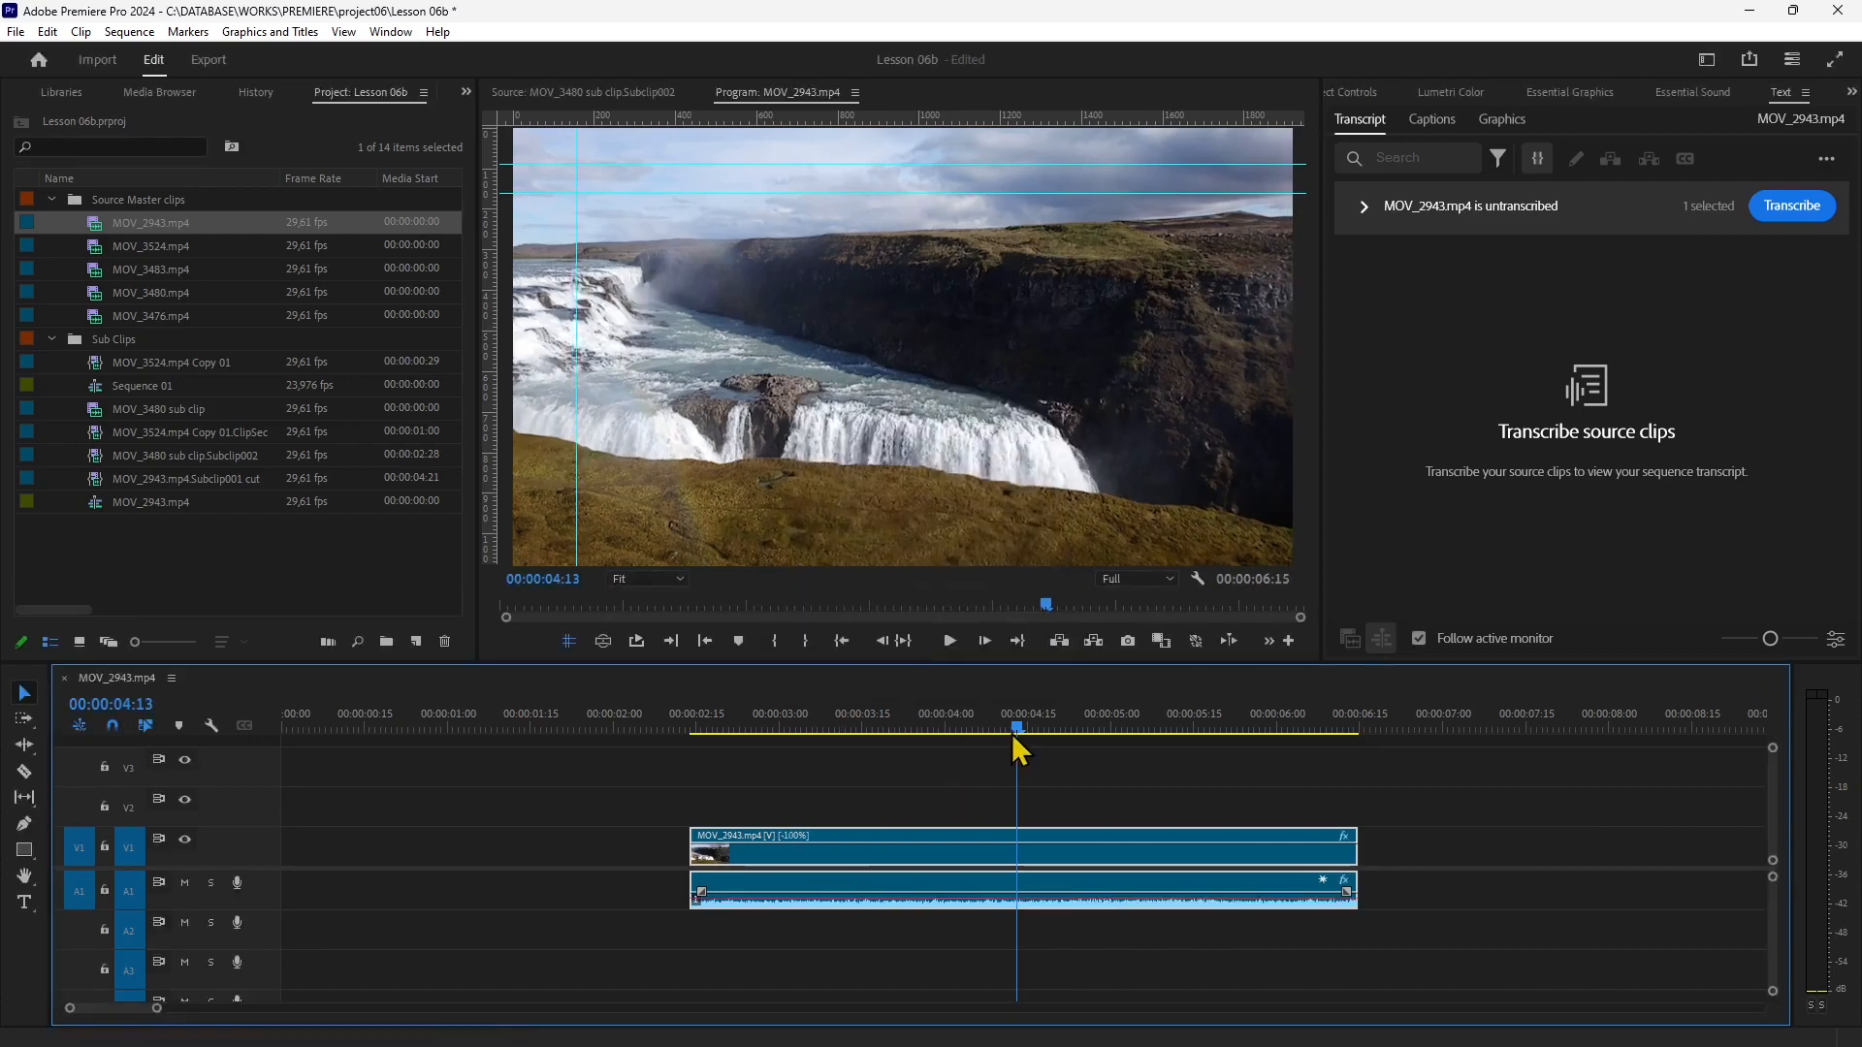
pyautogui.moveTo(1014, 733); pyautogui.dragTo(1005, 806)
# Enable Ripple Edit, Shifting Trailing Clips in the reversed clip's speed settings and move the clip earlier on V1.
pyautogui.rightClick(923, 861)
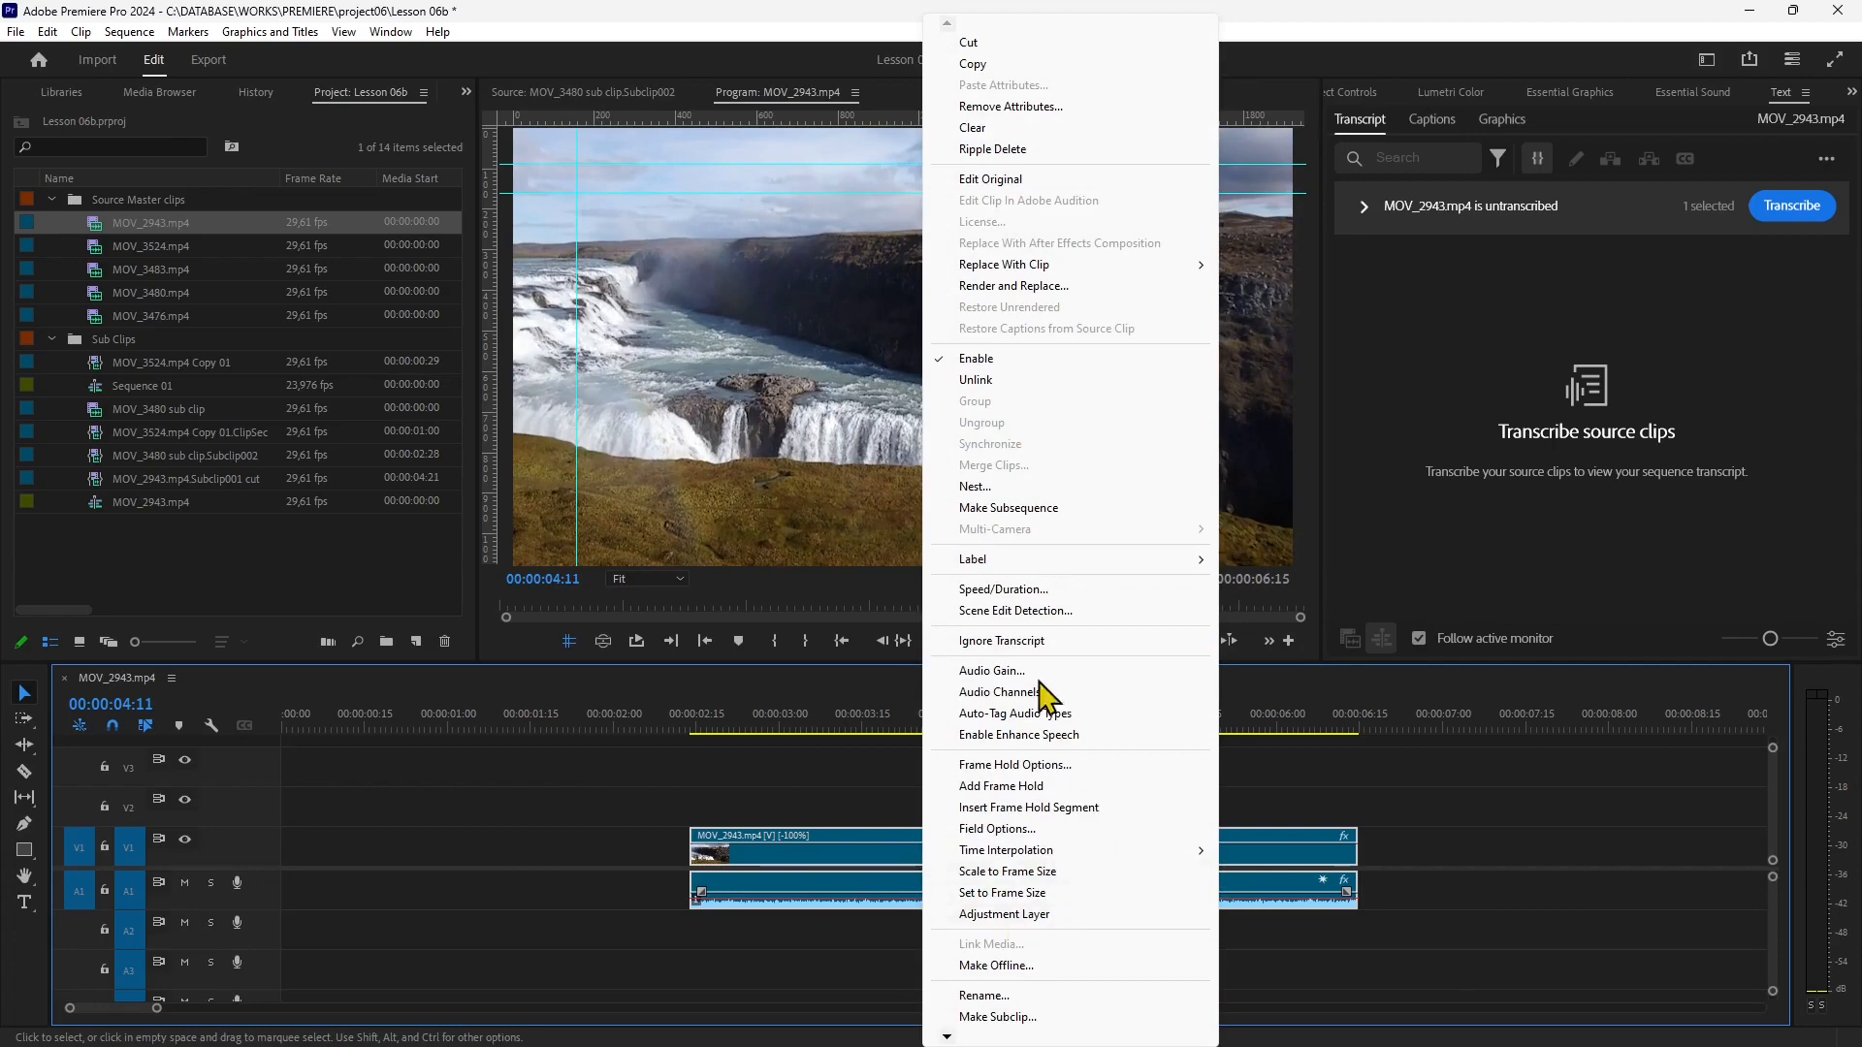
pyautogui.click(1005, 589)
pyautogui.click(828, 552)
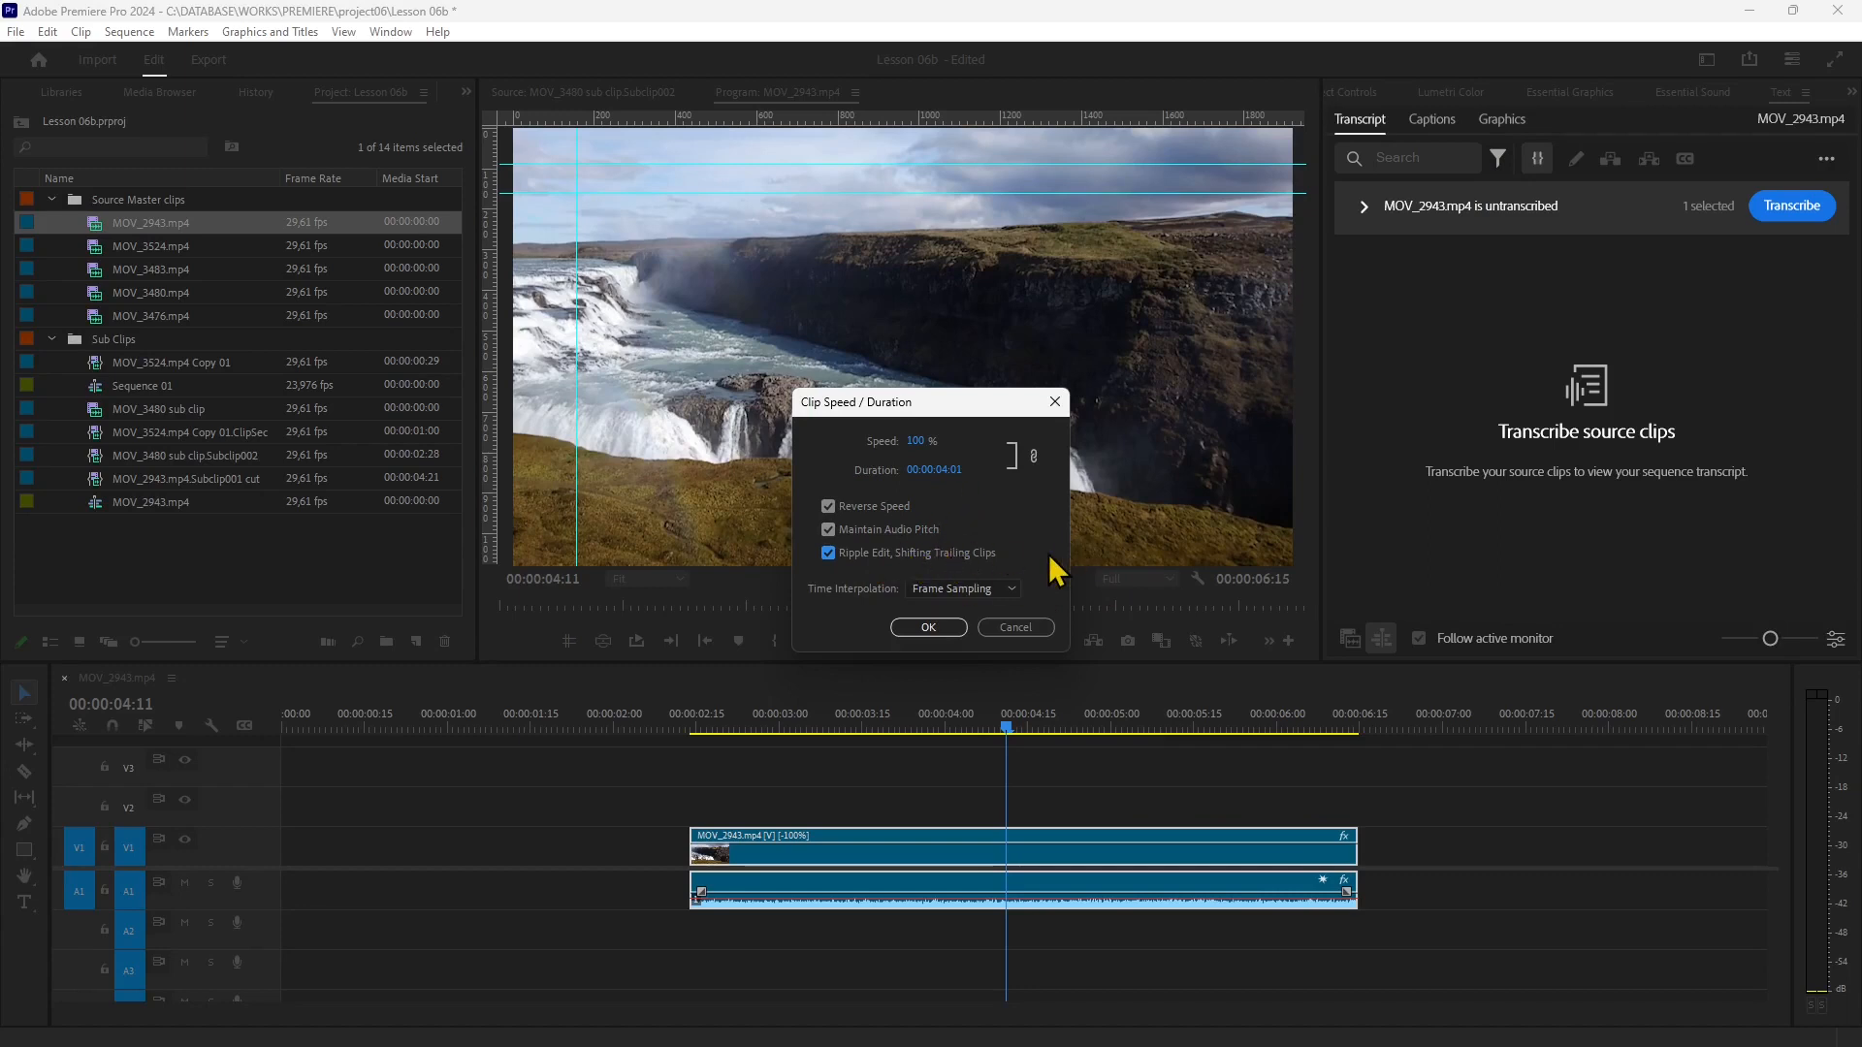
pyautogui.click(929, 628)
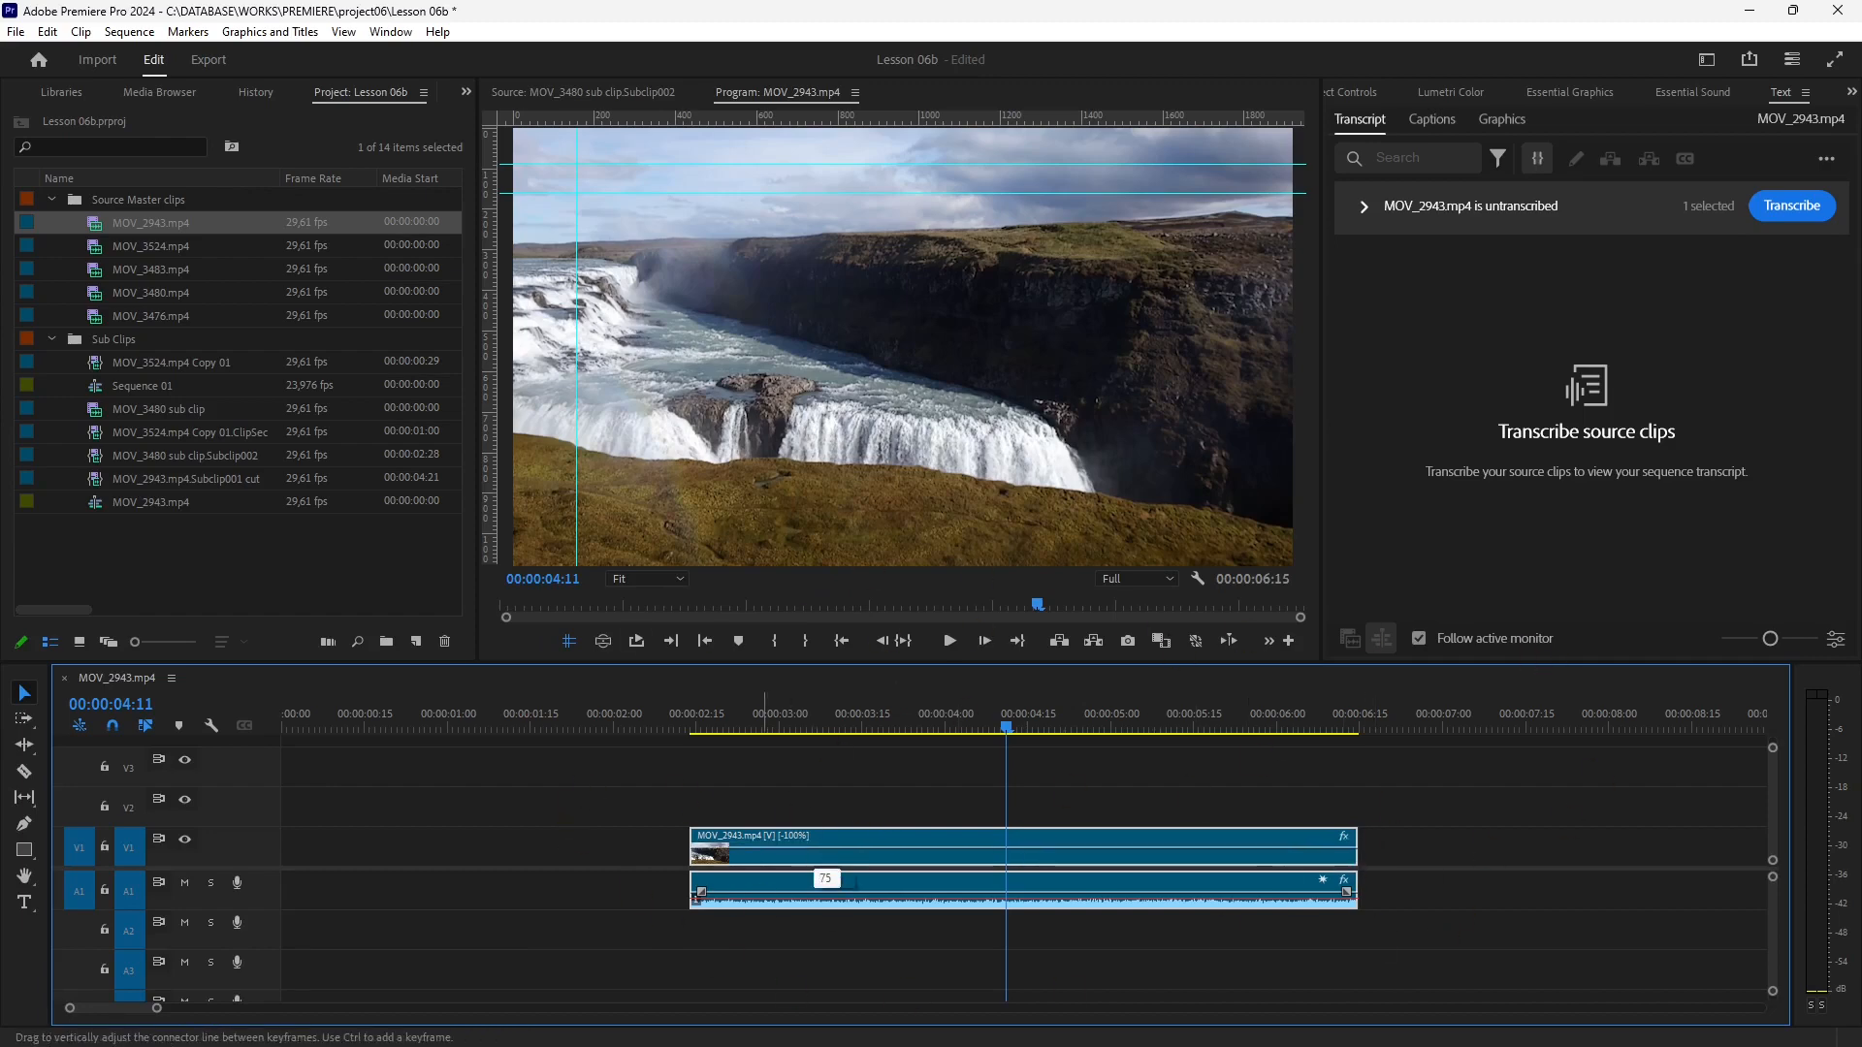
pyautogui.moveTo(873, 837); pyautogui.dragTo(613, 839)
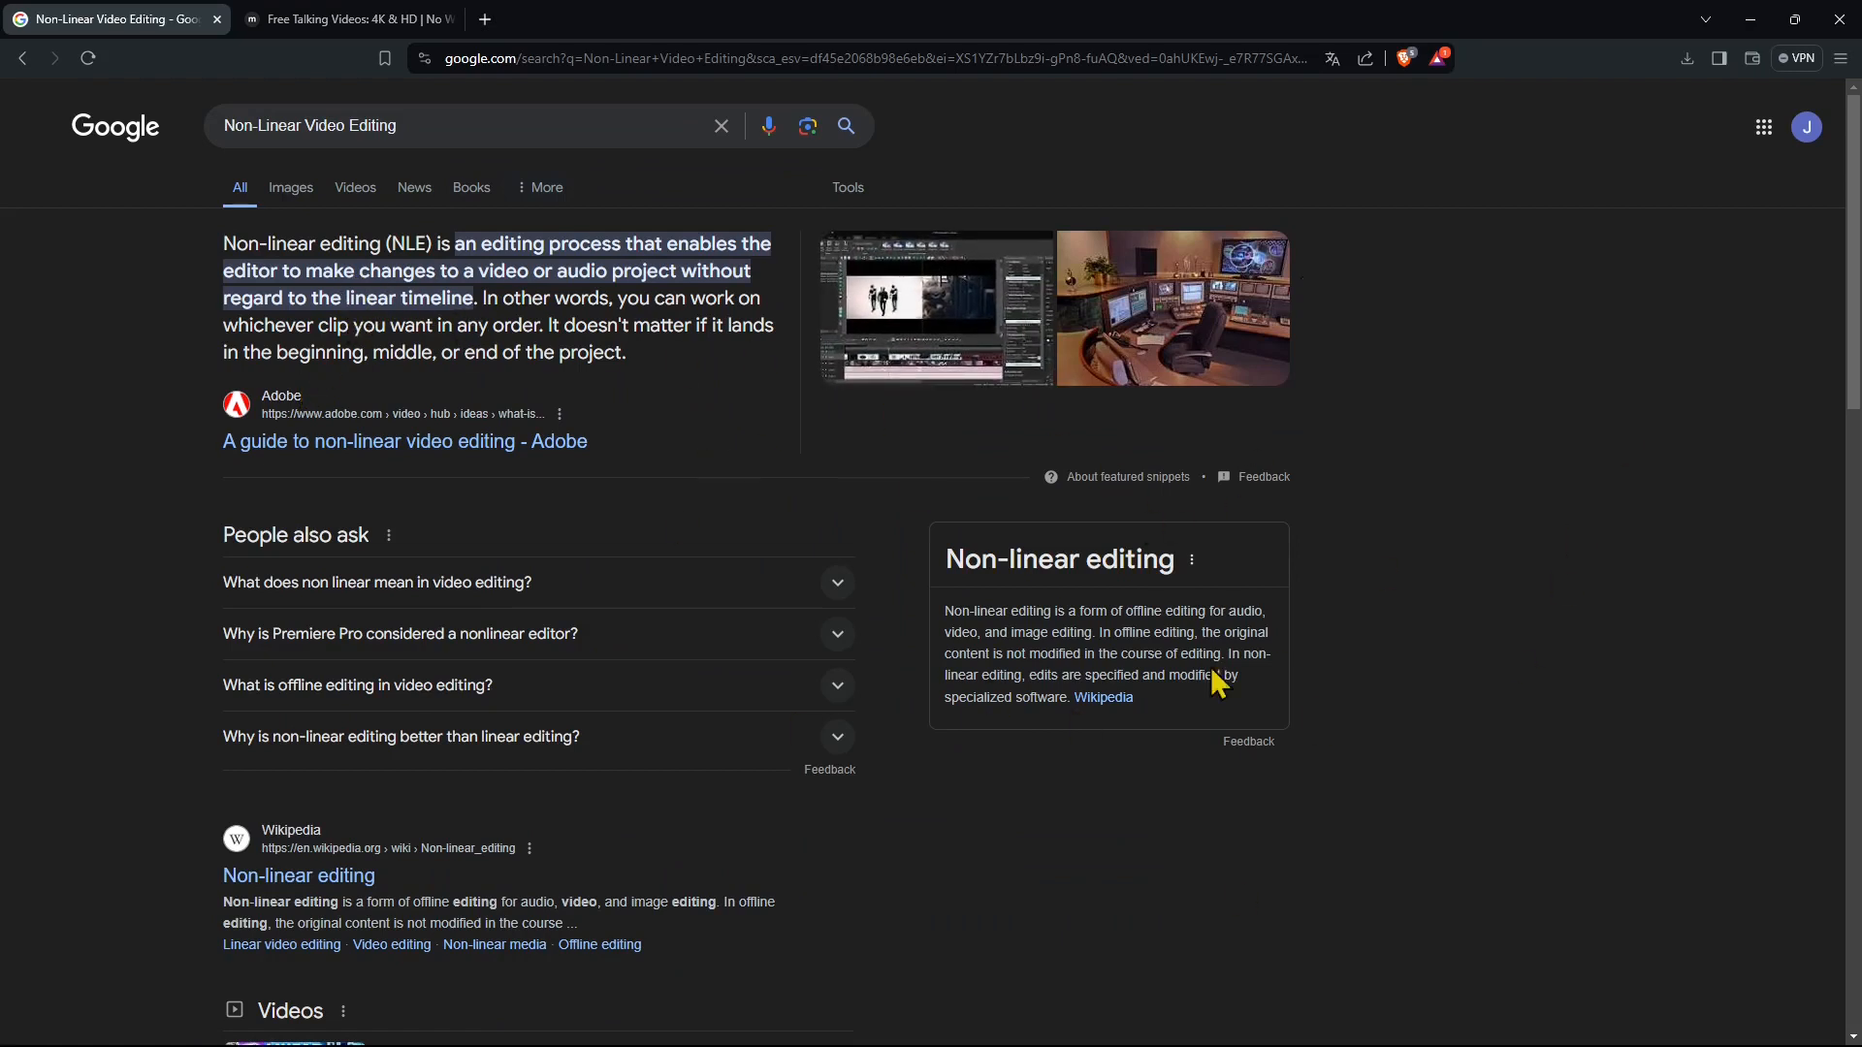
# Switch to the web browser, close the Non-Linear Video Editing search page and browse Mixkit's free Talking stock videos.
pyautogui.click(218, 19)
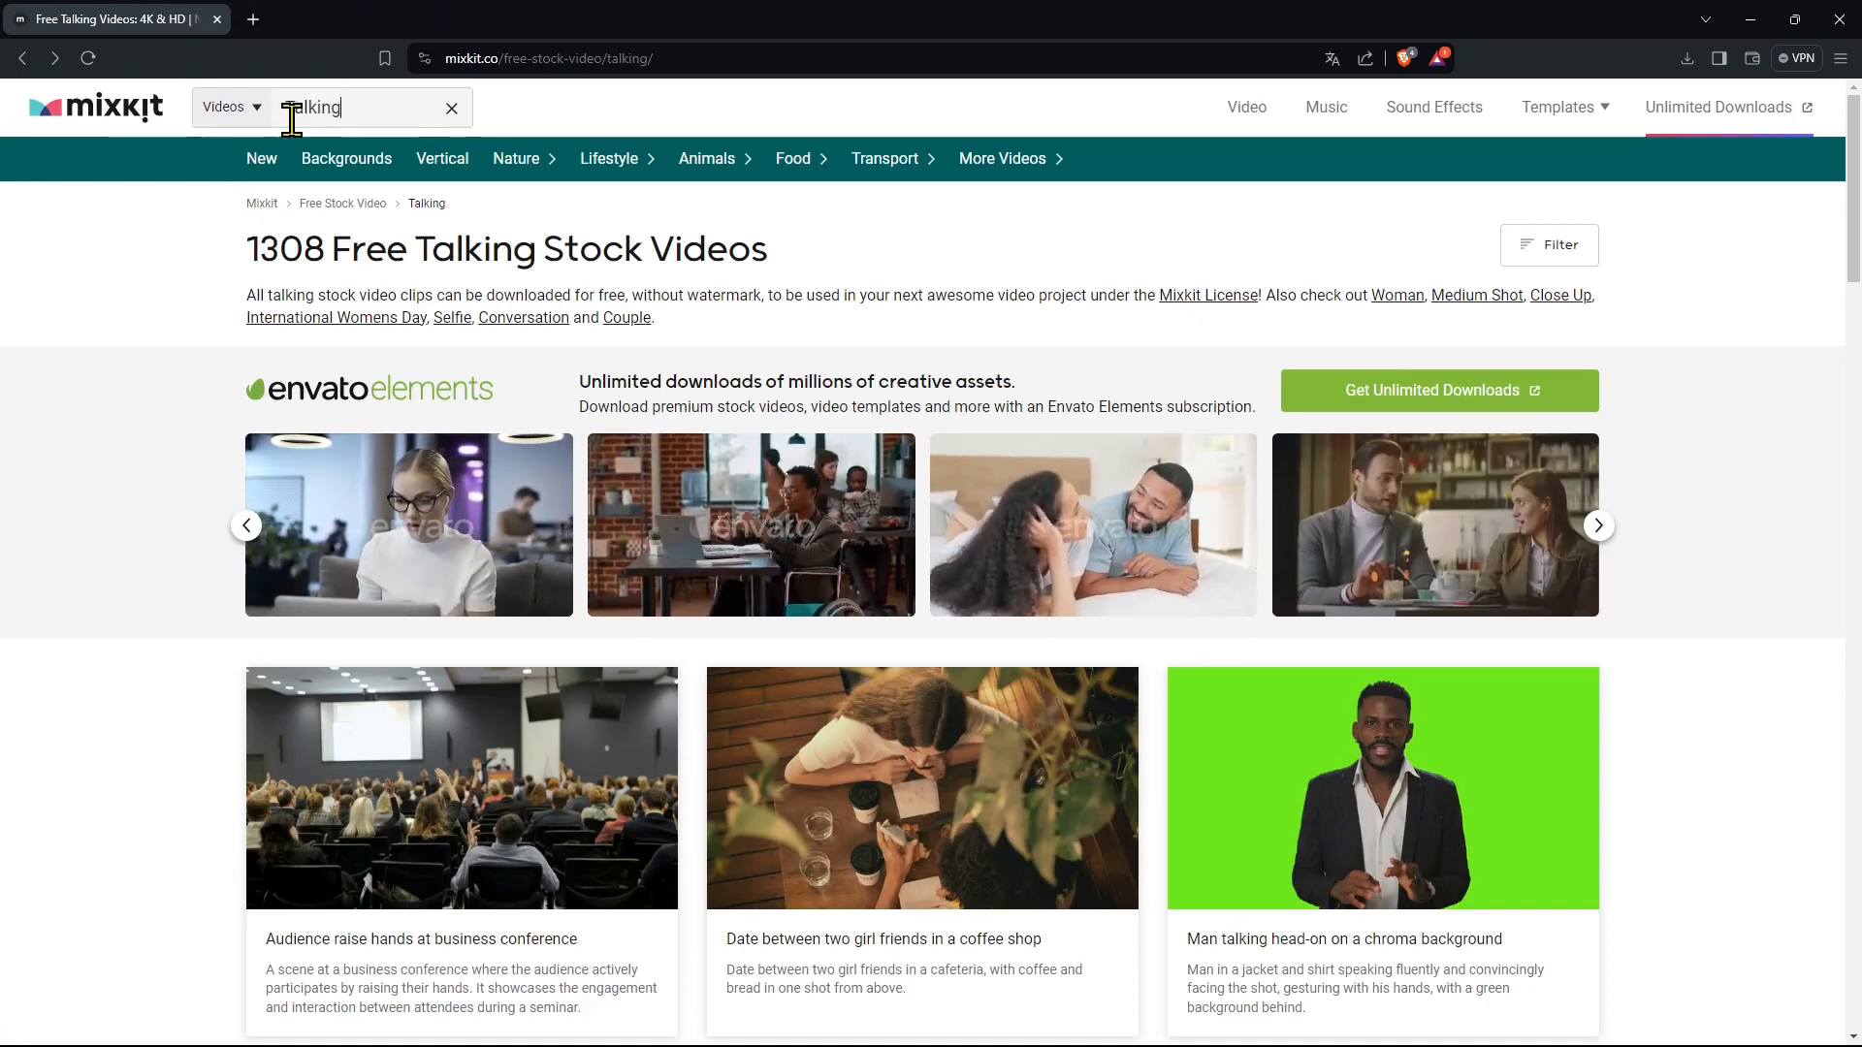
pyautogui.click(216, 112)
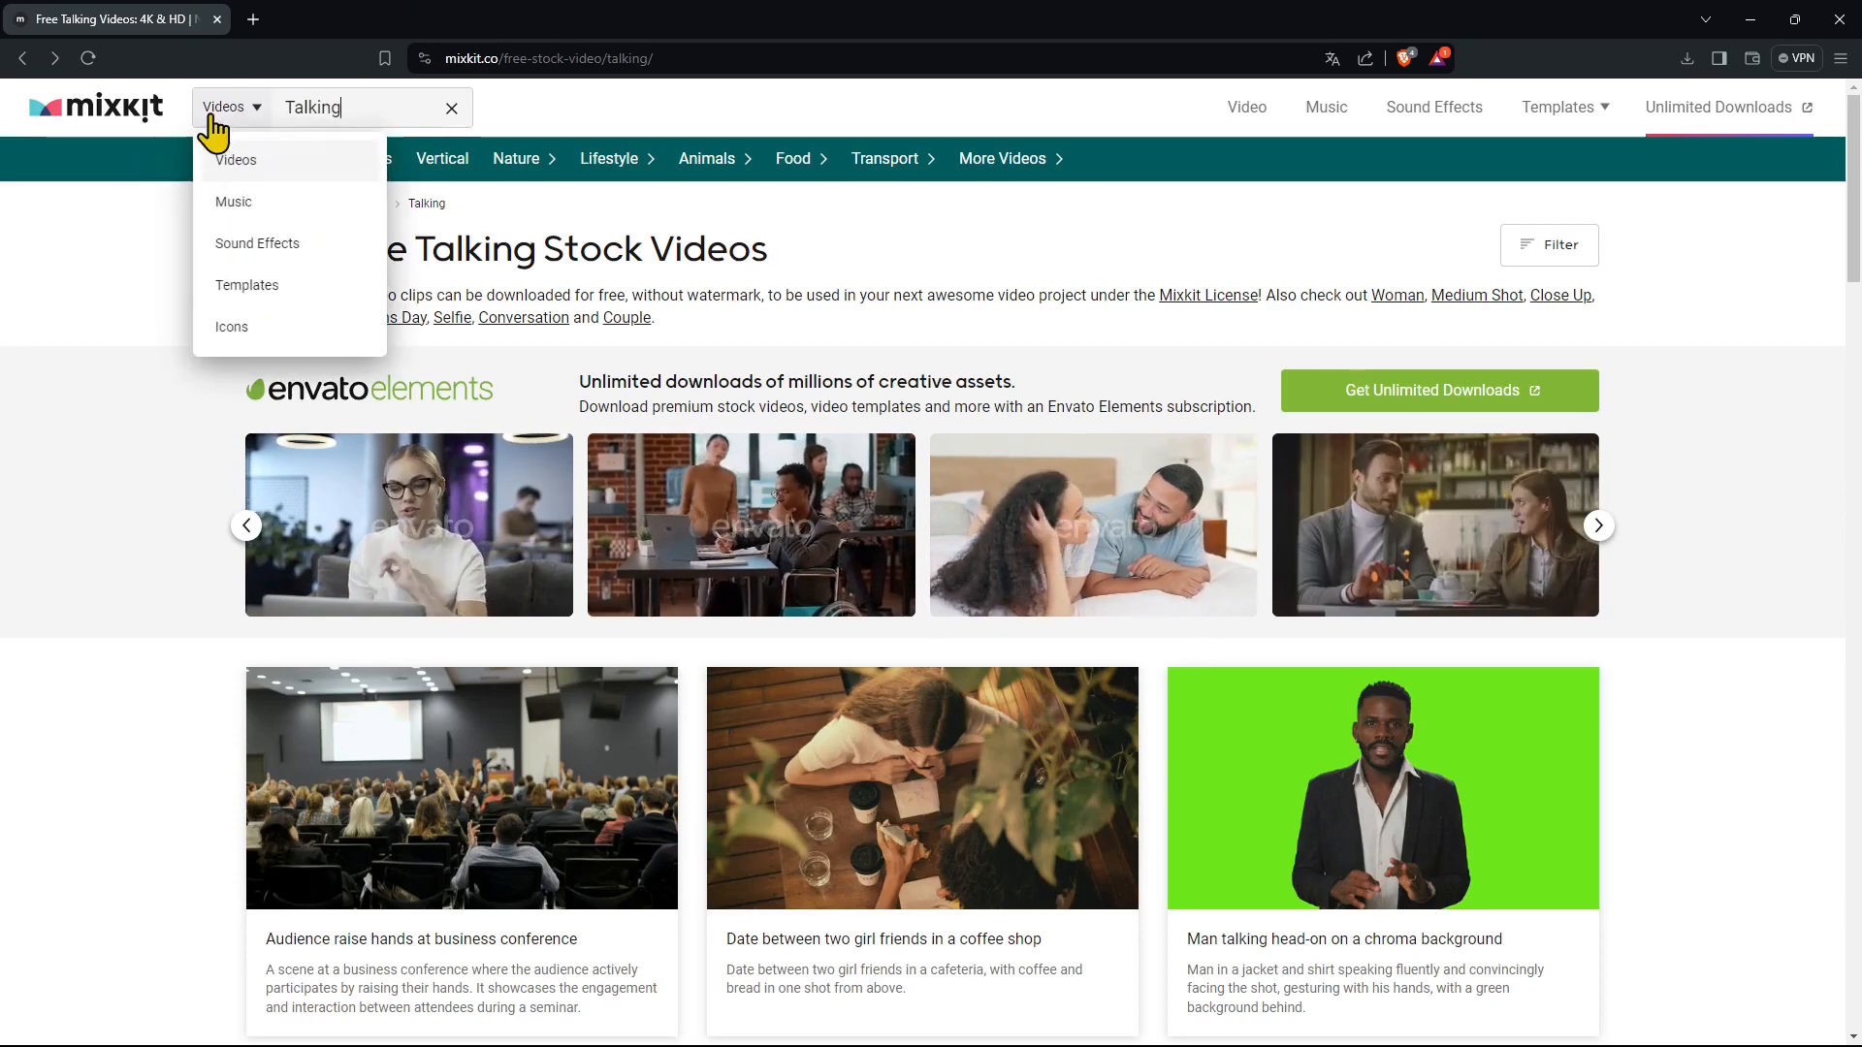
pyautogui.click(216, 163)
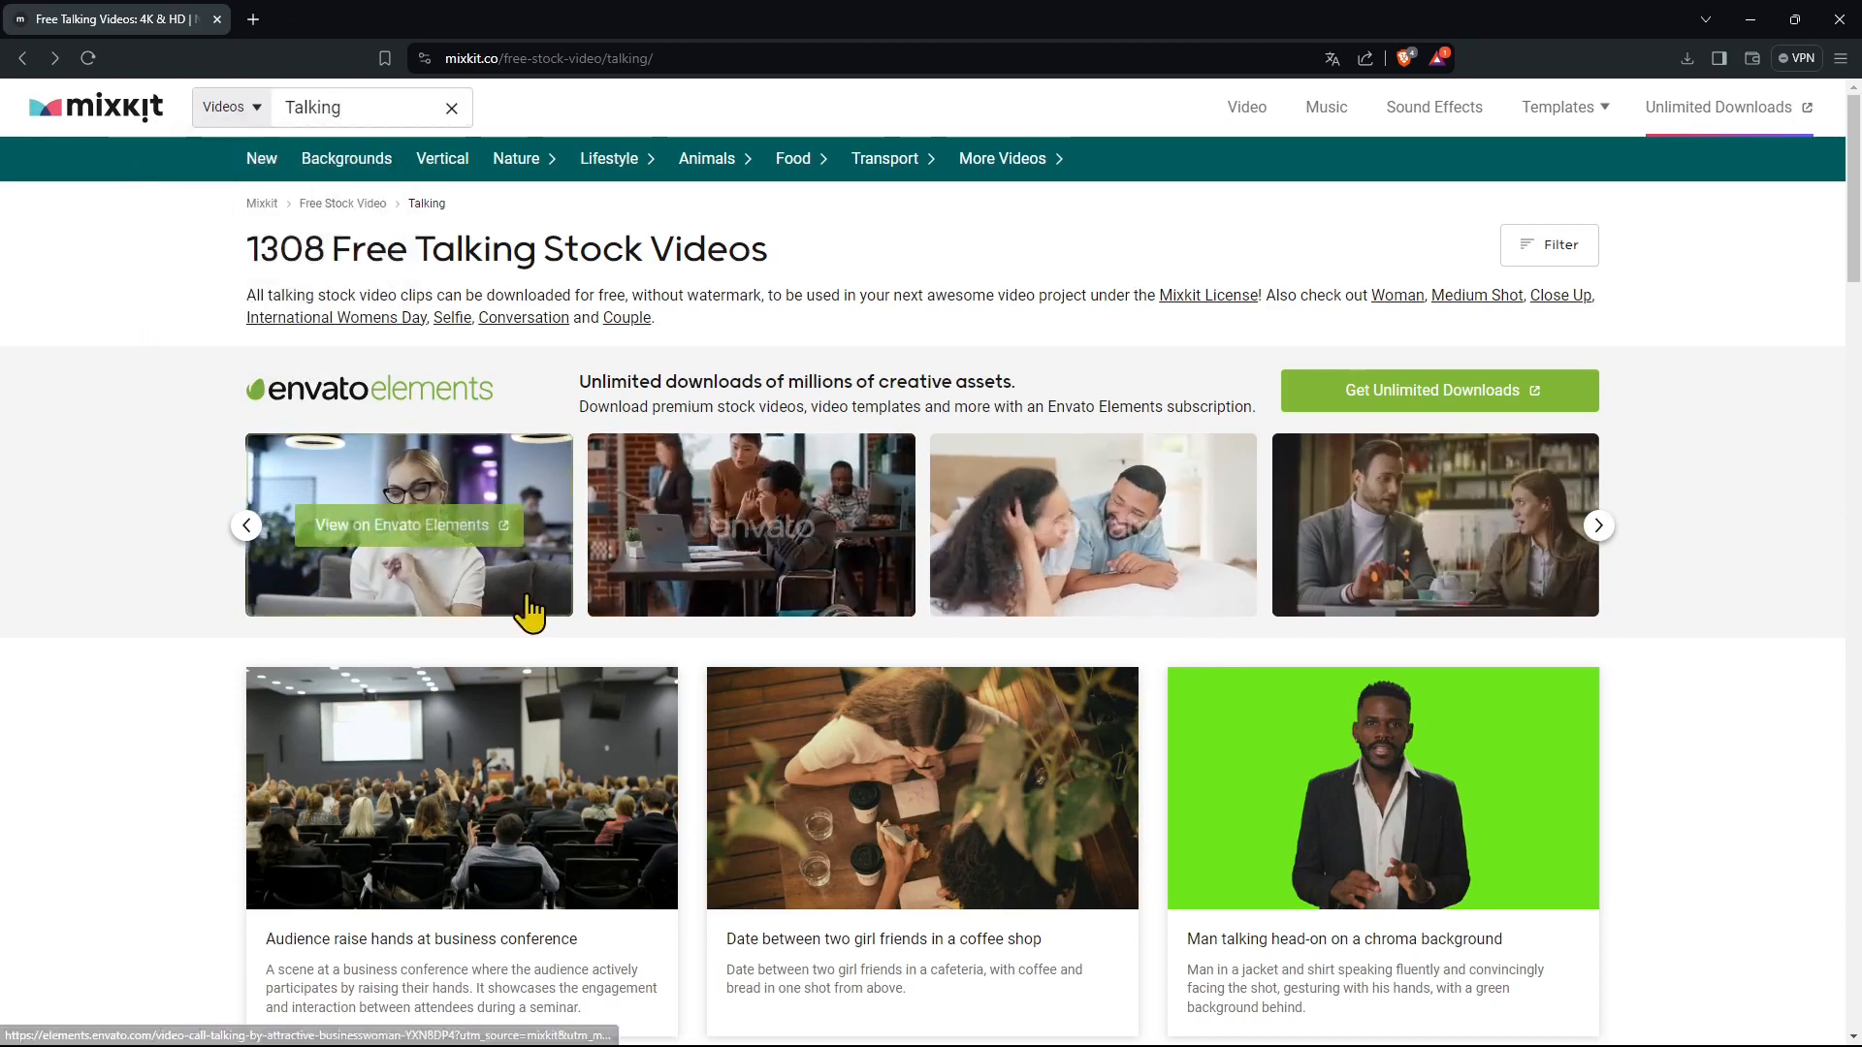
pyautogui.scroll(-3, 708, 706)
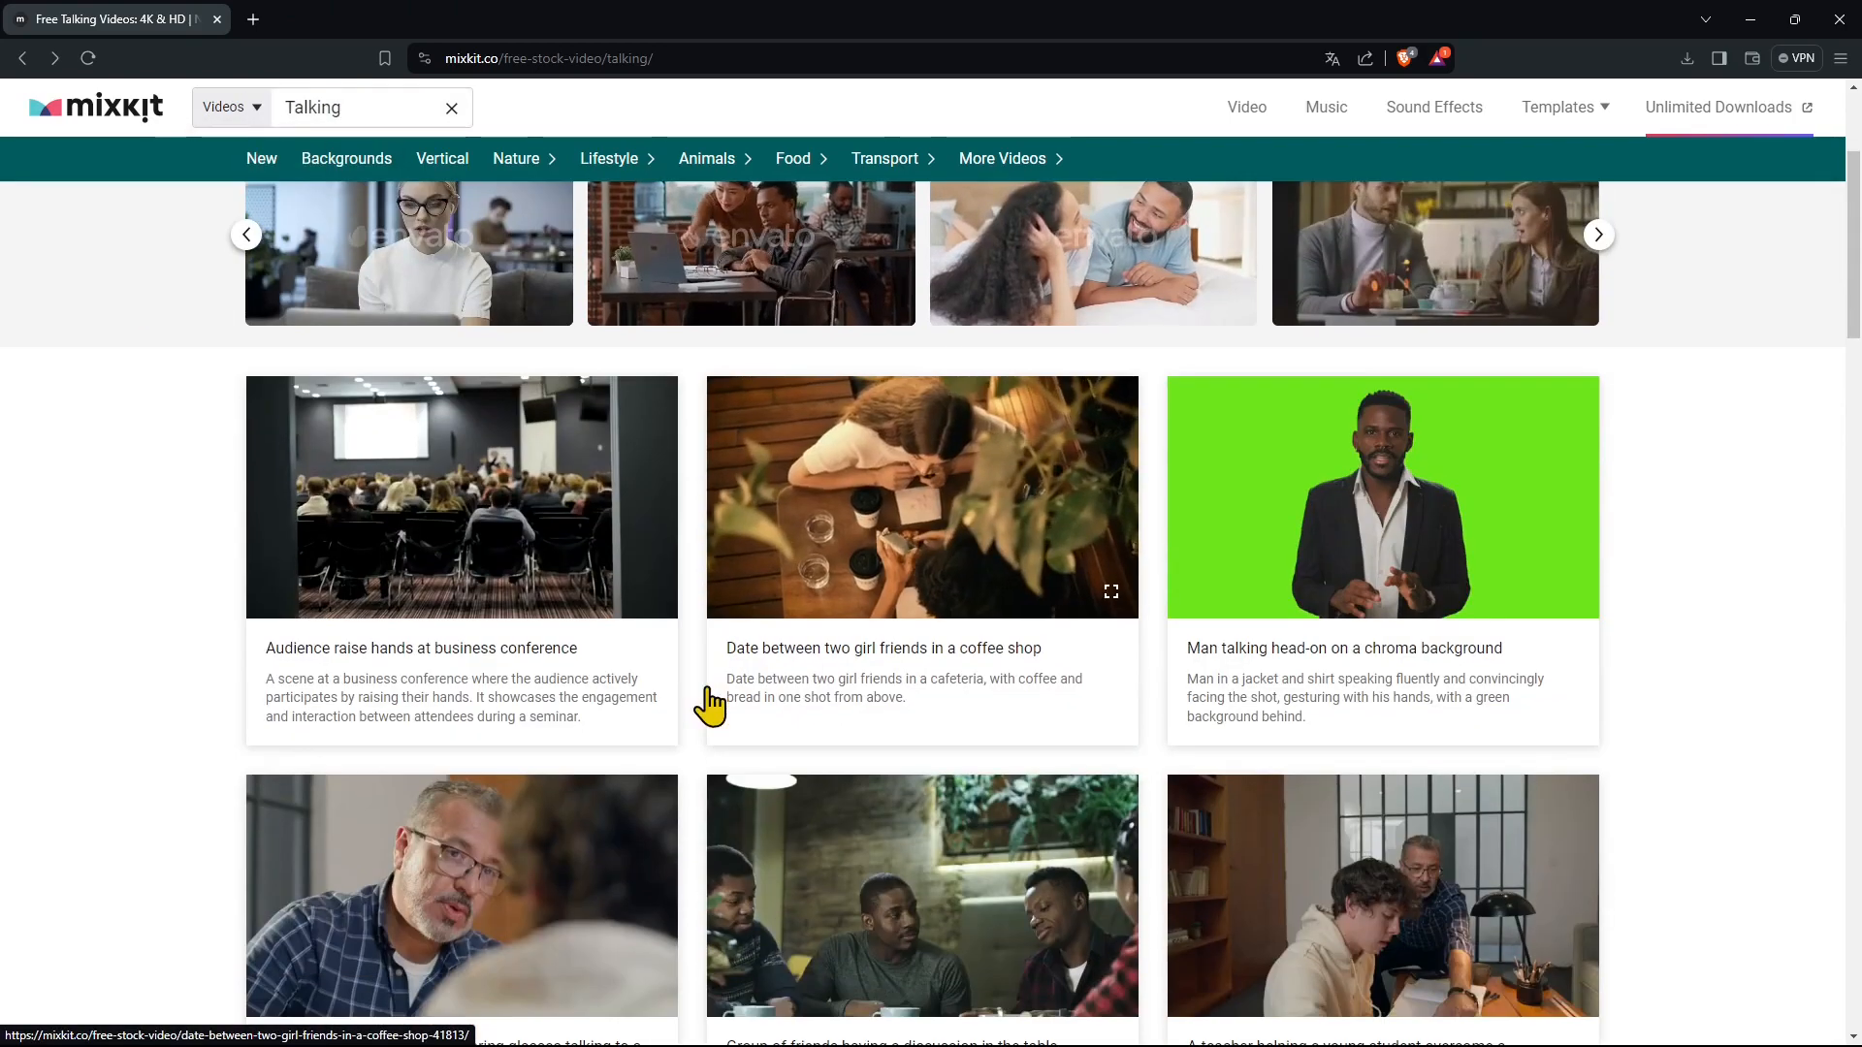
pyautogui.scroll(-4, 708, 706)
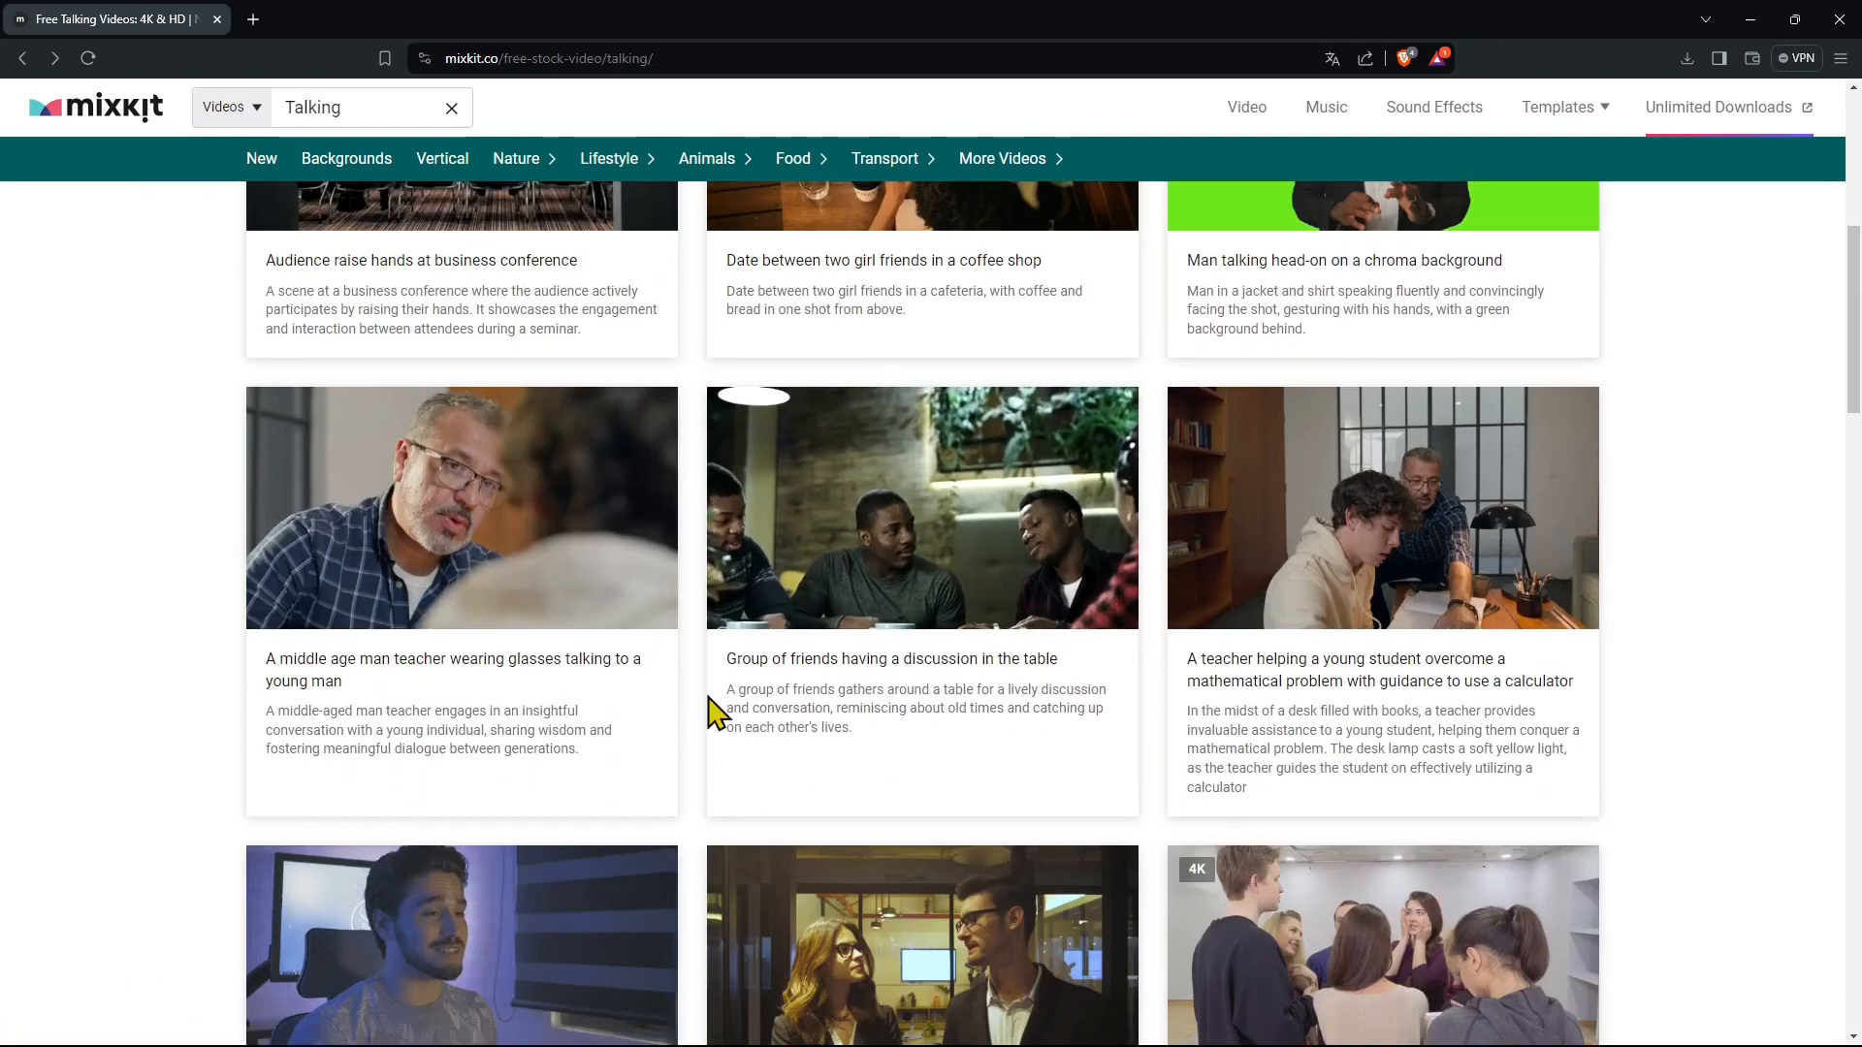
pyautogui.scroll(-4, 708, 716)
pyautogui.scroll(-5, 708, 718)
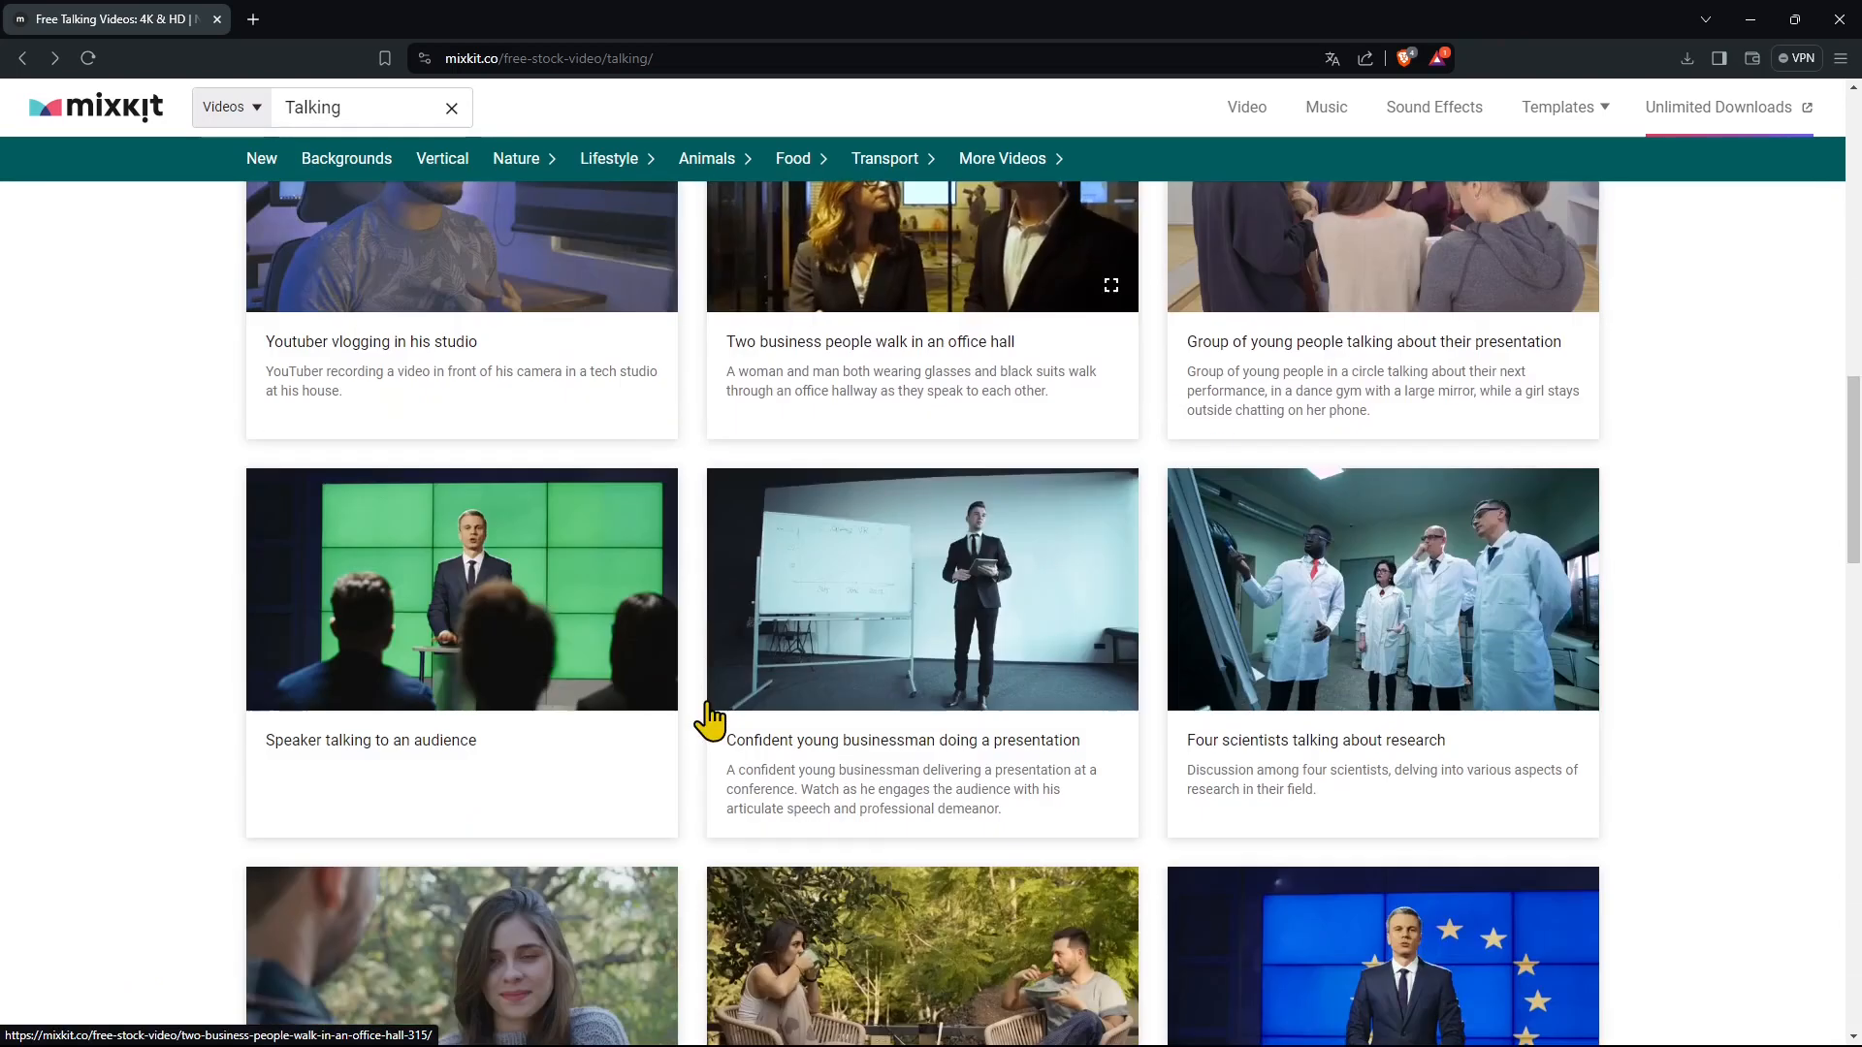
pyautogui.scroll(-5, 709, 718)
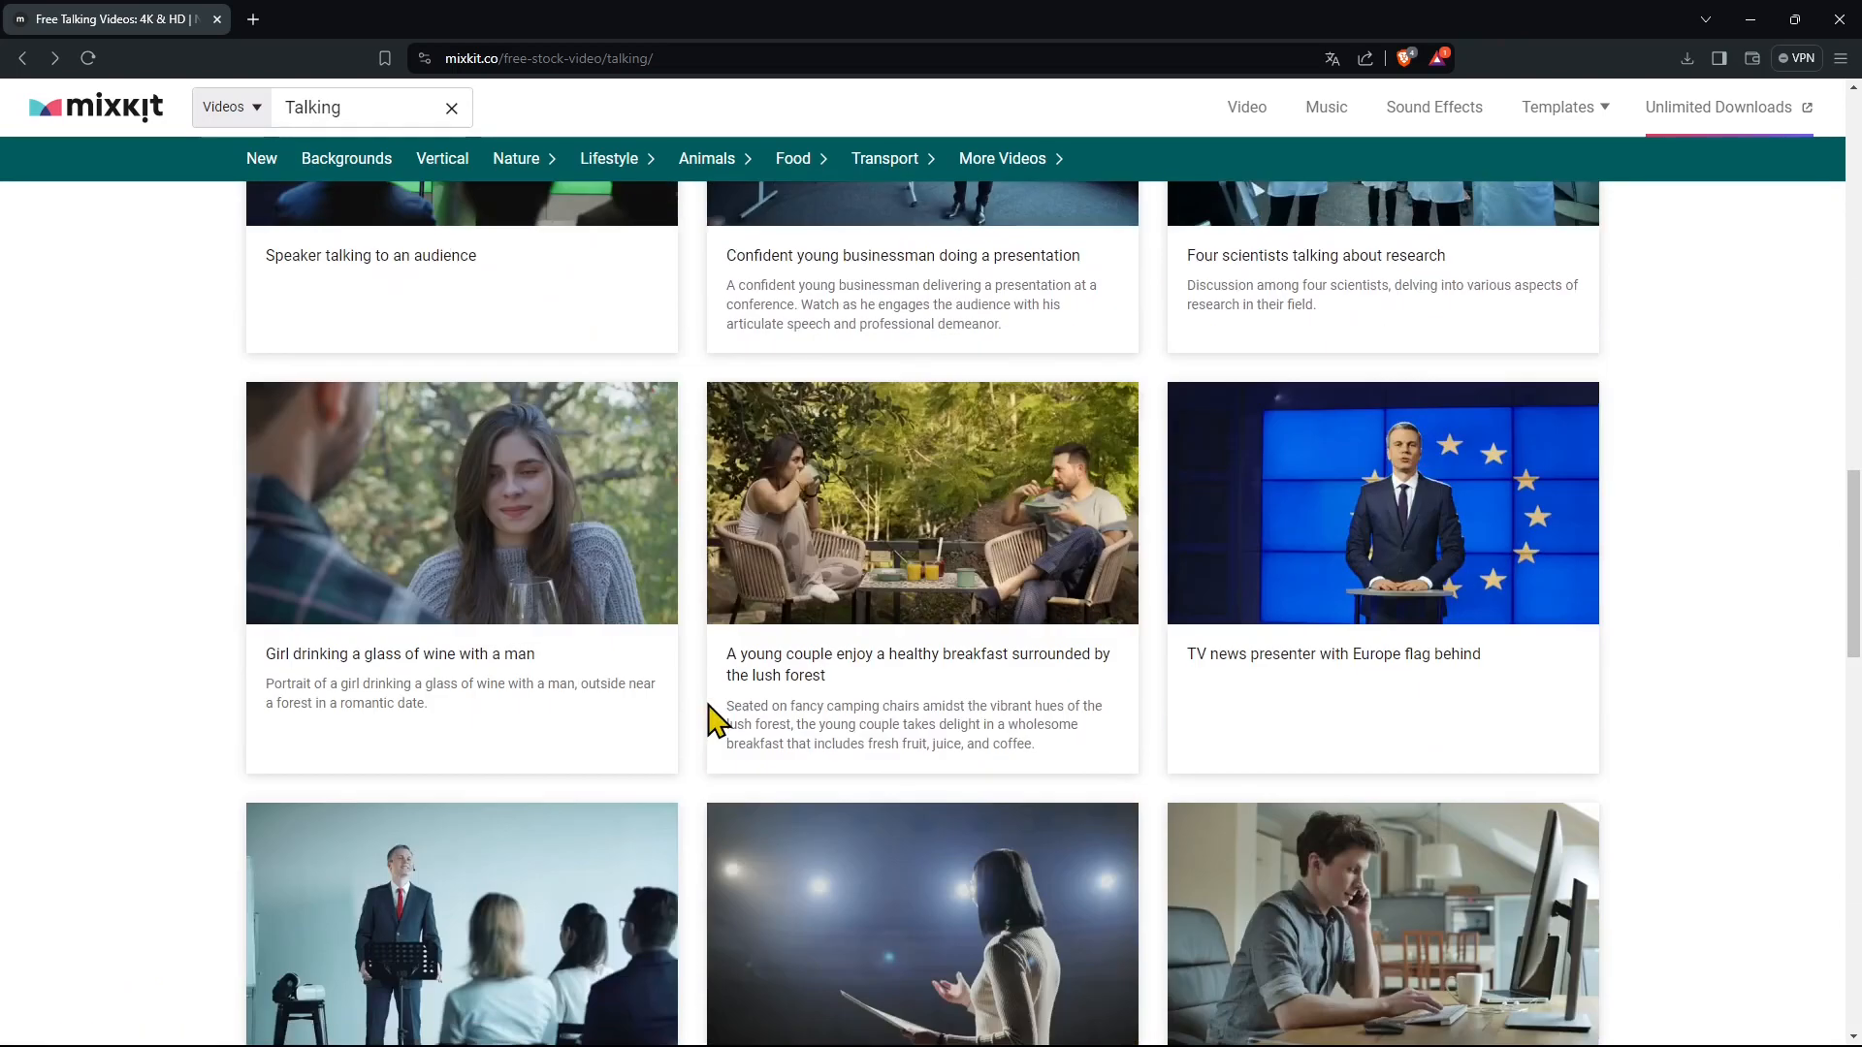
pyautogui.scroll(-8, 715, 720)
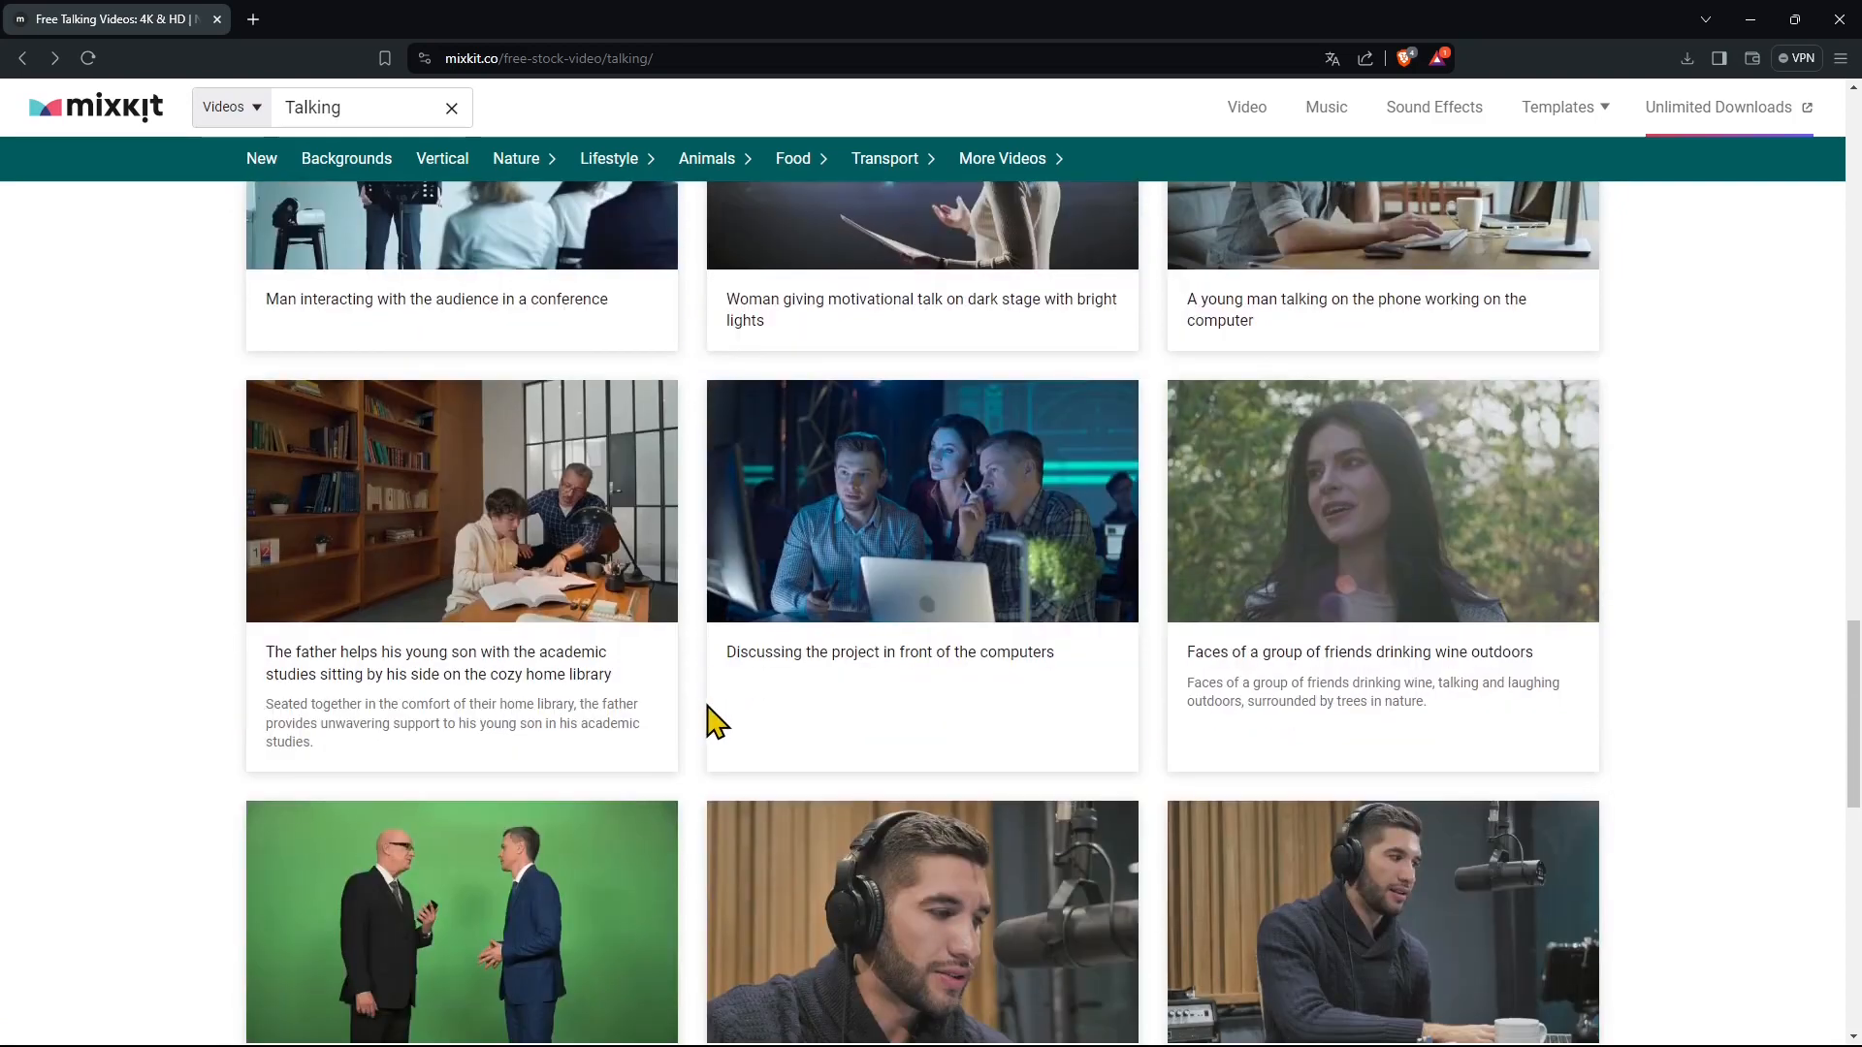
pyautogui.scroll(-4, 715, 719)
pyautogui.scroll(3, 1230, 540)
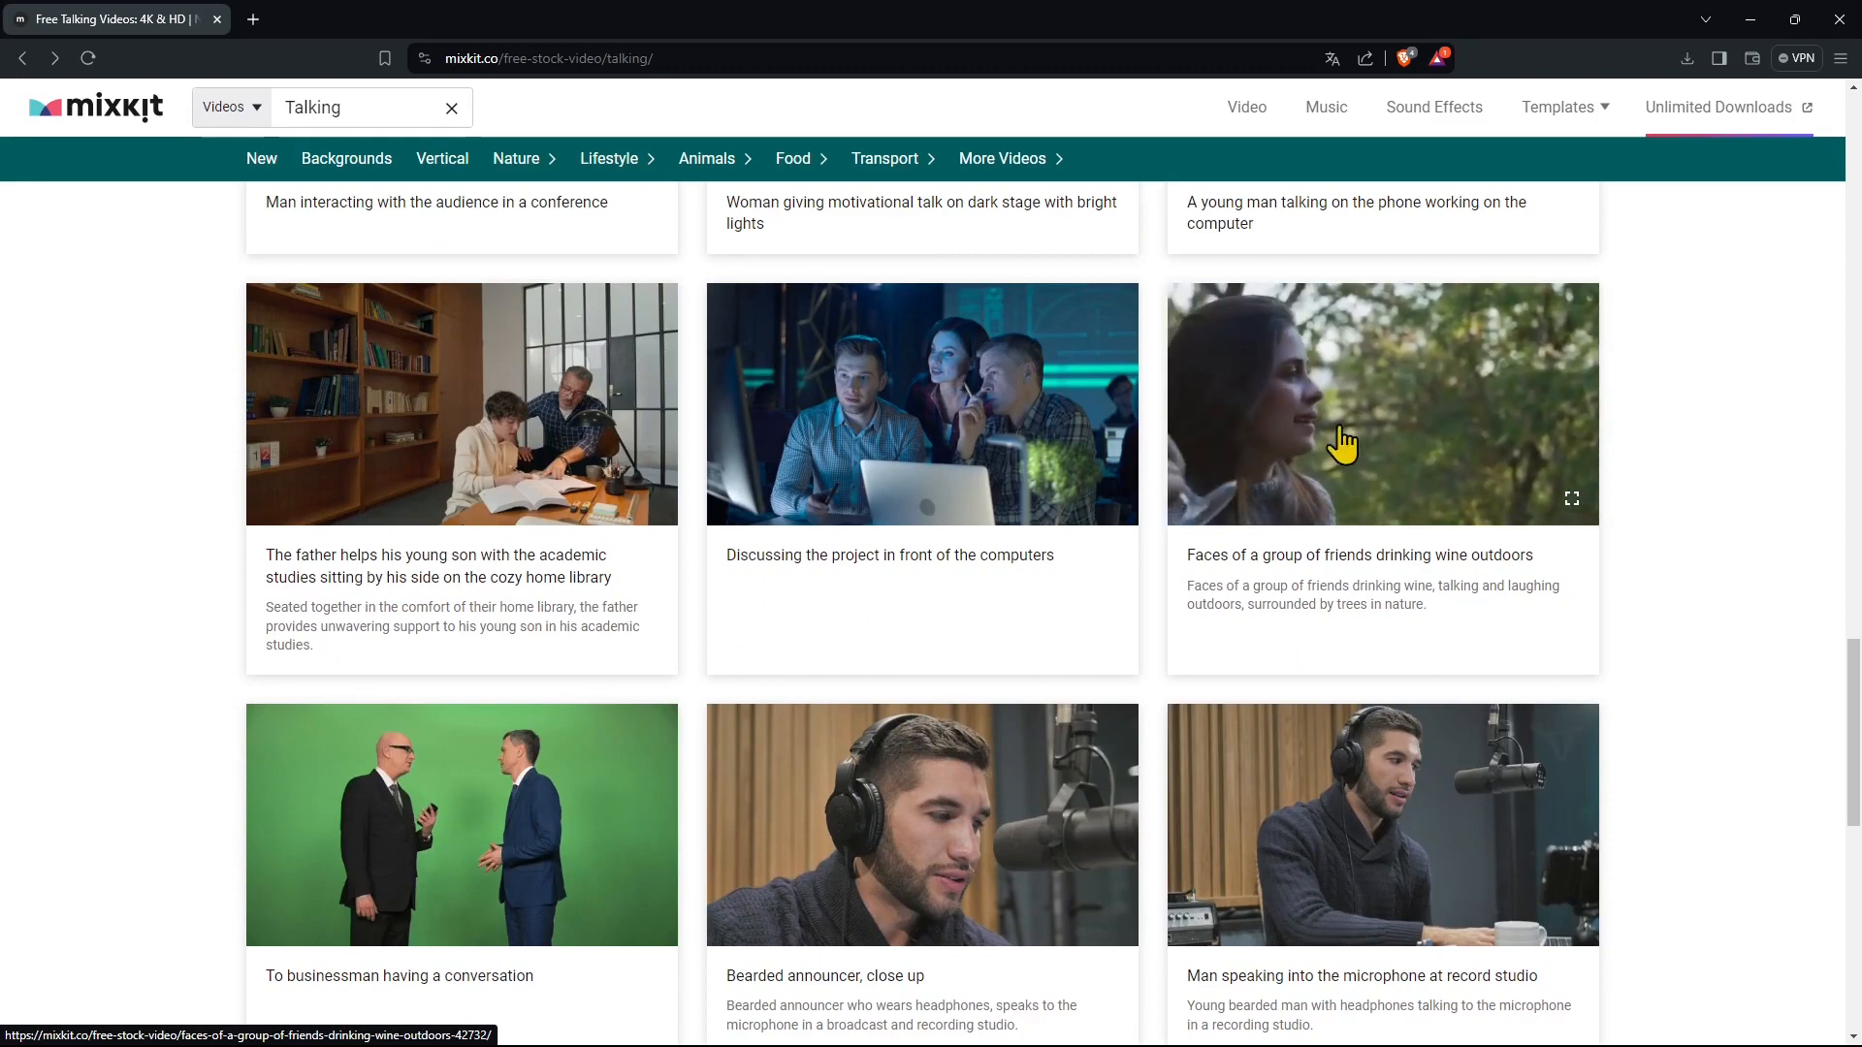
# Download "Faces of a group of friends drinking wine outdoors" from Mixkit as HD Ready 1080x720 into the Mixkit folder and close the browser.
pyautogui.click(1394, 436)
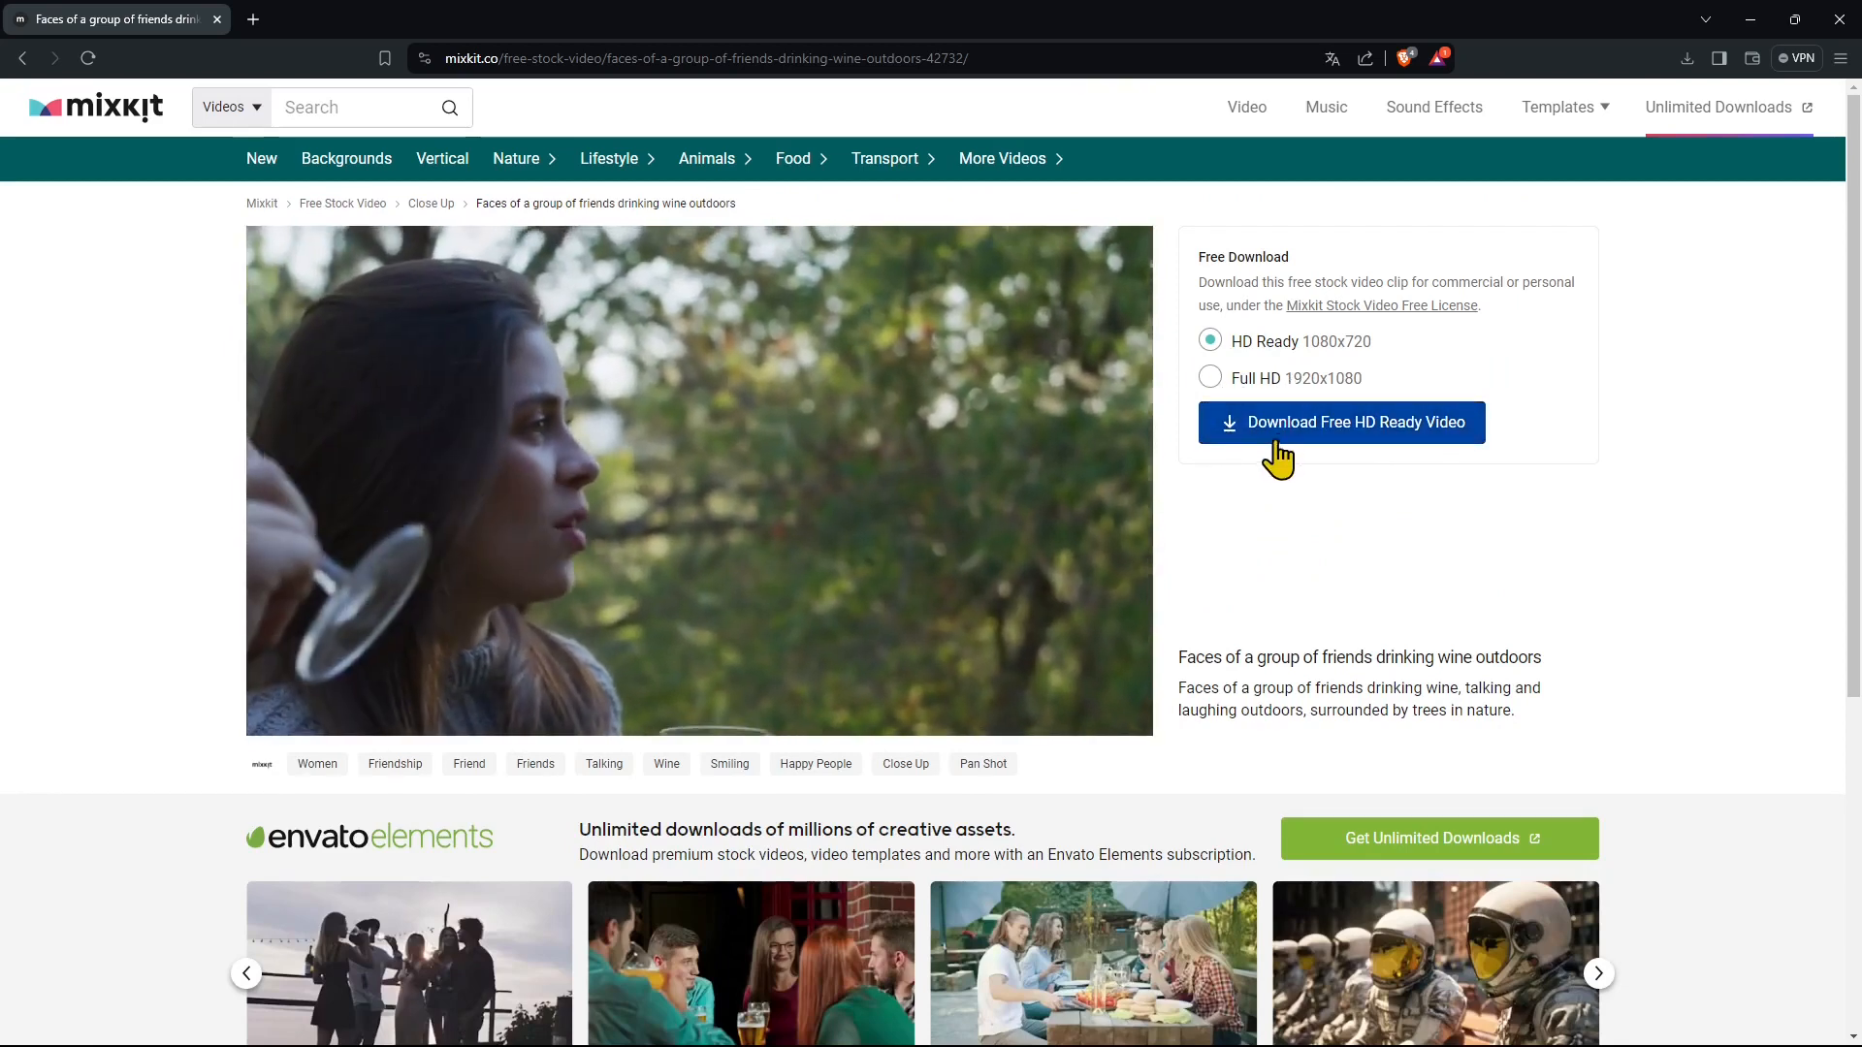
pyautogui.click(1276, 443)
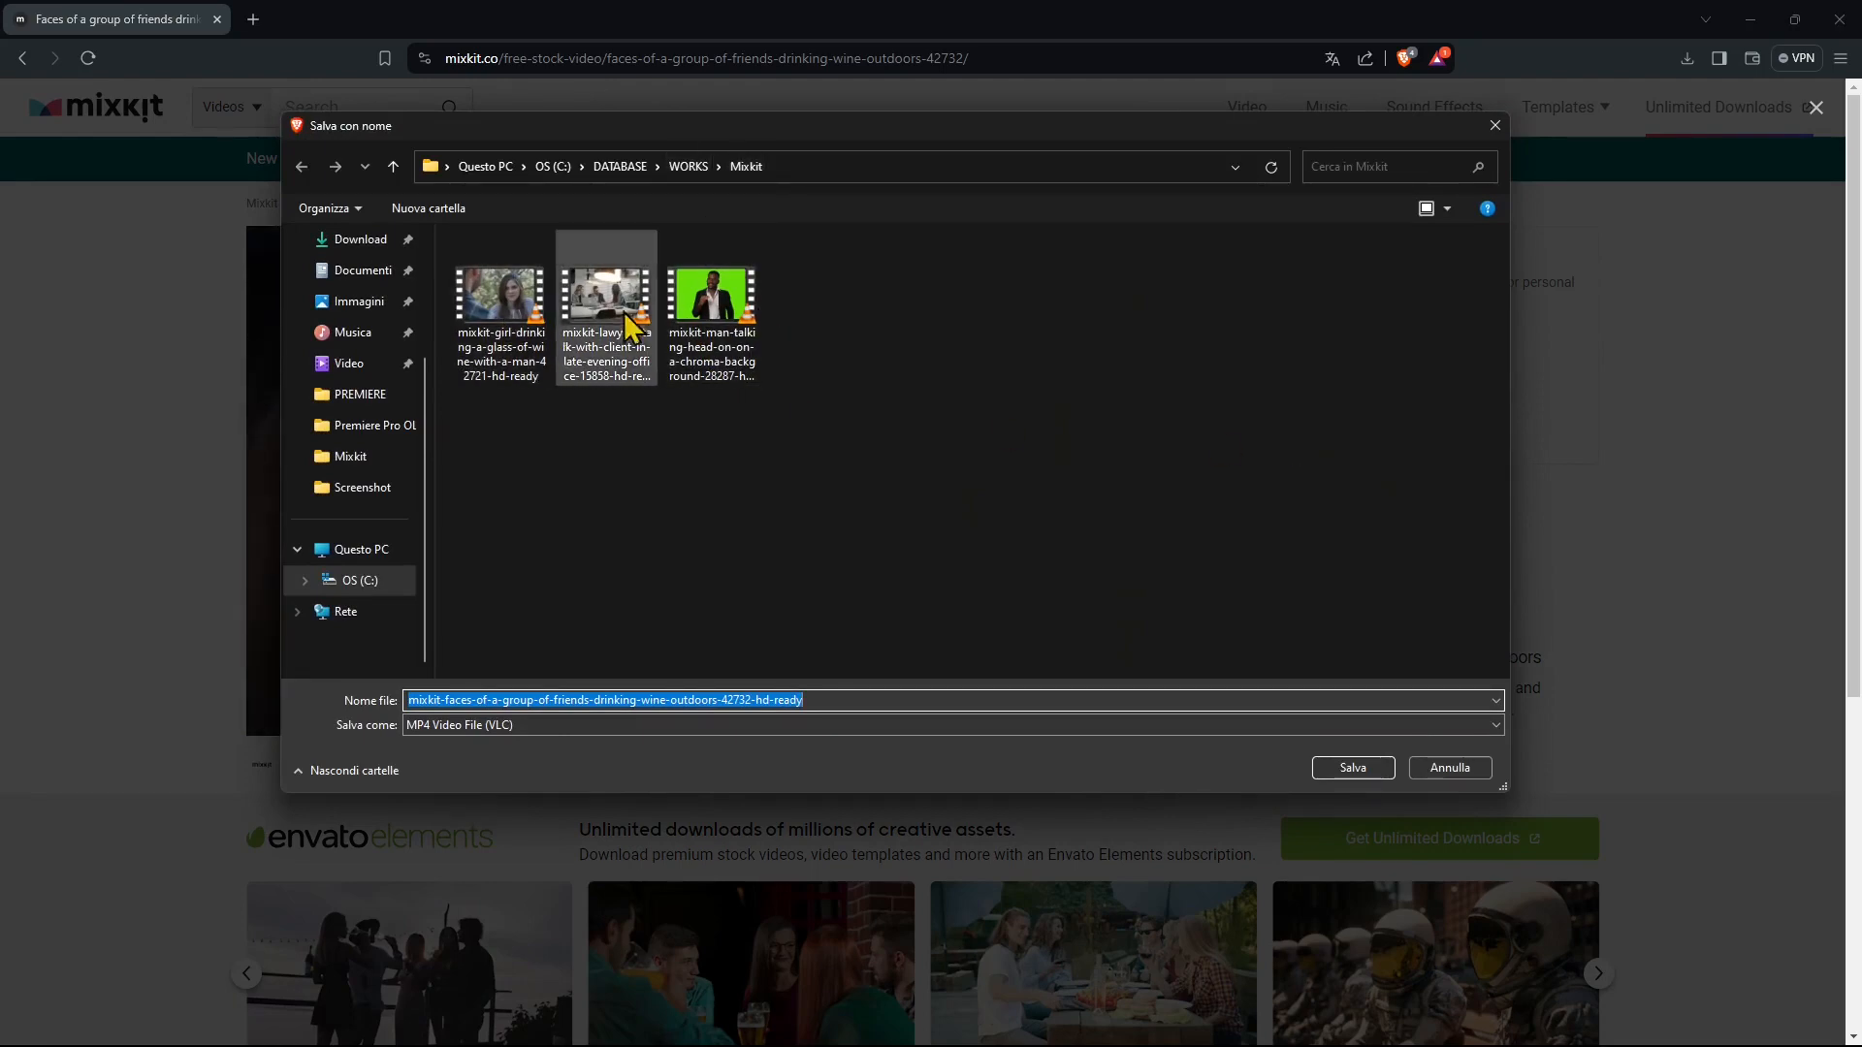
pyautogui.click(1349, 767)
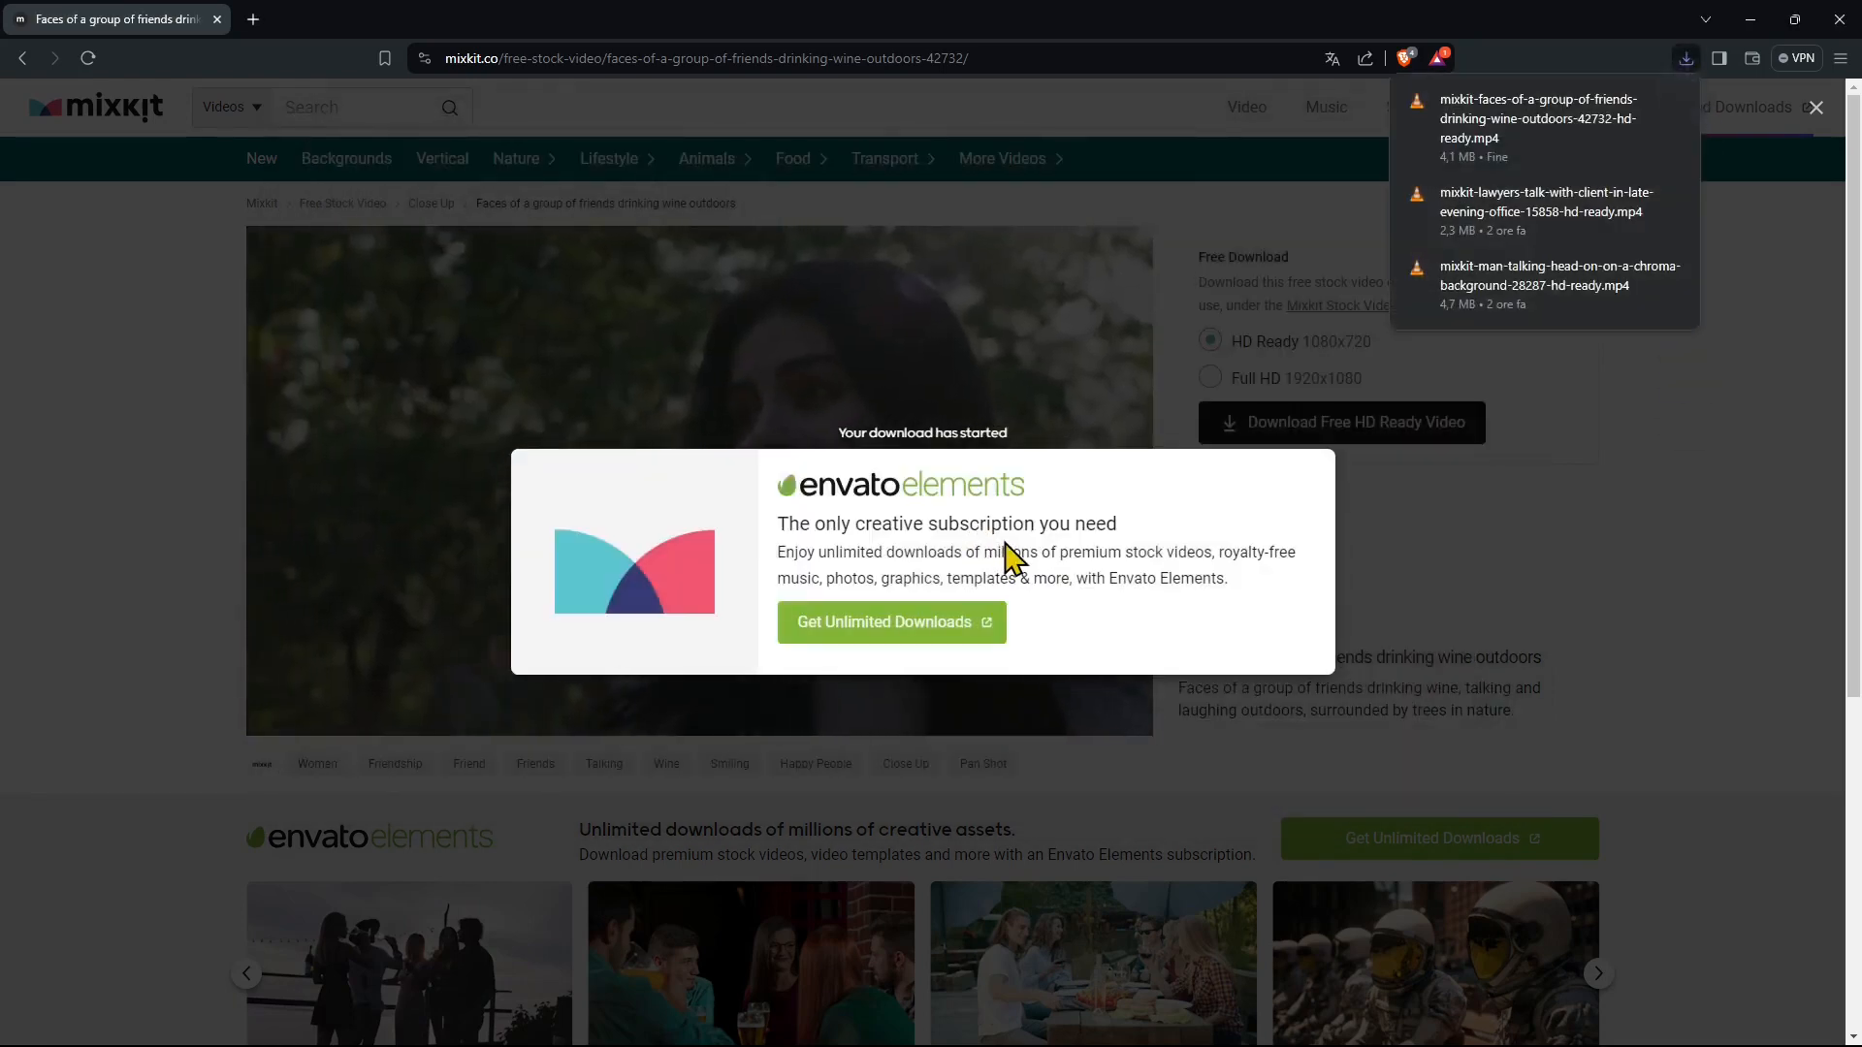
pyautogui.click(1761, 505)
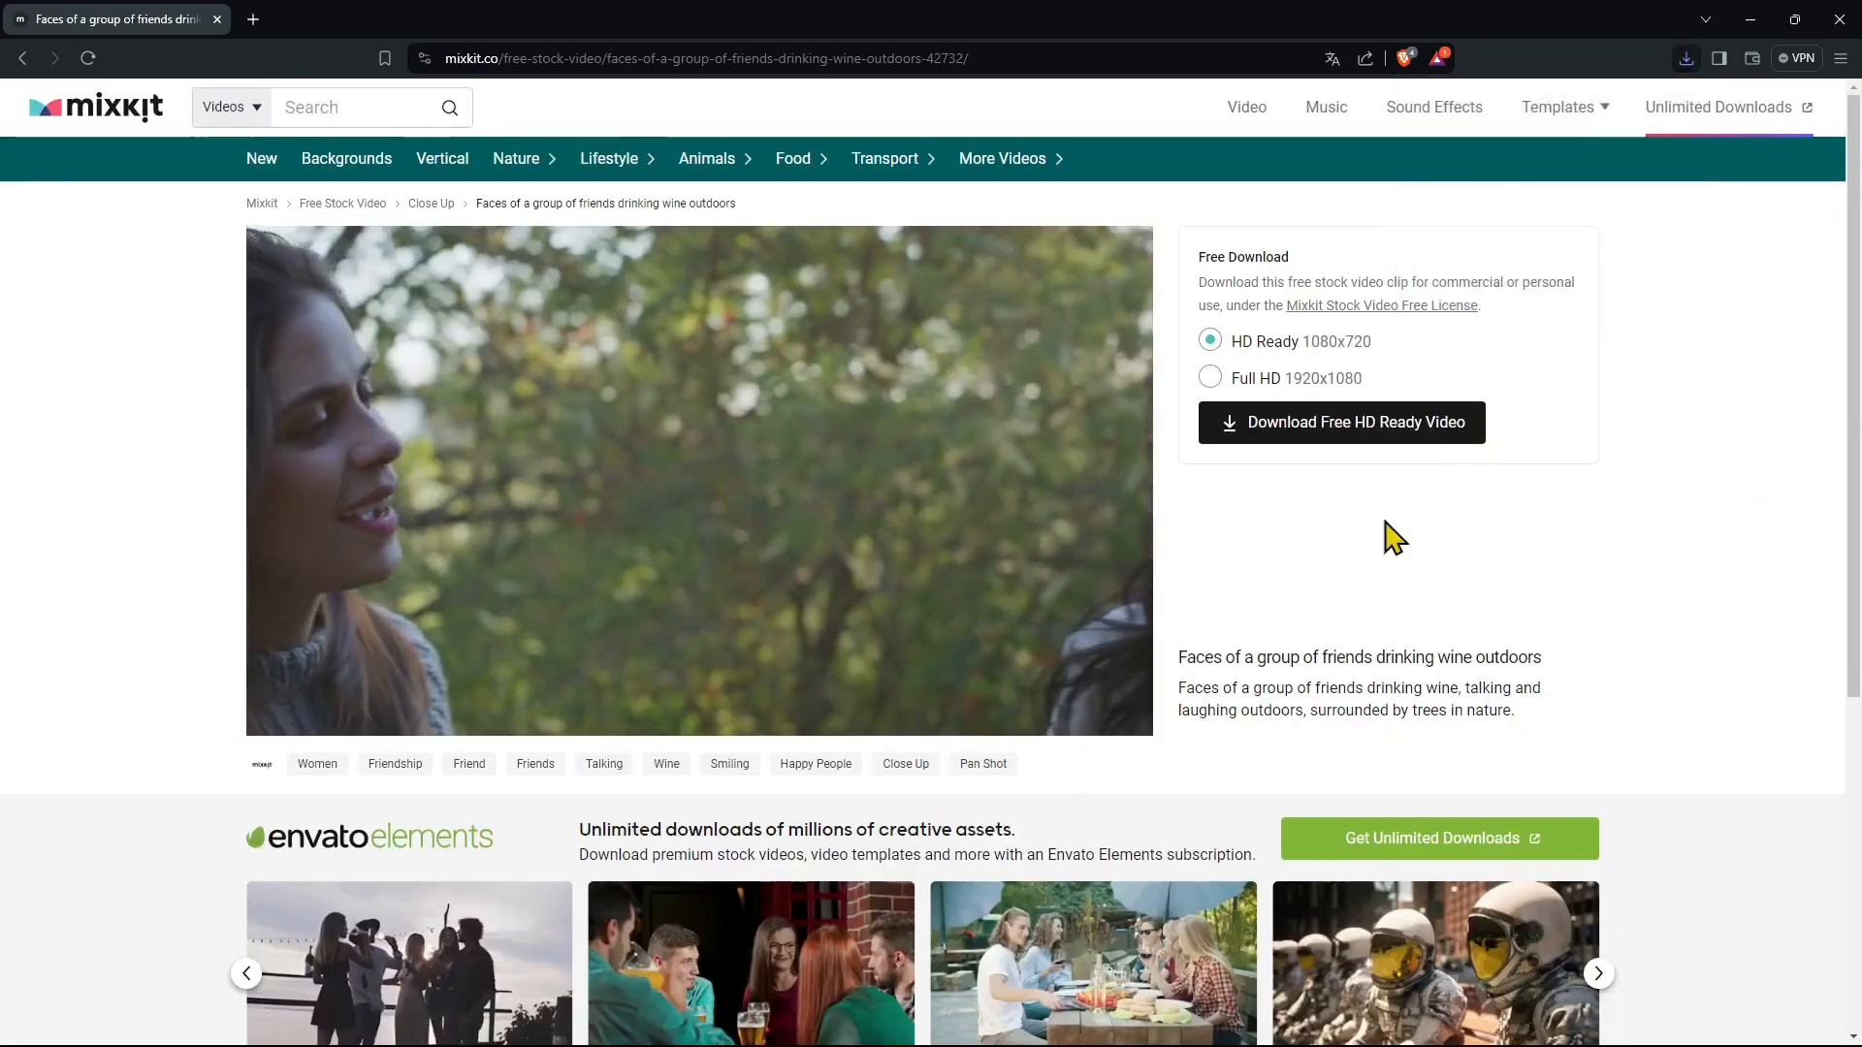
pyautogui.scroll(-4, 1219, 543)
pyautogui.scroll(4, 686, 385)
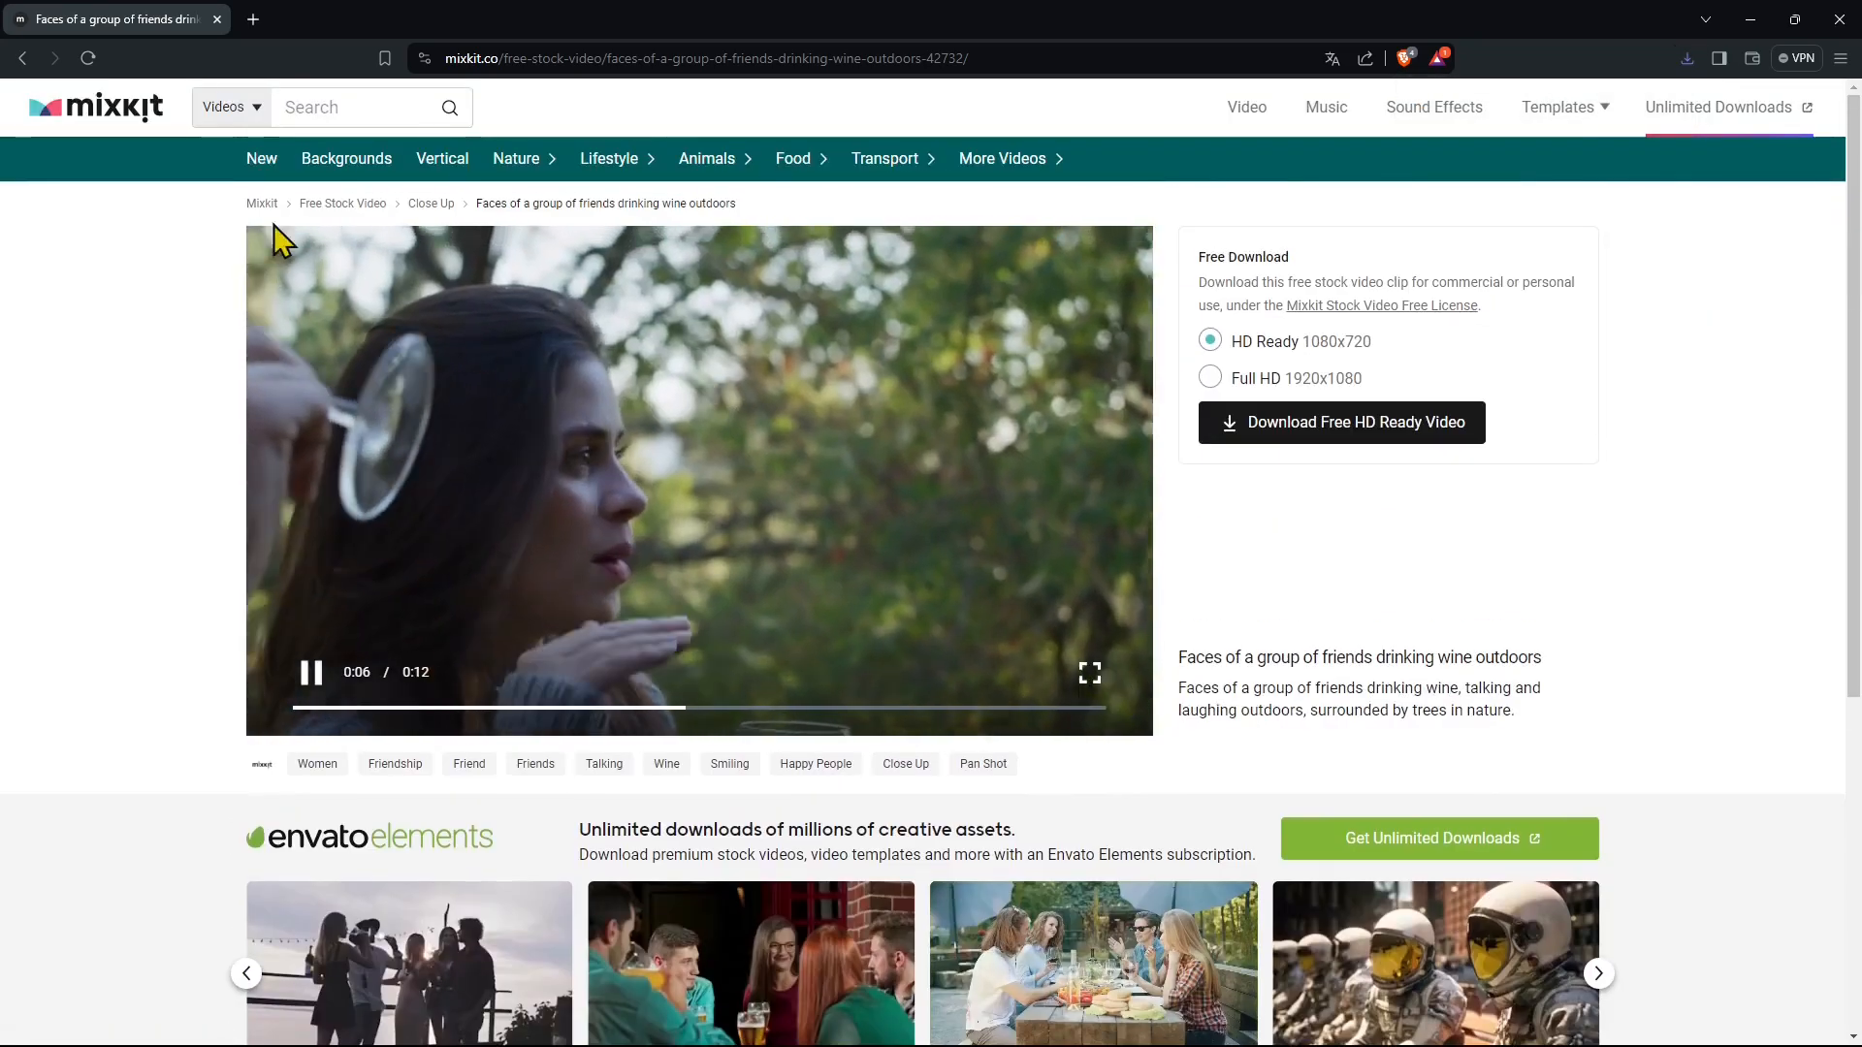
pyautogui.click(1840, 22)
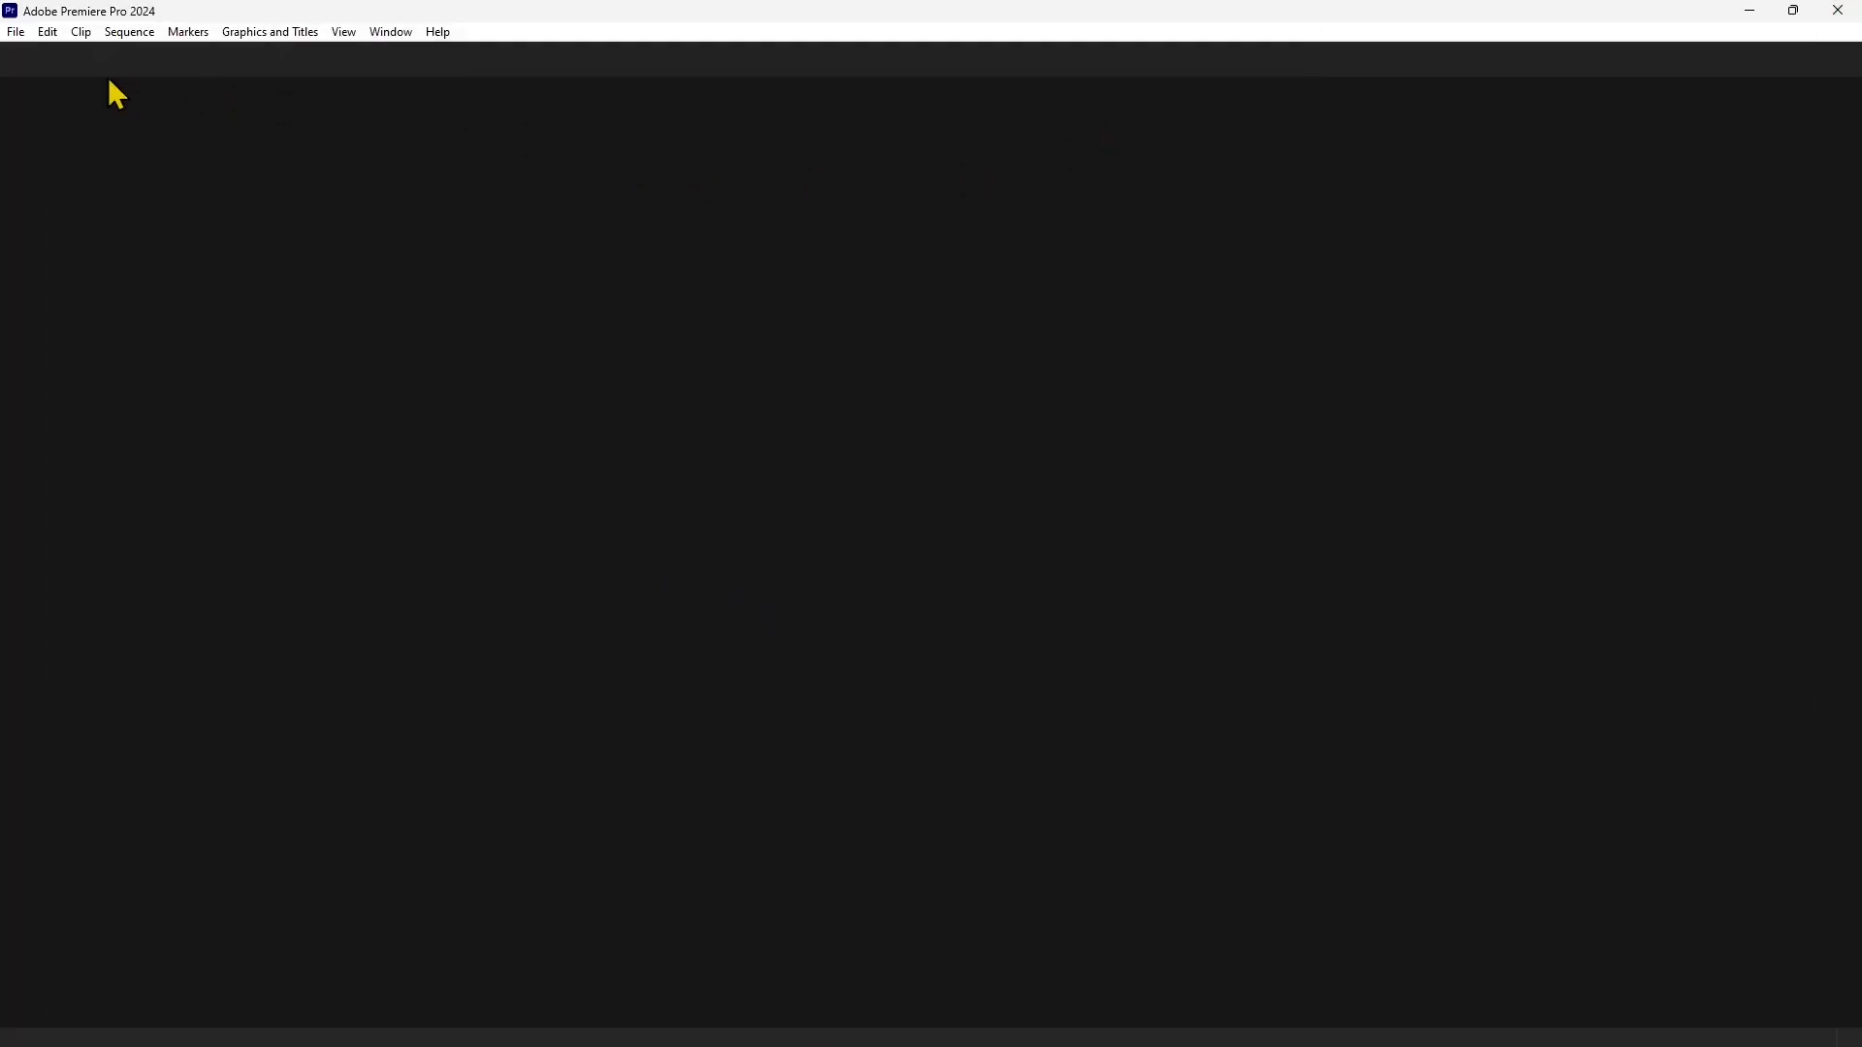
# Start a new project and name it Lesson 07.
pyautogui.click(17, 32)
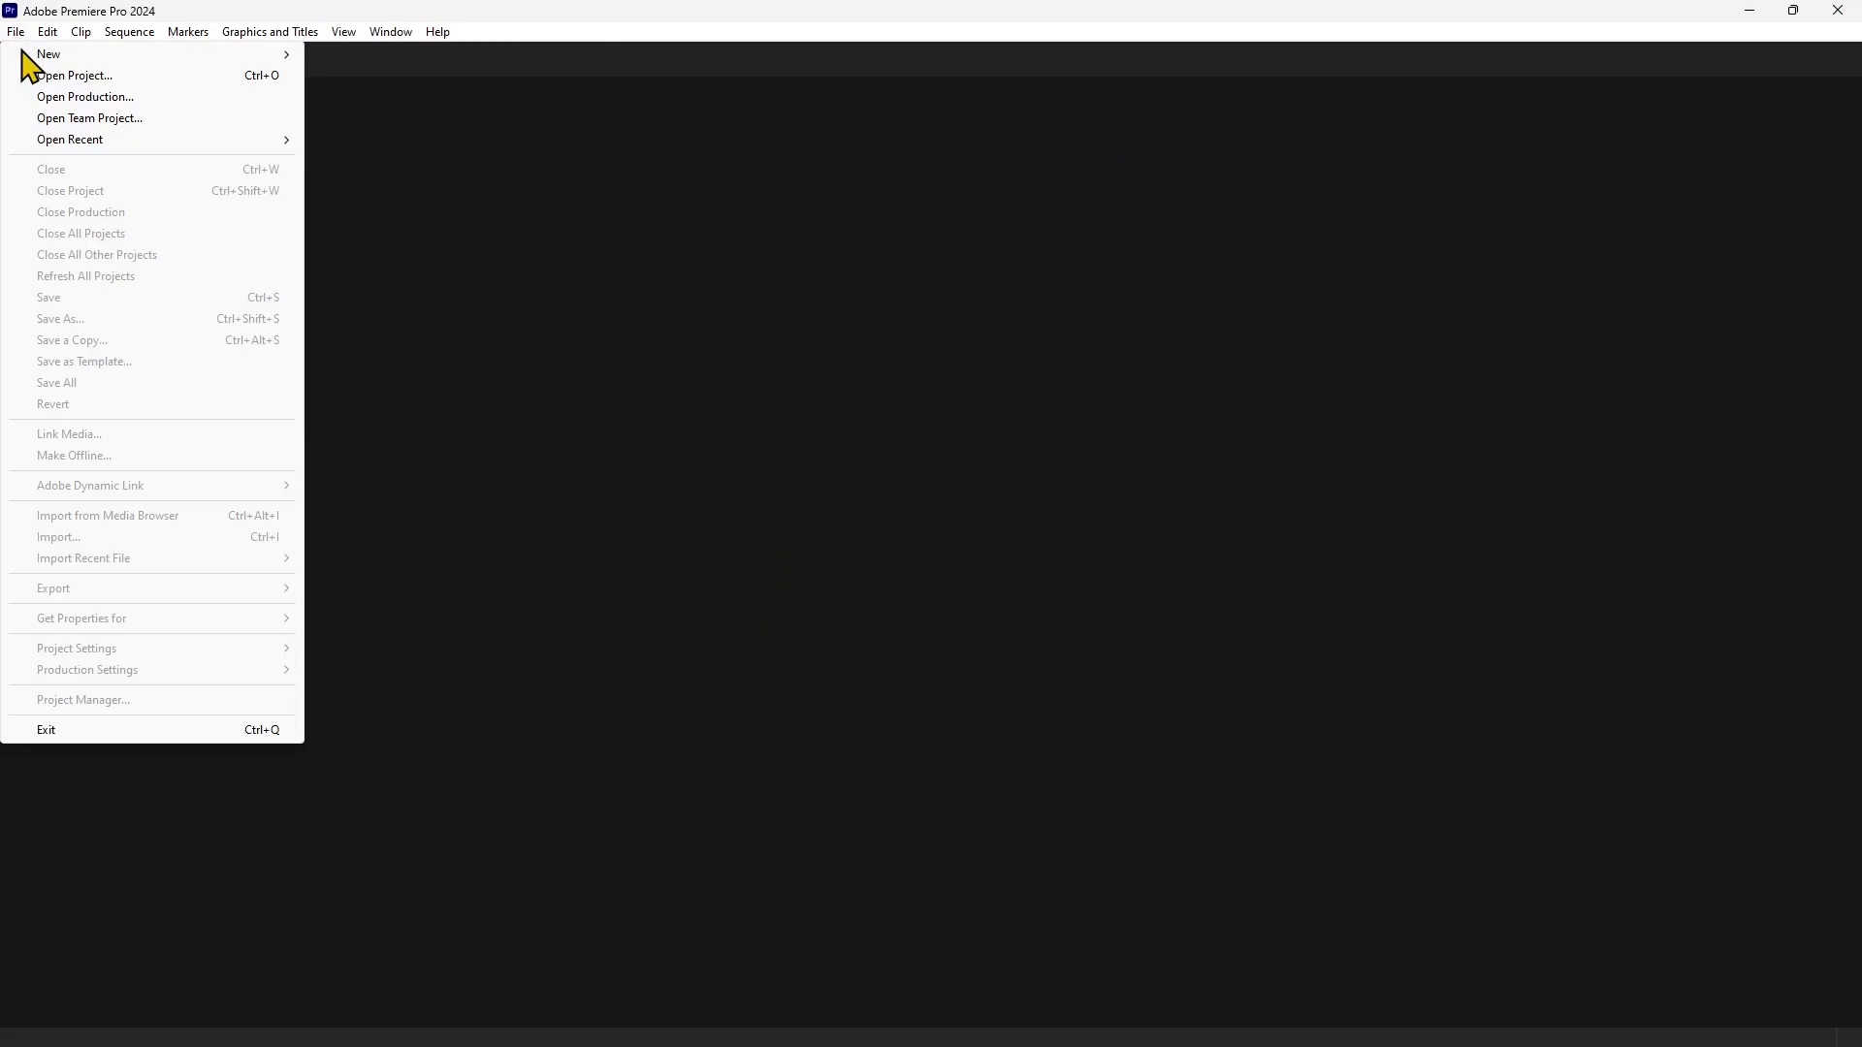
pyautogui.click(358, 56)
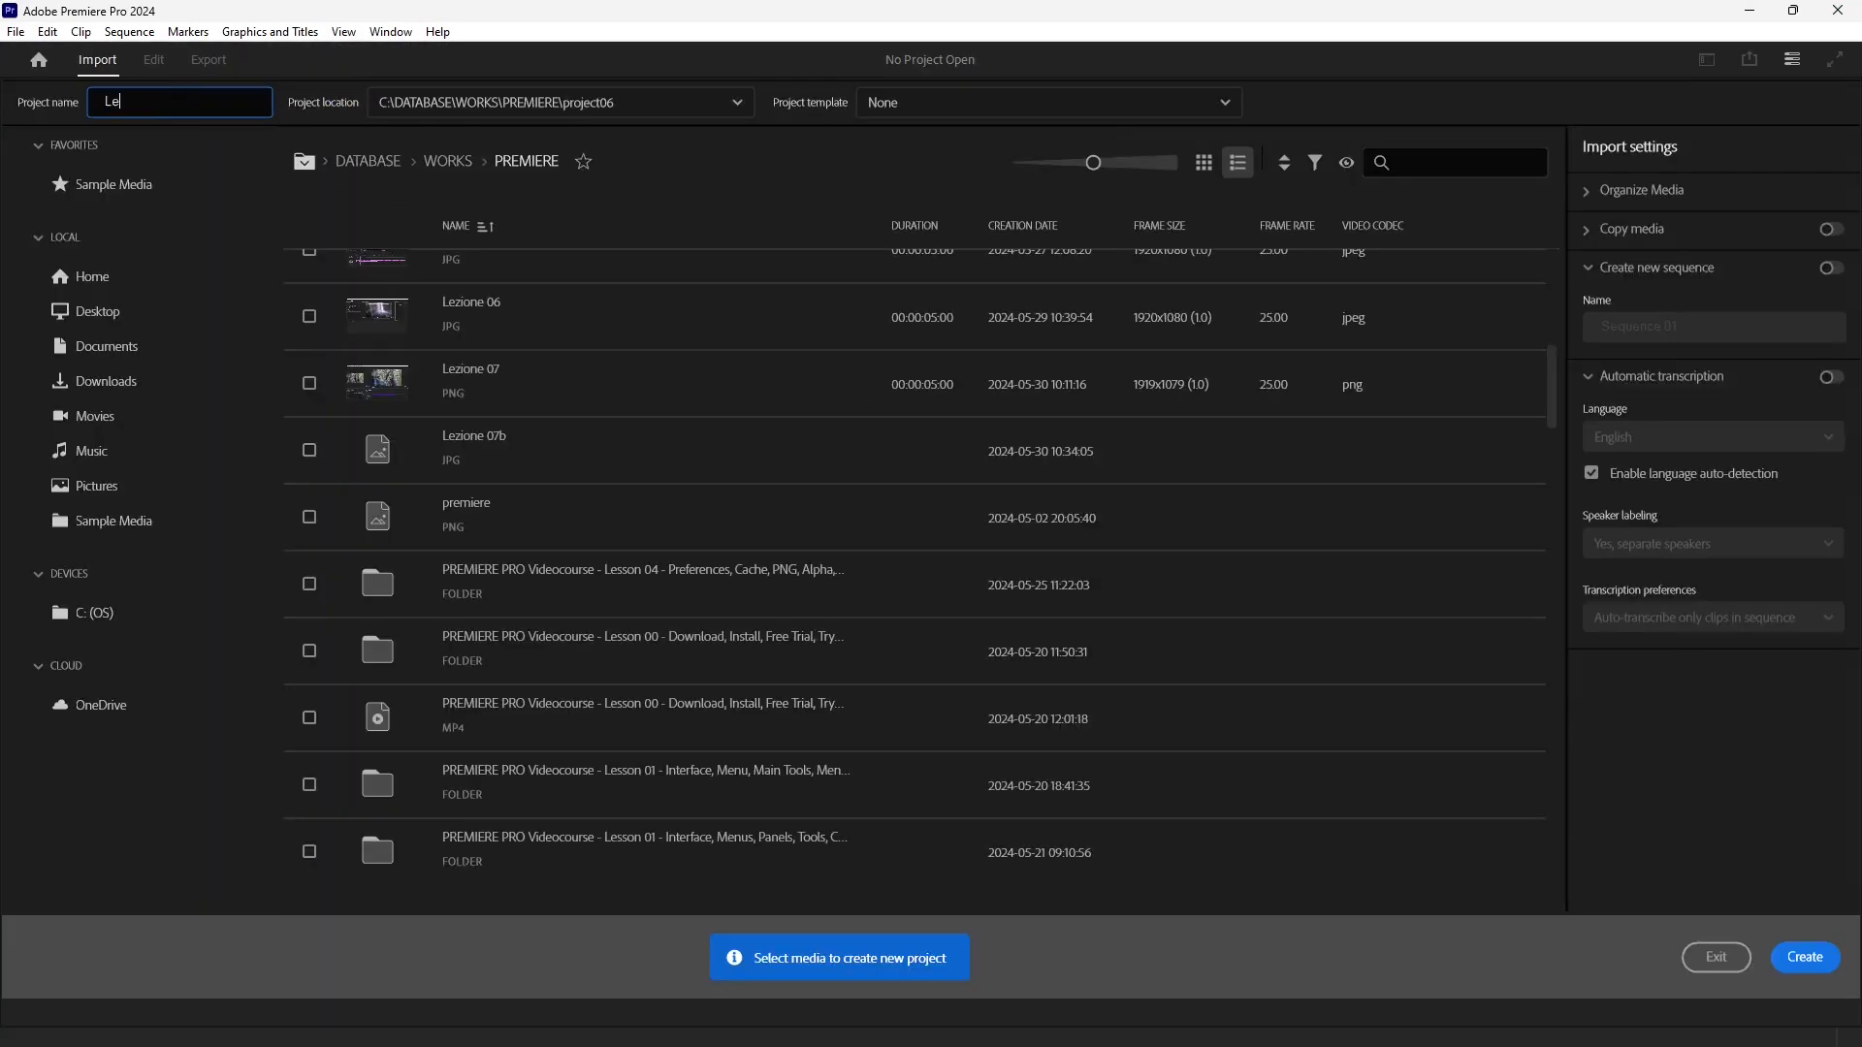
pyautogui.write('07')
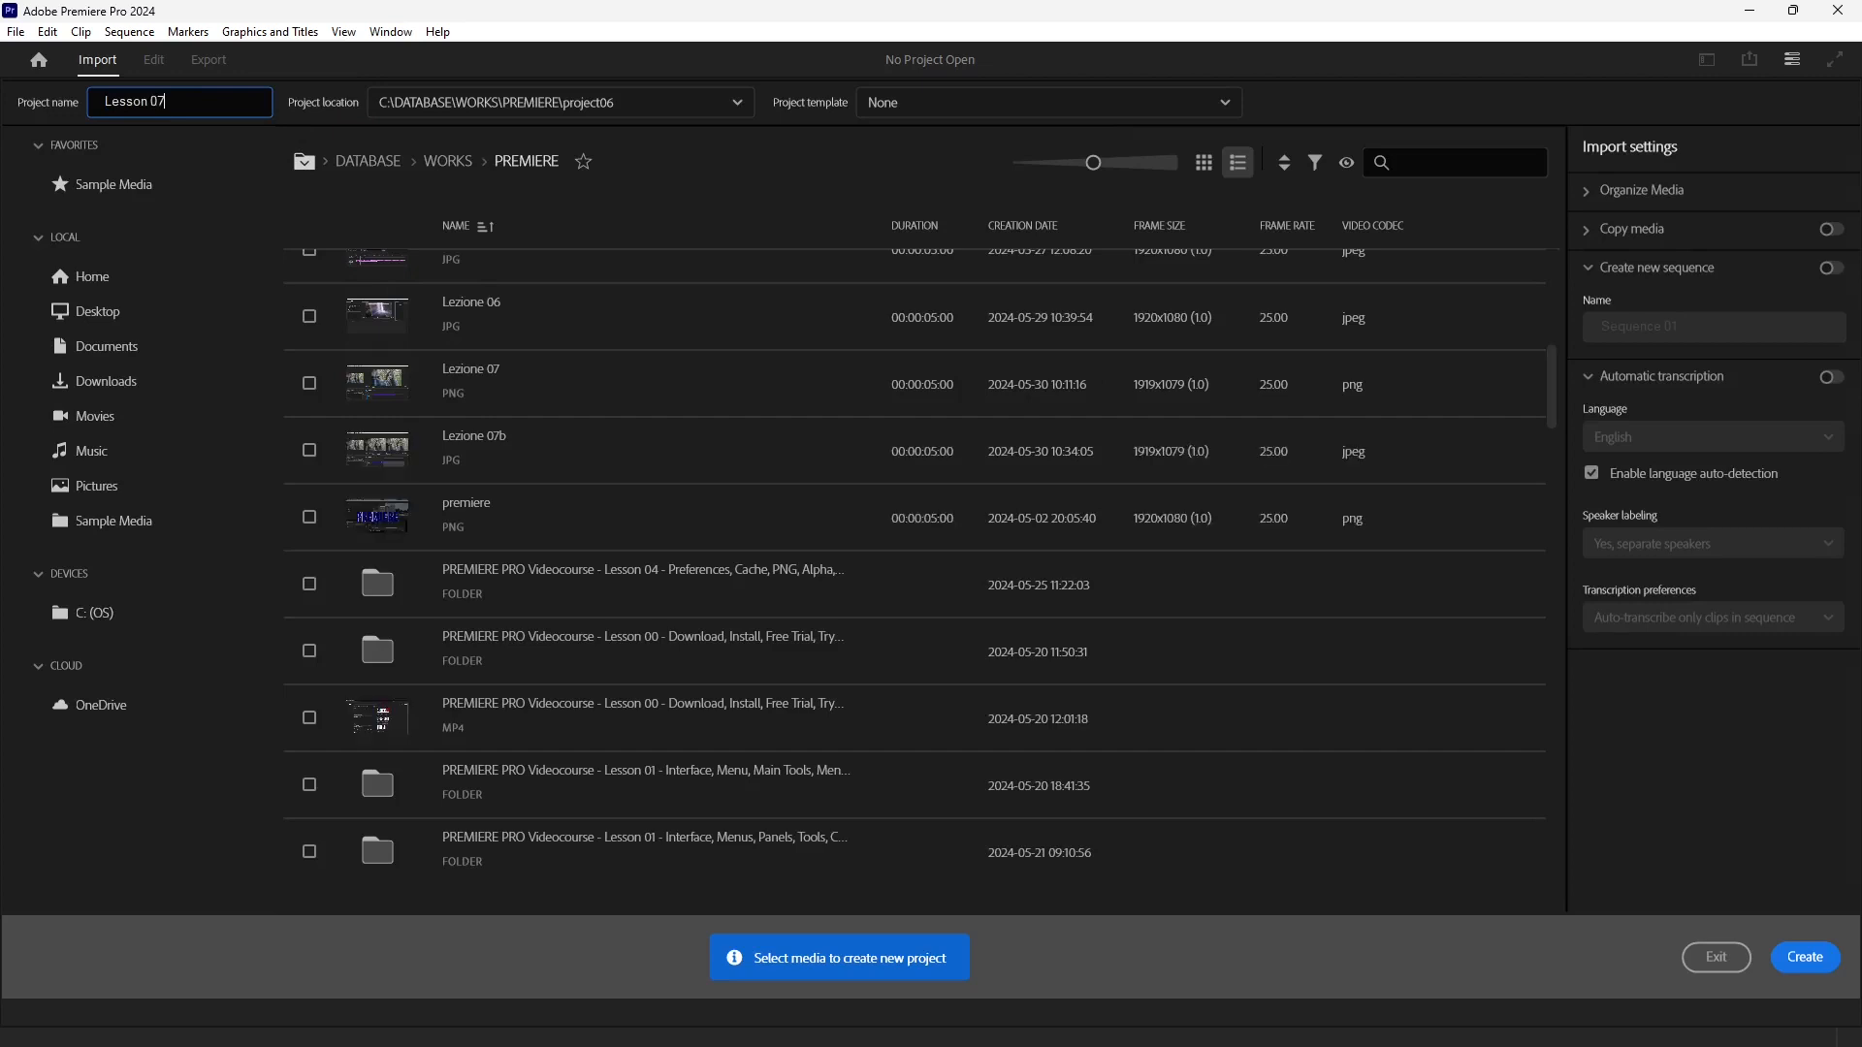
pyautogui.click(312, 110)
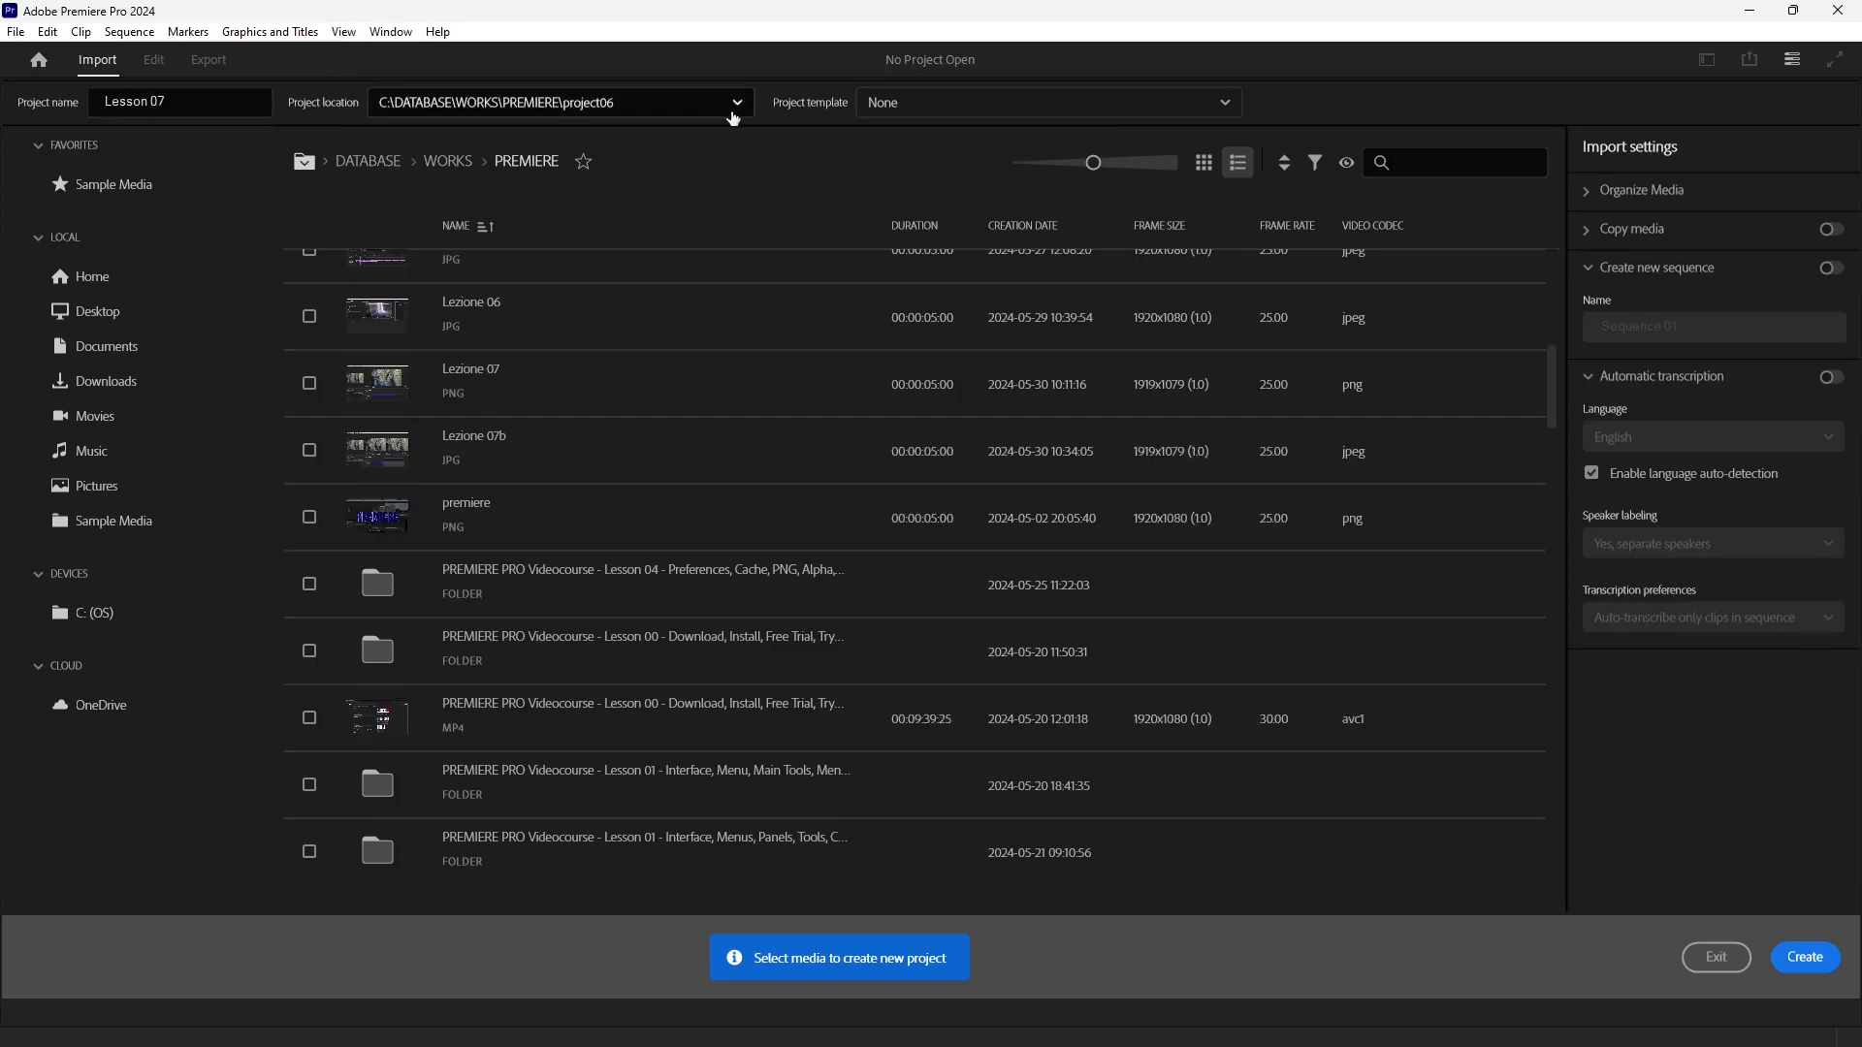
# Create a folder named project07 inside PREMIERE, set it as the project location and create the project.
pyautogui.click(737, 104)
pyautogui.click(445, 326)
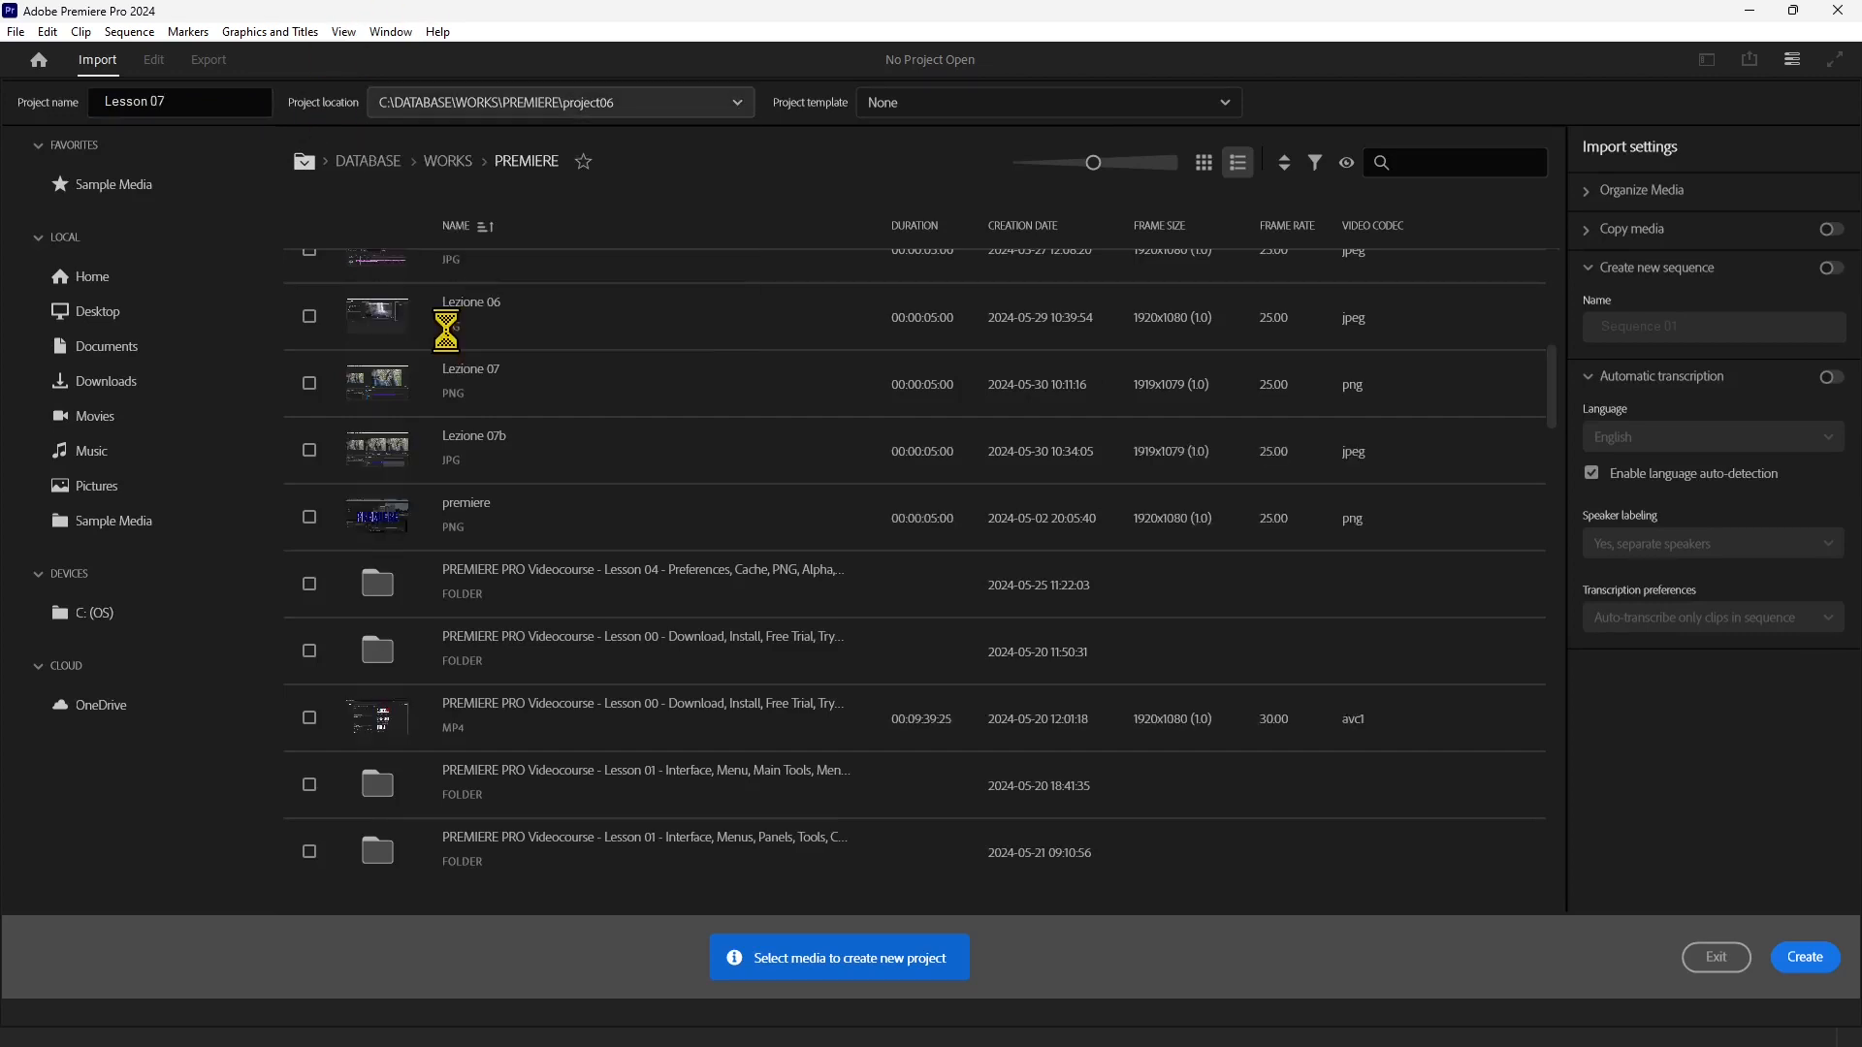
pyautogui.click(481, 97)
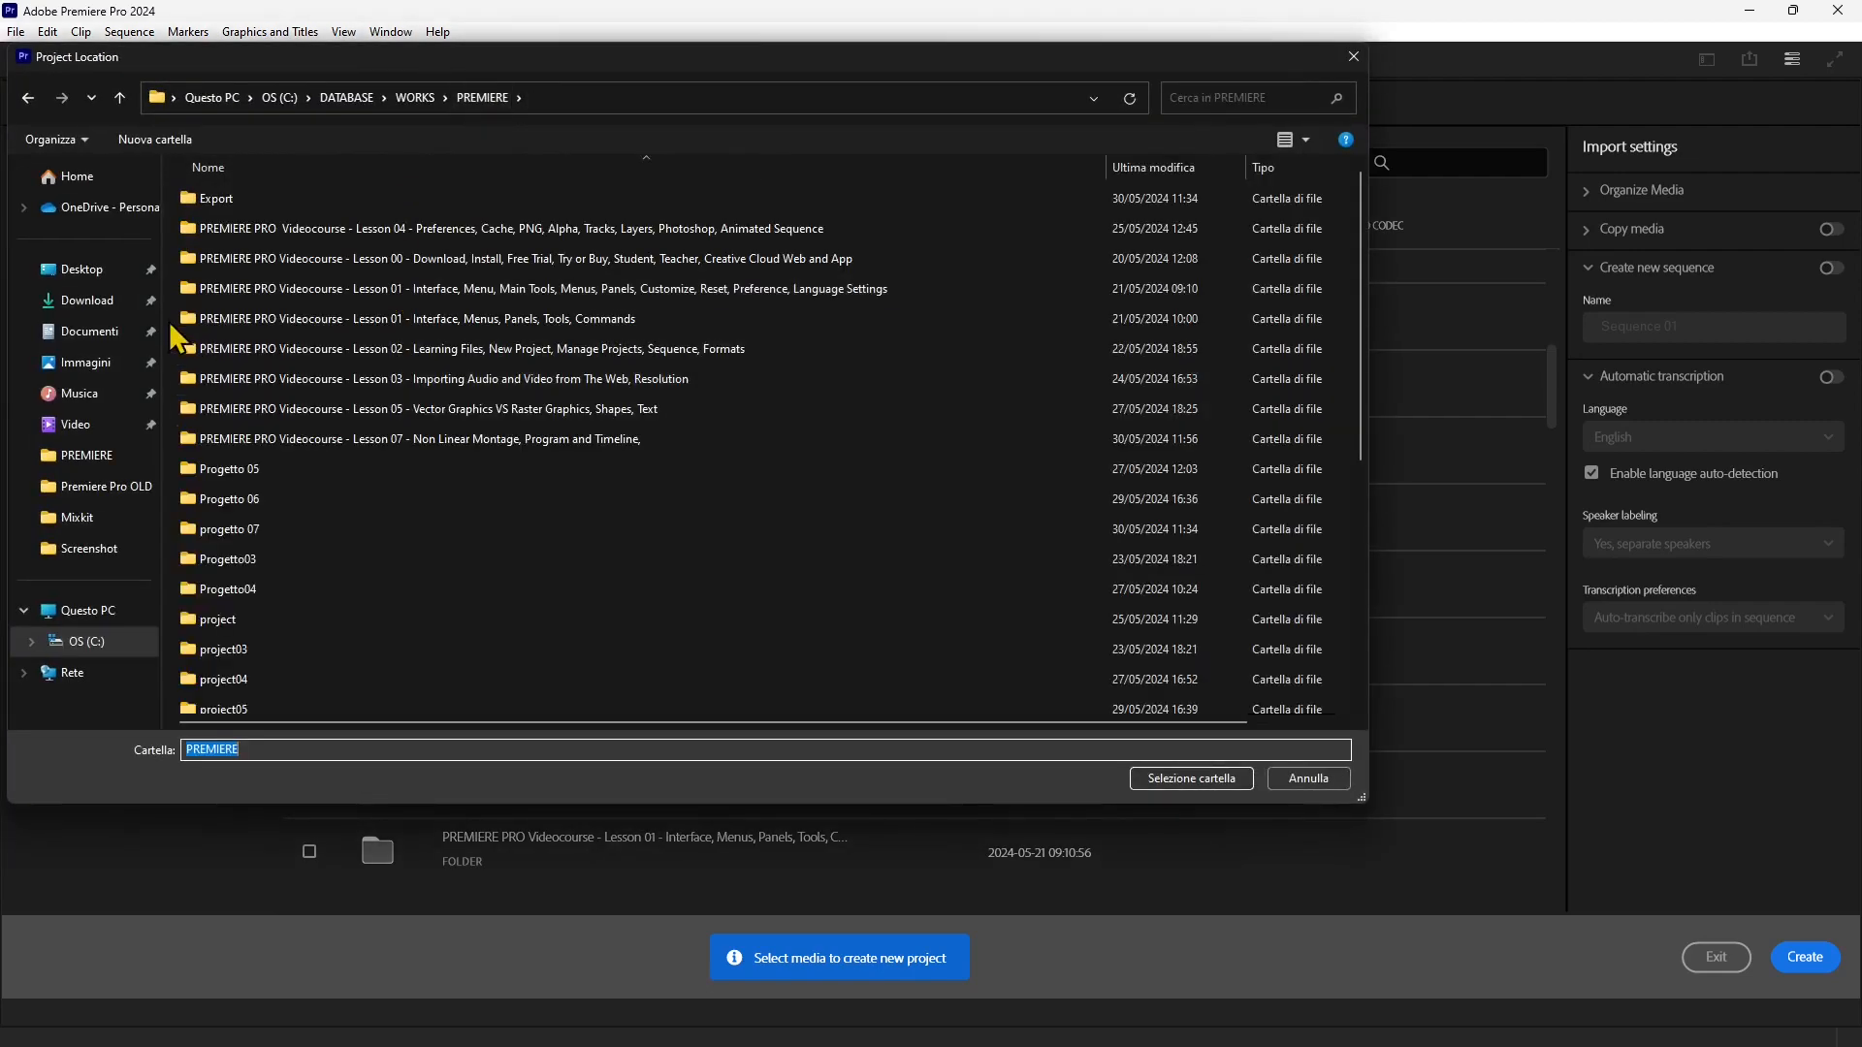
pyautogui.rightClick(170, 314)
pyautogui.moveTo(231, 499)
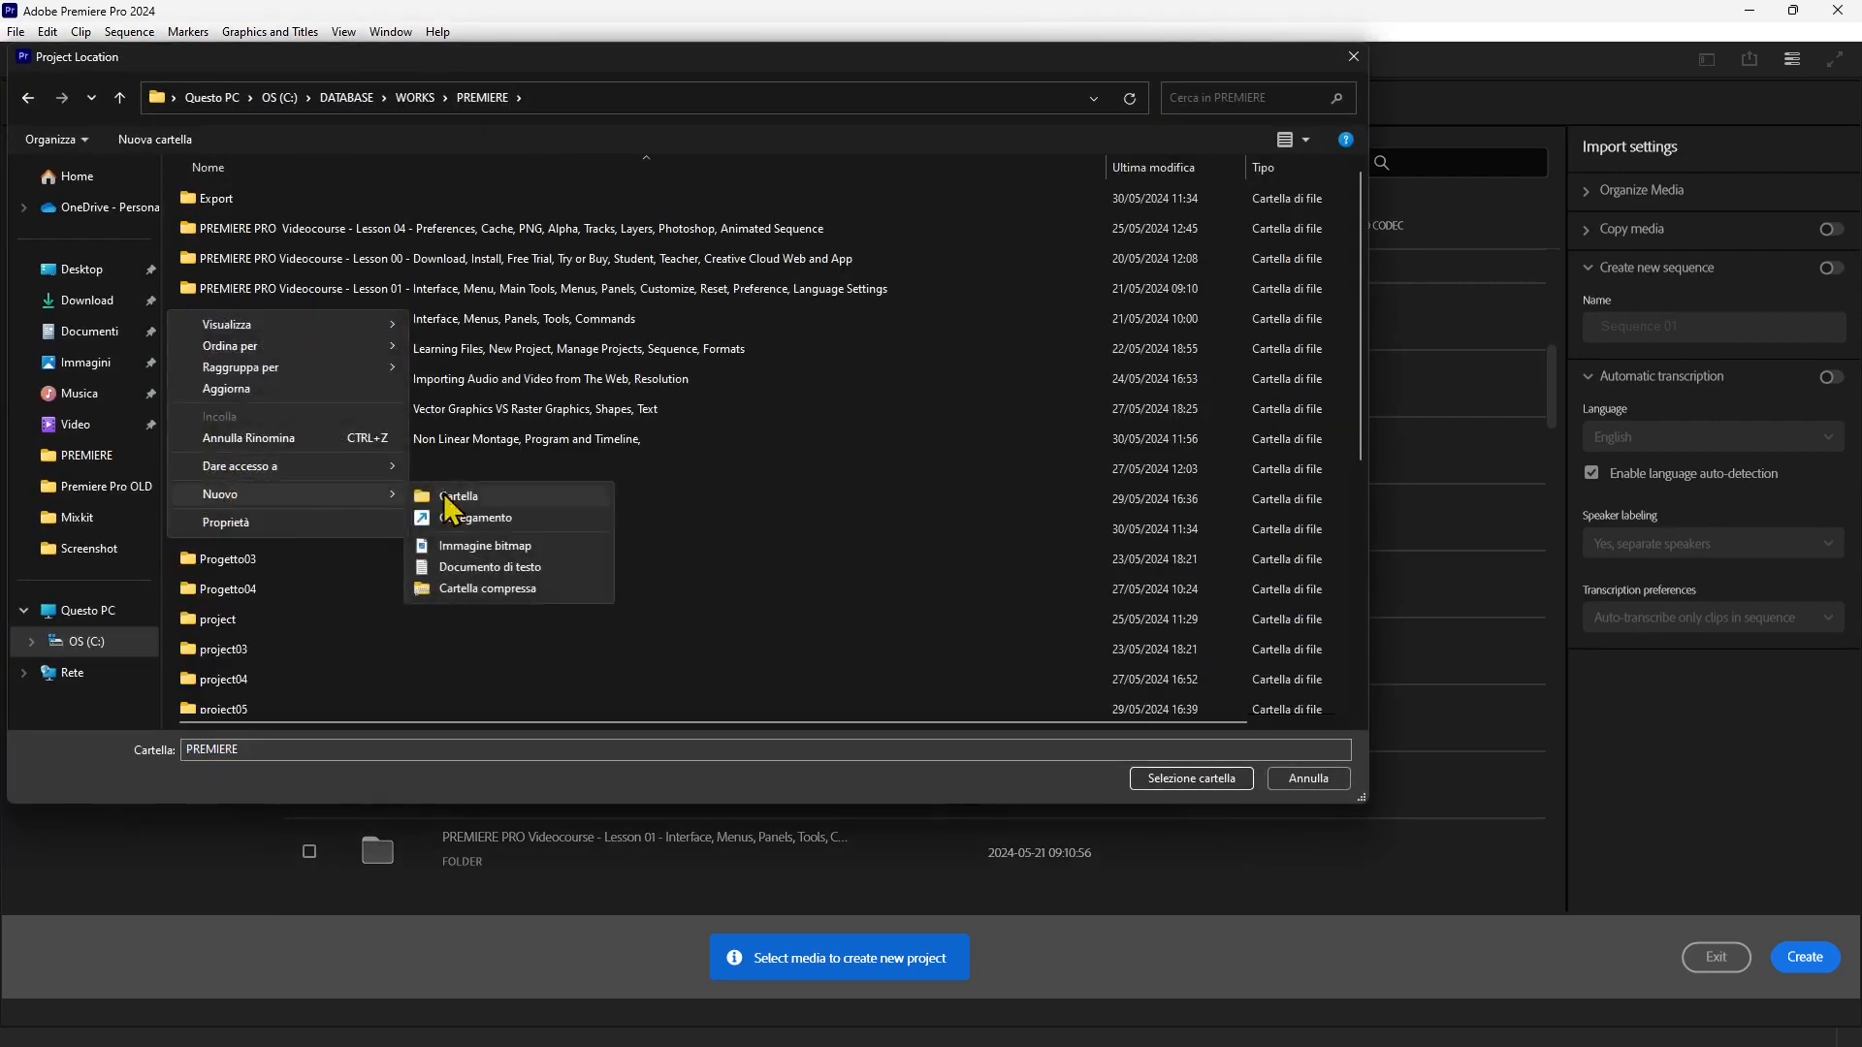
pyautogui.click(466, 498)
pyautogui.write('projec')
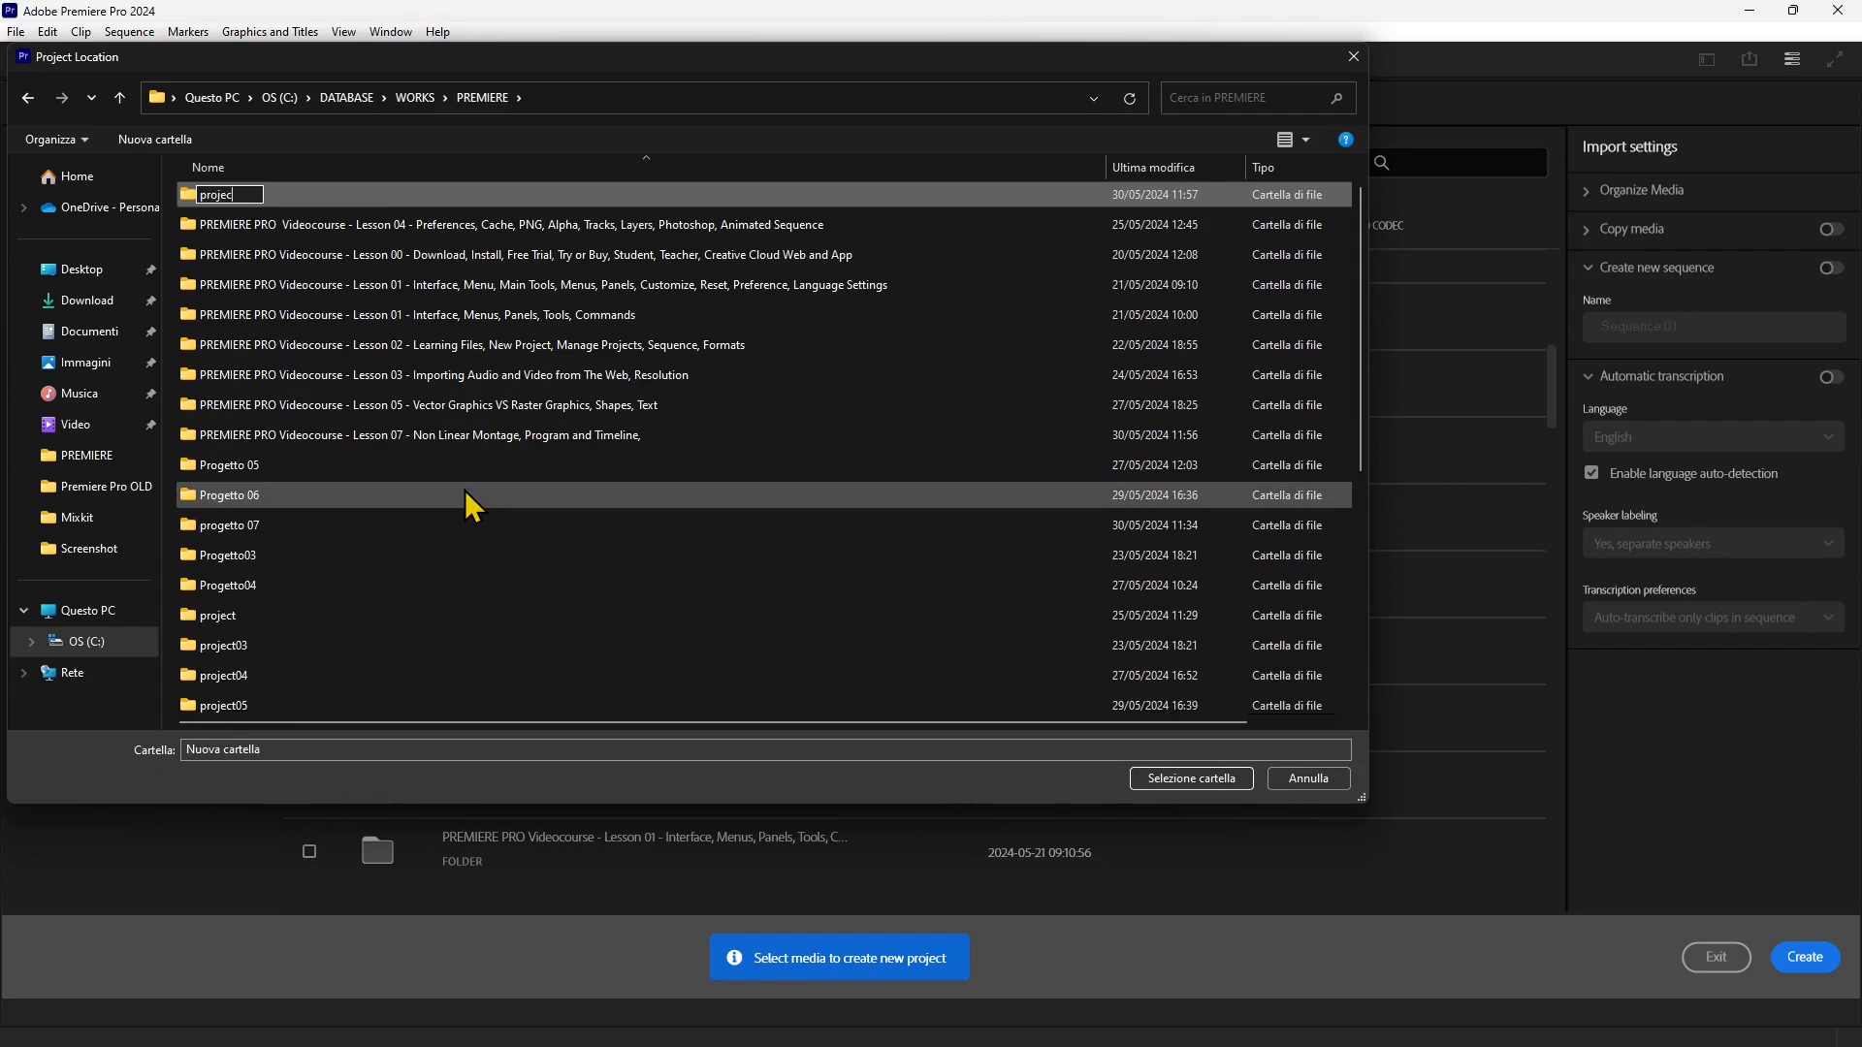
pyautogui.write('t07')
pyautogui.press('Return')
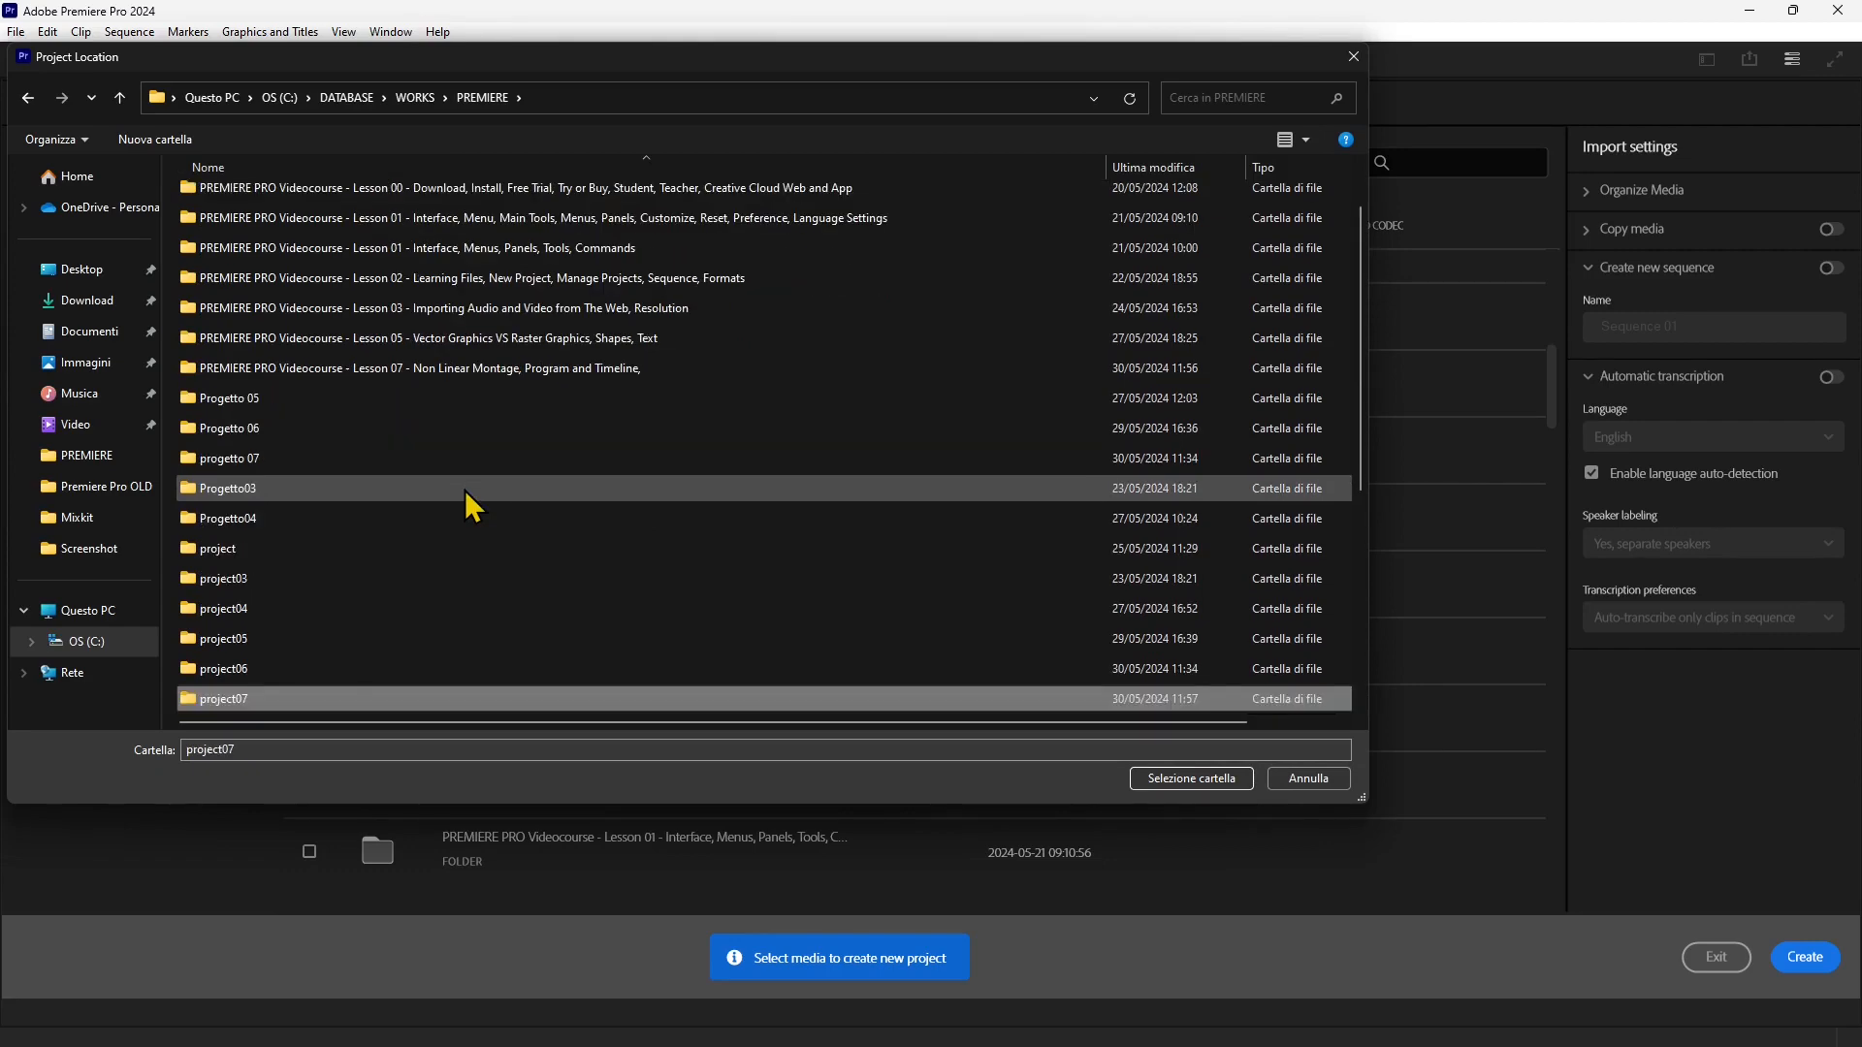
pyautogui.click(1178, 778)
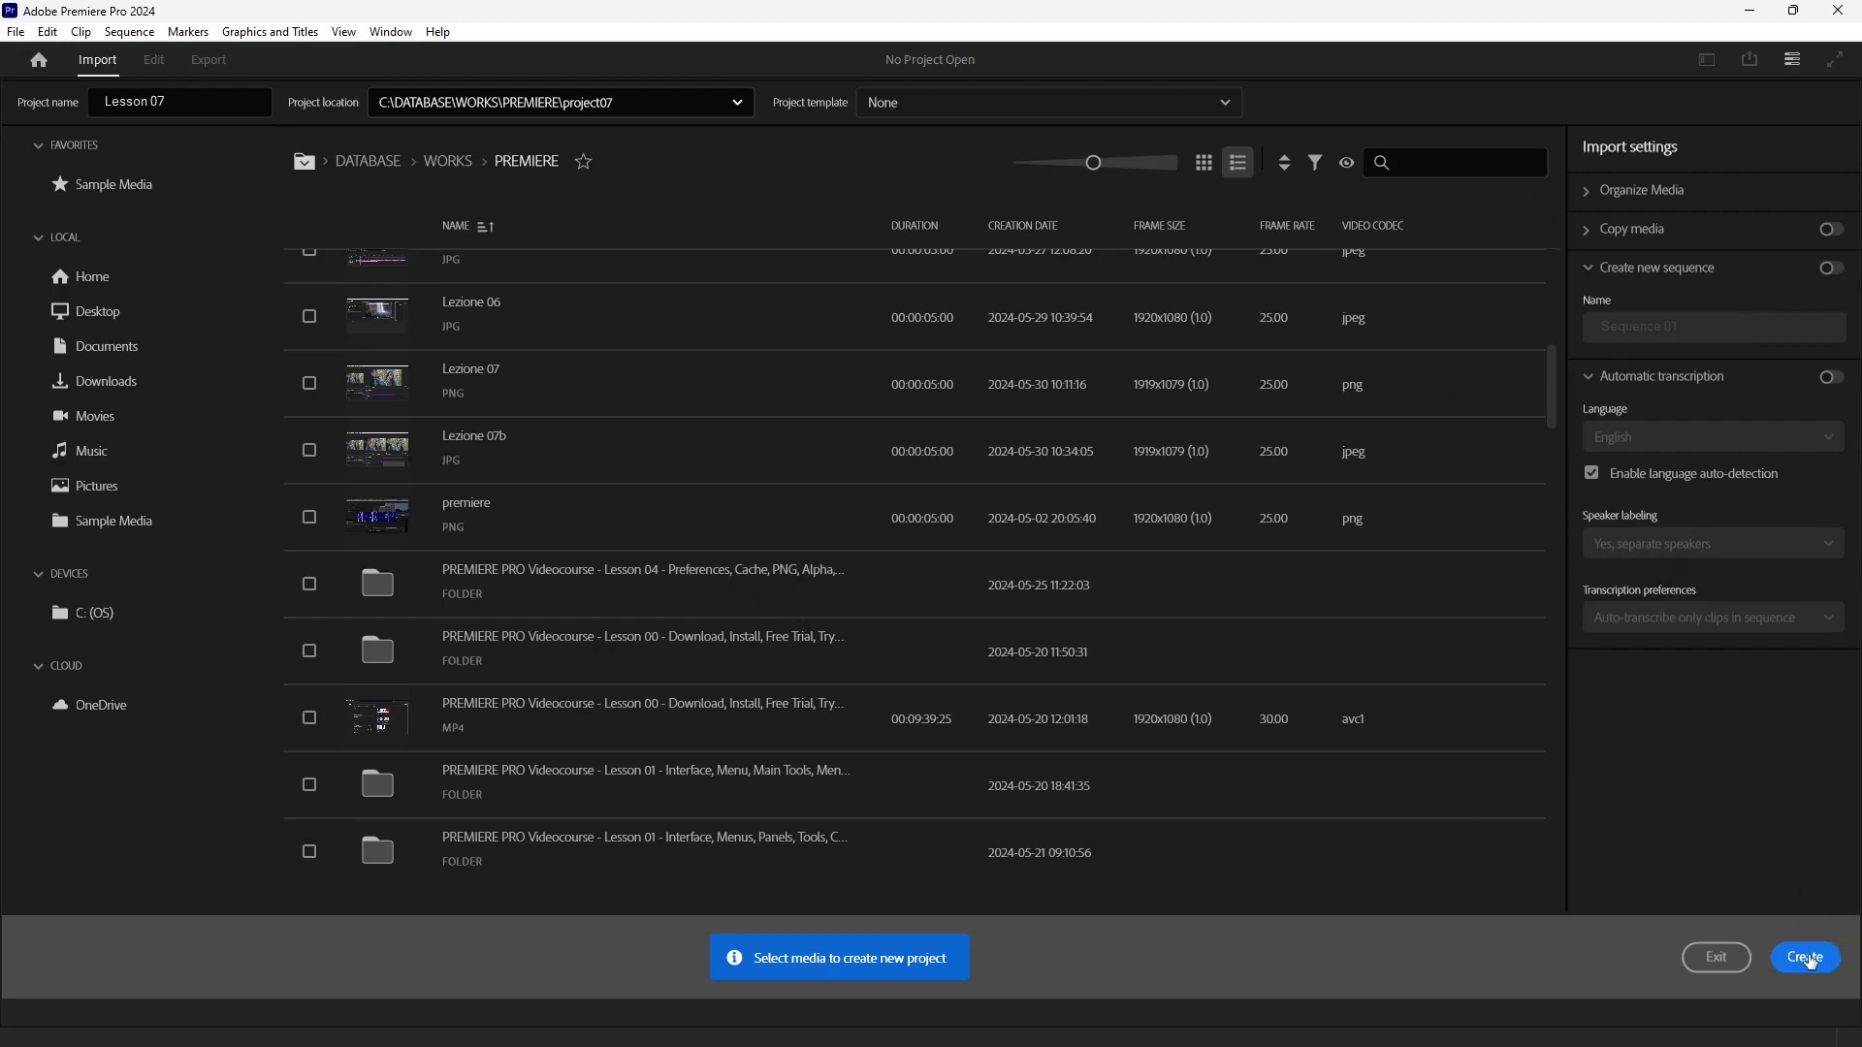
pyautogui.click(1805, 958)
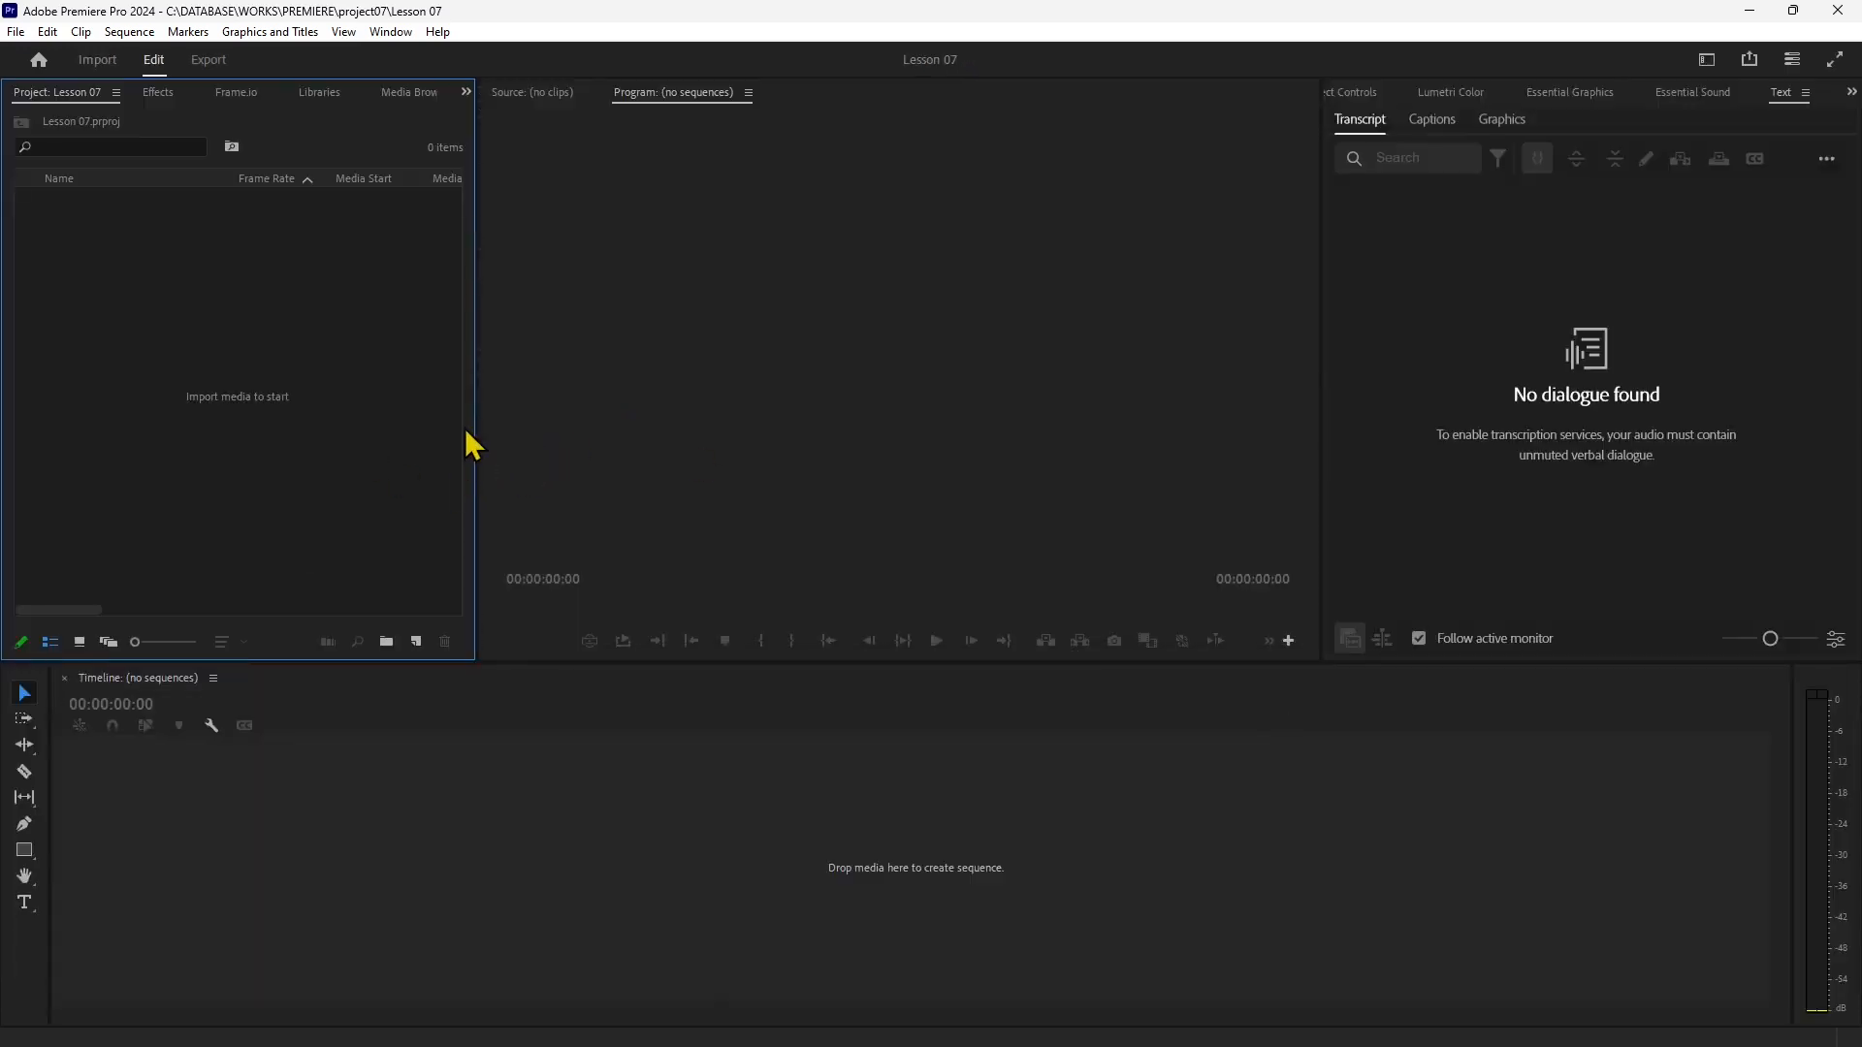
# Switch to the Editing workspace and resize the panels to give the Project panel and timeline more height.
pyautogui.click(1105, 398)
pyautogui.click(1567, 202)
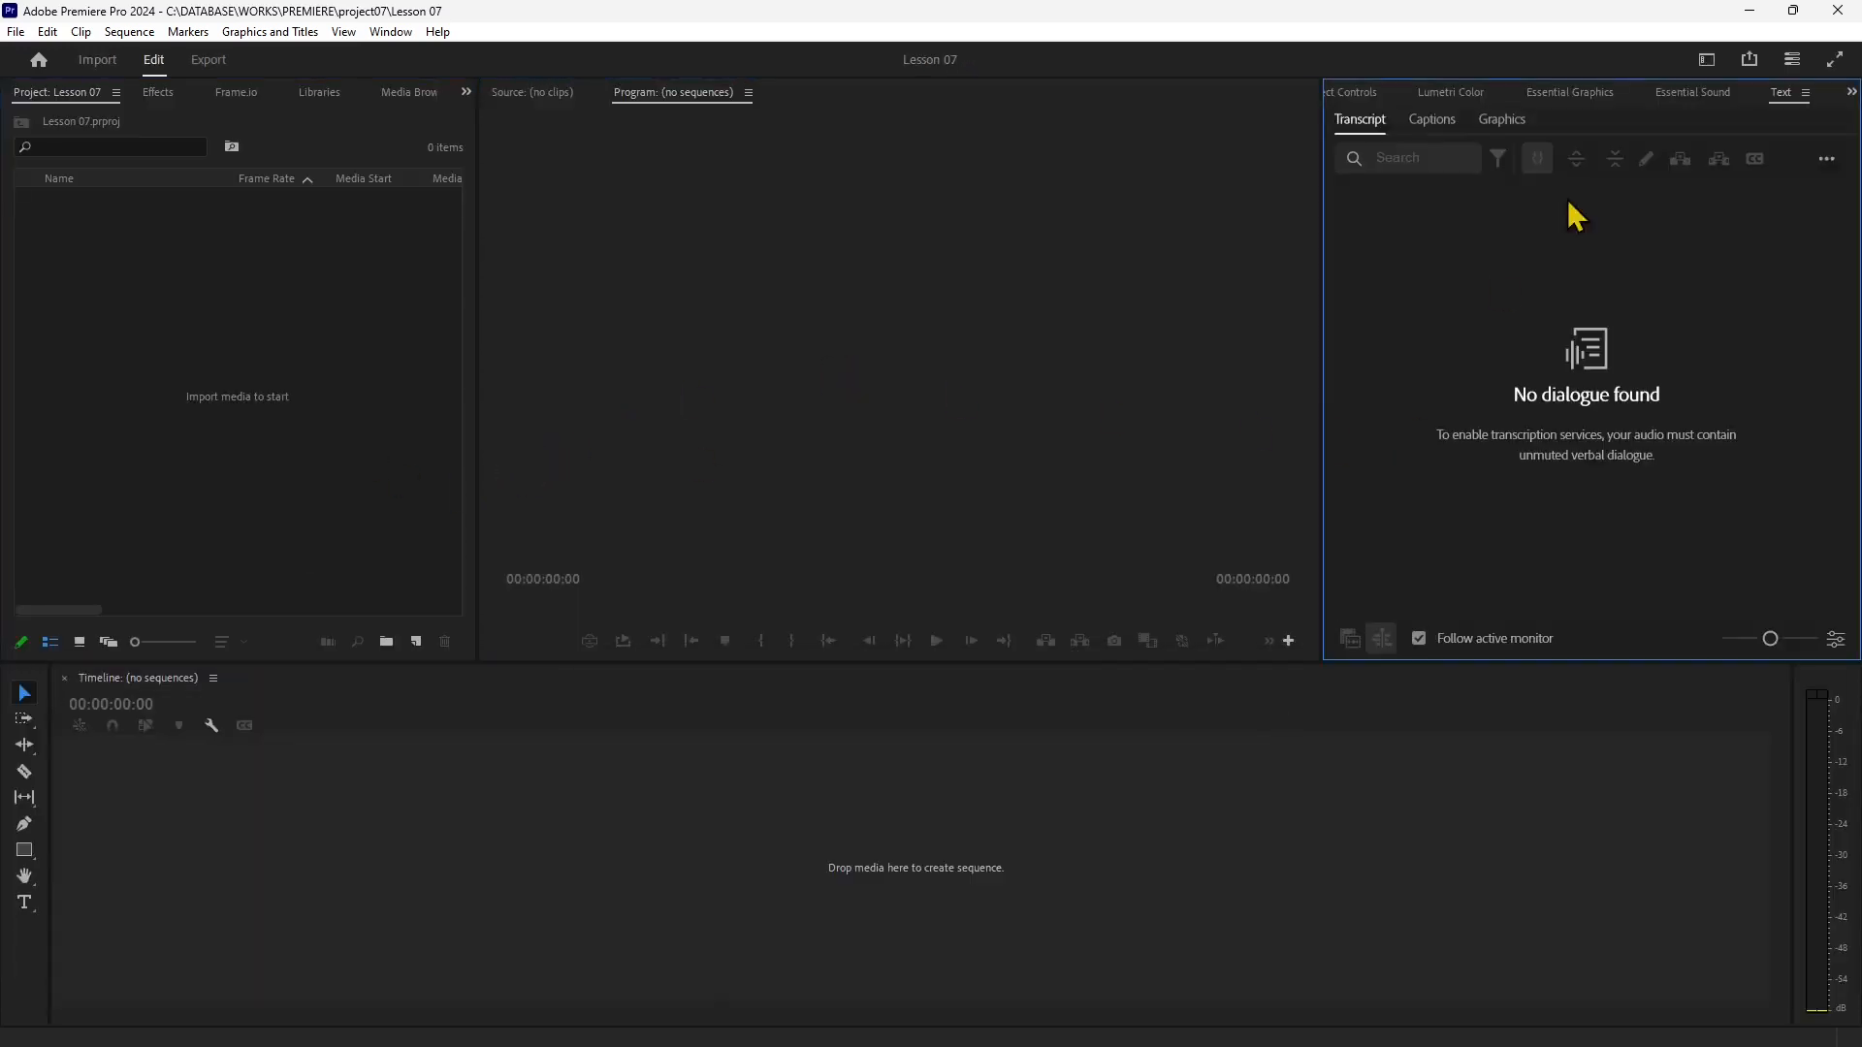
pyautogui.click(1707, 60)
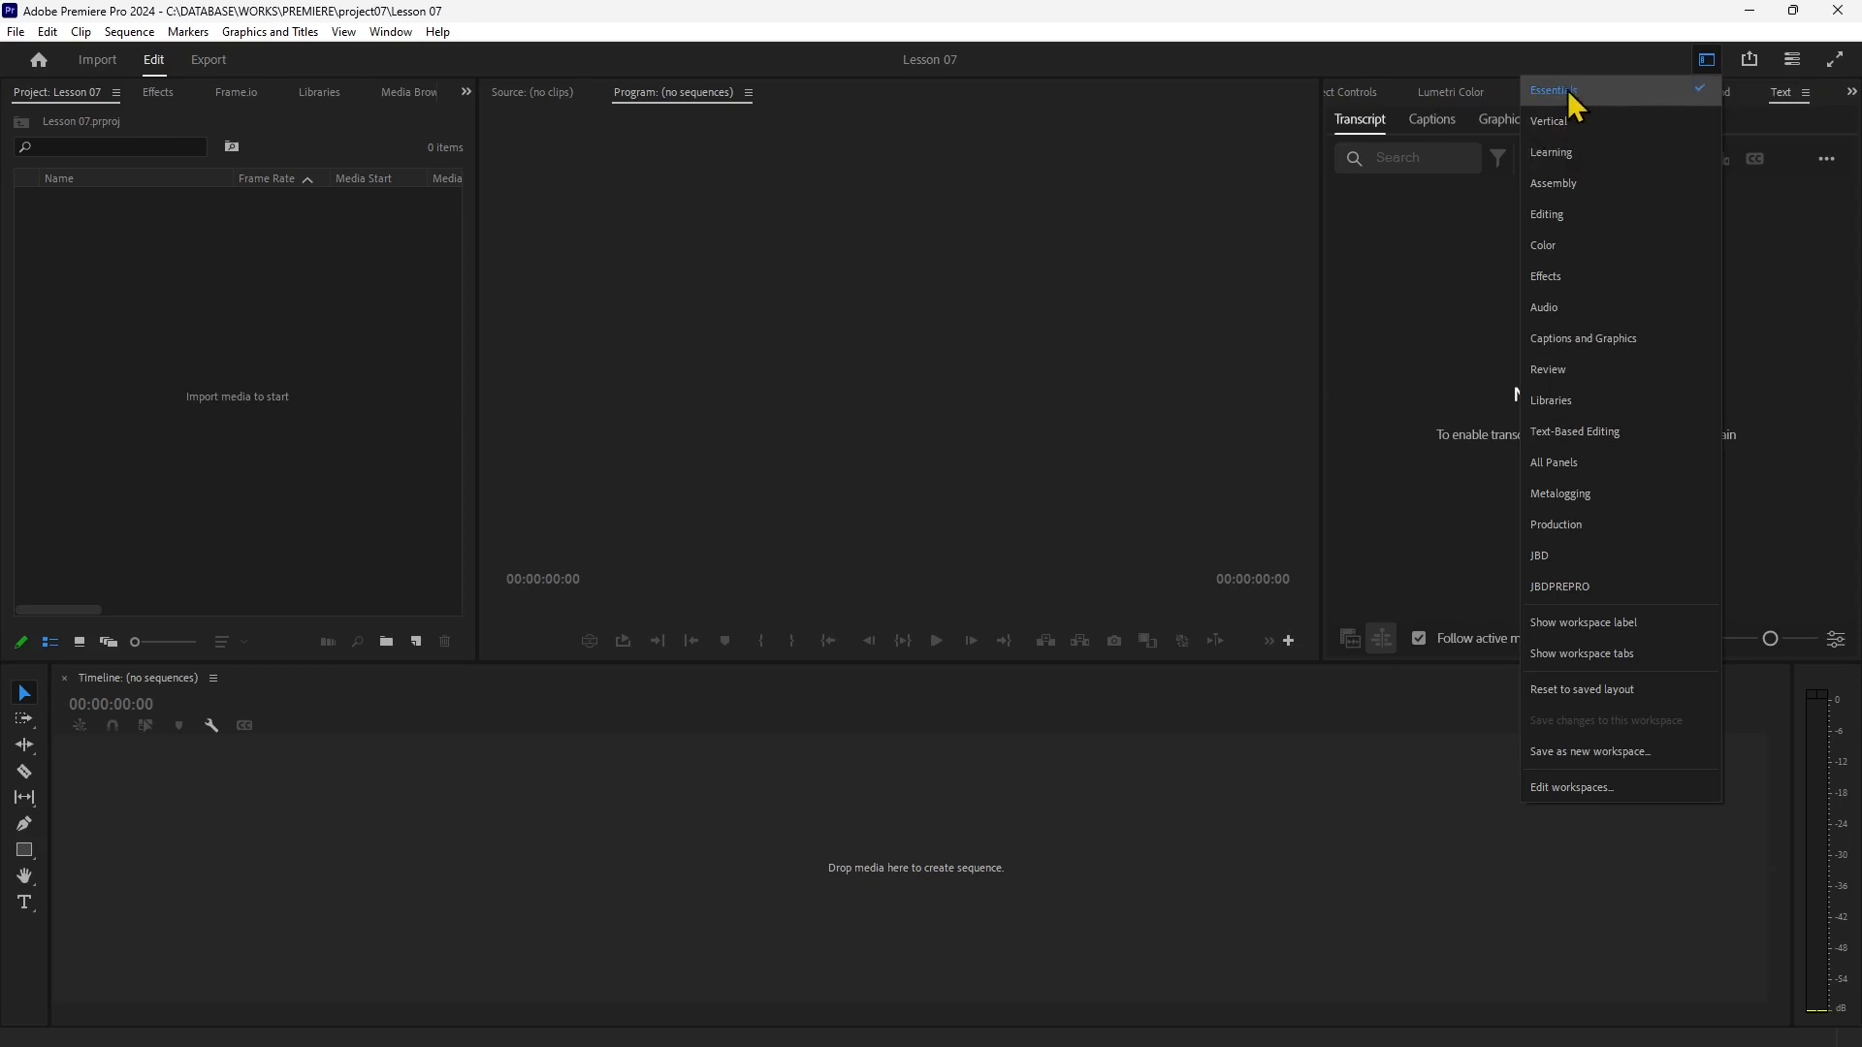
pyautogui.click(1554, 244)
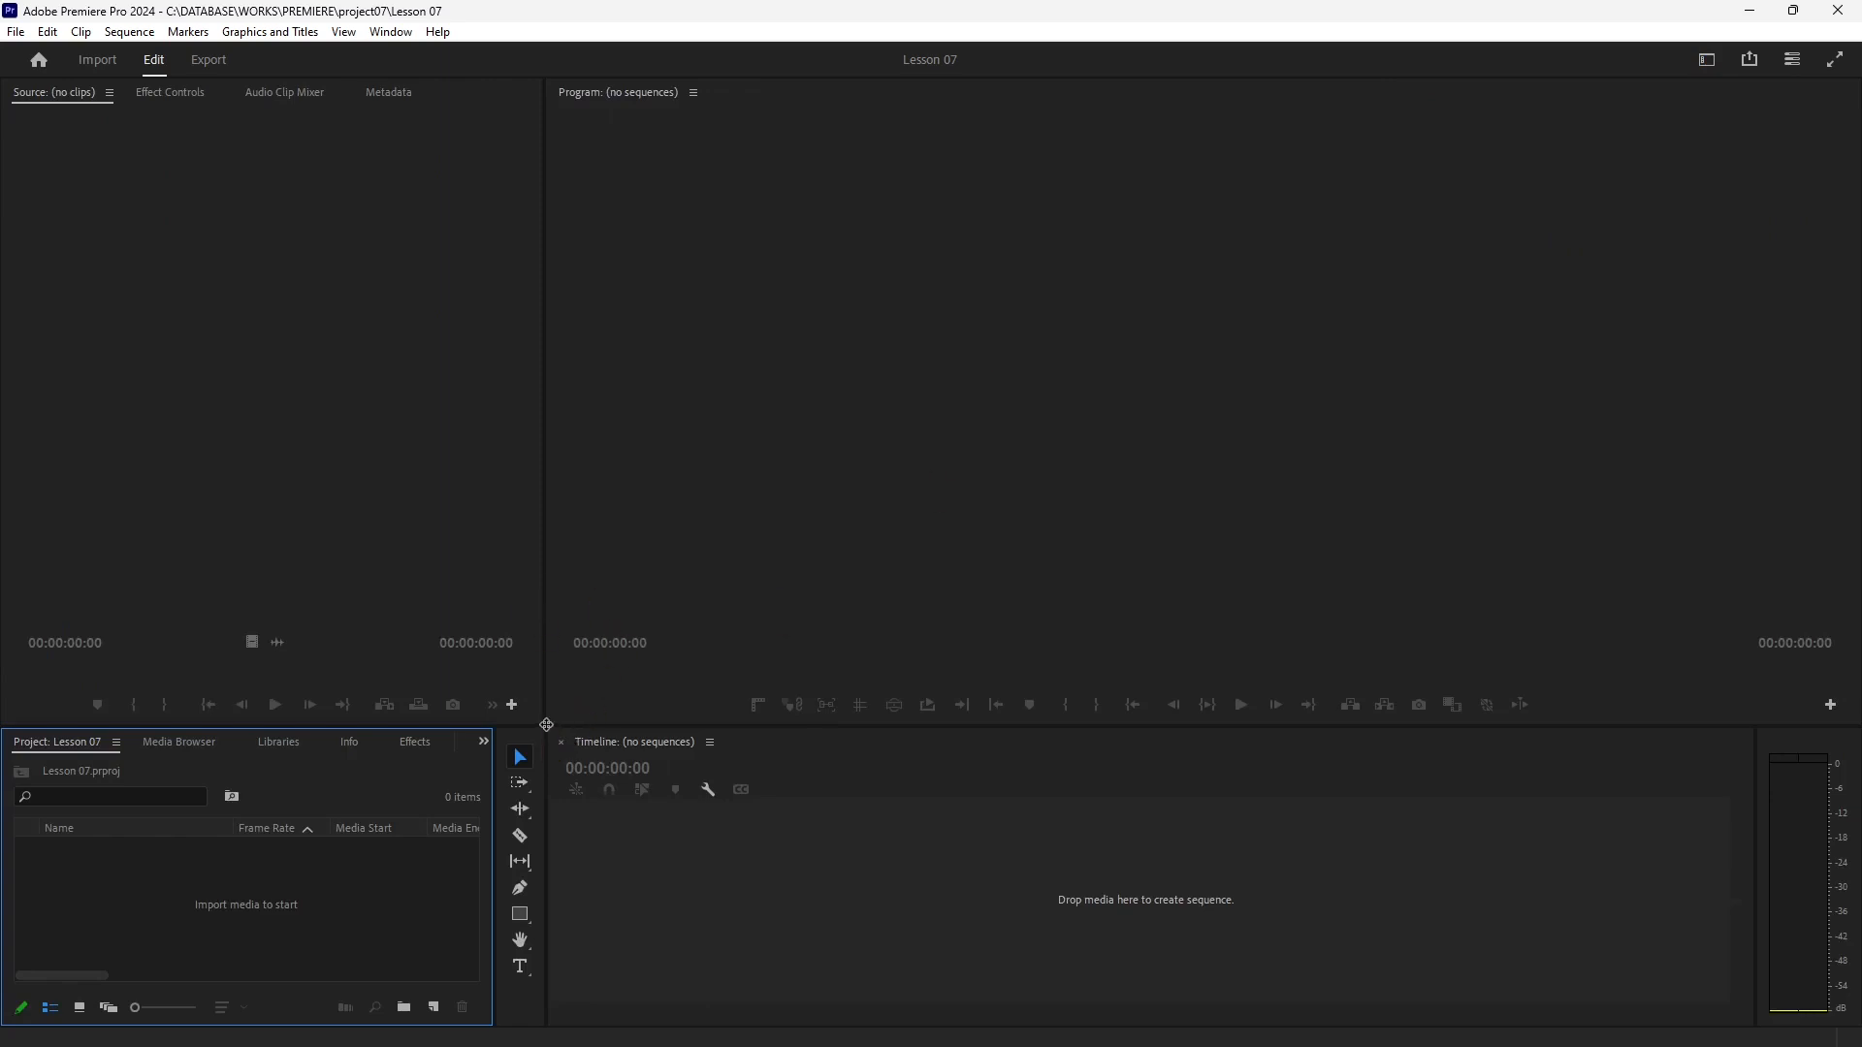
pyautogui.moveTo(546, 725)
pyautogui.mouseDown()
pyautogui.moveTo(790, 582)
pyautogui.moveTo(525, 661)
pyautogui.moveTo(640, 703)
pyautogui.moveTo(521, 715)
pyautogui.mouseUp()
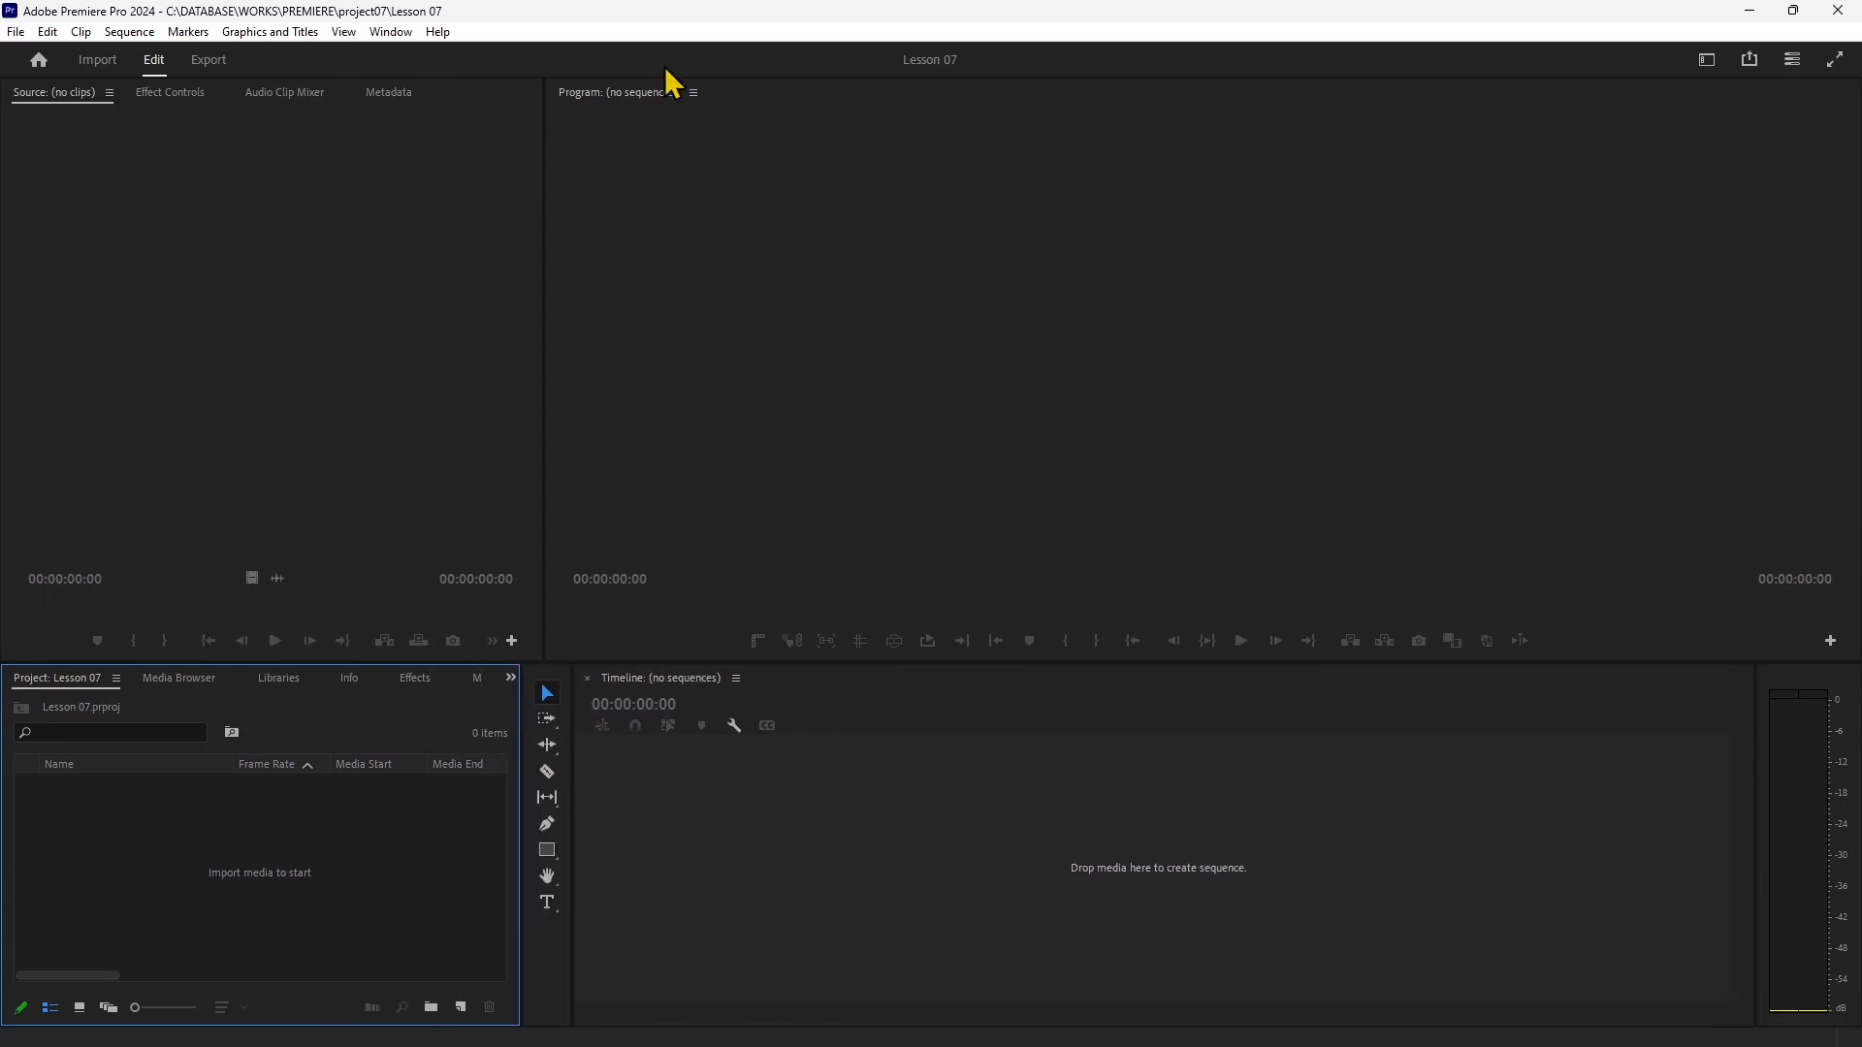
# Widen the Source monitor, then narrow it again so the Program monitor takes up most of the upper area.
pyautogui.click(611, 108)
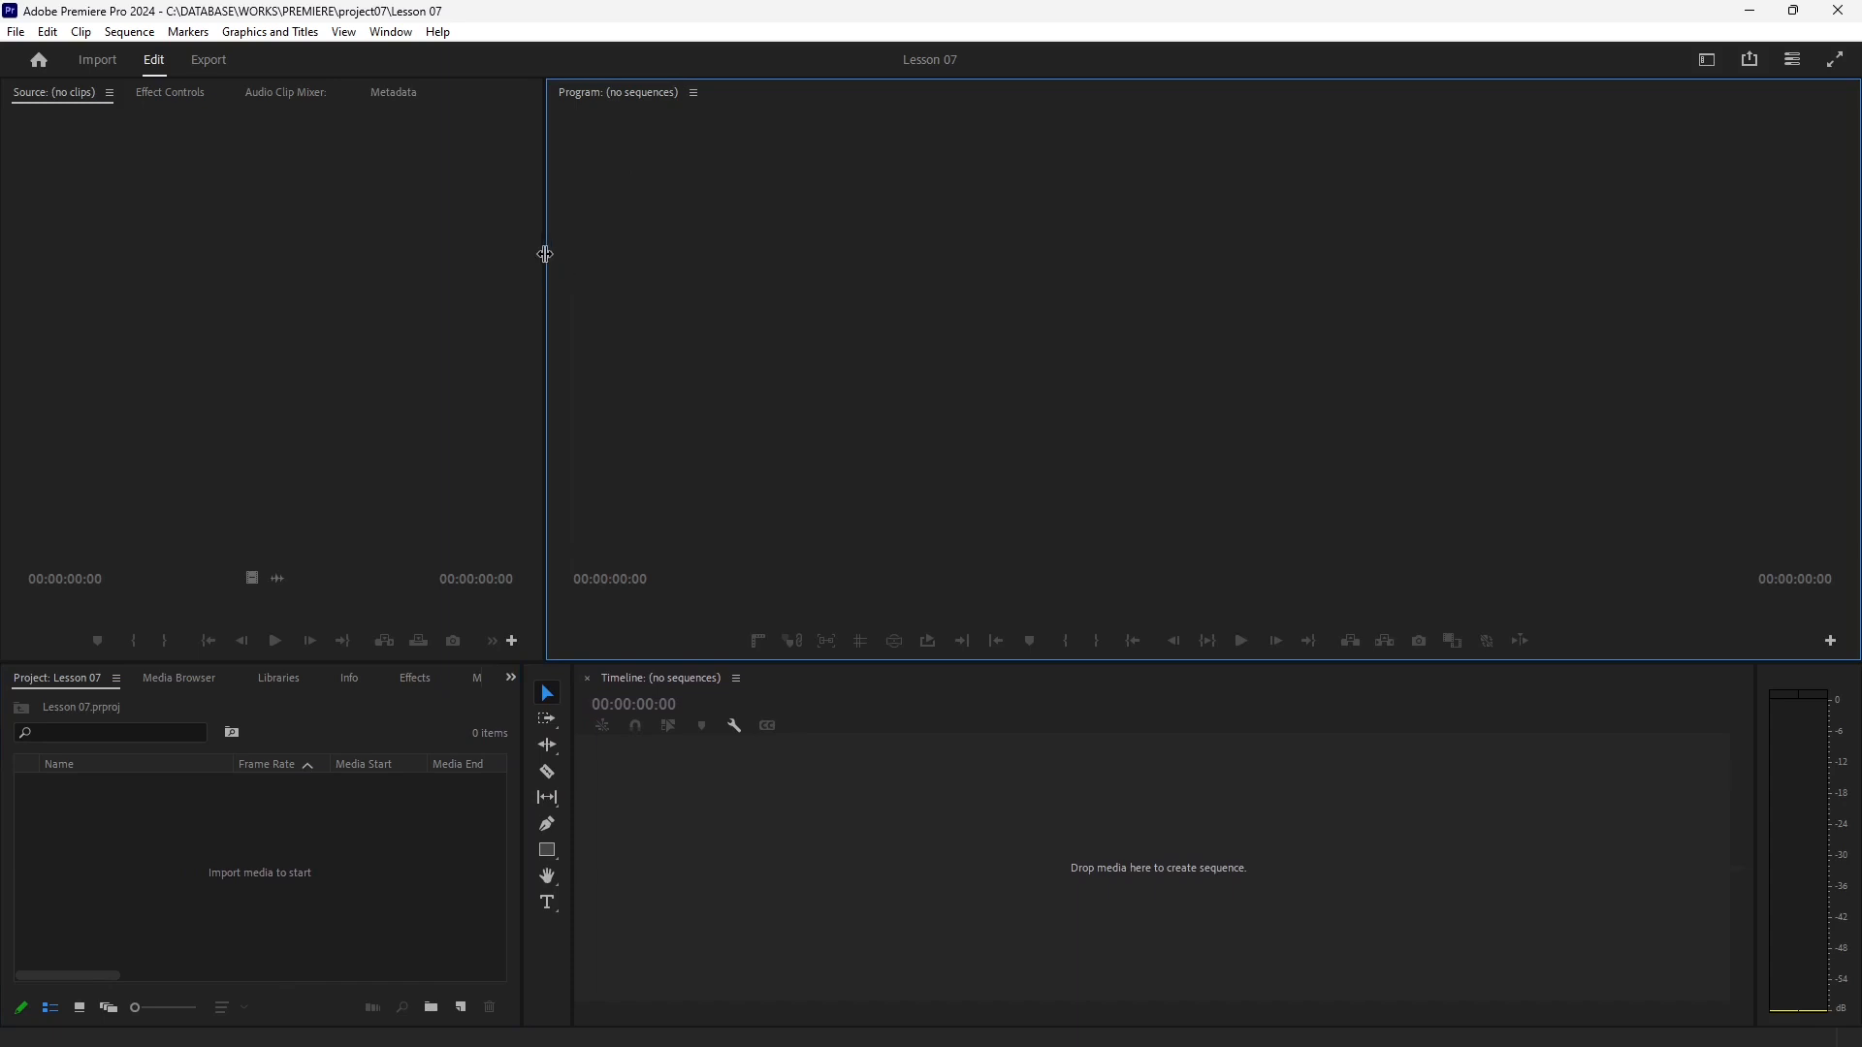
pyautogui.moveTo(545, 270); pyautogui.dragTo(817, 270)
pyautogui.click(403, 208)
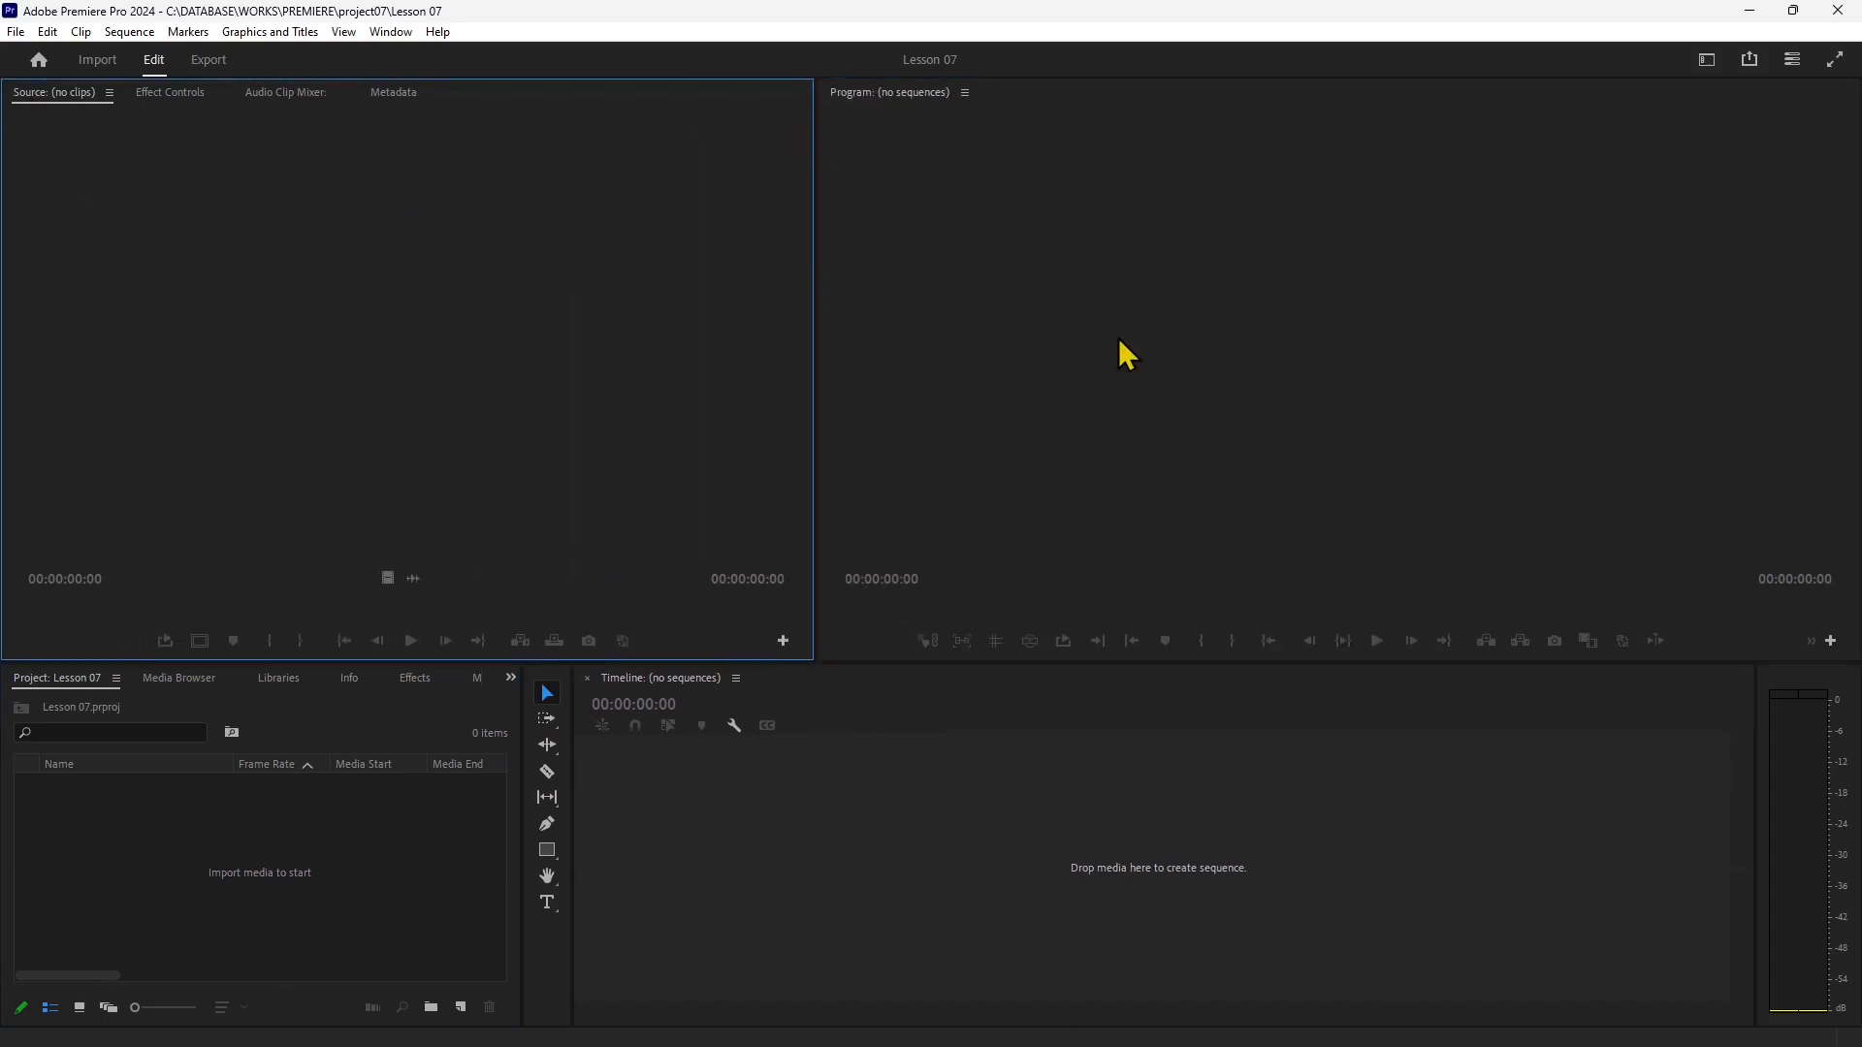
pyautogui.click(936, 115)
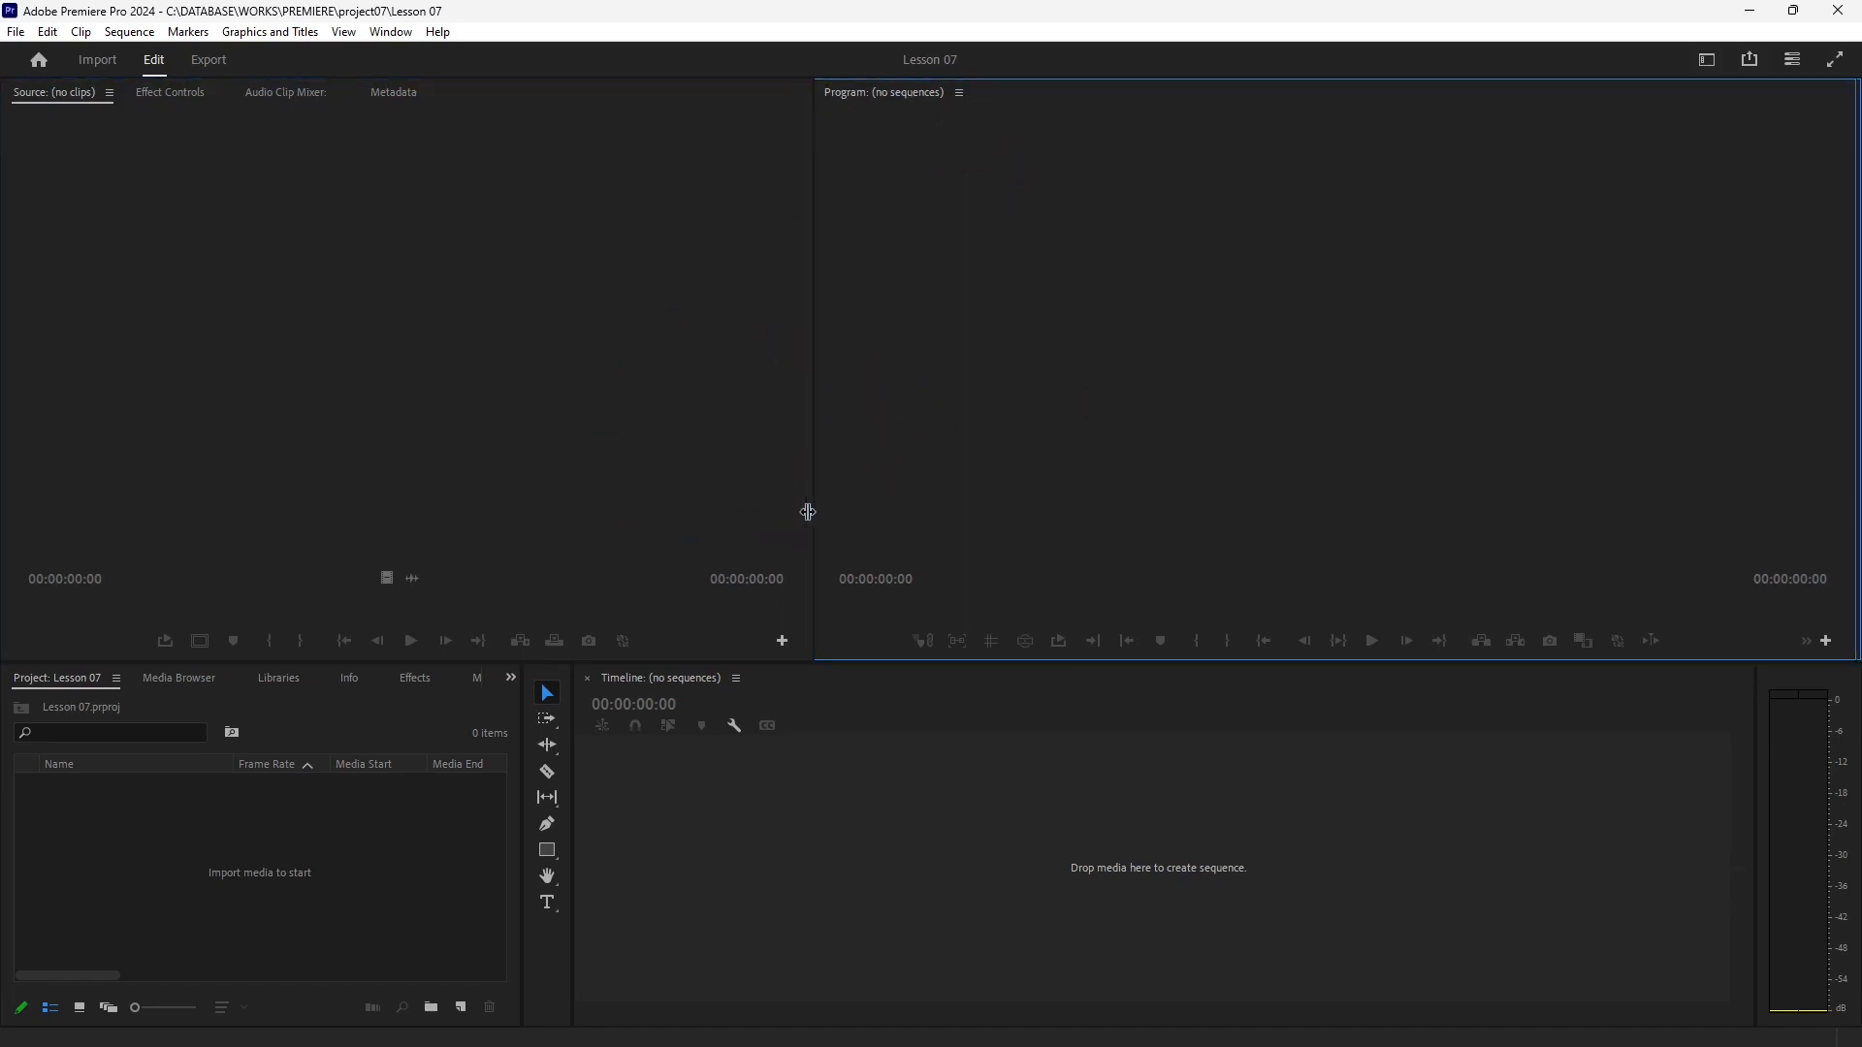
pyautogui.moveTo(811, 511); pyautogui.dragTo(570, 526)
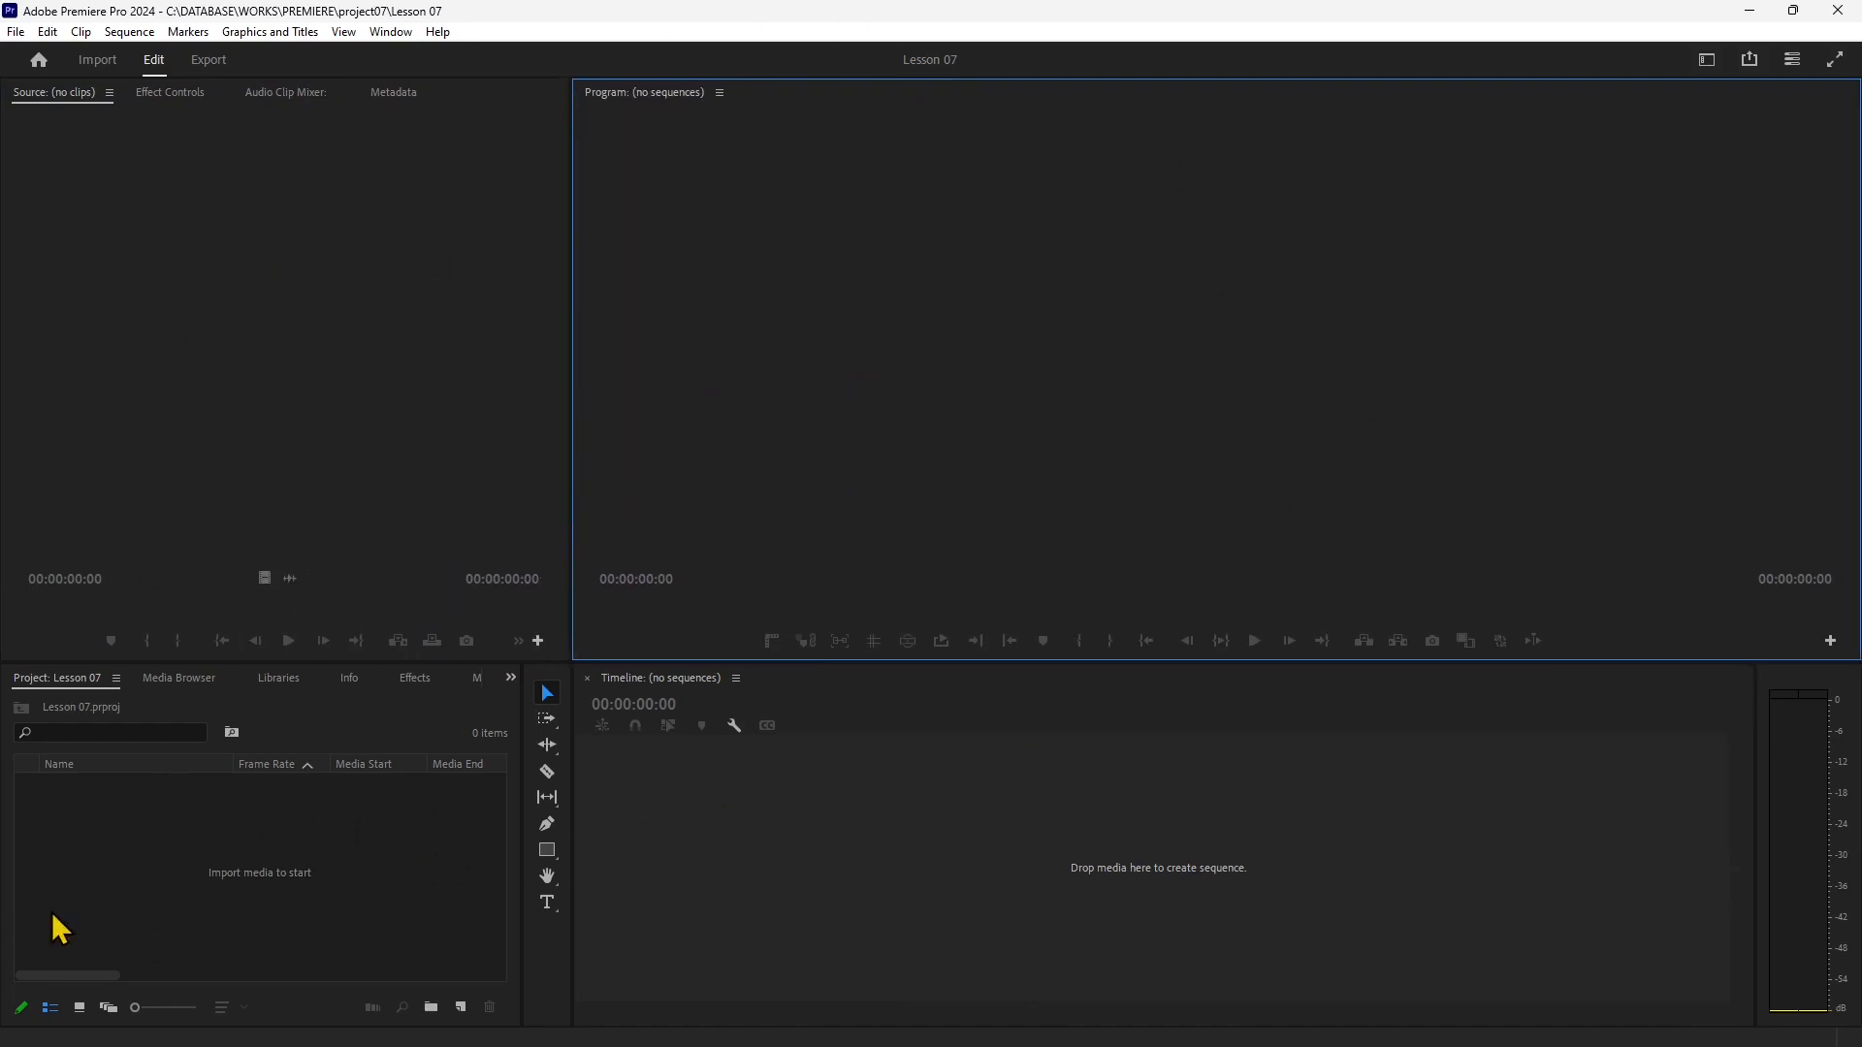
# Add the mixkit-faces-of-a-group-of-friends-drinking-wine-outdoors clip from the Mixkit folder to the empty timeline and close the folder window.
pyautogui.click(50, 678)
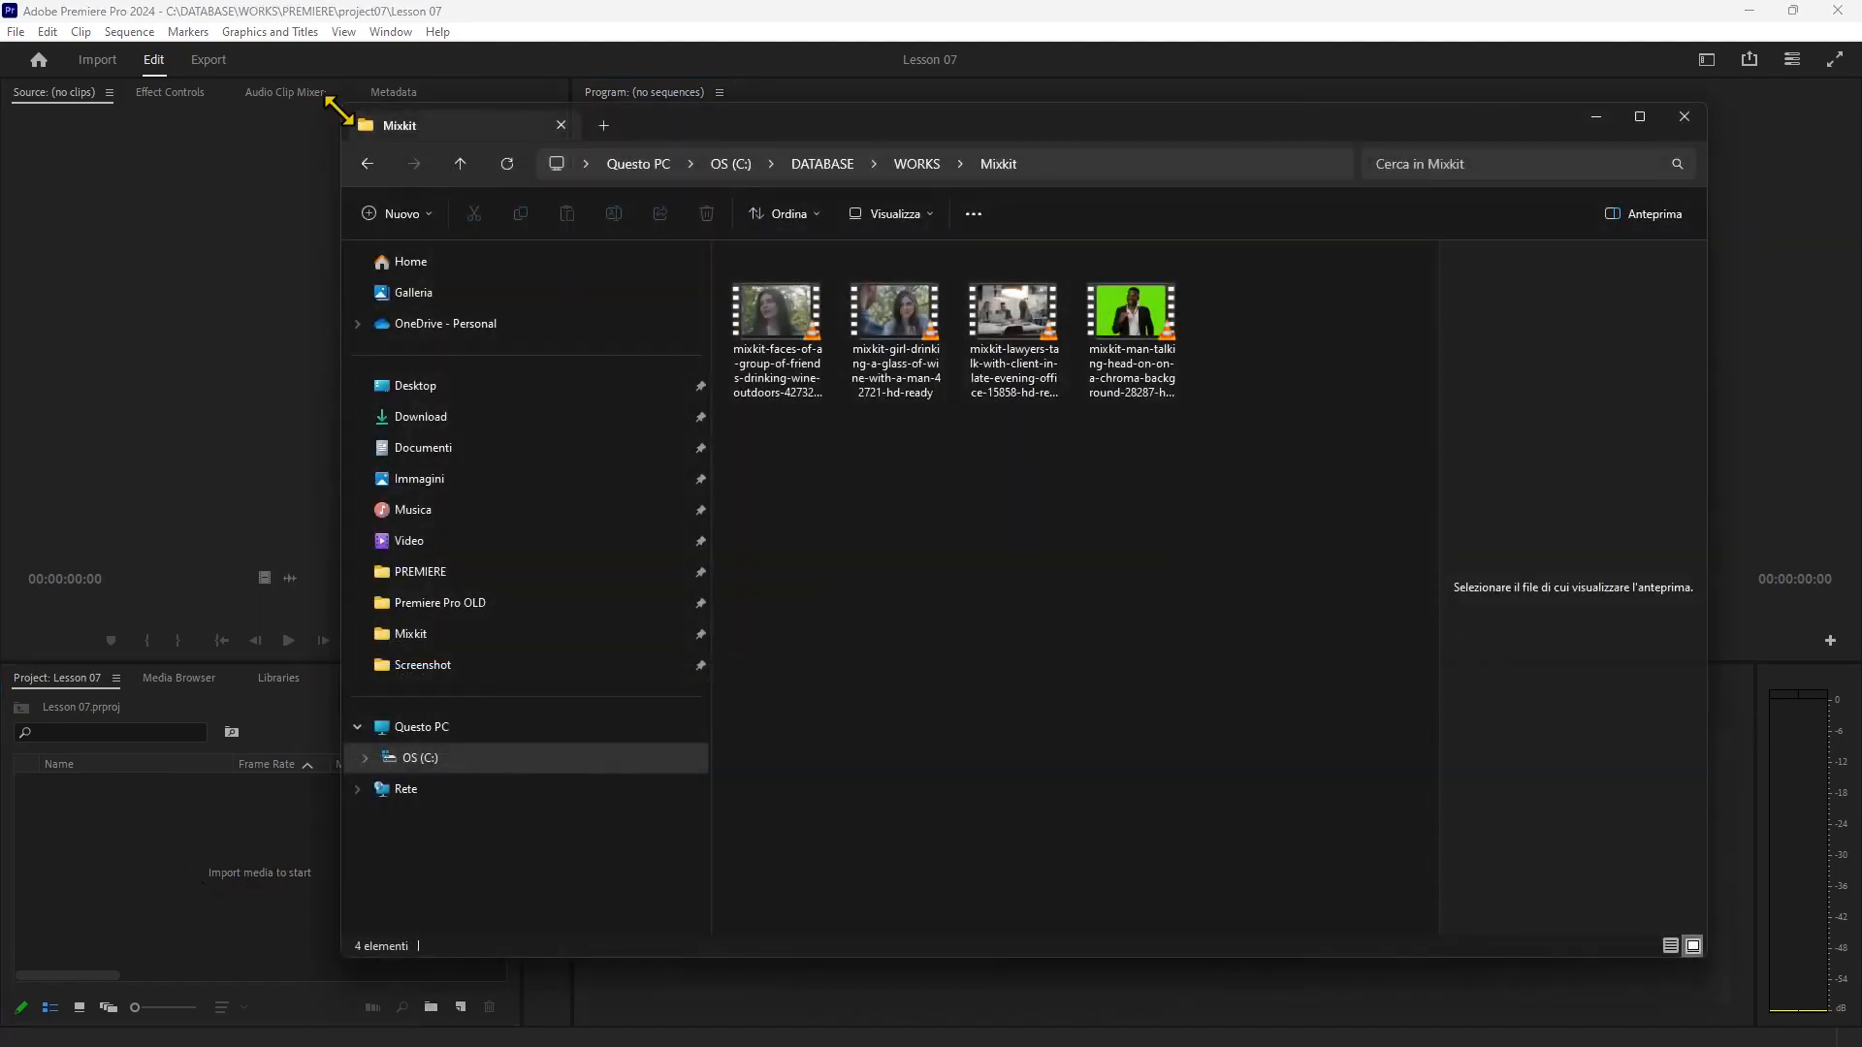
pyautogui.moveTo(339, 110); pyautogui.dragTo(772, 278)
pyautogui.moveTo(1230, 304); pyautogui.dragTo(1362, 149)
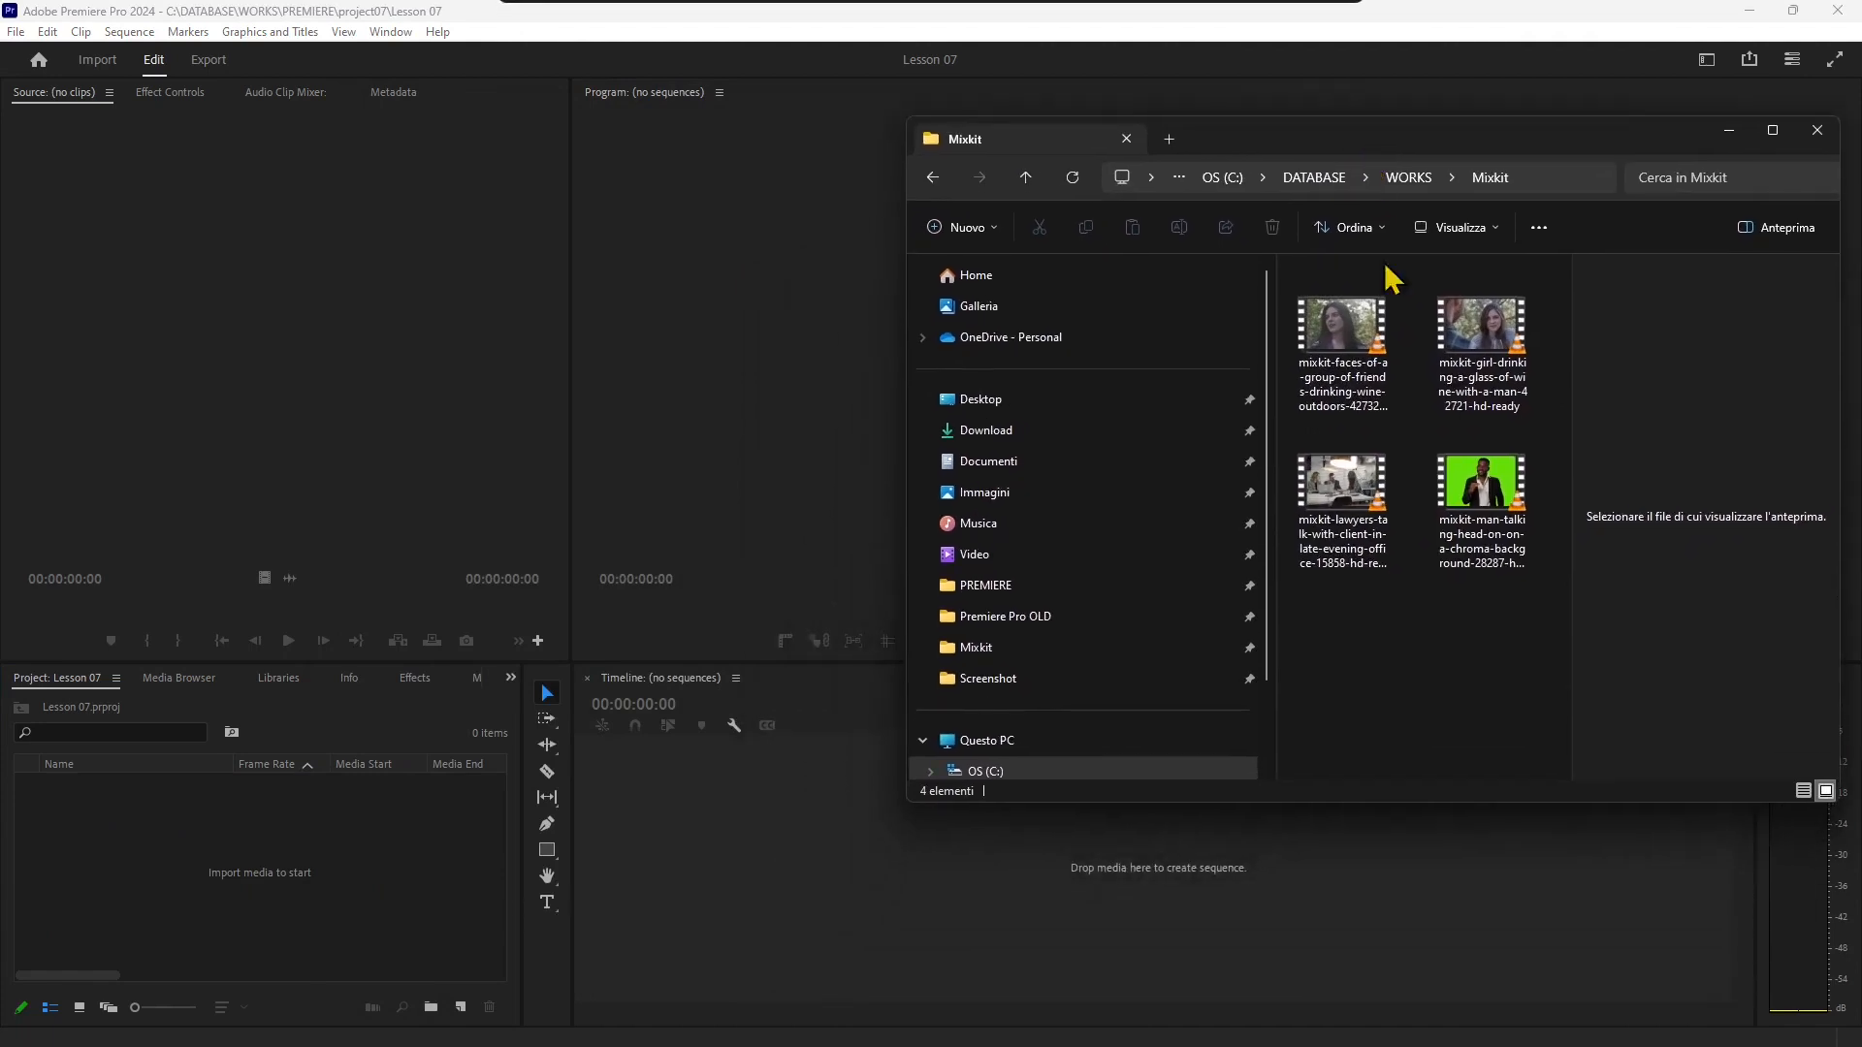
pyautogui.click(1373, 372)
pyautogui.moveTo(1331, 405); pyautogui.dragTo(886, 850)
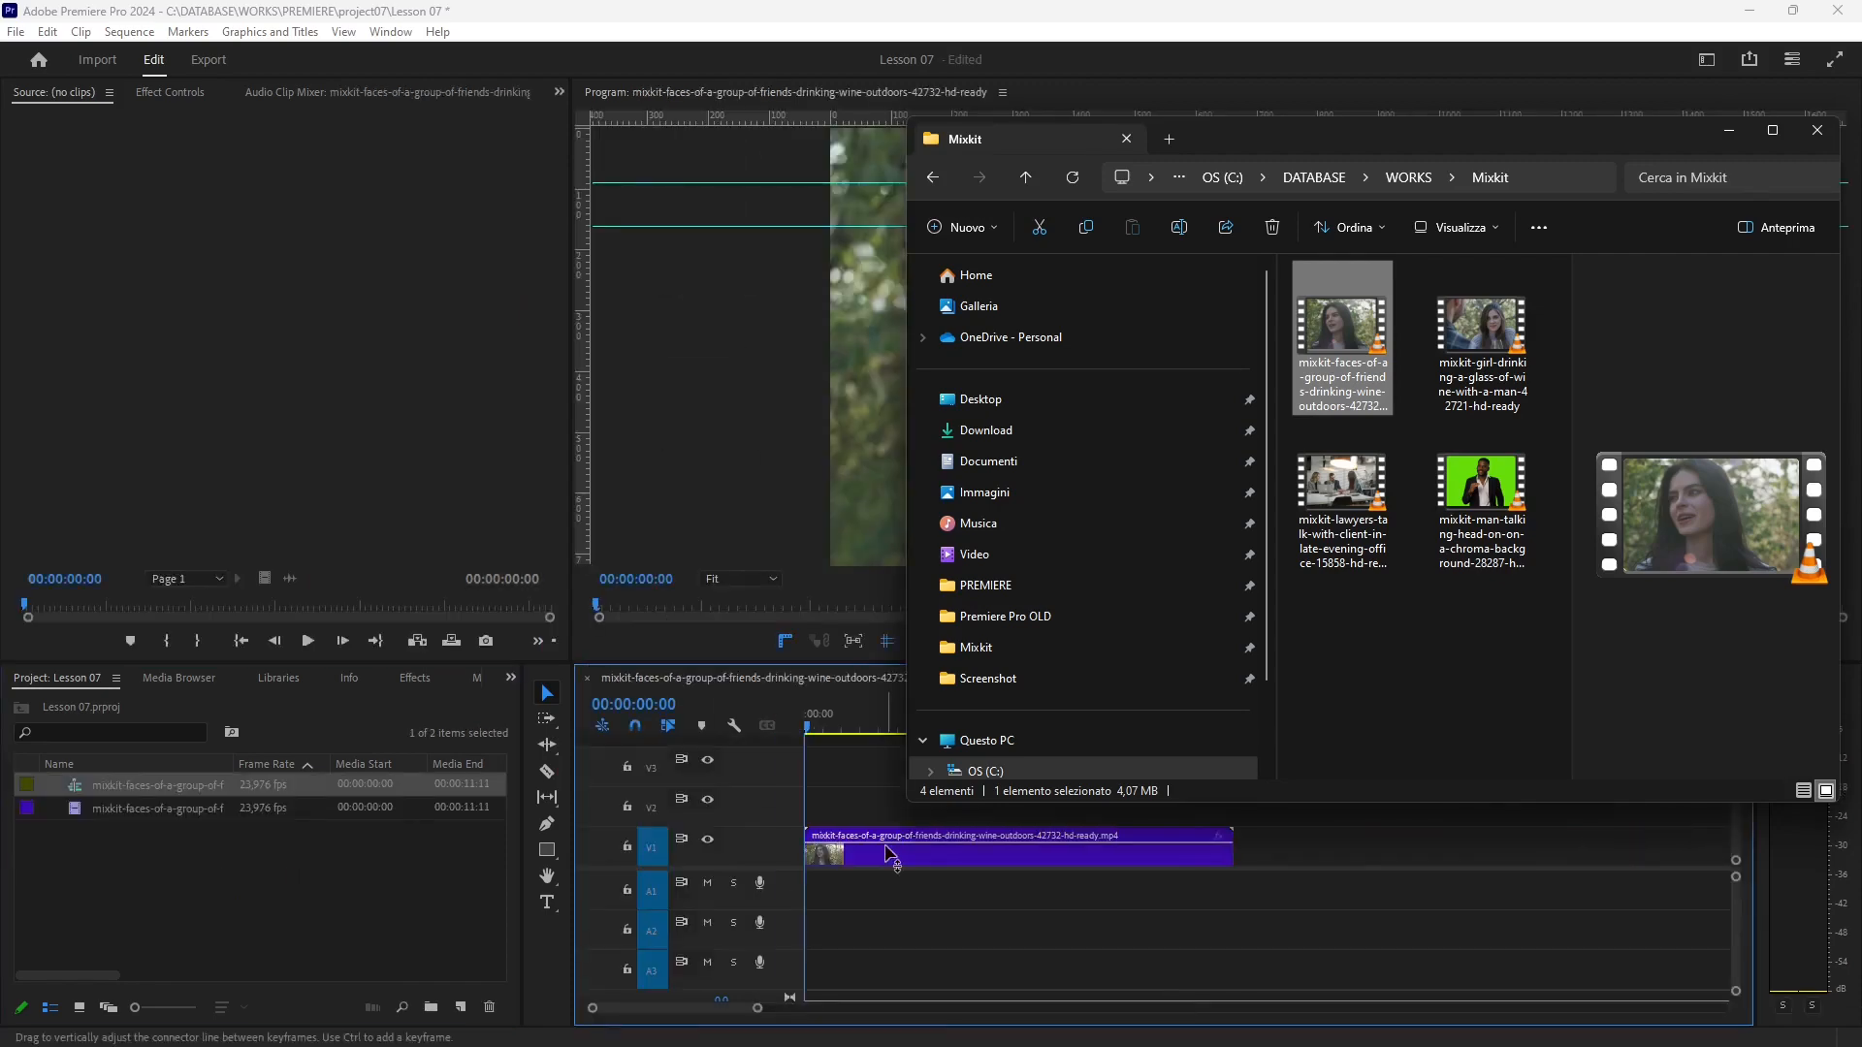
pyautogui.click(1816, 132)
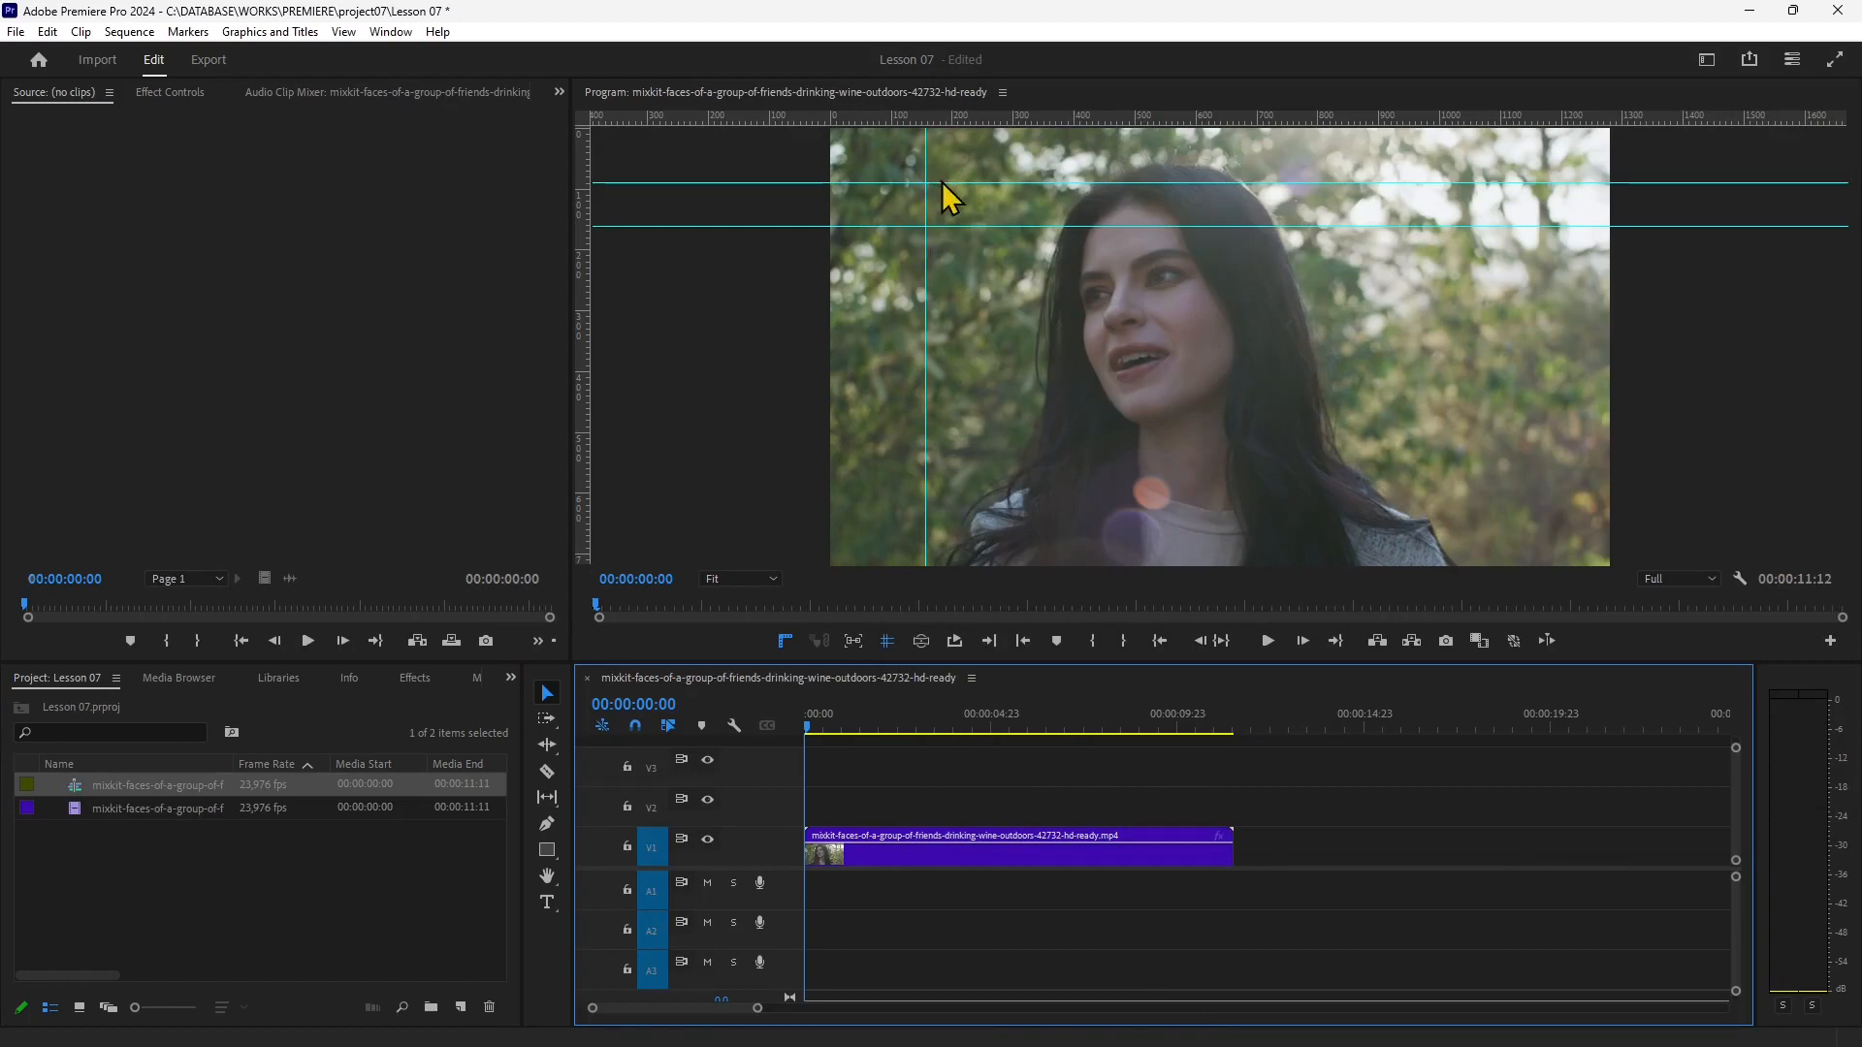
# Move the two horizontal guides lower in the Program monitor, then hide the guides and rulers.
pyautogui.moveTo(942, 185); pyautogui.dragTo(960, 374)
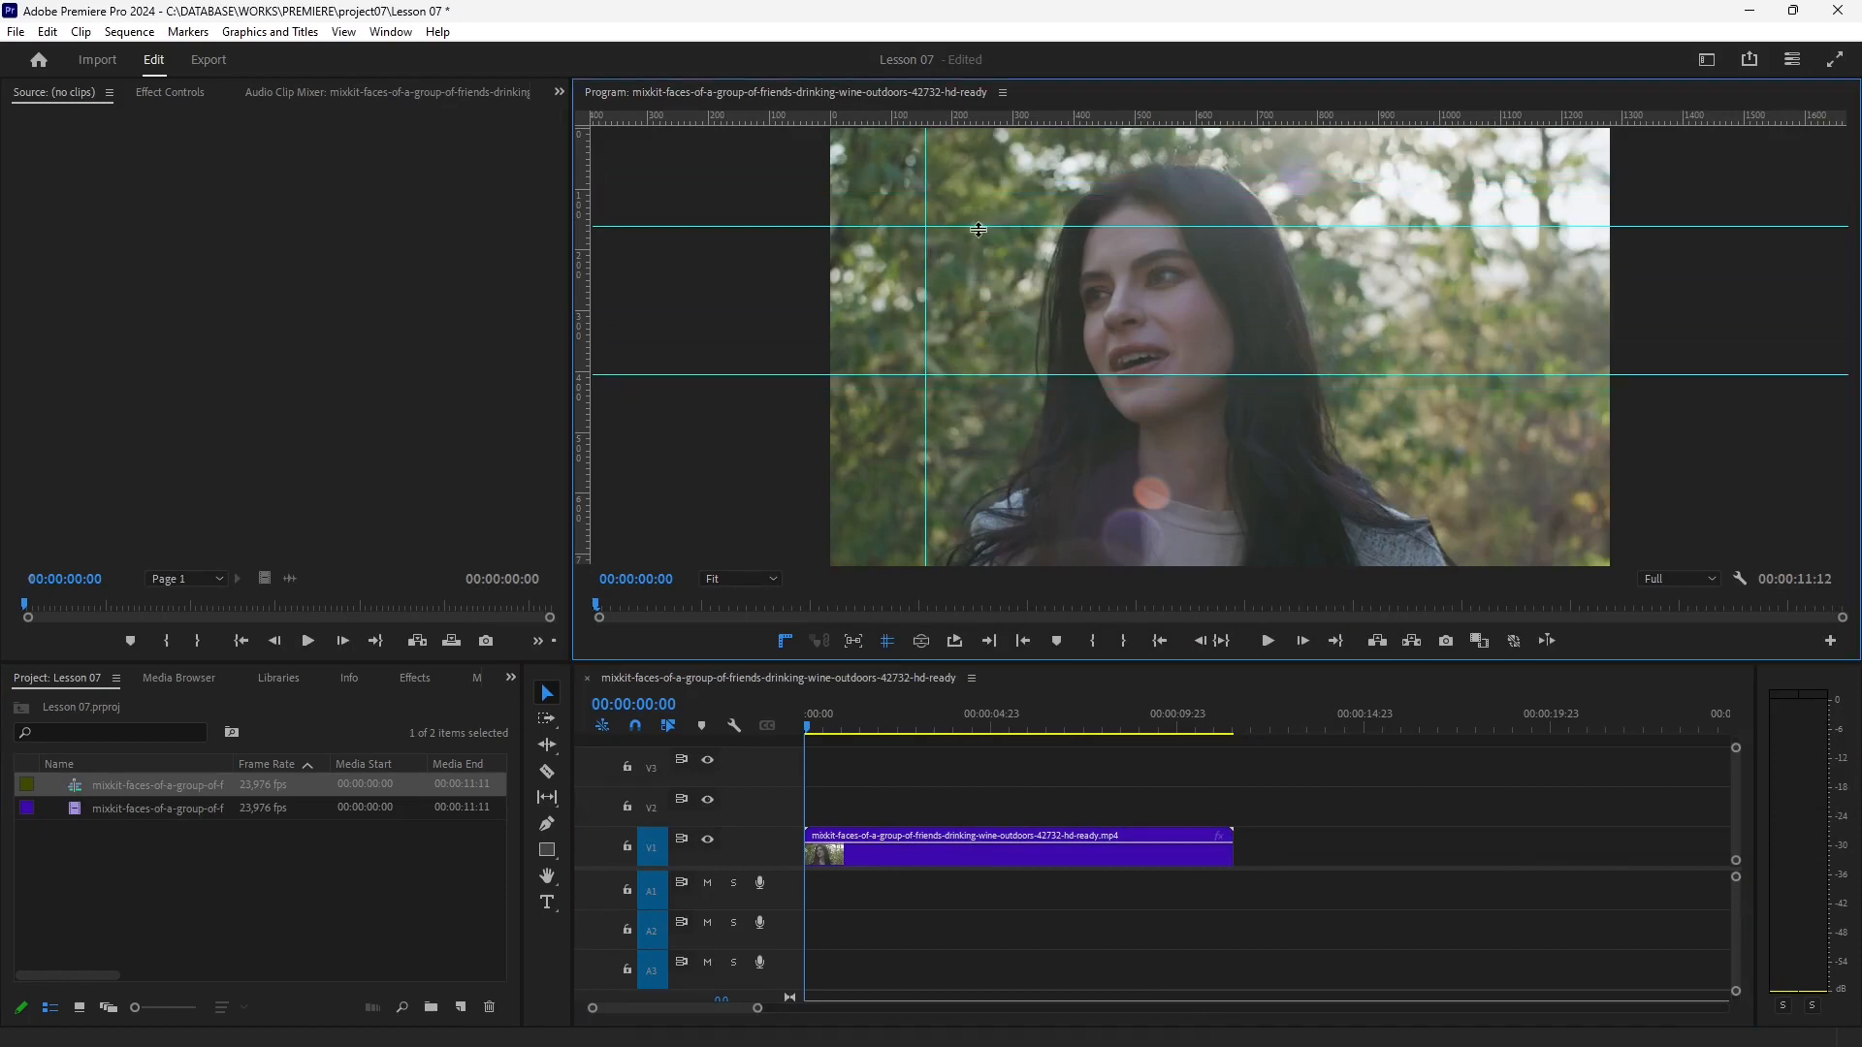
pyautogui.moveTo(978, 228); pyautogui.dragTo(809, 298)
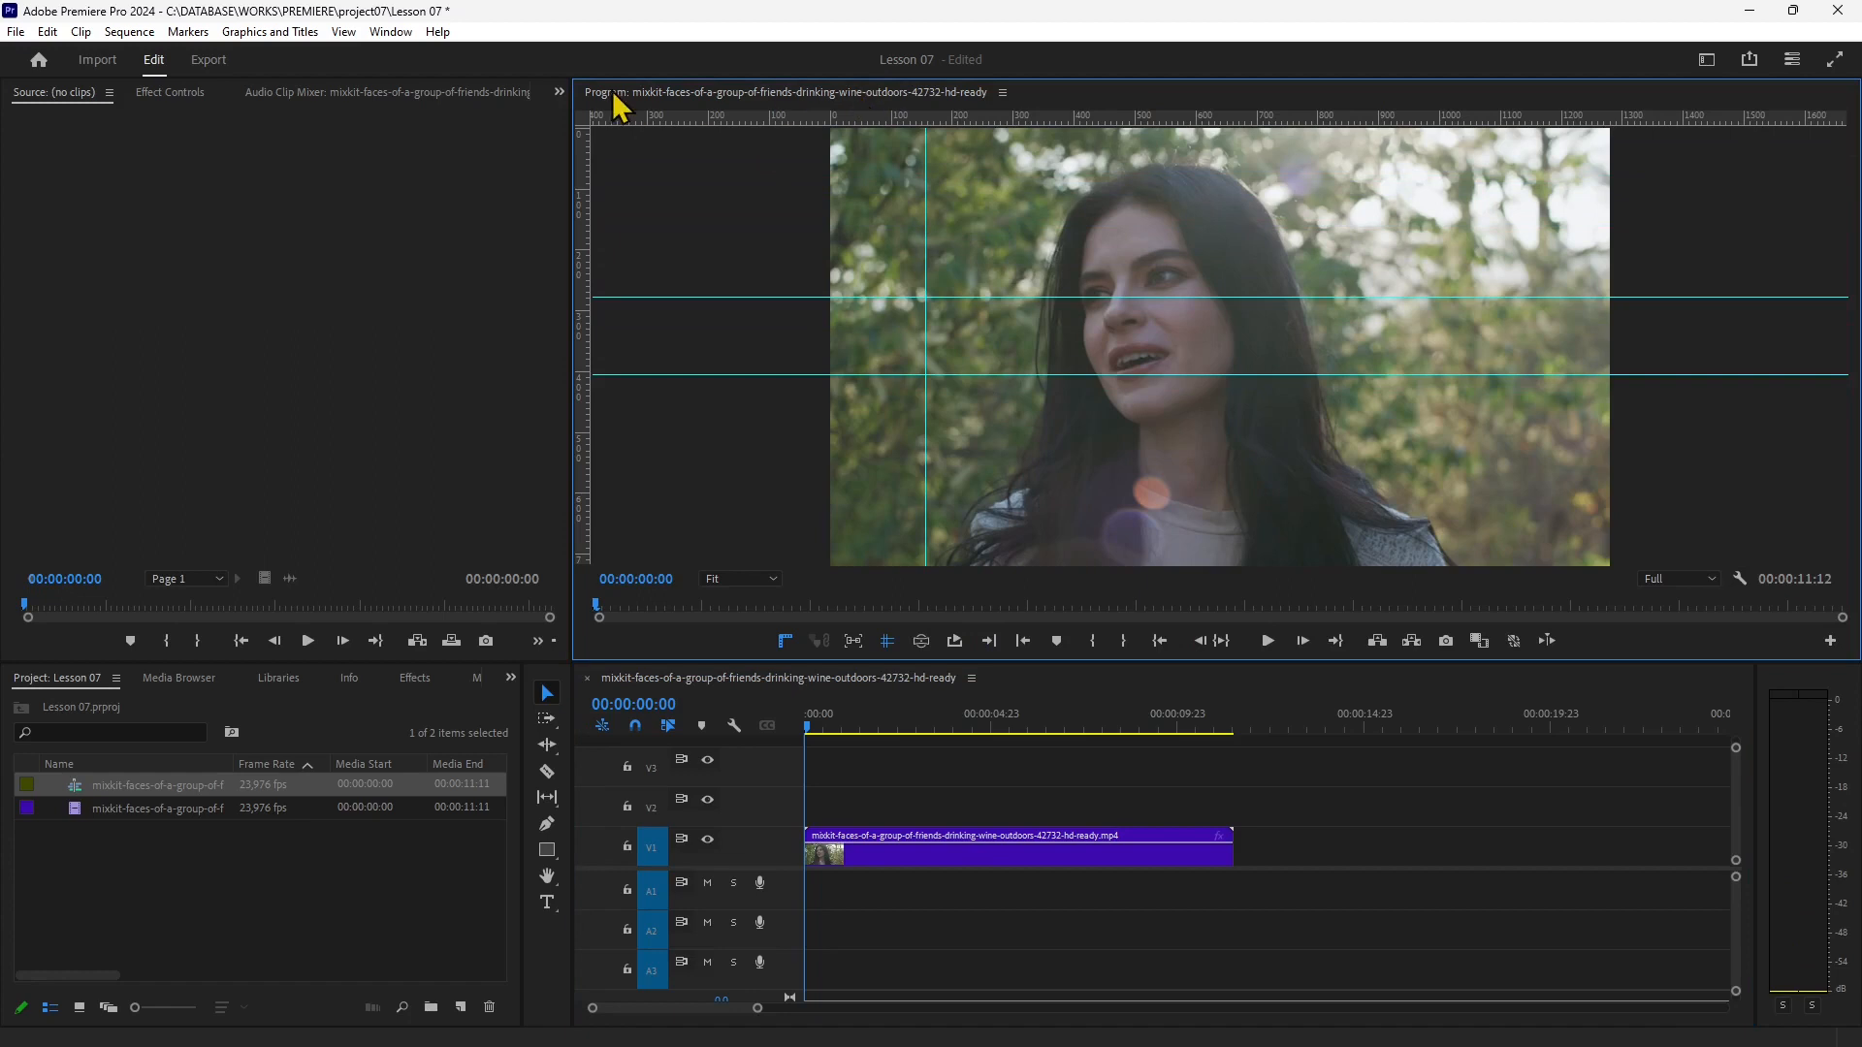
pyautogui.click(887, 642)
pyautogui.click(783, 640)
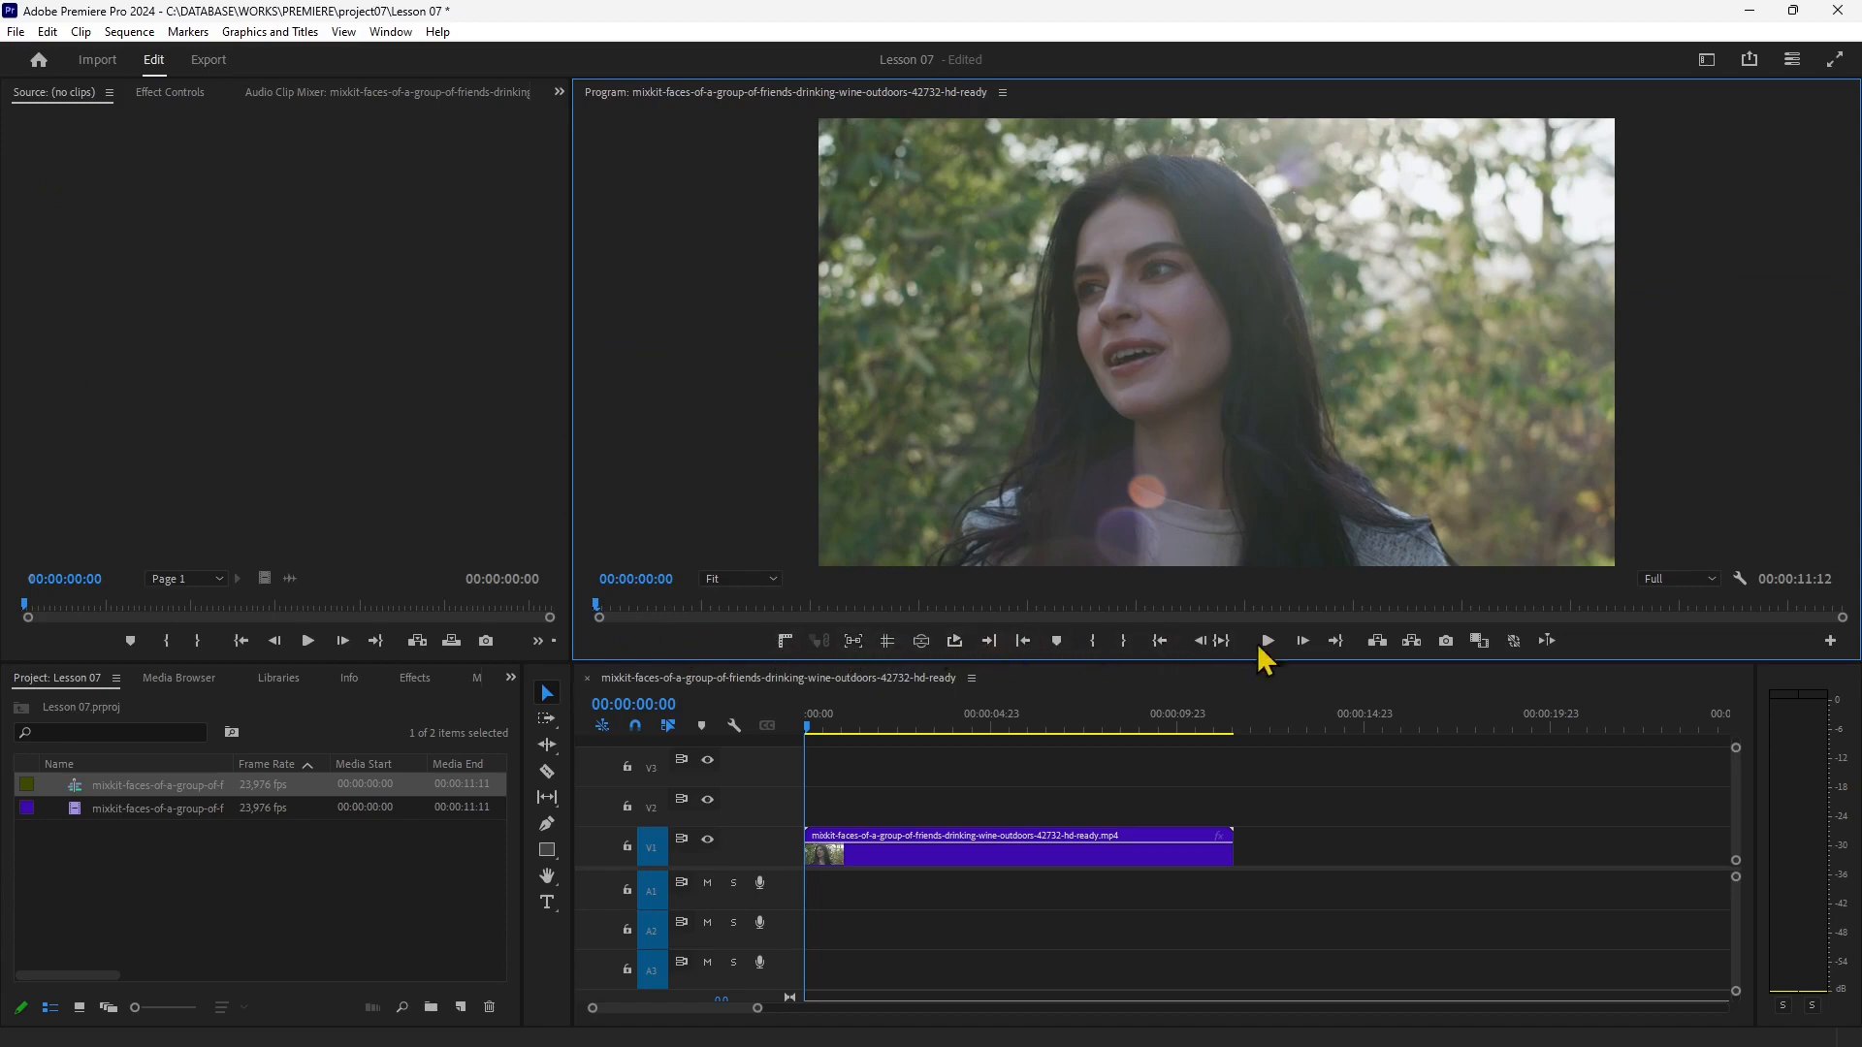
# Reset the Program monitor's transport buttons to the default layout.
pyautogui.click(1830, 641)
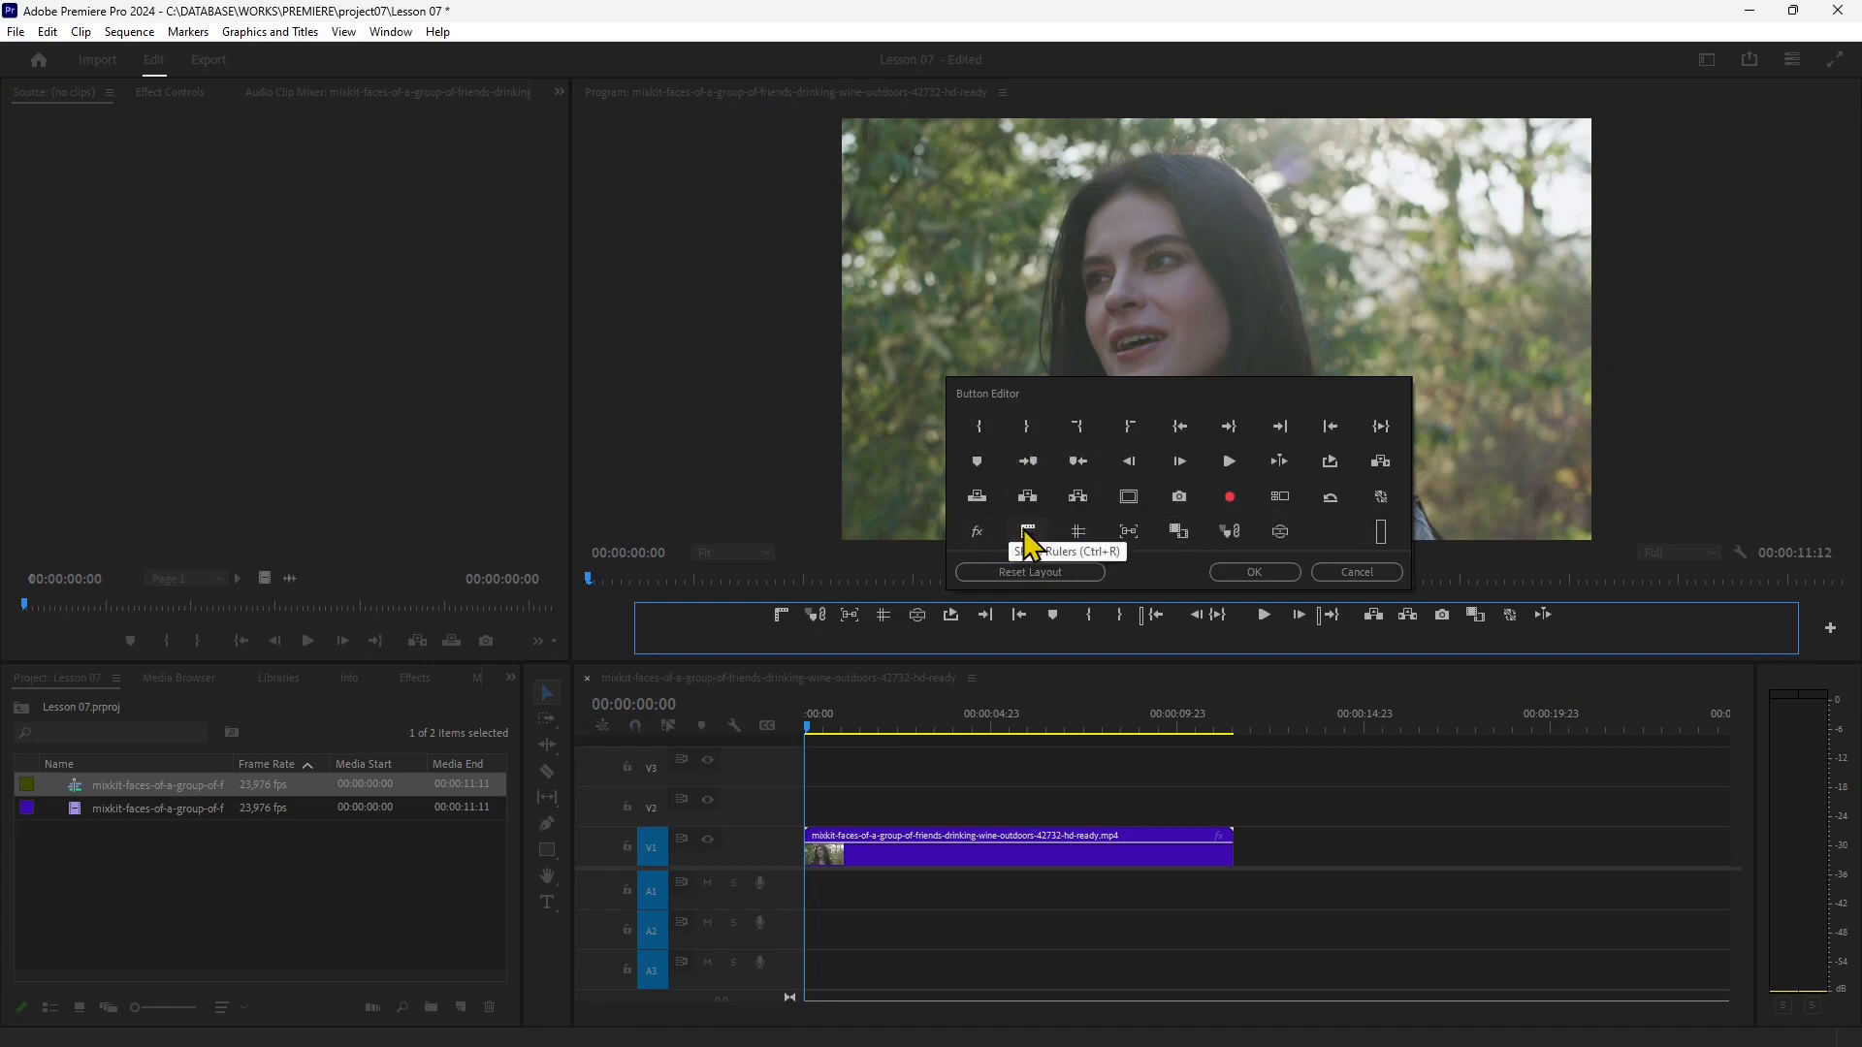
pyautogui.click(1027, 573)
pyautogui.click(1236, 574)
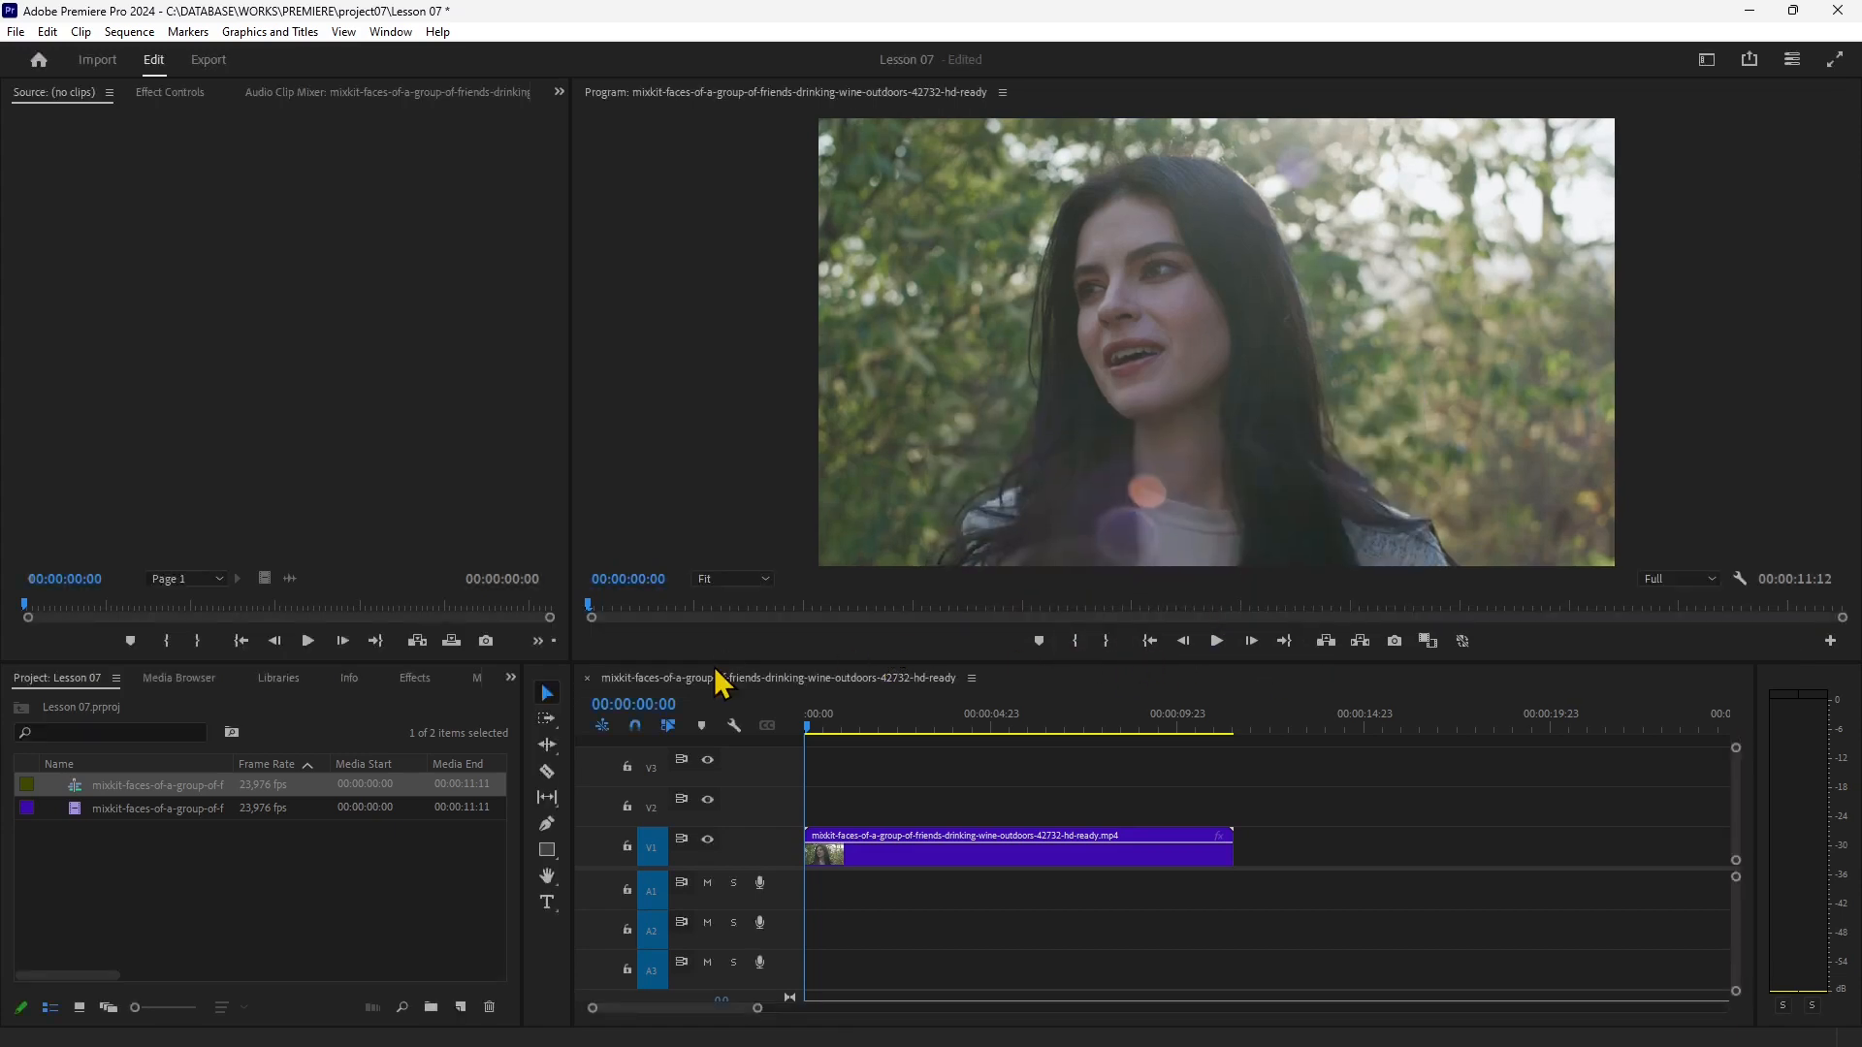
# Open the V1 clip in the Source monitor and add a sequence marker at 00:00:00:21.
pyautogui.doubleClick(935, 852)
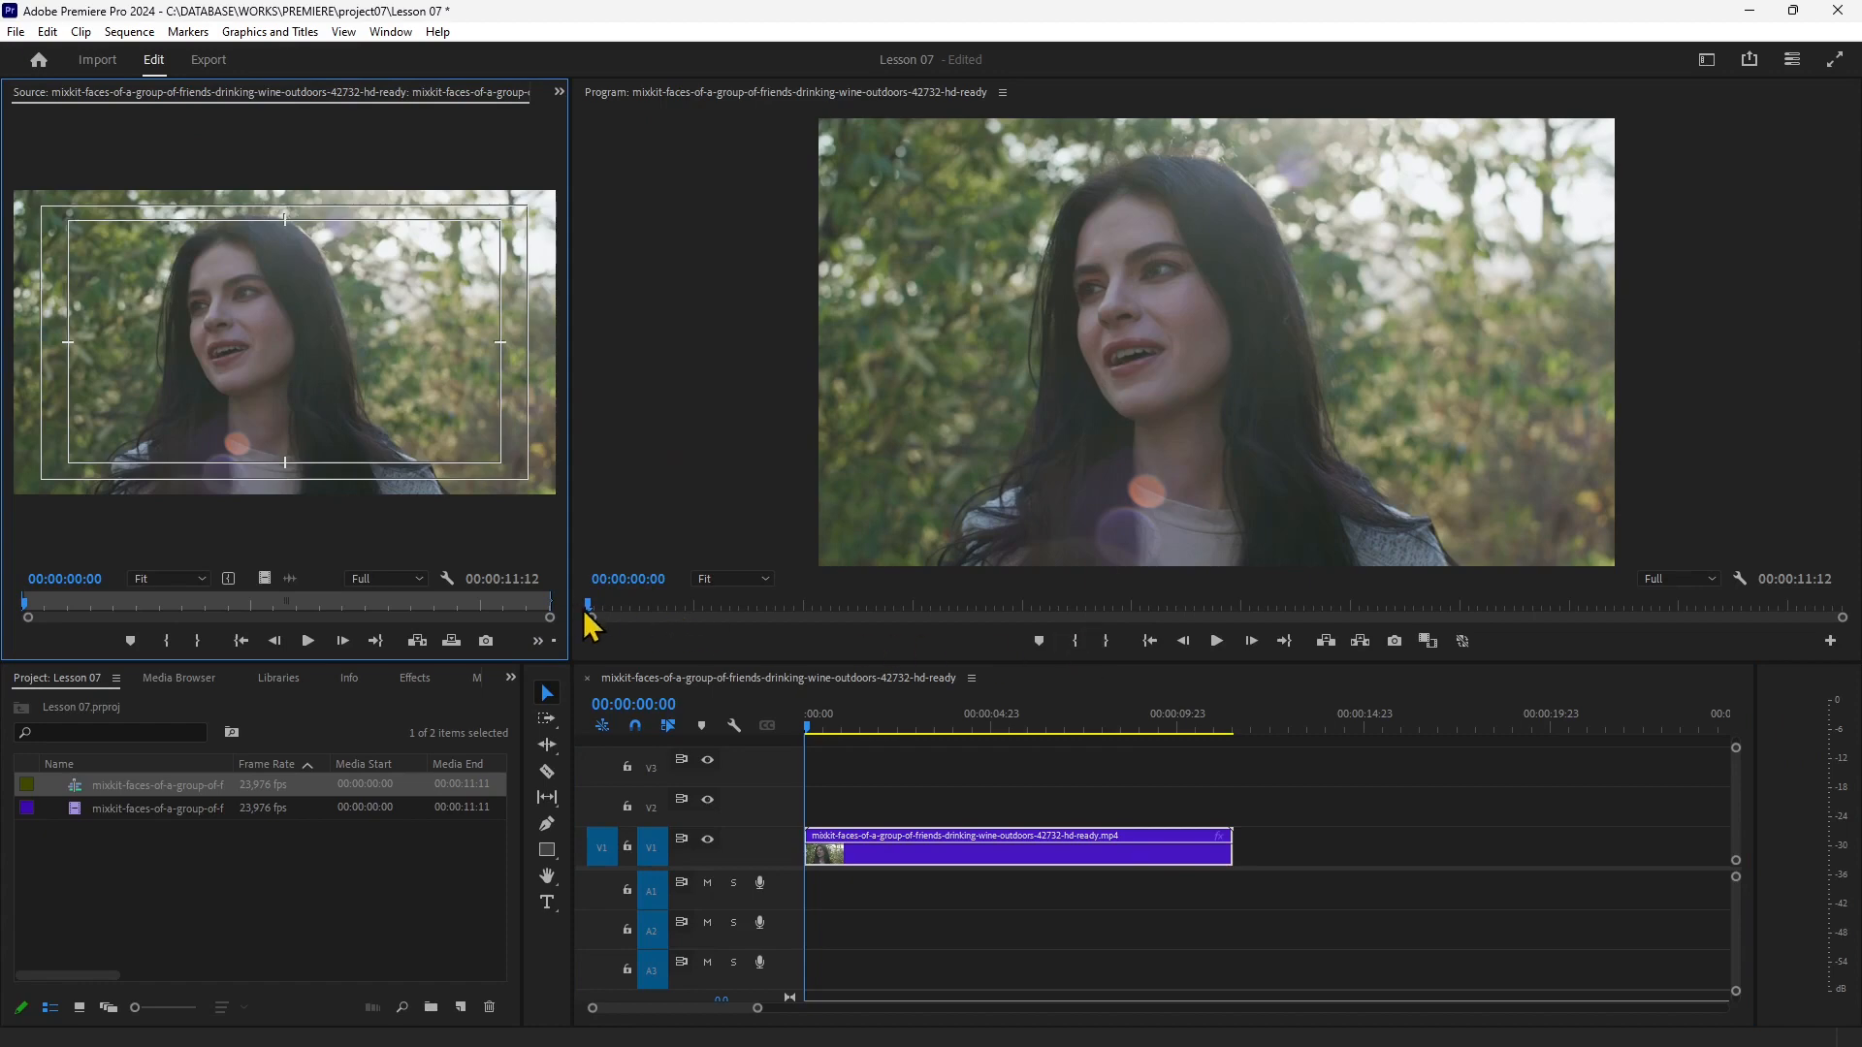
pyautogui.moveTo(586, 614); pyautogui.dragTo(683, 617)
pyautogui.click(1037, 643)
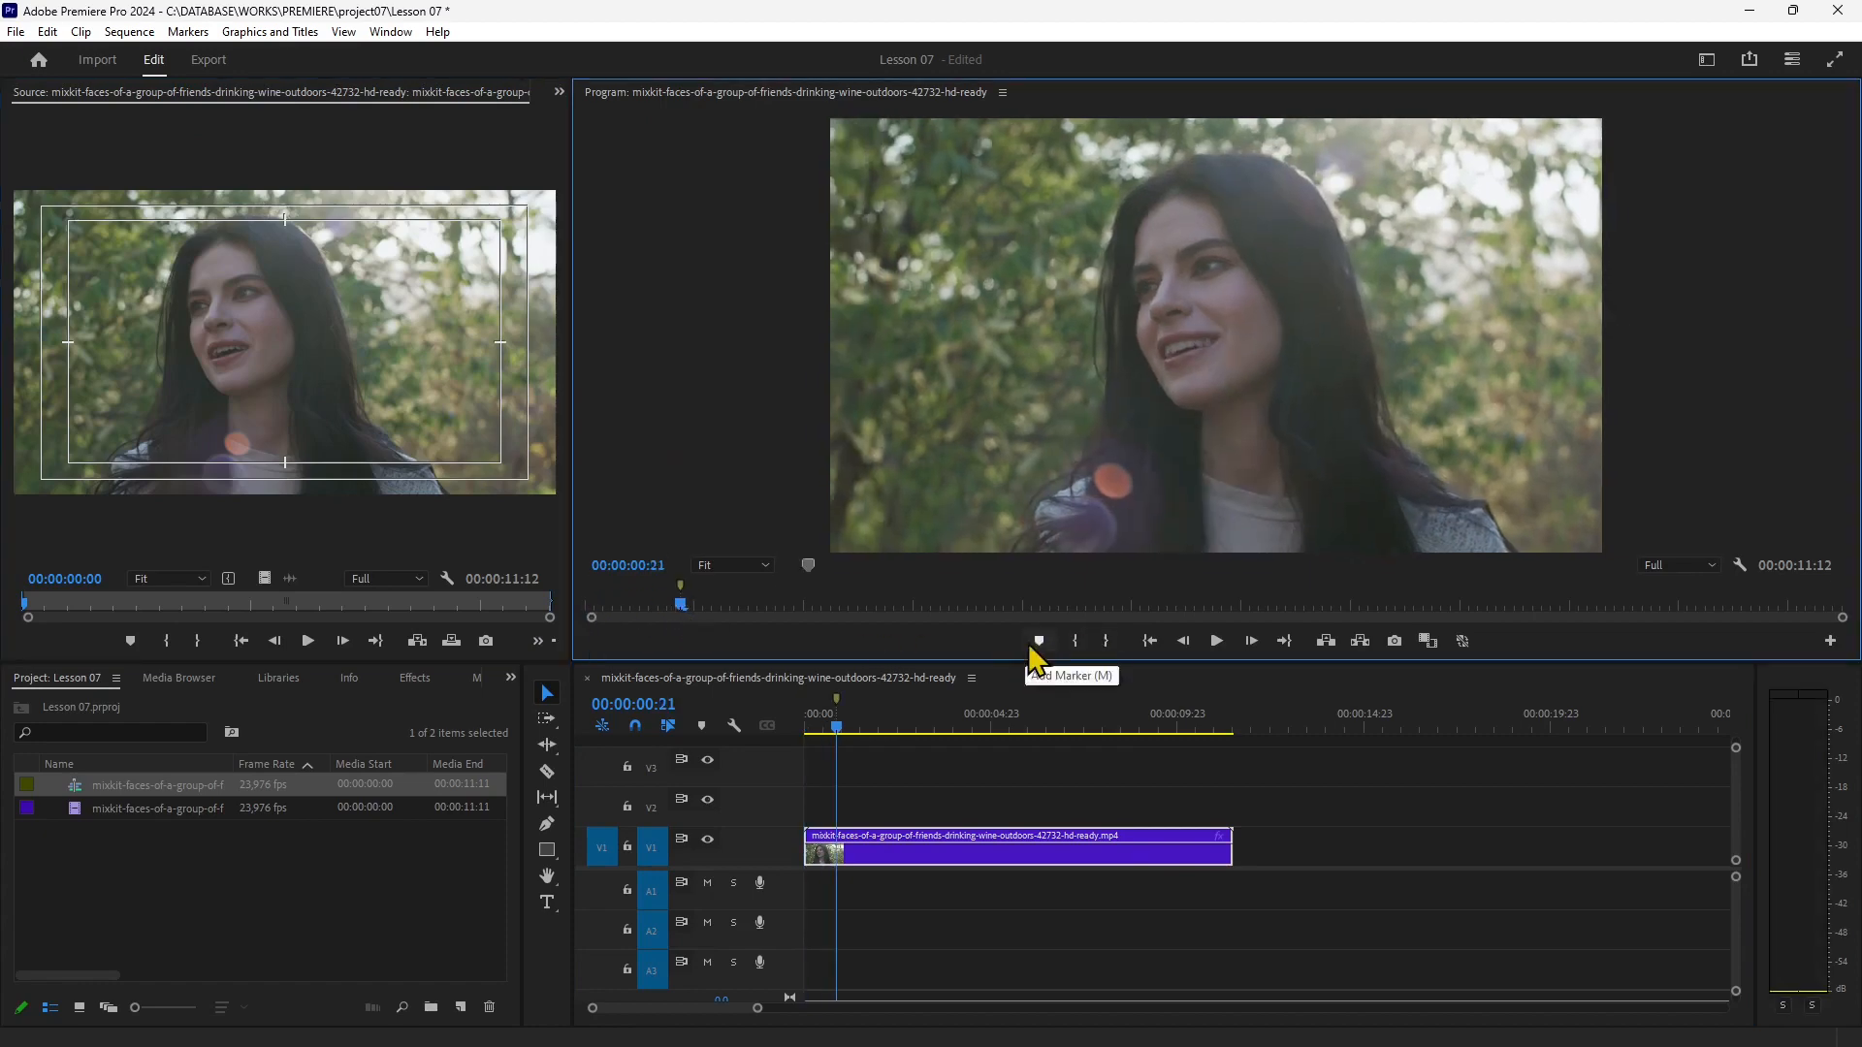
# Edit the marker at 00:00:00:21: name it "girl speaking", colour it red, make it a Chapter Marker and set its duration to 00:00:01:15.
pyautogui.rightClick(684, 593)
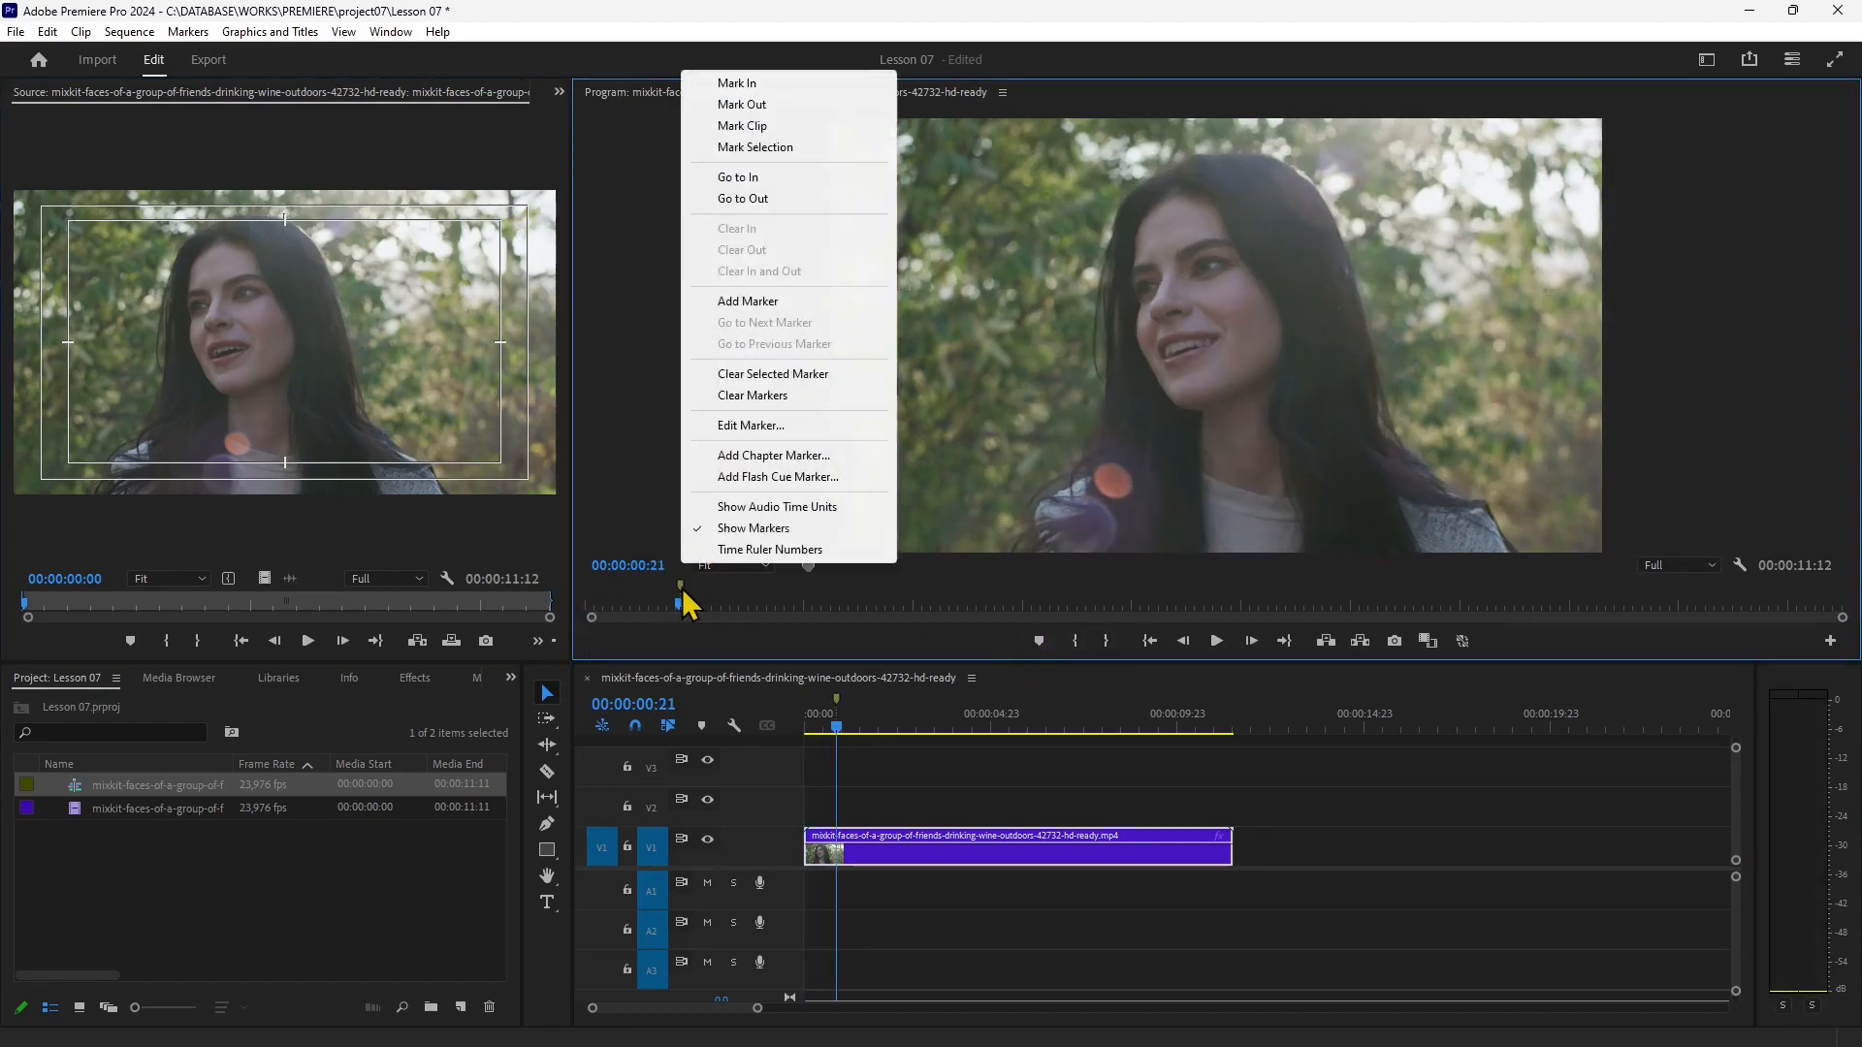
pyautogui.click(750, 425)
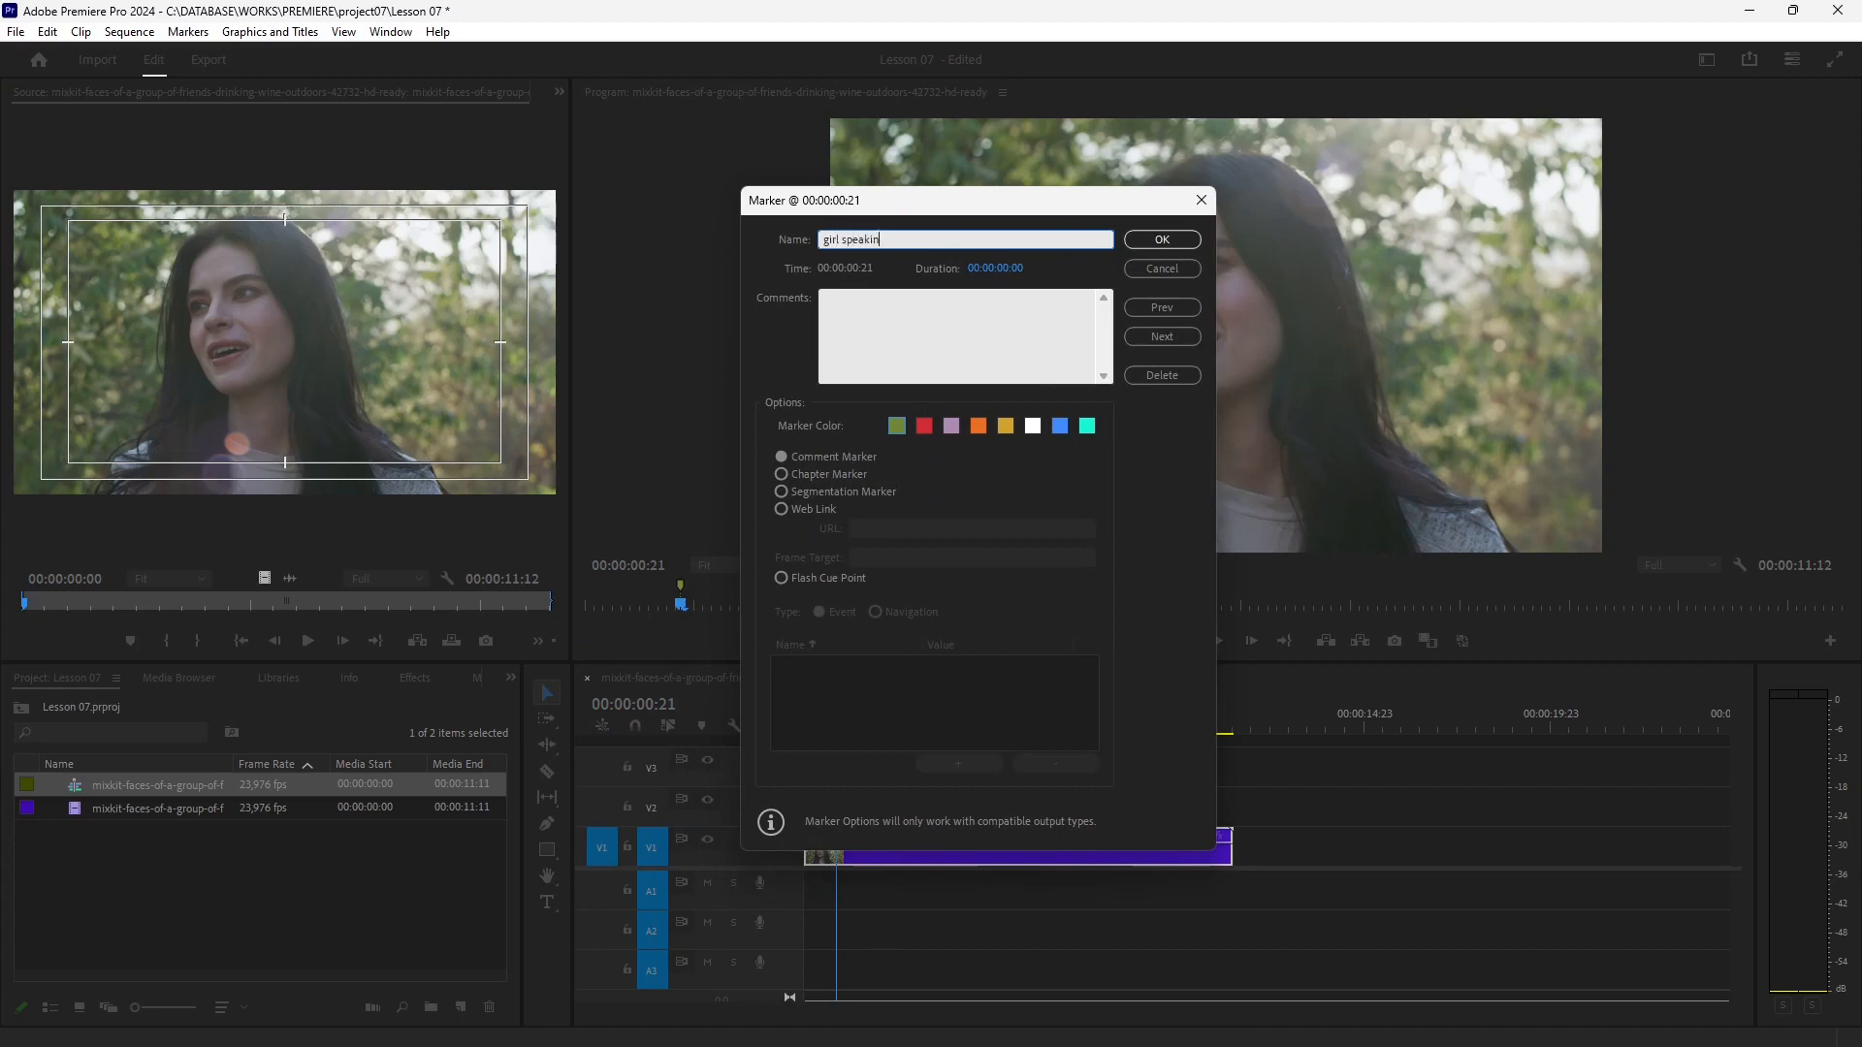
pyautogui.click(895, 296)
pyautogui.click(924, 426)
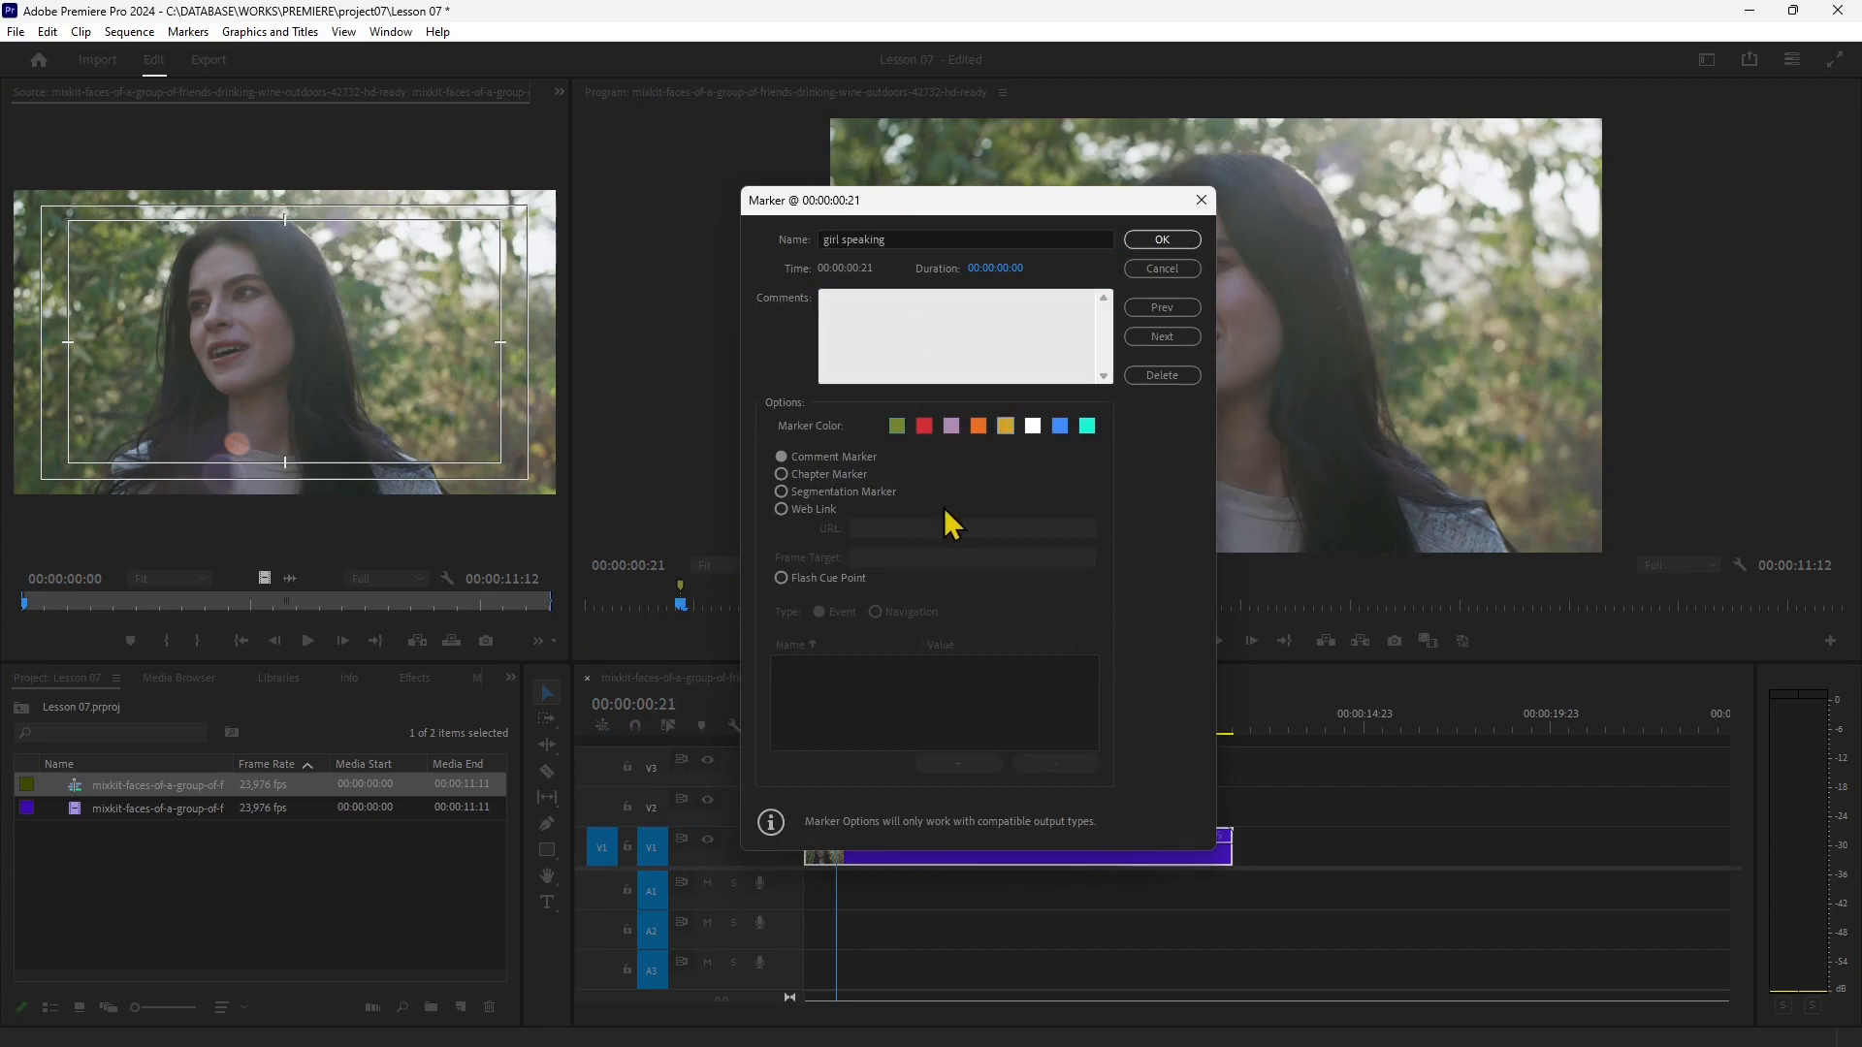
pyautogui.click(829, 474)
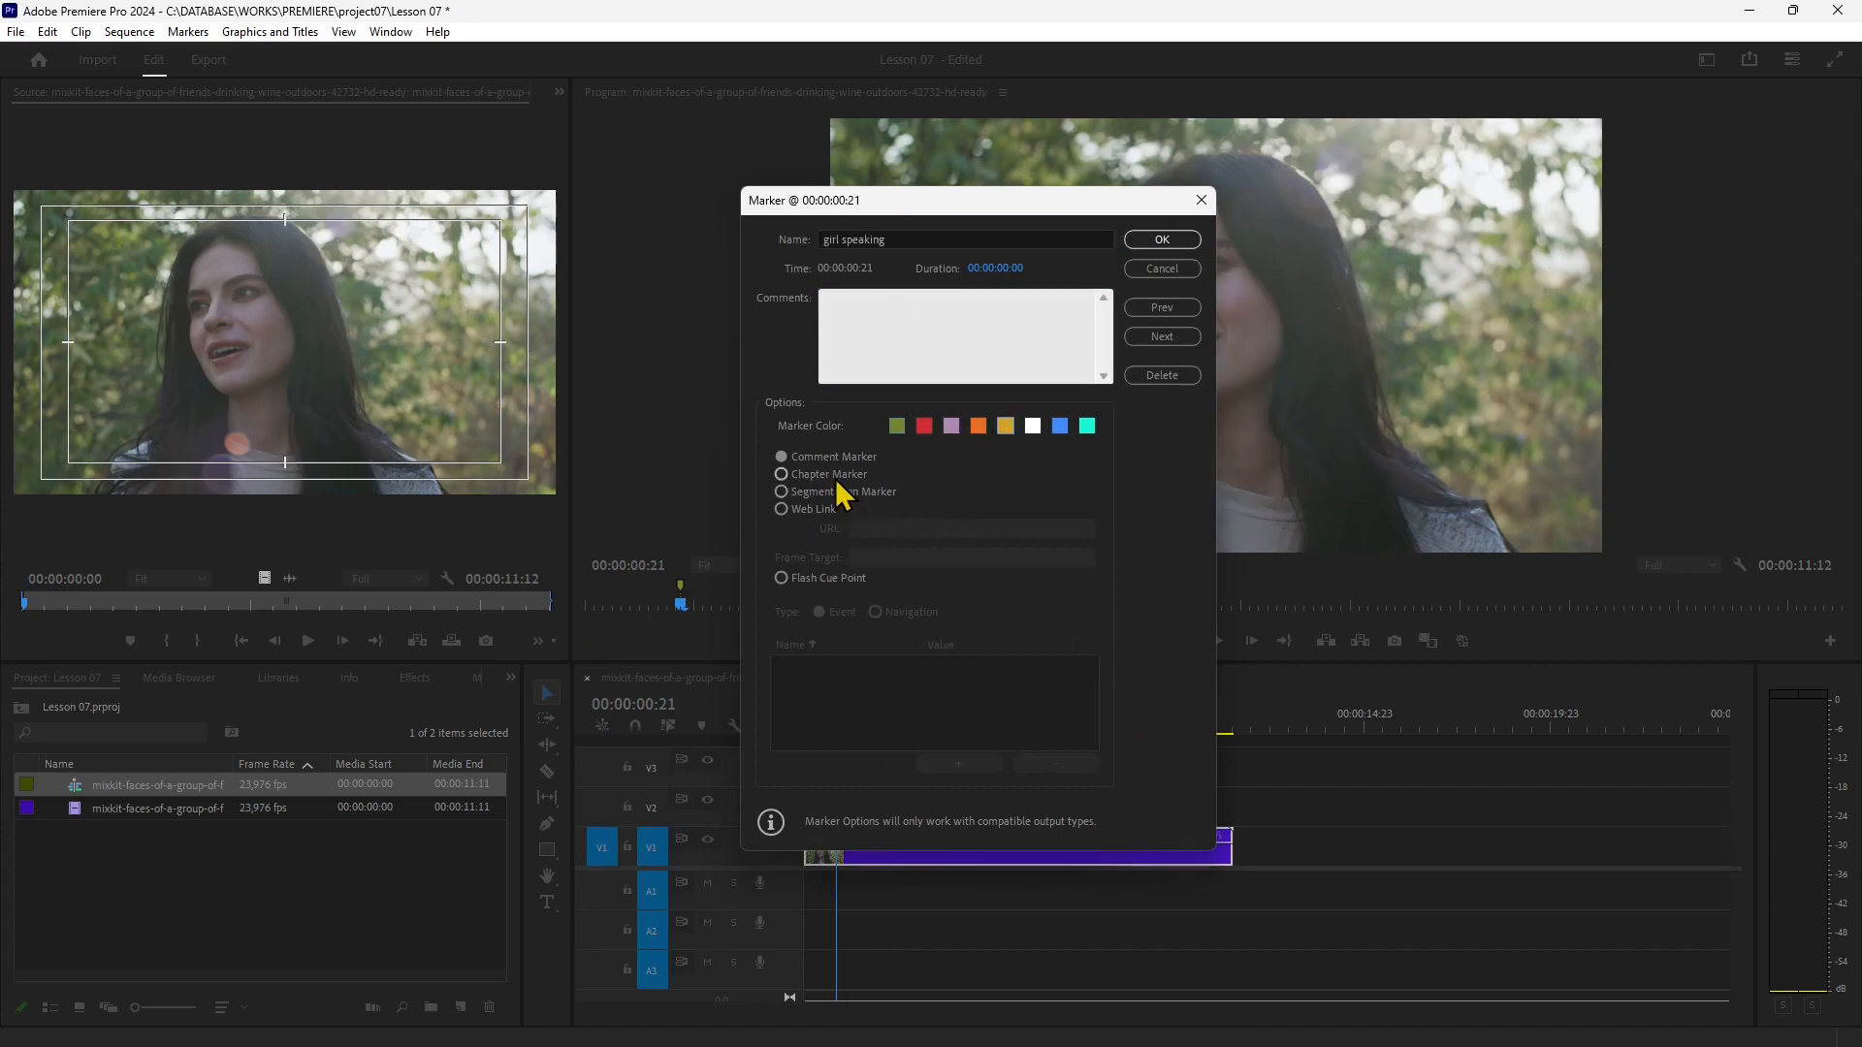
pyautogui.click(1008, 272)
pyautogui.click(1007, 272)
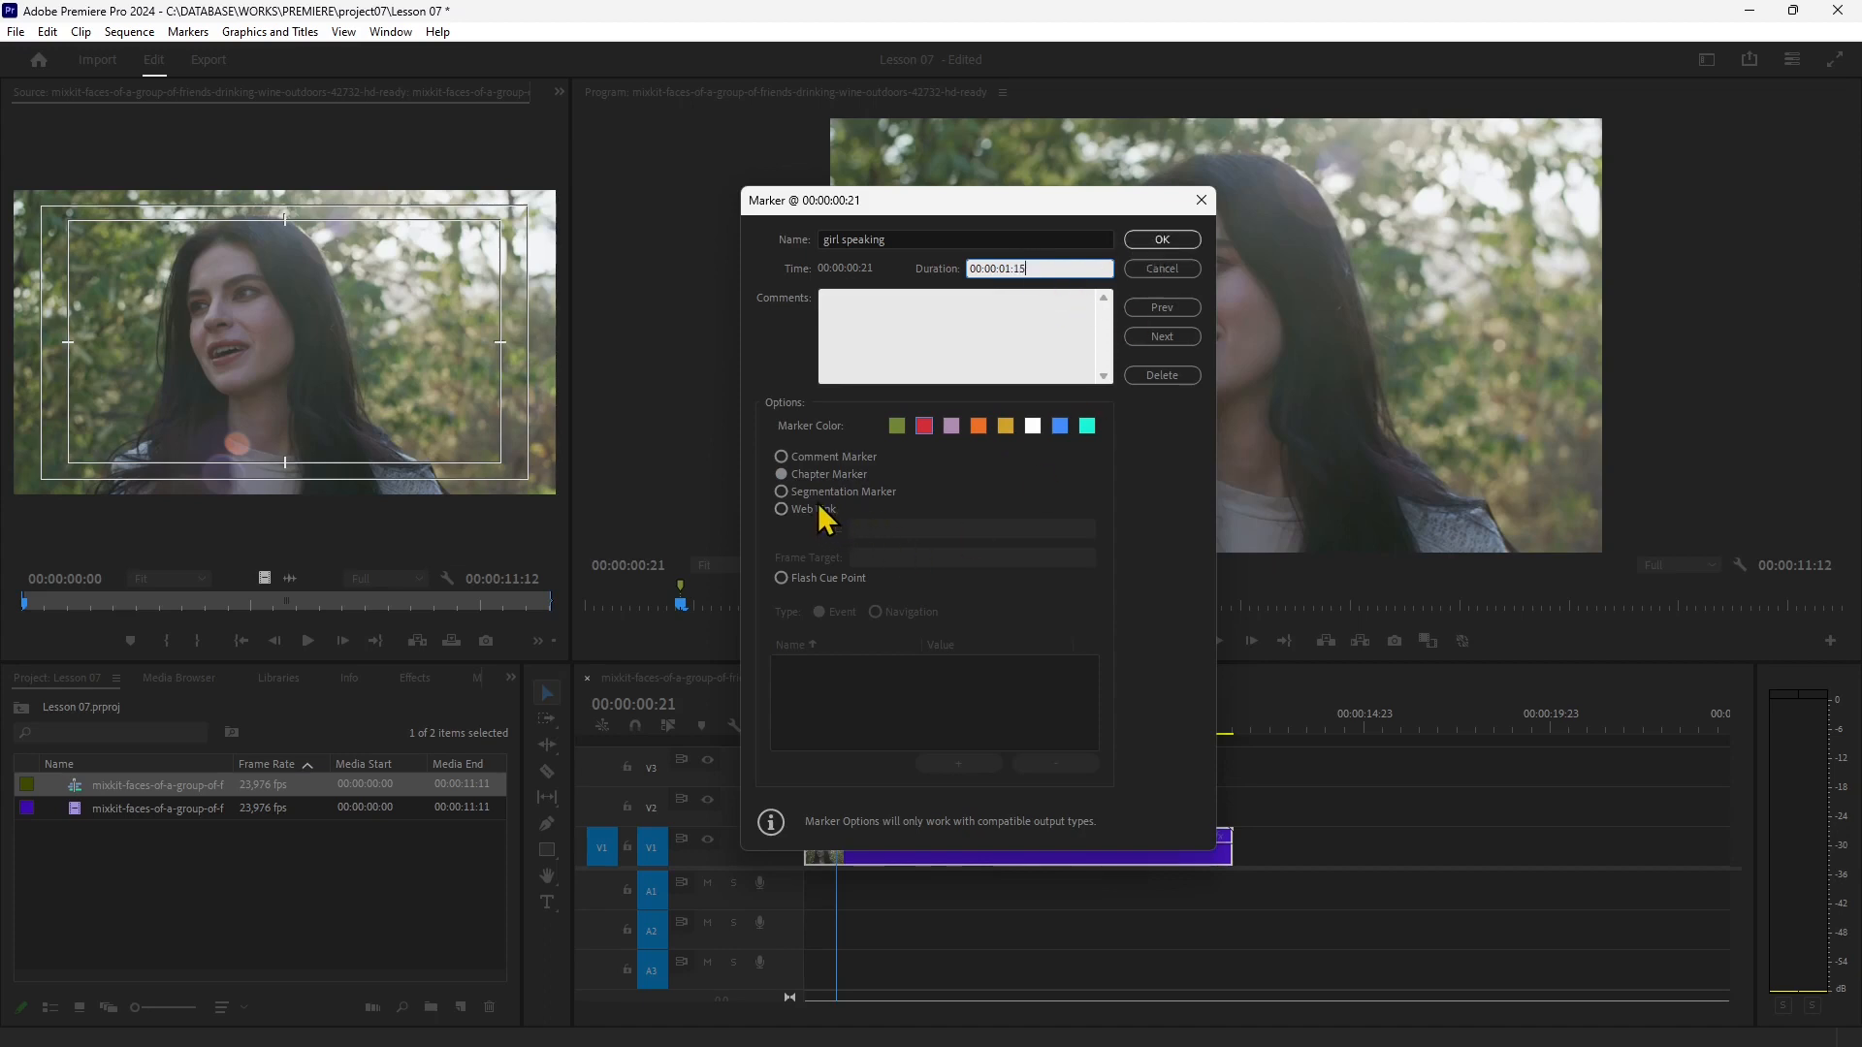
pyautogui.click(1171, 242)
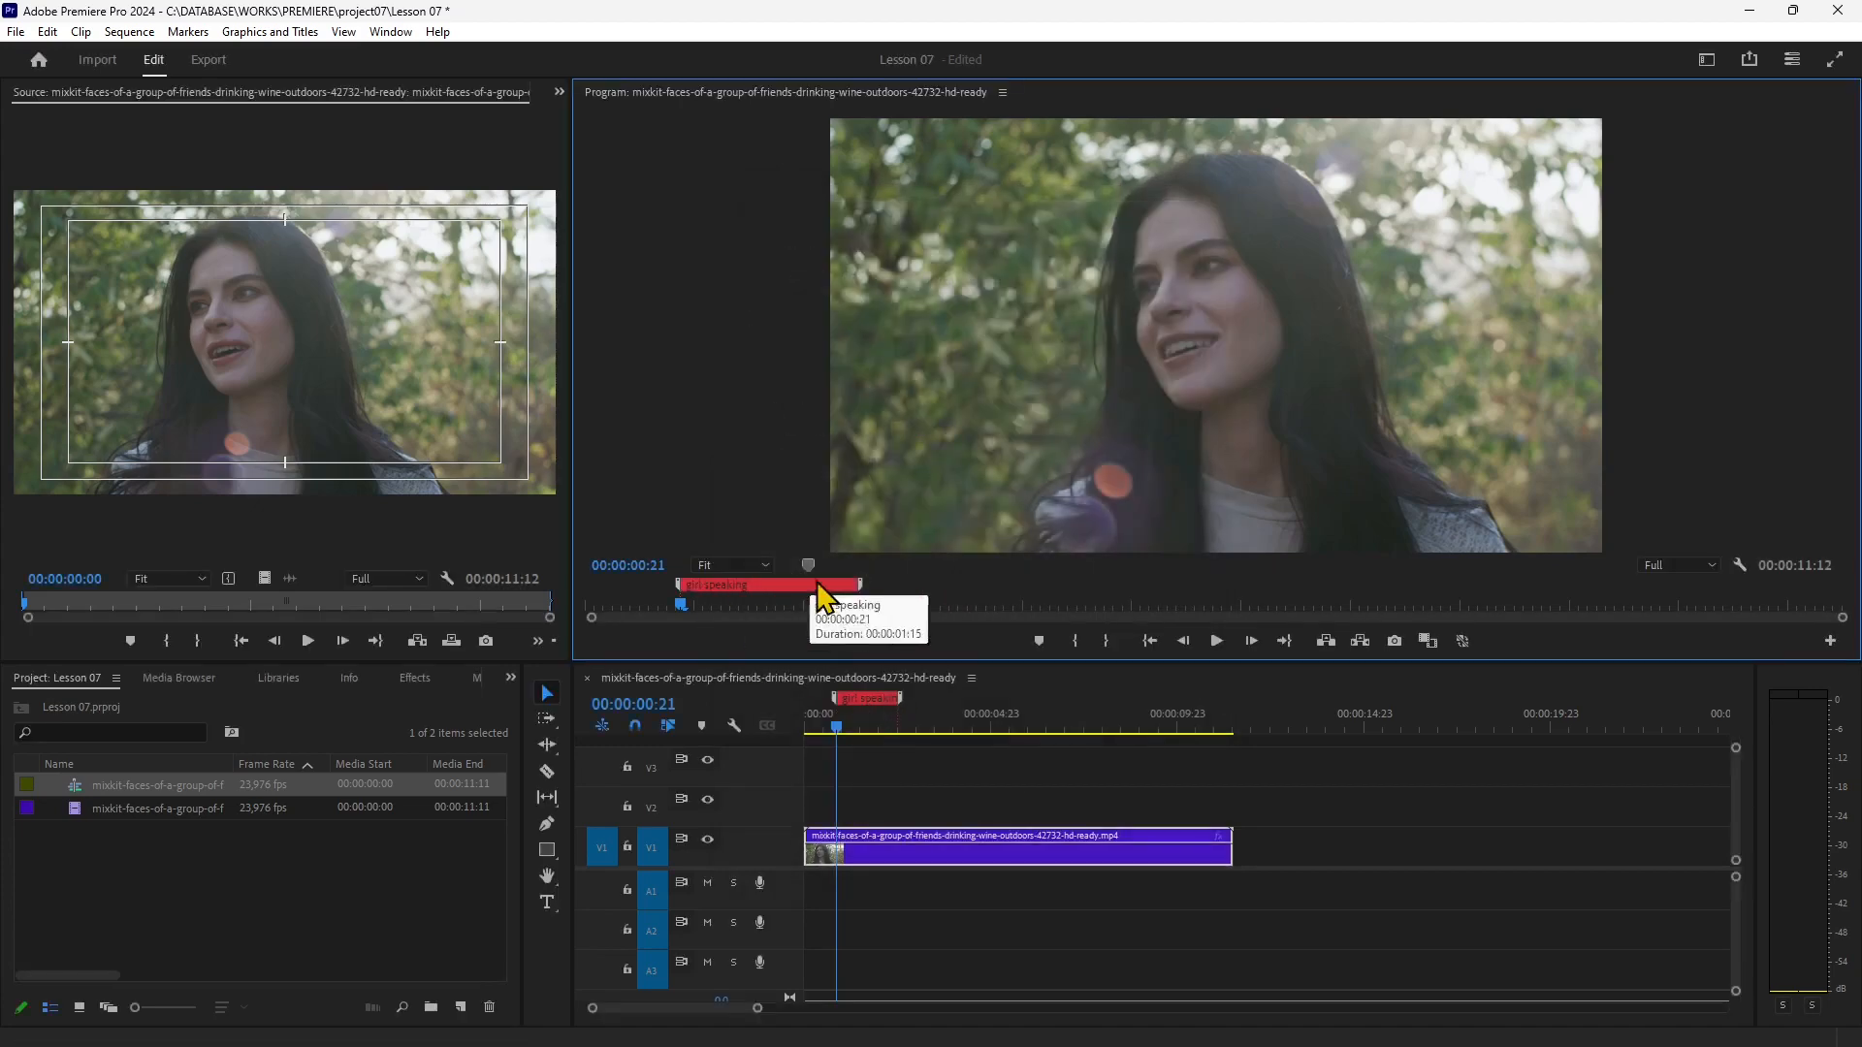
# Shift the "girl speaking" marker so it starts at about 00:00:01:14, adjusting its end point to cover the girl's speech.
pyautogui.moveTo(851, 731)
pyautogui.mouseDown()
pyautogui.moveTo(881, 756)
pyautogui.moveTo(954, 754)
pyautogui.moveTo(910, 705)
pyautogui.moveTo(931, 715)
pyautogui.moveTo(940, 691)
pyautogui.moveTo(860, 715)
pyautogui.mouseUp()
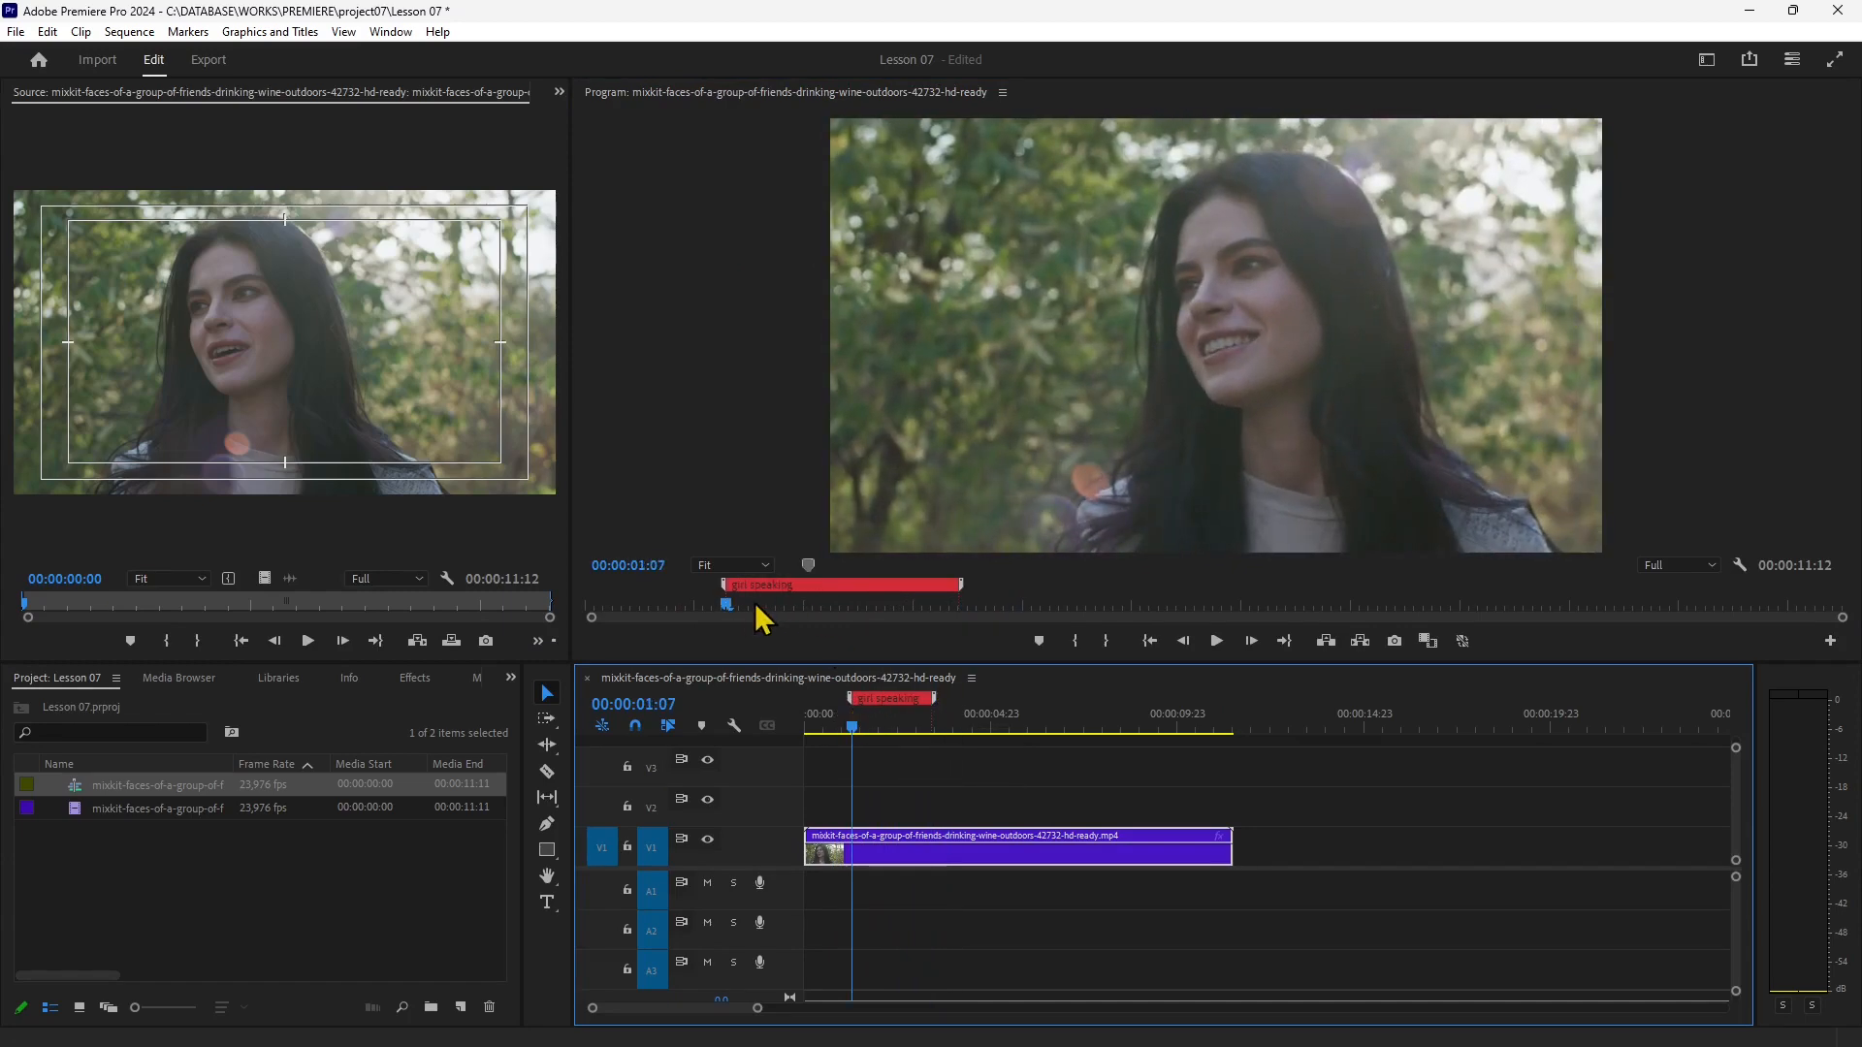
pyautogui.moveTo(962, 587)
pyautogui.mouseDown()
pyautogui.moveTo(917, 715)
pyautogui.moveTo(904, 700)
pyautogui.moveTo(923, 702)
pyautogui.mouseUp()
pyautogui.click(922, 698)
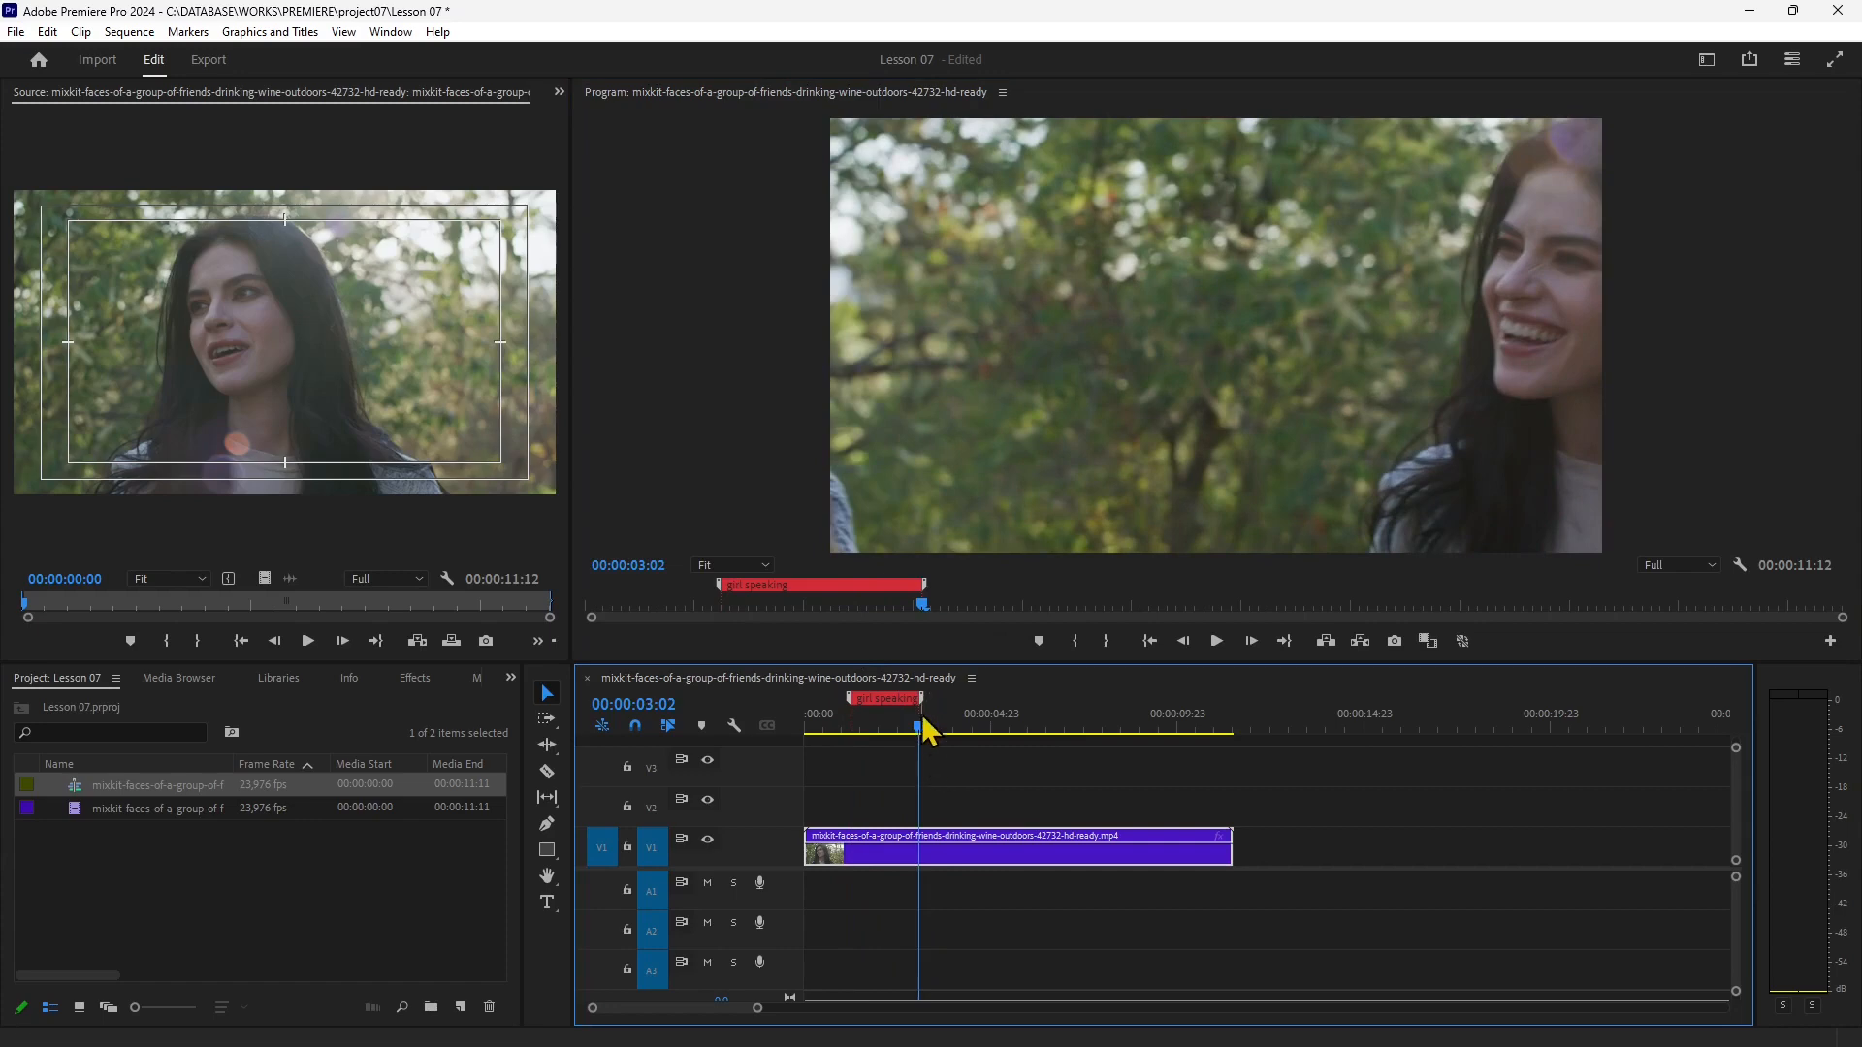
pyautogui.click(933, 731)
pyautogui.moveTo(921, 706)
pyautogui.mouseDown()
pyautogui.moveTo(910, 731)
pyautogui.moveTo(940, 736)
pyautogui.moveTo(832, 733)
pyautogui.moveTo(968, 734)
pyautogui.moveTo(865, 743)
pyautogui.moveTo(946, 744)
pyautogui.mouseUp()
pyautogui.click(922, 732)
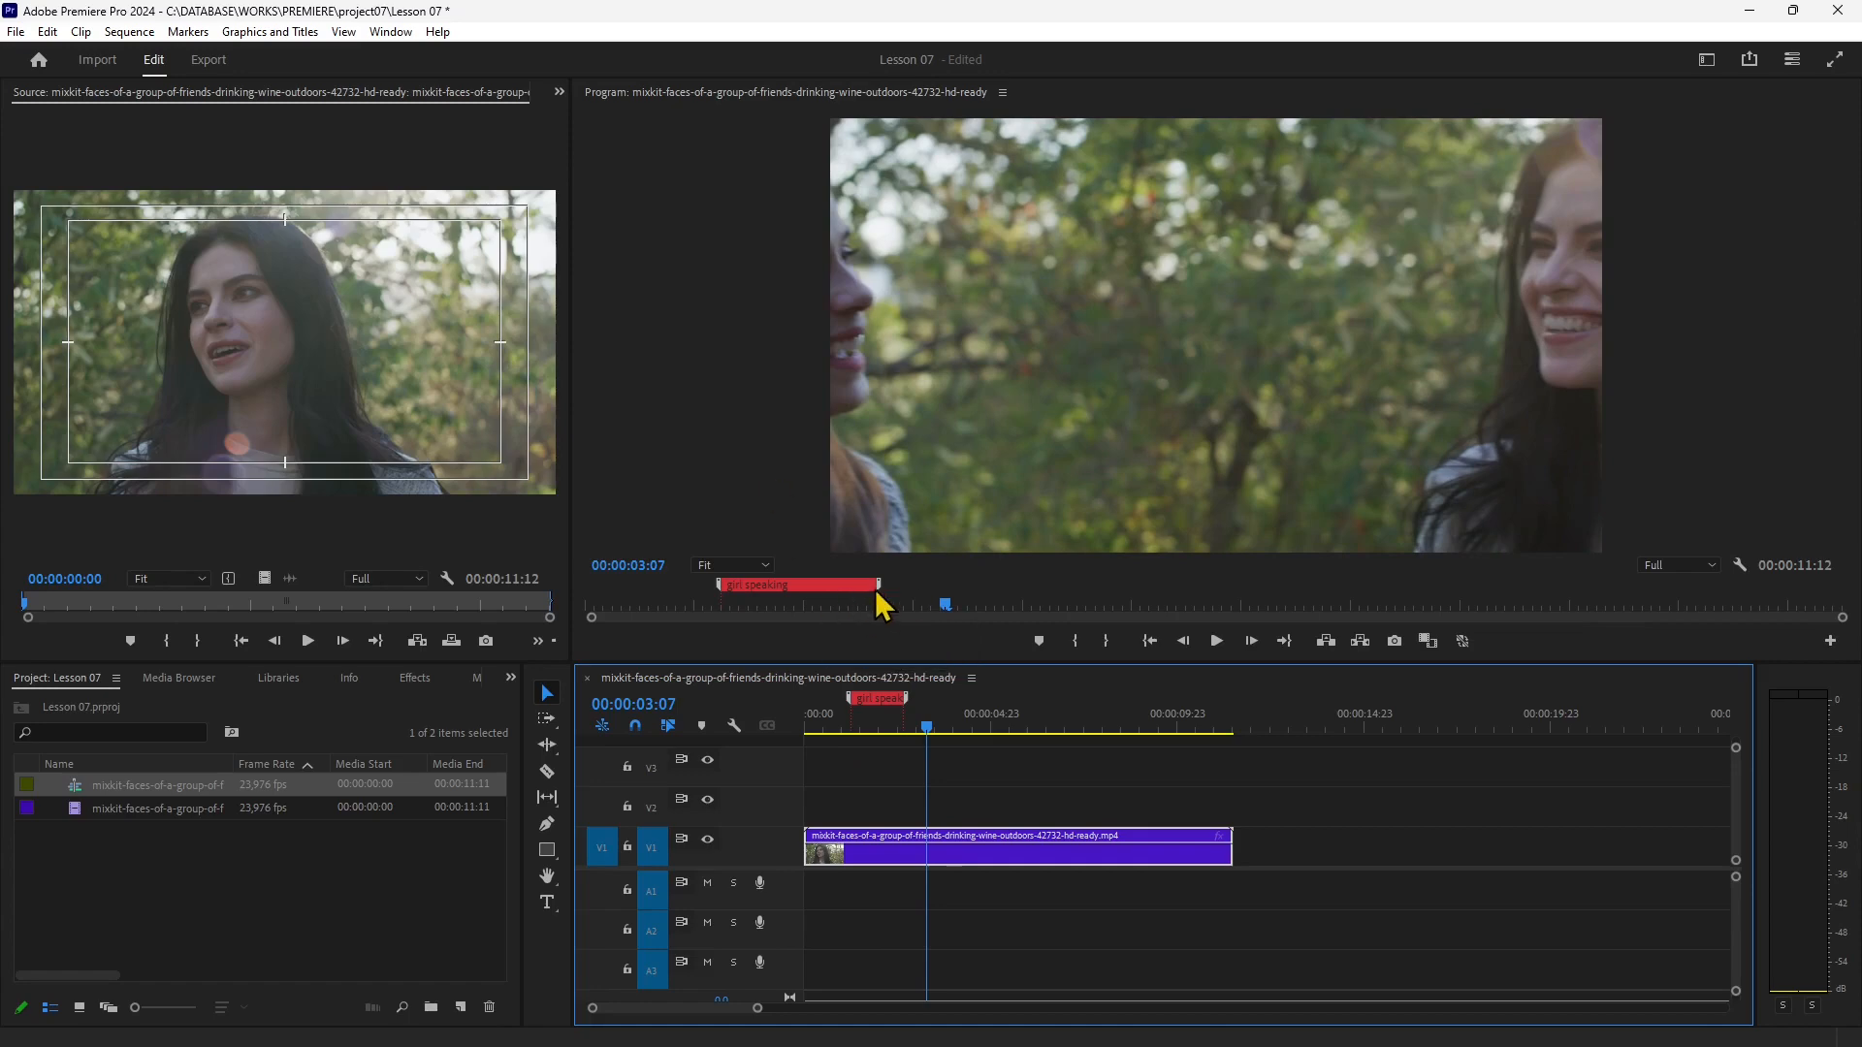
pyautogui.moveTo(877, 597)
pyautogui.mouseDown()
pyautogui.moveTo(832, 595)
pyautogui.moveTo(866, 605)
pyautogui.mouseUp()
pyautogui.moveTo(893, 727); pyautogui.dragTo(861, 729)
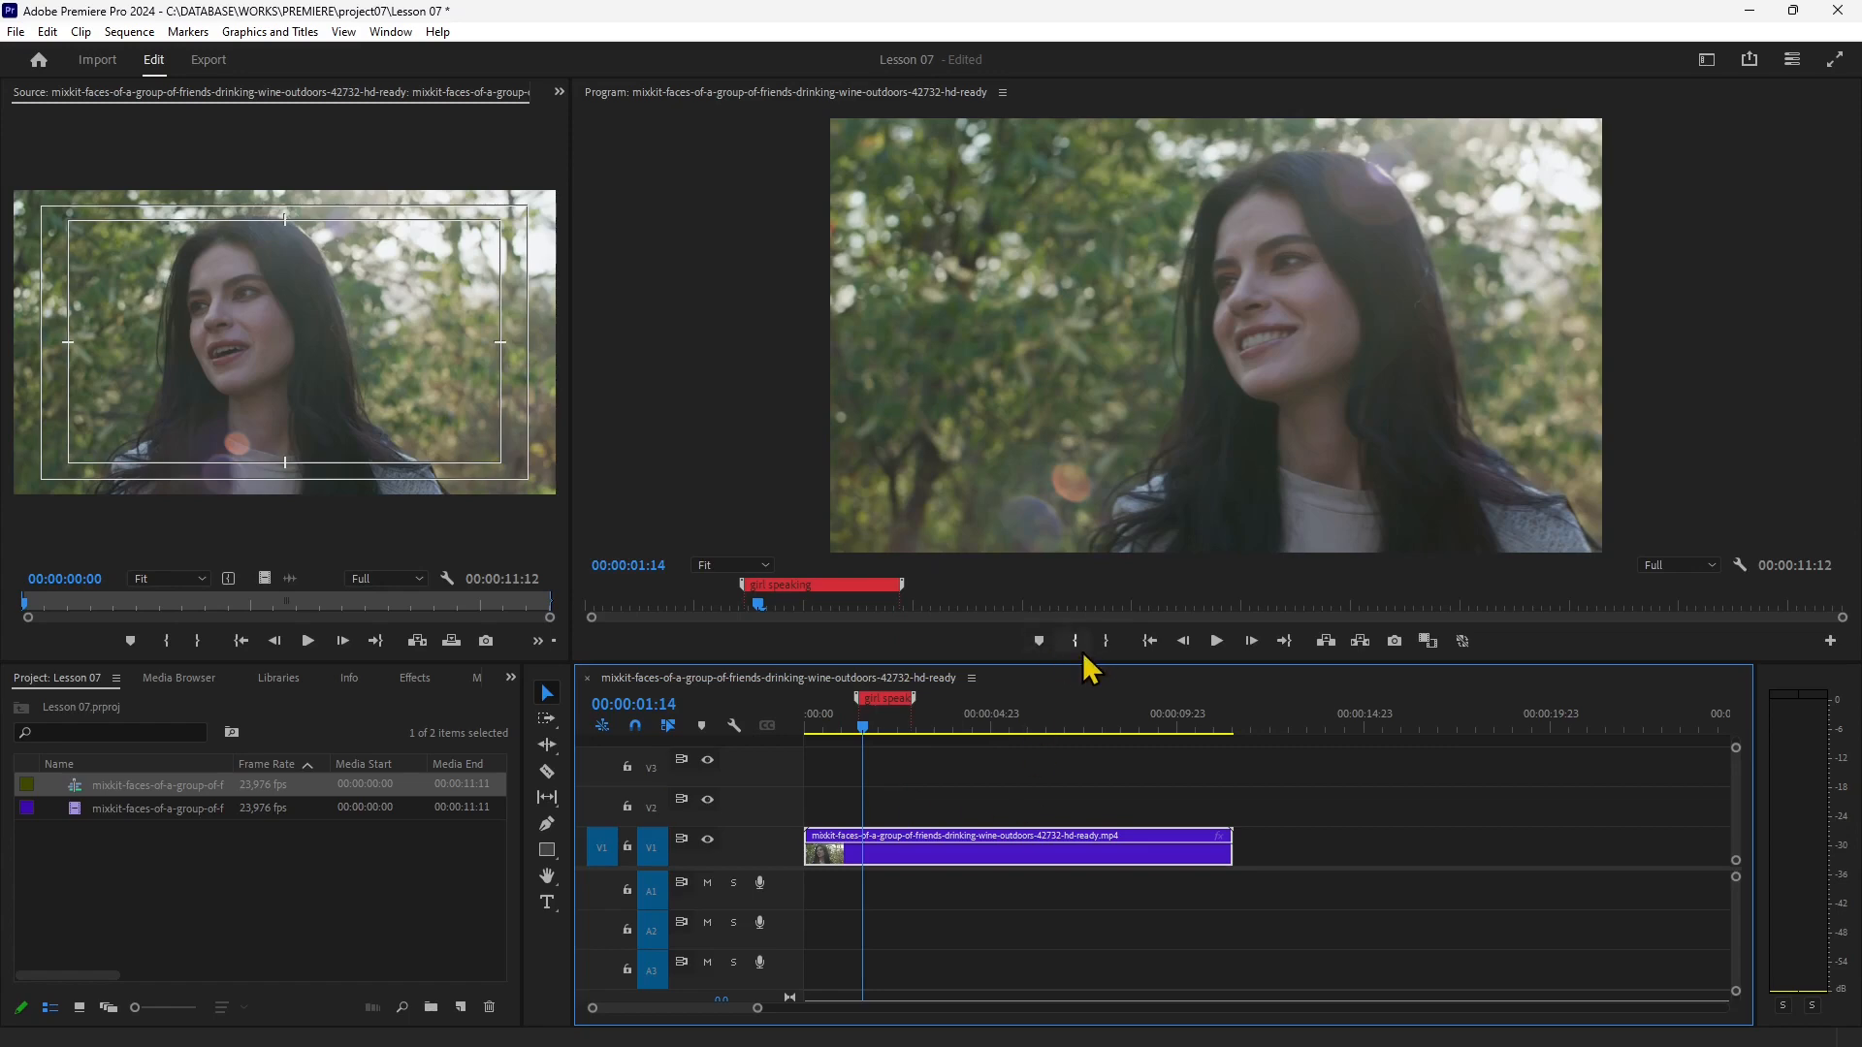
# Mark an In point at 00:00:03:22 and an Out point that gives a range of 00:00:02:16.
pyautogui.click(1015, 609)
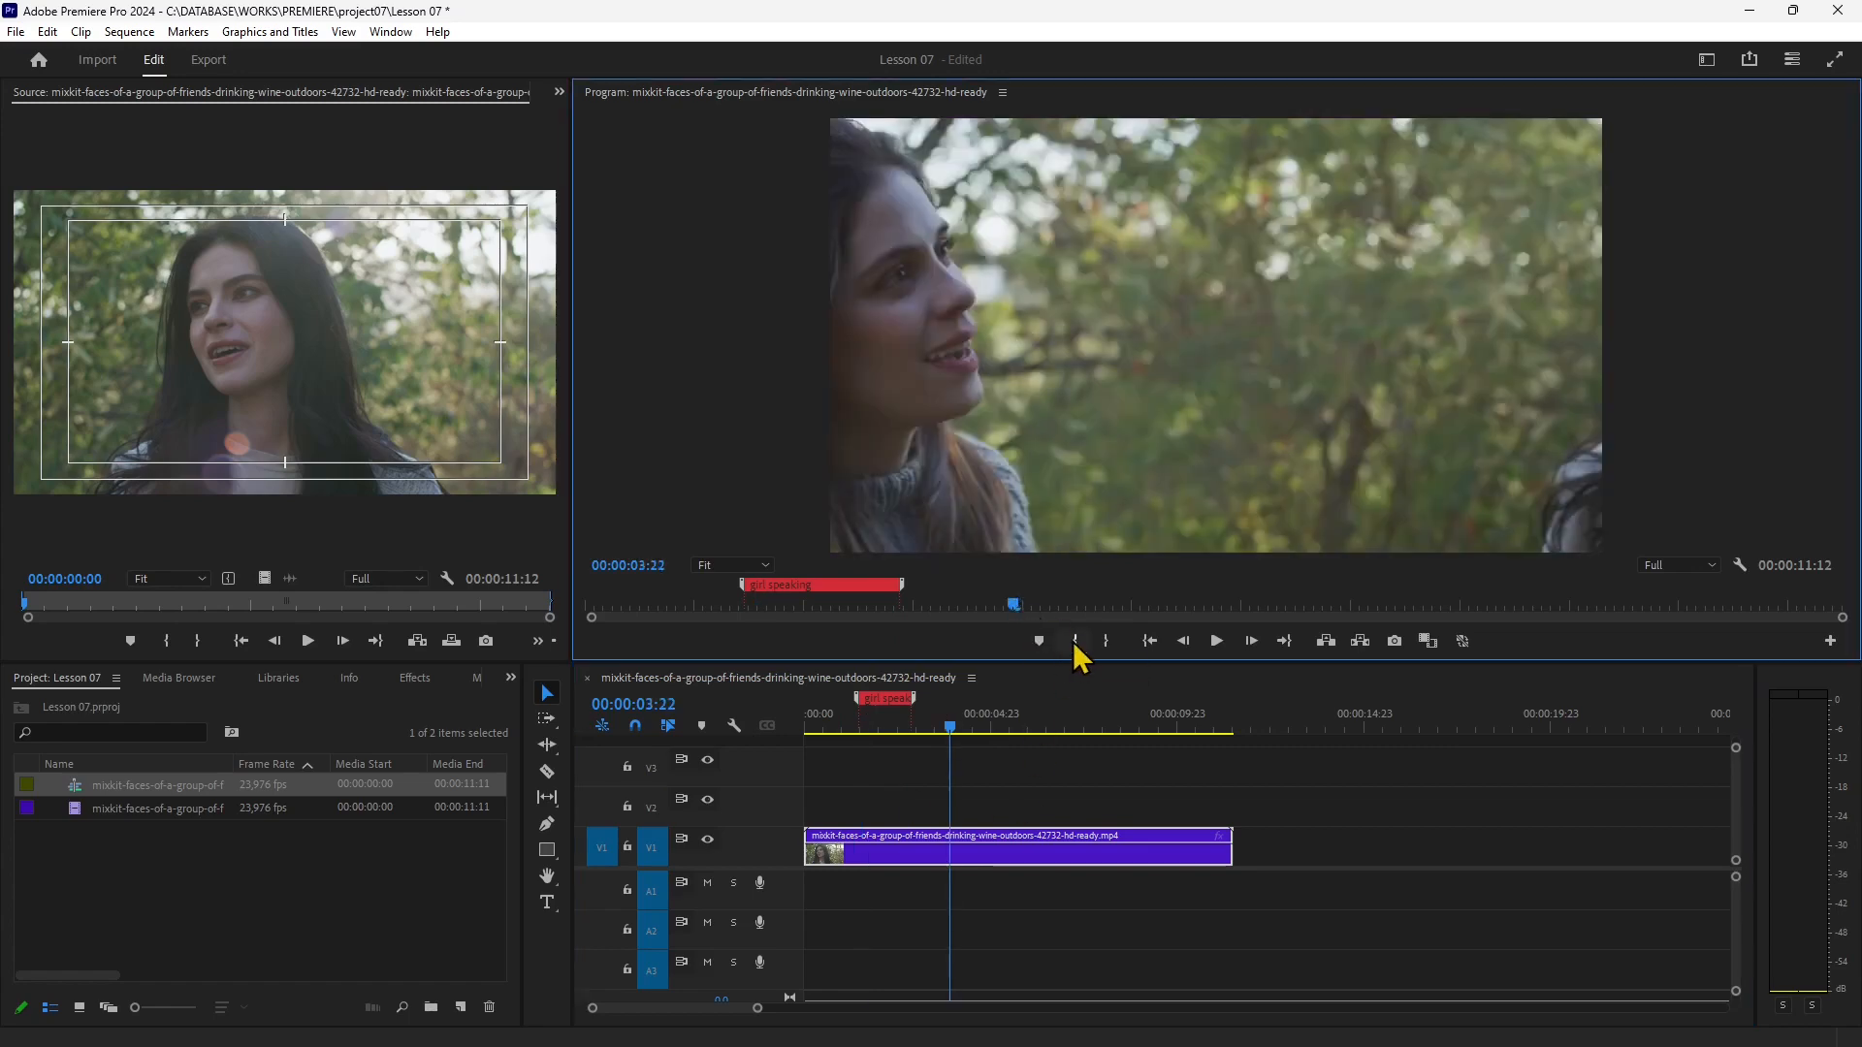
pyautogui.click(1073, 642)
pyautogui.moveTo(1028, 611)
pyautogui.mouseDown()
pyautogui.moveTo(1300, 621)
pyautogui.moveTo(1026, 617)
pyautogui.moveTo(1212, 630)
pyautogui.moveTo(1154, 625)
pyautogui.mouseUp()
pyautogui.click(1105, 642)
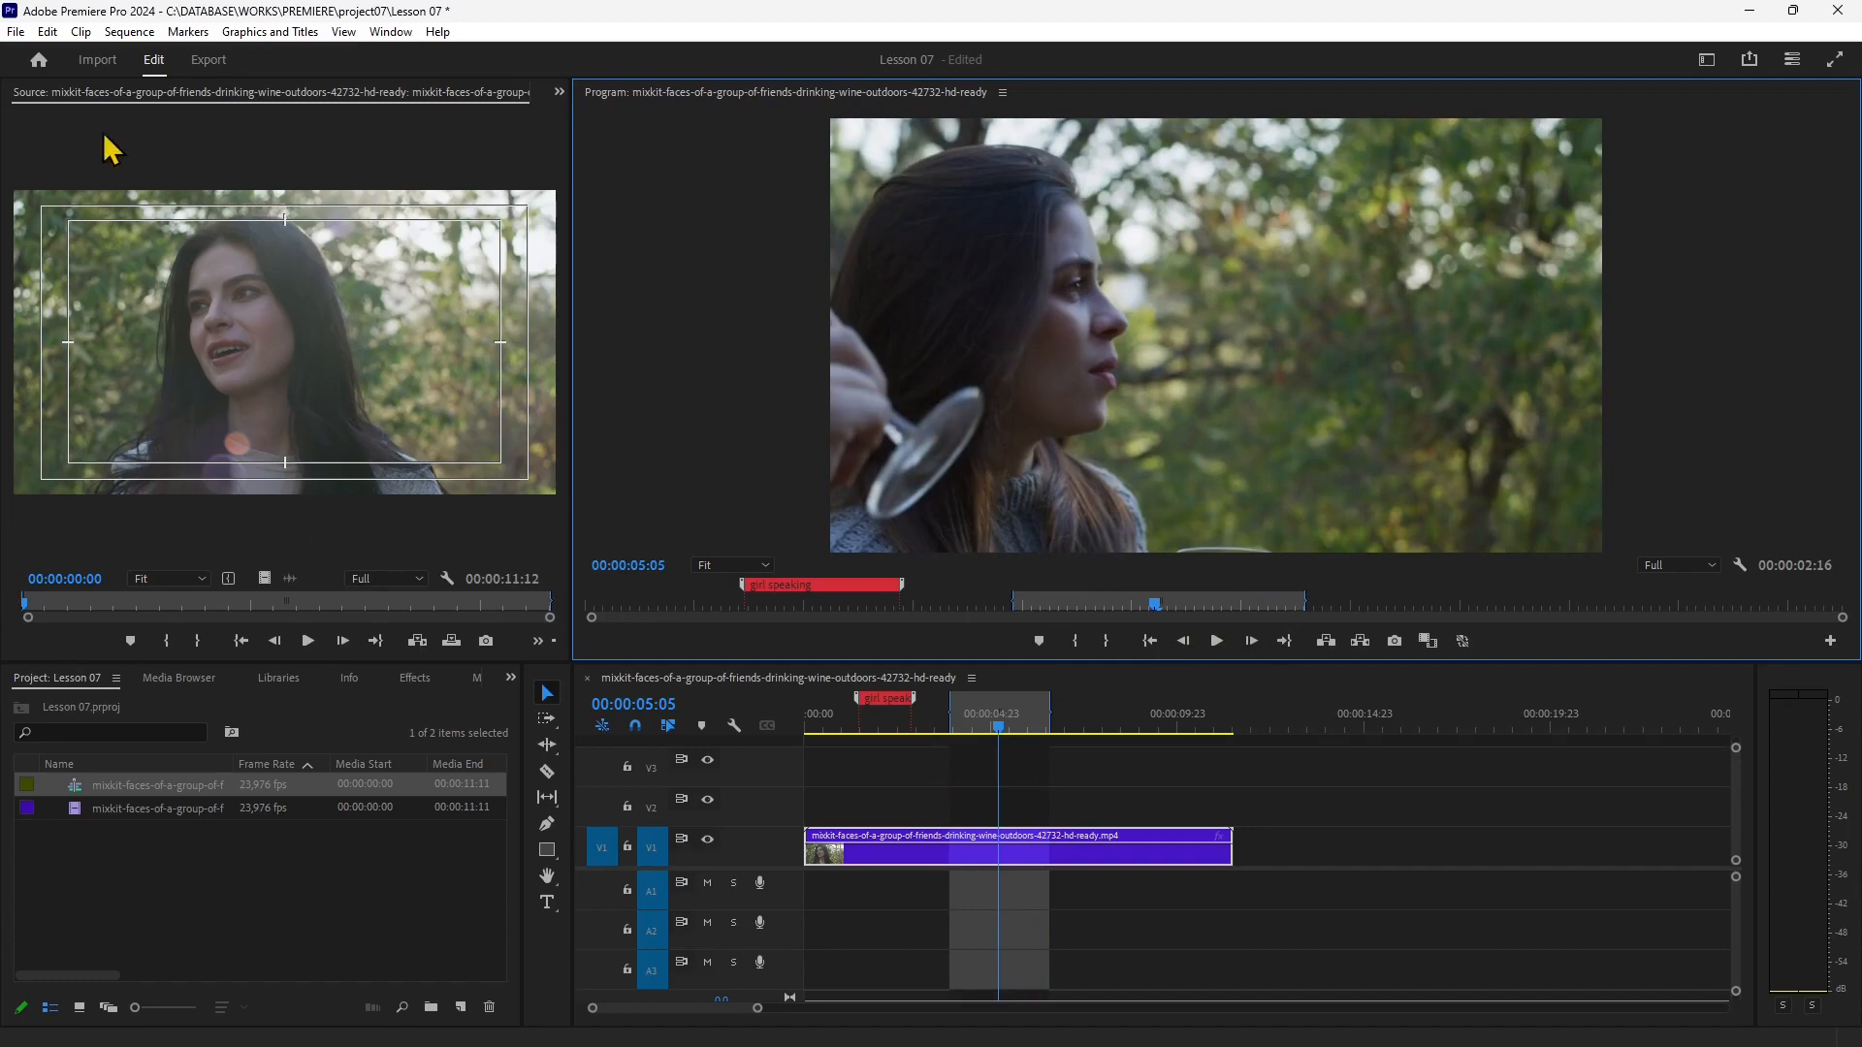
pyautogui.moveTo(1152, 615)
pyautogui.mouseDown()
pyautogui.moveTo(1102, 615)
pyautogui.moveTo(1160, 622)
pyautogui.mouseUp()
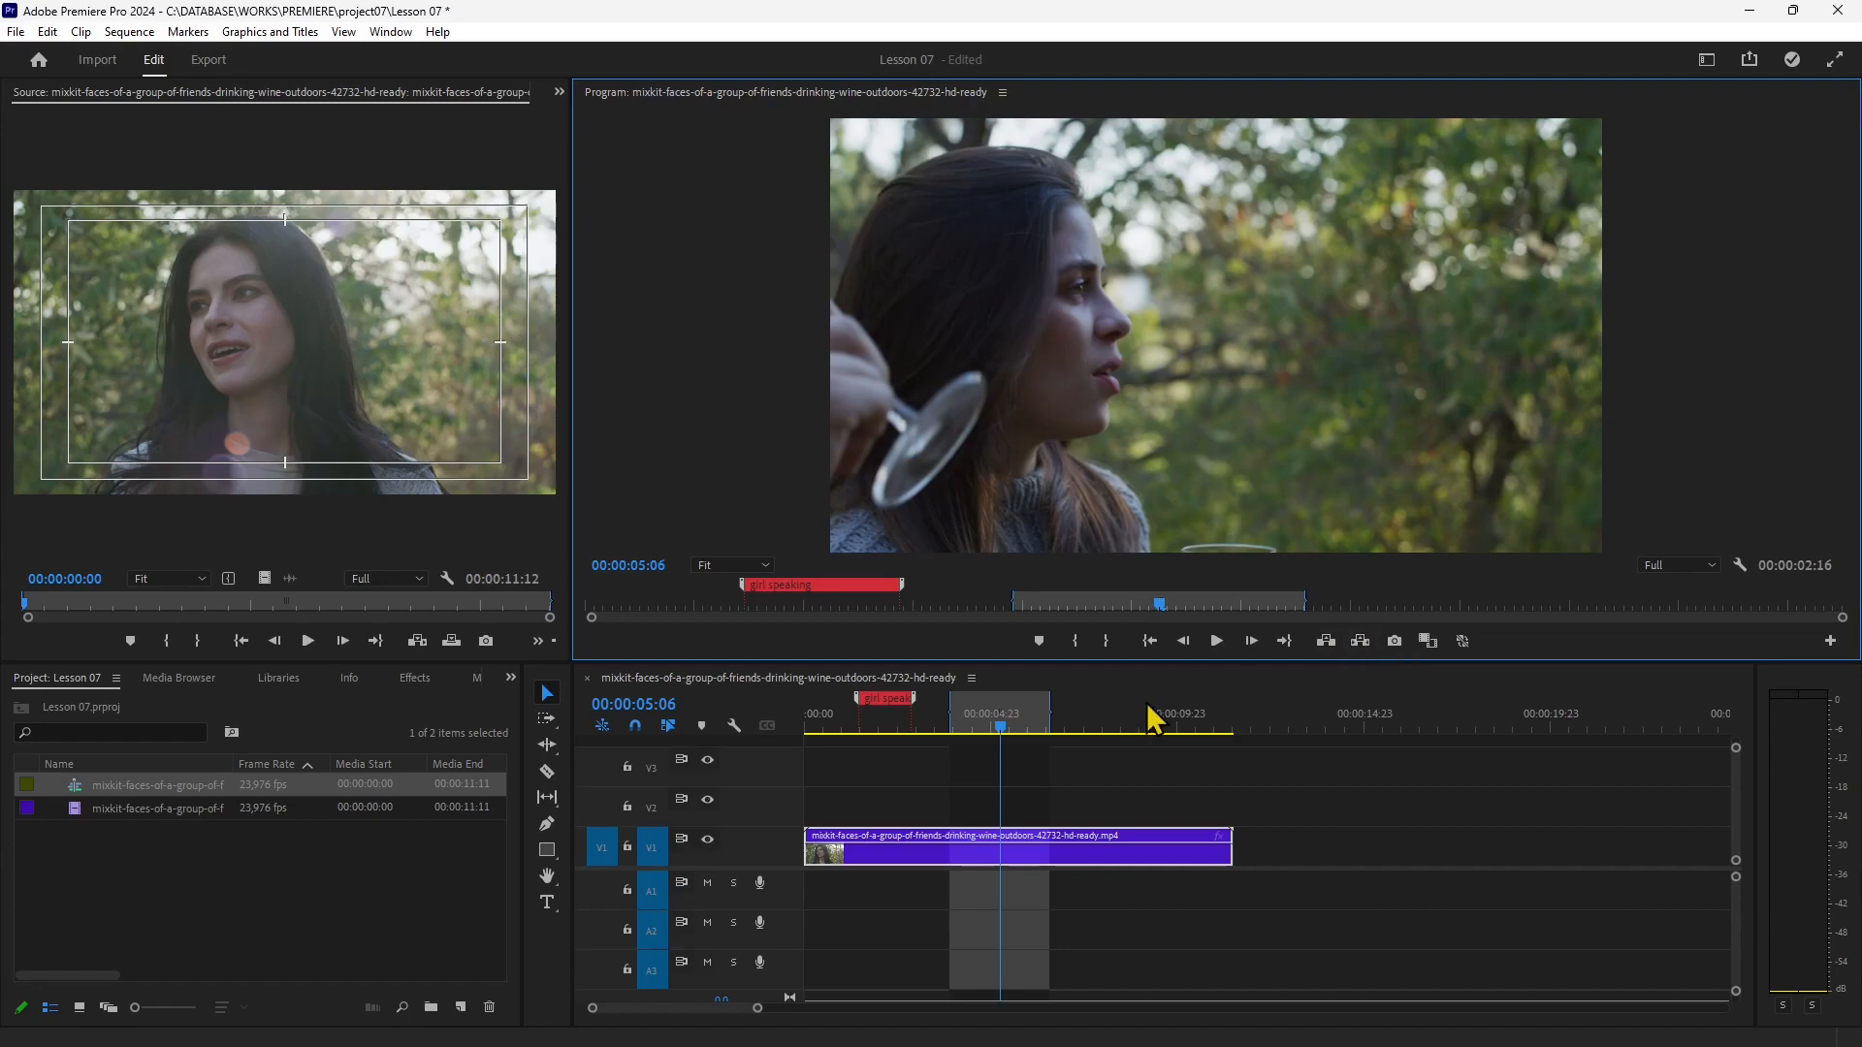
# Lift the marked range from the V1 clip and move the second clip against the first to close the gap.
pyautogui.click(1329, 650)
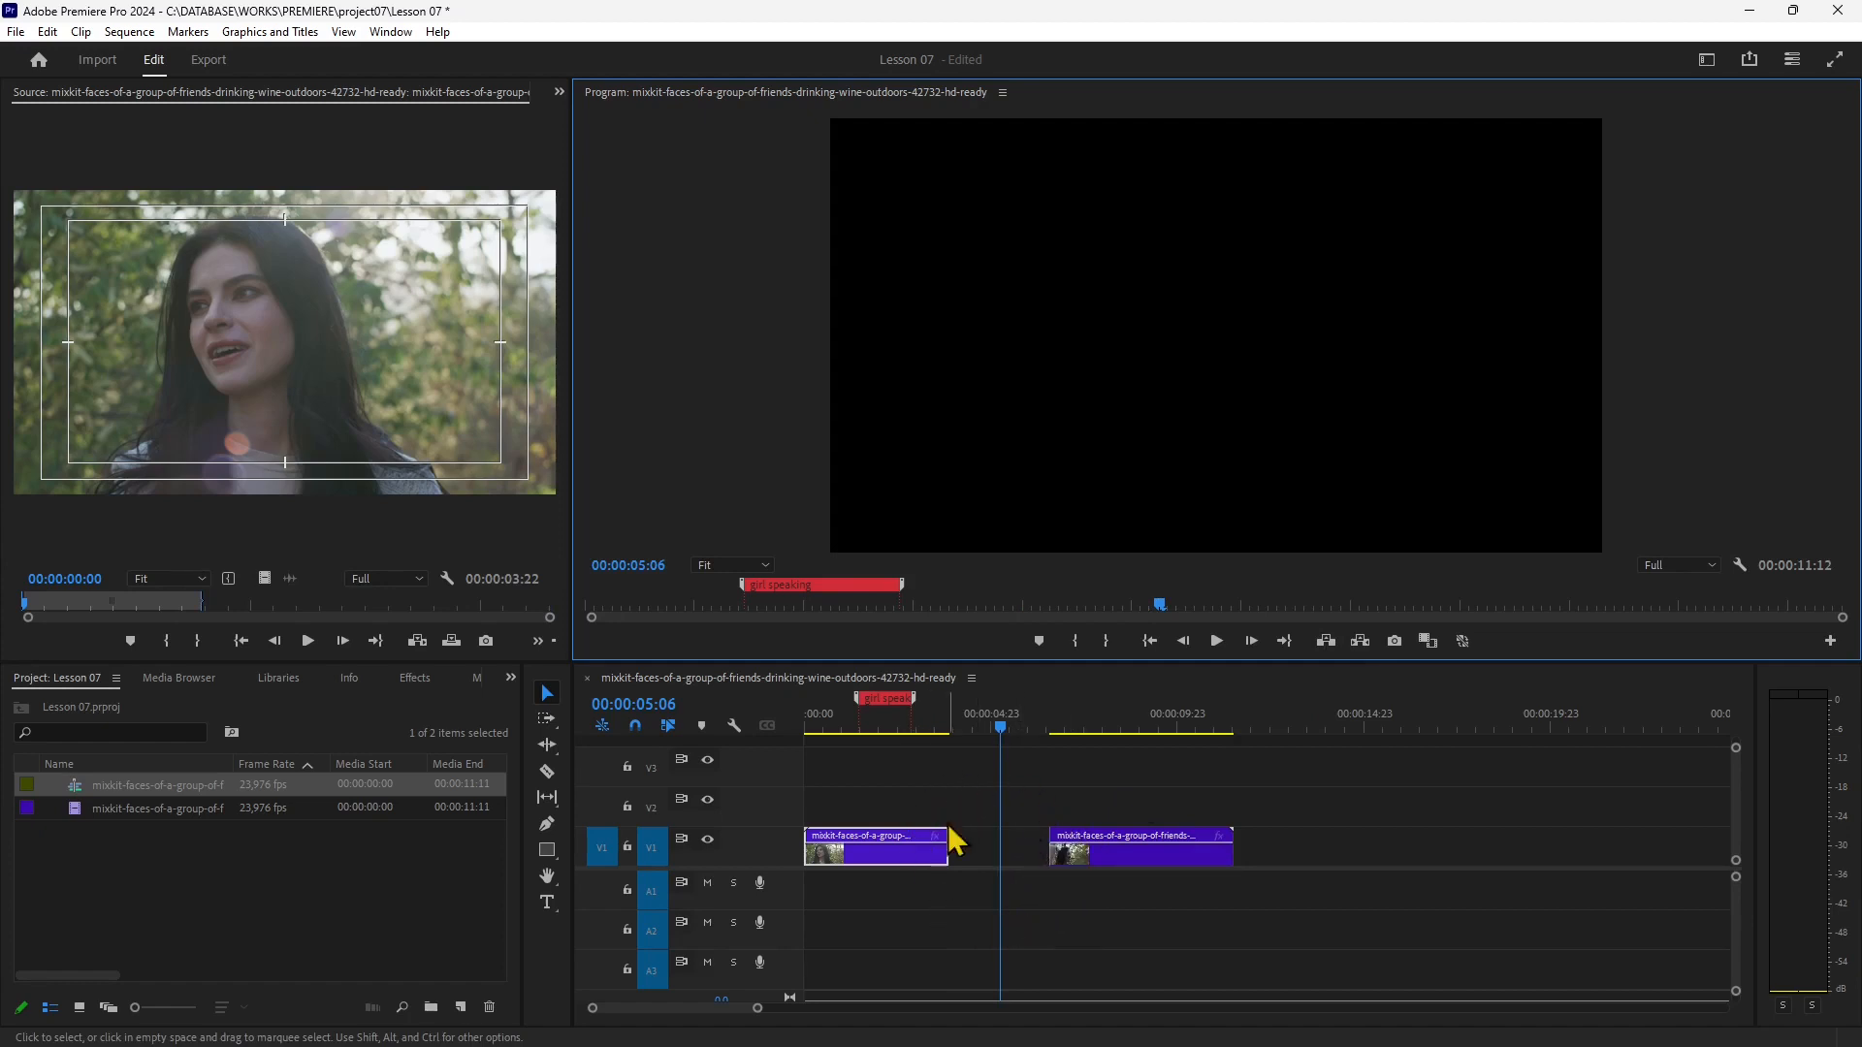
pyautogui.click(1091, 851)
pyautogui.moveTo(1088, 840); pyautogui.dragTo(992, 848)
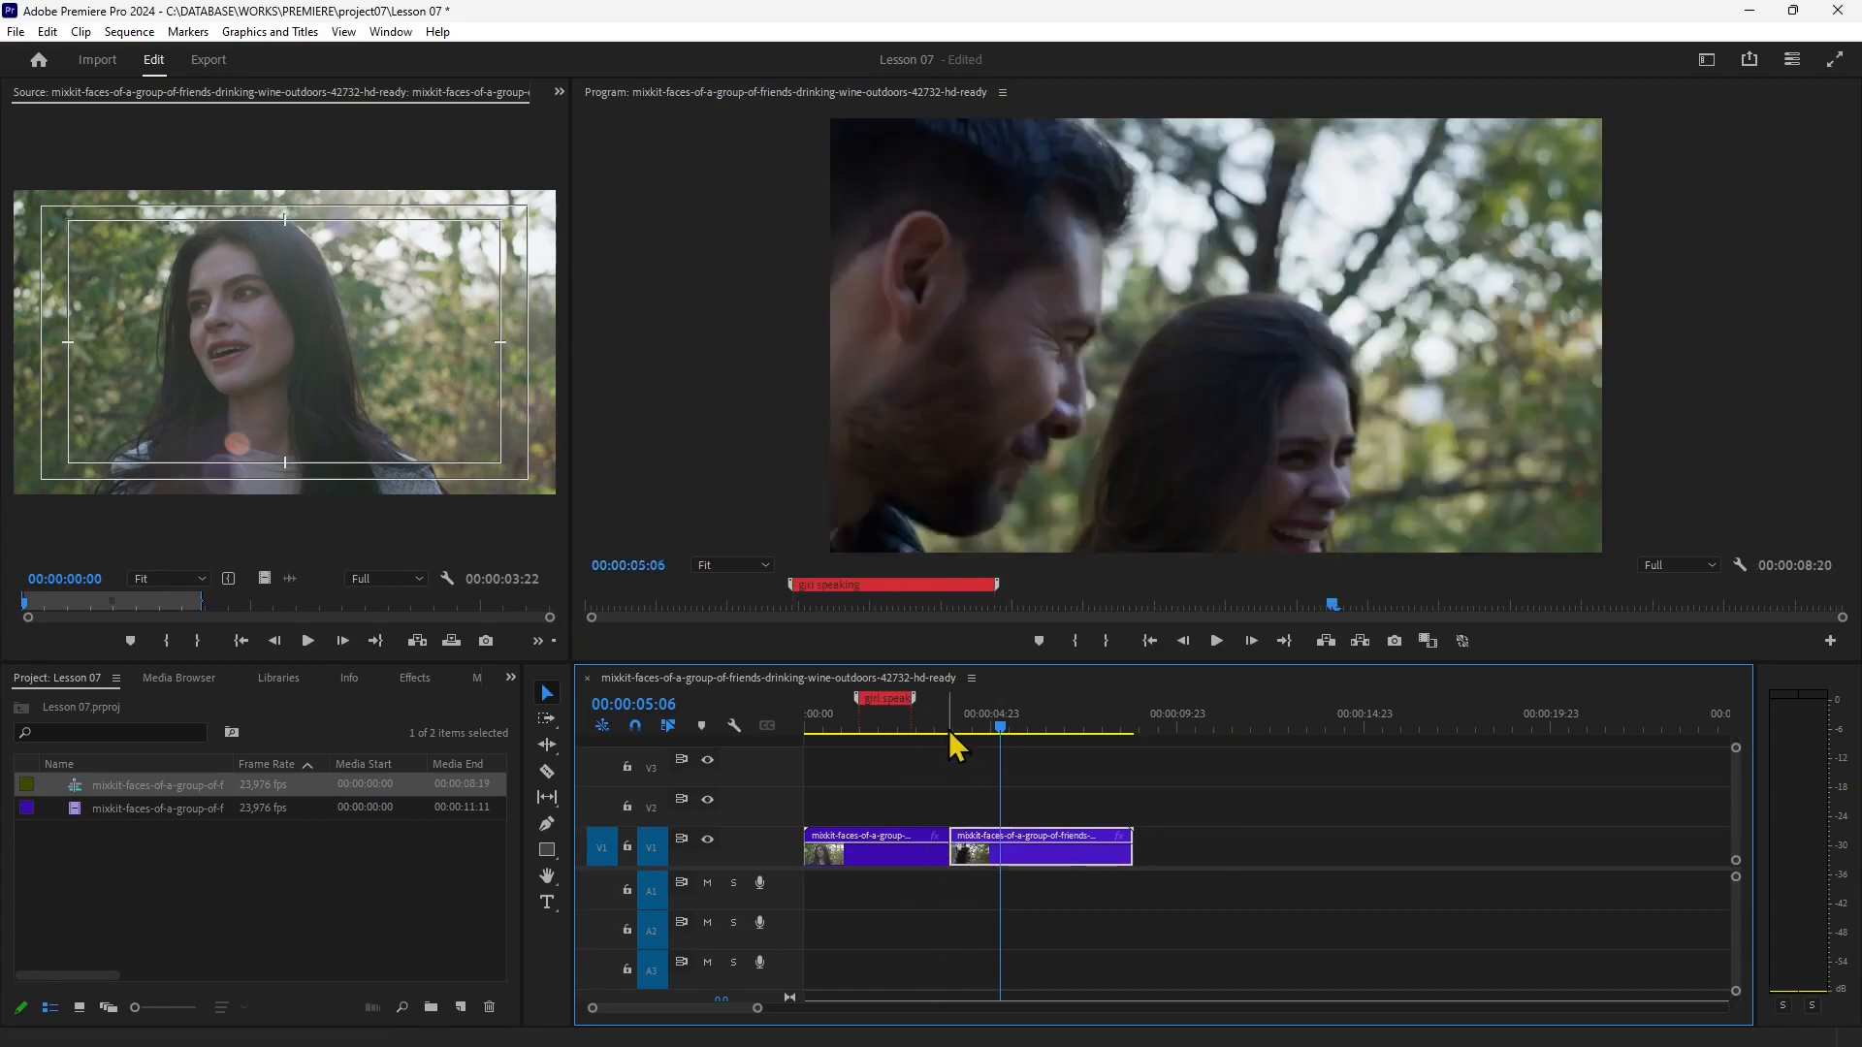
# Play the sequence across the joined clips, and undo the clip move and the lift.
pyautogui.moveTo(970, 737); pyautogui.dragTo(926, 762)
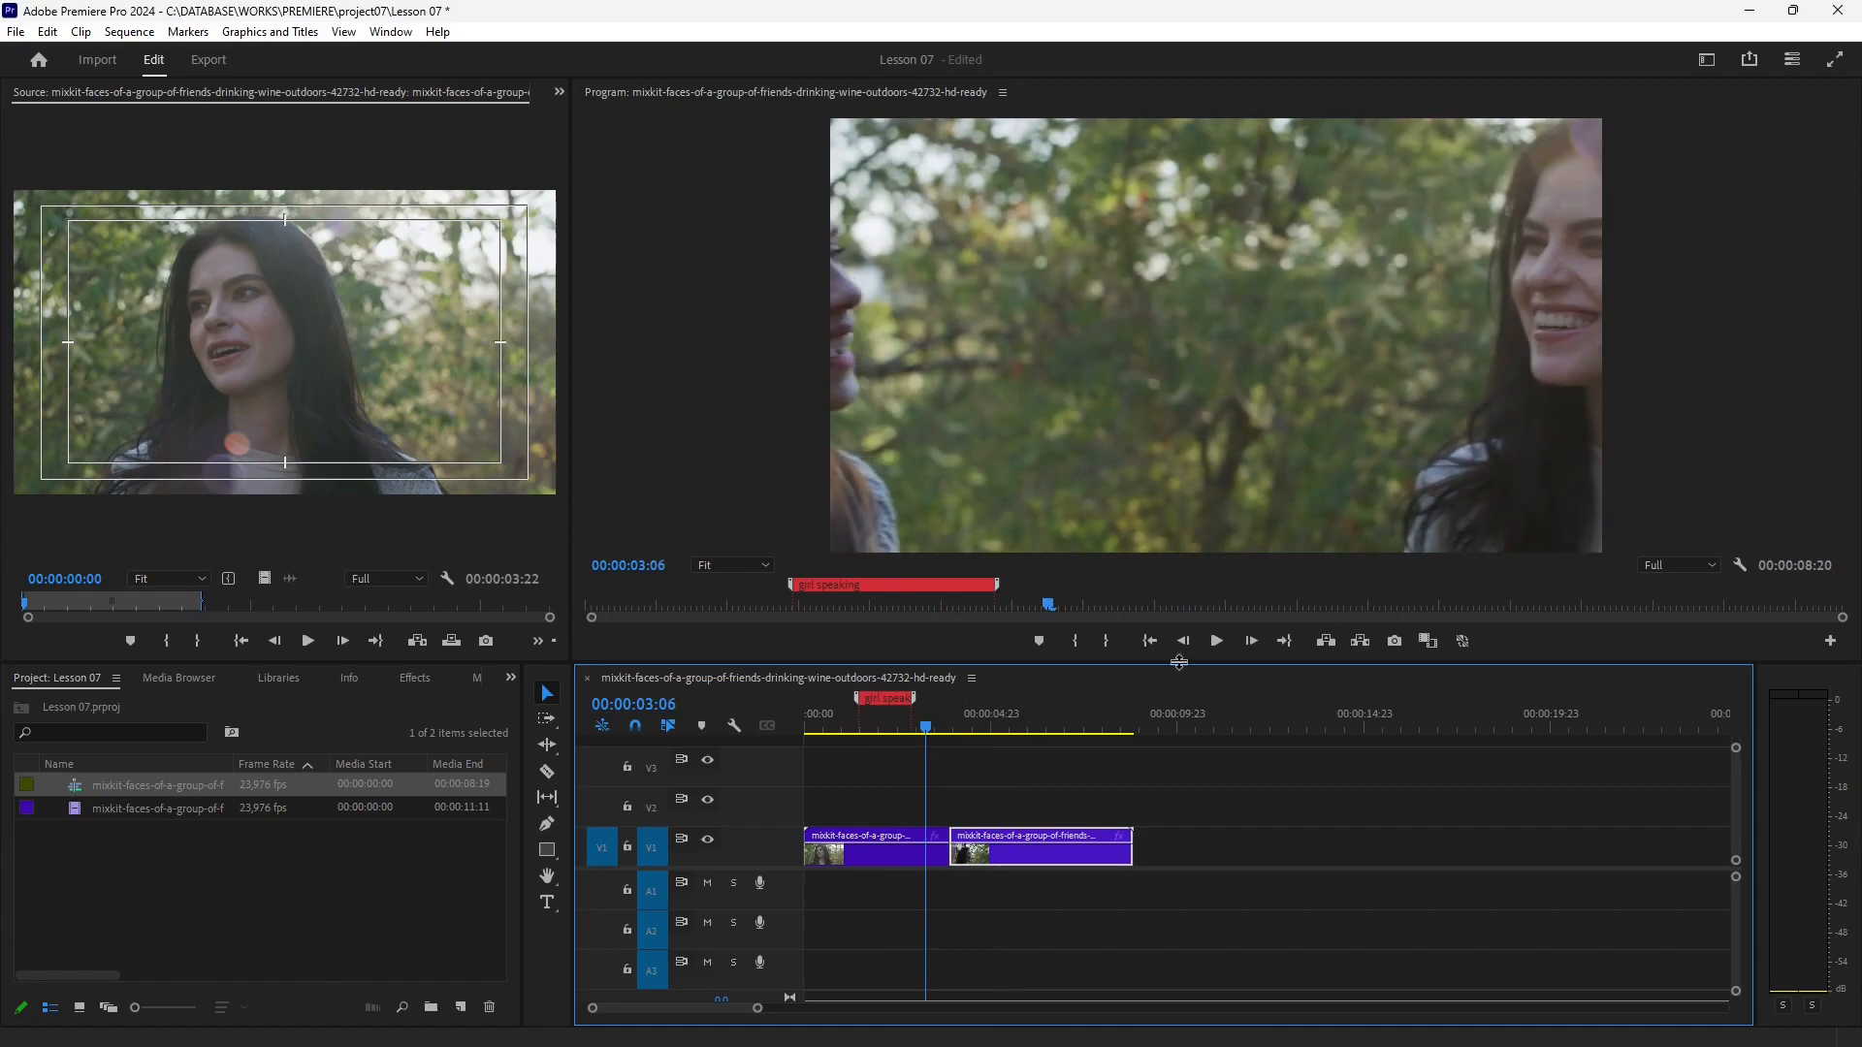
pyautogui.click(1218, 651)
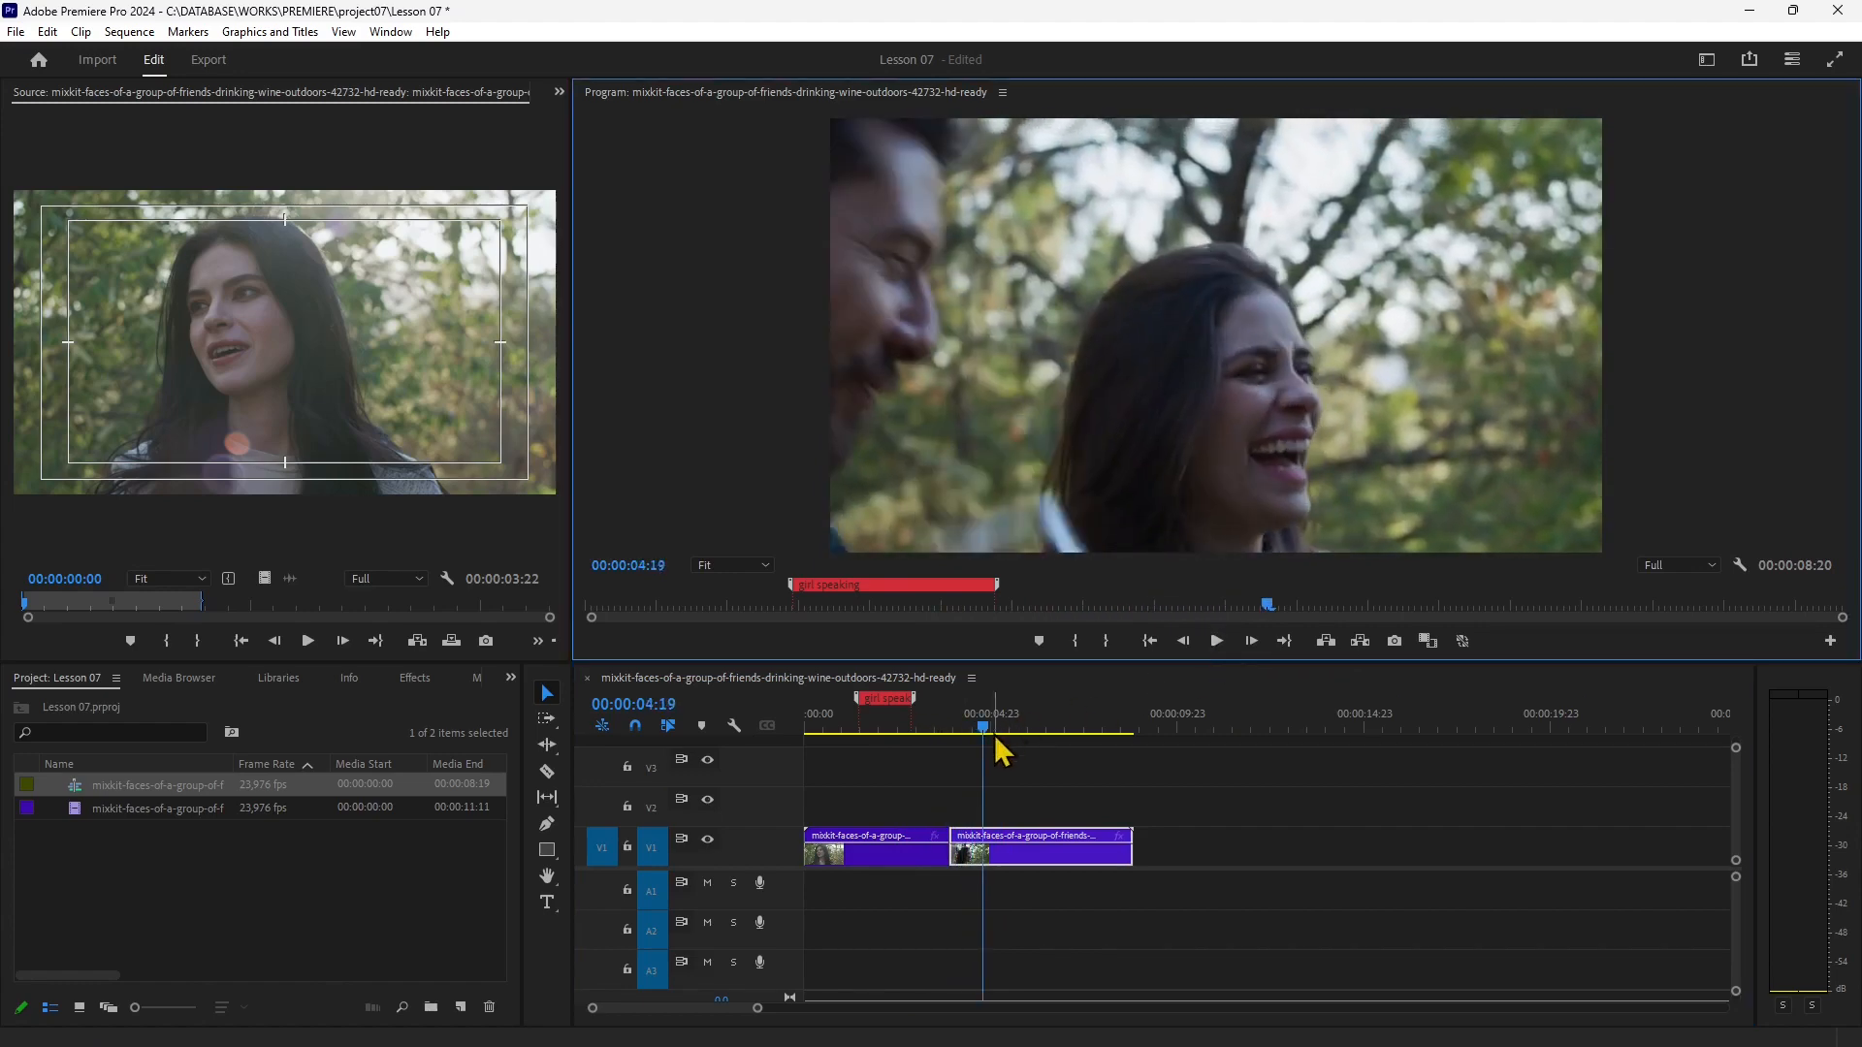
pyautogui.moveTo(987, 730); pyautogui.dragTo(977, 790)
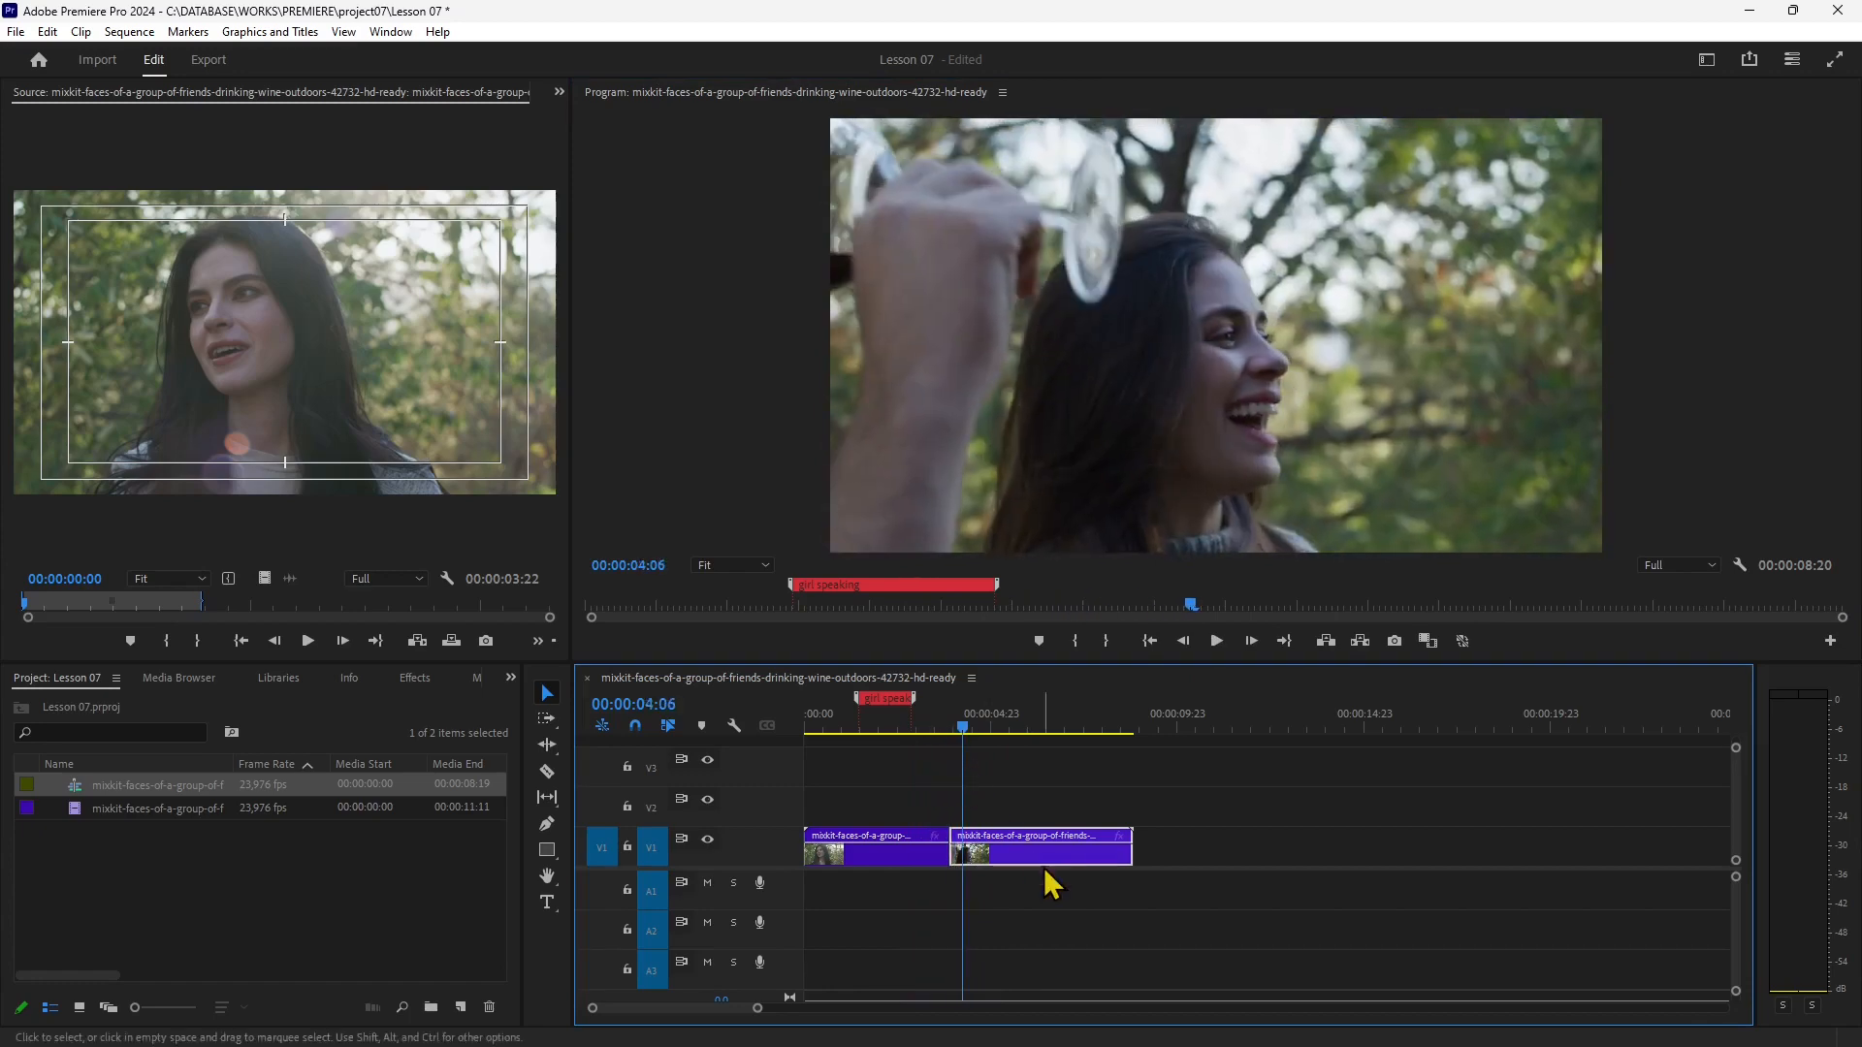
pyautogui.moveTo(1043, 851); pyautogui.dragTo(1140, 851)
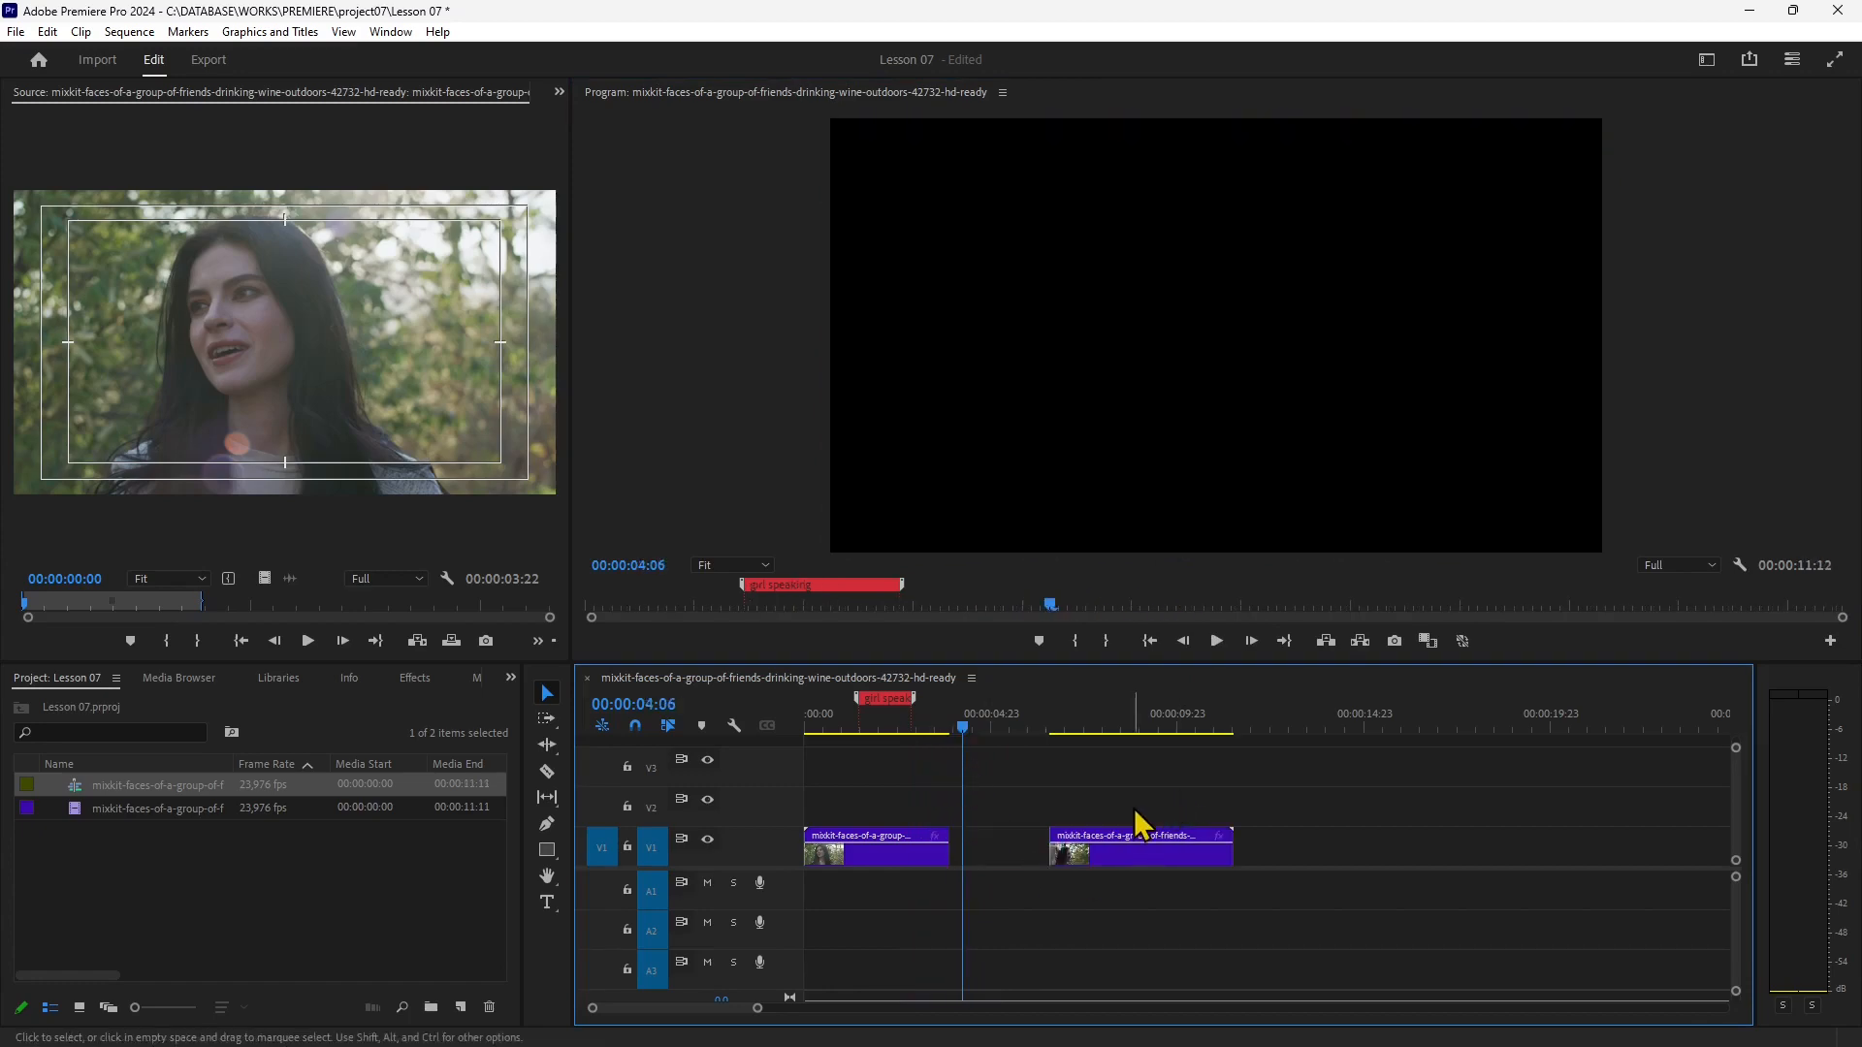
pyautogui.hotkey('ctrl', 'z')
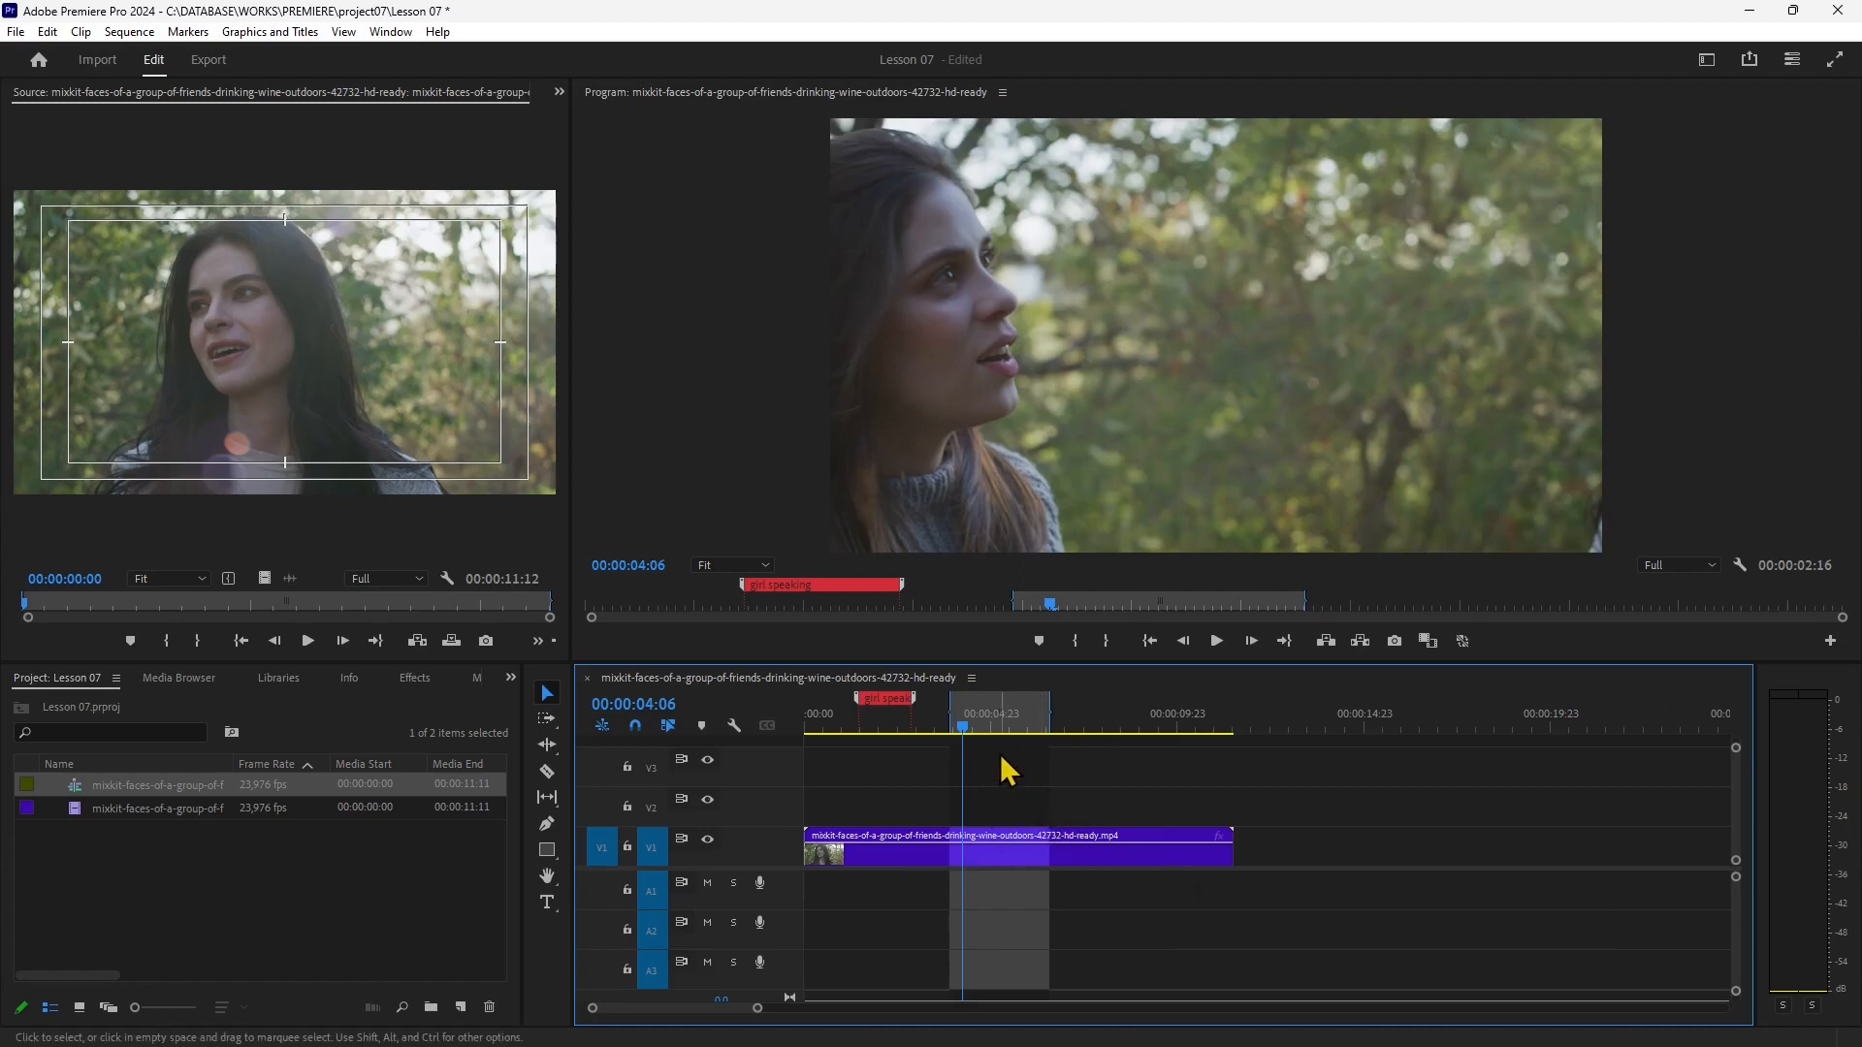
# Widen the marked range to 00:00:04:13, starting at 00:00:03:16, and extract it from the sequence.
pyautogui.moveTo(949, 713); pyautogui.dragTo(1112, 719)
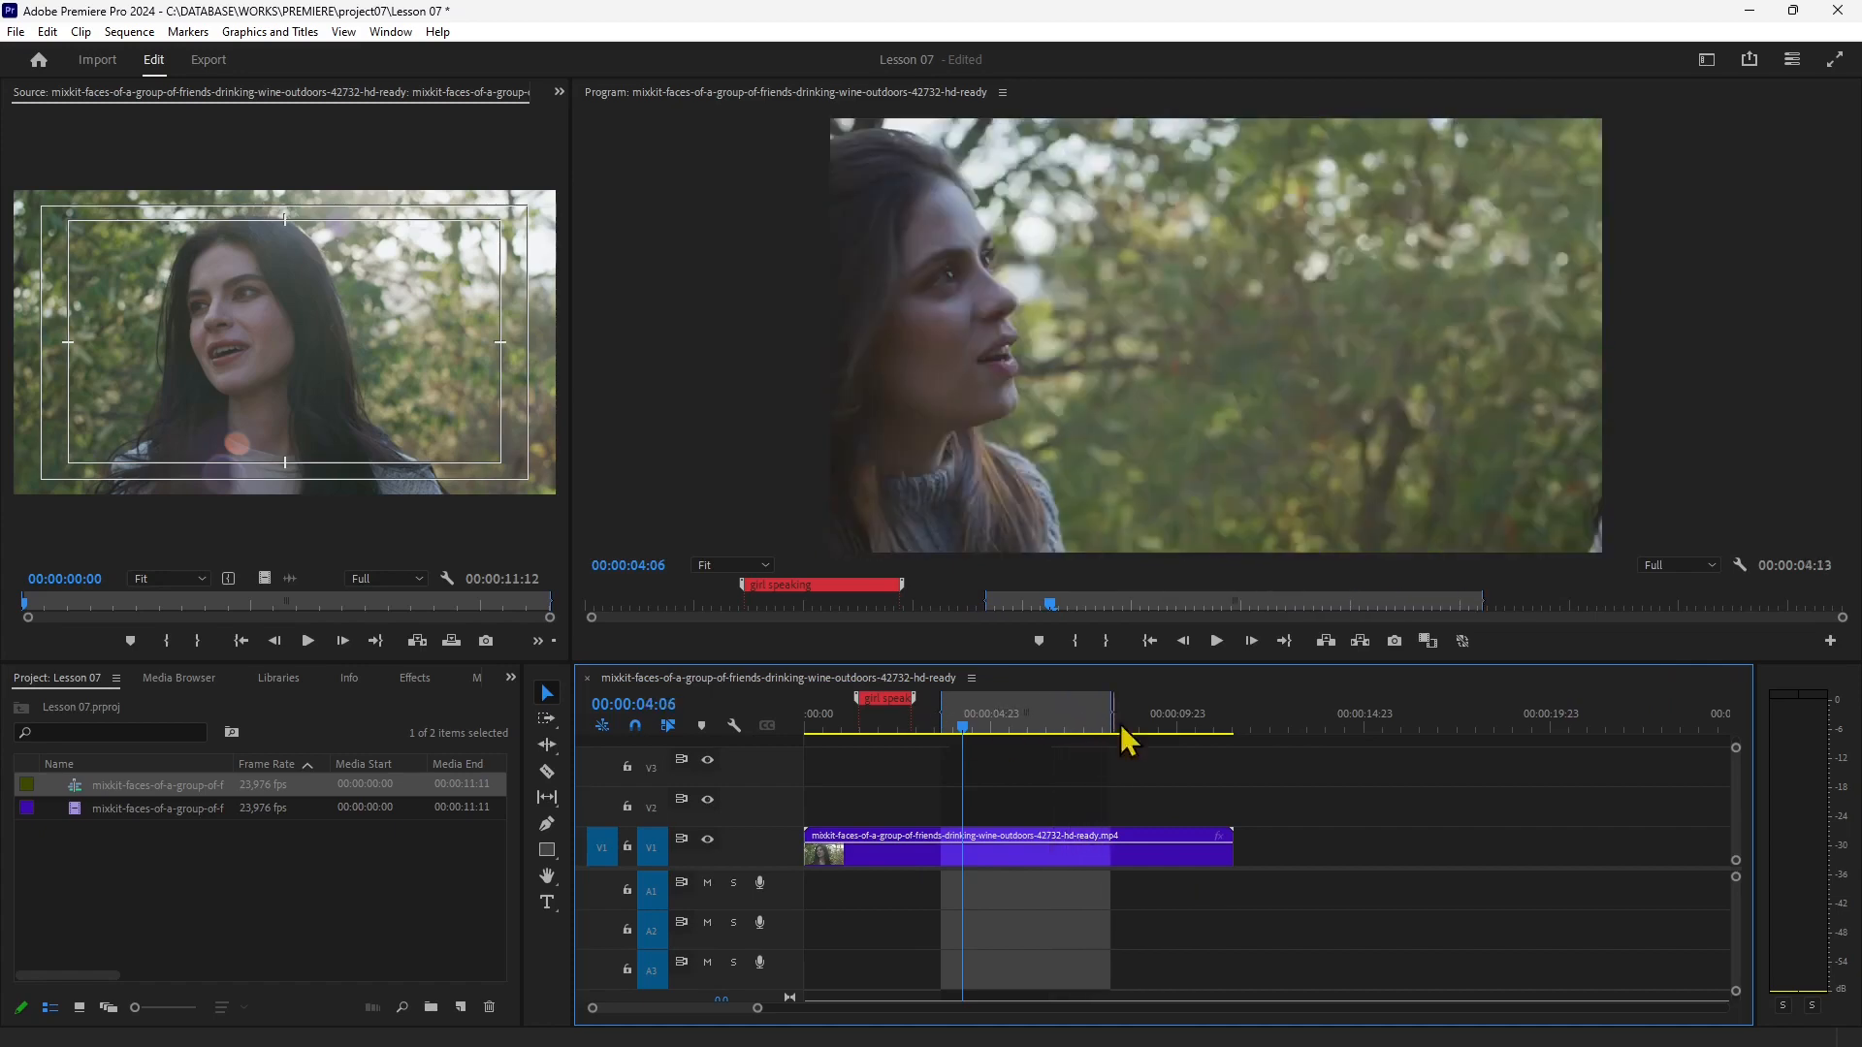
pyautogui.click(1363, 645)
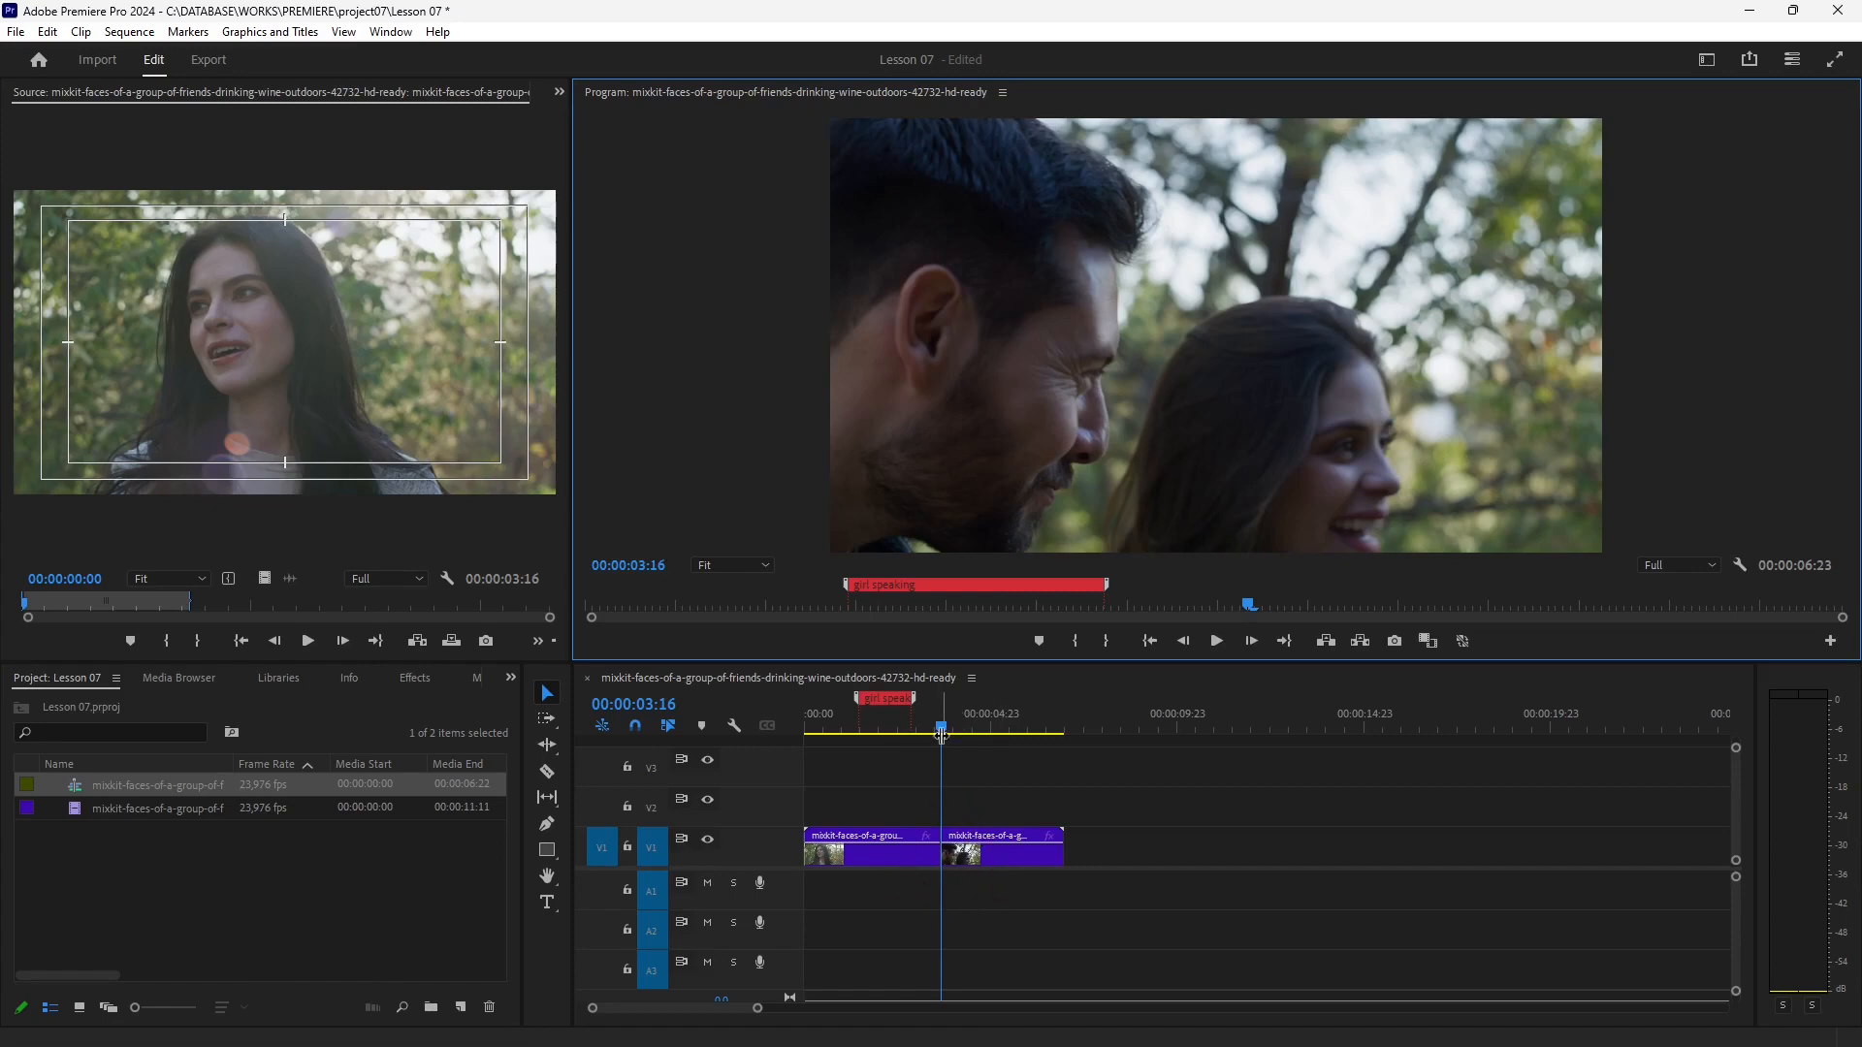
# Play the sequence from 00:00:02:11 across the extracted cut, and undo the extract.
pyautogui.moveTo(939, 729); pyautogui.dragTo(895, 752)
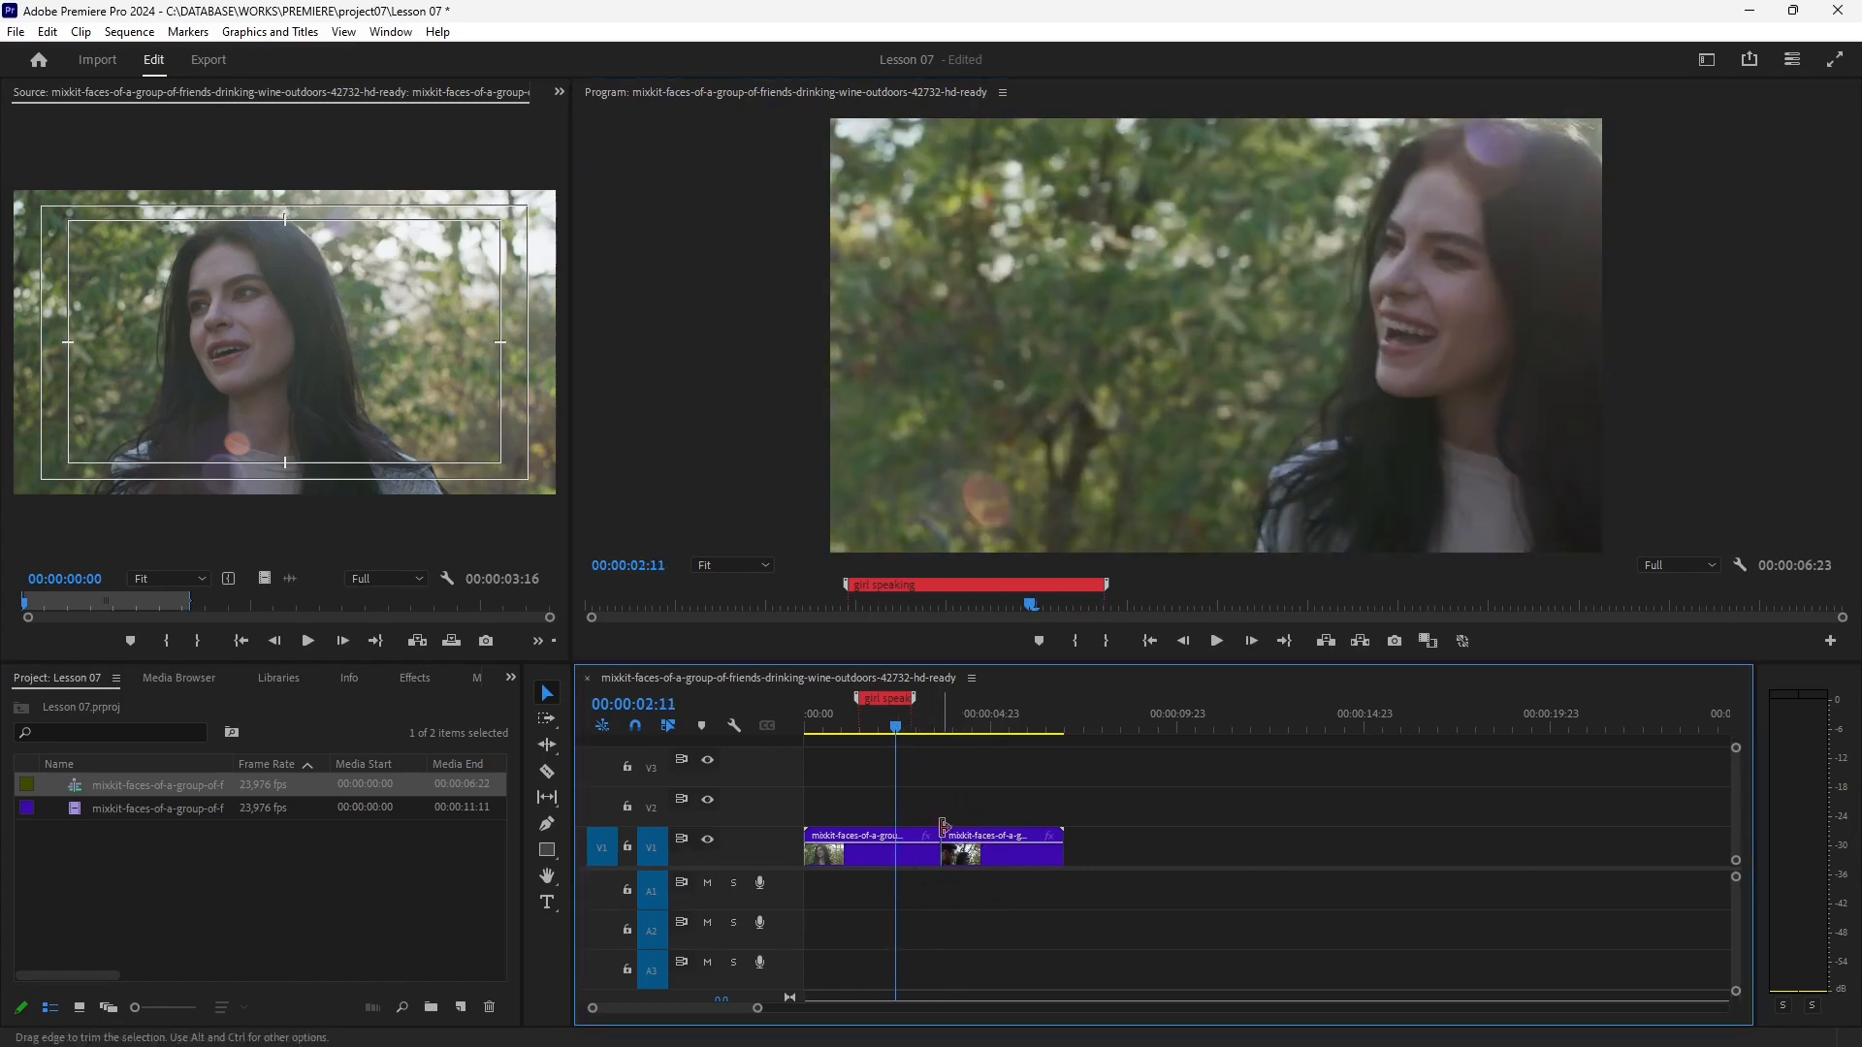
pyautogui.click(1223, 653)
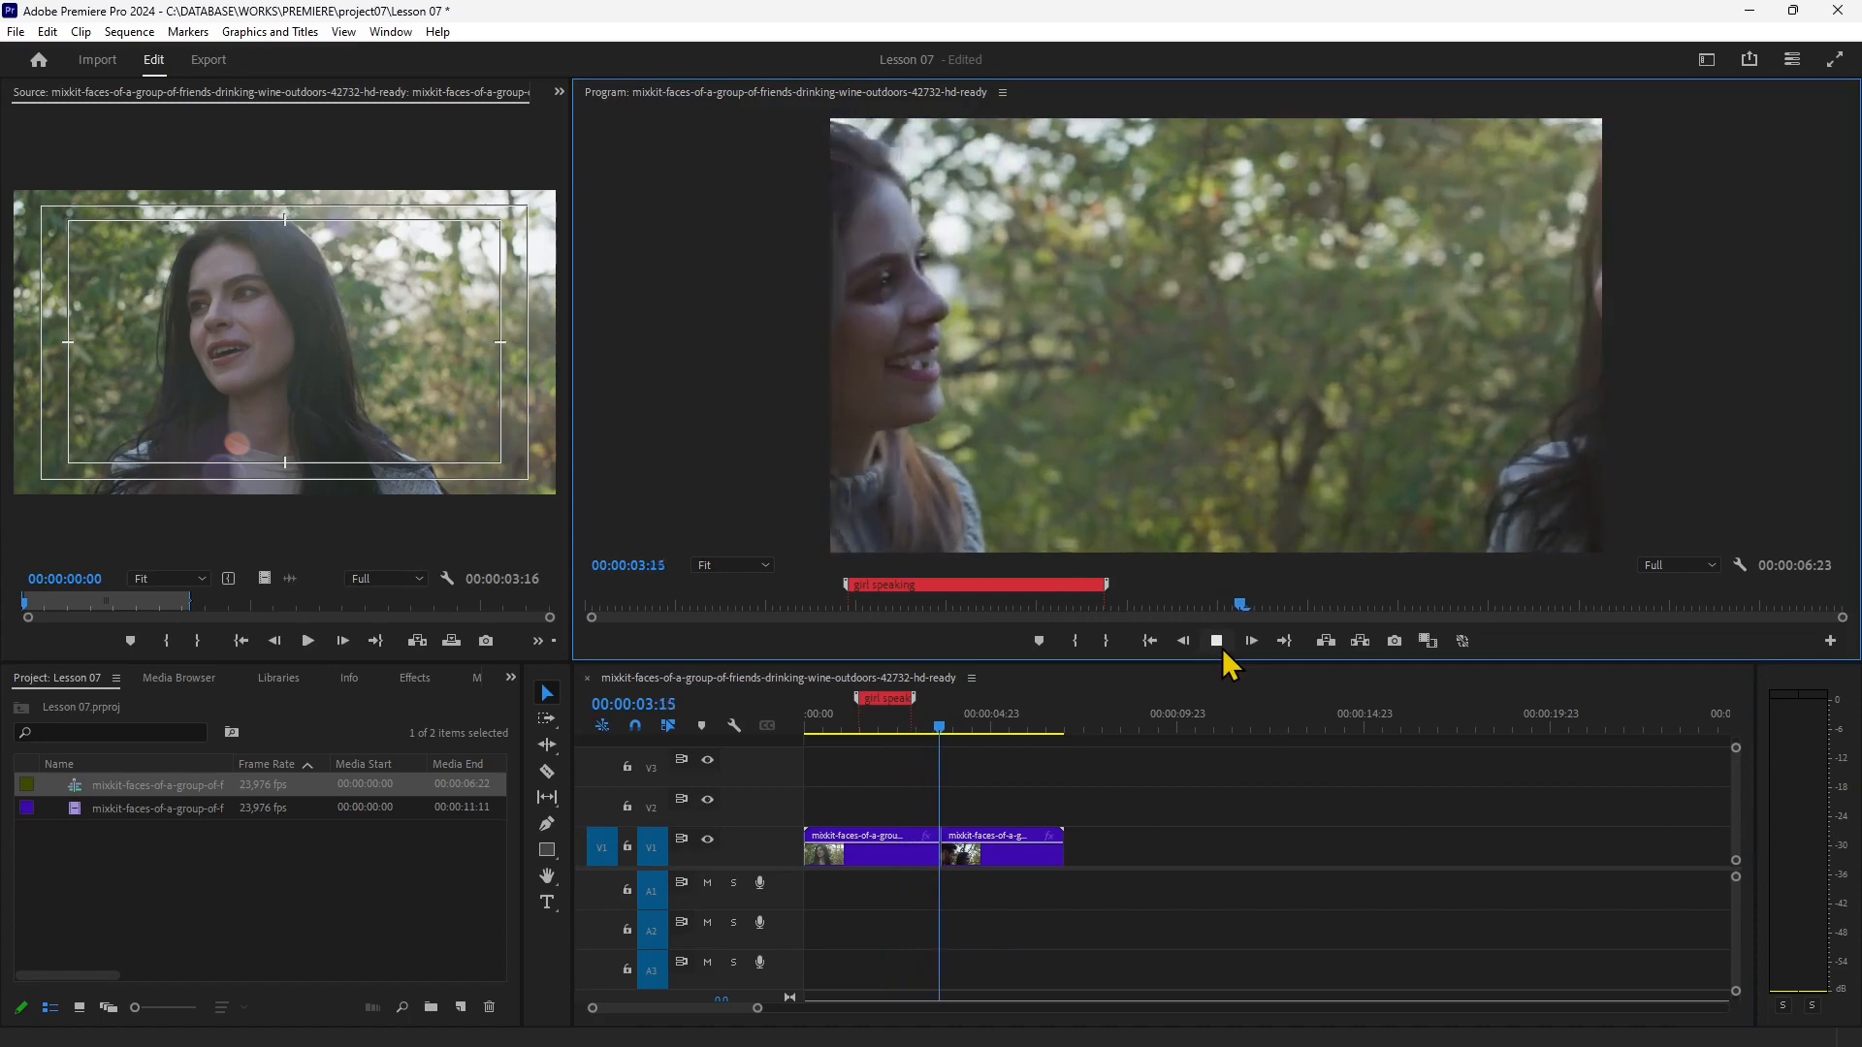
pyautogui.click(1220, 648)
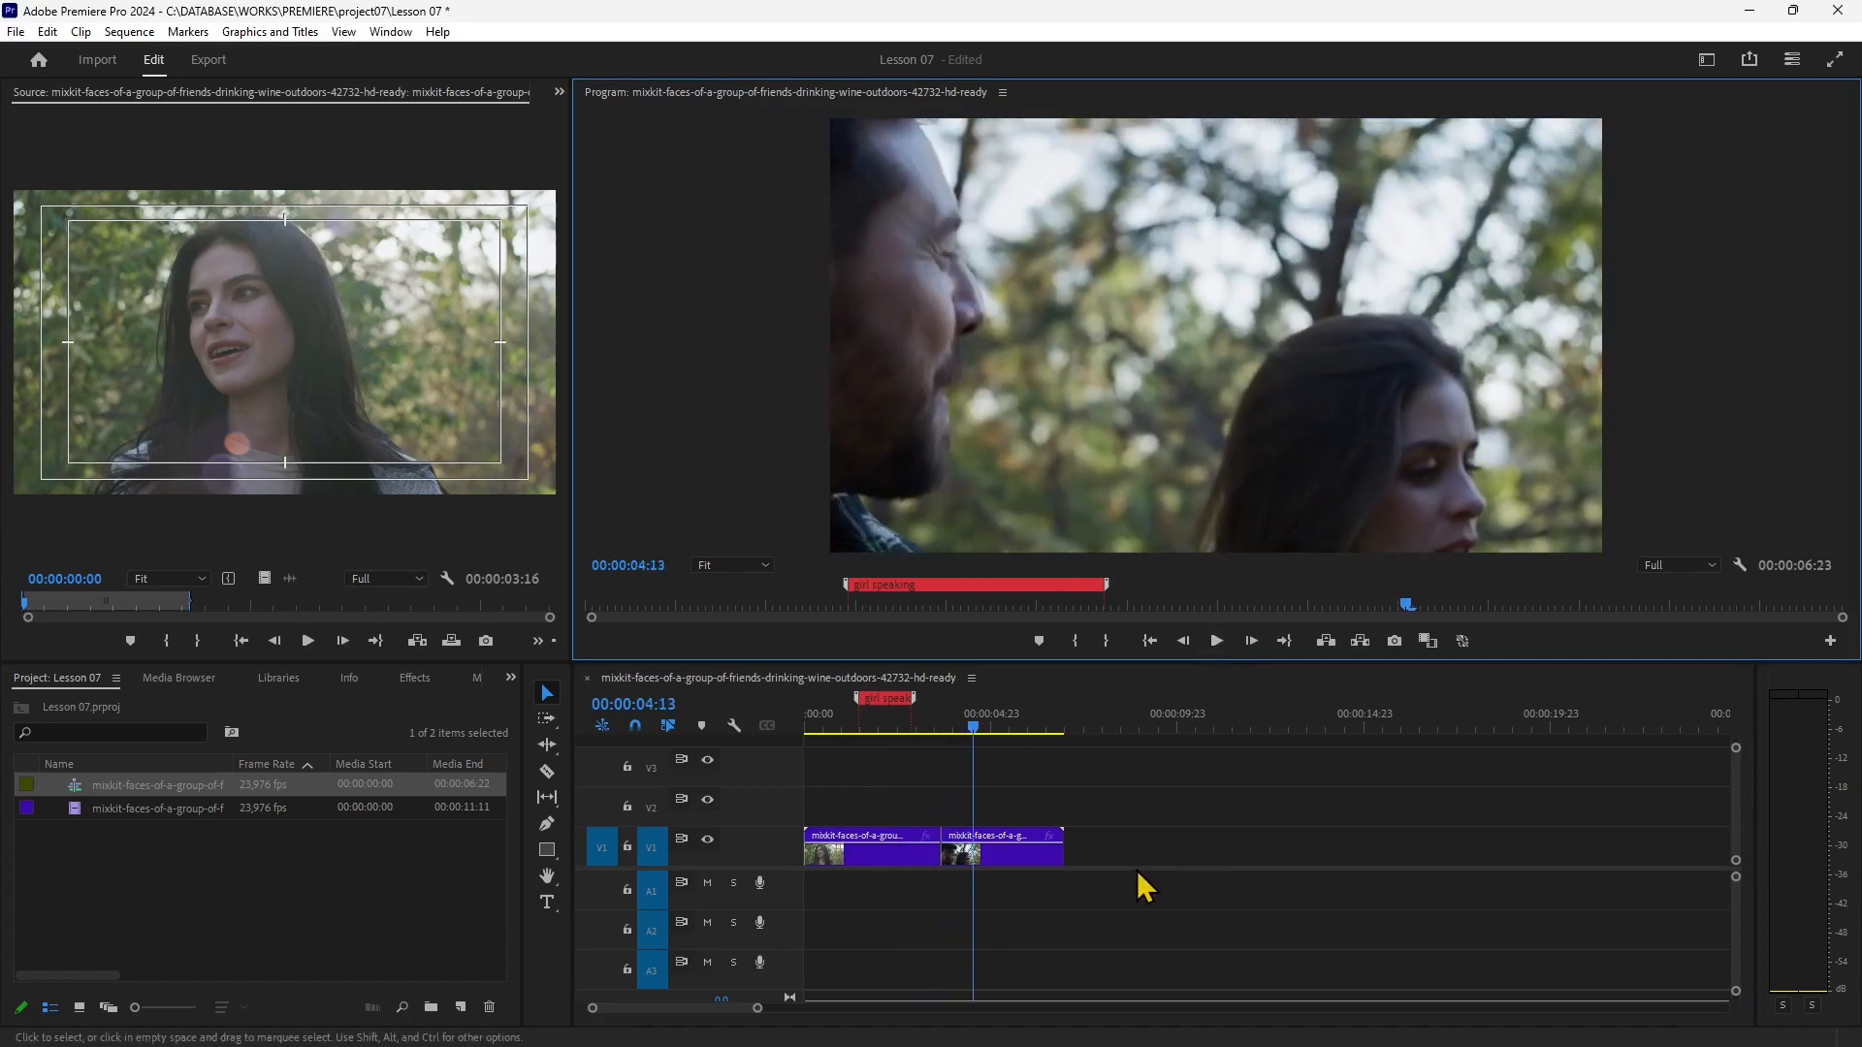
pyautogui.hotkey('ctrl', 'z')
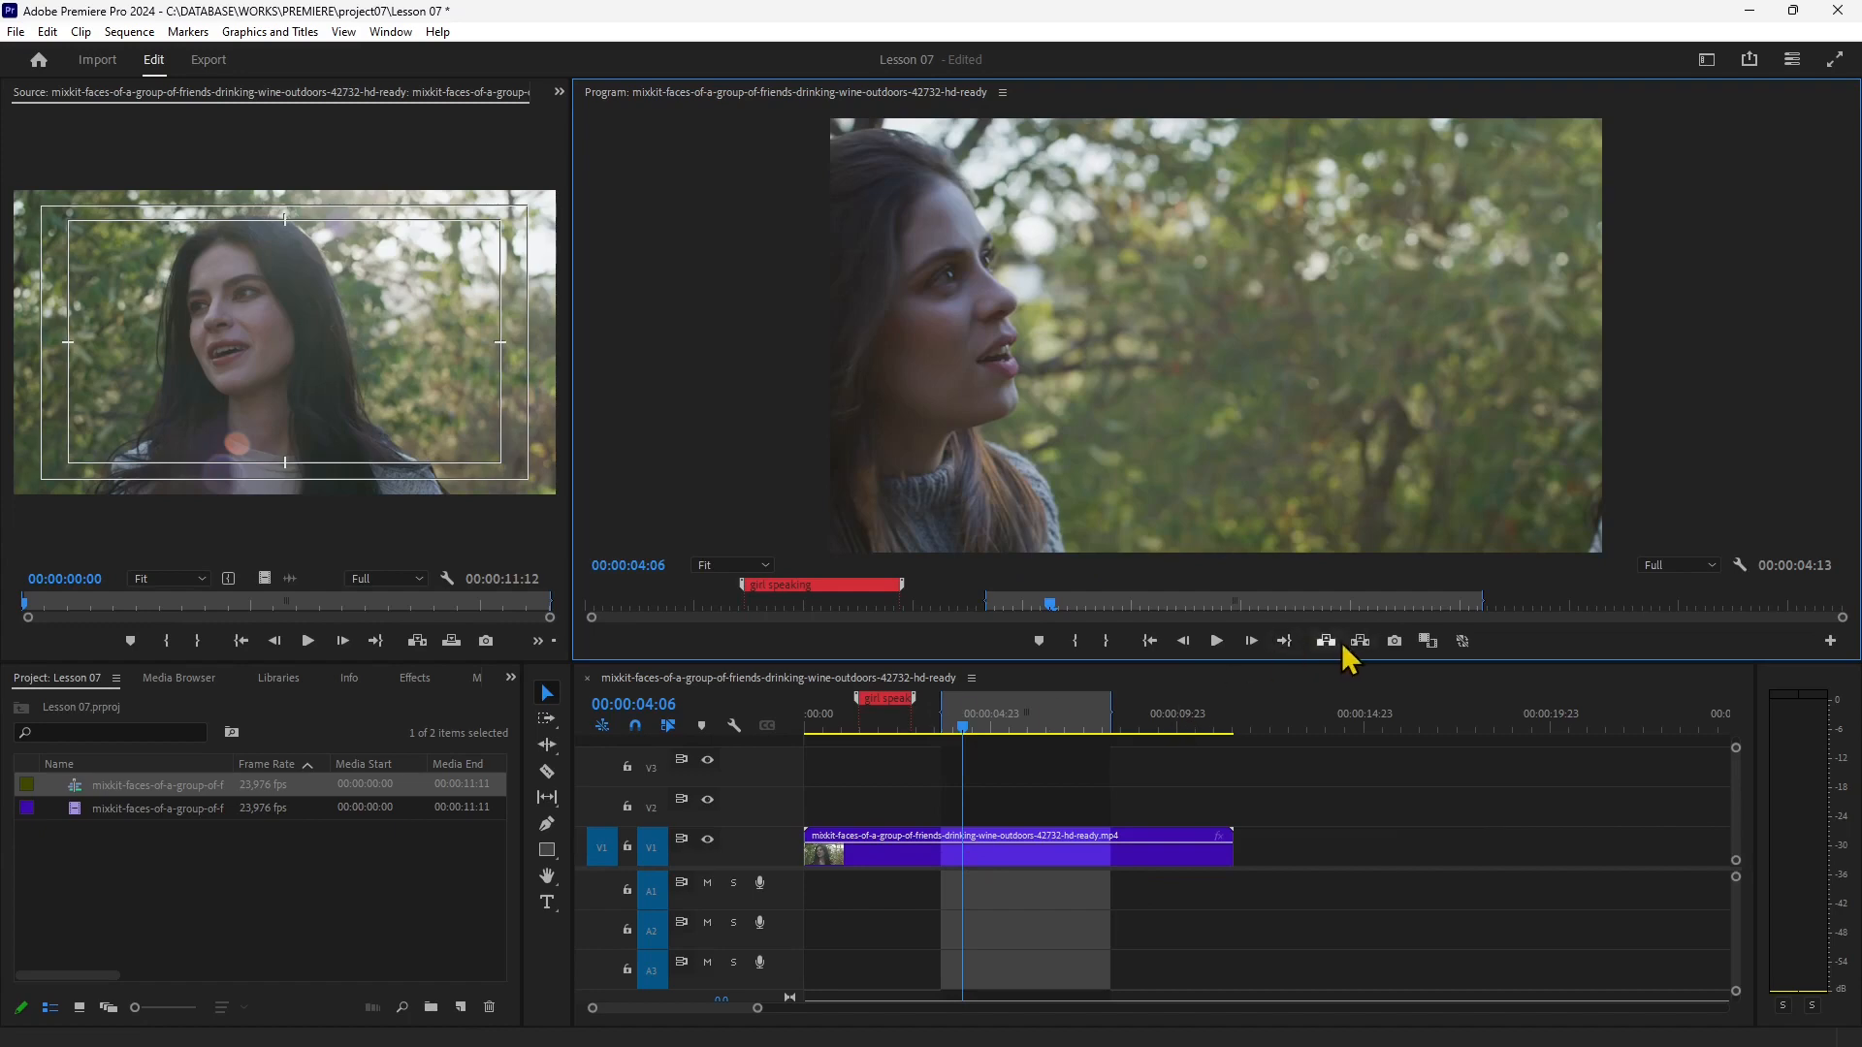
# Adjust the sequence's In and Out points to a marked range of 00:00:03:13.
pyautogui.moveTo(941, 713); pyautogui.dragTo(937, 712)
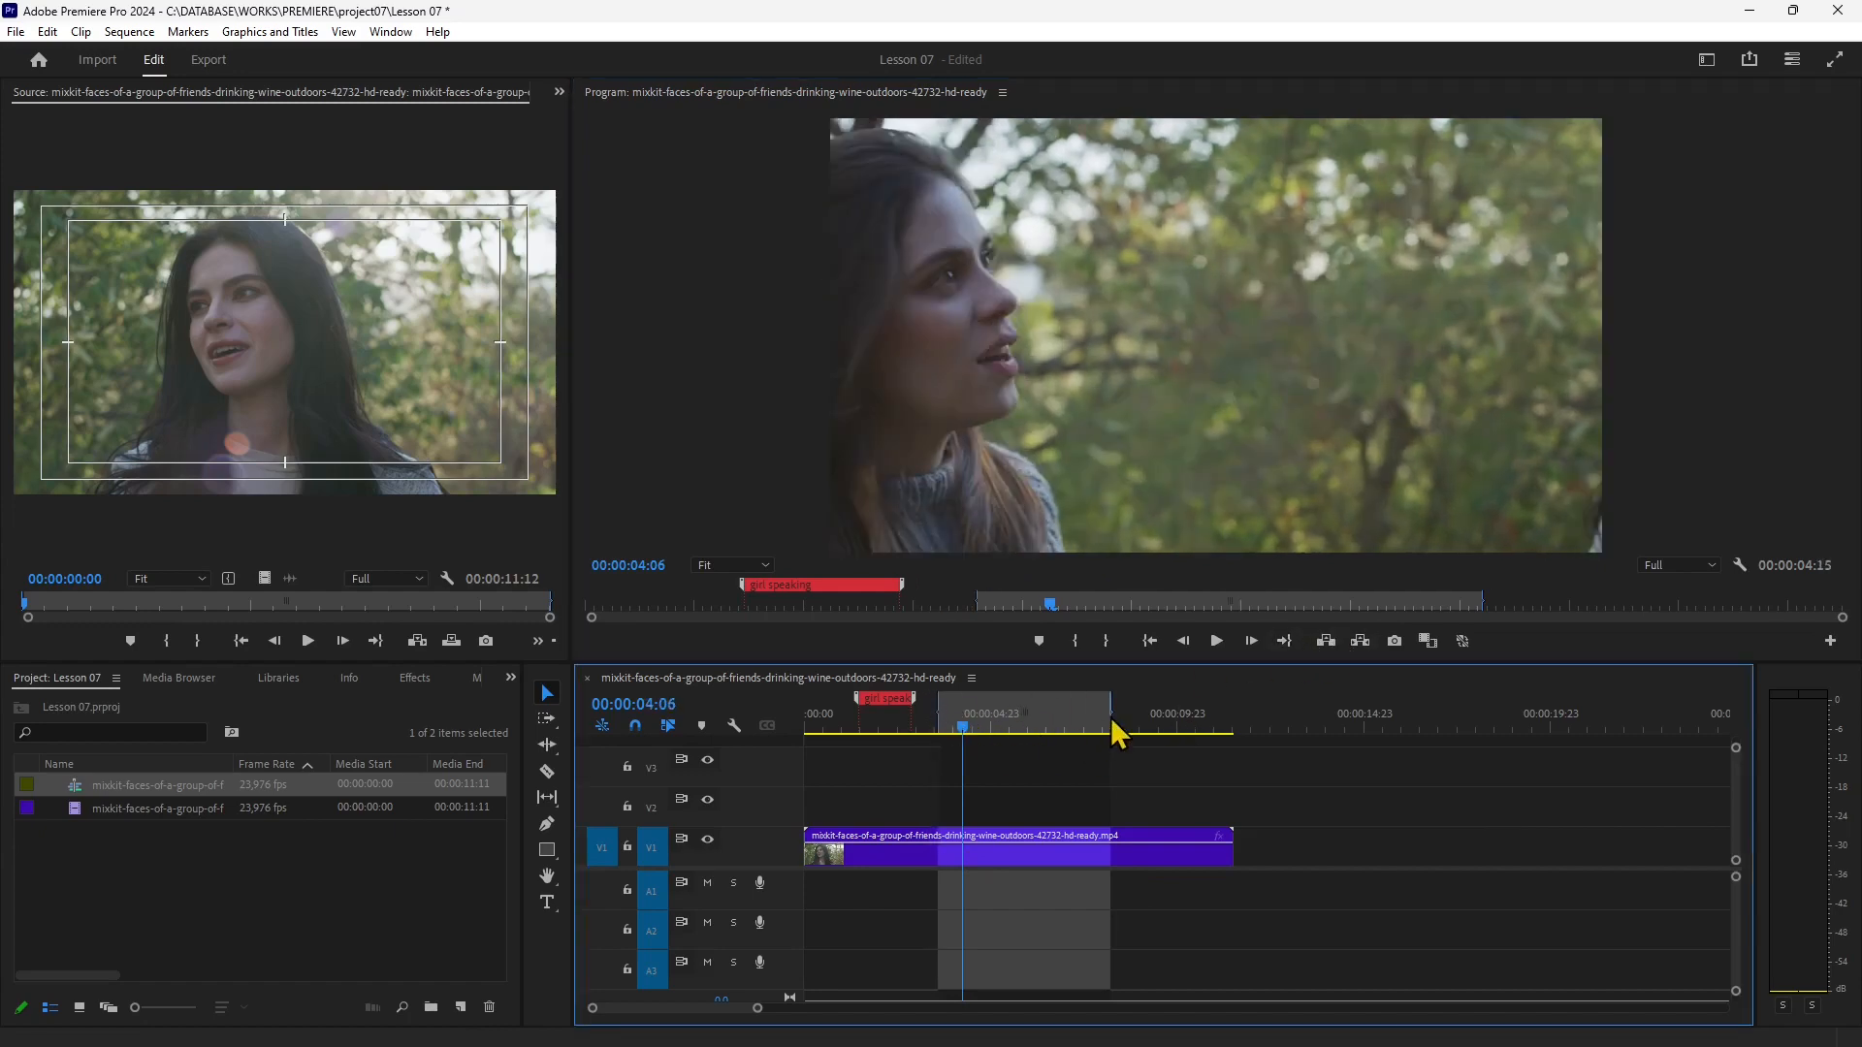
pyautogui.moveTo(1112, 714); pyautogui.dragTo(1069, 715)
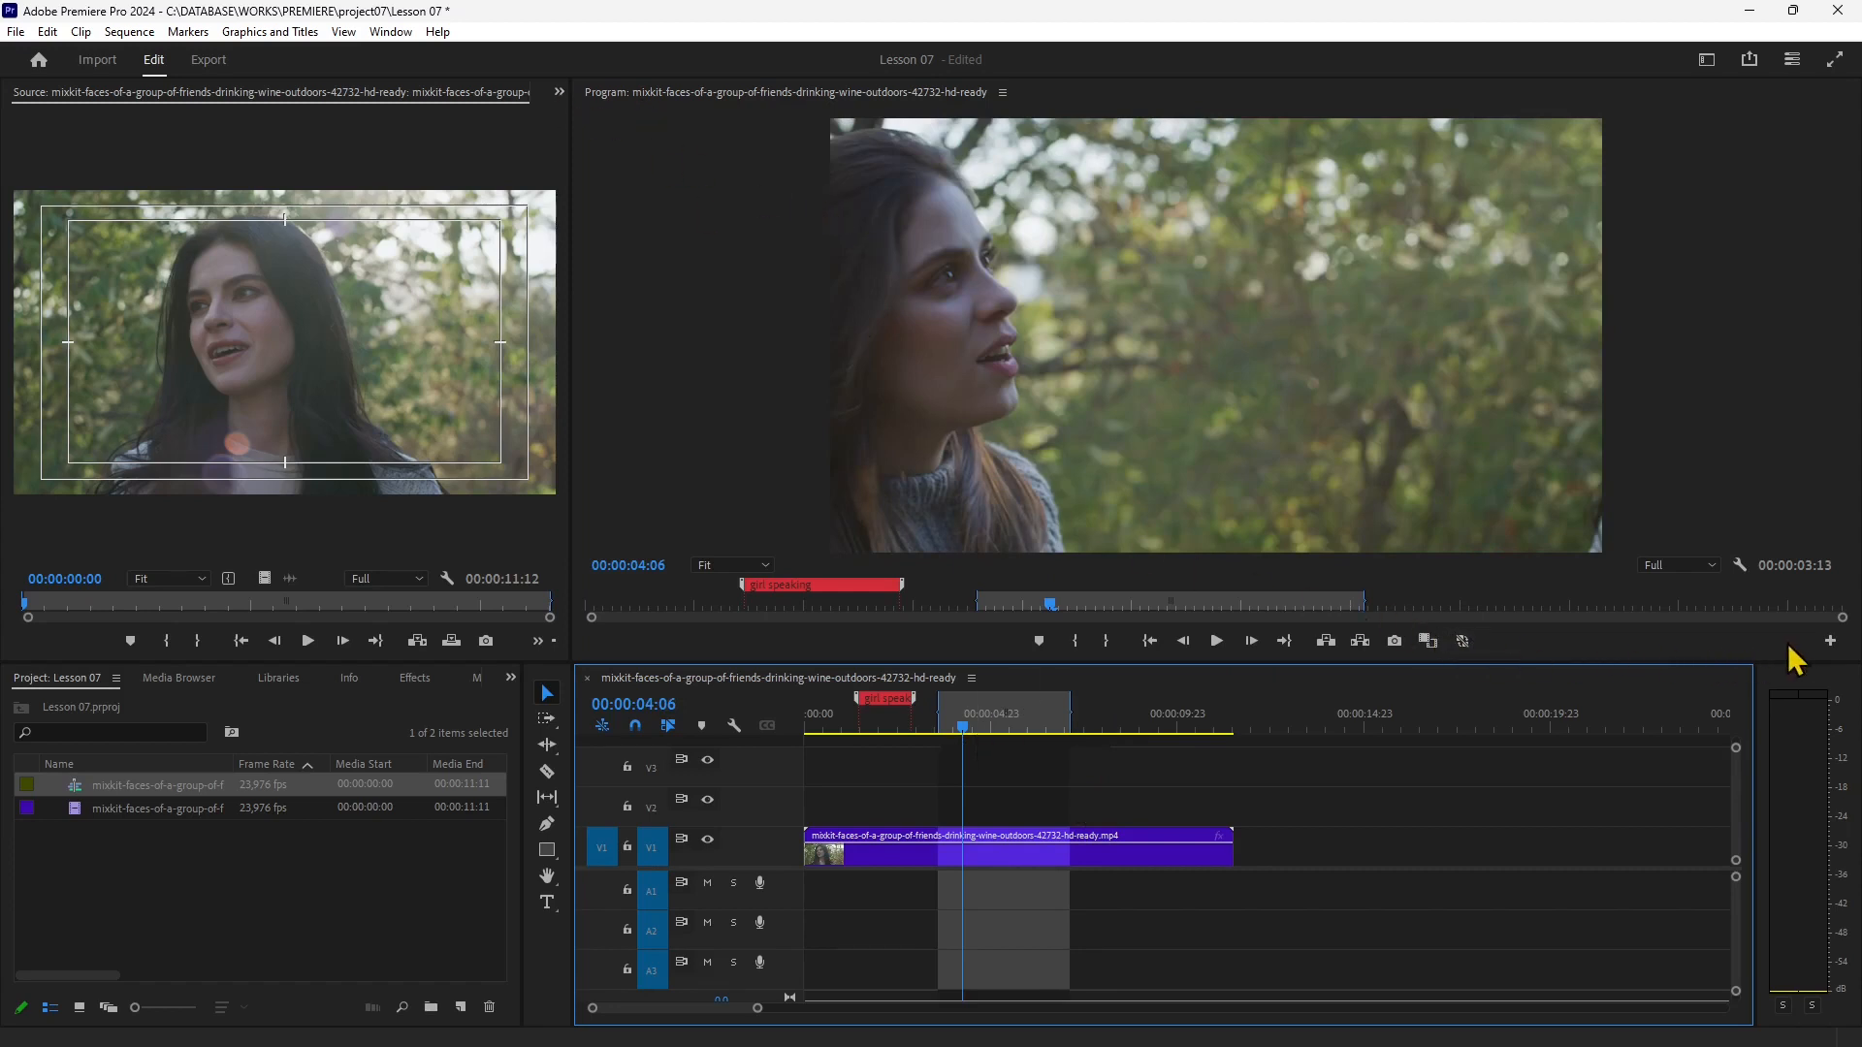
# Add the Loop Playback and Play Video In to Out buttons to the Program monitor's transport controls, ahead of Add Marker.
pyautogui.click(1829, 642)
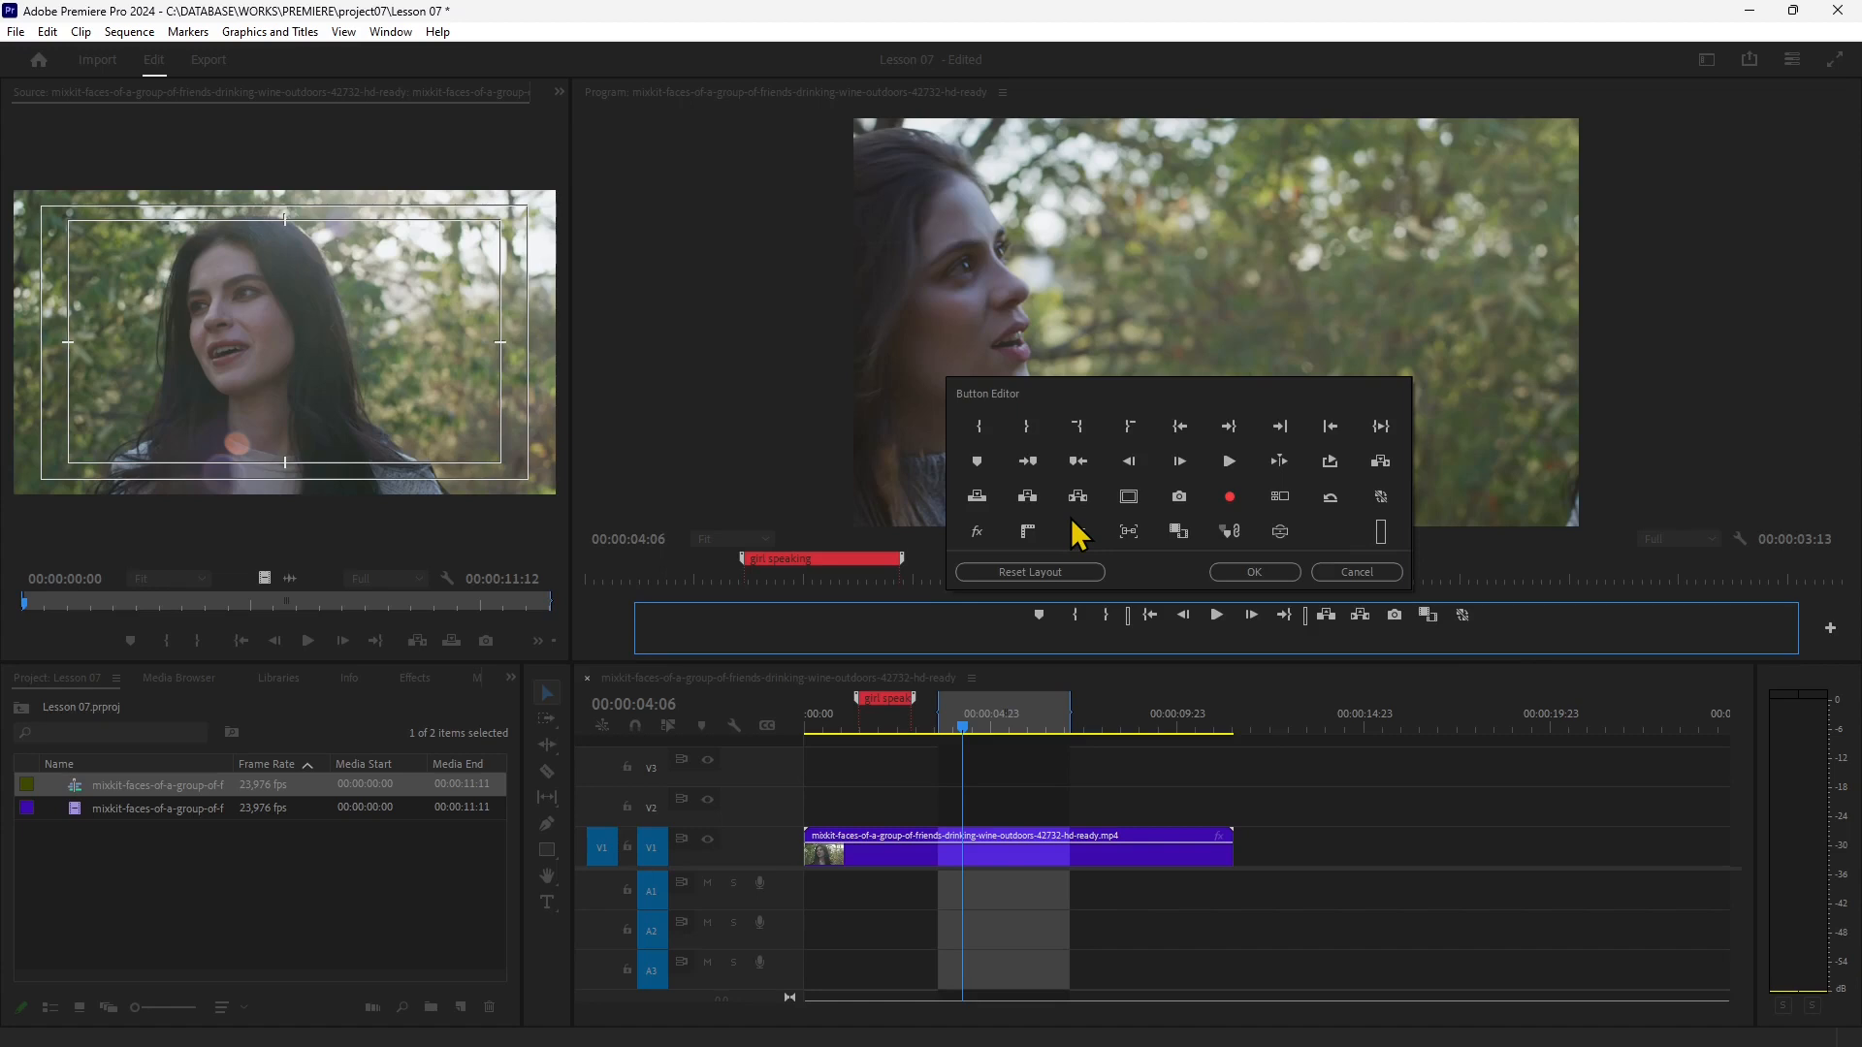
pyautogui.moveTo(1336, 466); pyautogui.dragTo(1018, 621)
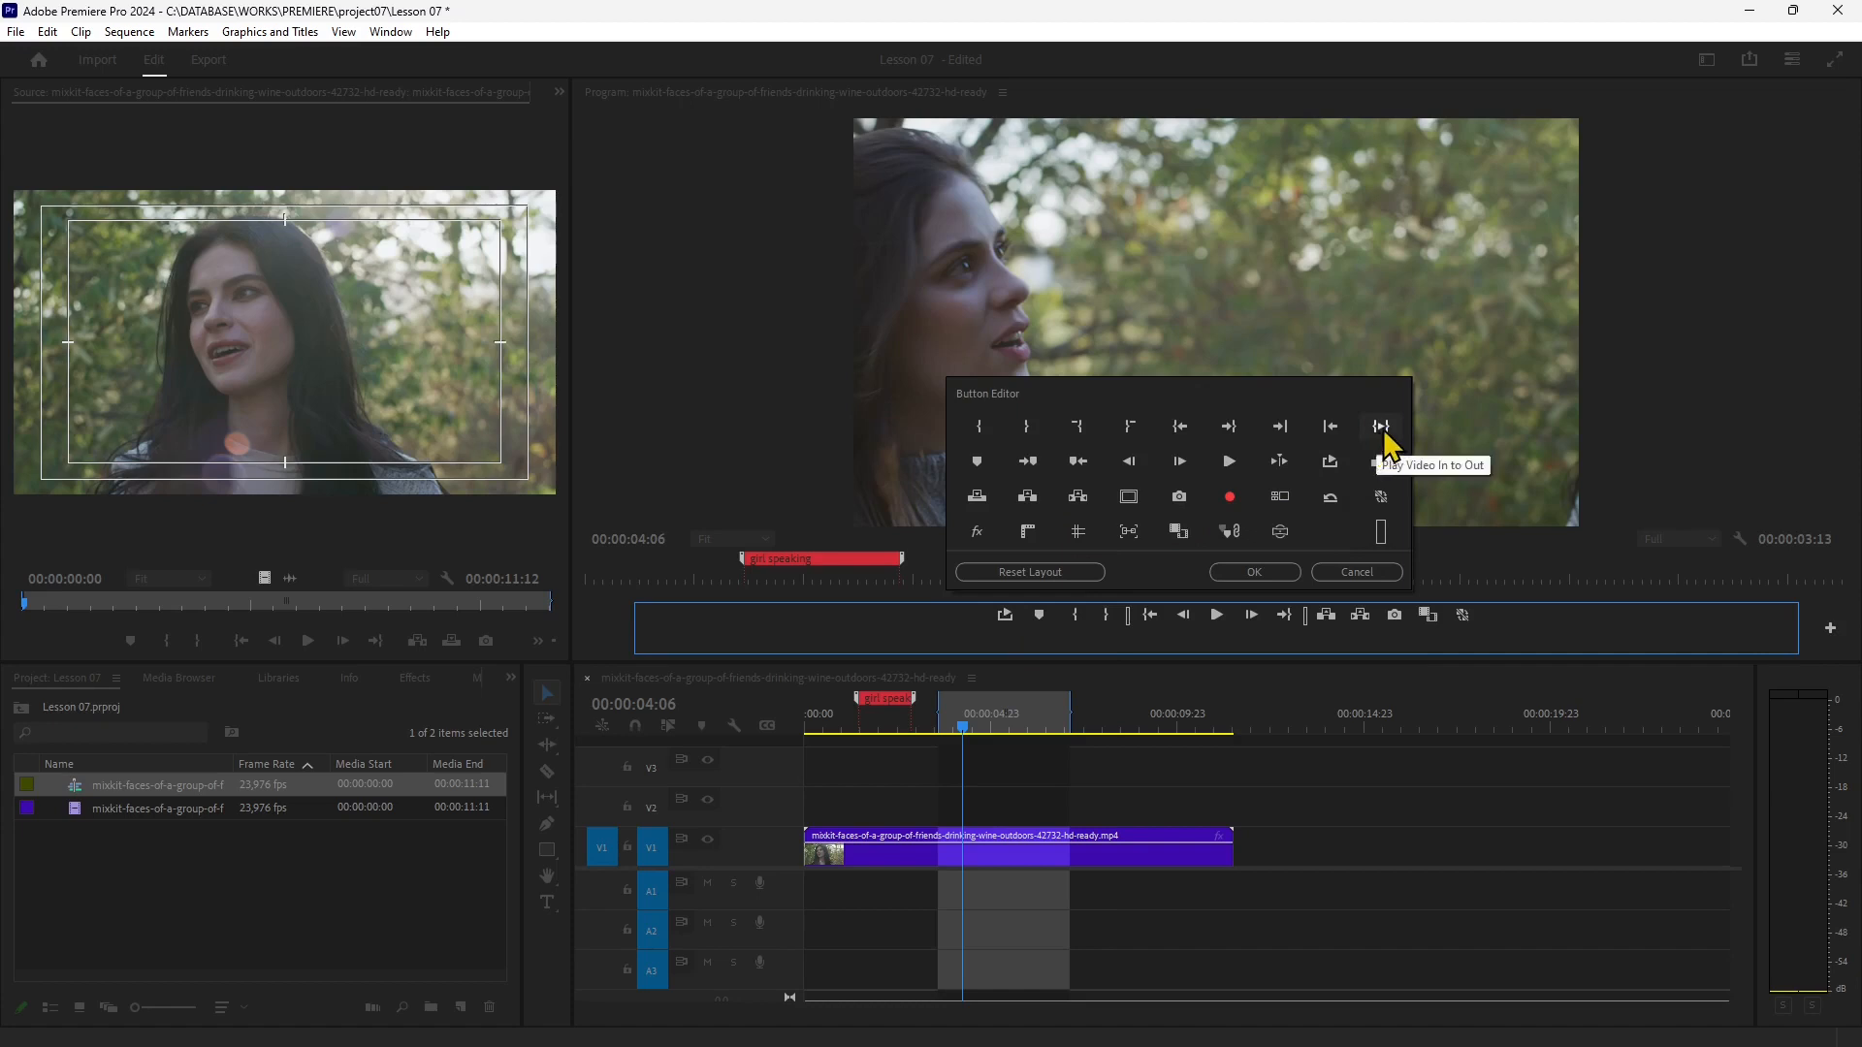
pyautogui.moveTo(1385, 436); pyautogui.dragTo(991, 616)
pyautogui.click(1253, 572)
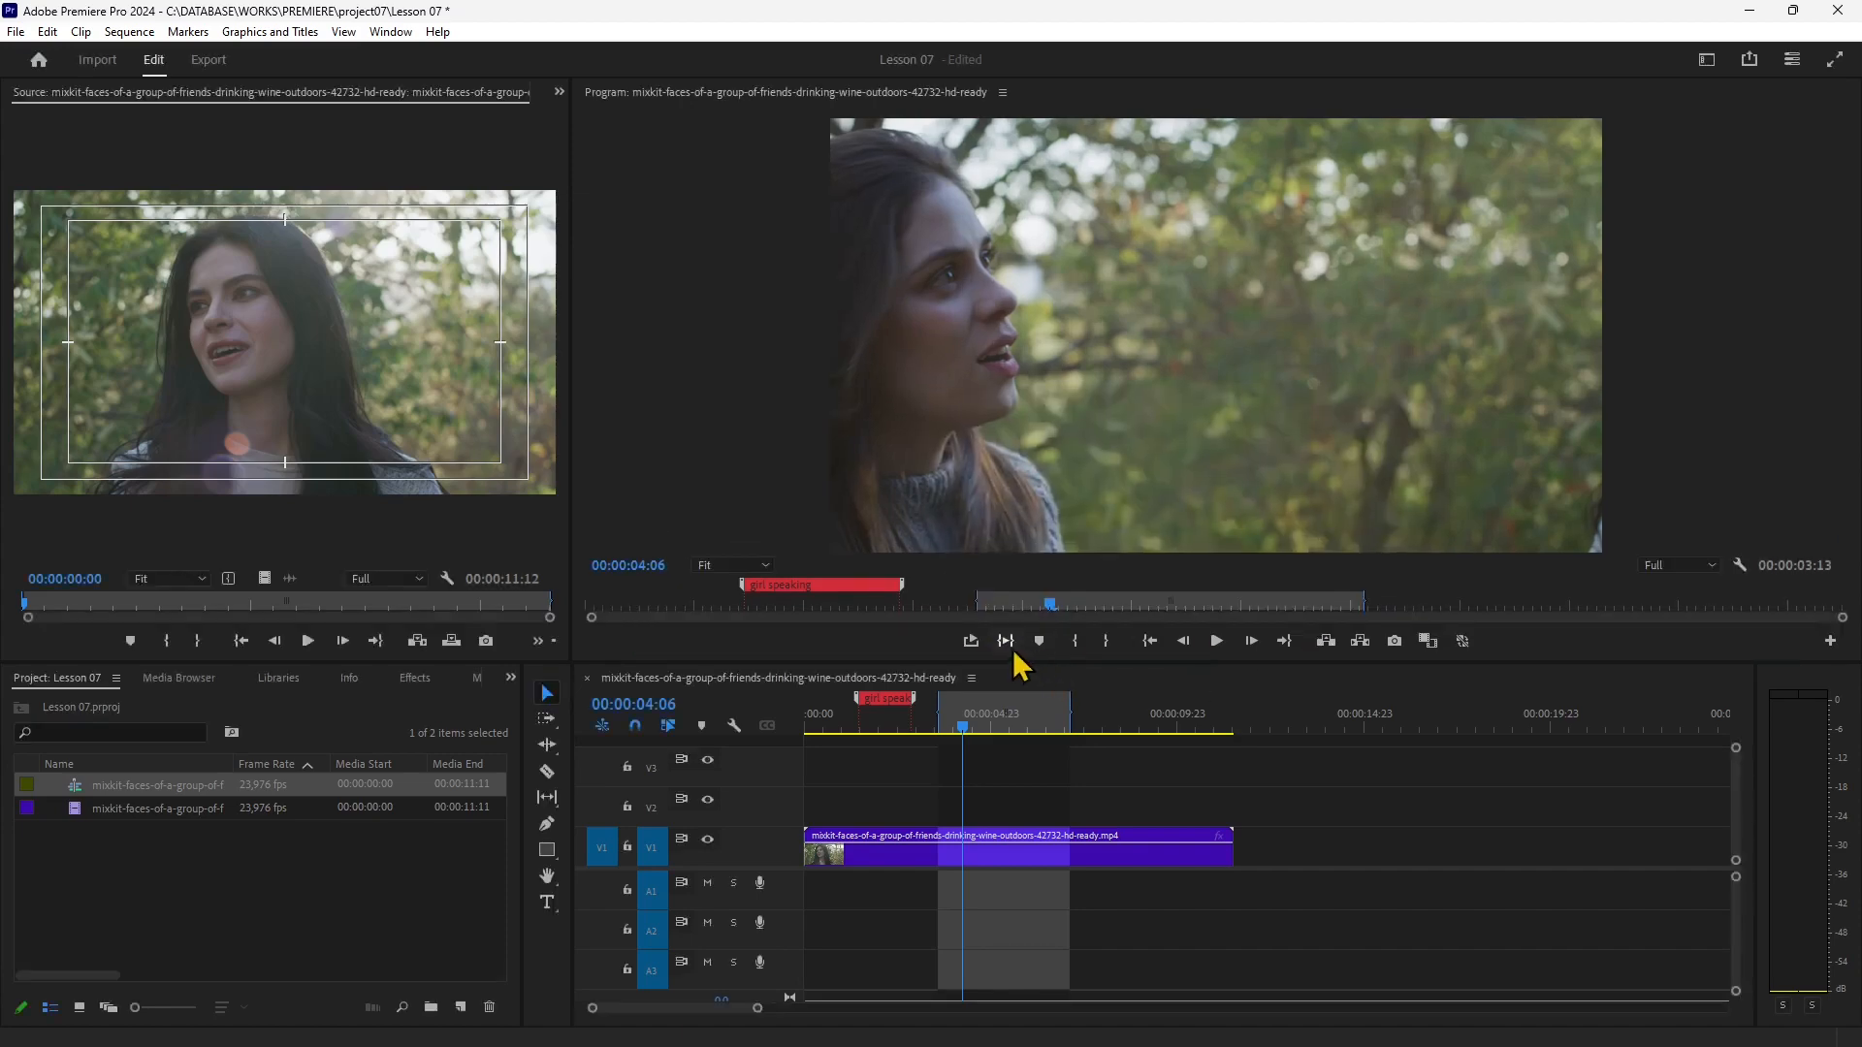
# Play the video from In to Out, turn on Loop Playback, and replay the marked range in a loop before stopping it.
pyautogui.click(1007, 643)
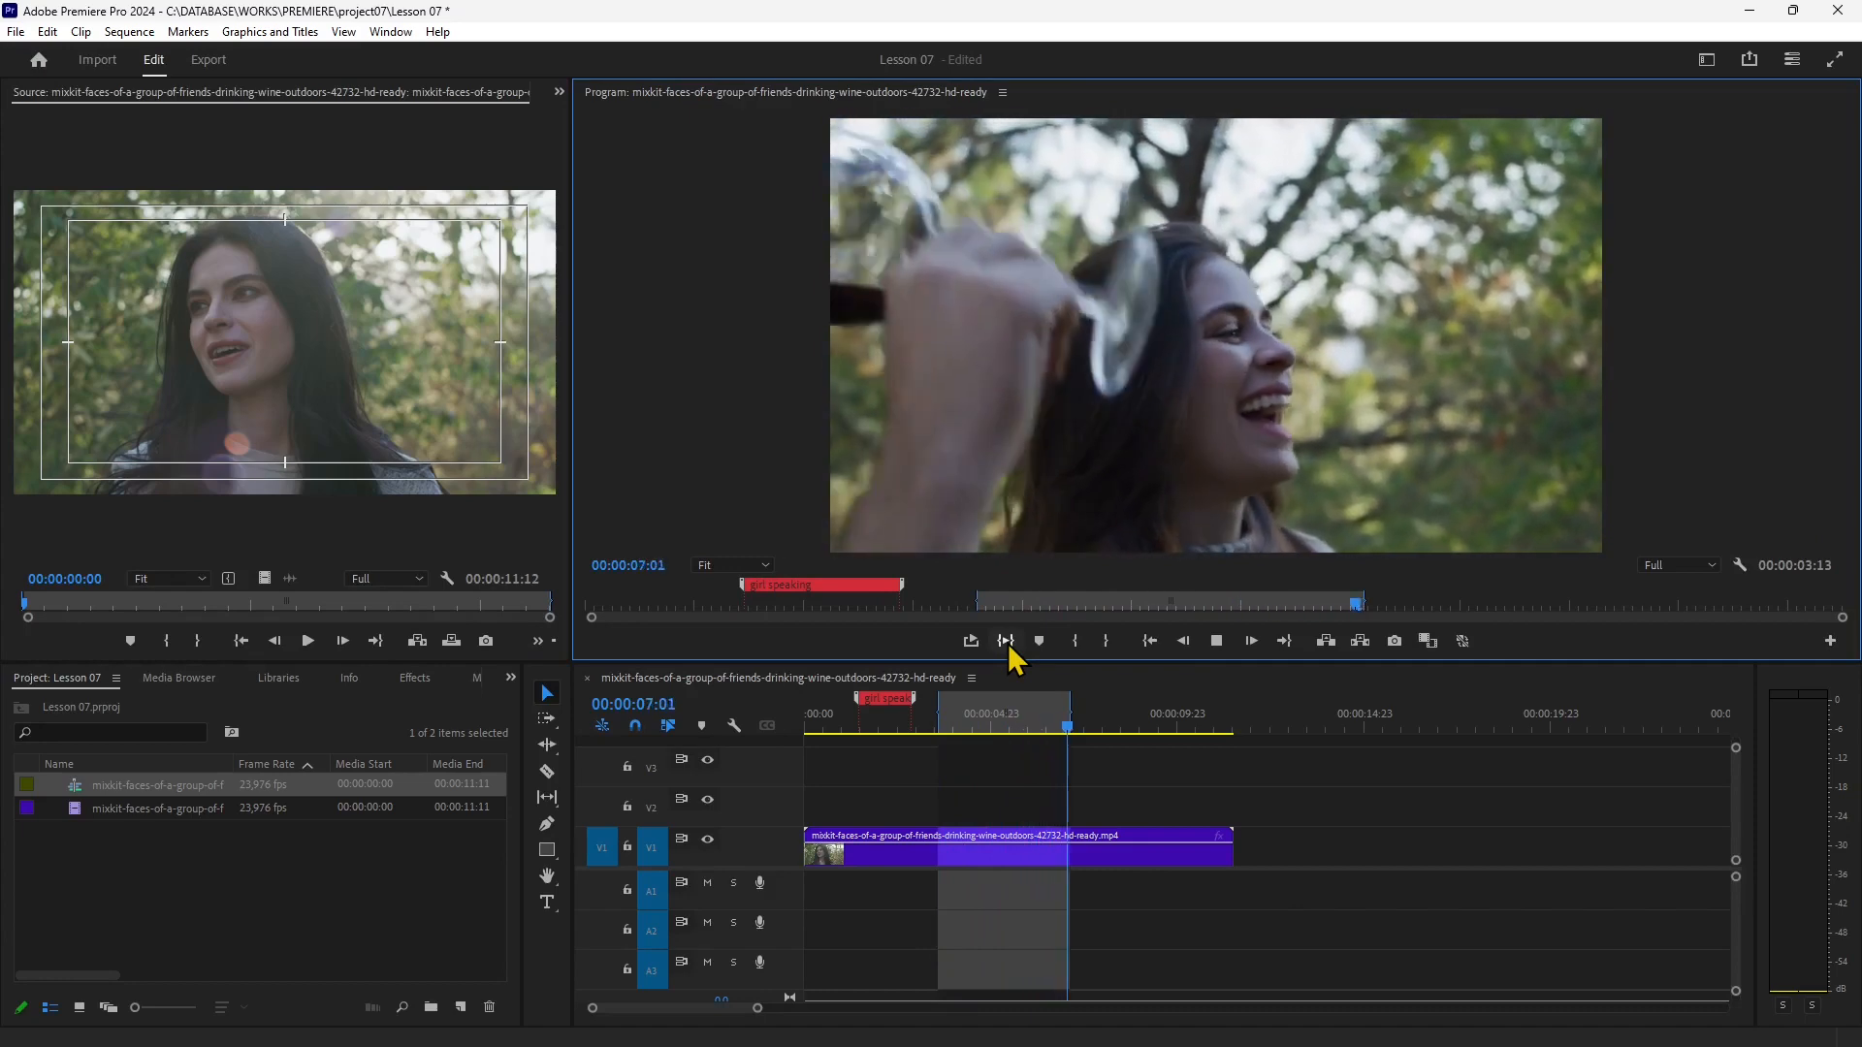
pyautogui.click(970, 643)
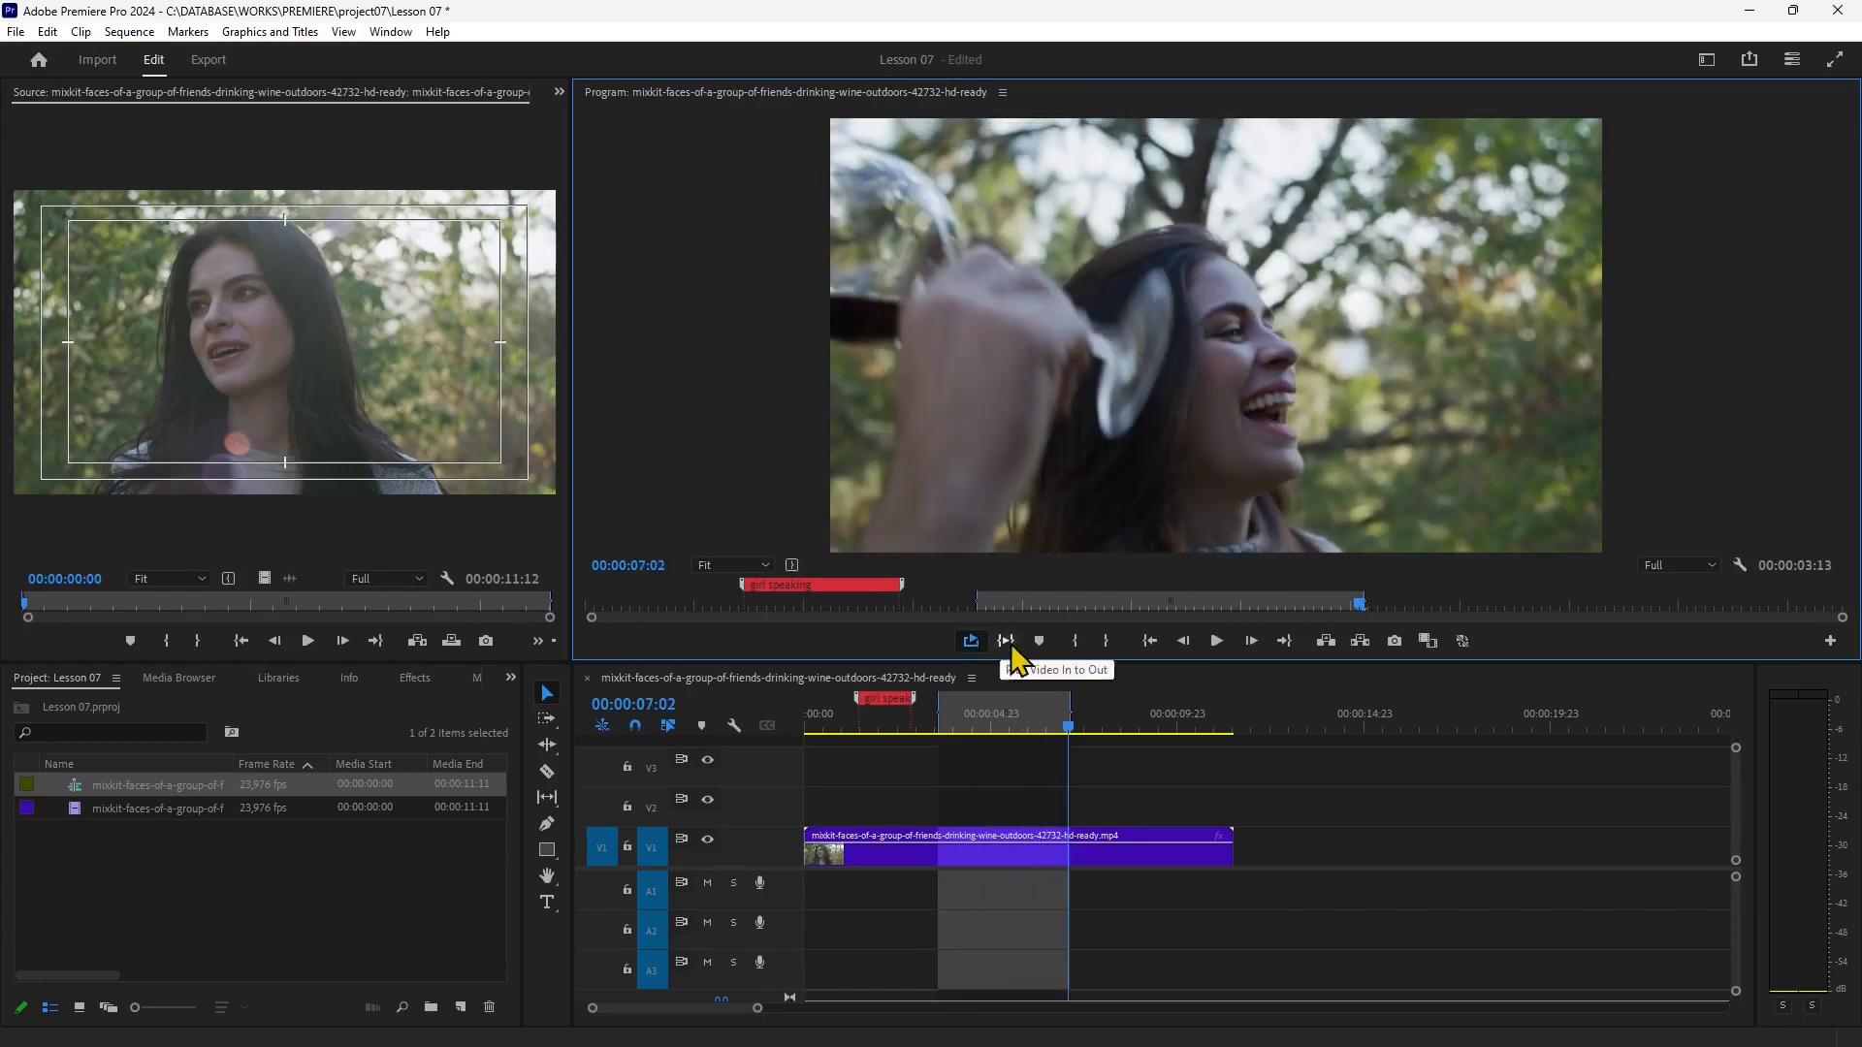
pyautogui.click(1006, 643)
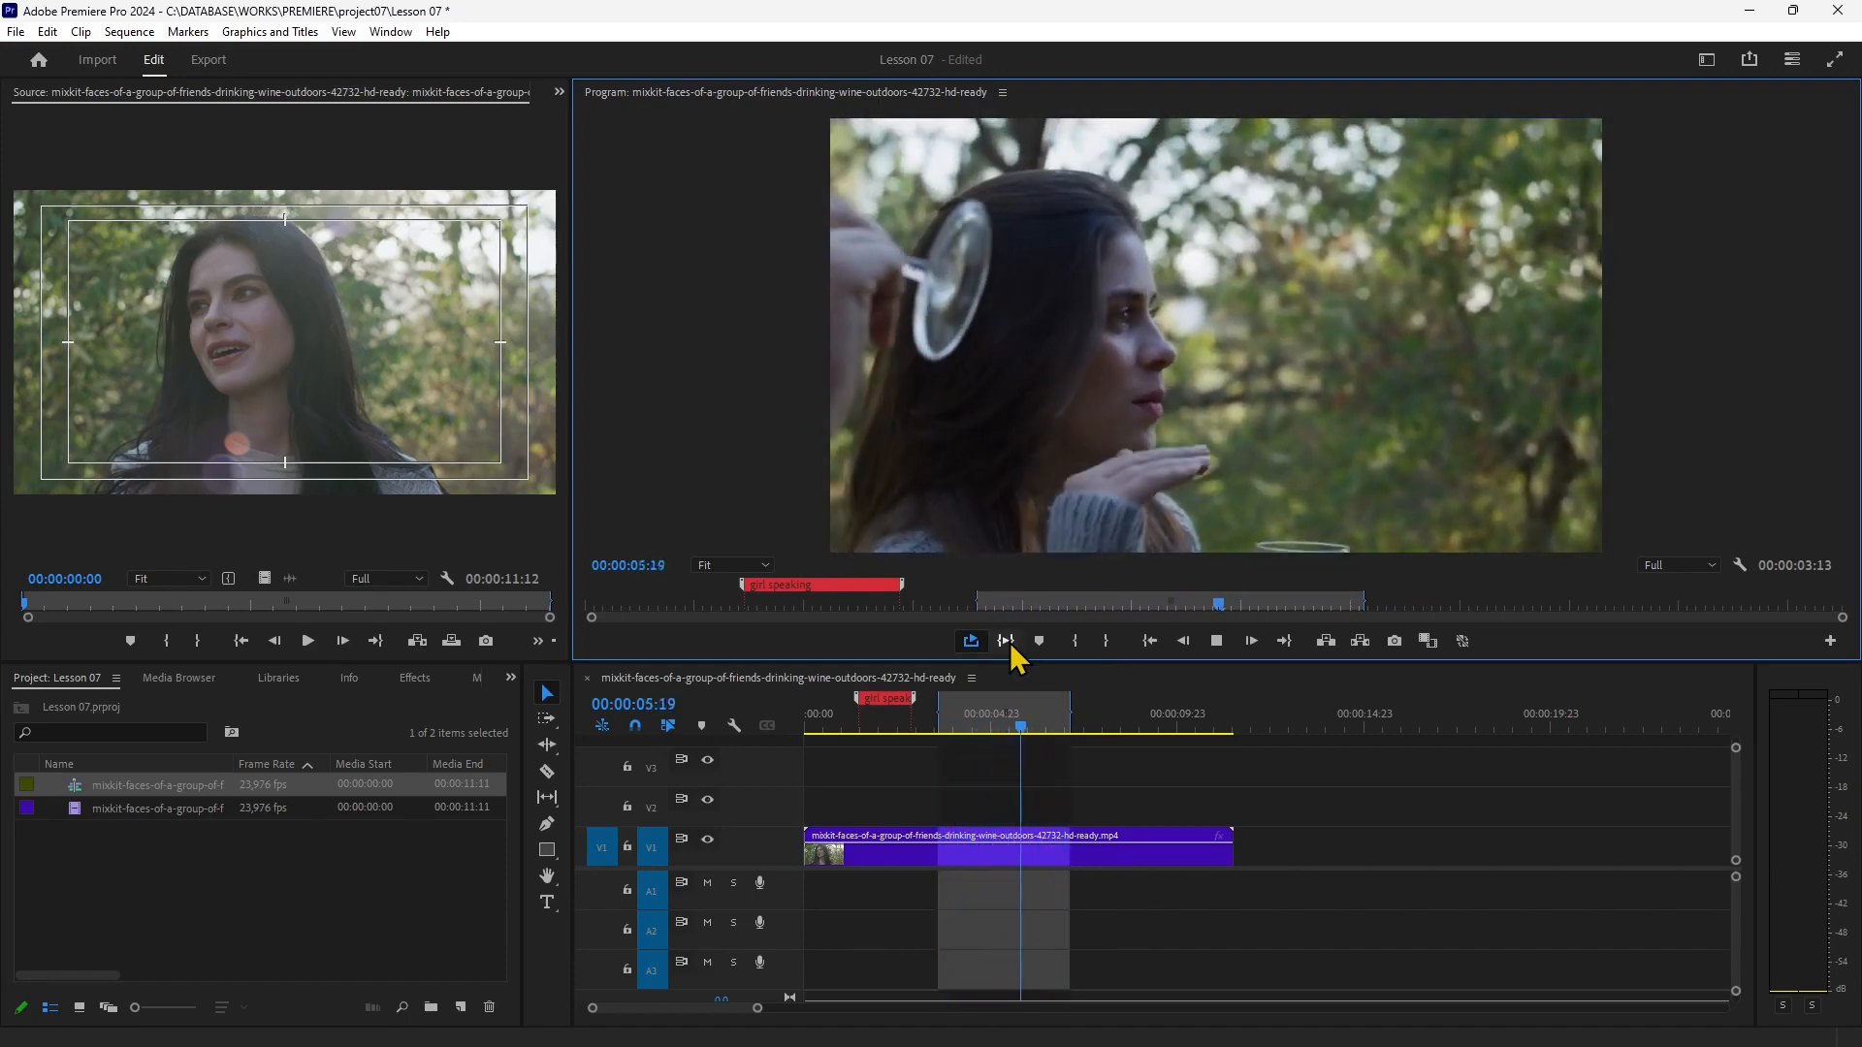
pyautogui.press('space')
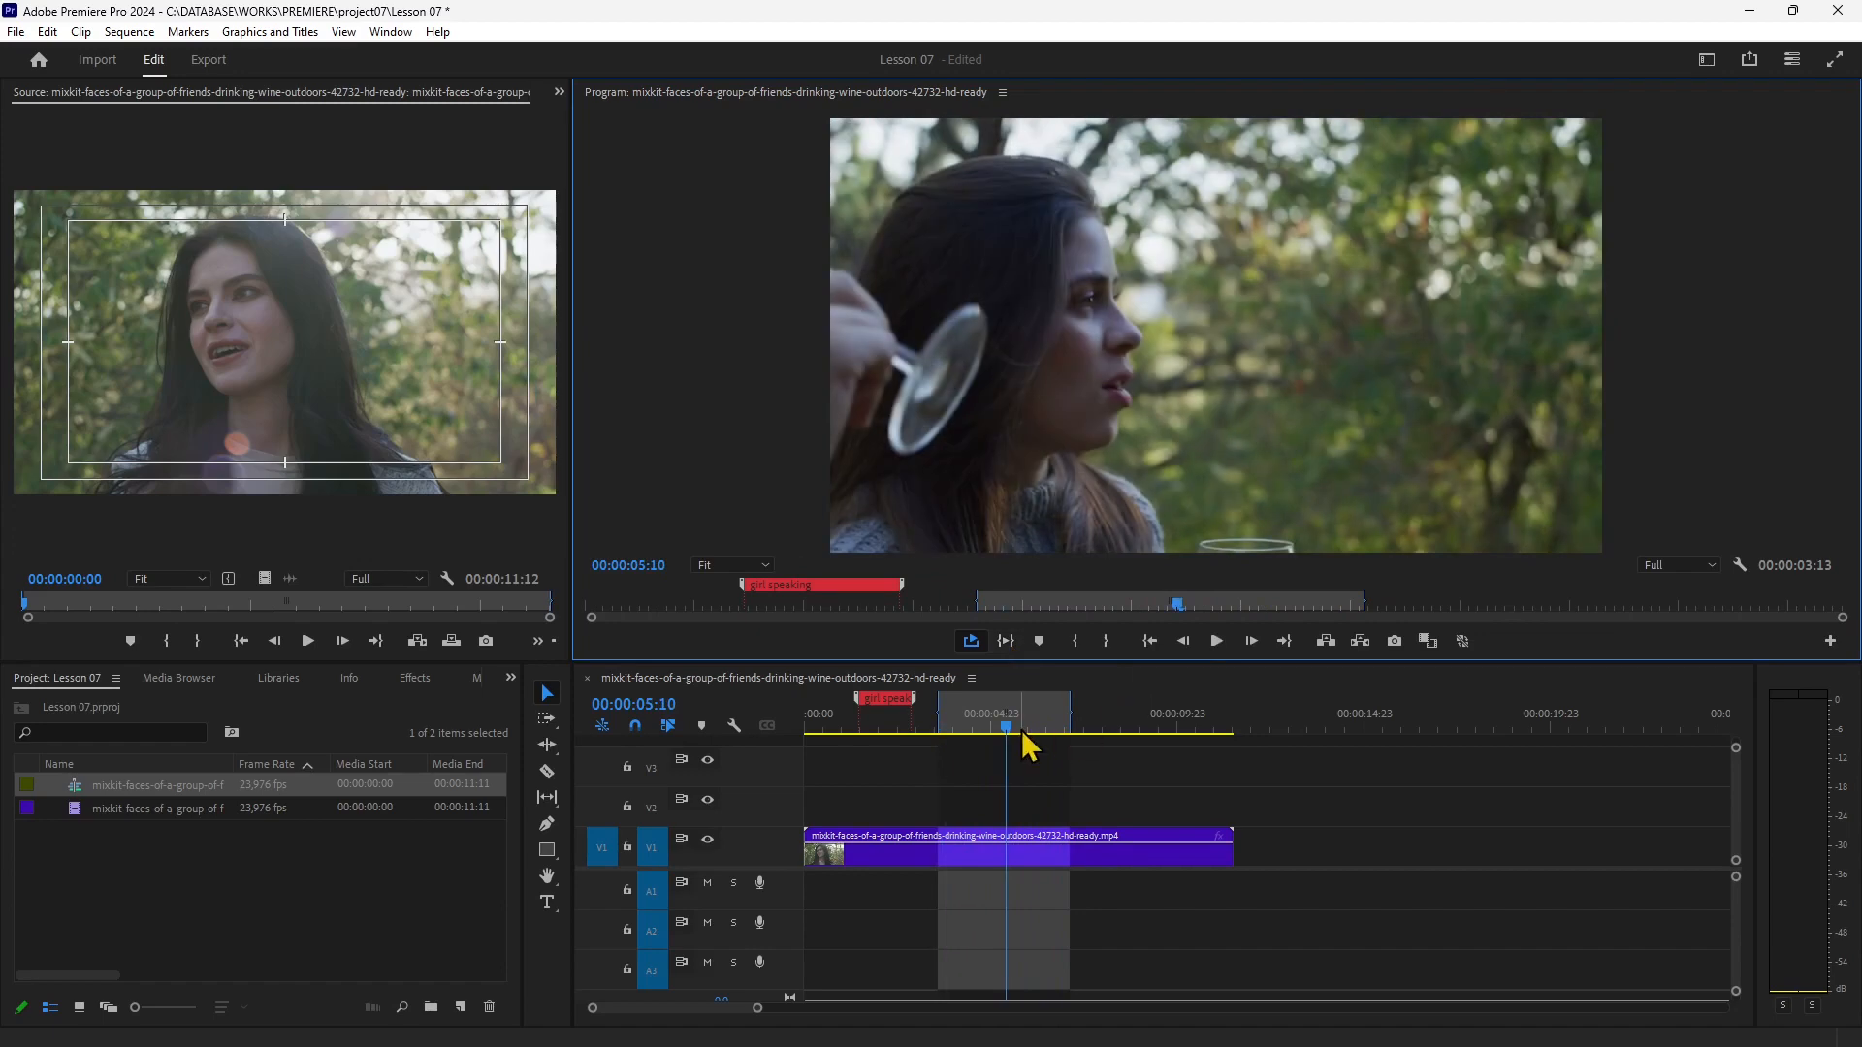
# Turn off Loop Playback, play the sequence from 00:00:05:18 past the Out point, and stop it.
pyautogui.moveTo(1011, 734); pyautogui.dragTo(1020, 734)
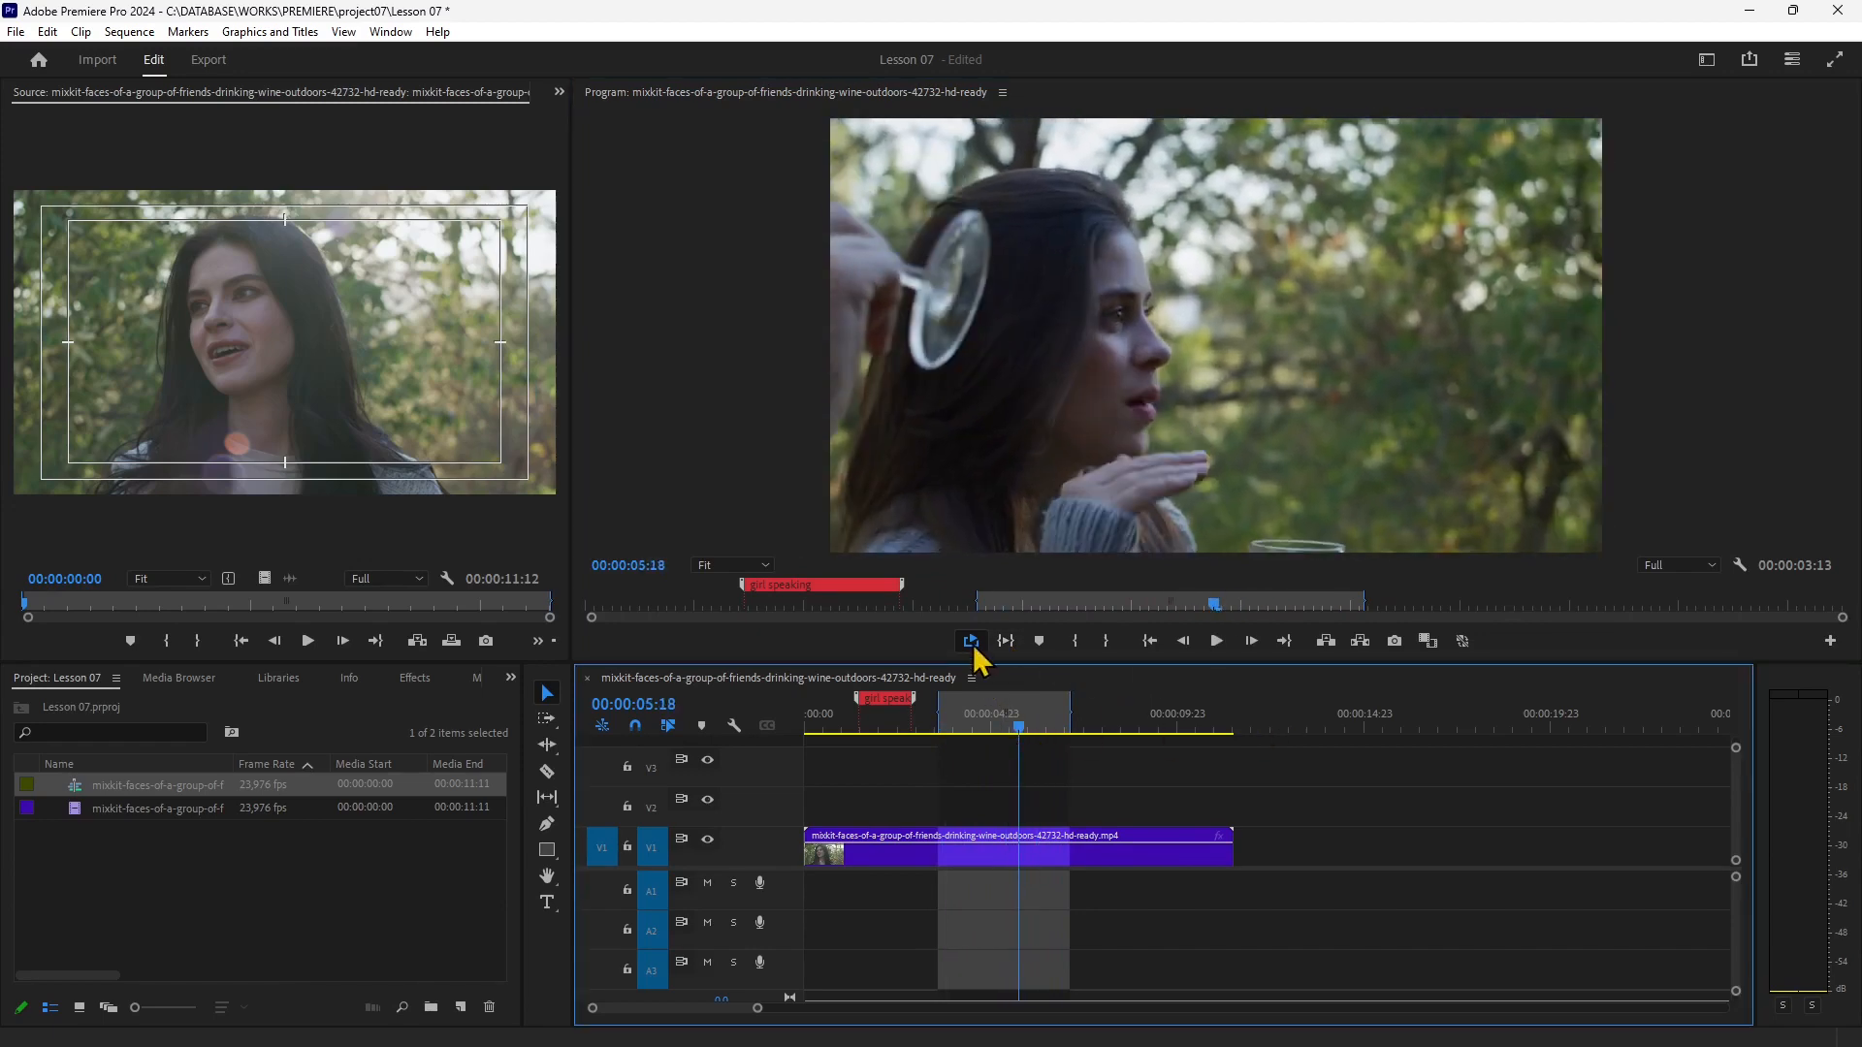
pyautogui.click(974, 644)
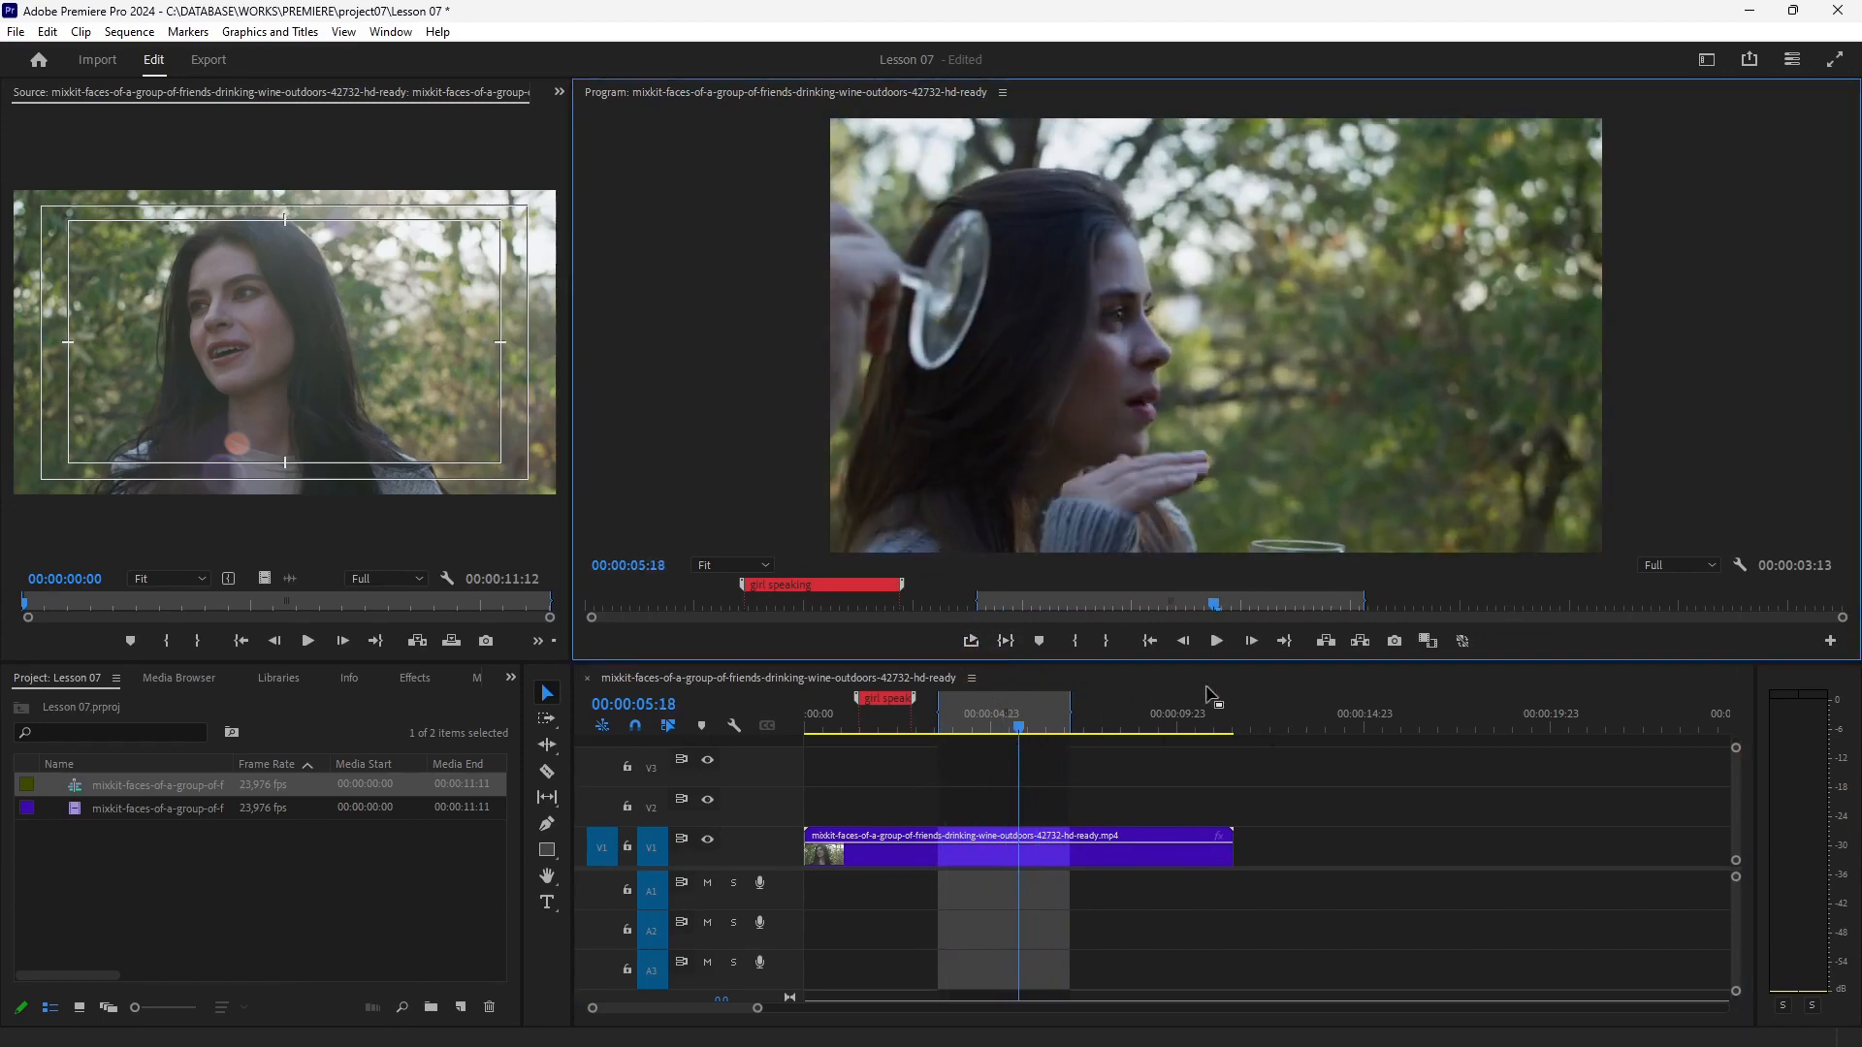
pyautogui.click(1217, 643)
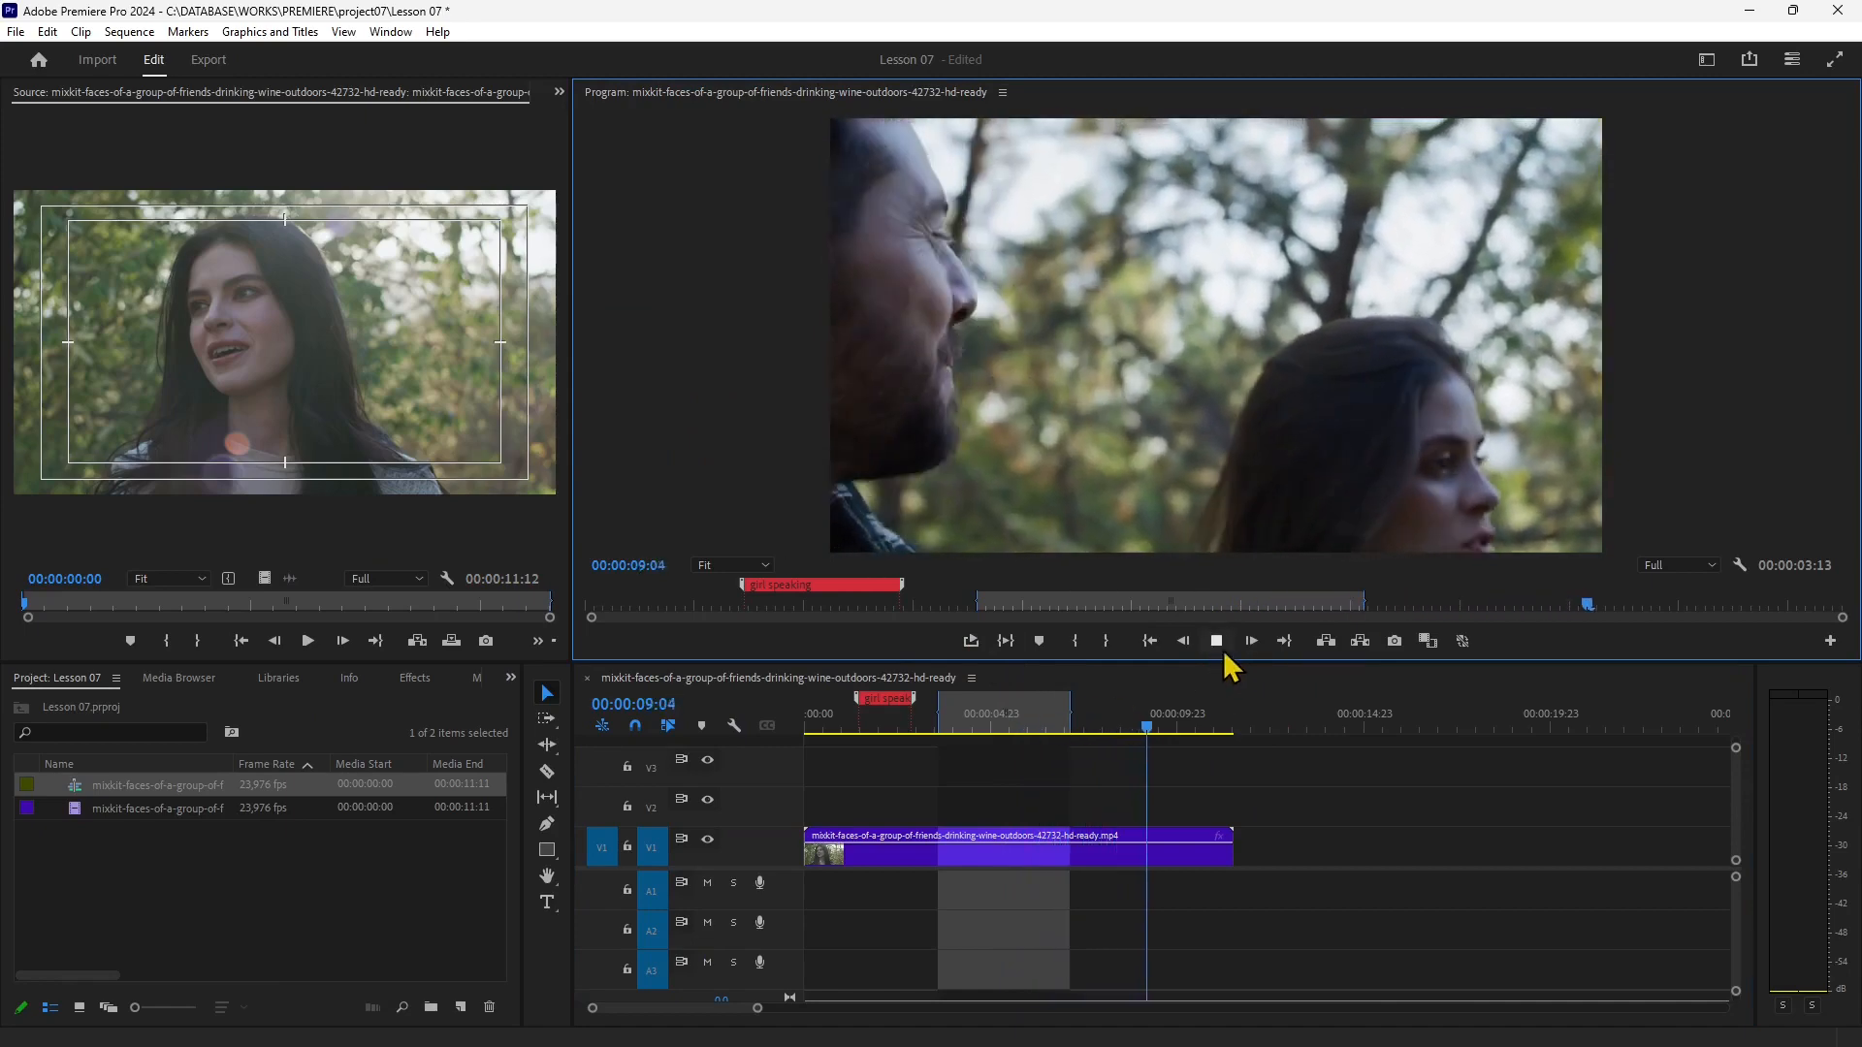
pyautogui.click(1217, 641)
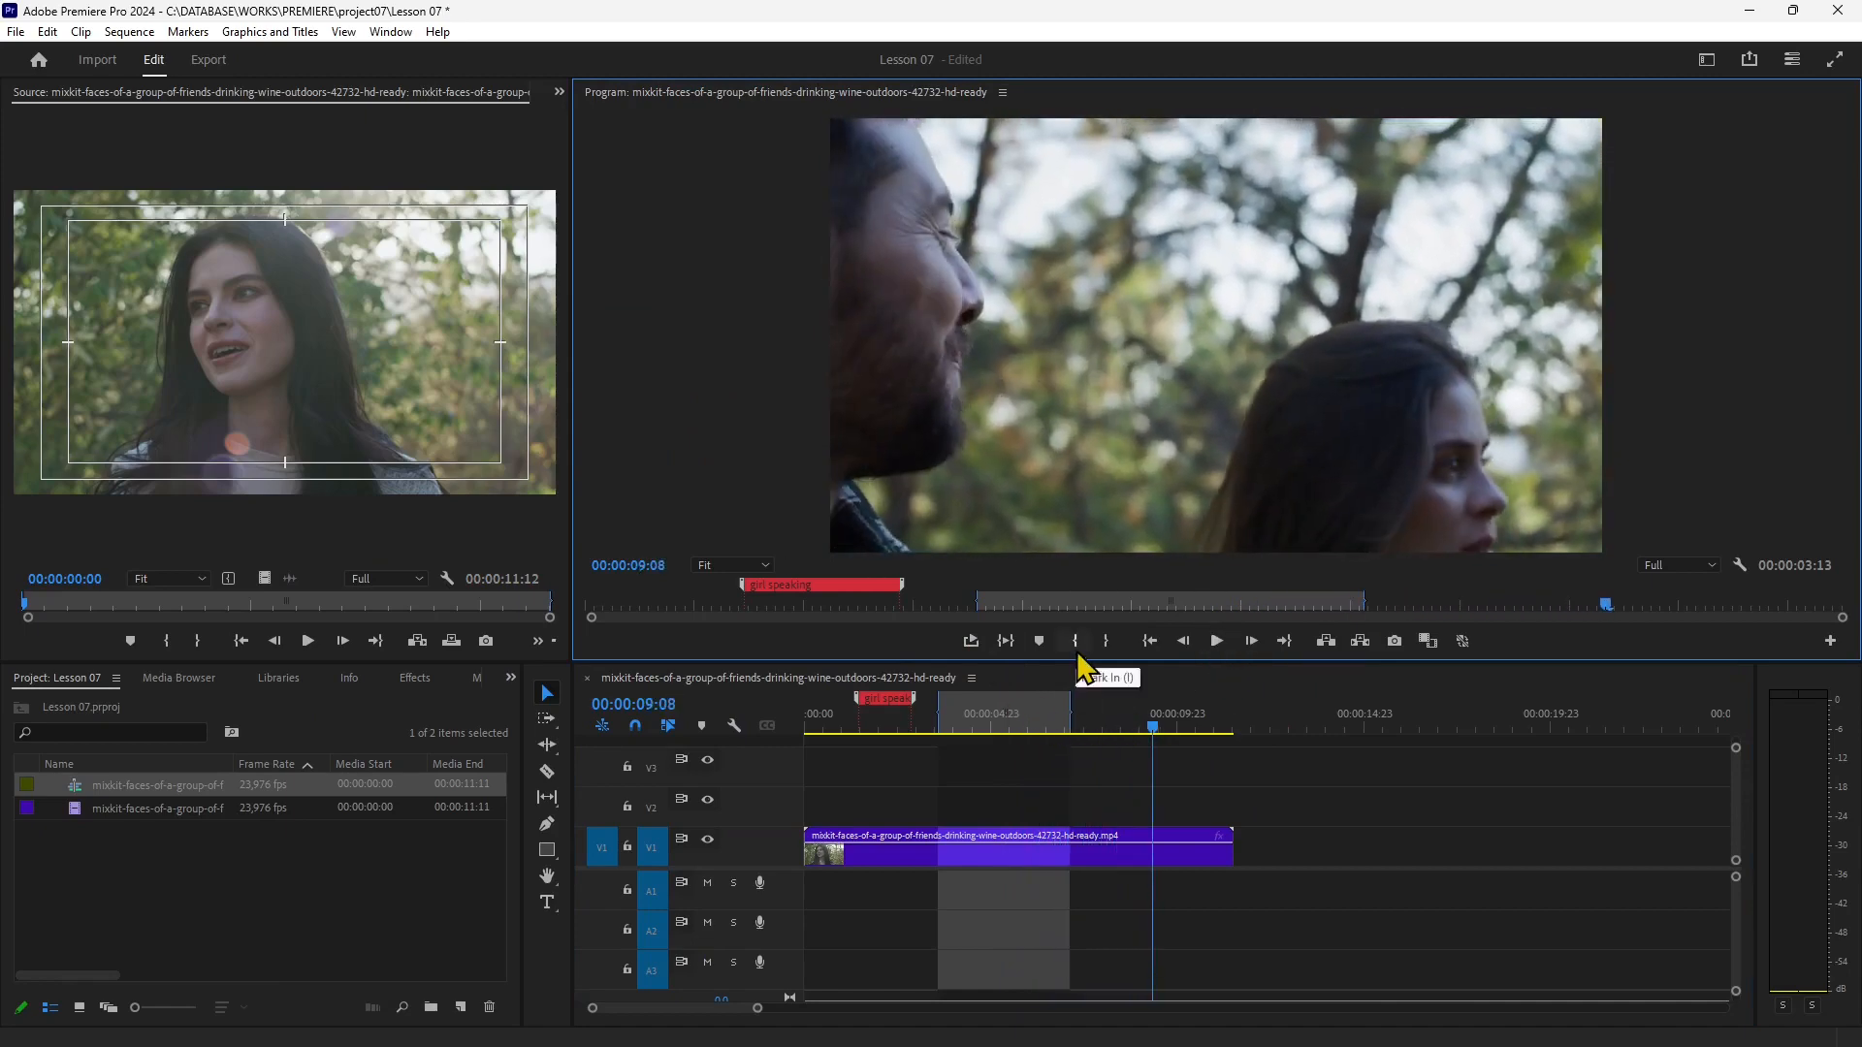
# Go to the Out point, step back frame by frame to 00:00:06:17, and step forward to 00:00:06:23.
pyautogui.click(1152, 644)
pyautogui.click(1283, 642)
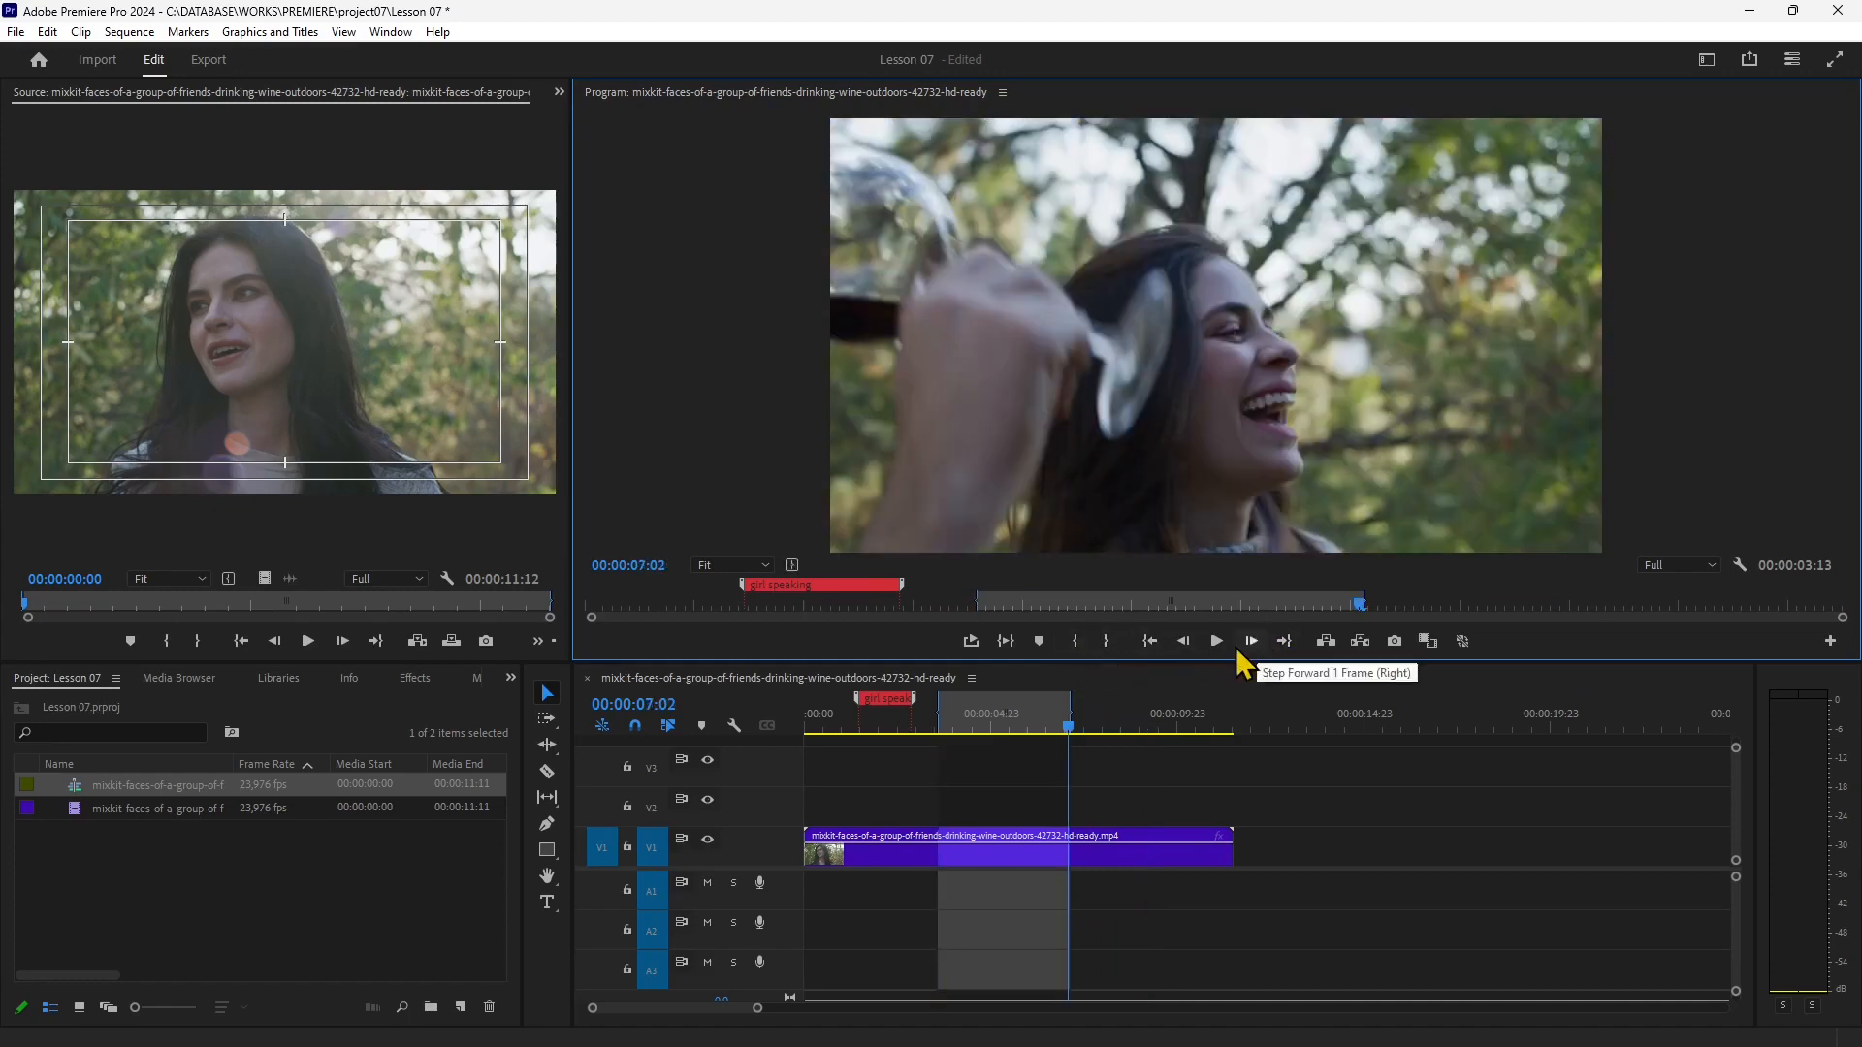
pyautogui.click(1182, 641)
pyautogui.tripleClick(1178, 645)
pyautogui.tripleClick(1178, 645)
pyautogui.doubleClick(1178, 644)
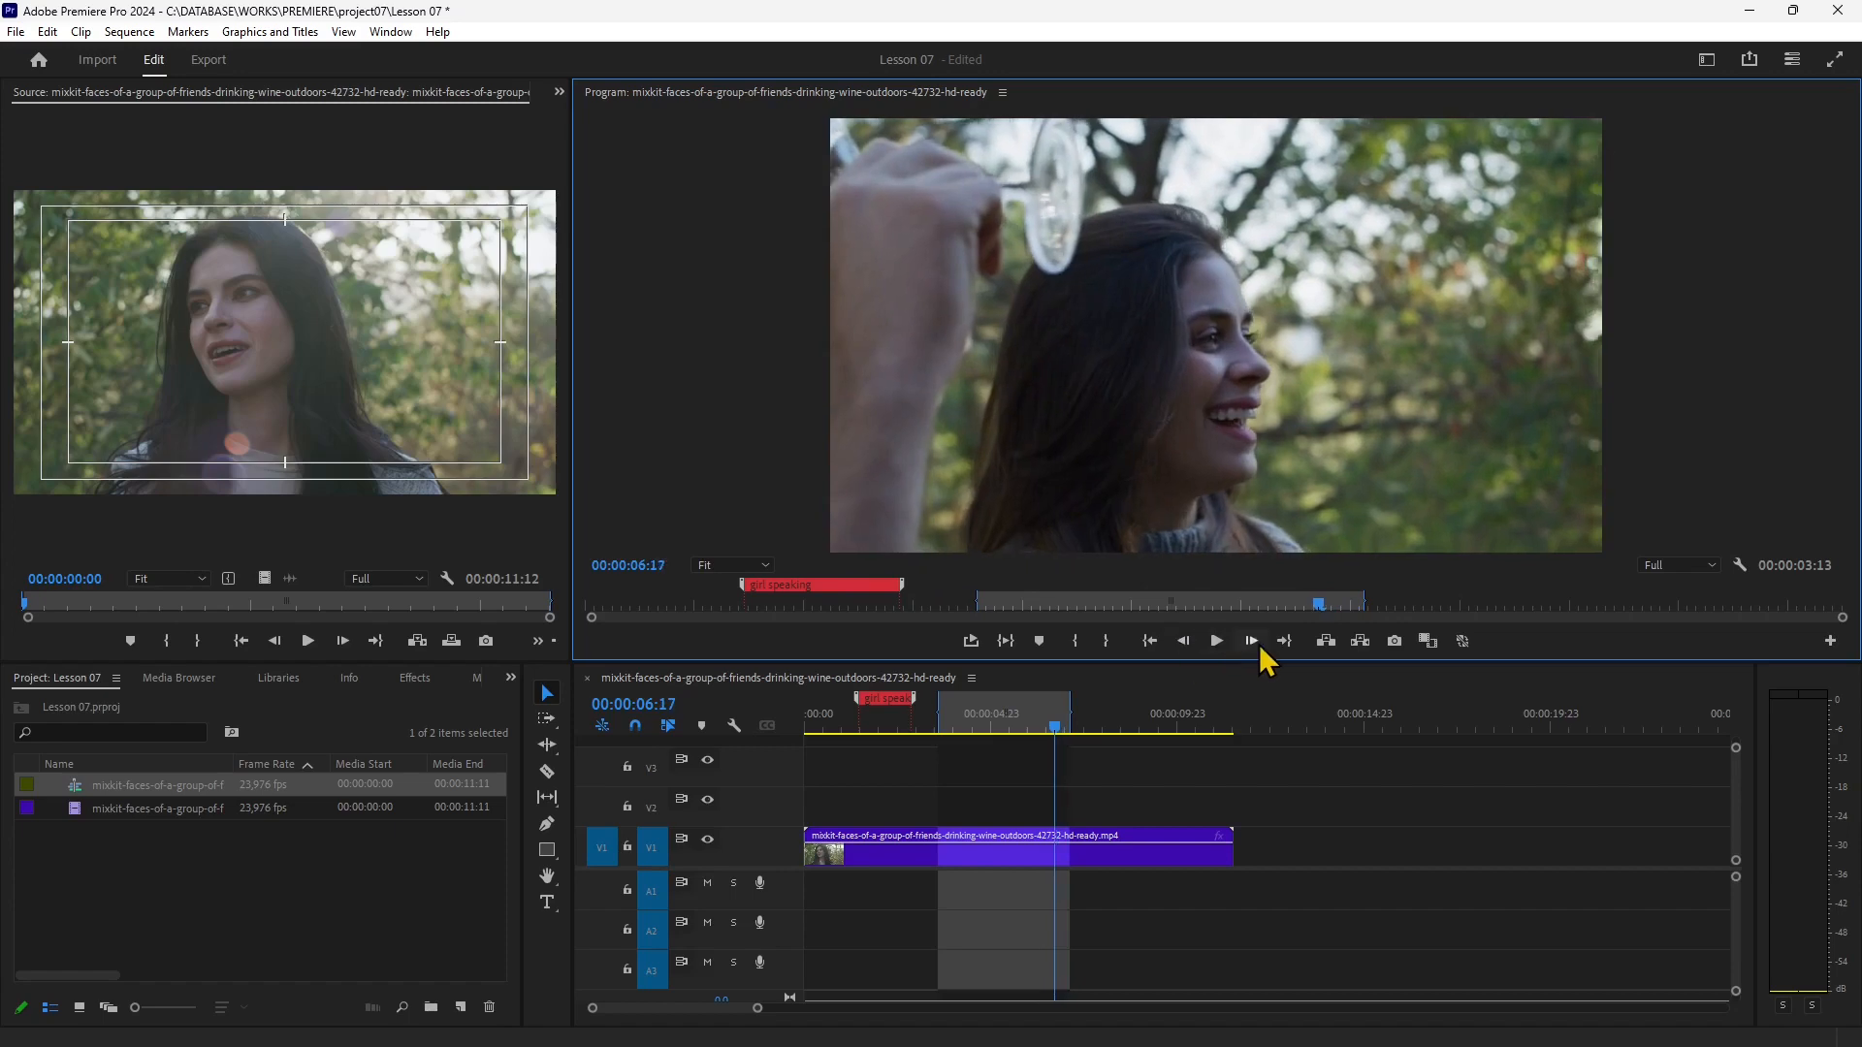
pyautogui.click(1258, 644)
pyautogui.click(1257, 645)
pyautogui.doubleClick(1256, 646)
pyautogui.doubleClick(1254, 645)
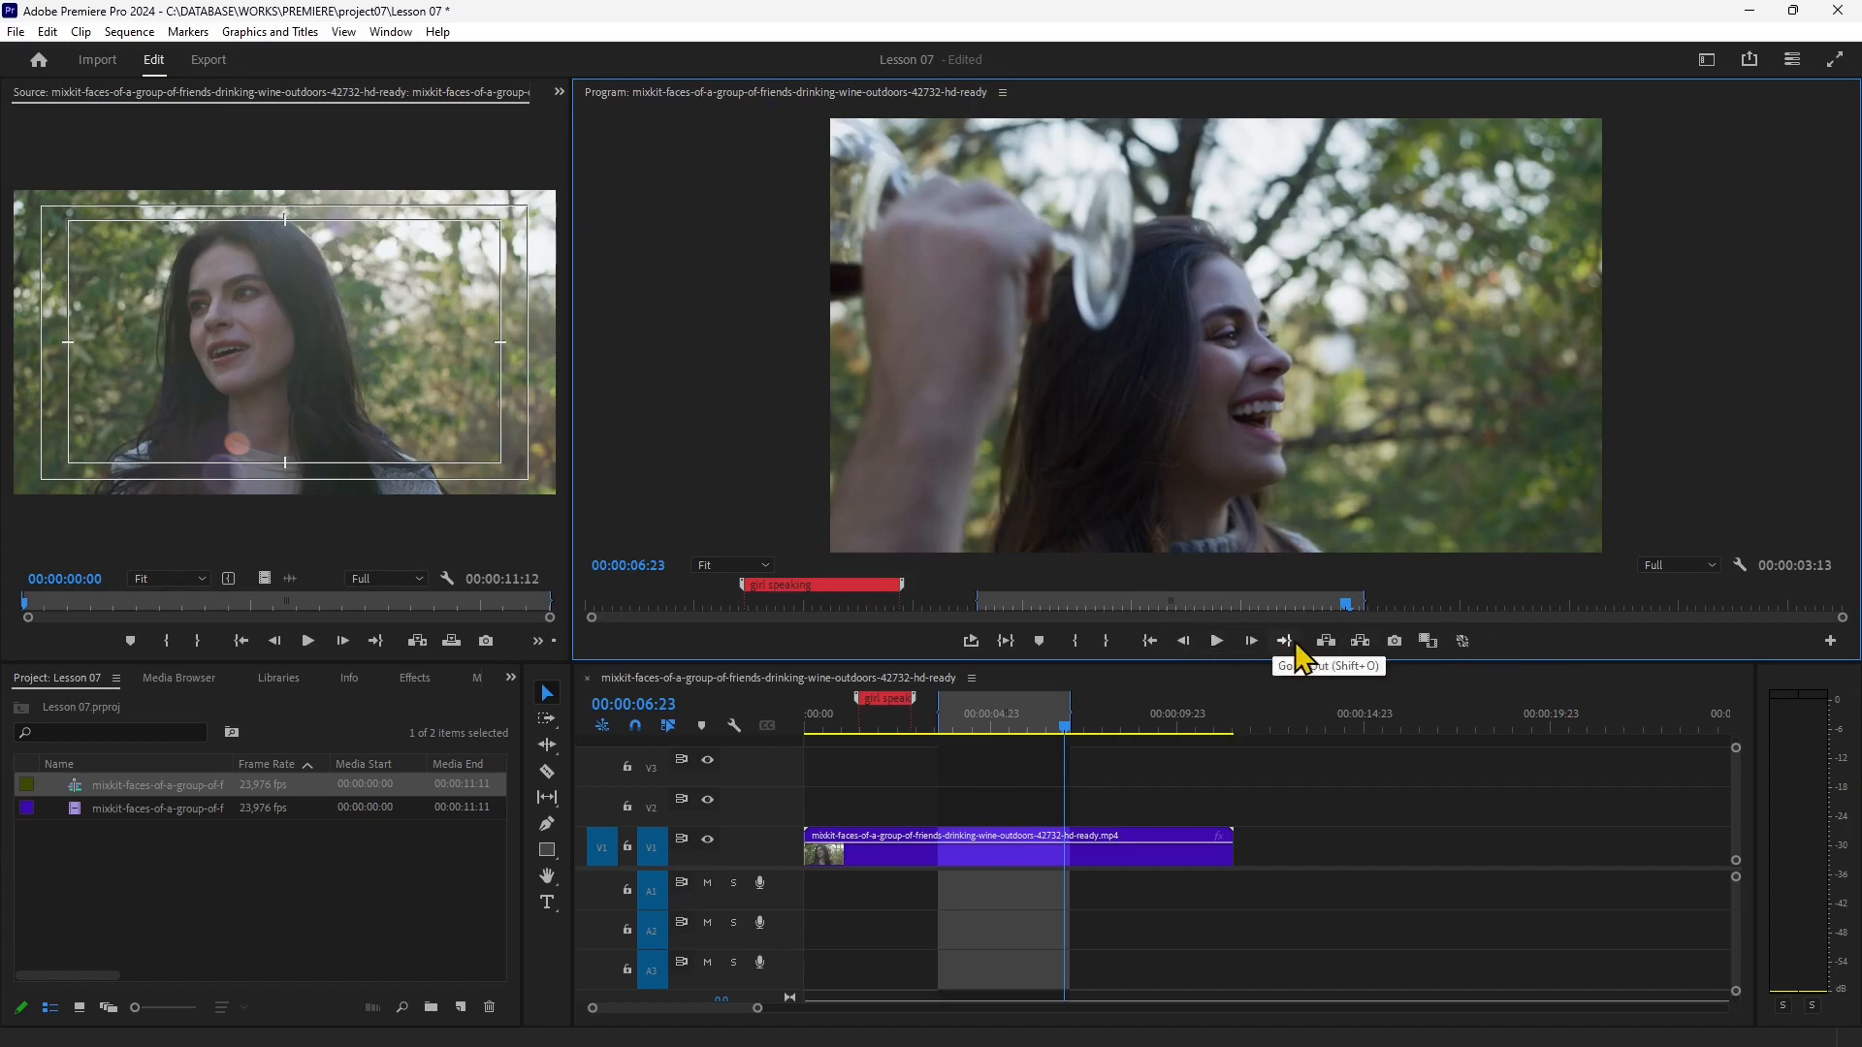
# Export the current frame as a JPEG still to the PREMIERE\Export folder, importing it into the project.
pyautogui.click(1394, 641)
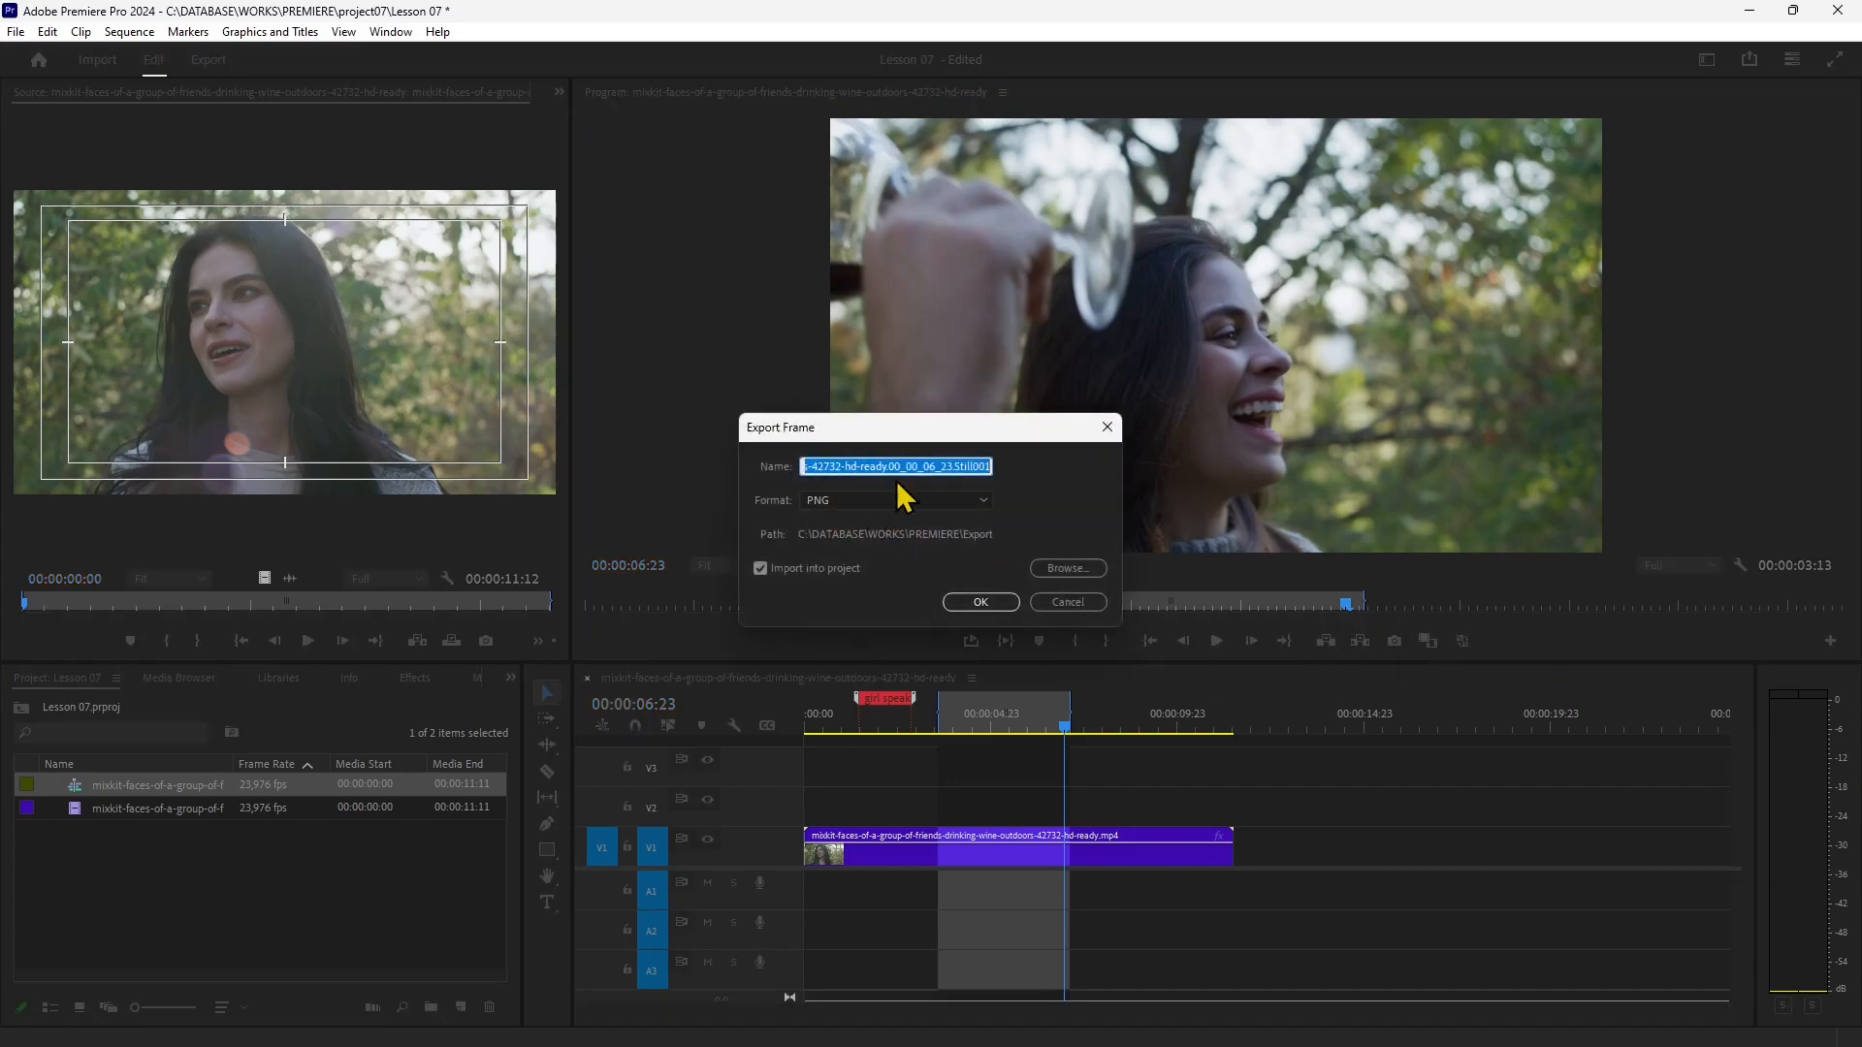
pyautogui.click(834, 502)
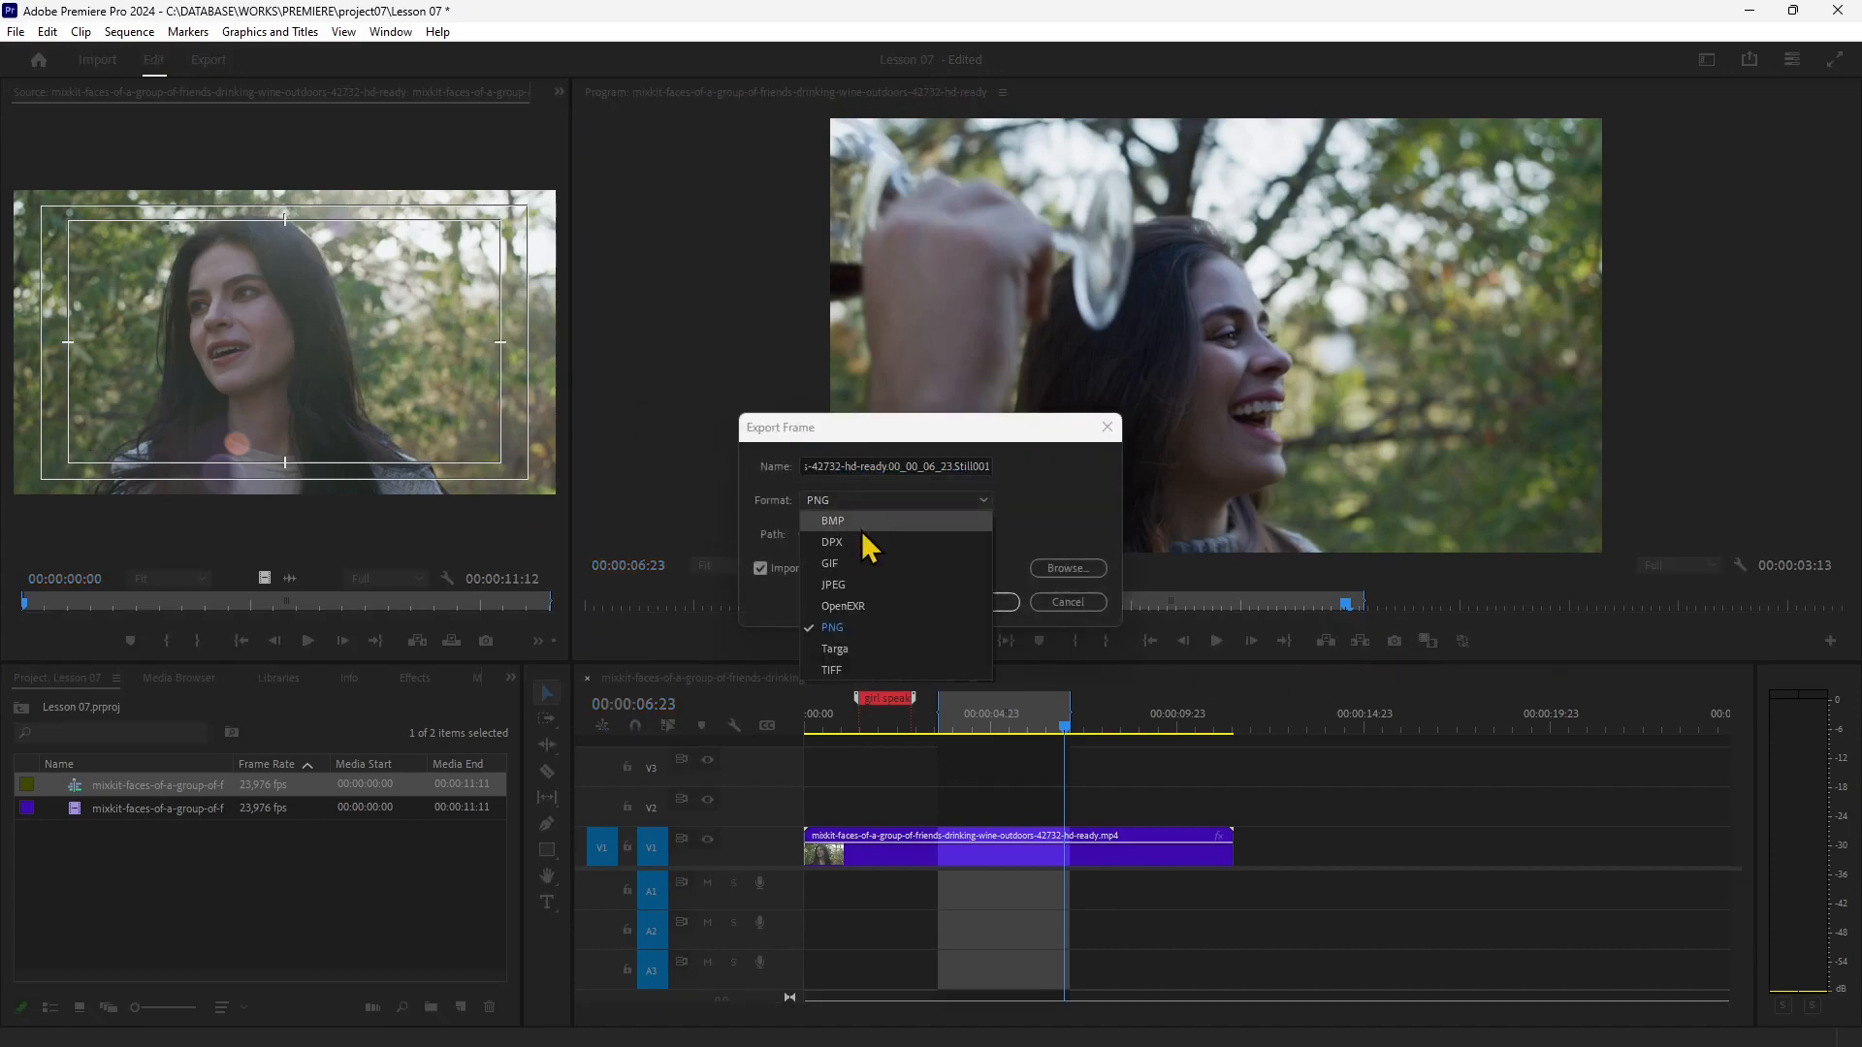
pyautogui.click(869, 586)
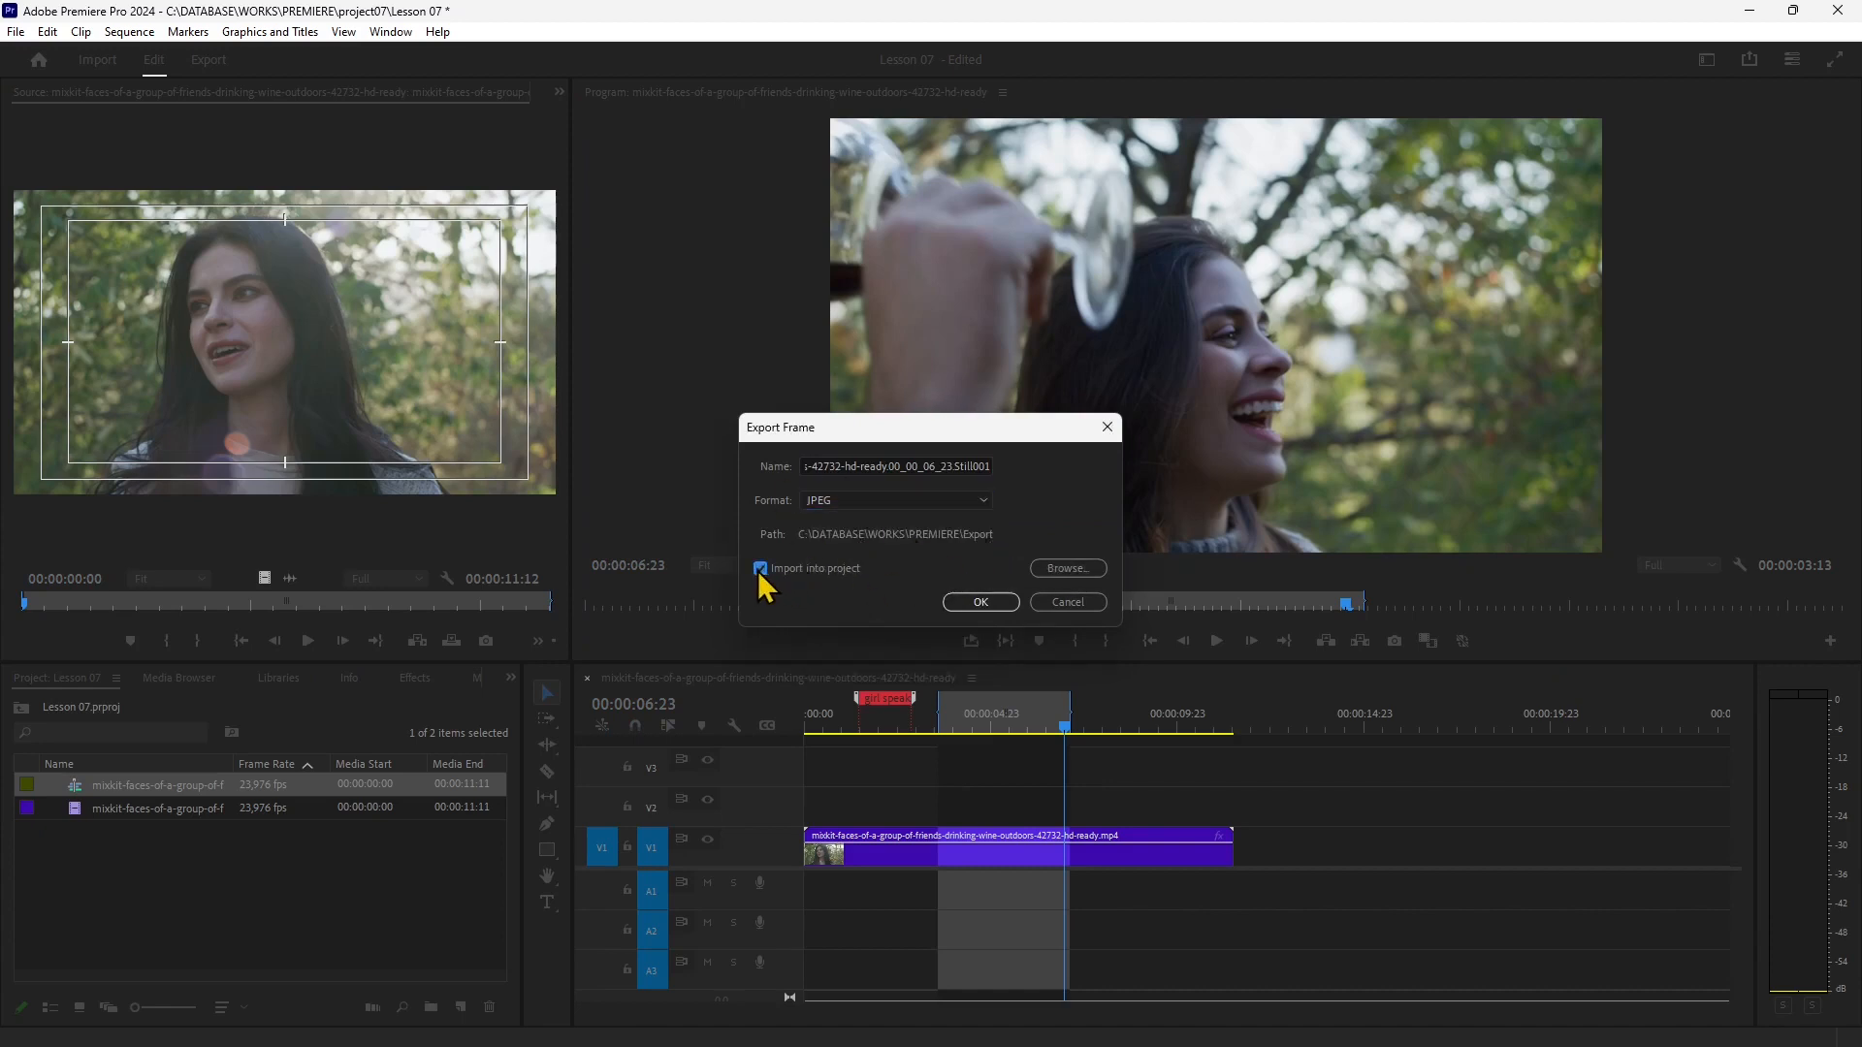
pyautogui.click(980, 602)
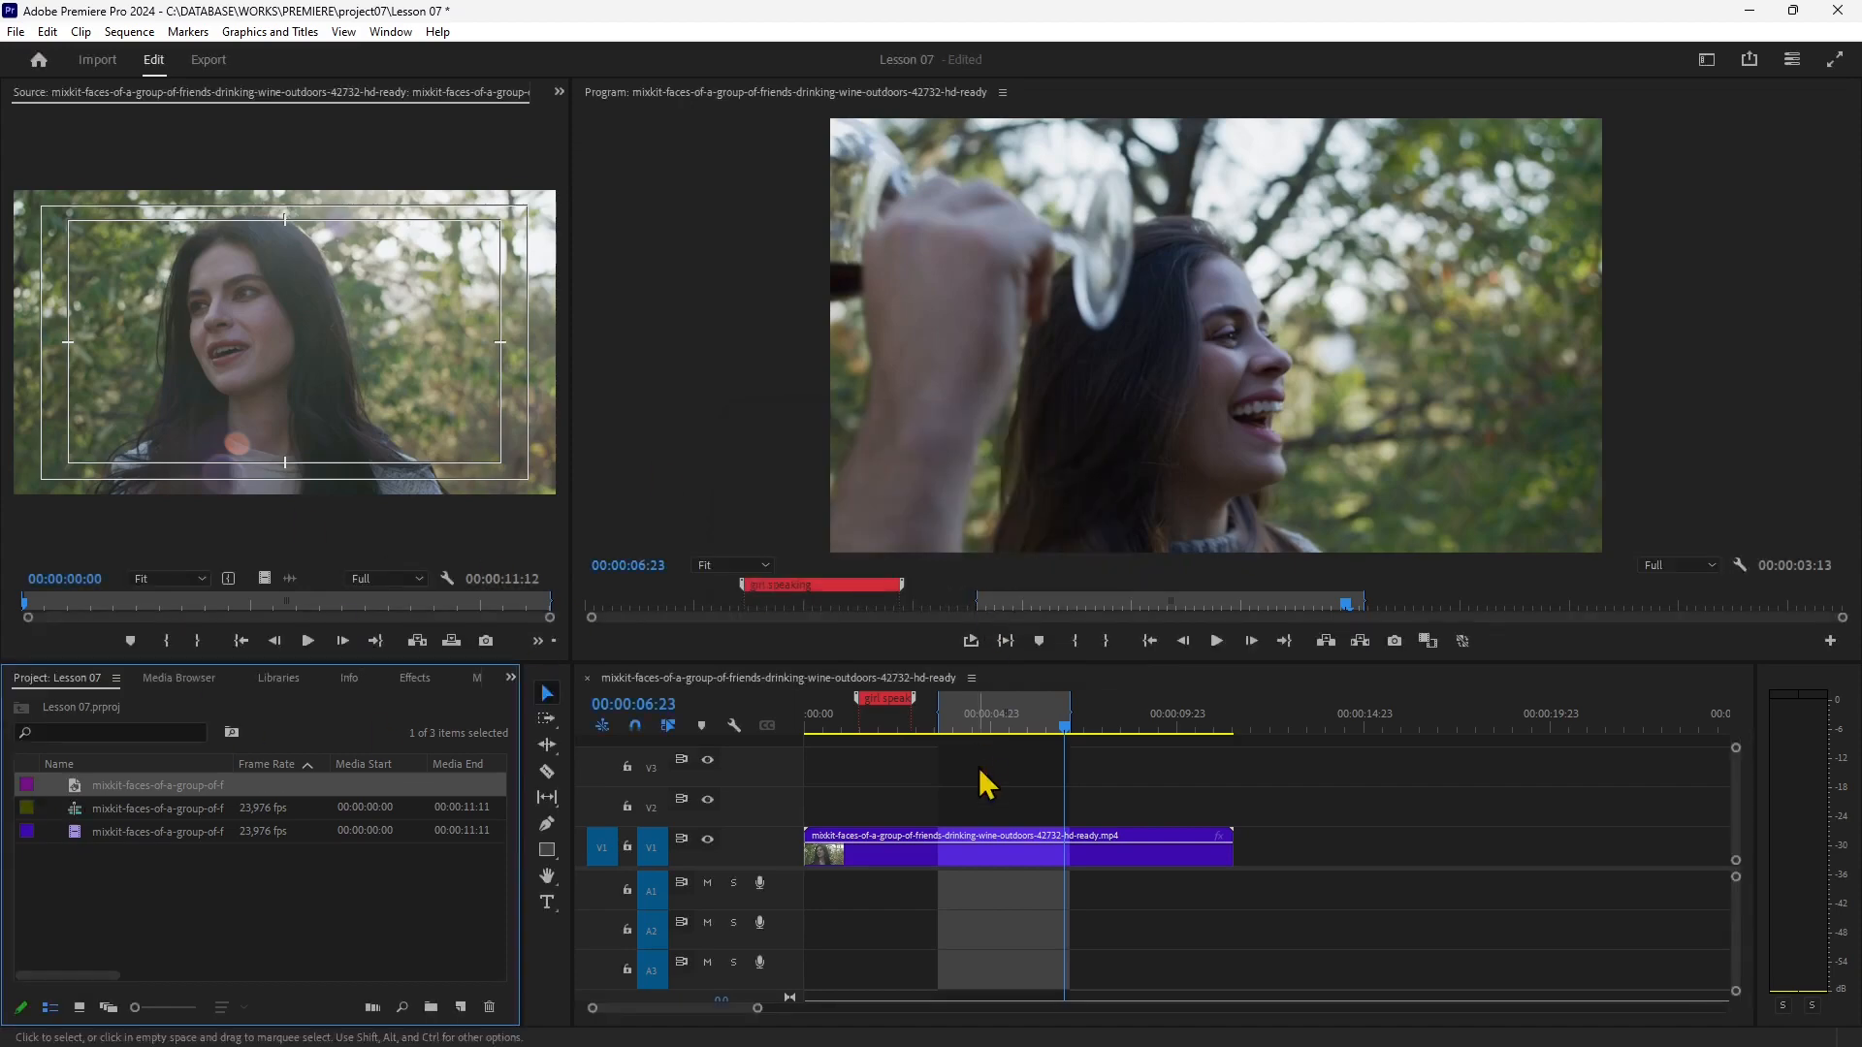
# Place the exported still on track V2 above the video clip and scrub across it.
pyautogui.moveTo(84, 793); pyautogui.dragTo(1018, 805)
pyautogui.click(907, 727)
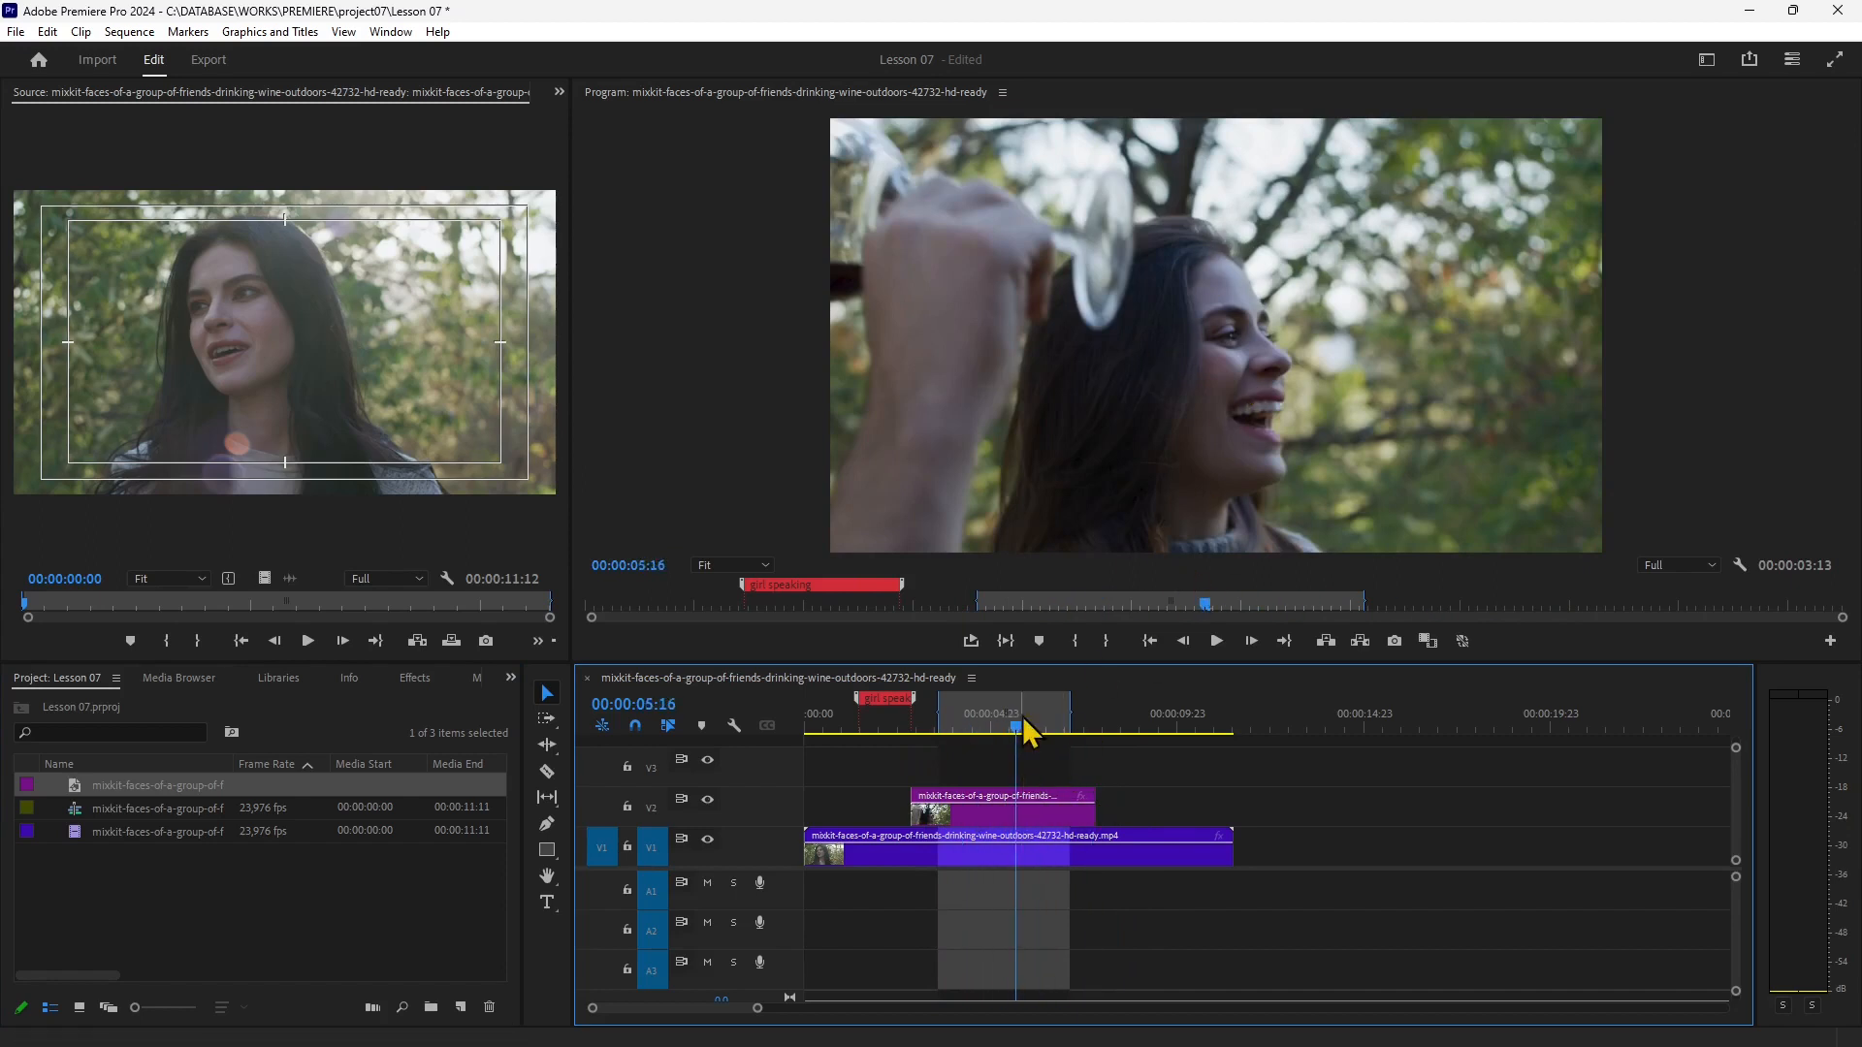
pyautogui.moveTo(1020, 729); pyautogui.dragTo(923, 756)
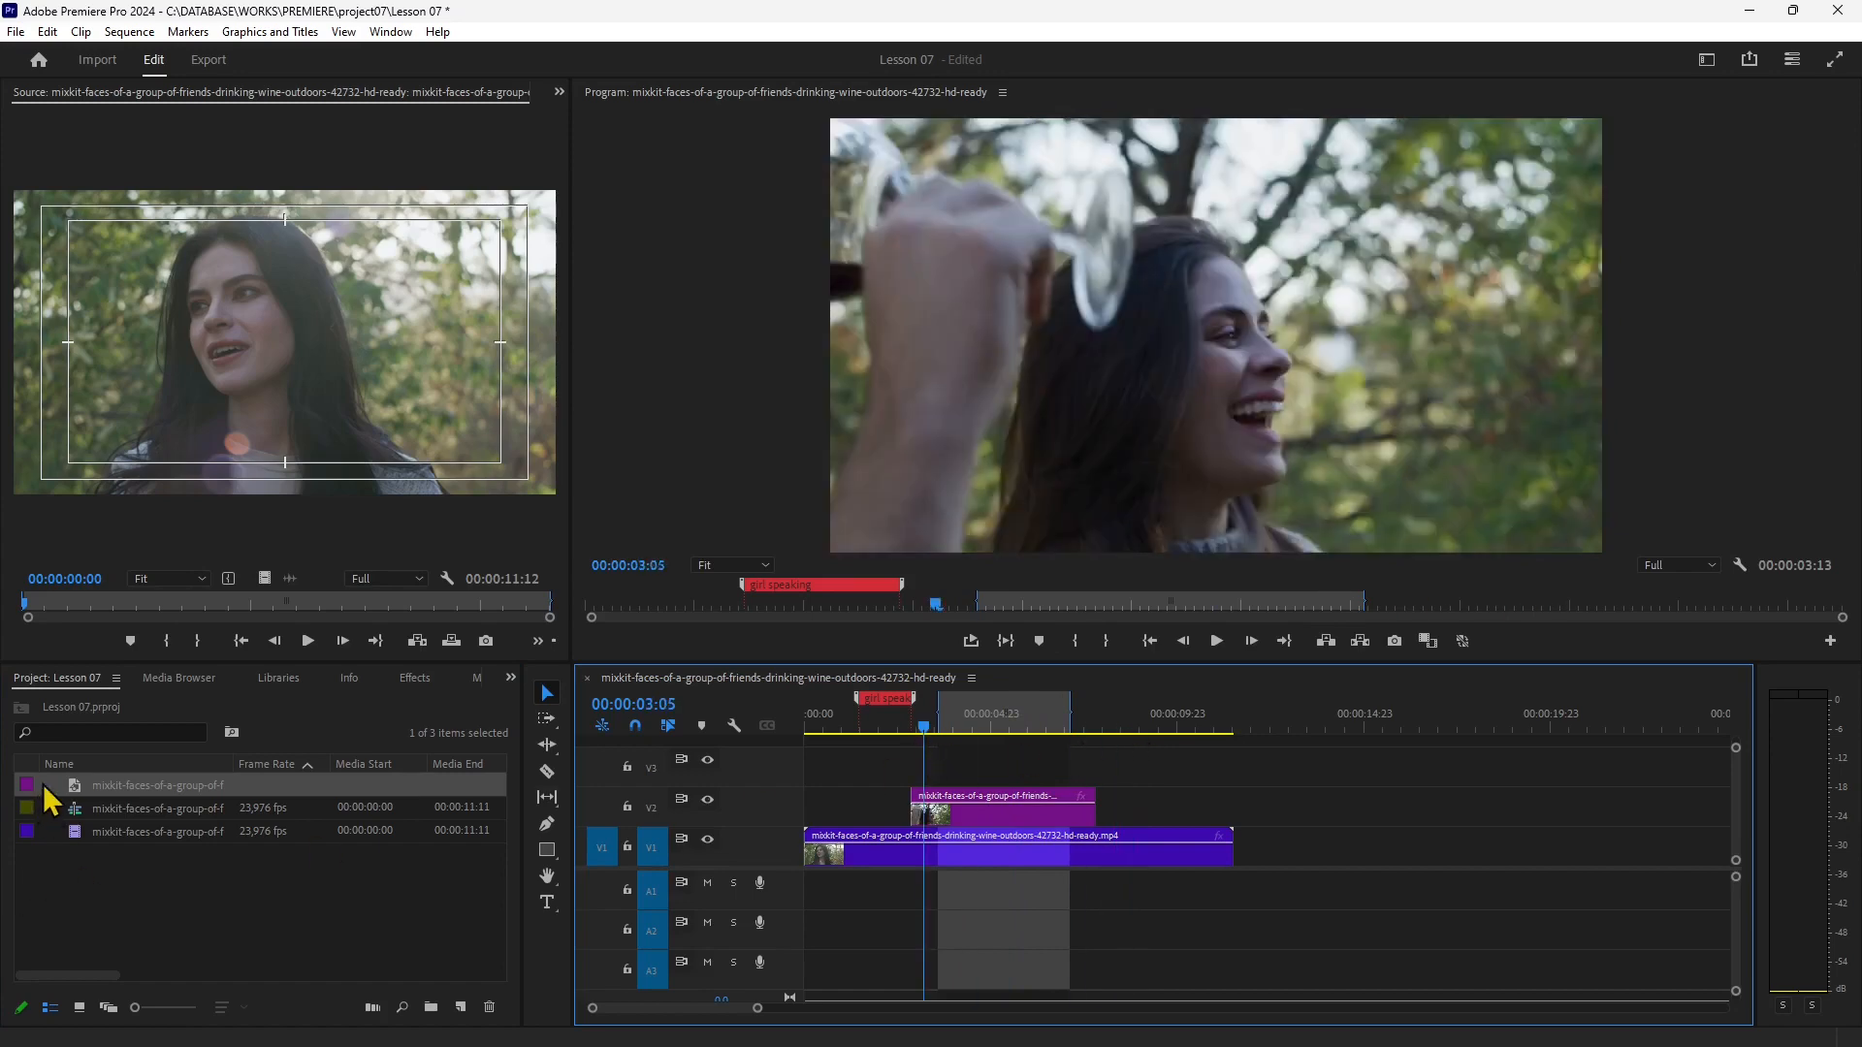
# Reveal the exported still in Explorer, examine the image files in the Export folder, and close the window.
pyautogui.rightClick(113, 806)
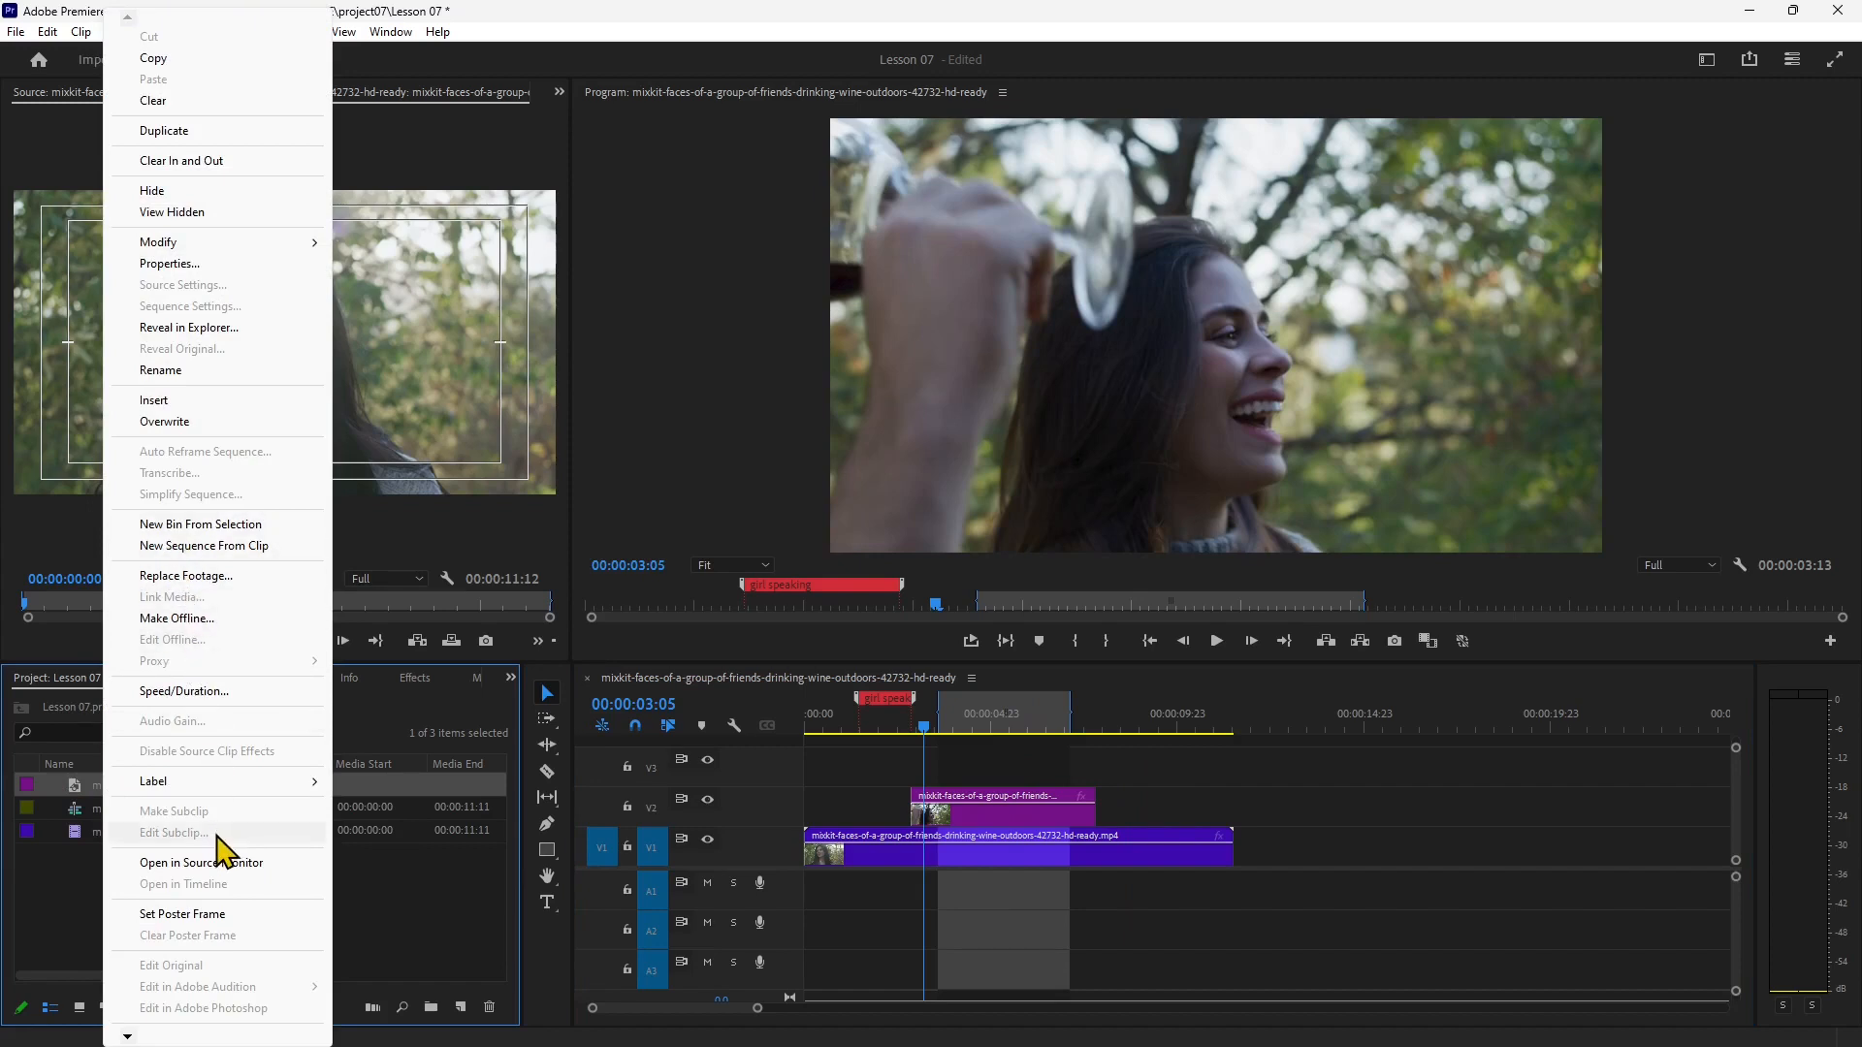
pyautogui.click(194, 329)
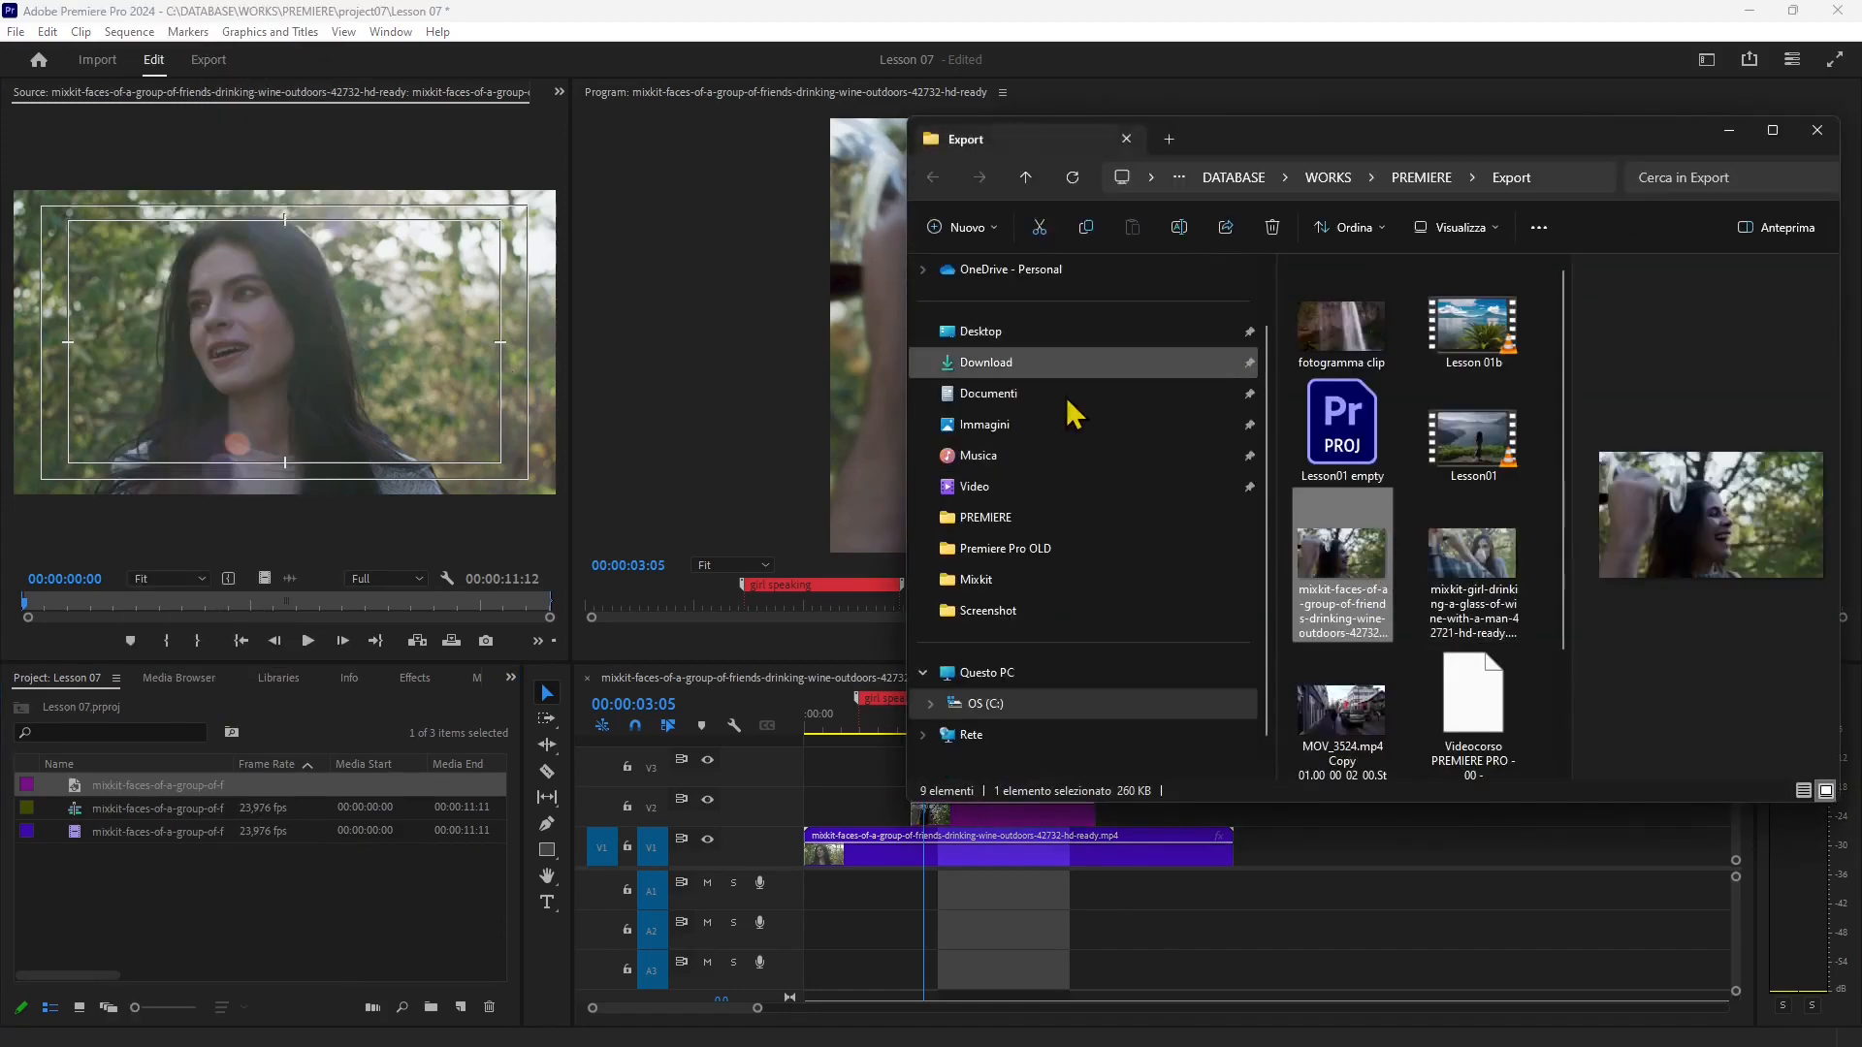
pyautogui.moveTo(906, 505); pyautogui.dragTo(485, 540)
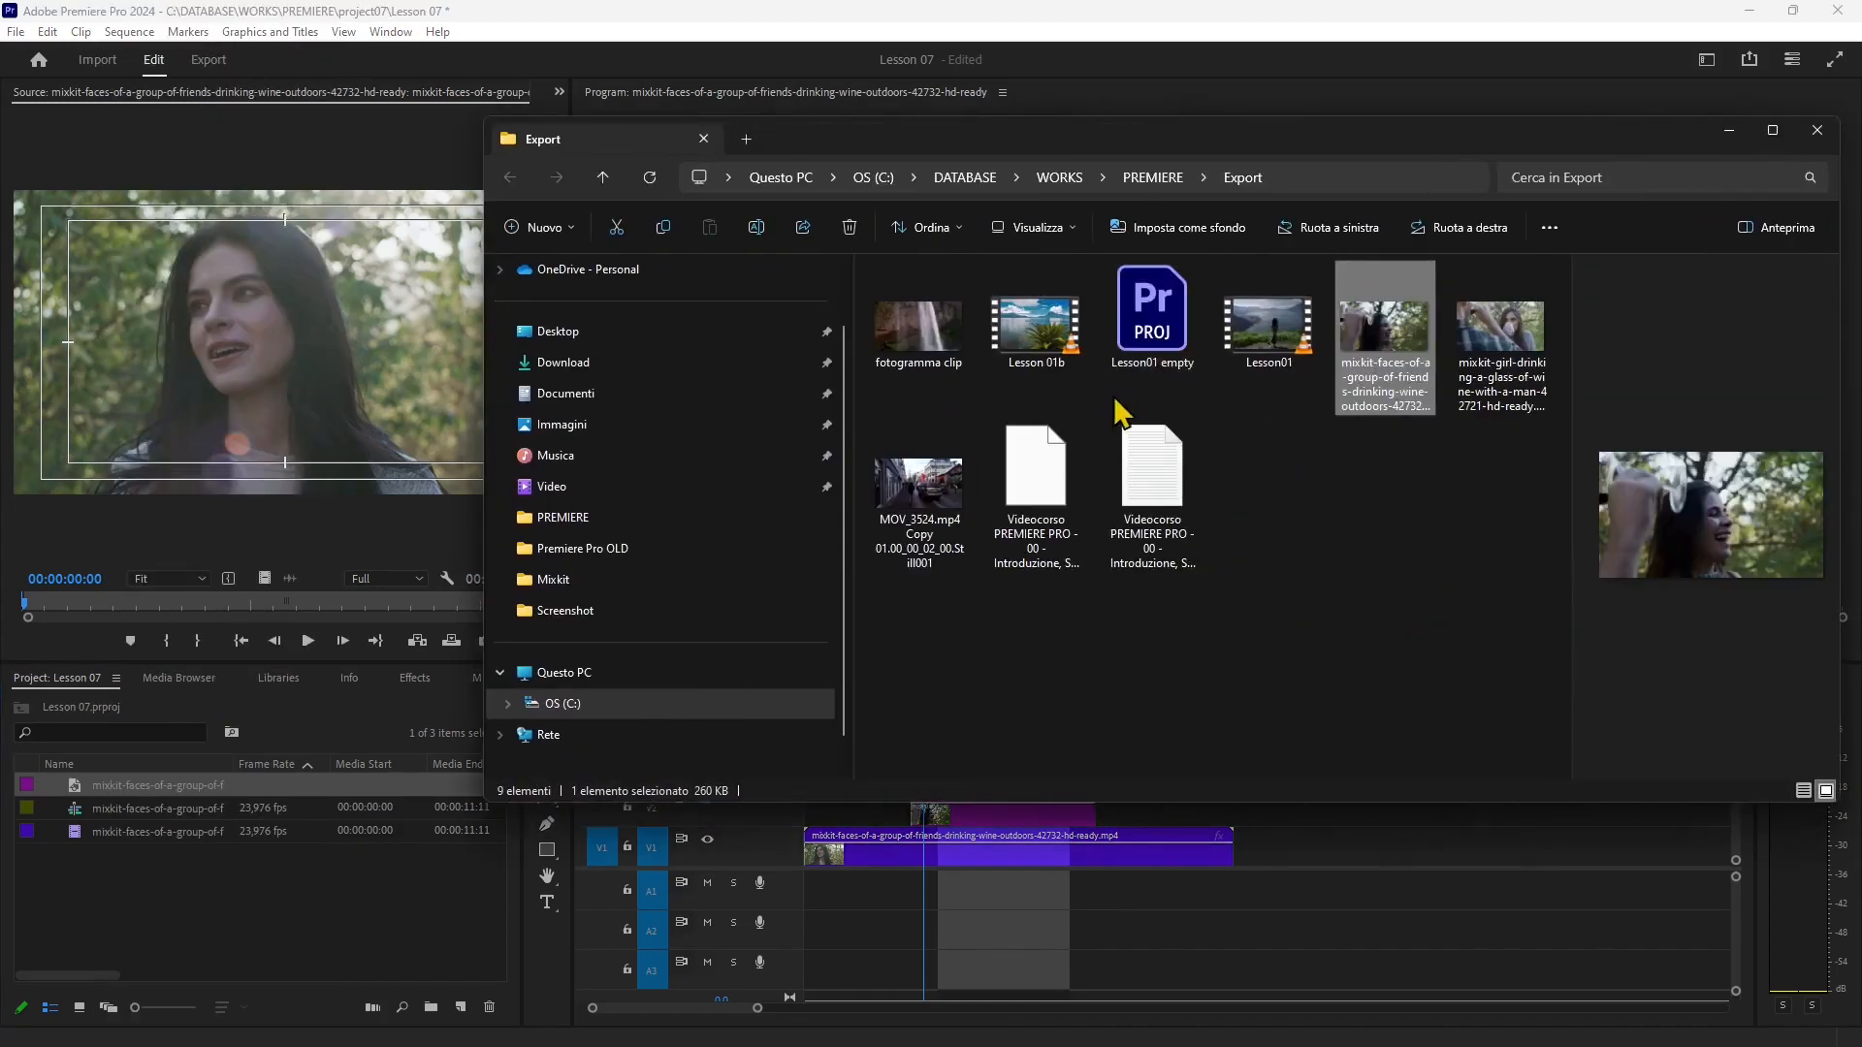
pyautogui.click(1469, 364)
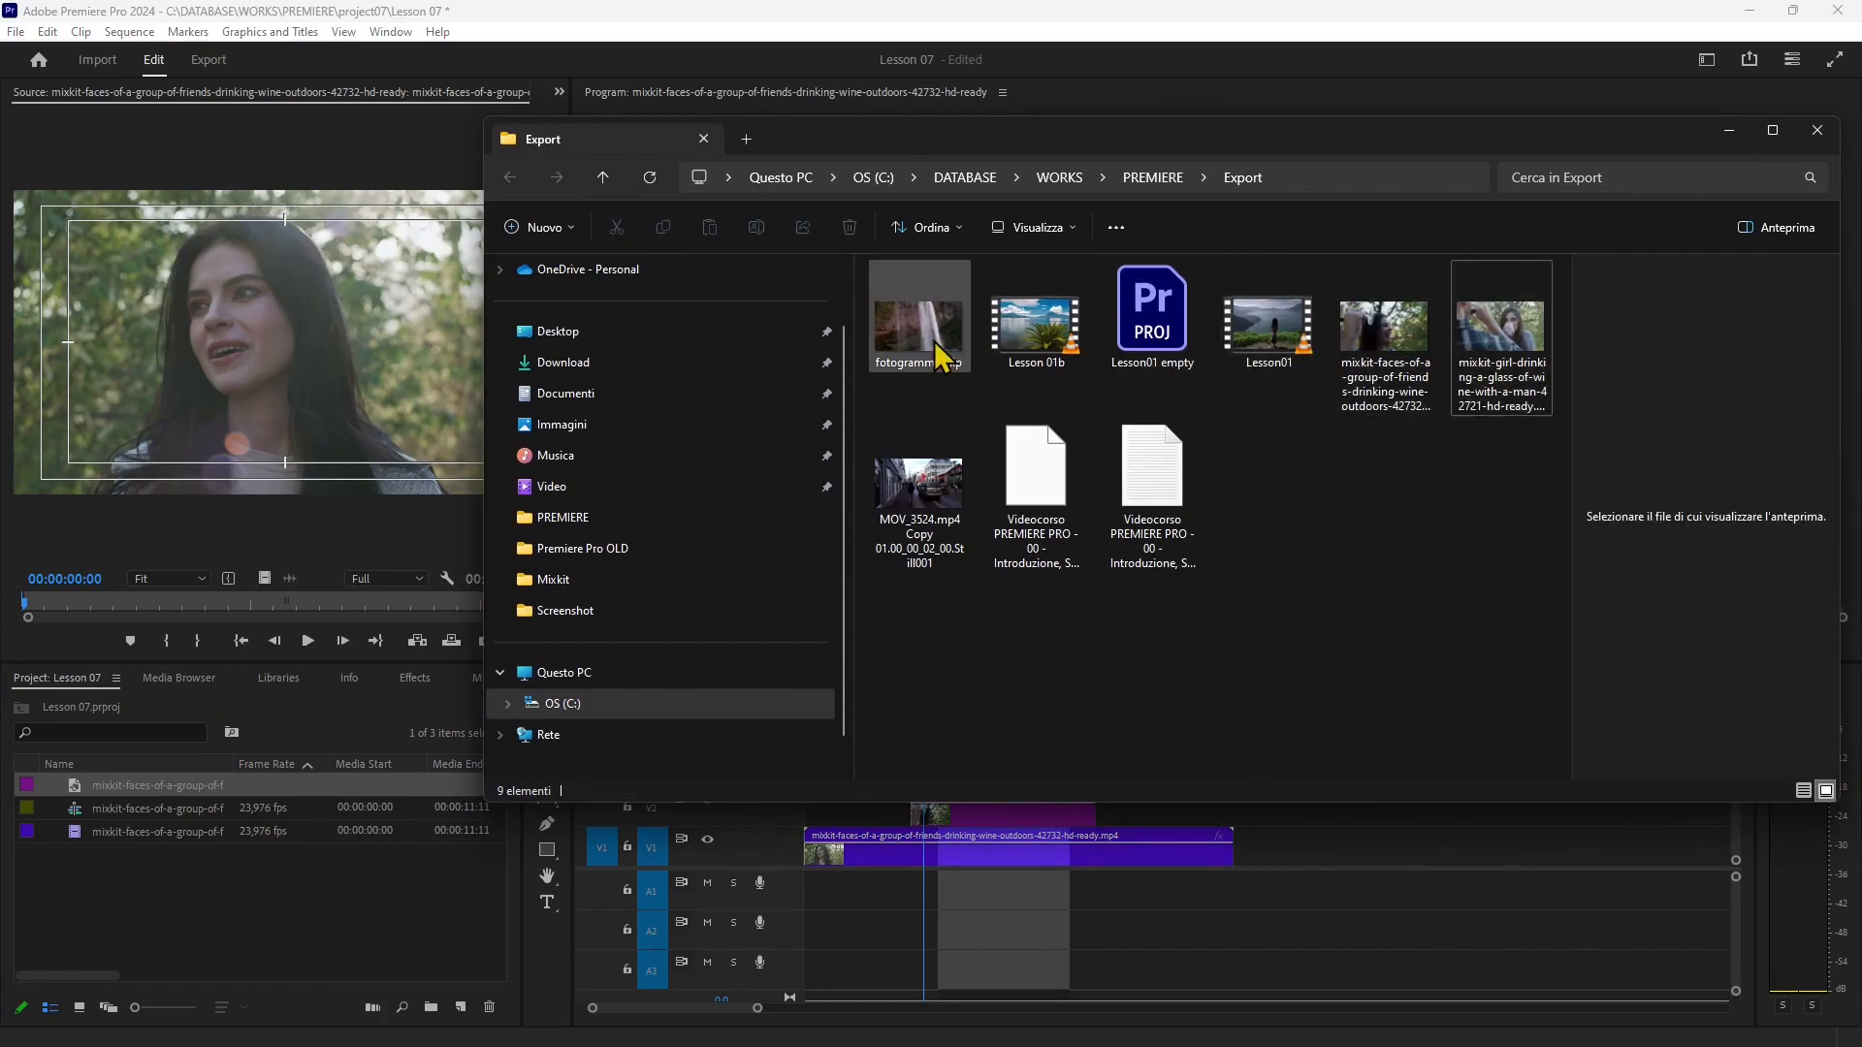
pyautogui.click(920, 485)
pyautogui.click(1415, 412)
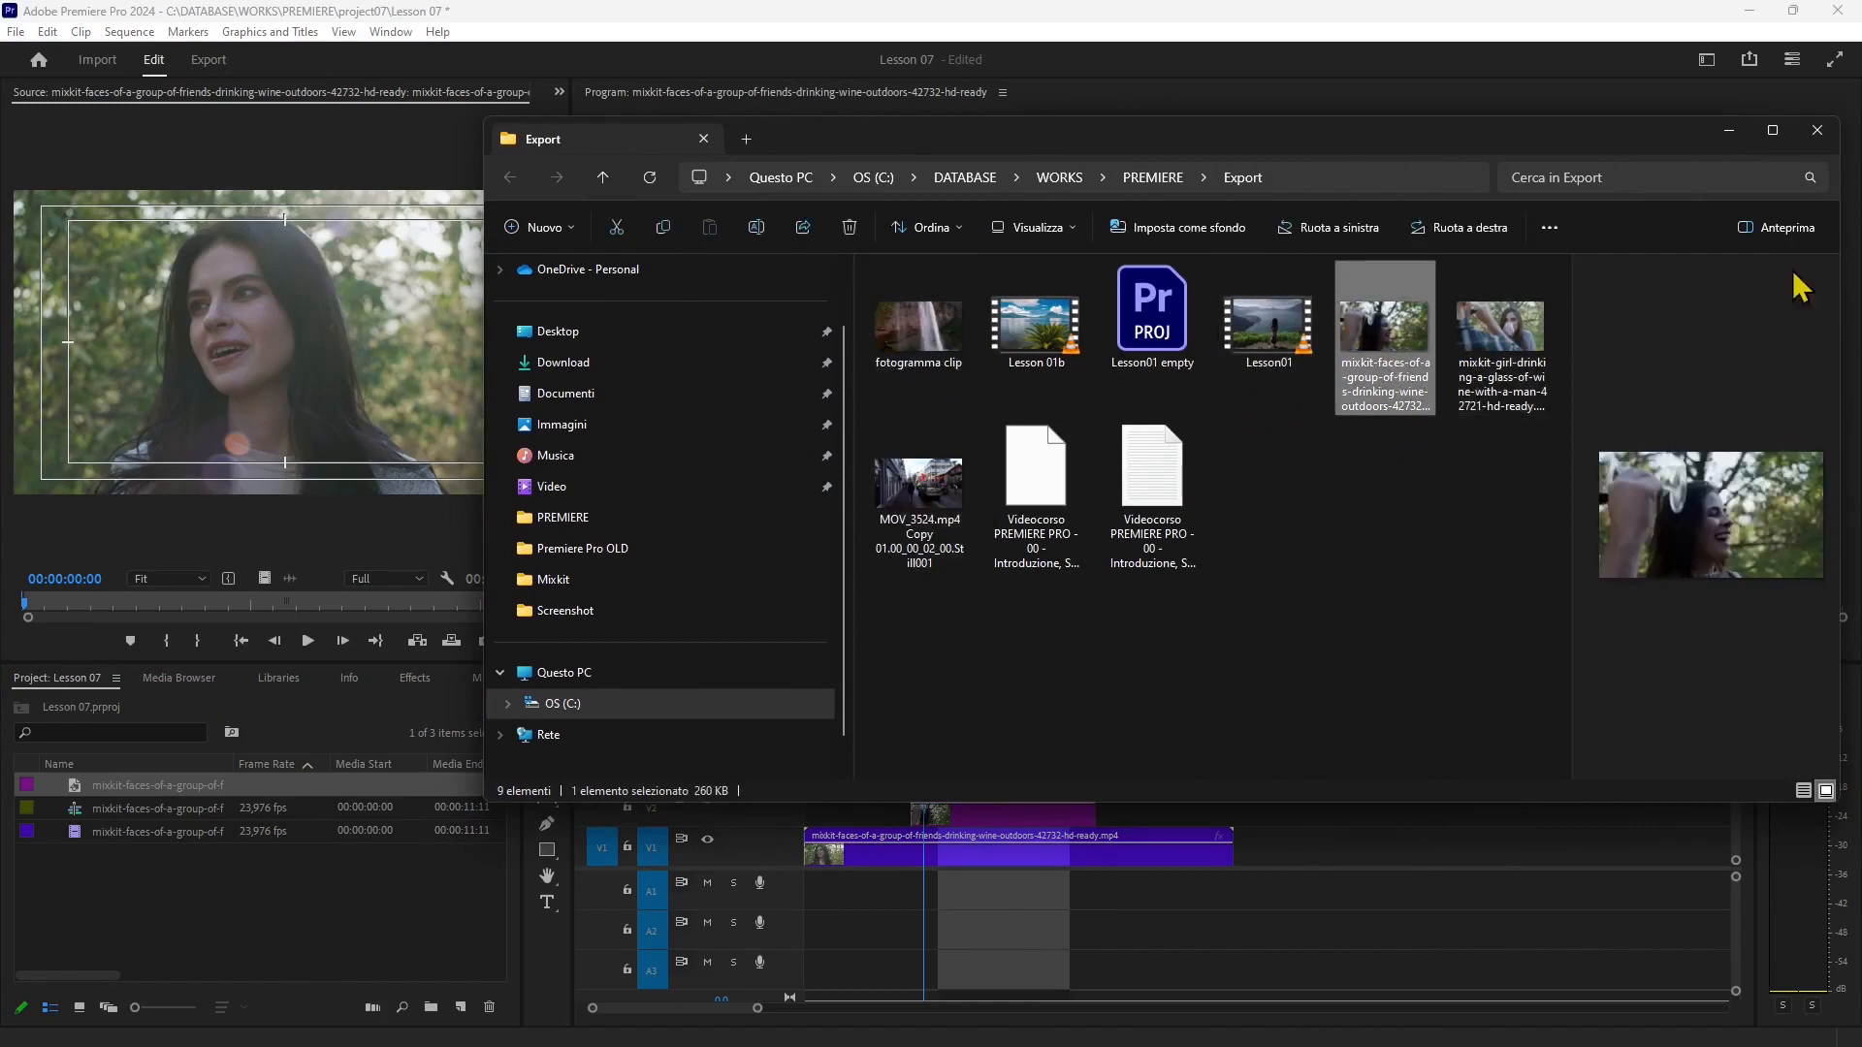
pyautogui.click(1816, 130)
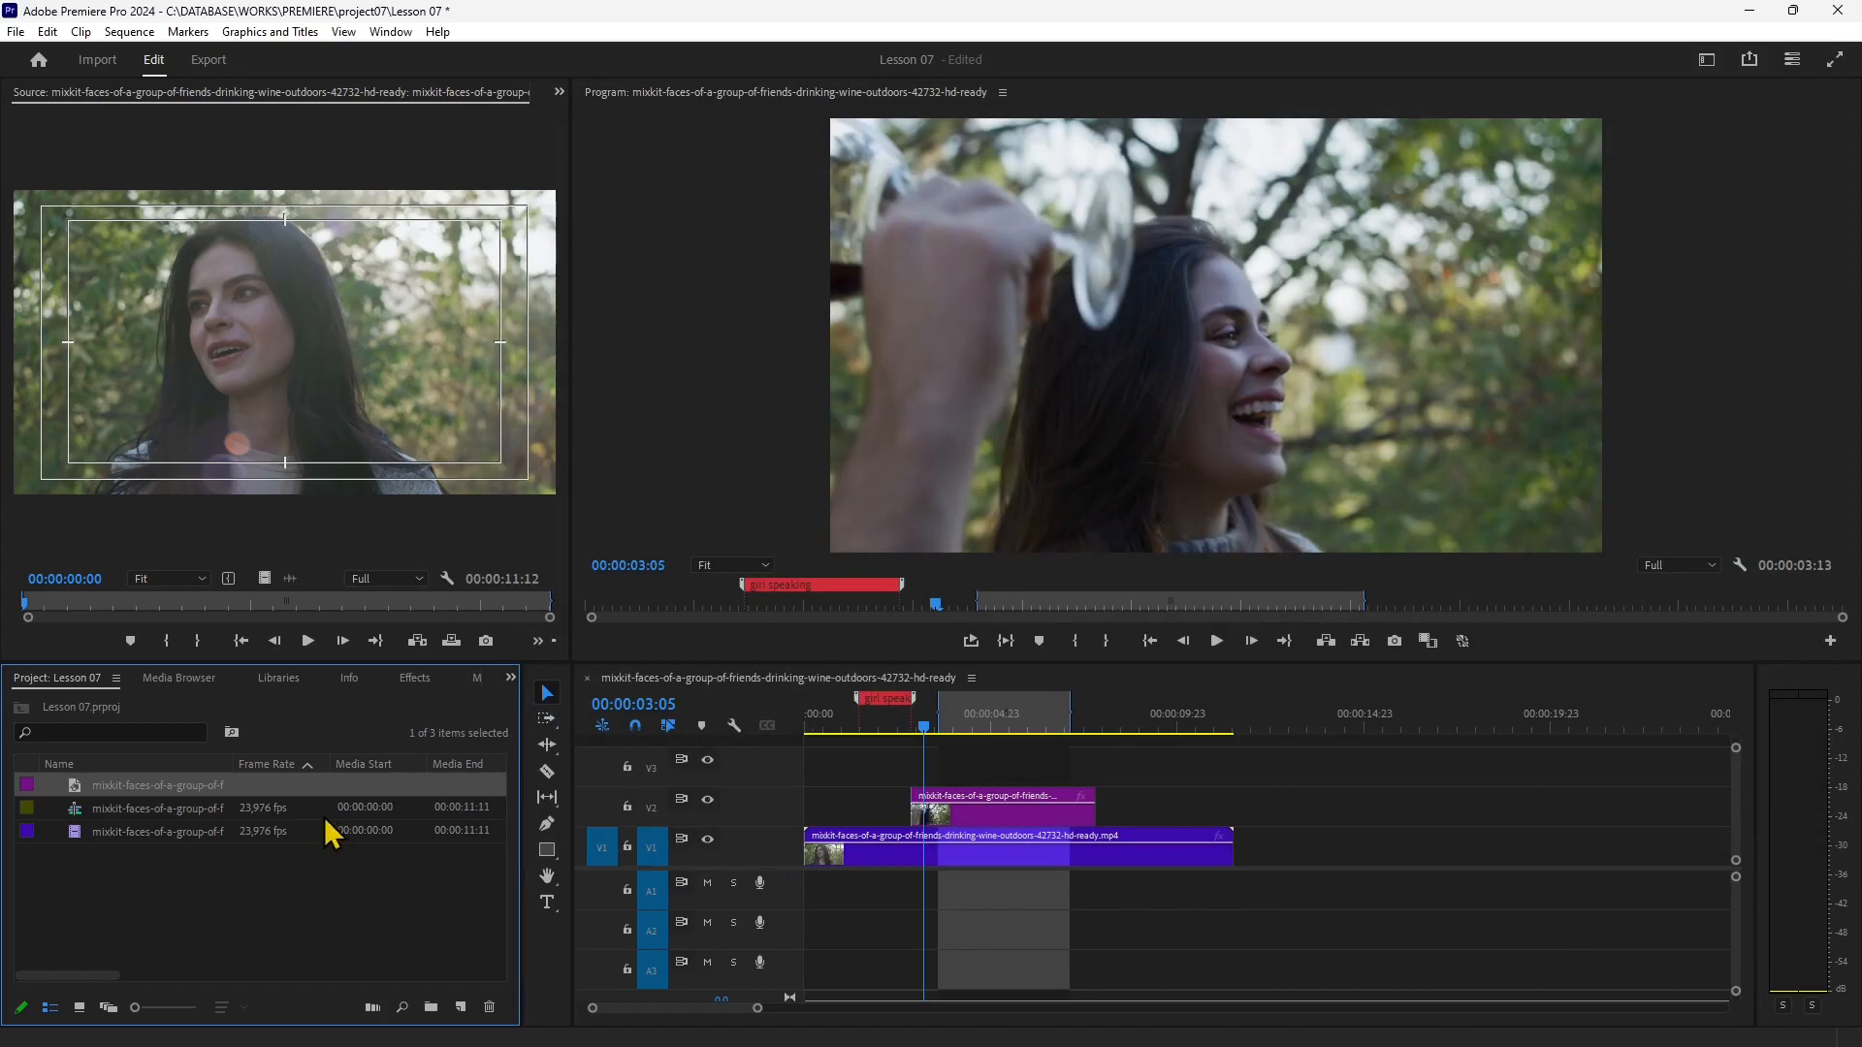
# Delete the still image clip from track V2.
pyautogui.click(979, 807)
pyautogui.press('Delete')
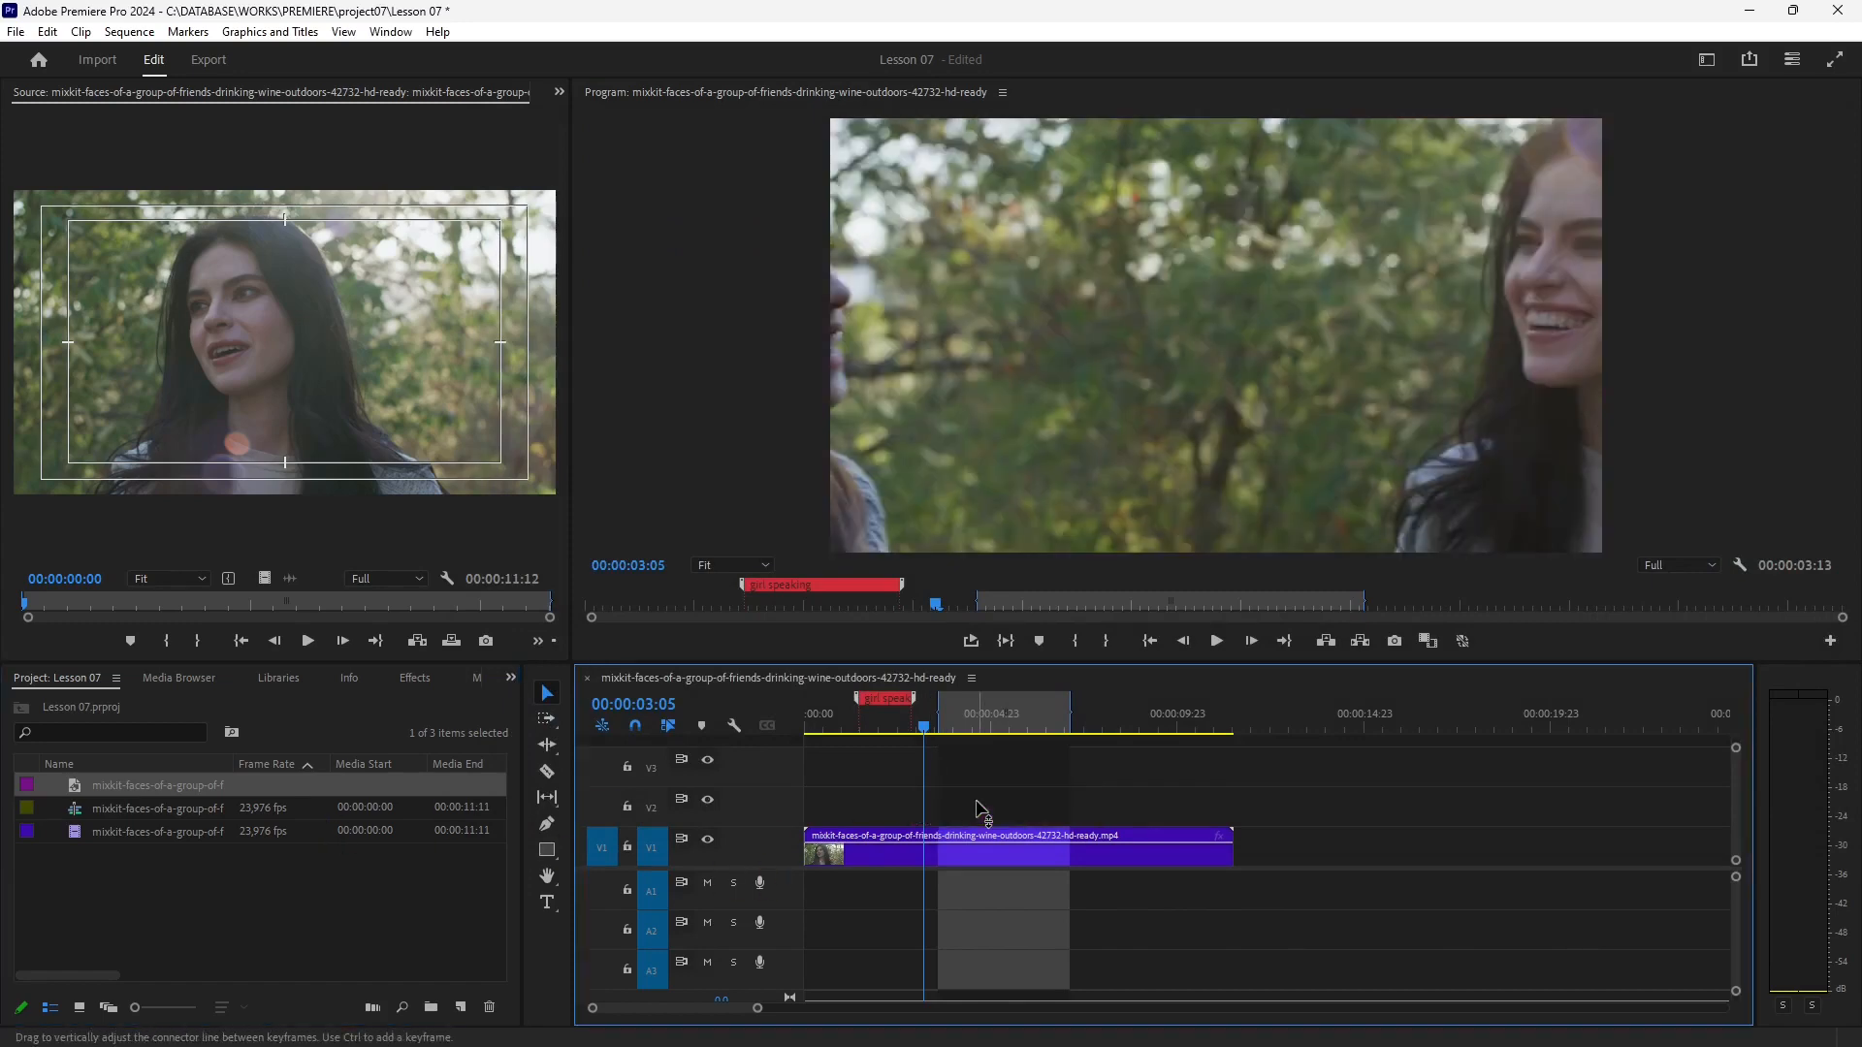
# Turn on Comparison View, with the current frame at 00:00:01:13 and the reference frame at 00:00:06:21.
pyautogui.click(1427, 641)
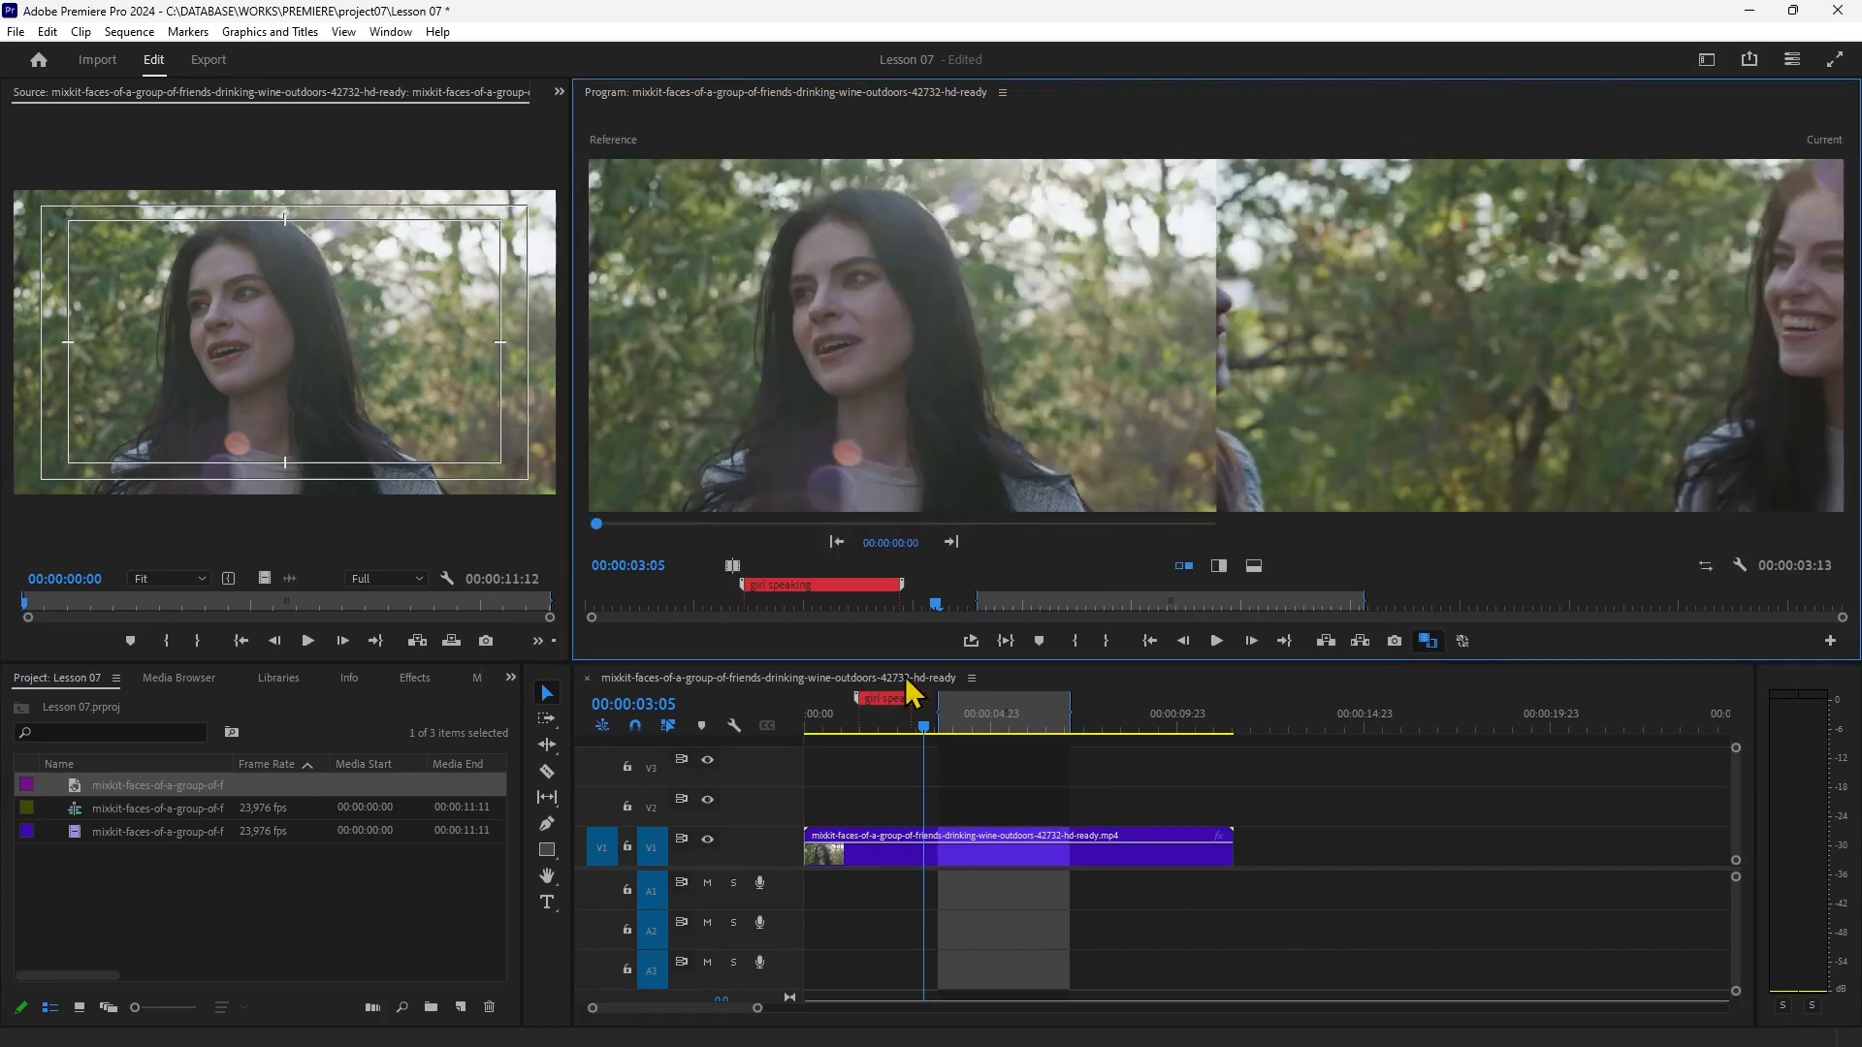
pyautogui.moveTo(917, 728); pyautogui.dragTo(861, 736)
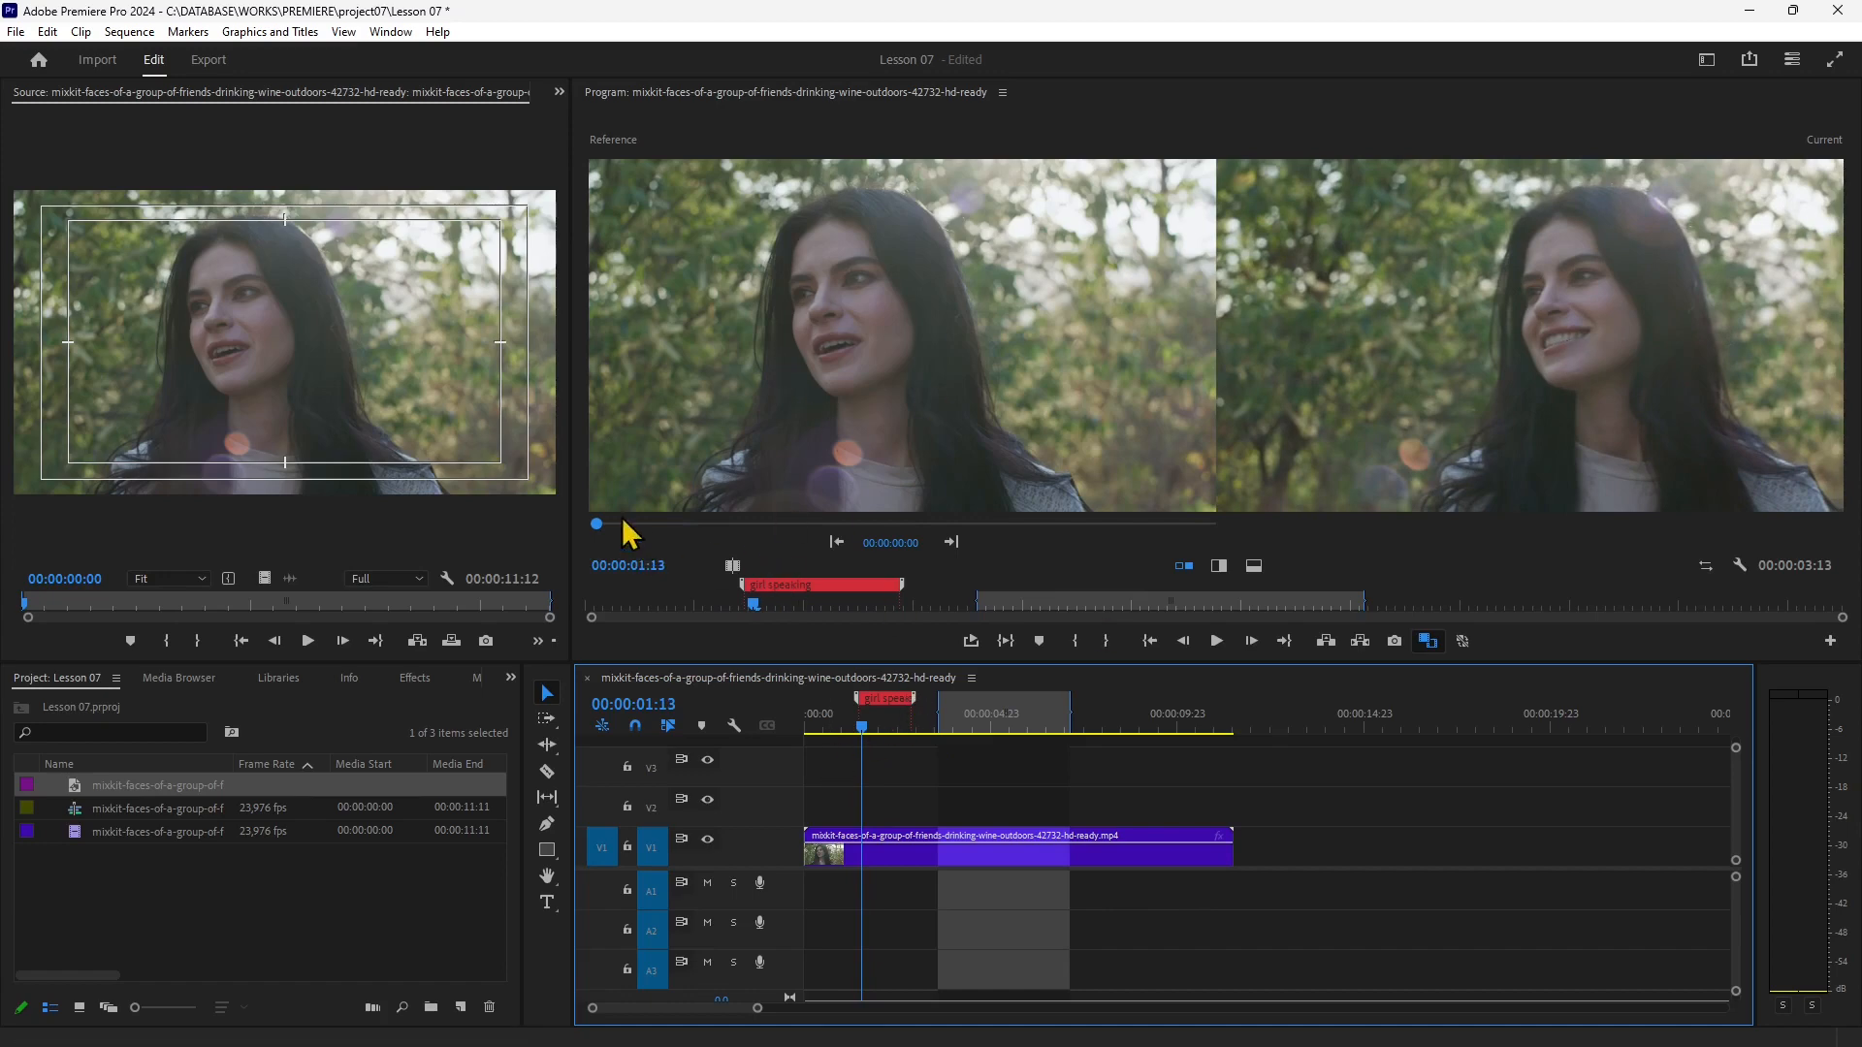
pyautogui.moveTo(605, 524); pyautogui.dragTo(877, 497)
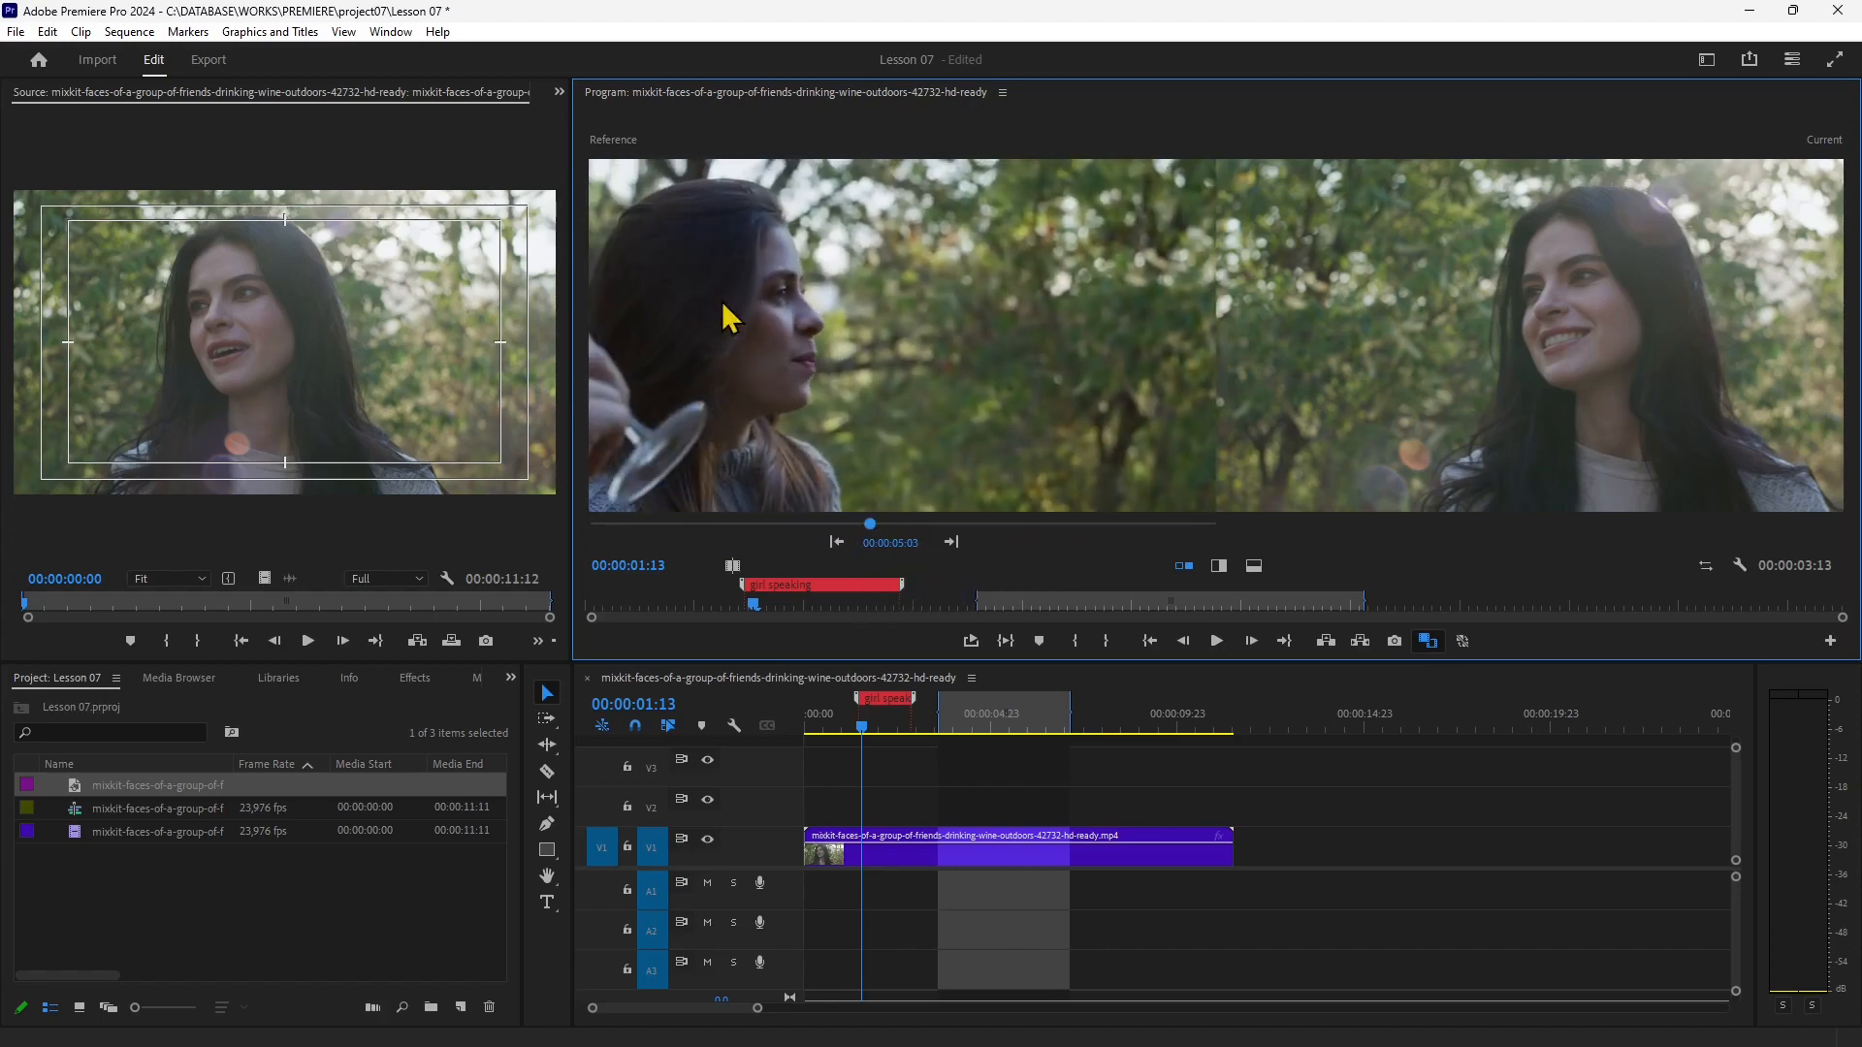
pyautogui.click(907, 541)
pyautogui.click(981, 543)
pyautogui.moveTo(890, 545); pyautogui.dragTo(963, 532)
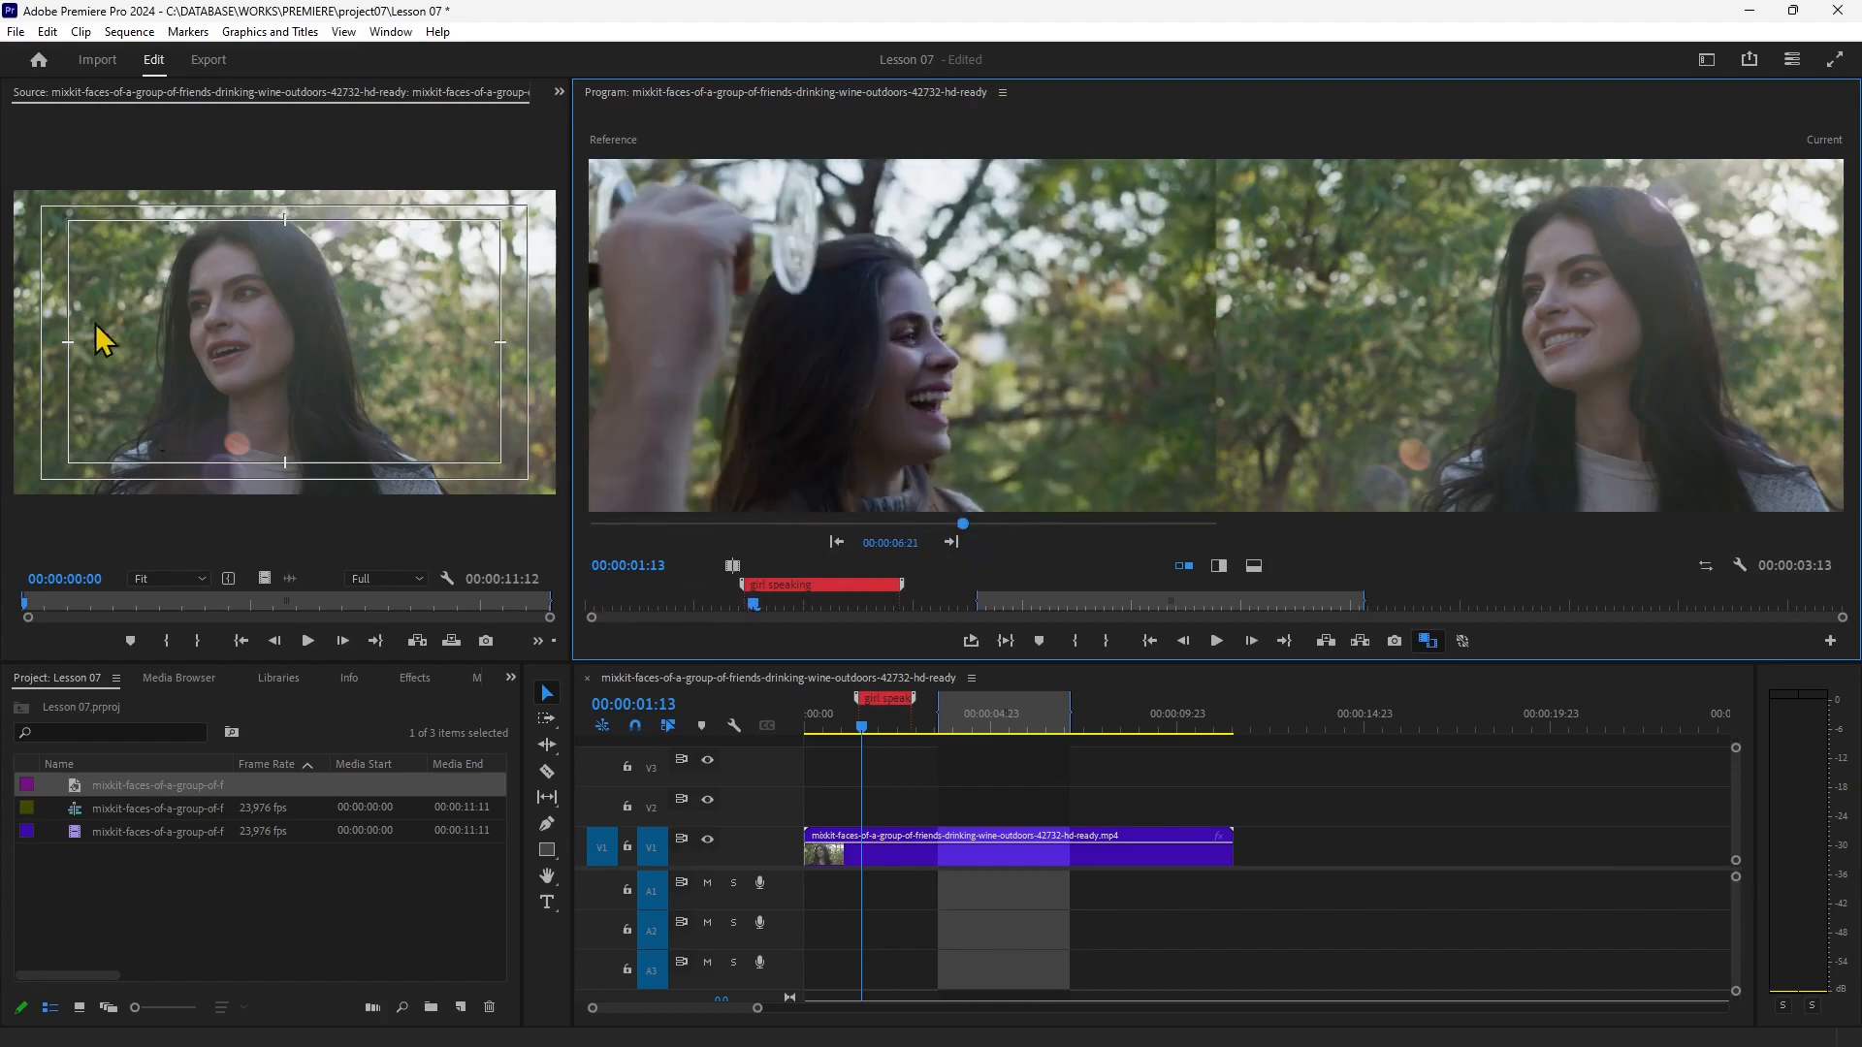
# Scrub the Source monitor to 00:00:07:07 and examine the source, current and reference timecode fields.
pyautogui.moveTo(27, 603); pyautogui.dragTo(362, 623)
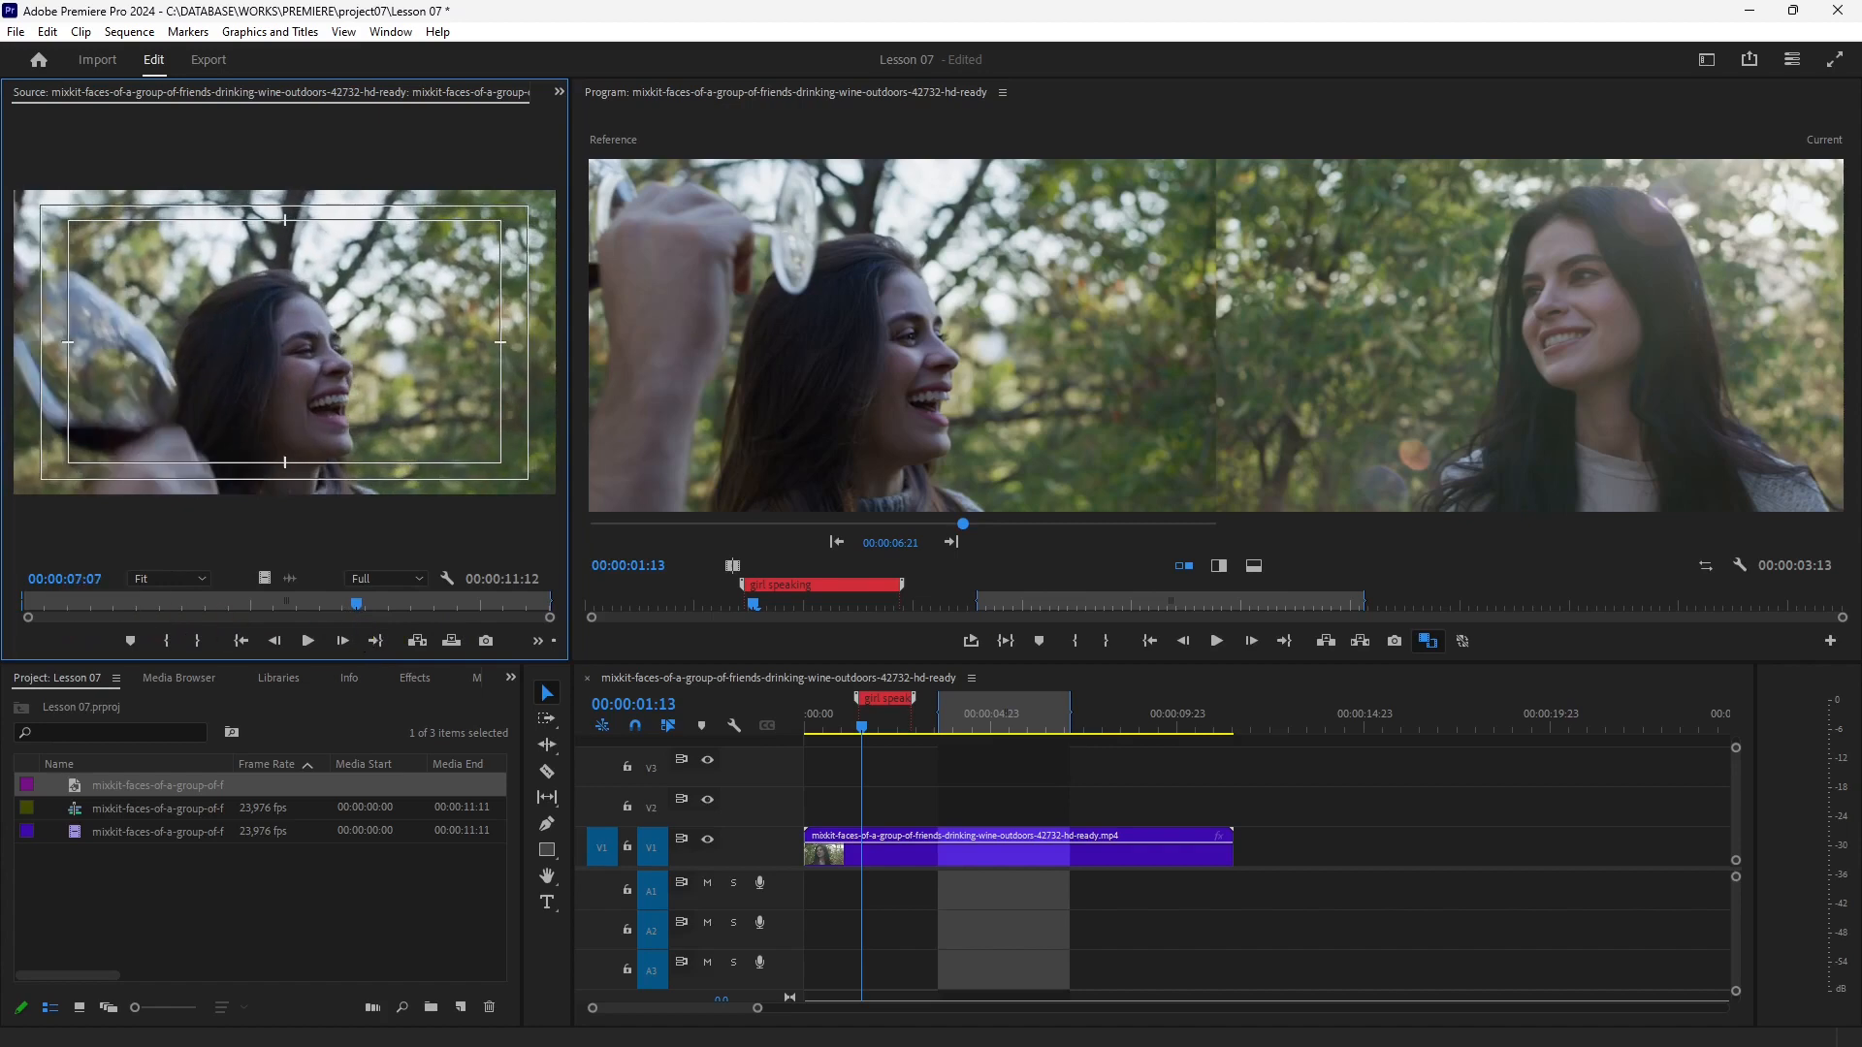
pyautogui.click(83, 580)
pyautogui.click(118, 533)
pyautogui.click(637, 563)
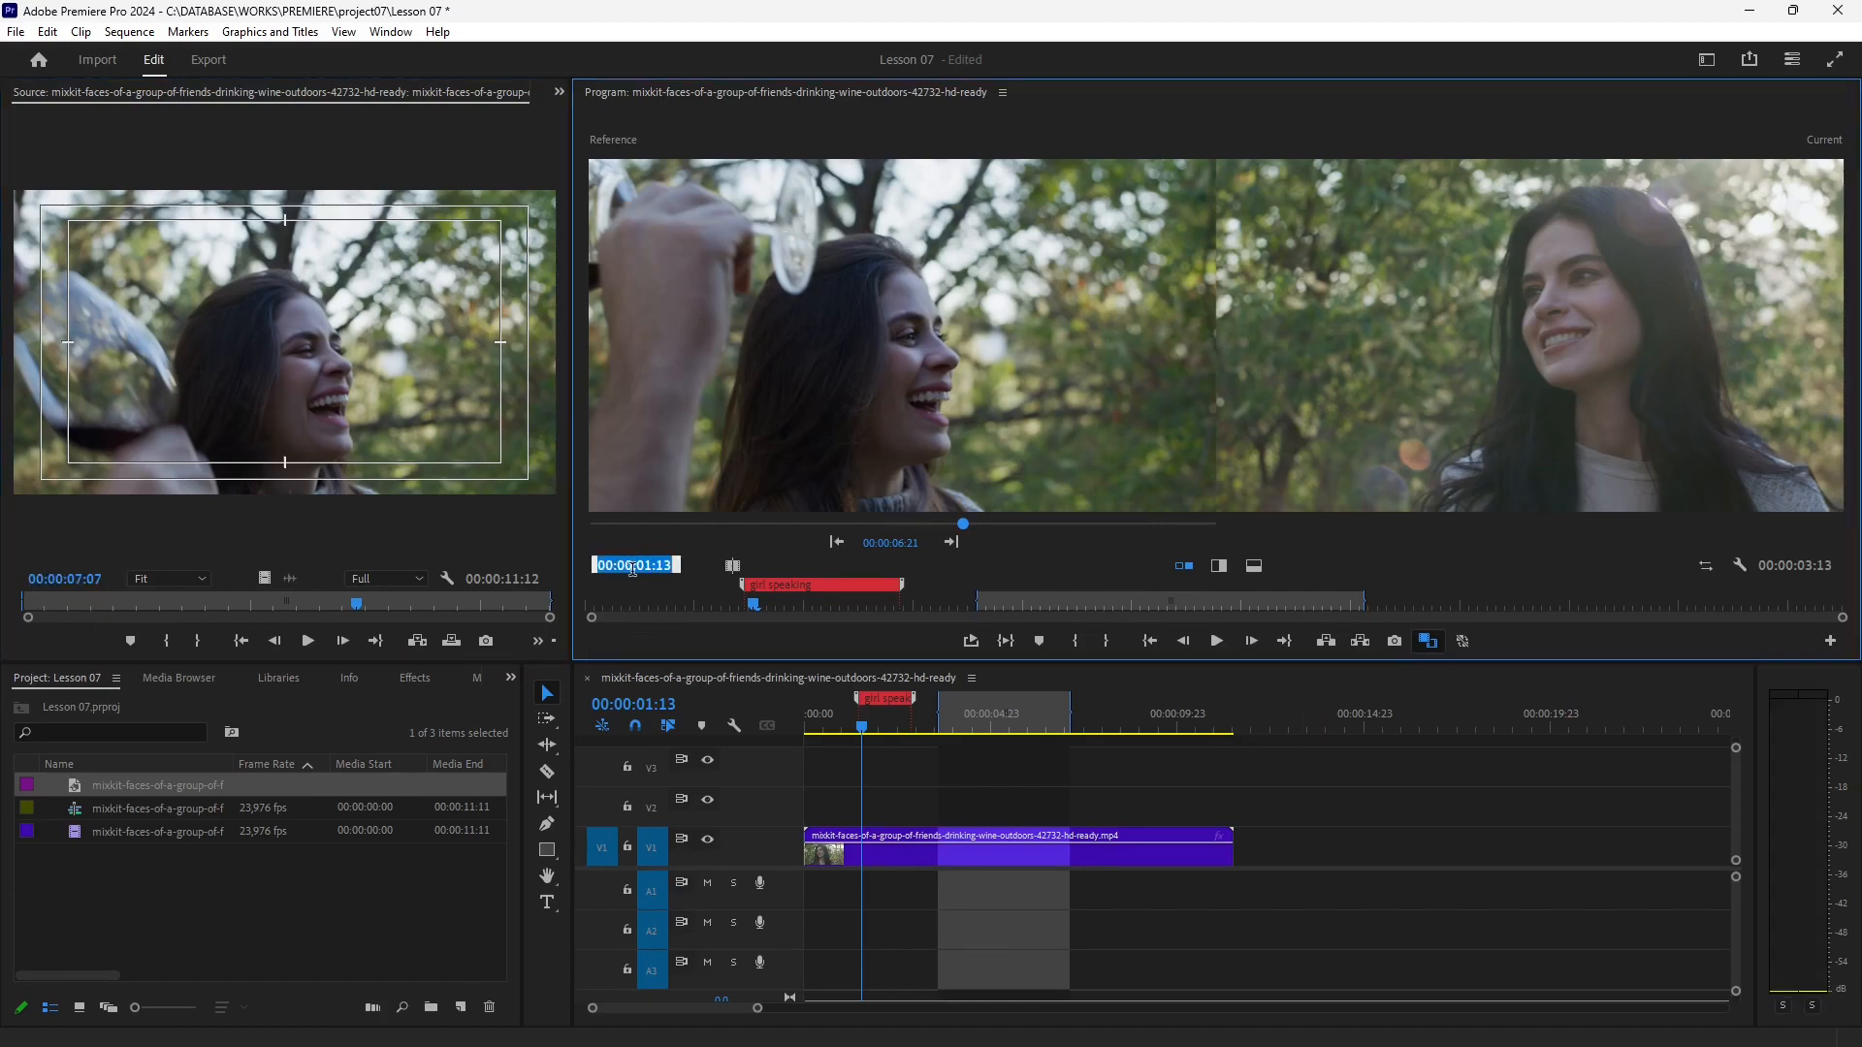
pyautogui.click(677, 548)
pyautogui.click(890, 544)
pyautogui.click(772, 549)
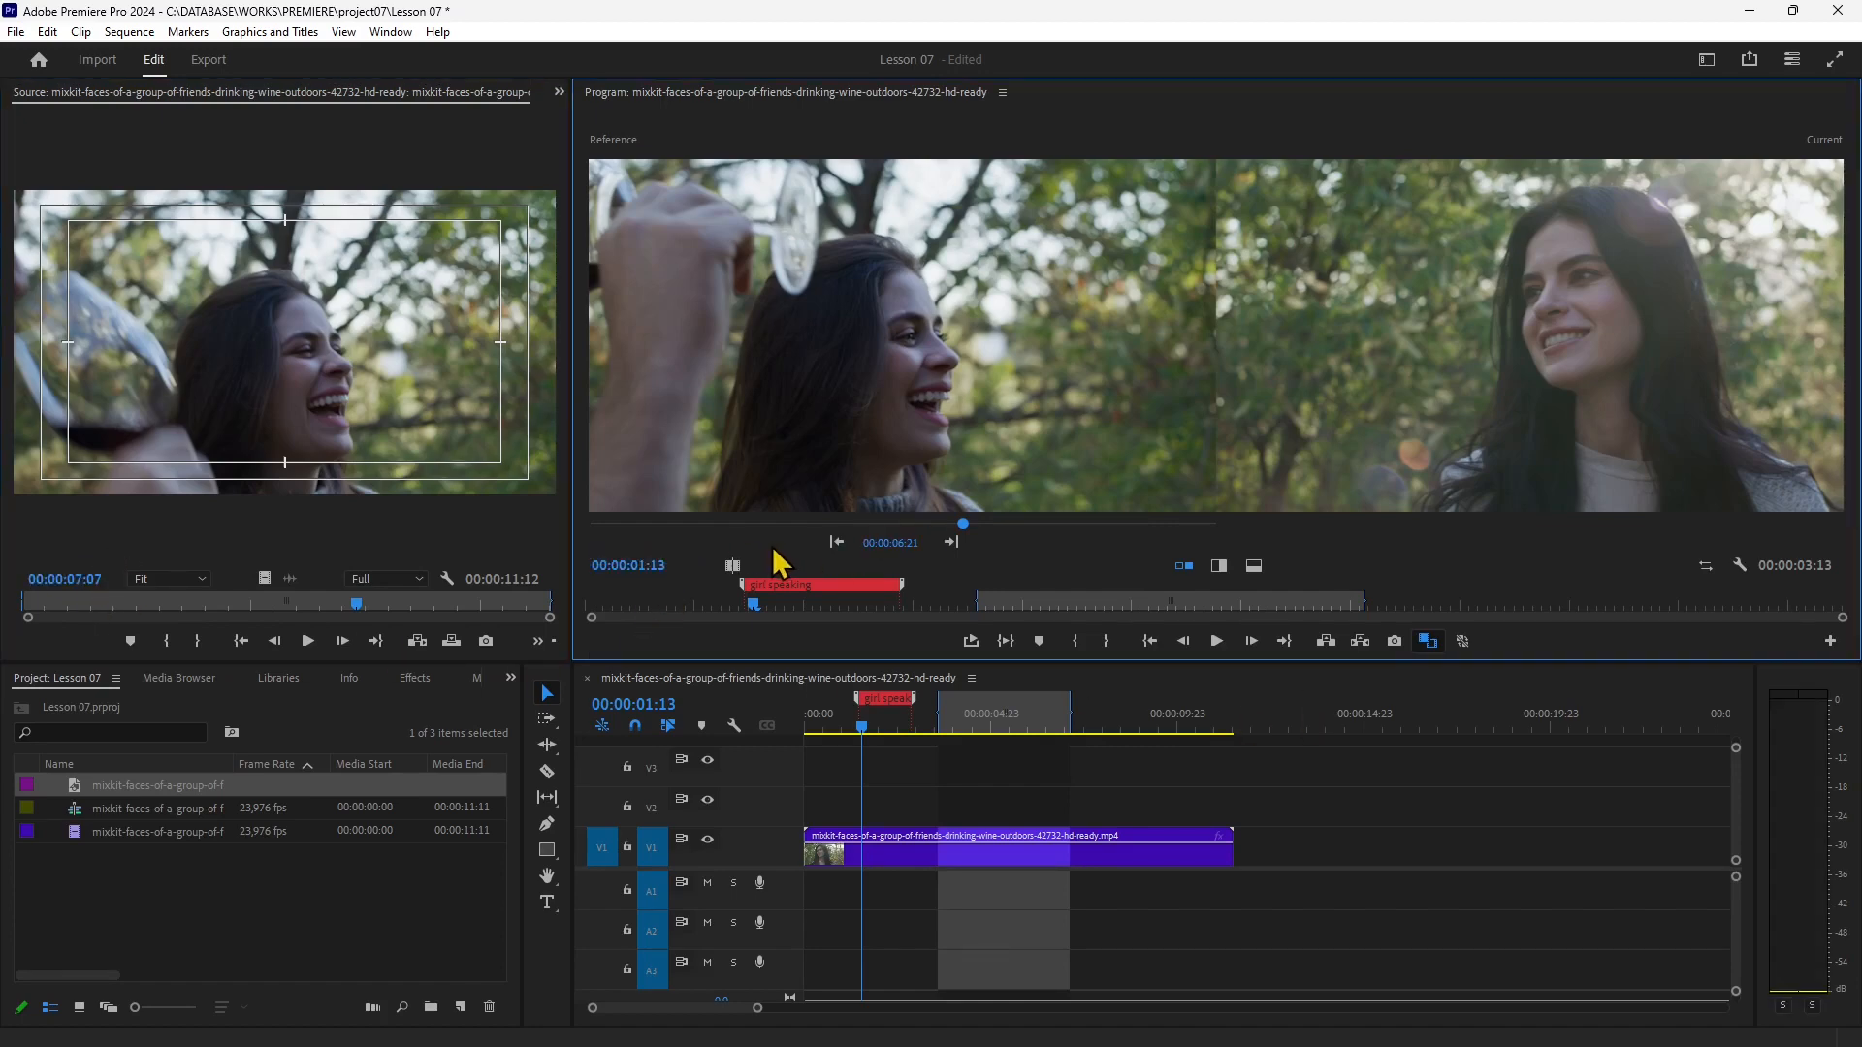
# Show the comparison as a vertical split, shift its divider slightly, and switch to a horizontal split.
pyautogui.click(1218, 566)
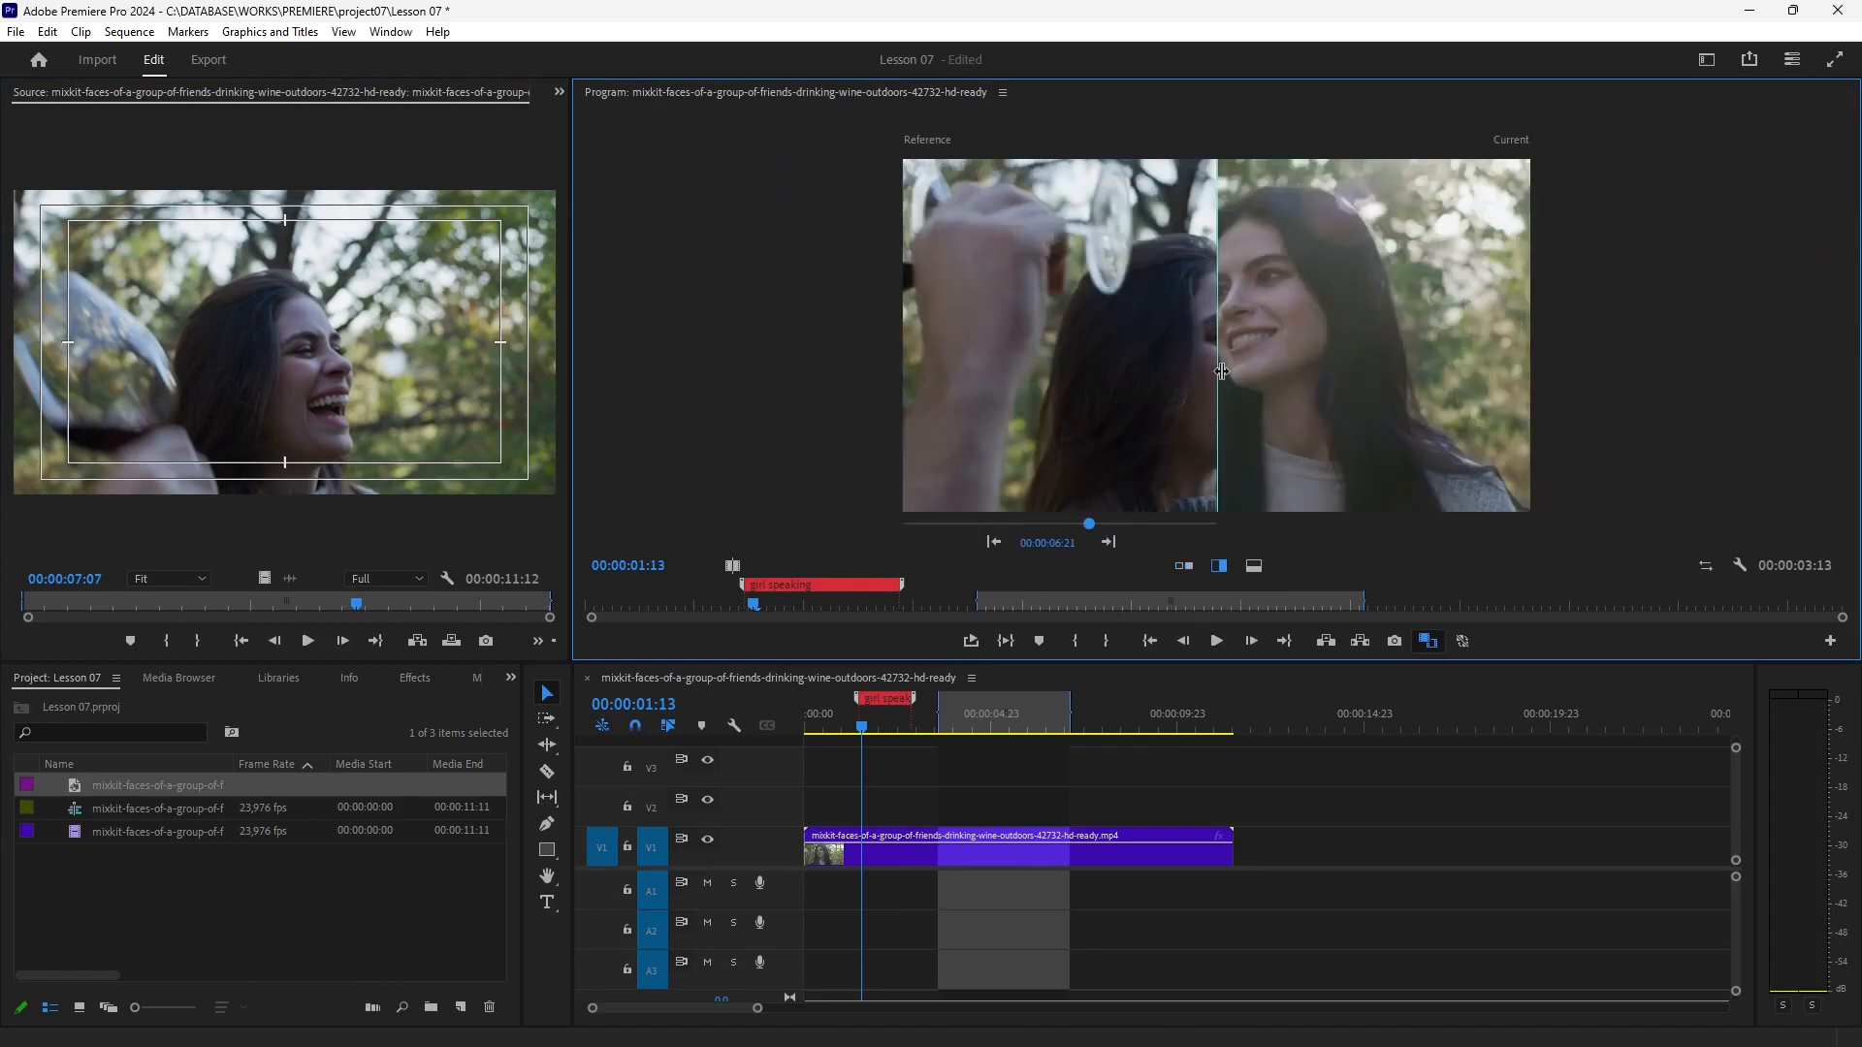
pyautogui.moveTo(1222, 372)
pyautogui.mouseDown()
pyautogui.moveTo(1013, 377)
pyautogui.moveTo(1394, 378)
pyautogui.moveTo(1054, 380)
pyautogui.moveTo(1232, 383)
pyautogui.moveTo(1206, 371)
pyautogui.mouseUp()
pyautogui.click(1253, 566)
# Jump the reference frame between the previous and next edit points, finishing at 00:00:00:00.
pyautogui.click(1307, 127)
pyautogui.click(1421, 127)
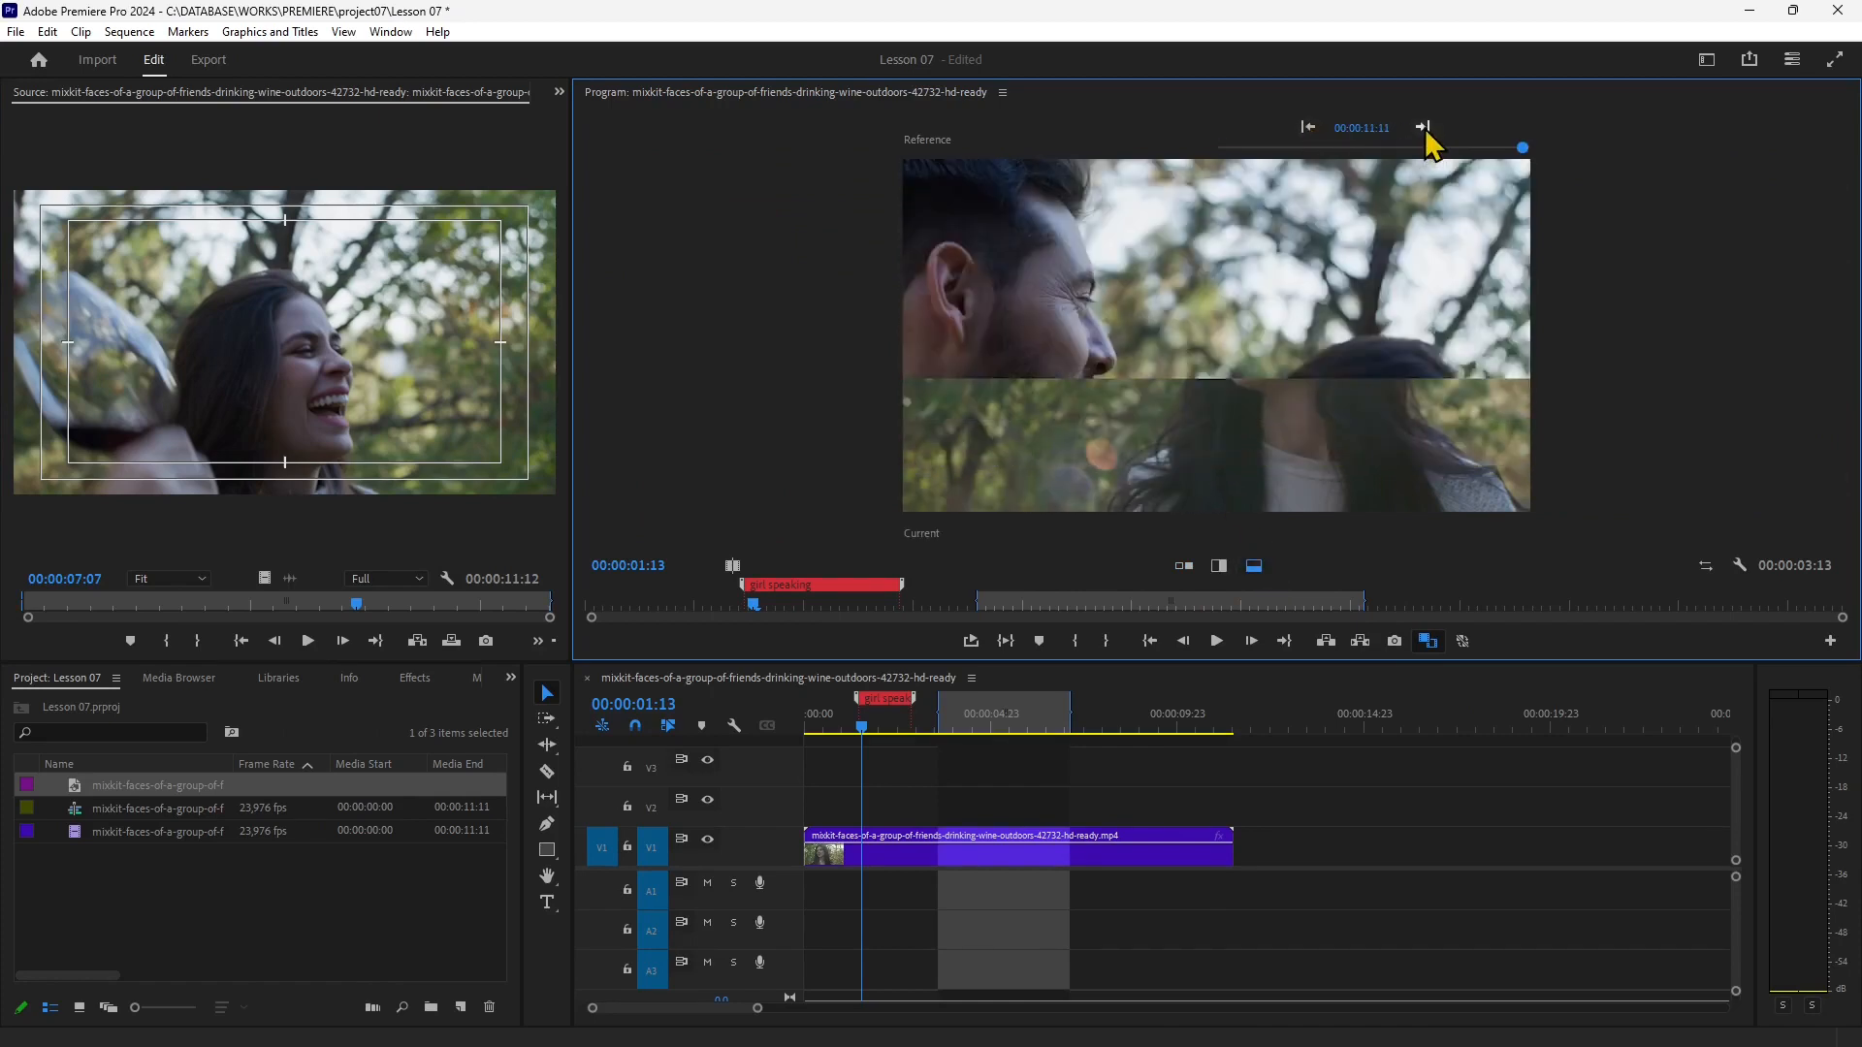
pyautogui.click(1308, 127)
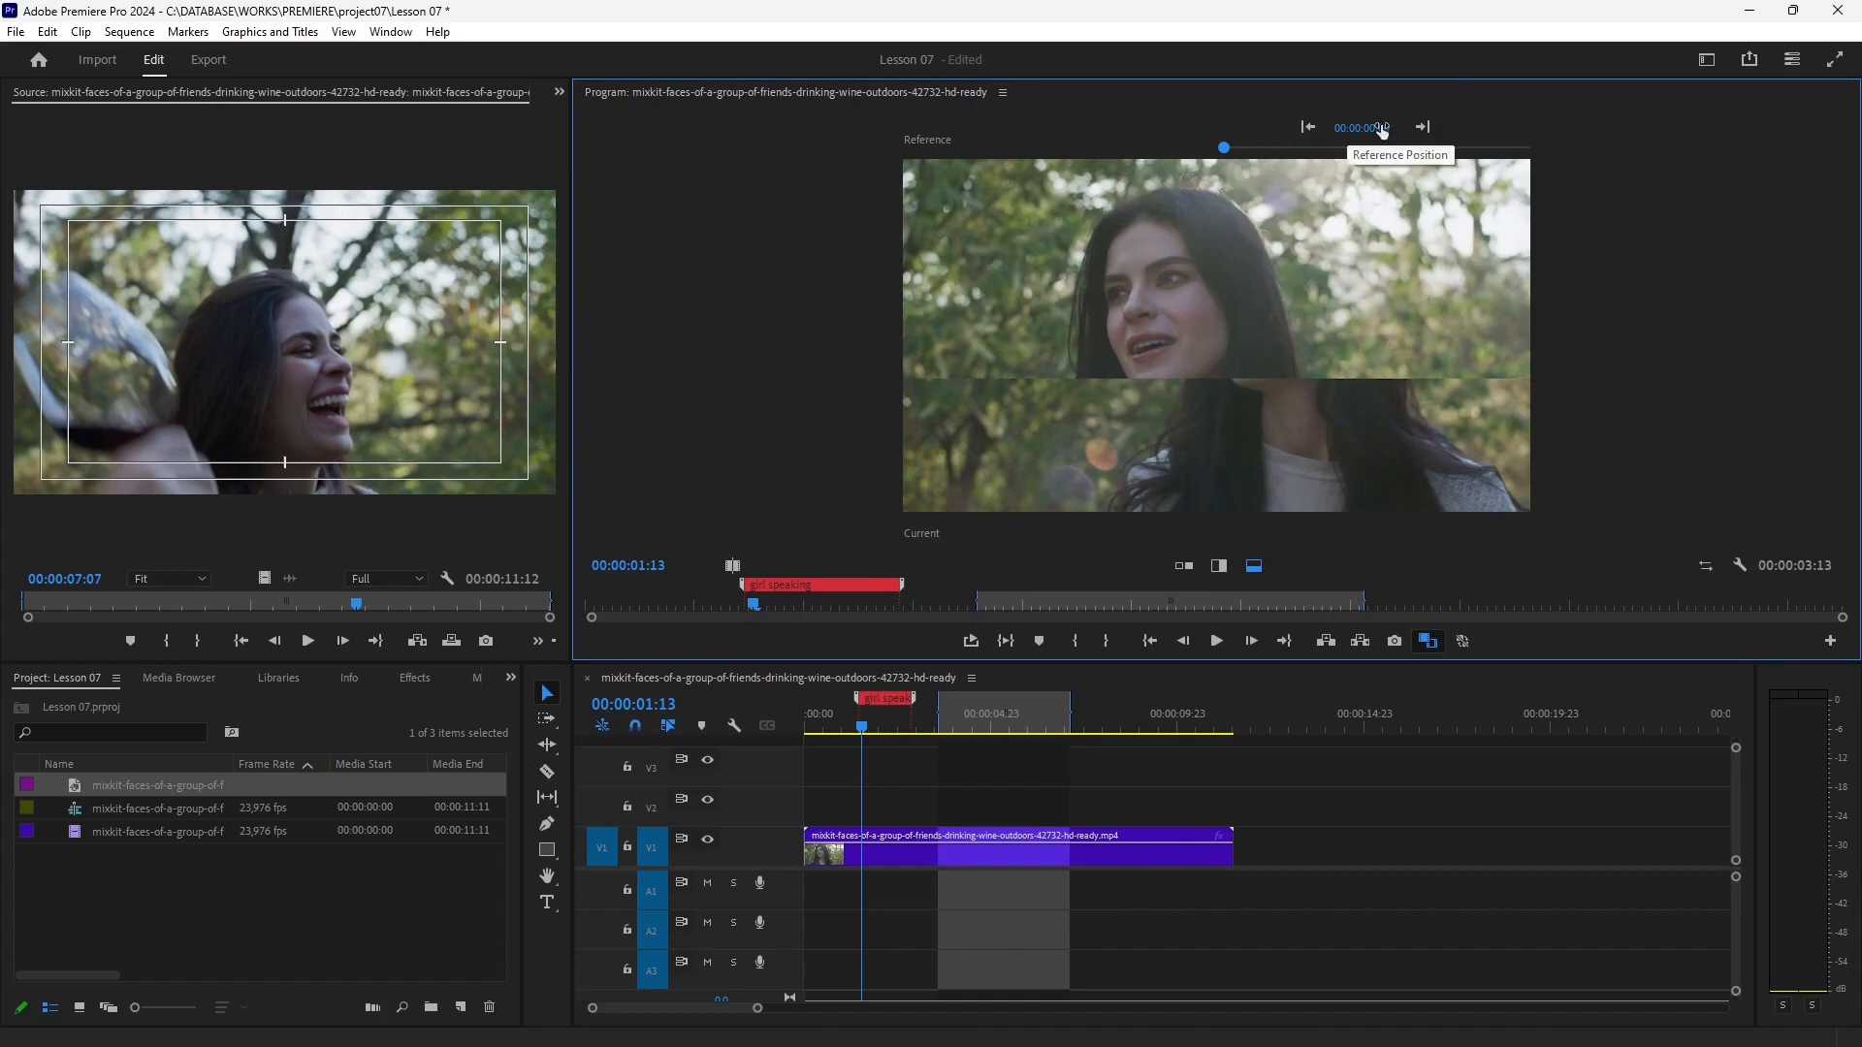
pyautogui.click(1421, 127)
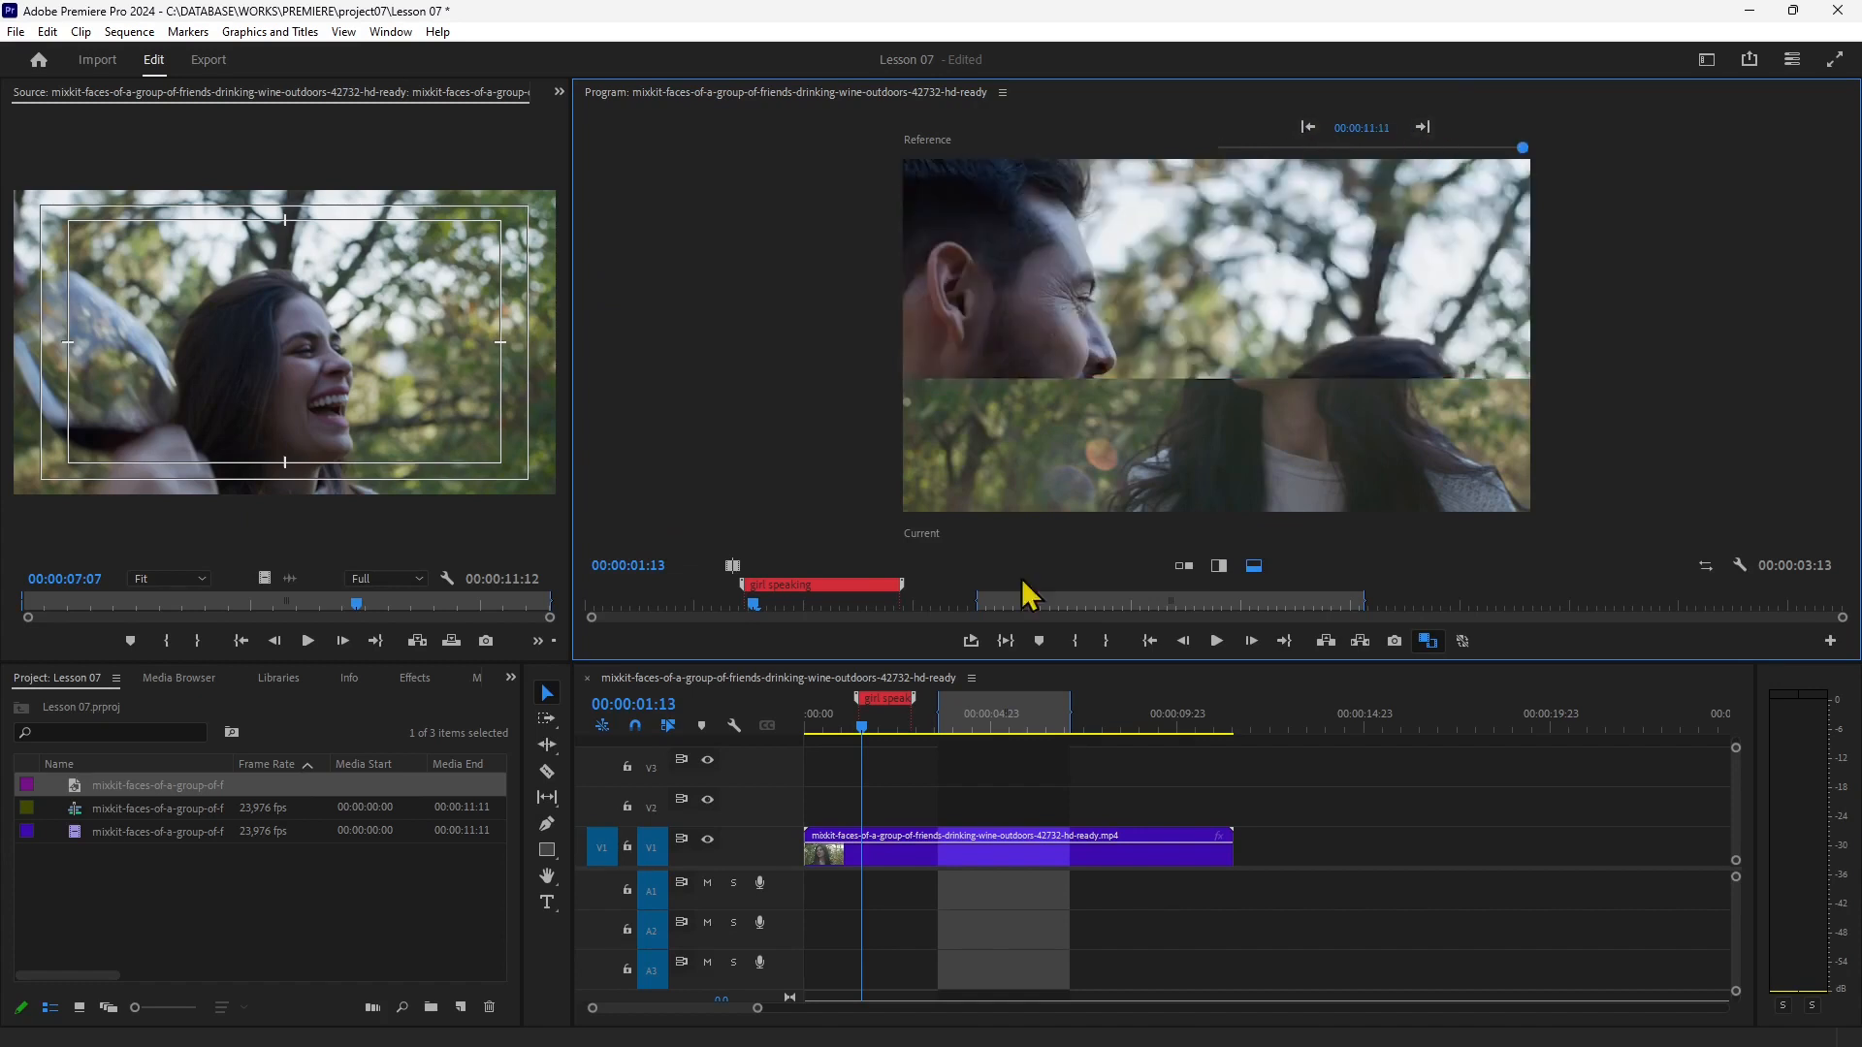
pyautogui.click(1305, 127)
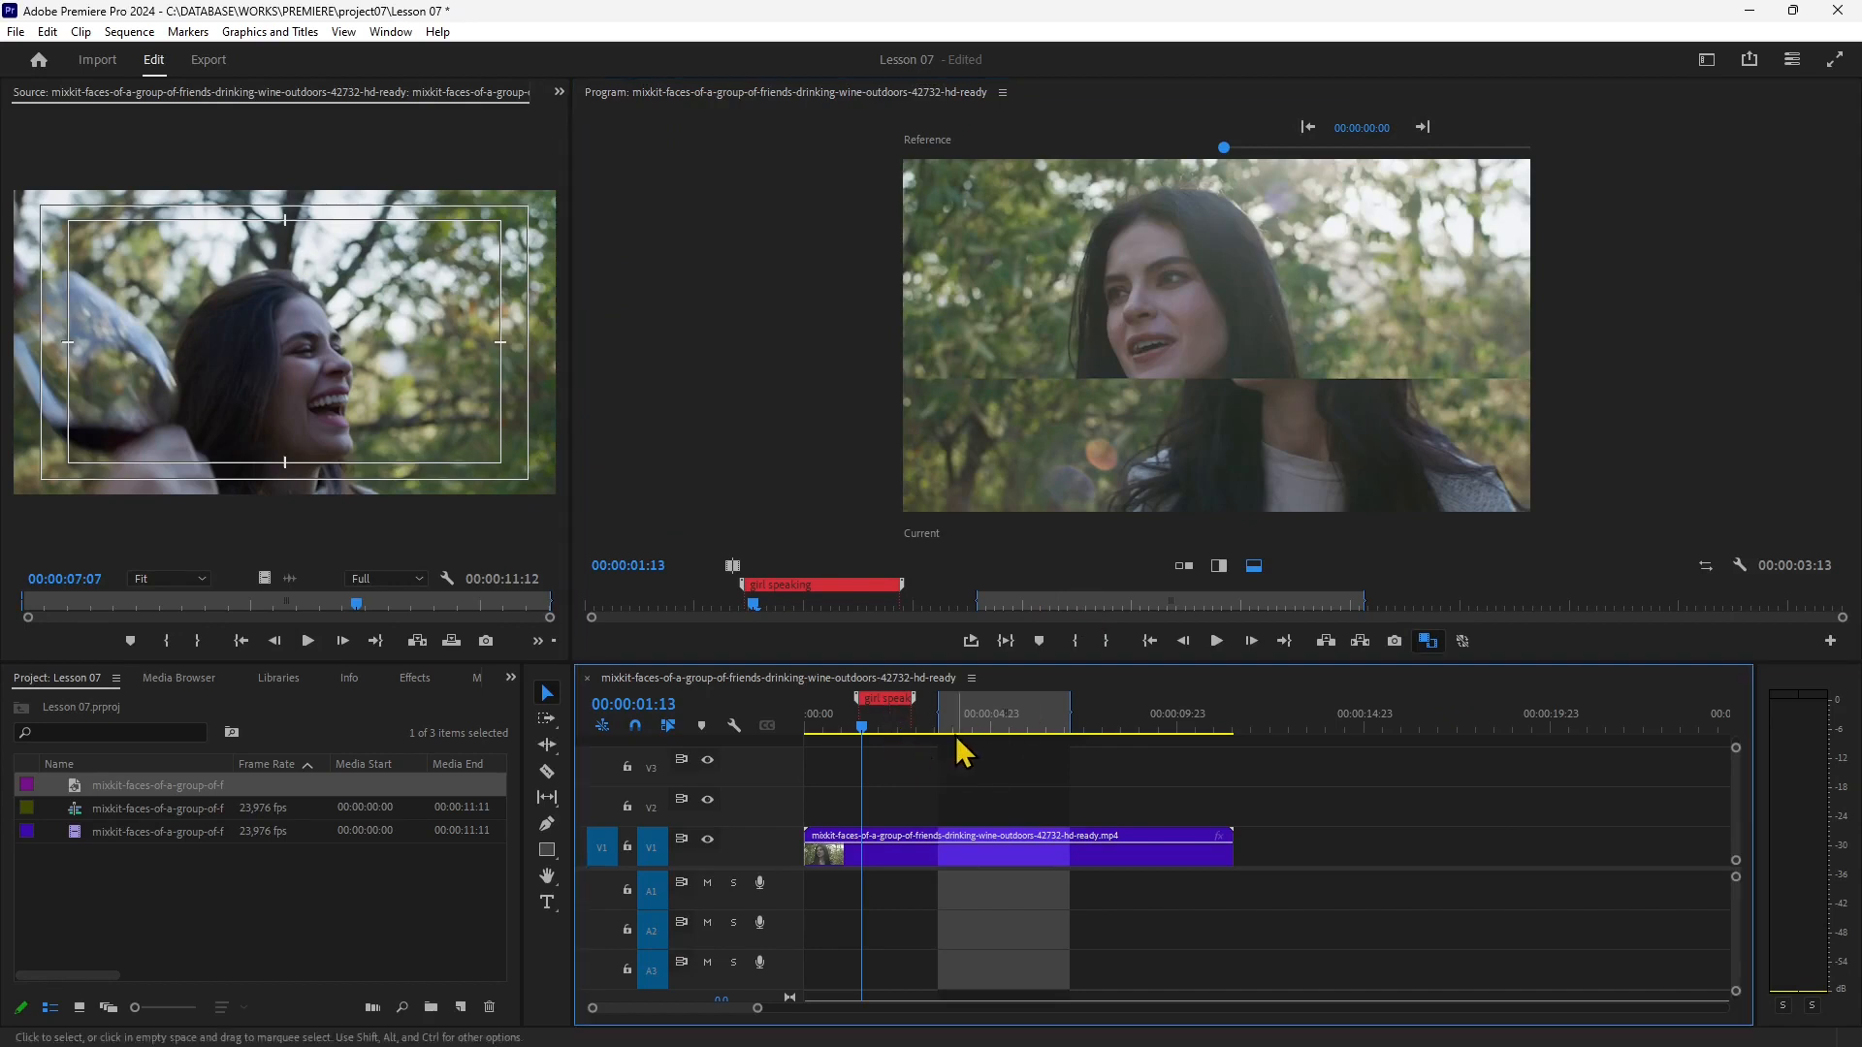
# Move the playhead to 00:00:02:11, select the V1 clip, and extract the marked In-to-Out range from the sequence.
pyautogui.moveTo(957, 735); pyautogui.dragTo(893, 733)
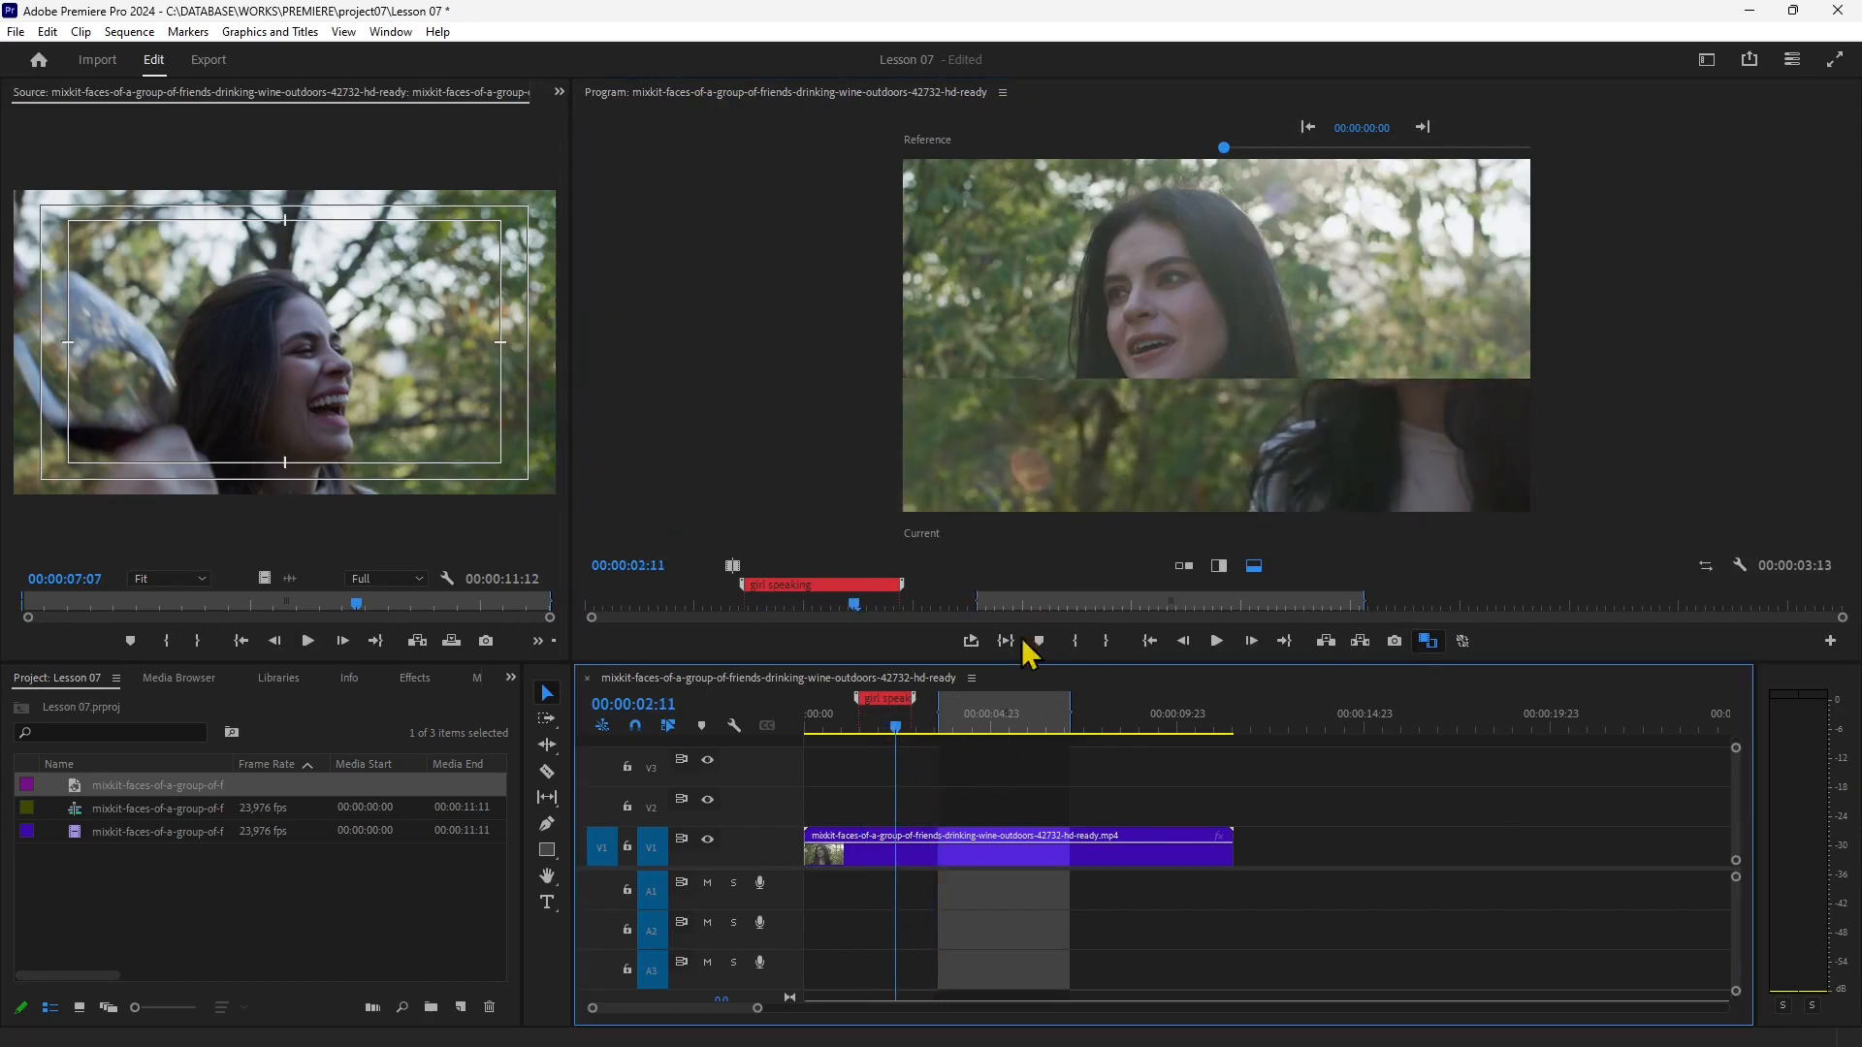
pyautogui.click(1312, 133)
pyautogui.click(906, 839)
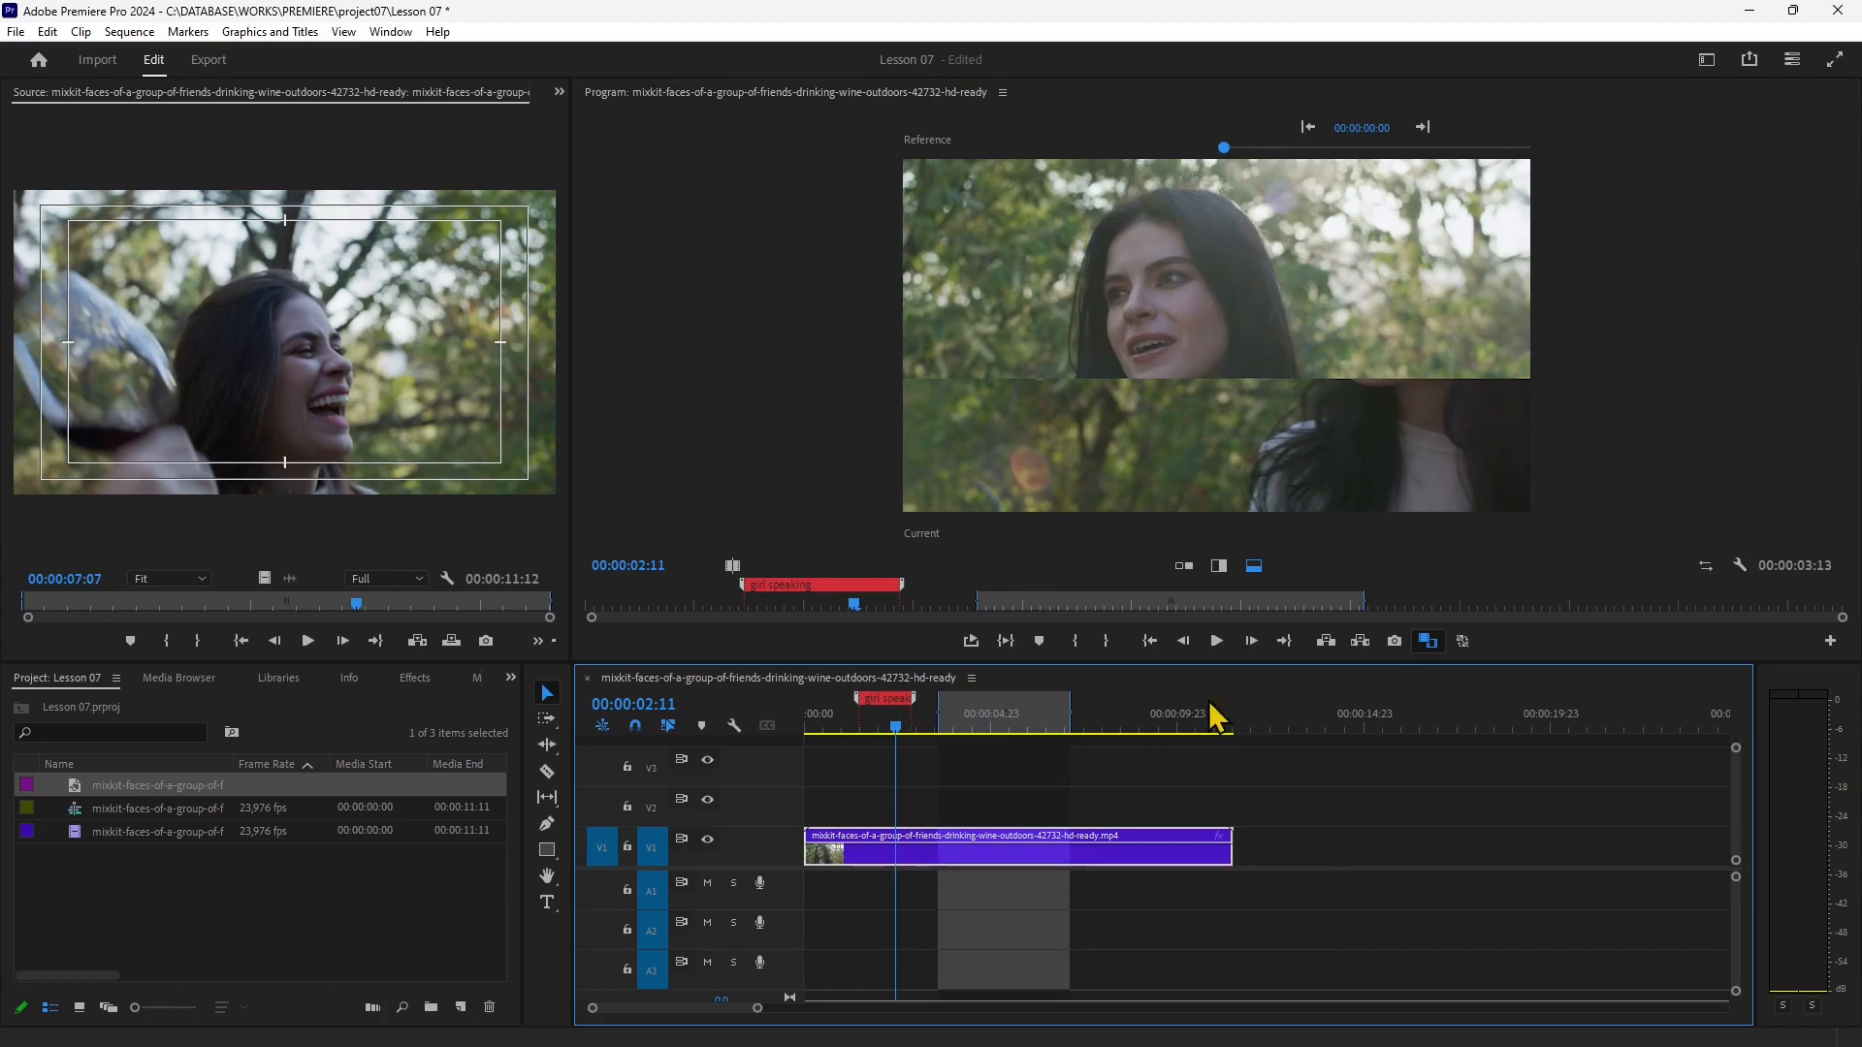
pyautogui.click(1358, 647)
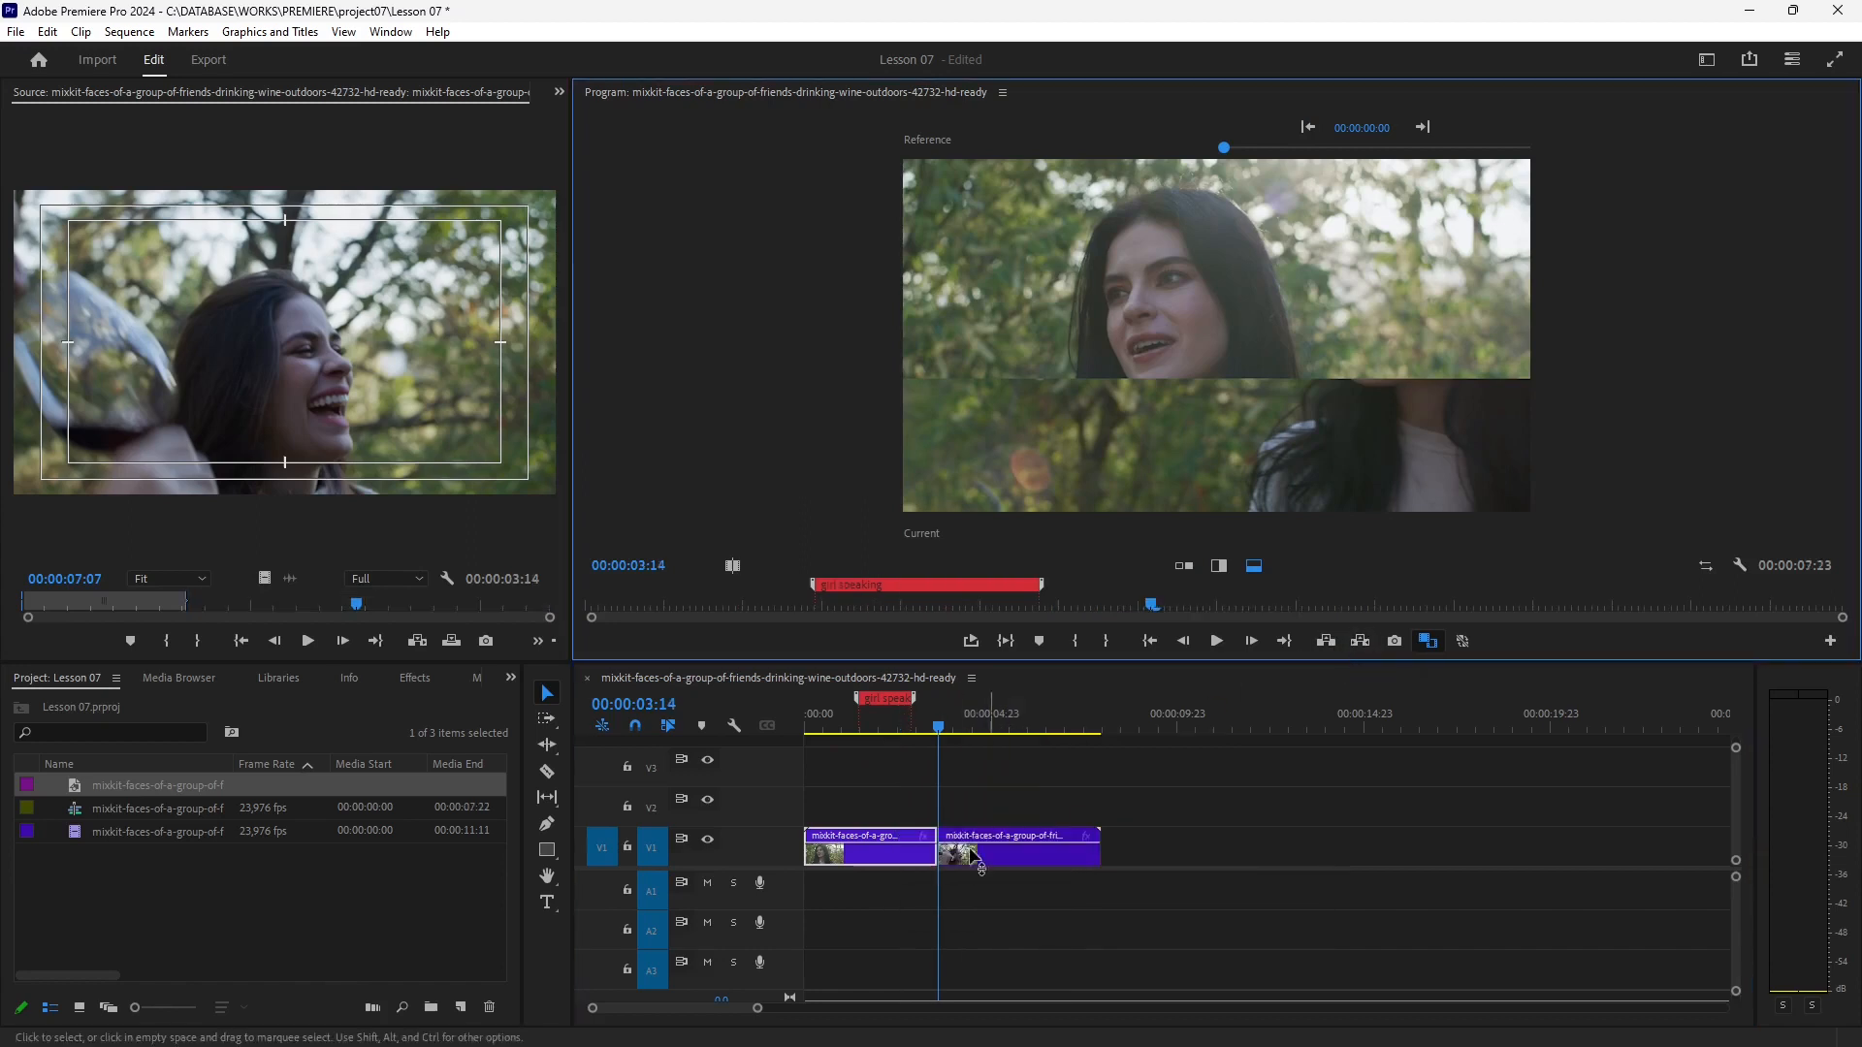
# Jump the reference frame across the edit points to 00:00:07:22, move the playhead to 00:00:05:20, and exit Comparison View.
pyautogui.click(1423, 127)
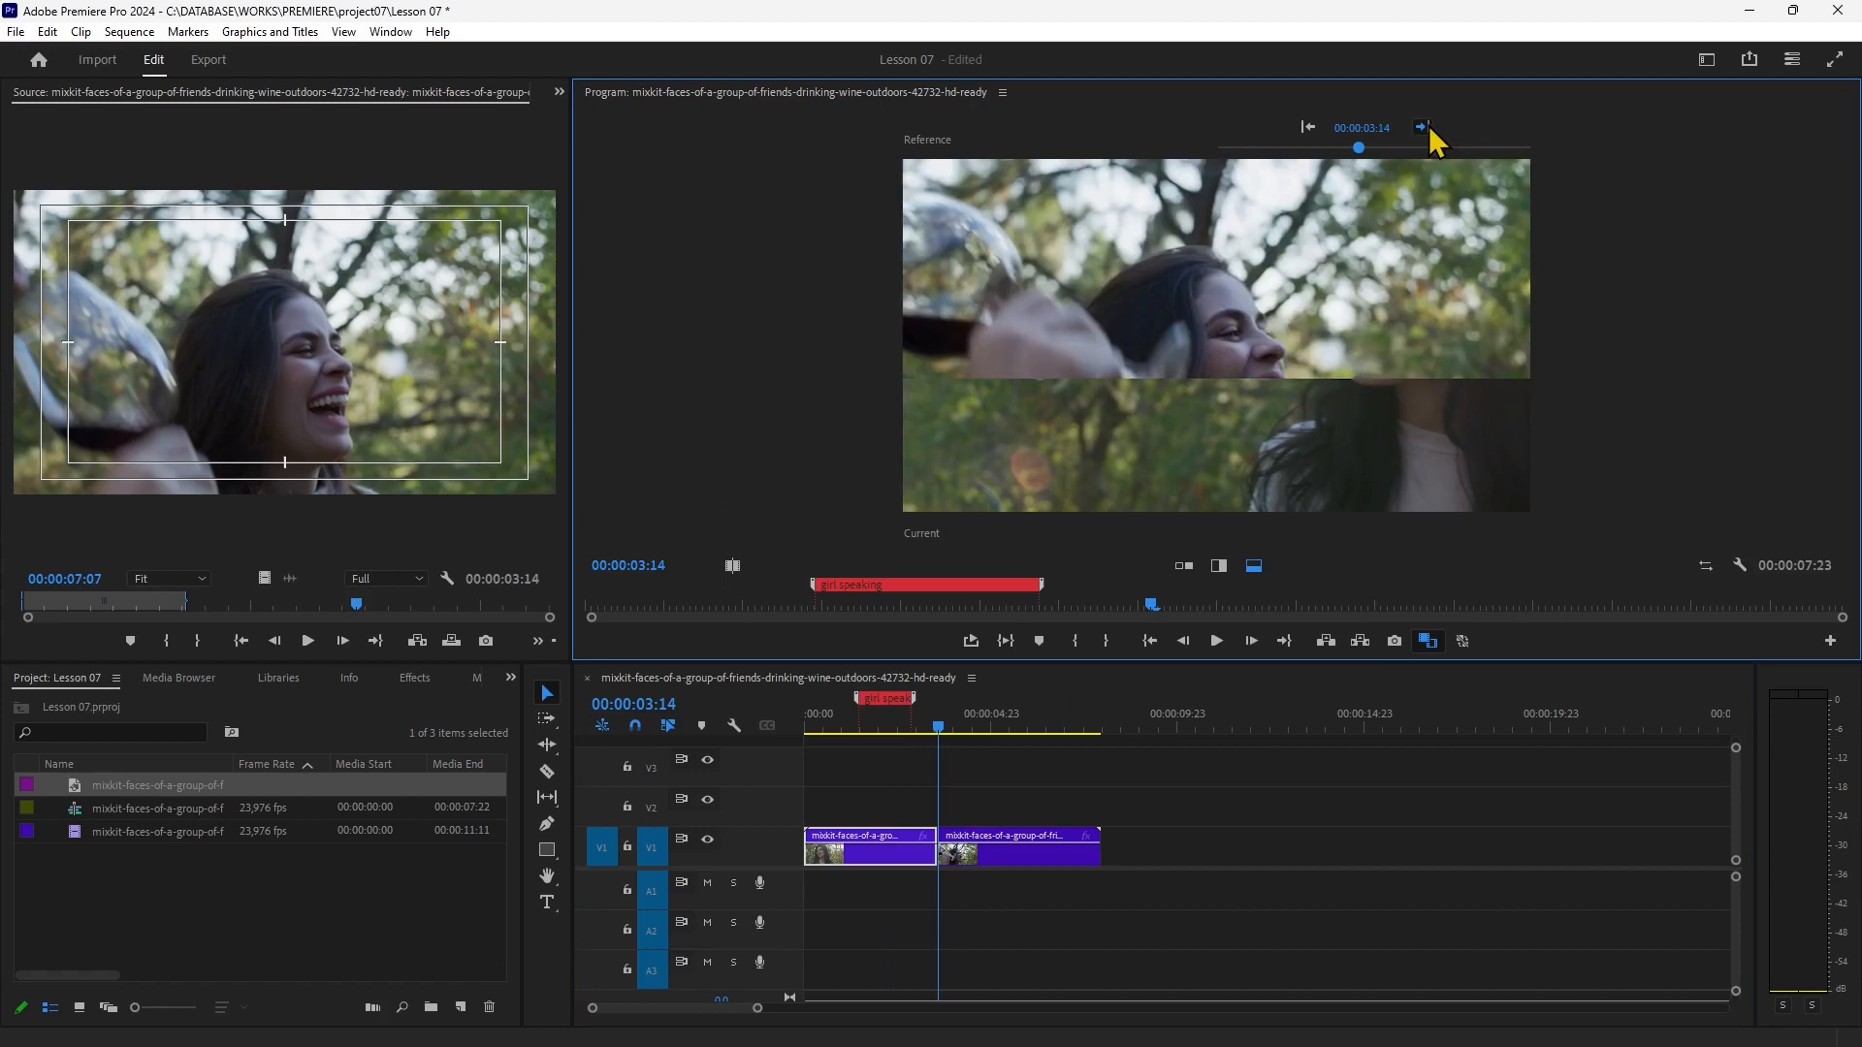
pyautogui.click(1308, 127)
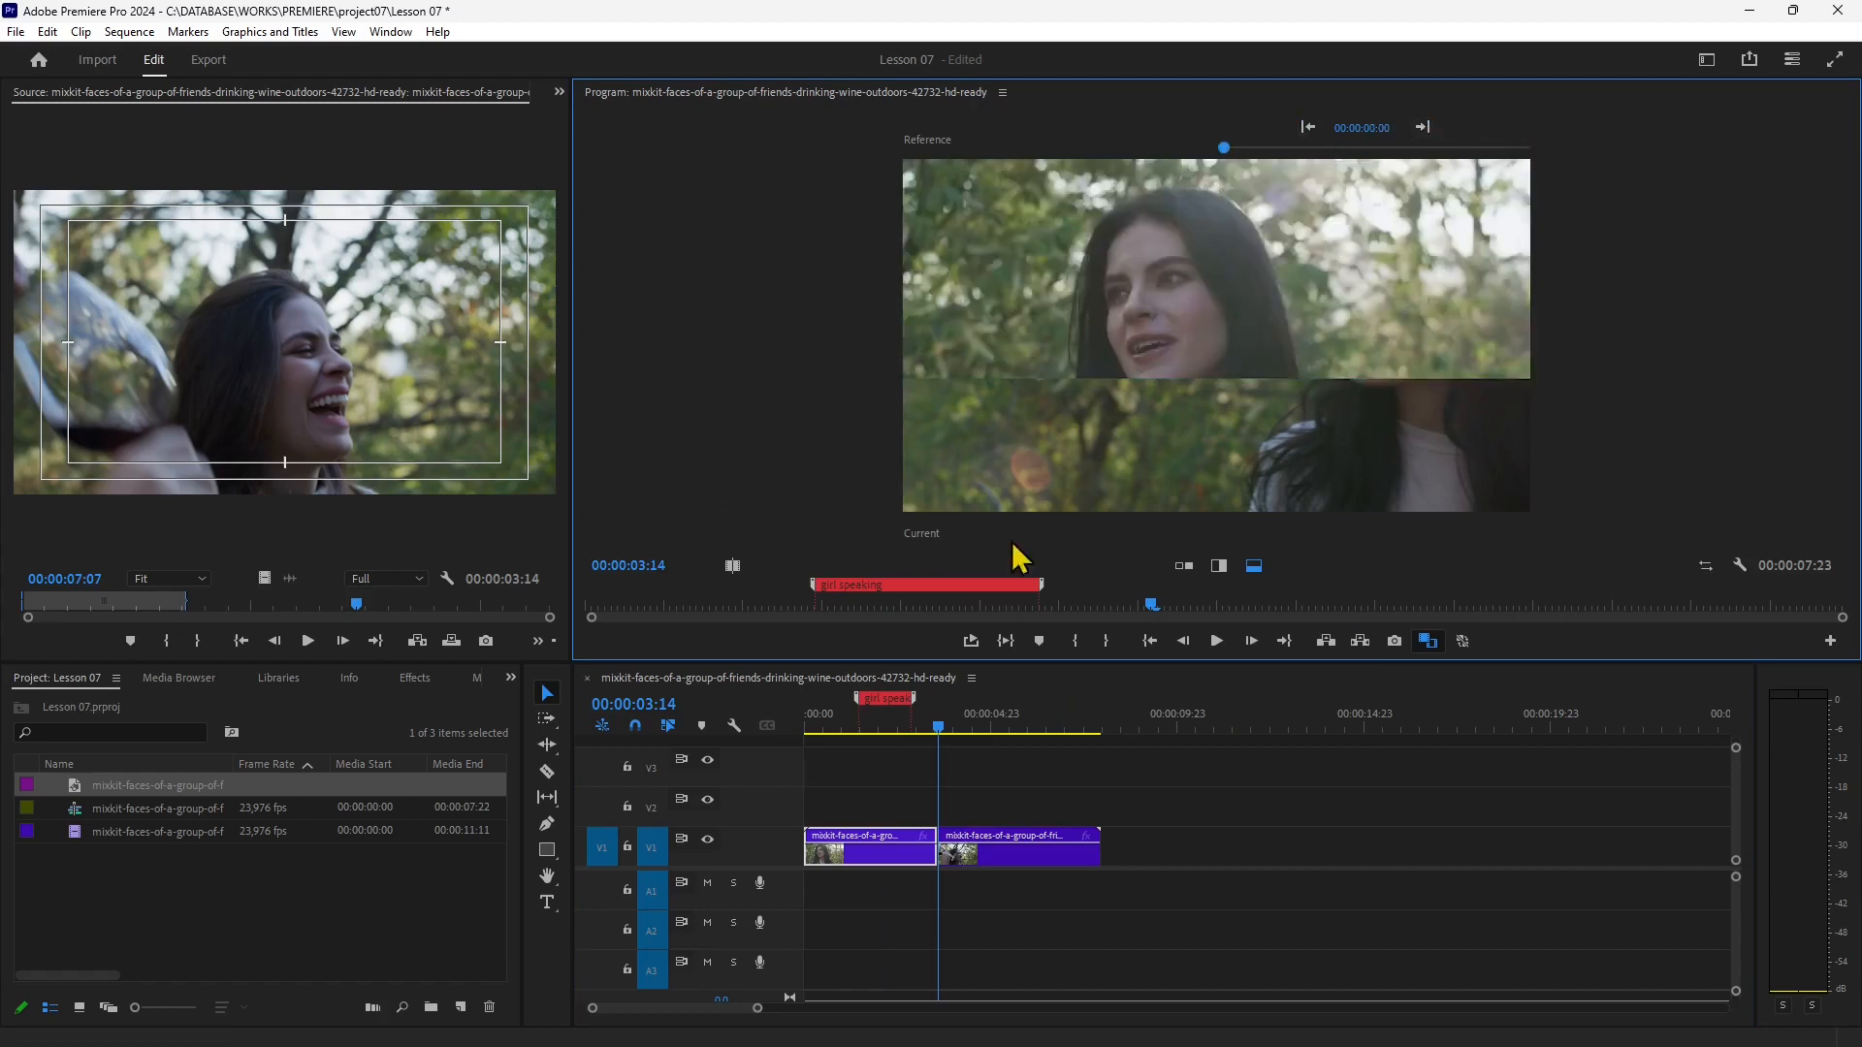
pyautogui.click(1421, 146)
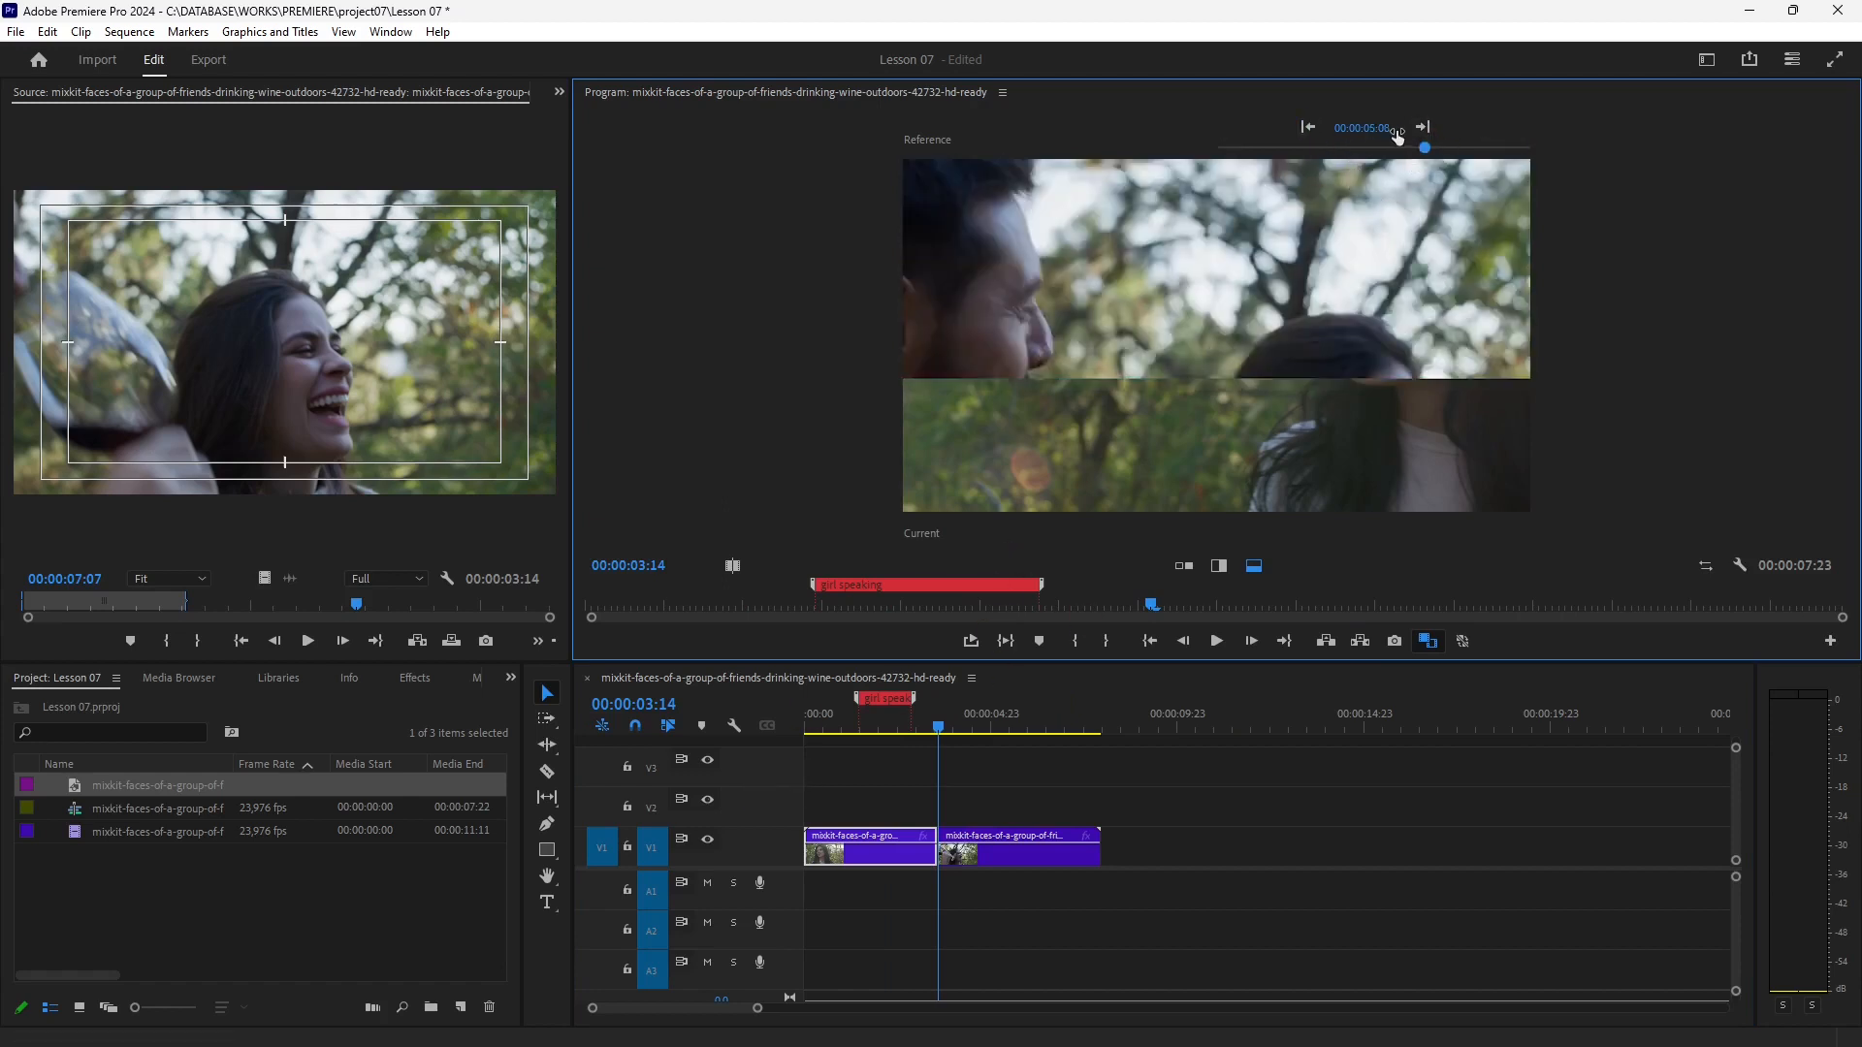
pyautogui.click(1422, 127)
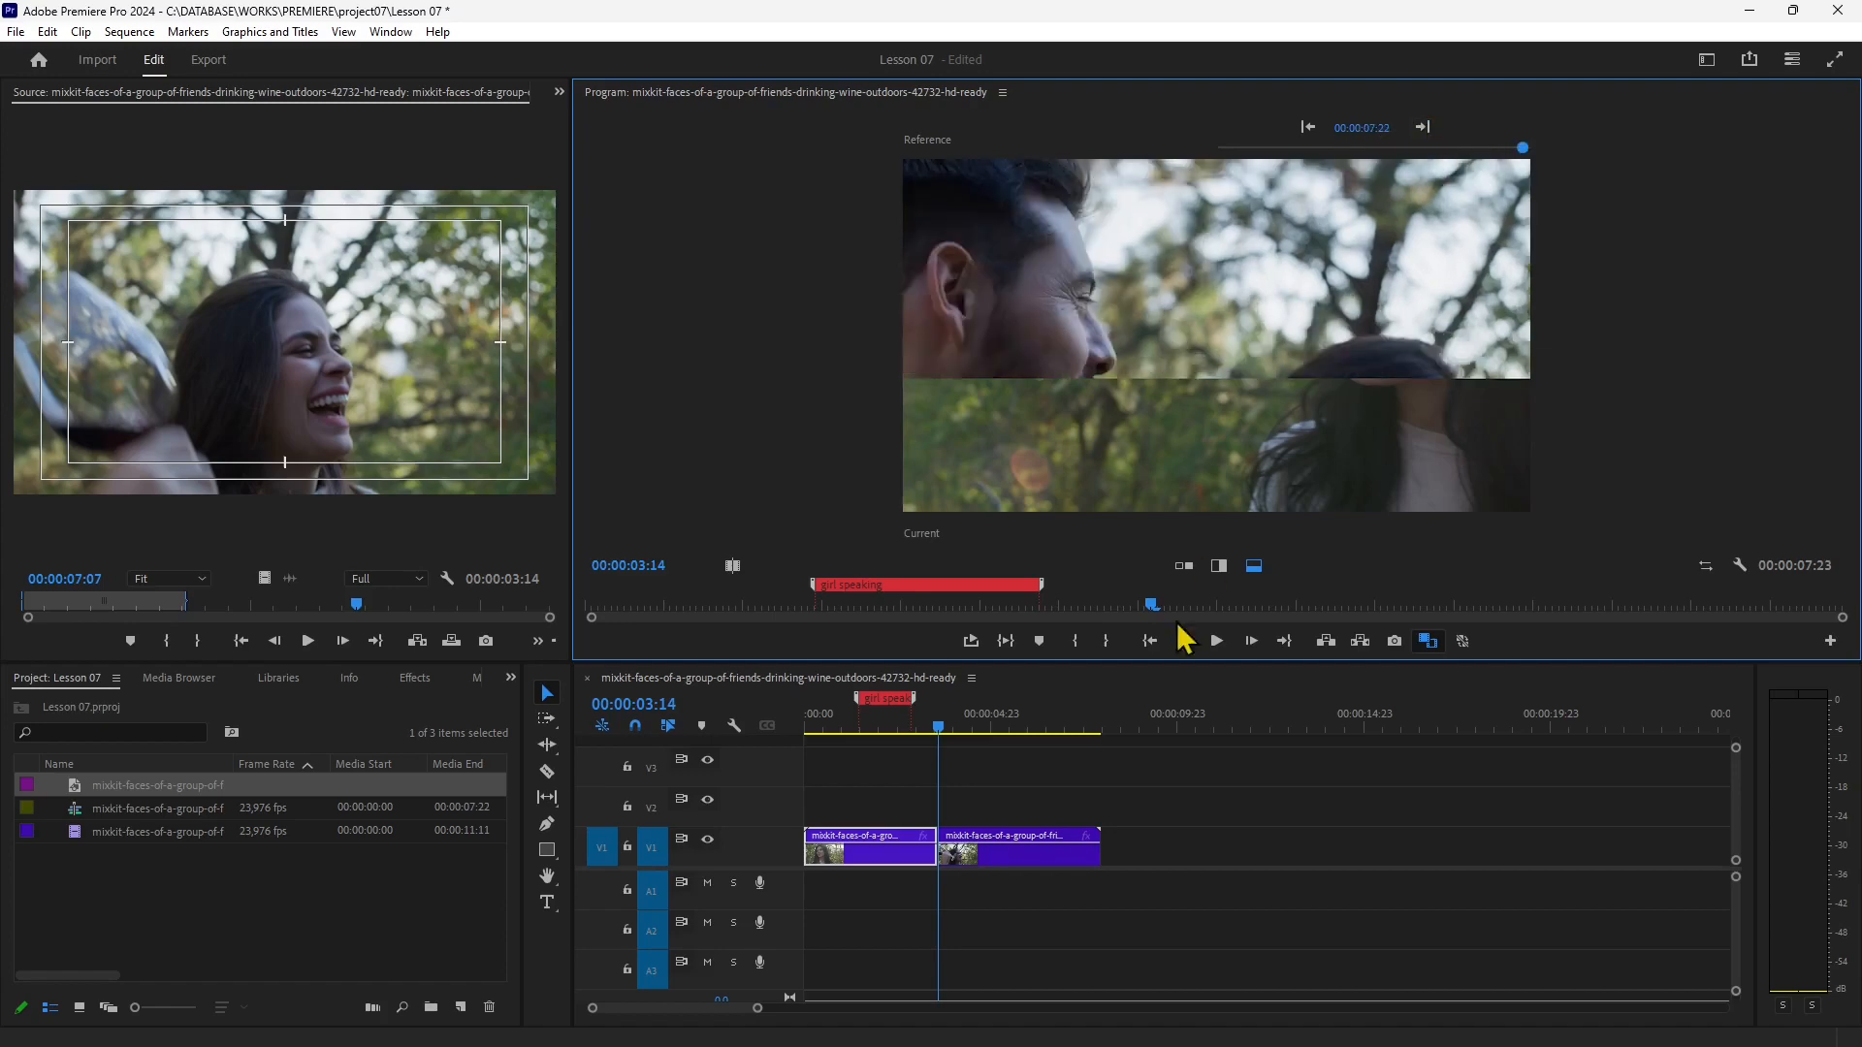
pyautogui.moveTo(931, 725); pyautogui.dragTo(1021, 788)
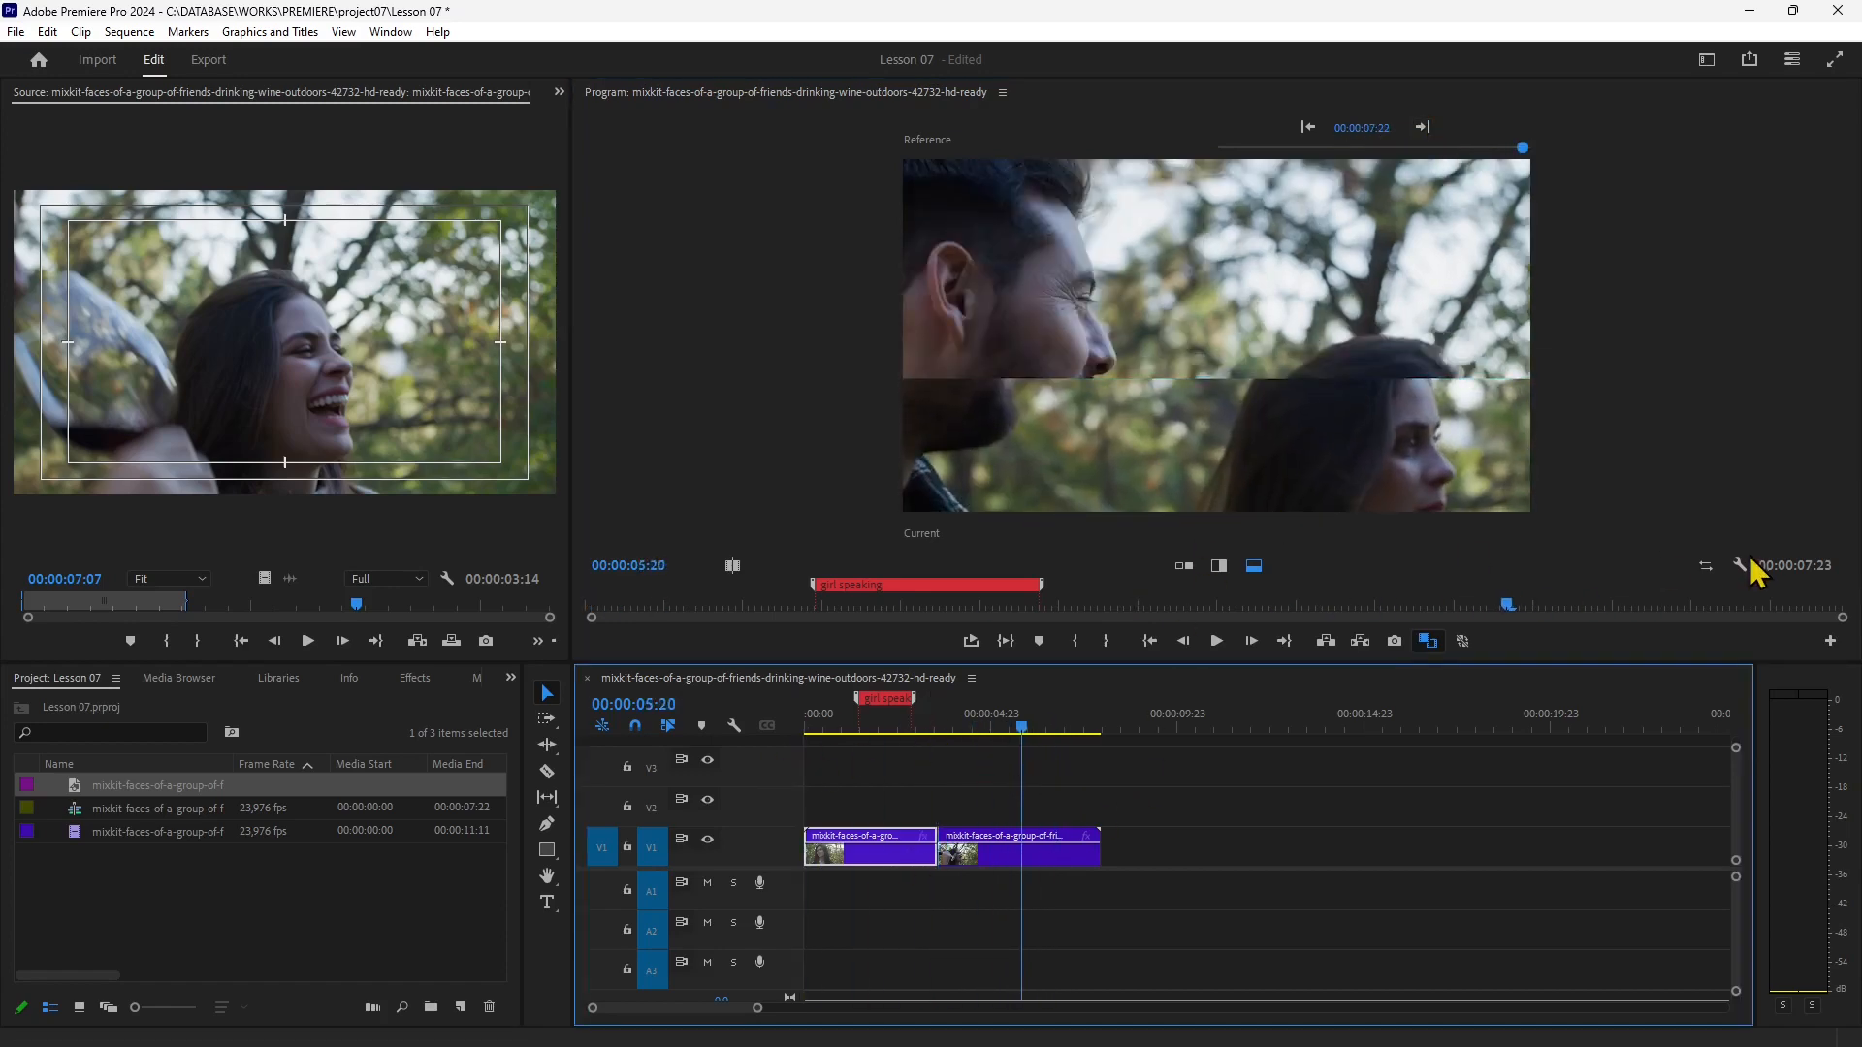
pyautogui.click(1427, 641)
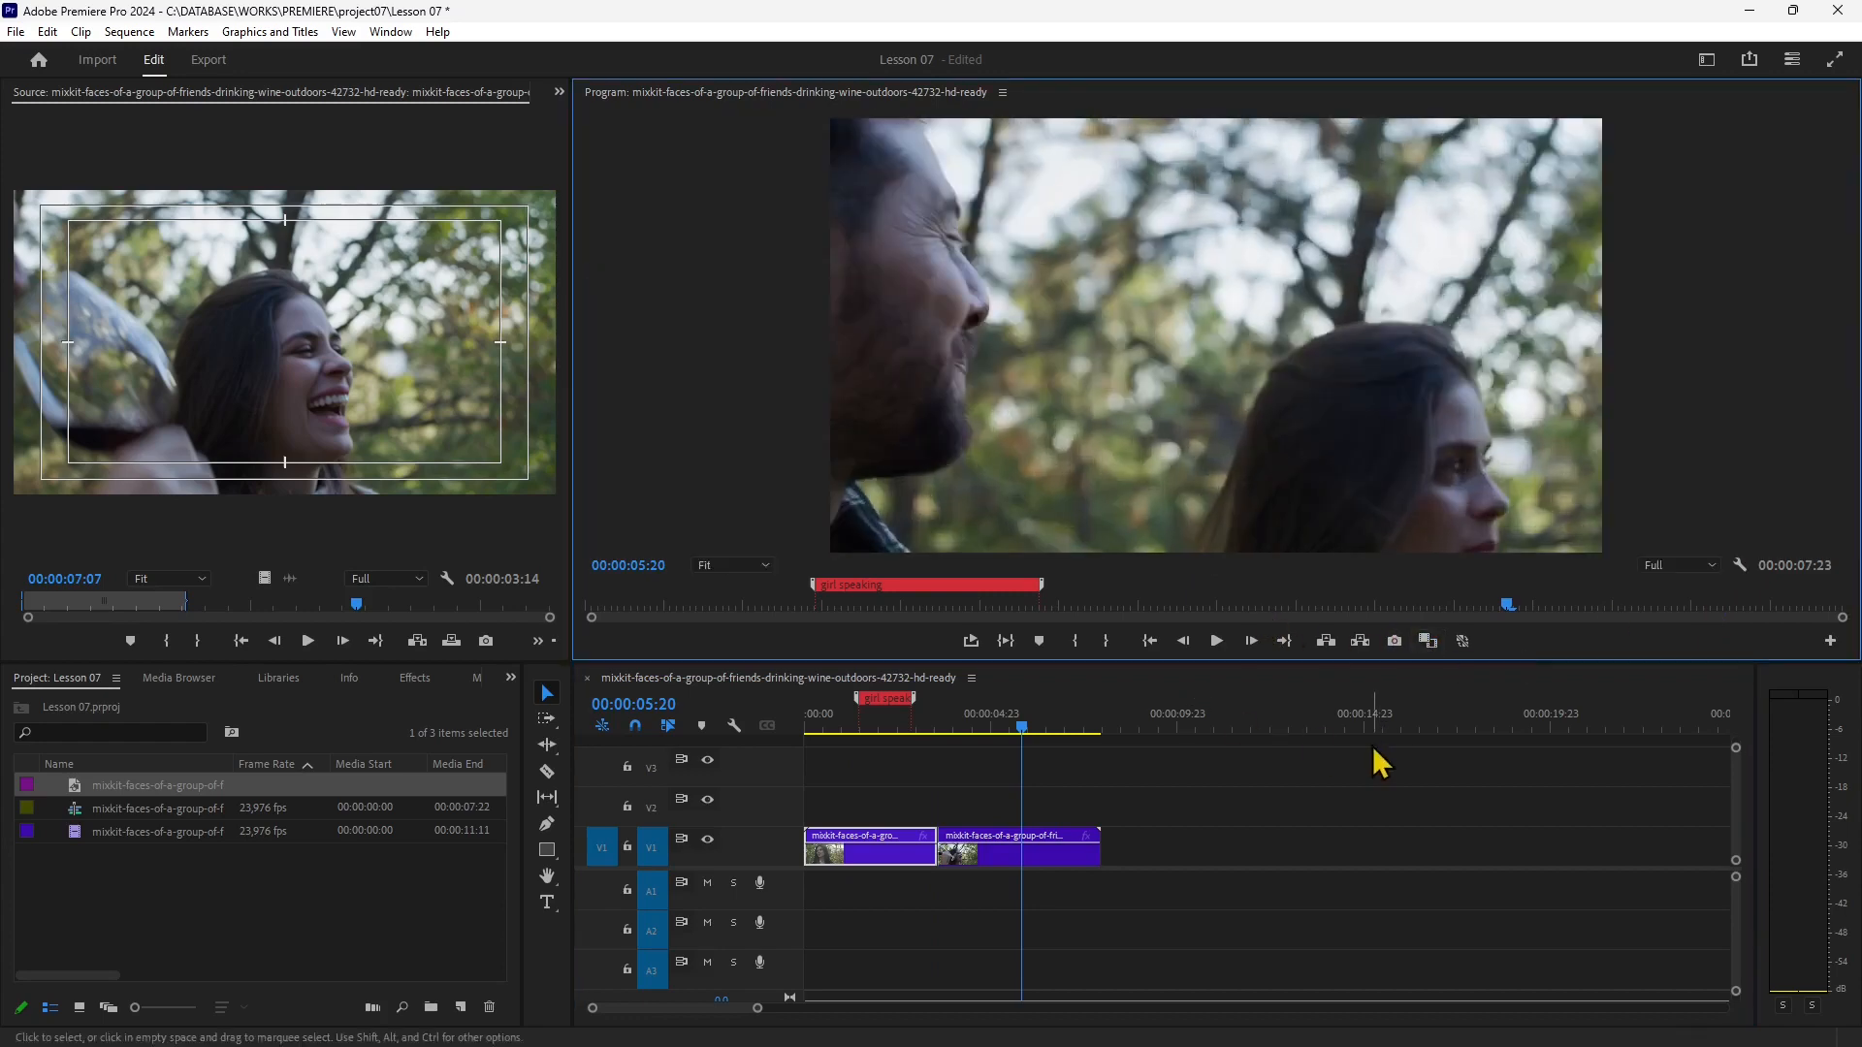
# Add Go to Next Edit Point, Go to Previous Edit Point, a spacer and Play Around to the Program monitor's transport controls.
pyautogui.click(1829, 642)
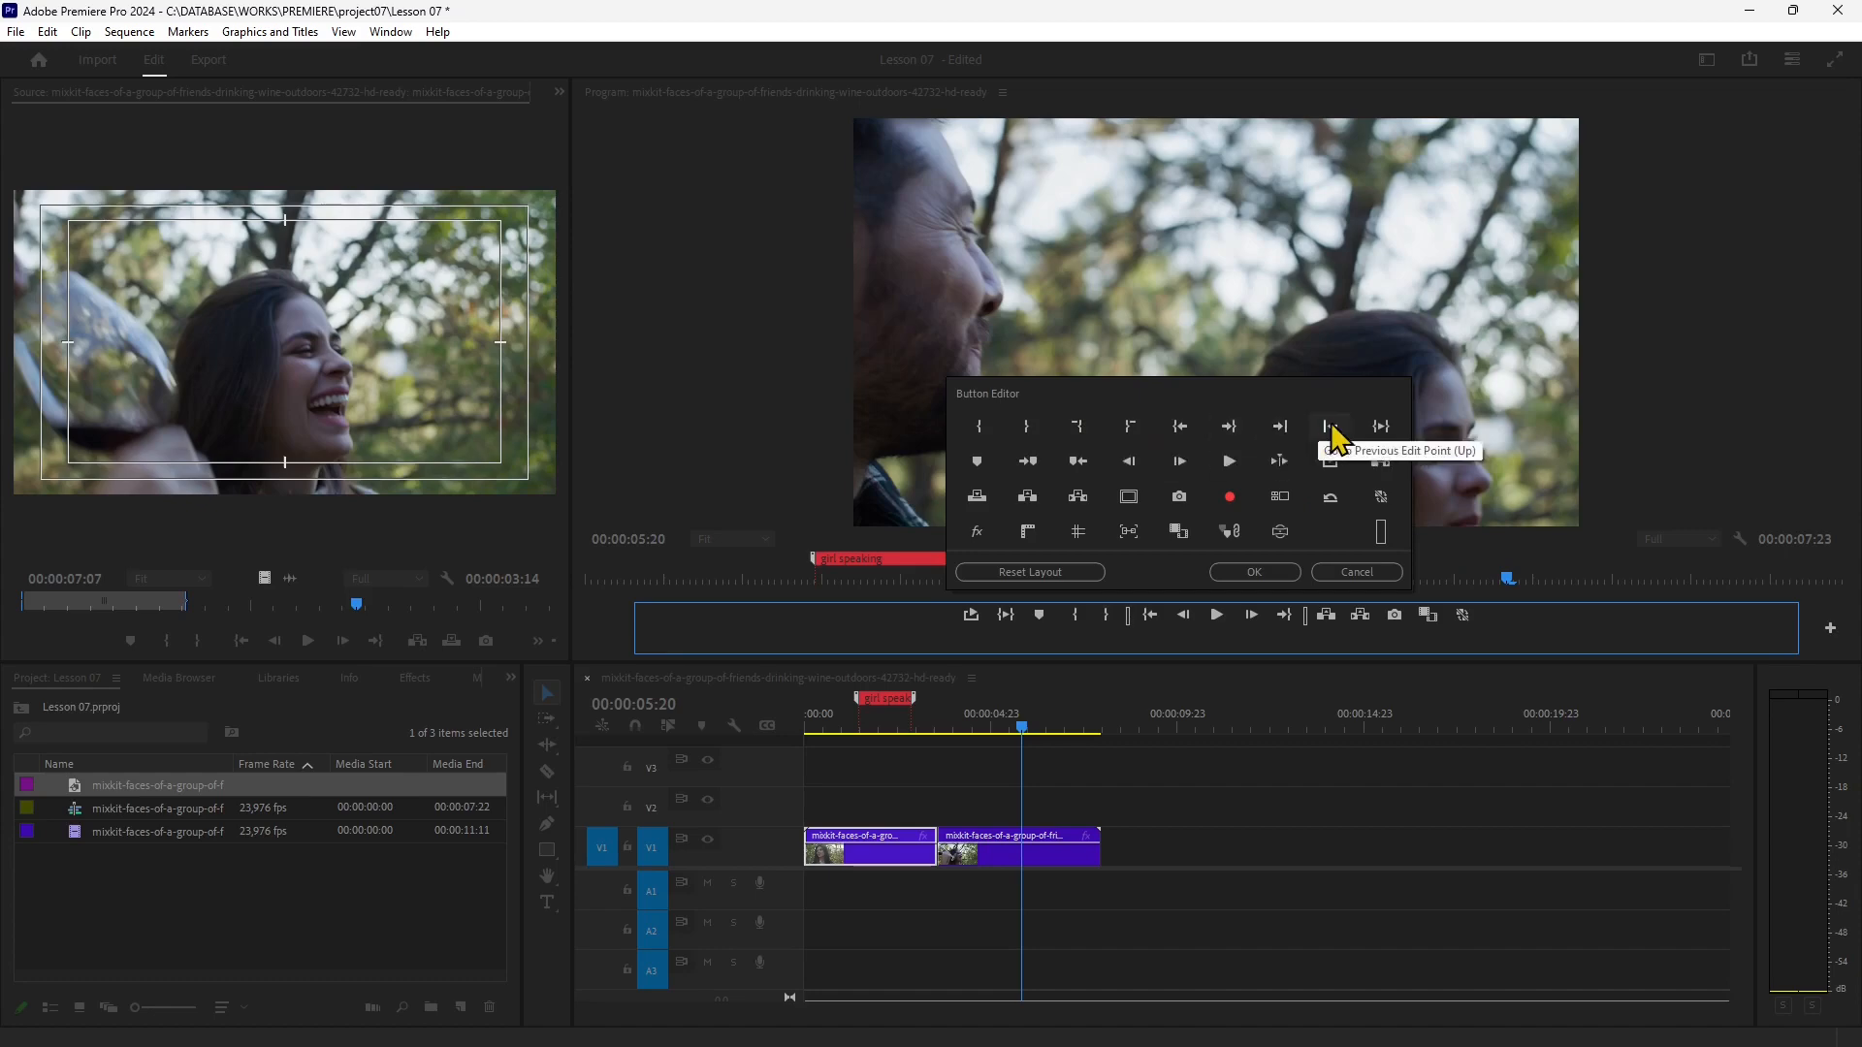
pyautogui.moveTo(1278, 428); pyautogui.dragTo(937, 617)
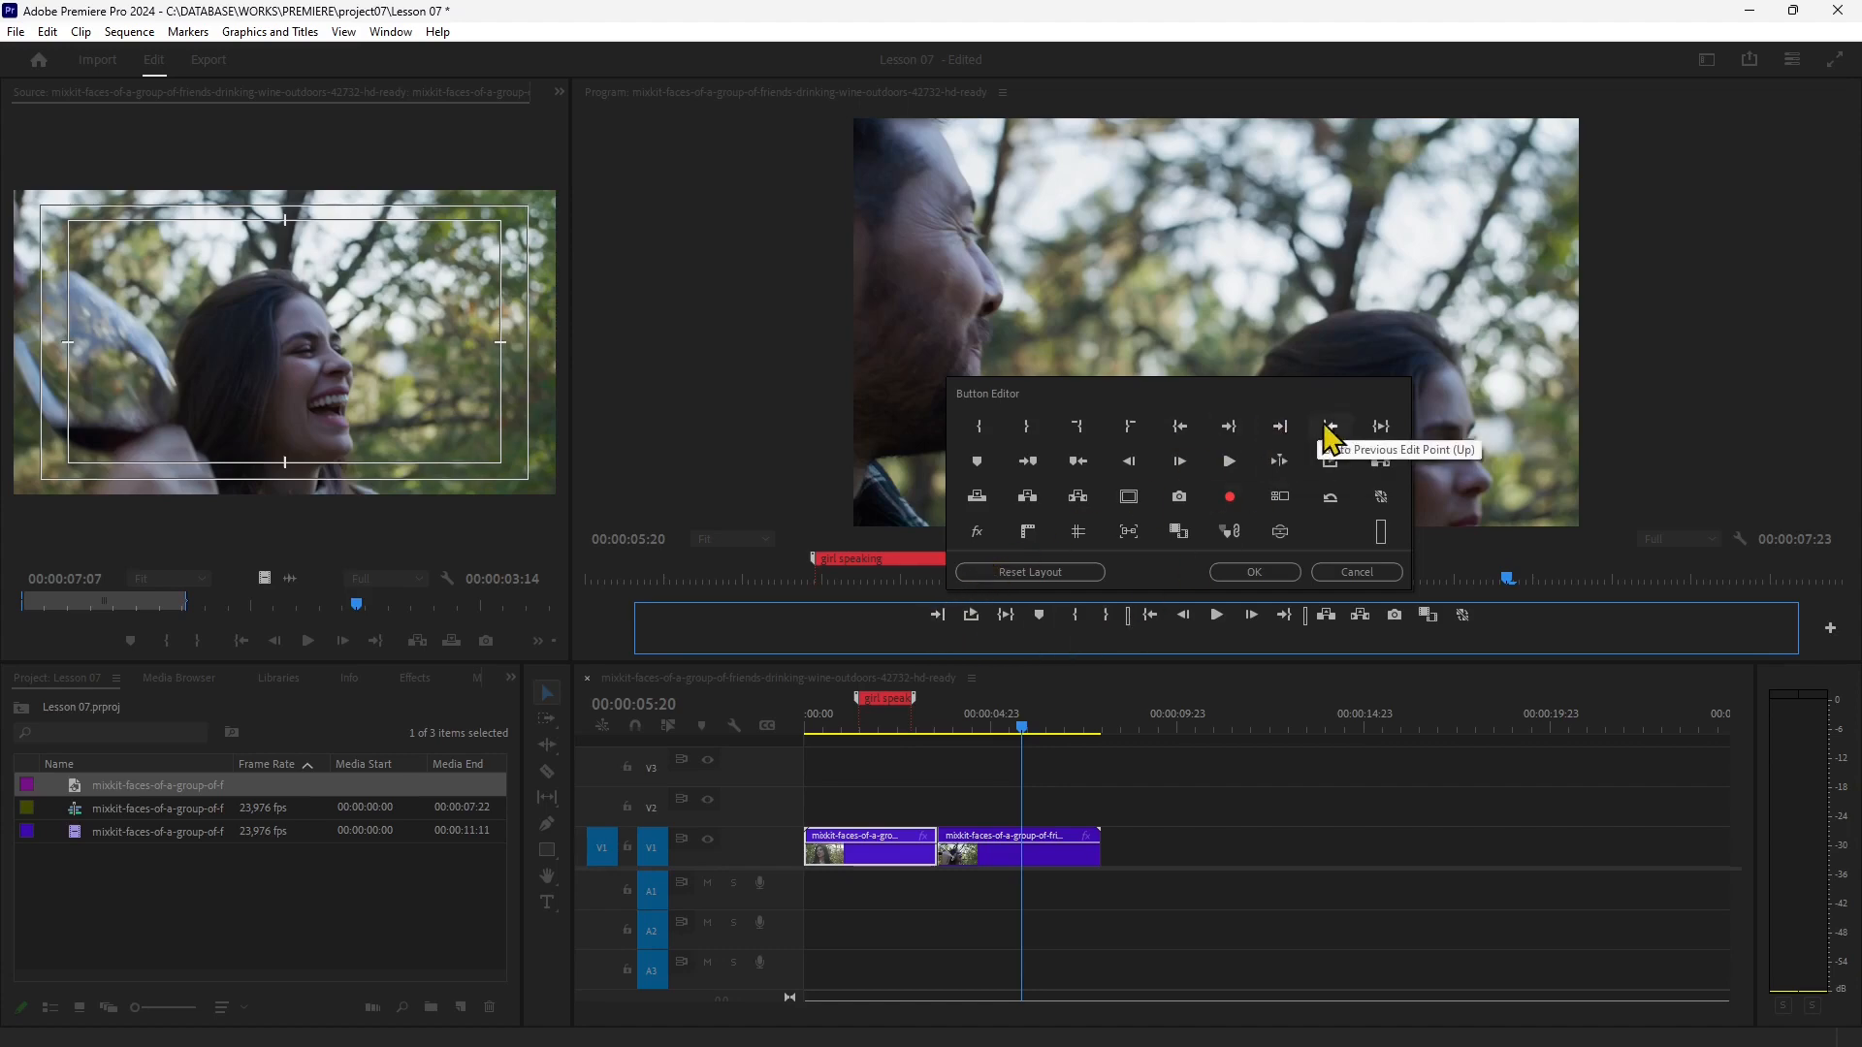
pyautogui.moveTo(1330, 429); pyautogui.dragTo(906, 618)
pyautogui.moveTo(1381, 532); pyautogui.dragTo(949, 622)
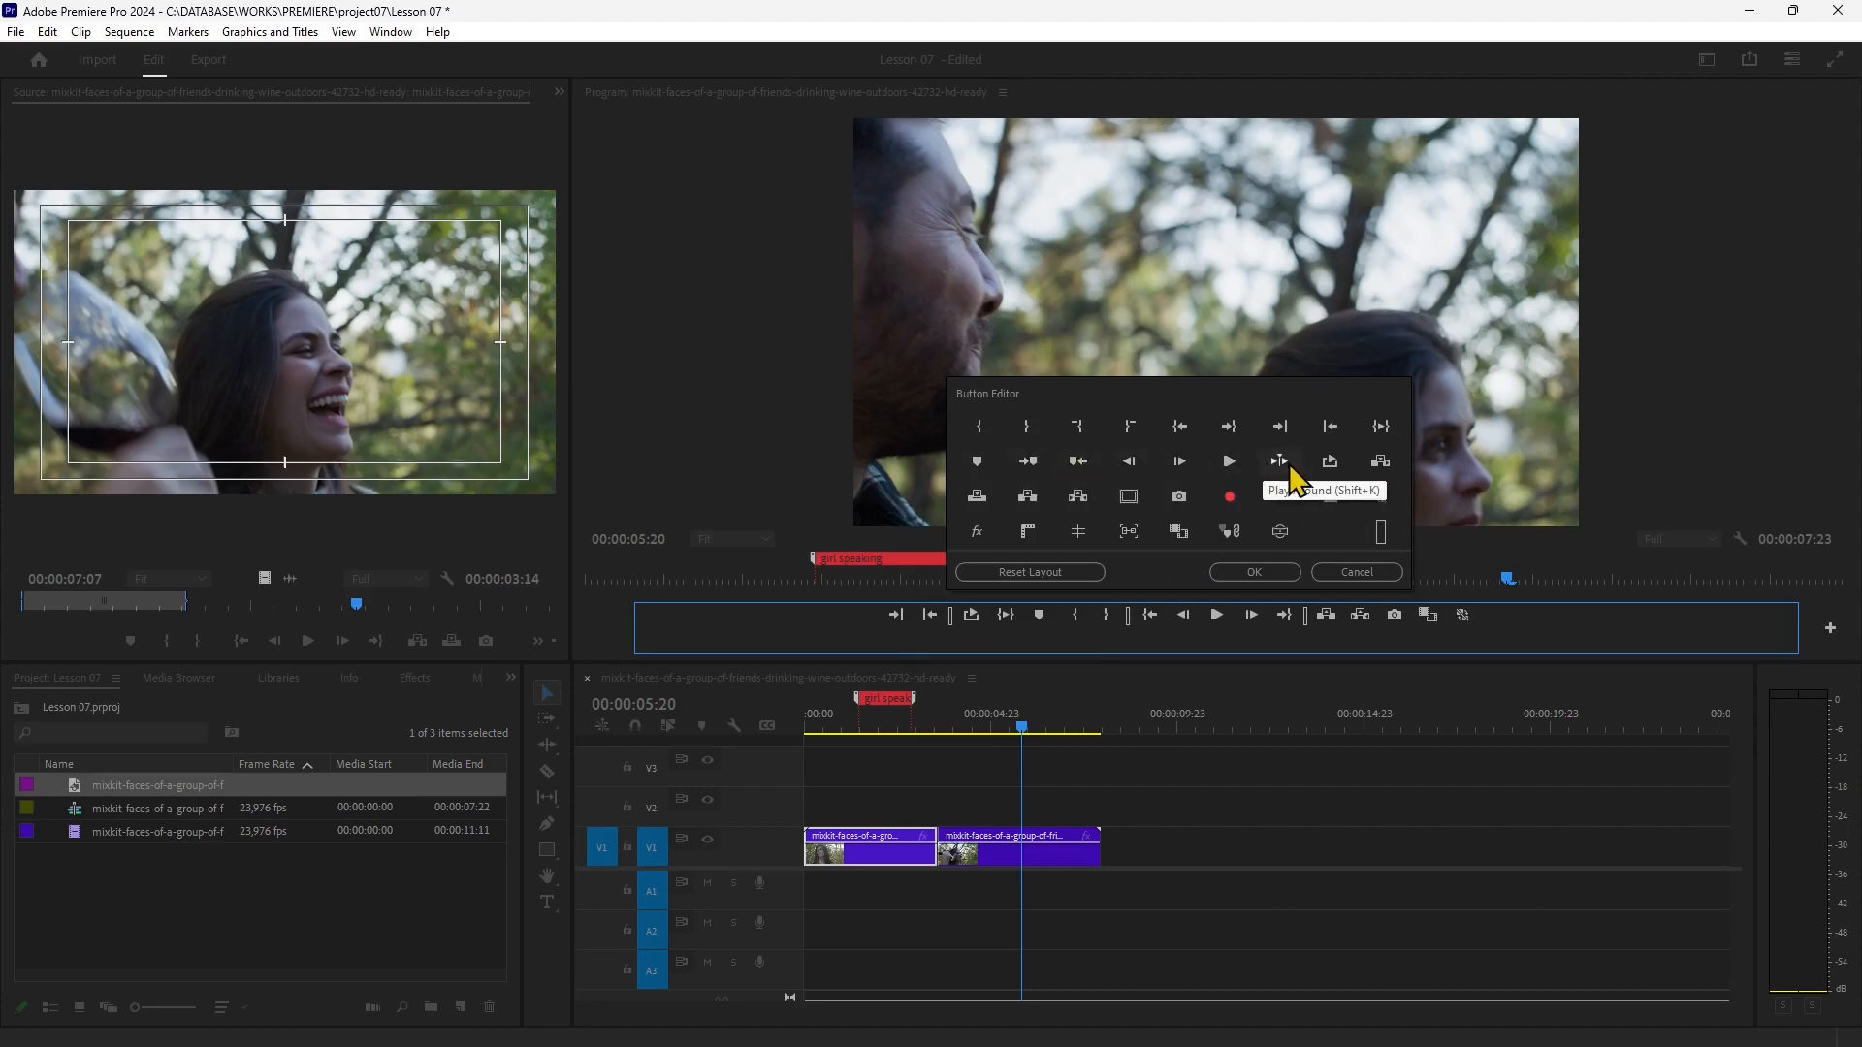
pyautogui.moveTo(1280, 456)
pyautogui.mouseDown()
pyautogui.moveTo(1142, 507)
pyautogui.moveTo(1036, 621)
pyautogui.mouseUp()
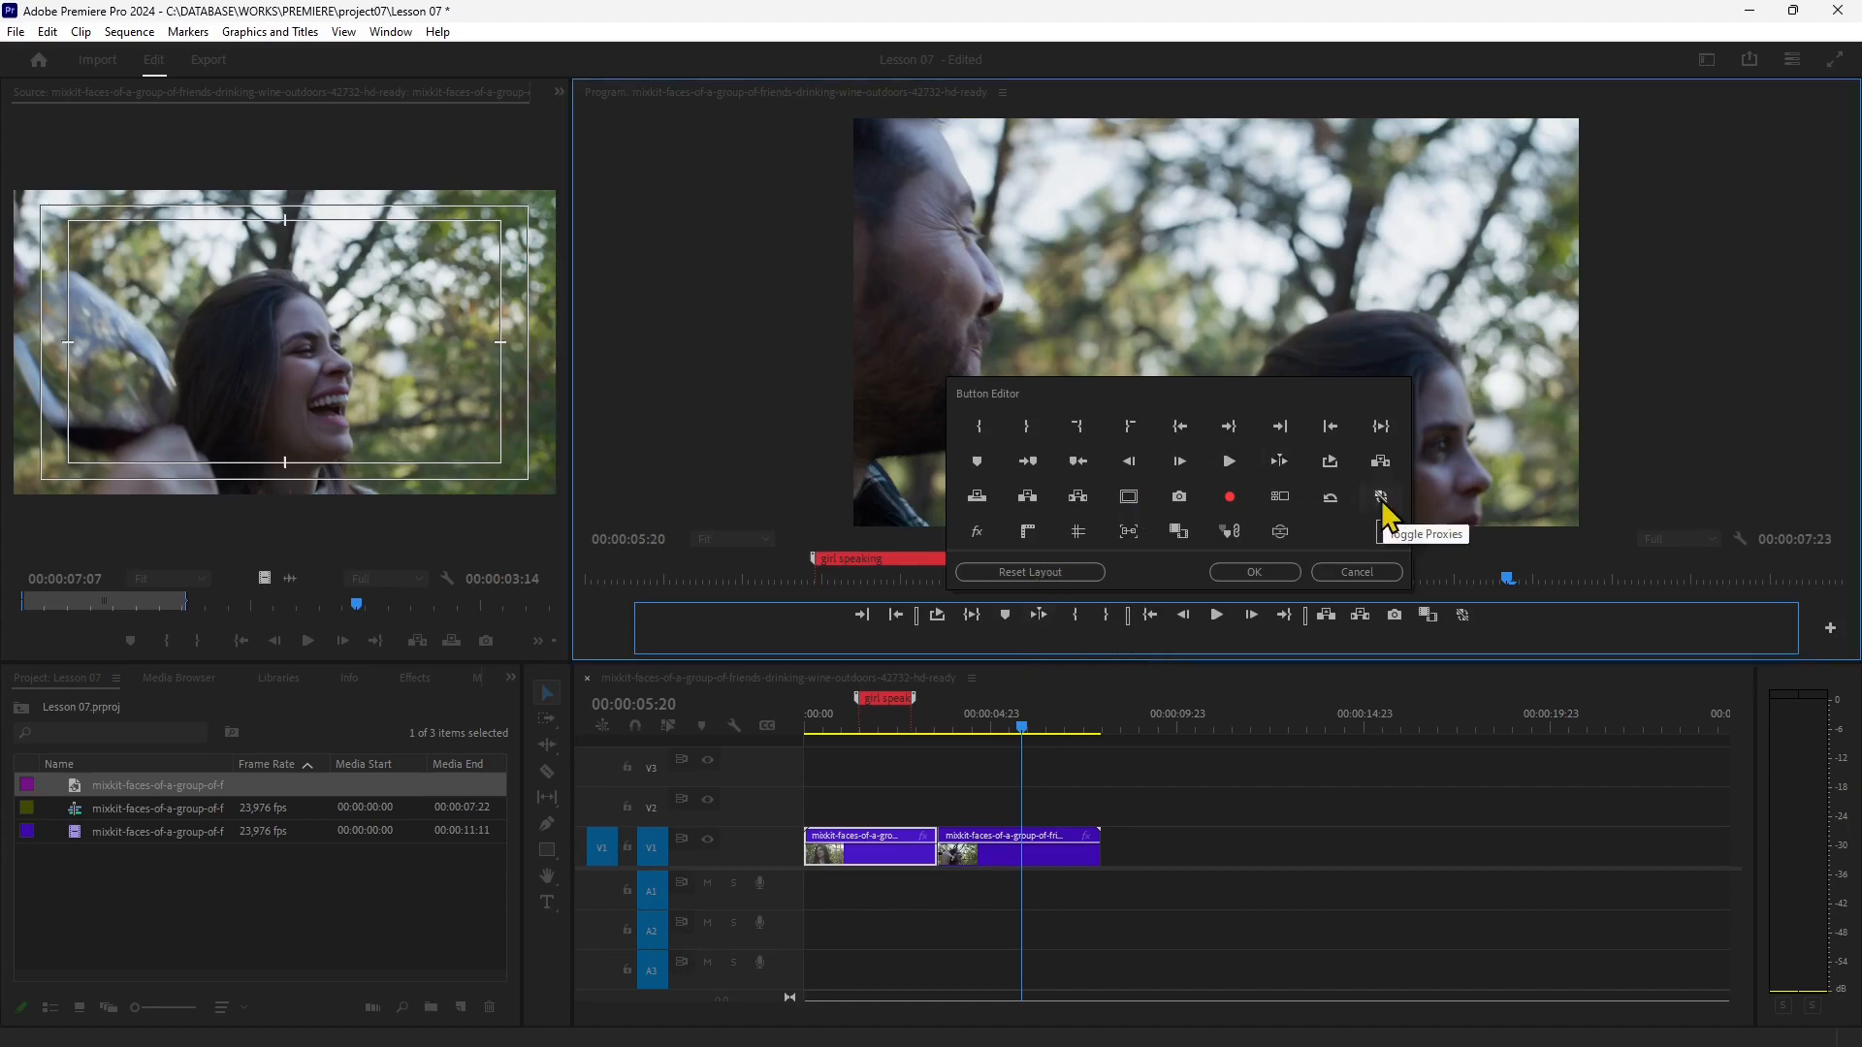
pyautogui.click(1254, 573)
# Use Play Around to preview the footage surrounding the playhead at 00:00:05:20.
pyautogui.click(1038, 641)
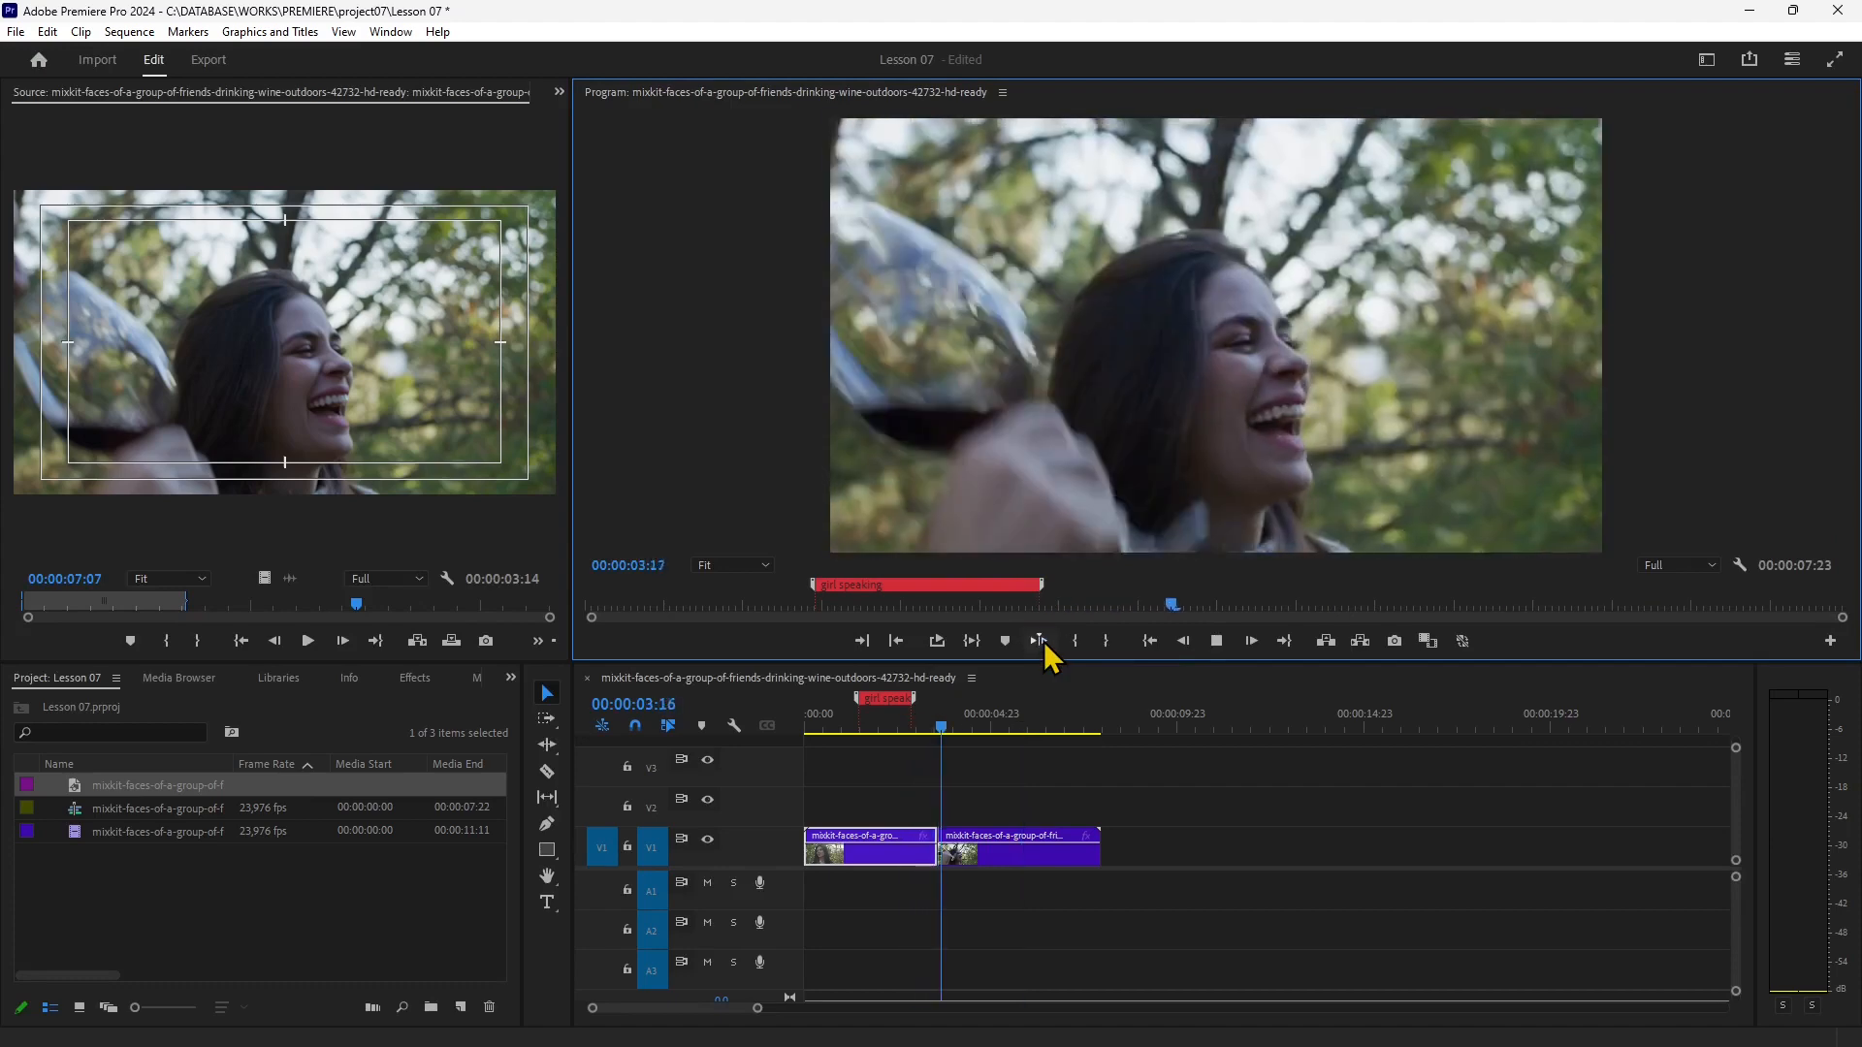
pyautogui.click(1044, 642)
pyautogui.click(1044, 642)
pyautogui.click(1044, 642)
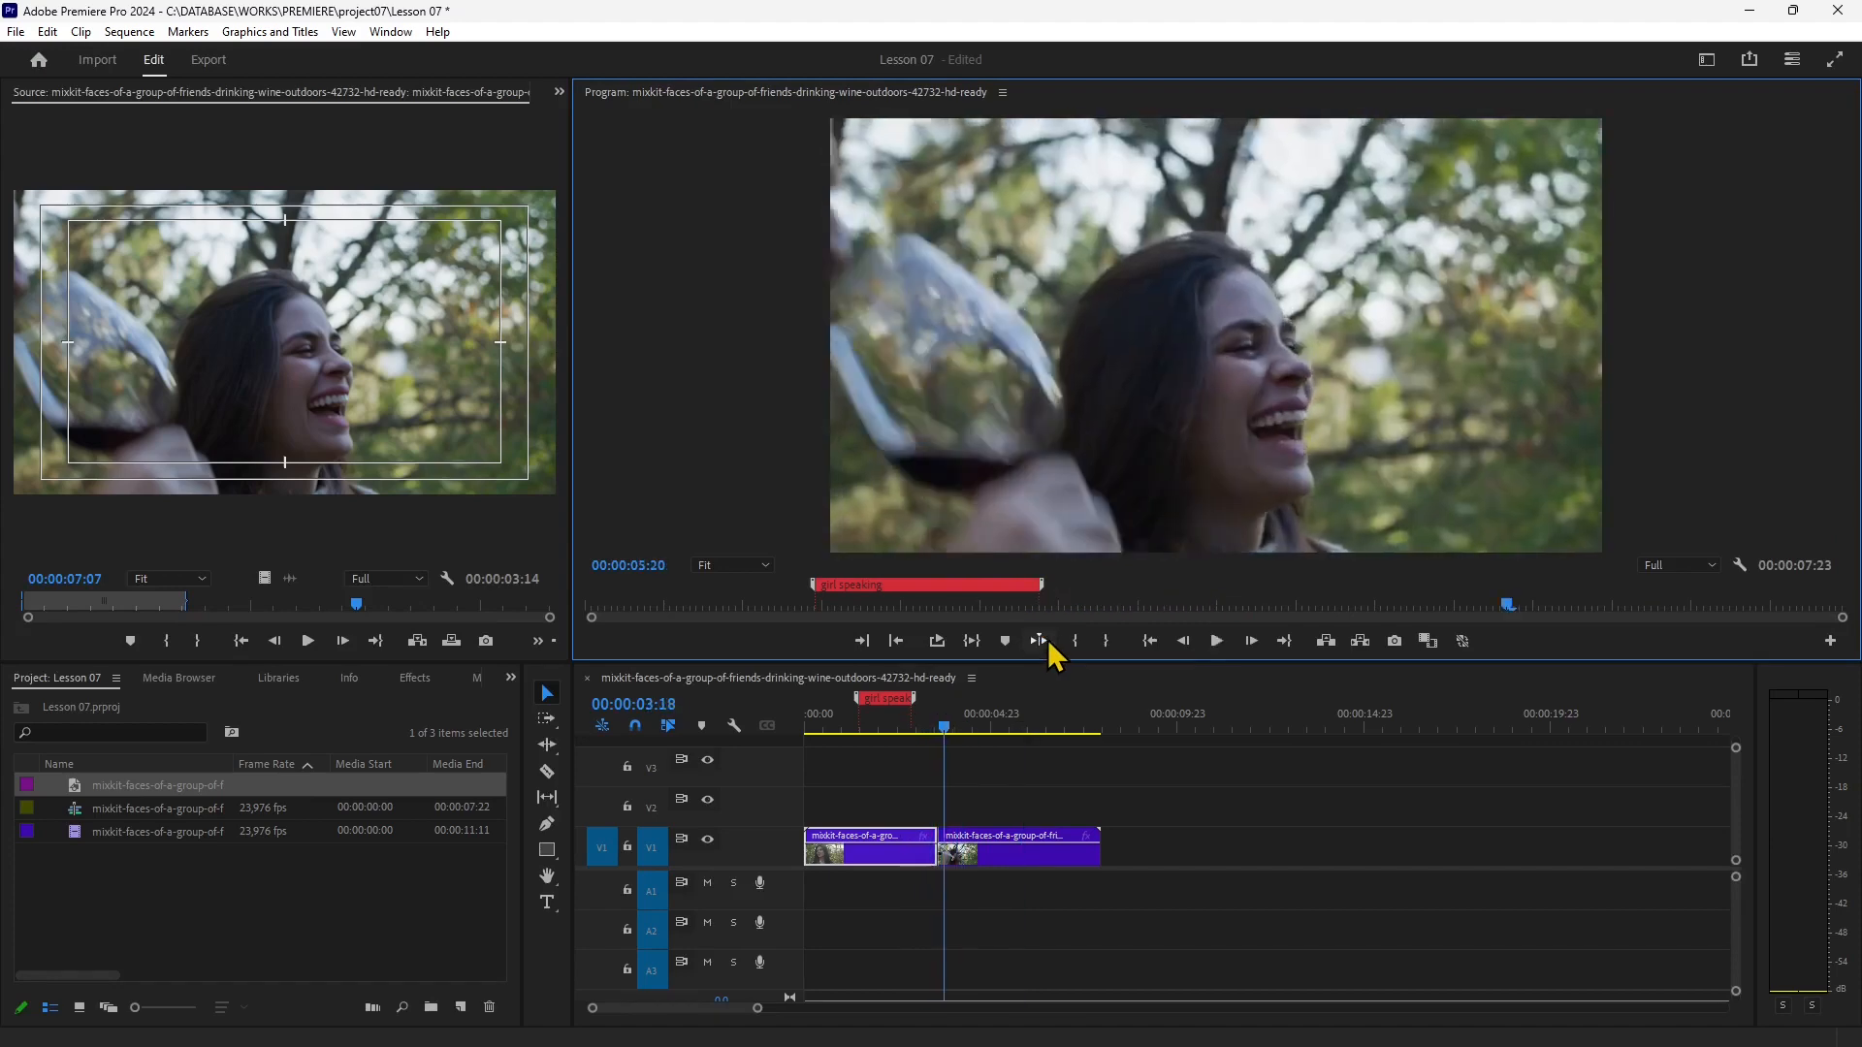
# Move the playhead to 00:00:02:05, play on to 00:00:03:07, and play around that frame.
pyautogui.moveTo(876, 729); pyautogui.dragTo(887, 728)
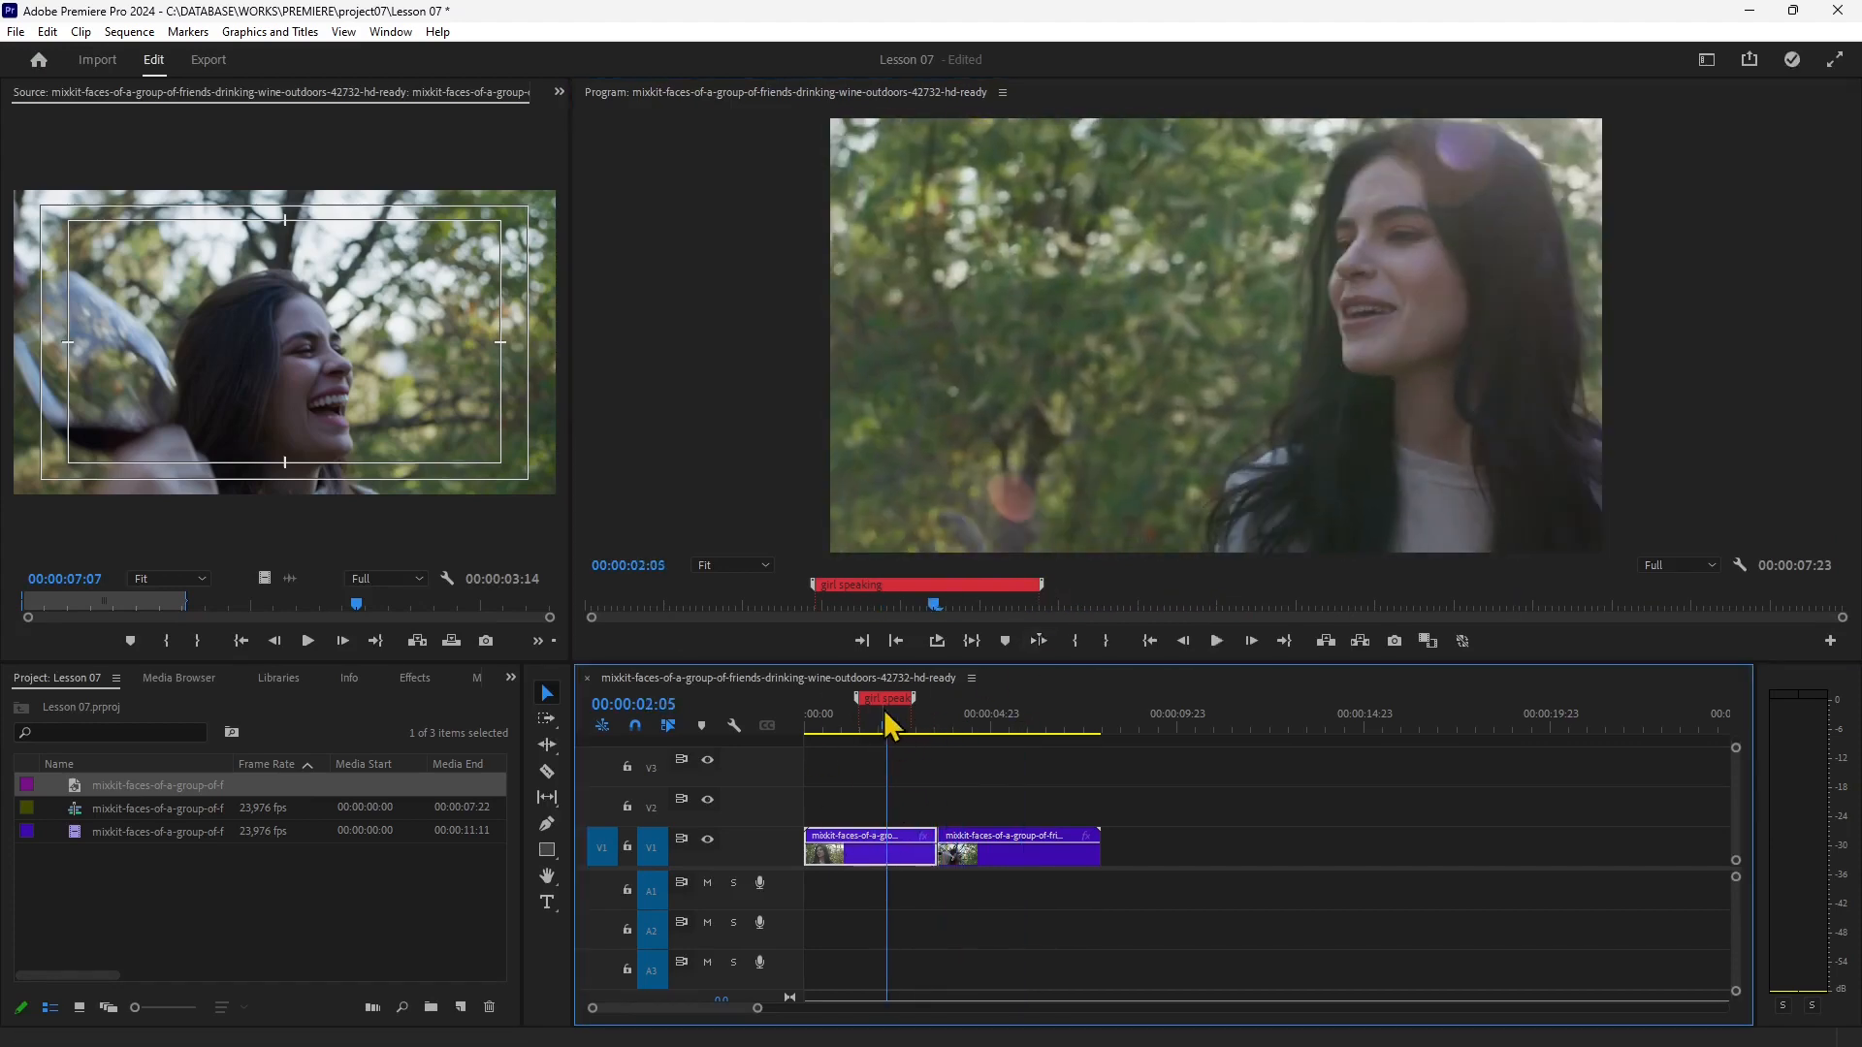
pyautogui.click(1216, 642)
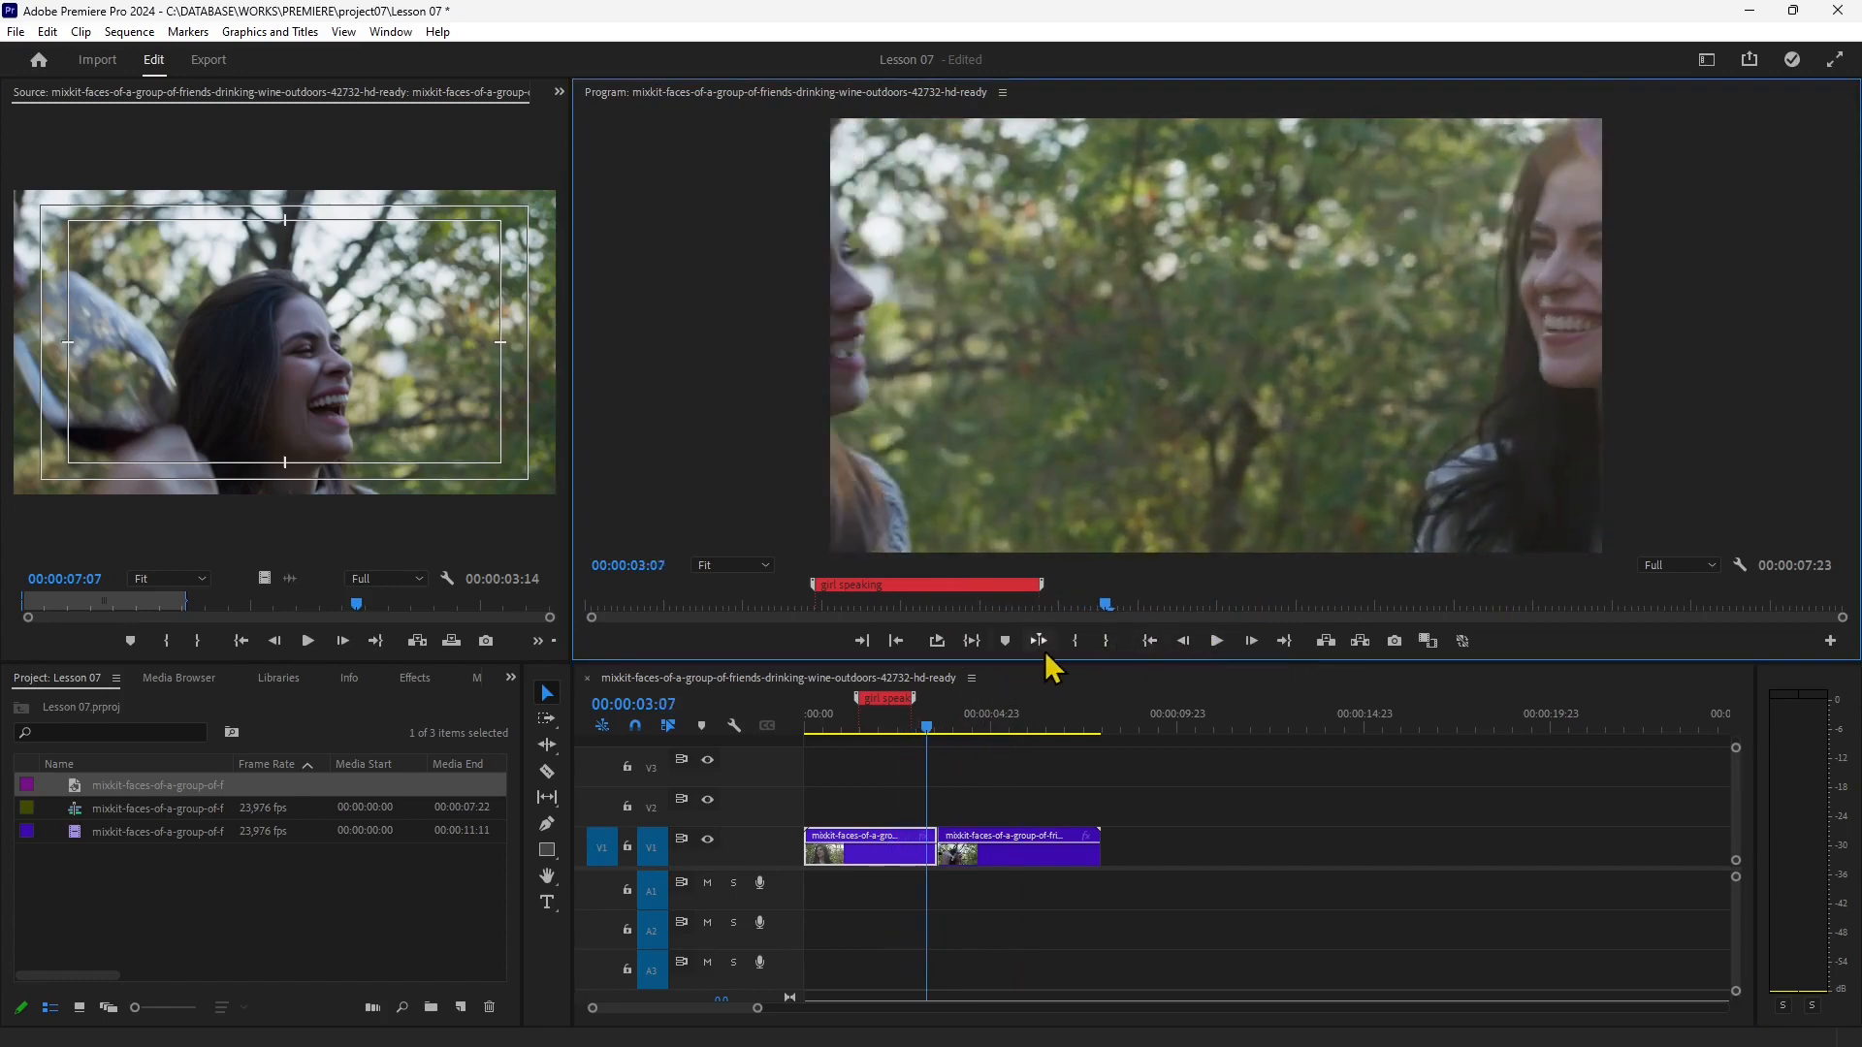
pyautogui.click(1038, 641)
# Examine the preroll and postroll durations in the Playback preferences and close them without changes.
pyautogui.click(48, 34)
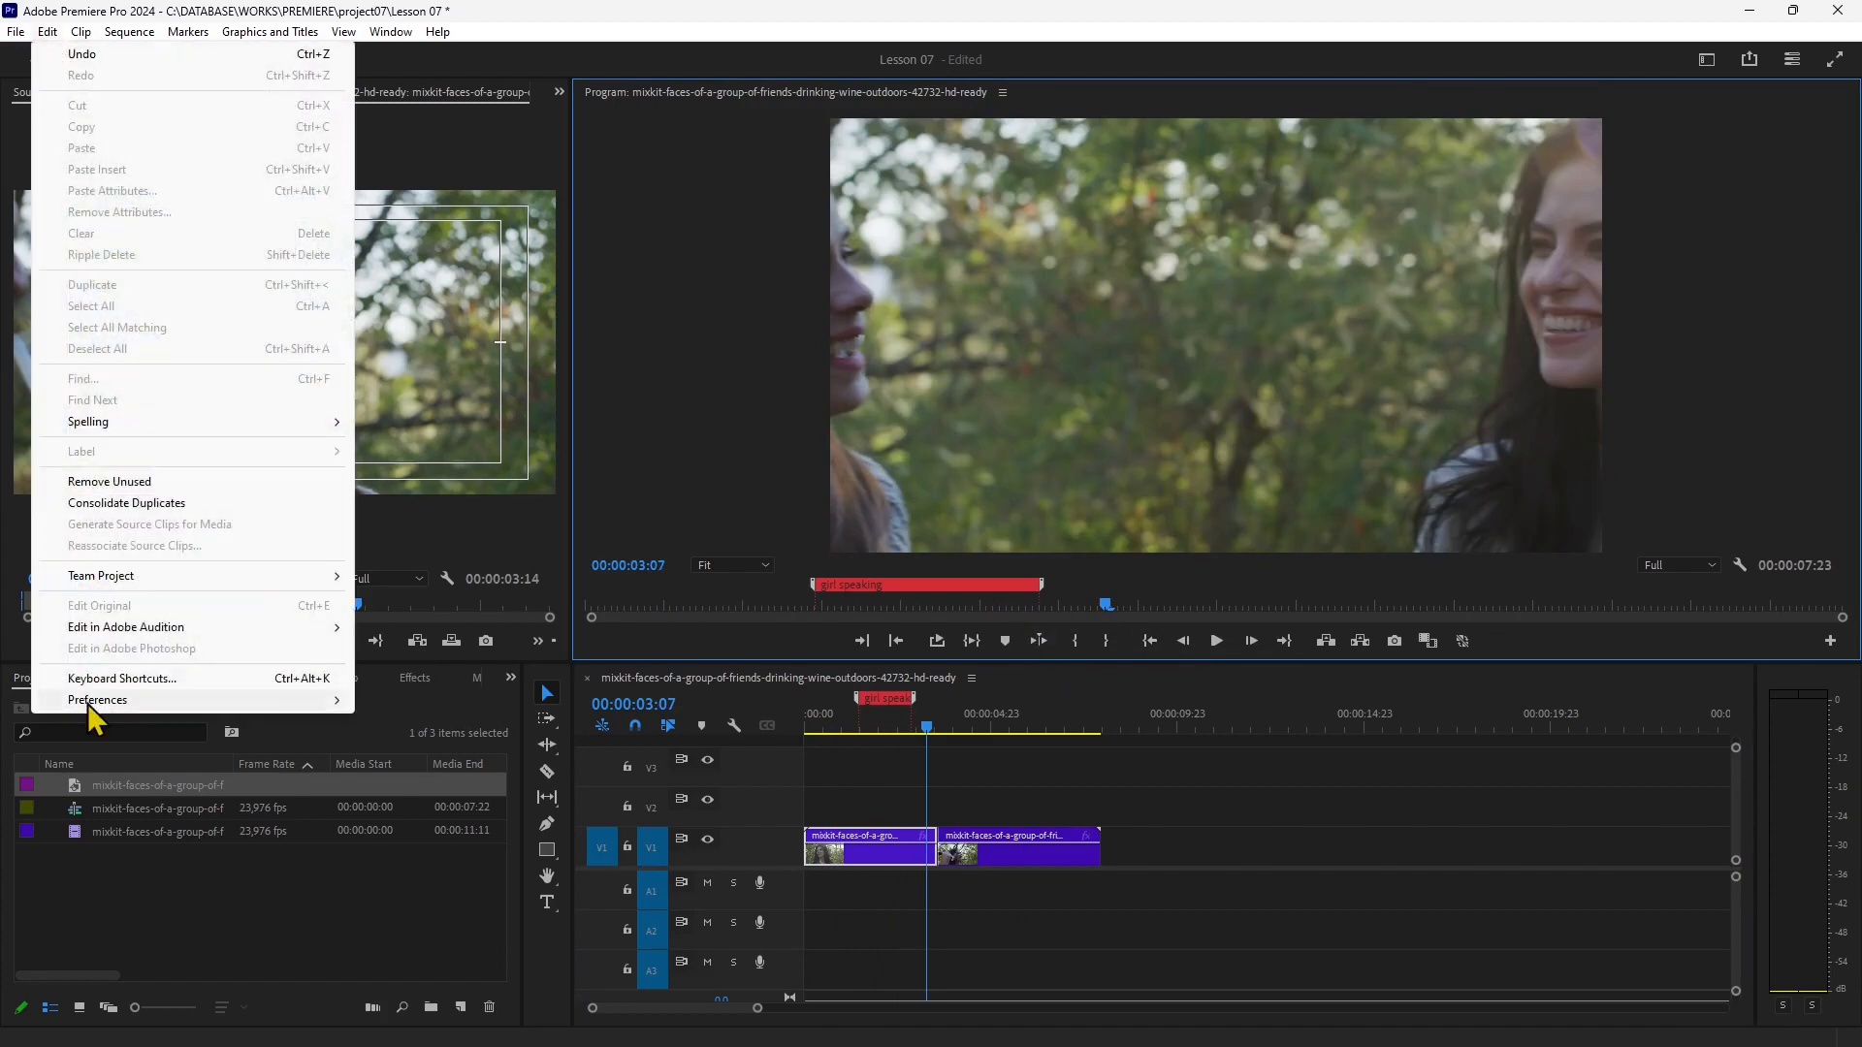
pyautogui.moveTo(350, 690)
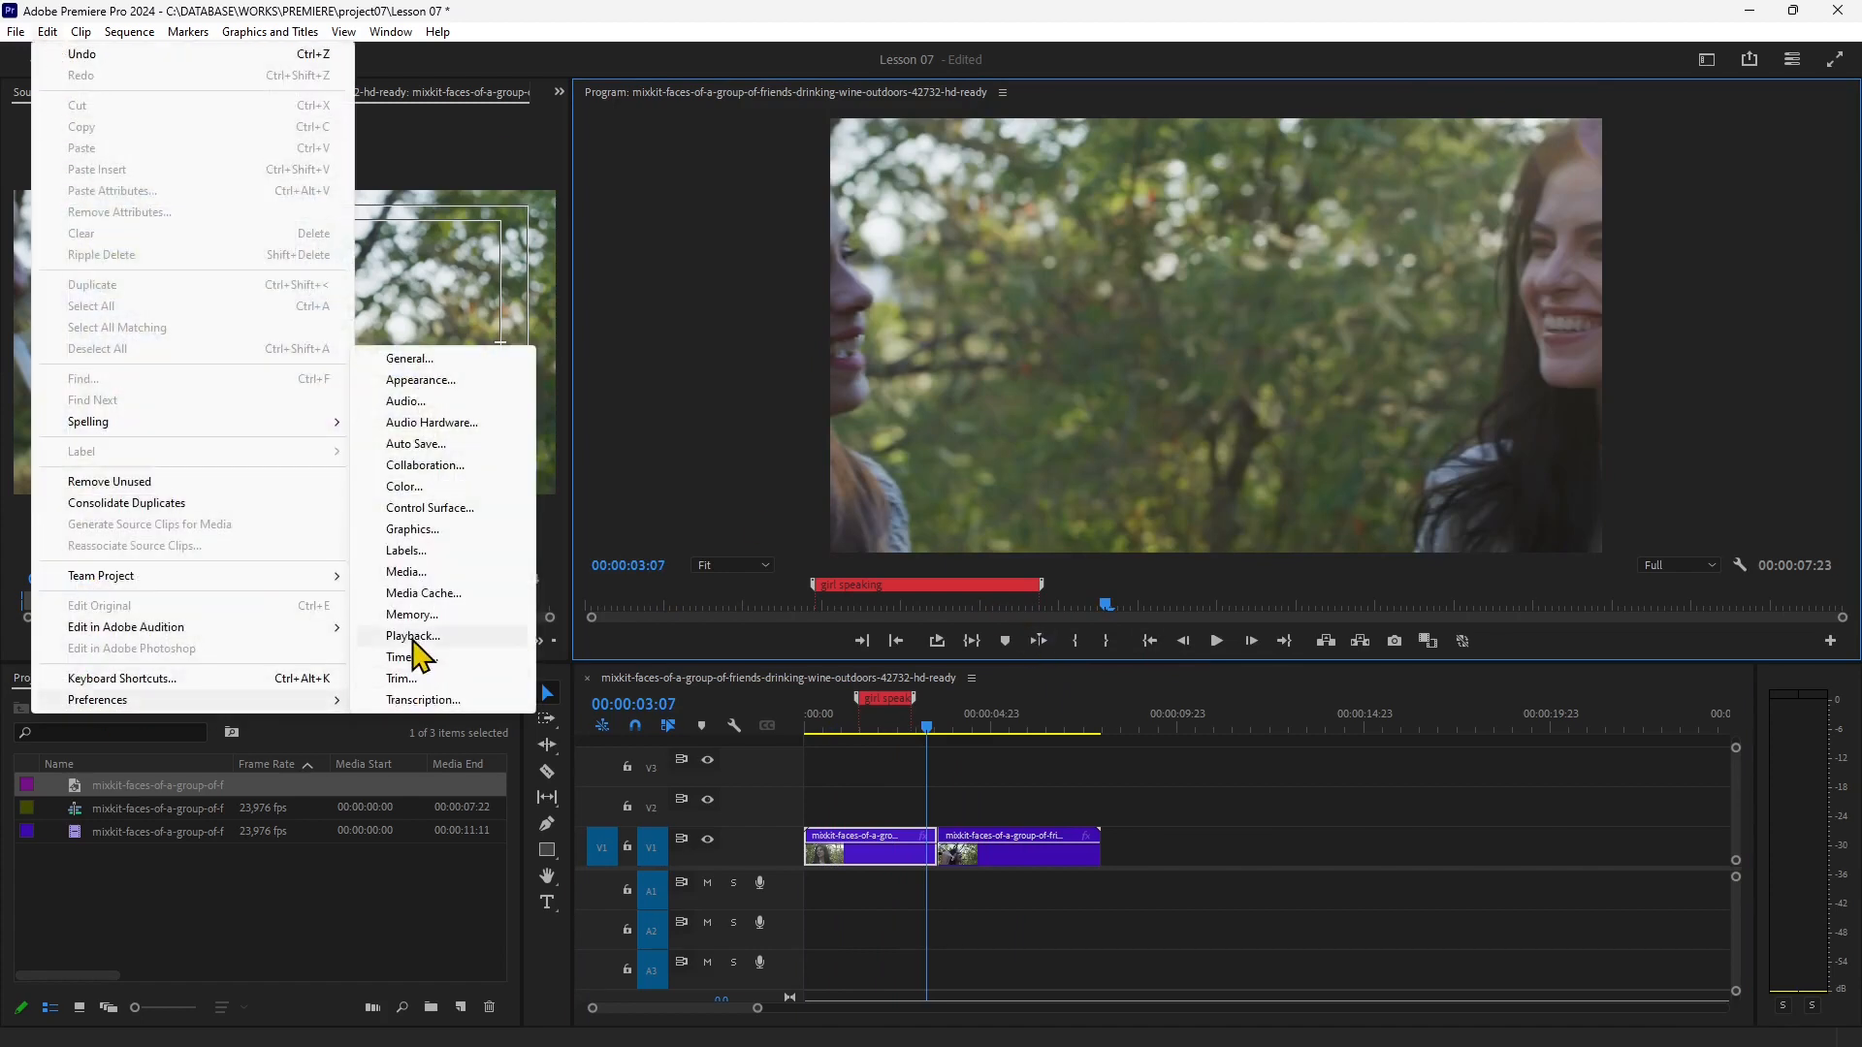
pyautogui.click(412, 636)
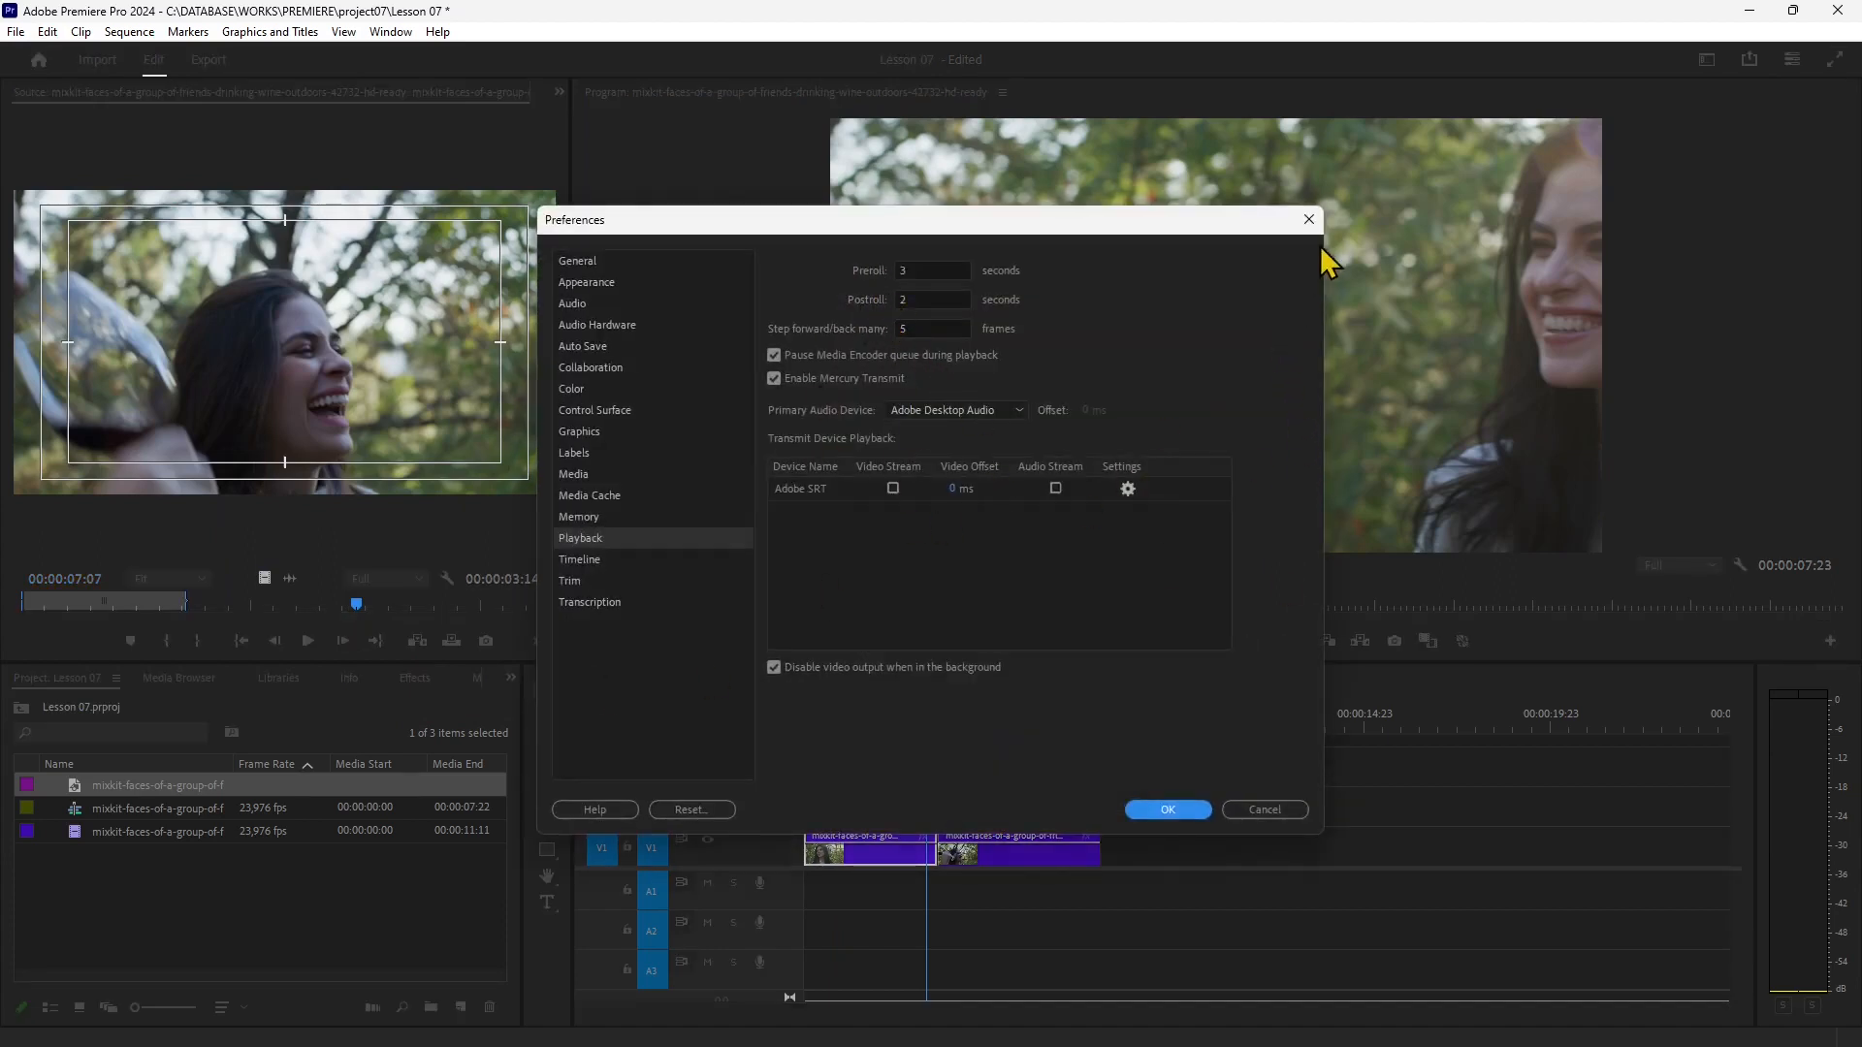
pyautogui.click(1308, 219)
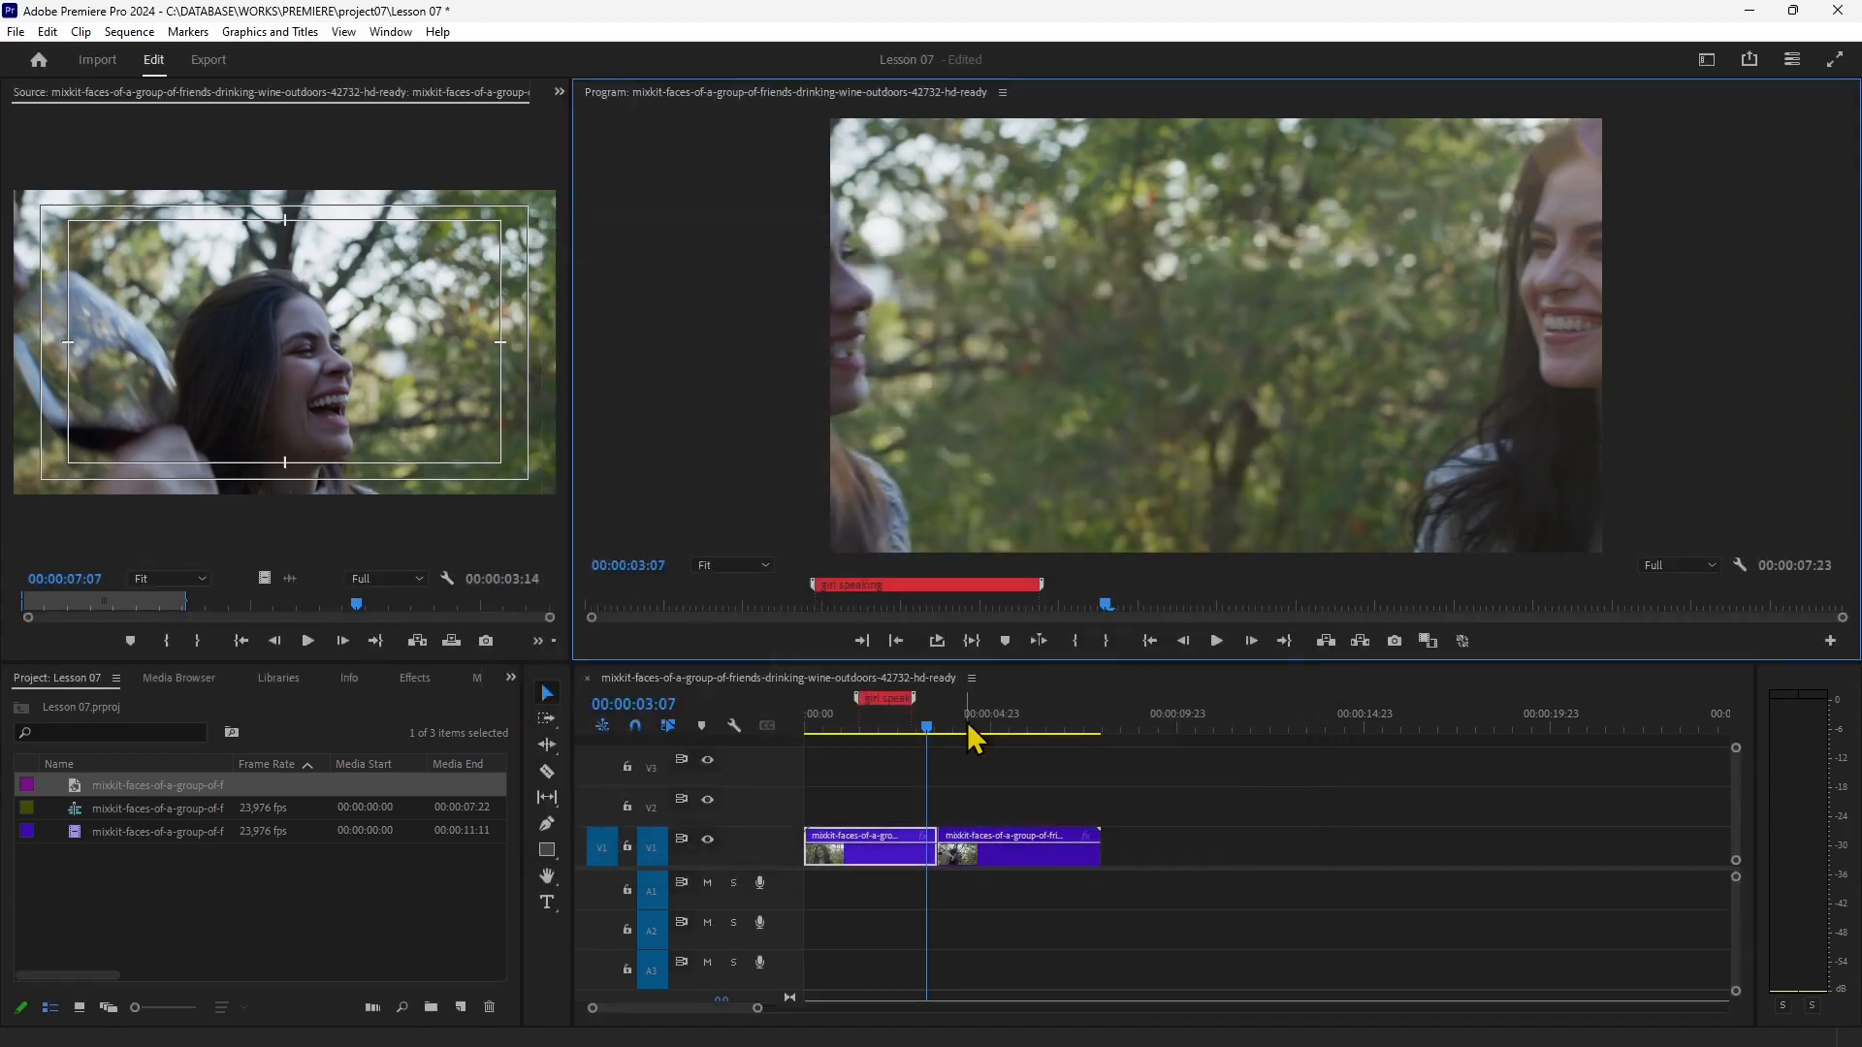
# Move the playhead to 00:00:05:19 and add Insert, Overwrite, Safe Margins and Revert Trim Session to the Program monitor's transport controls.
pyautogui.click(1020, 725)
pyautogui.click(1831, 640)
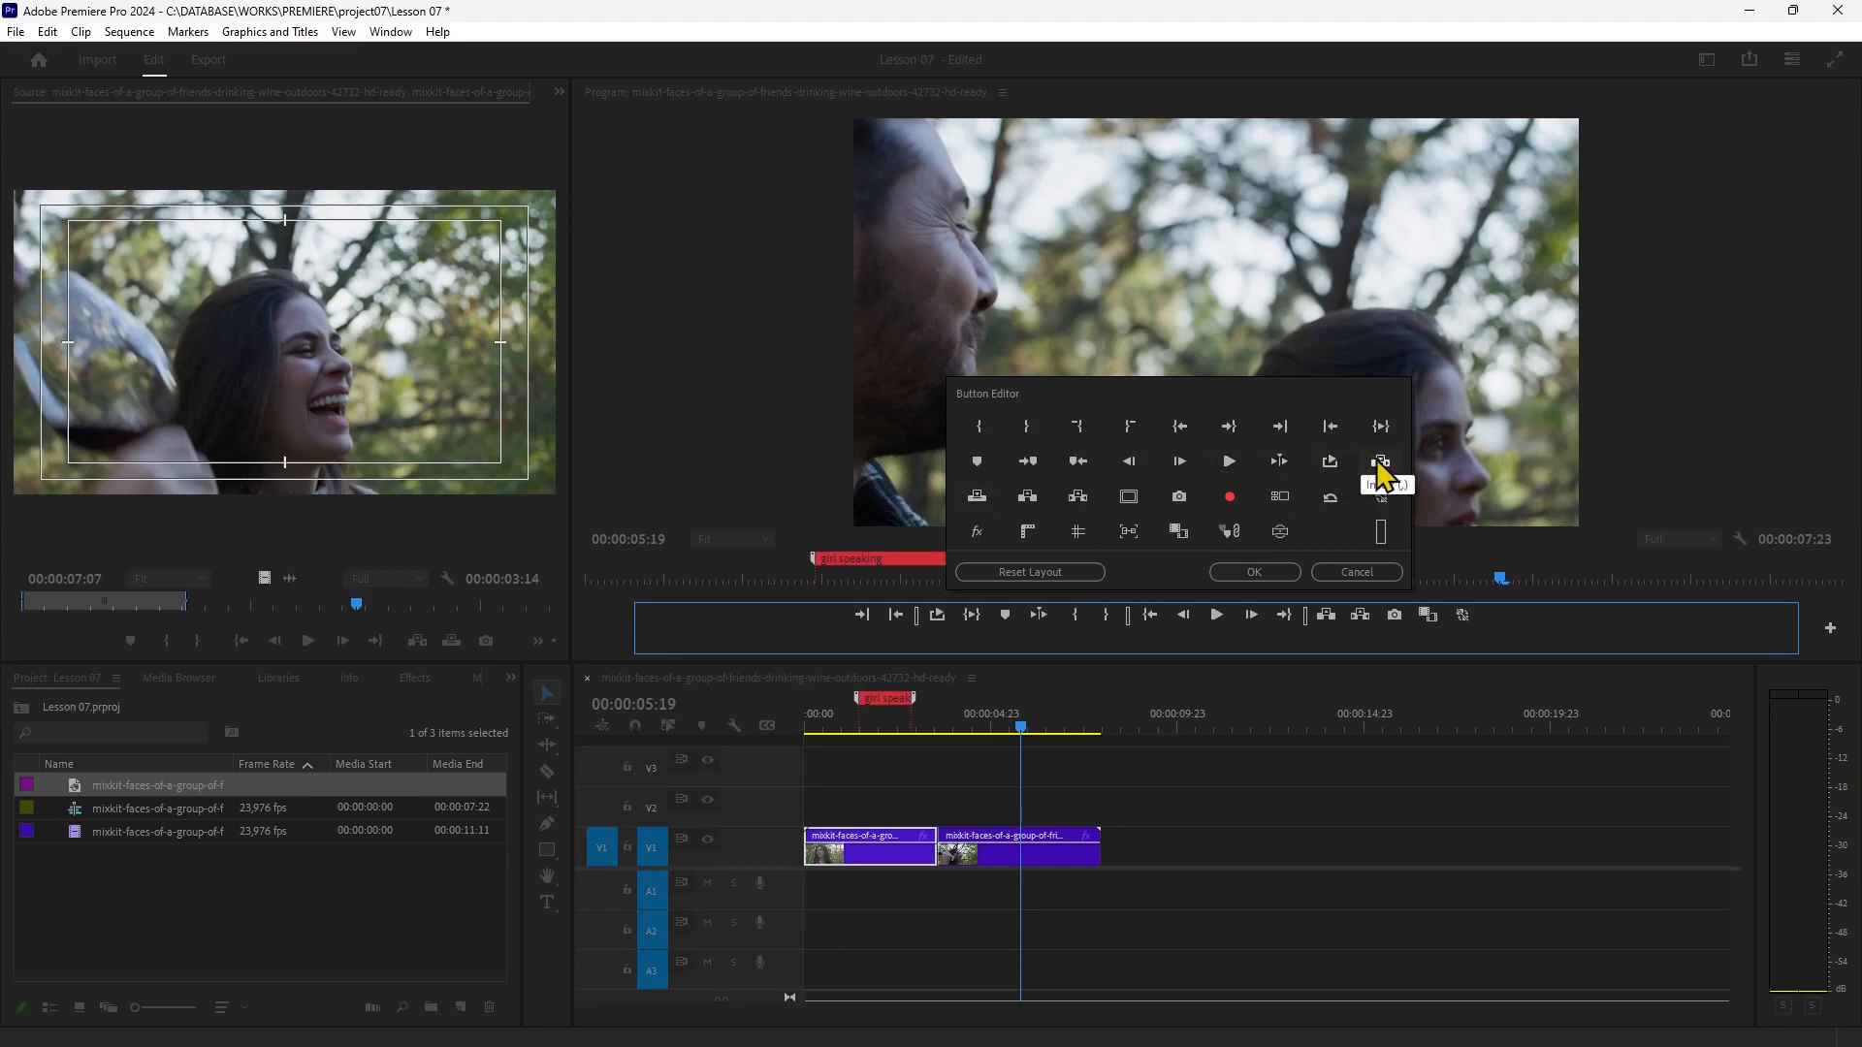
pyautogui.moveTo(1382, 475); pyautogui.dragTo(1151, 523)
pyautogui.moveTo(804, 623); pyautogui.dragTo(783, 621)
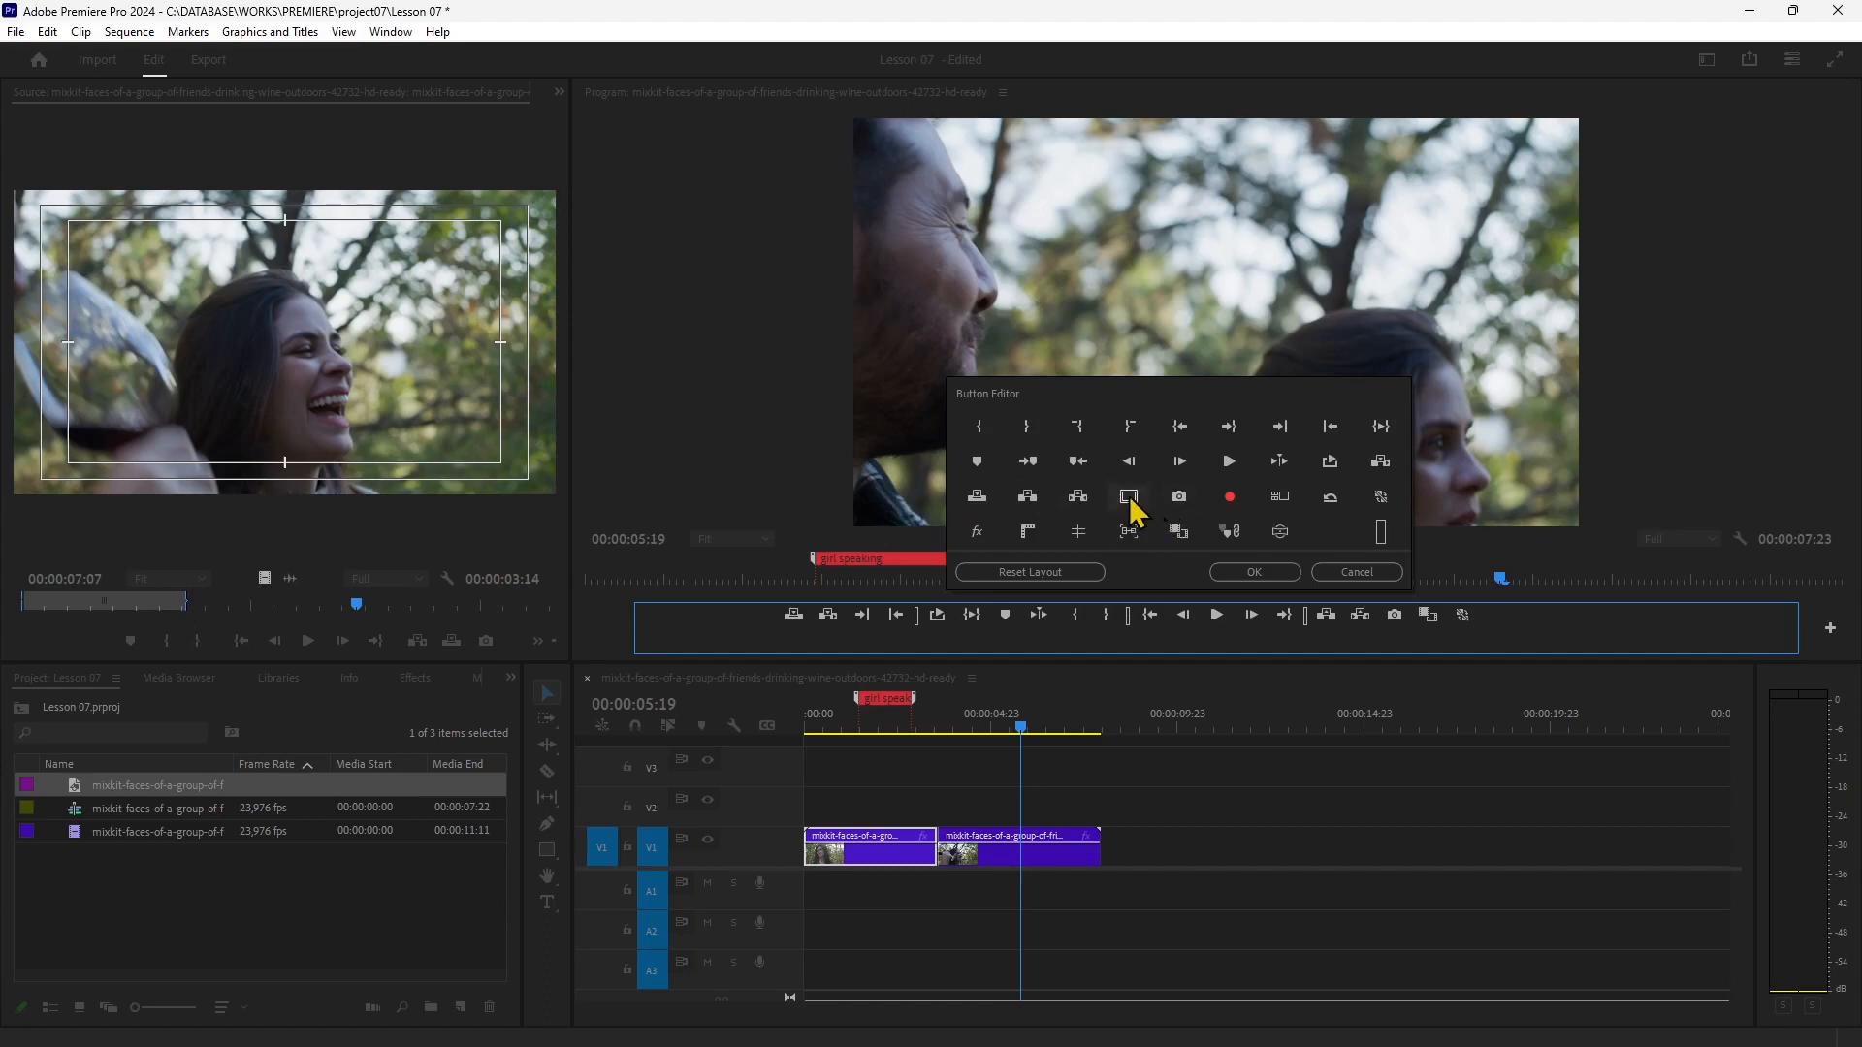
pyautogui.moveTo(1129, 497); pyautogui.dragTo(754, 620)
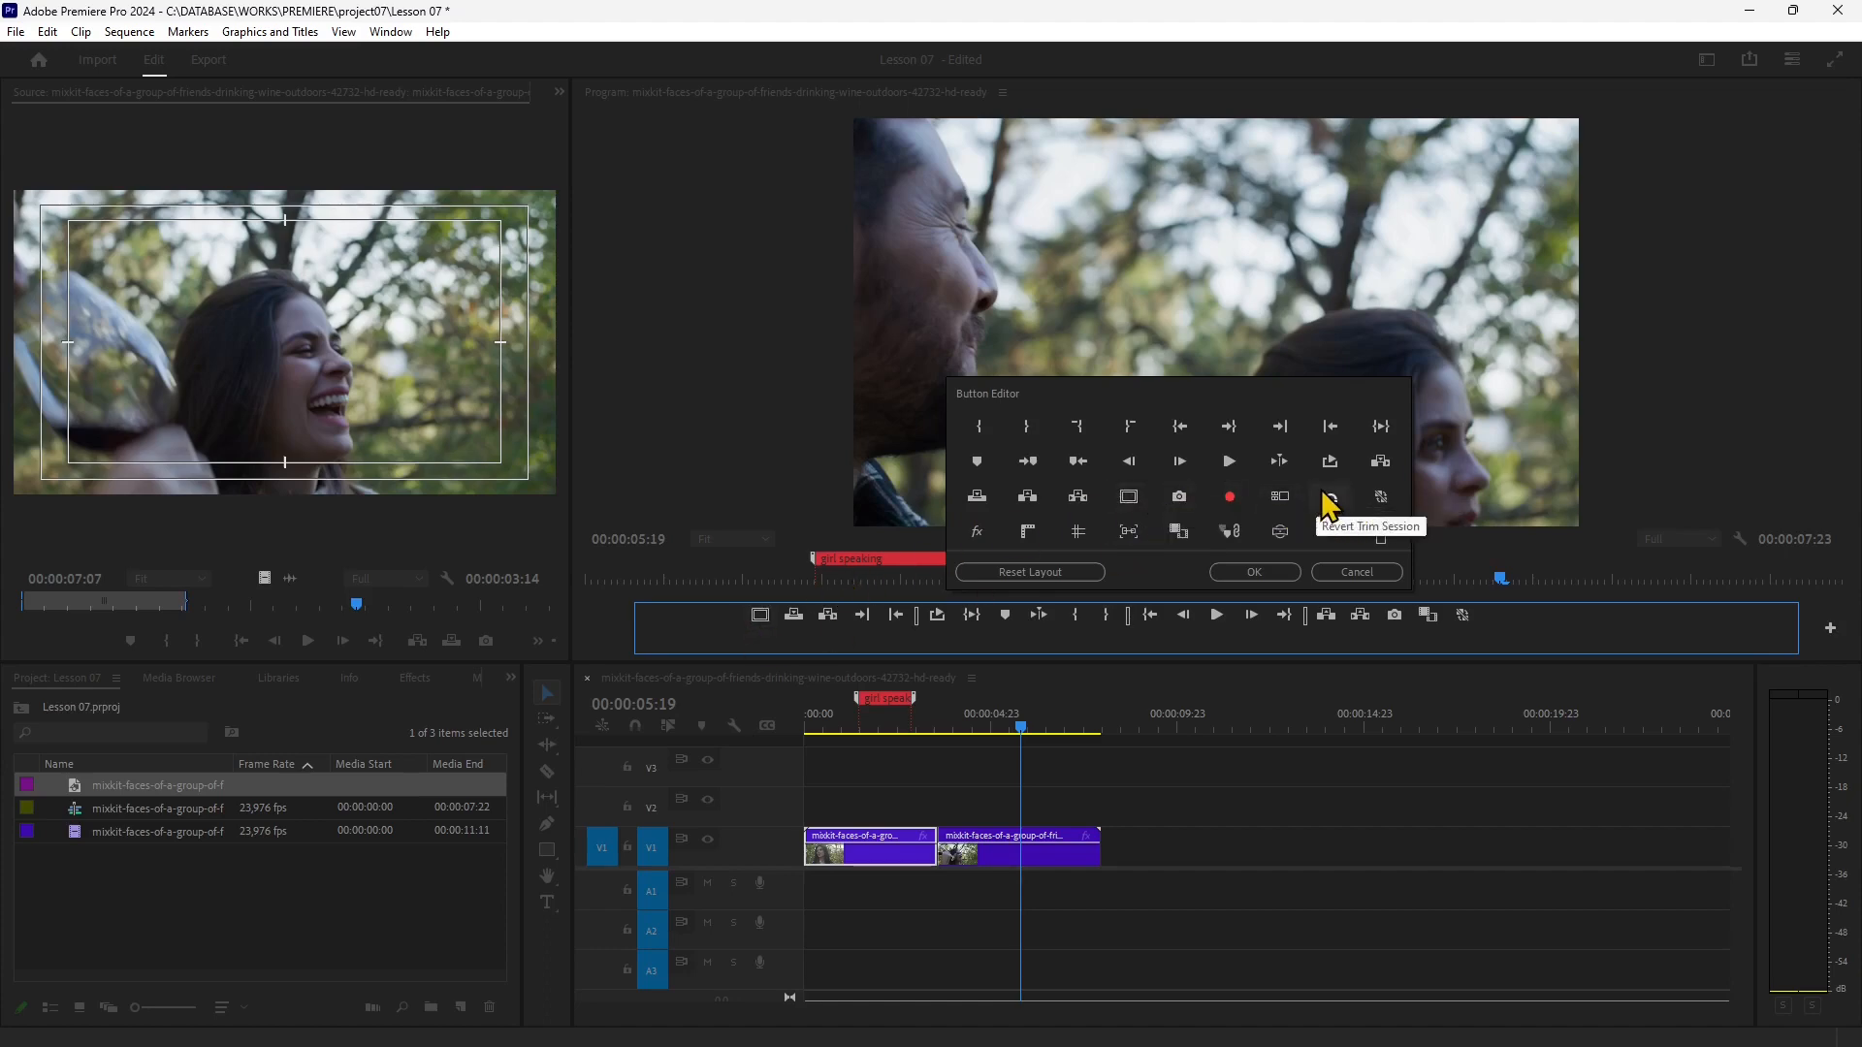
pyautogui.moveTo(1336, 519); pyautogui.dragTo(1217, 646)
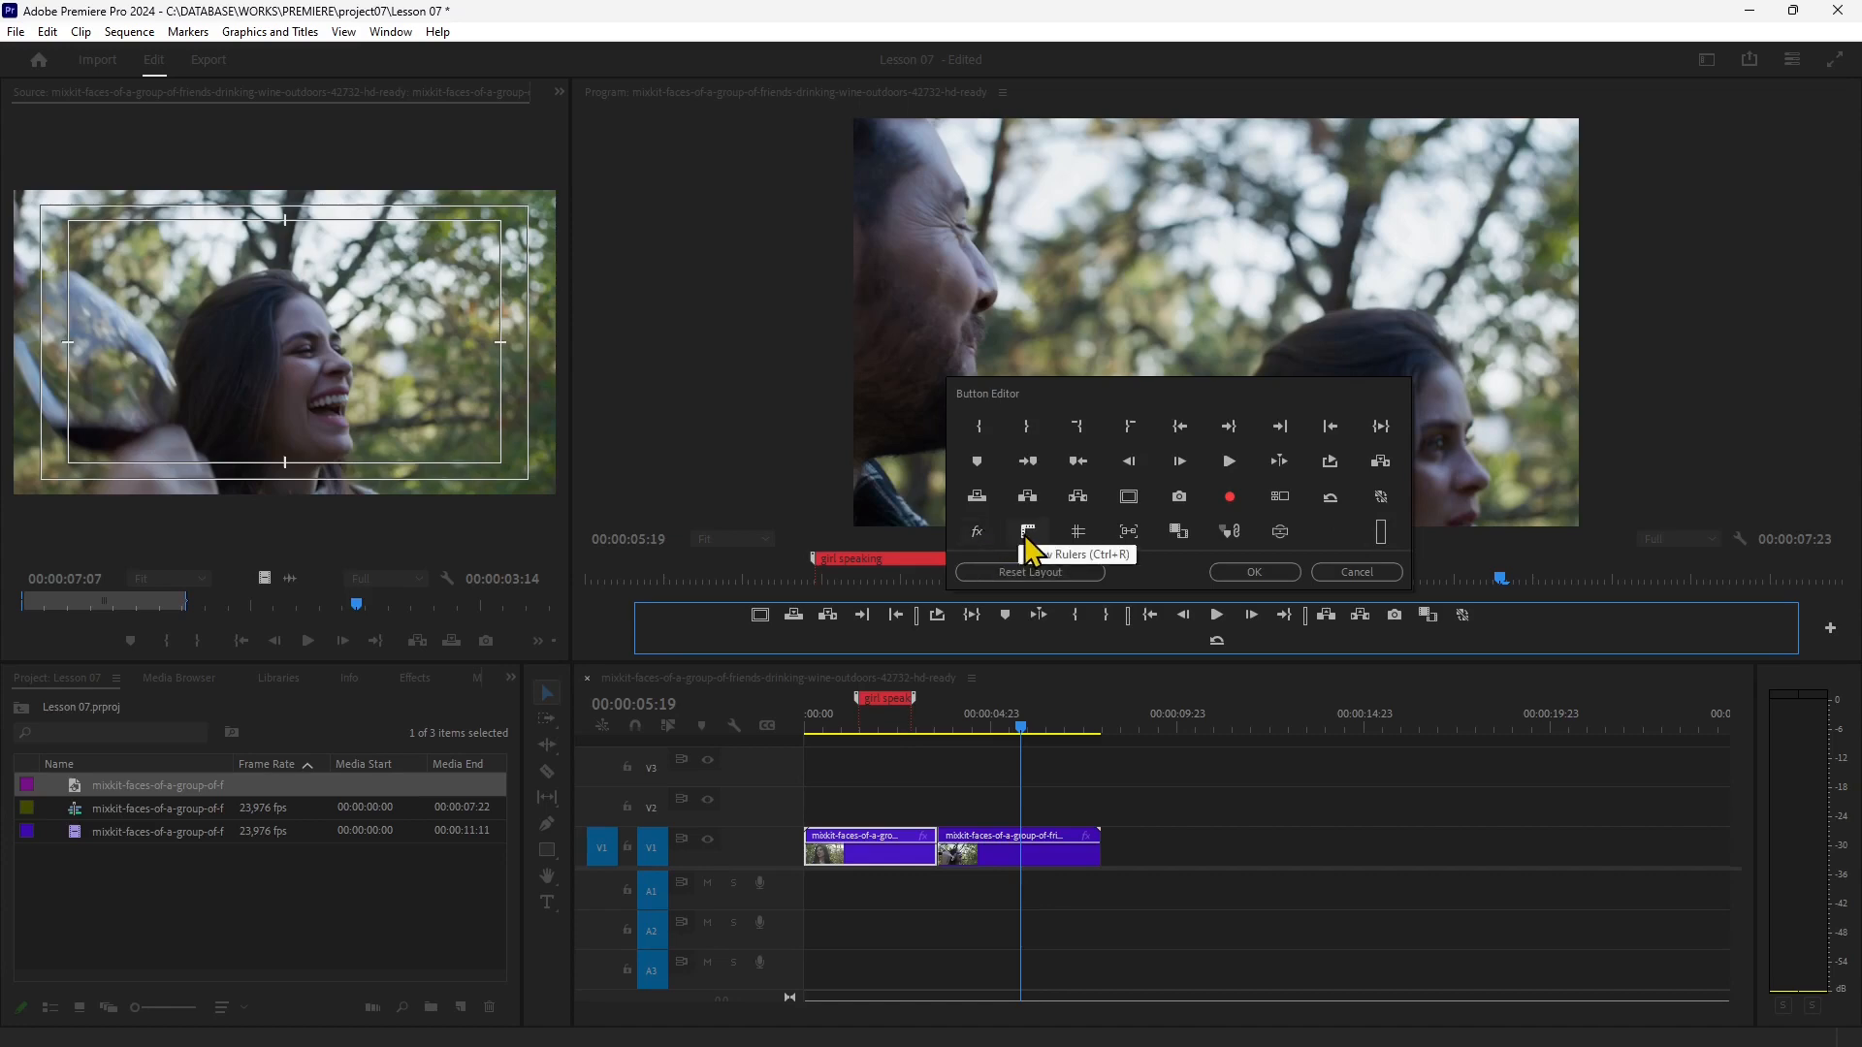
# Add Show Rulers, Show Guides, Snap in Program Monitor, Gang Source and Program, and Toggle VR Video Display, and accept the control layout.
pyautogui.moveTo(1027, 539); pyautogui.dragTo(736, 620)
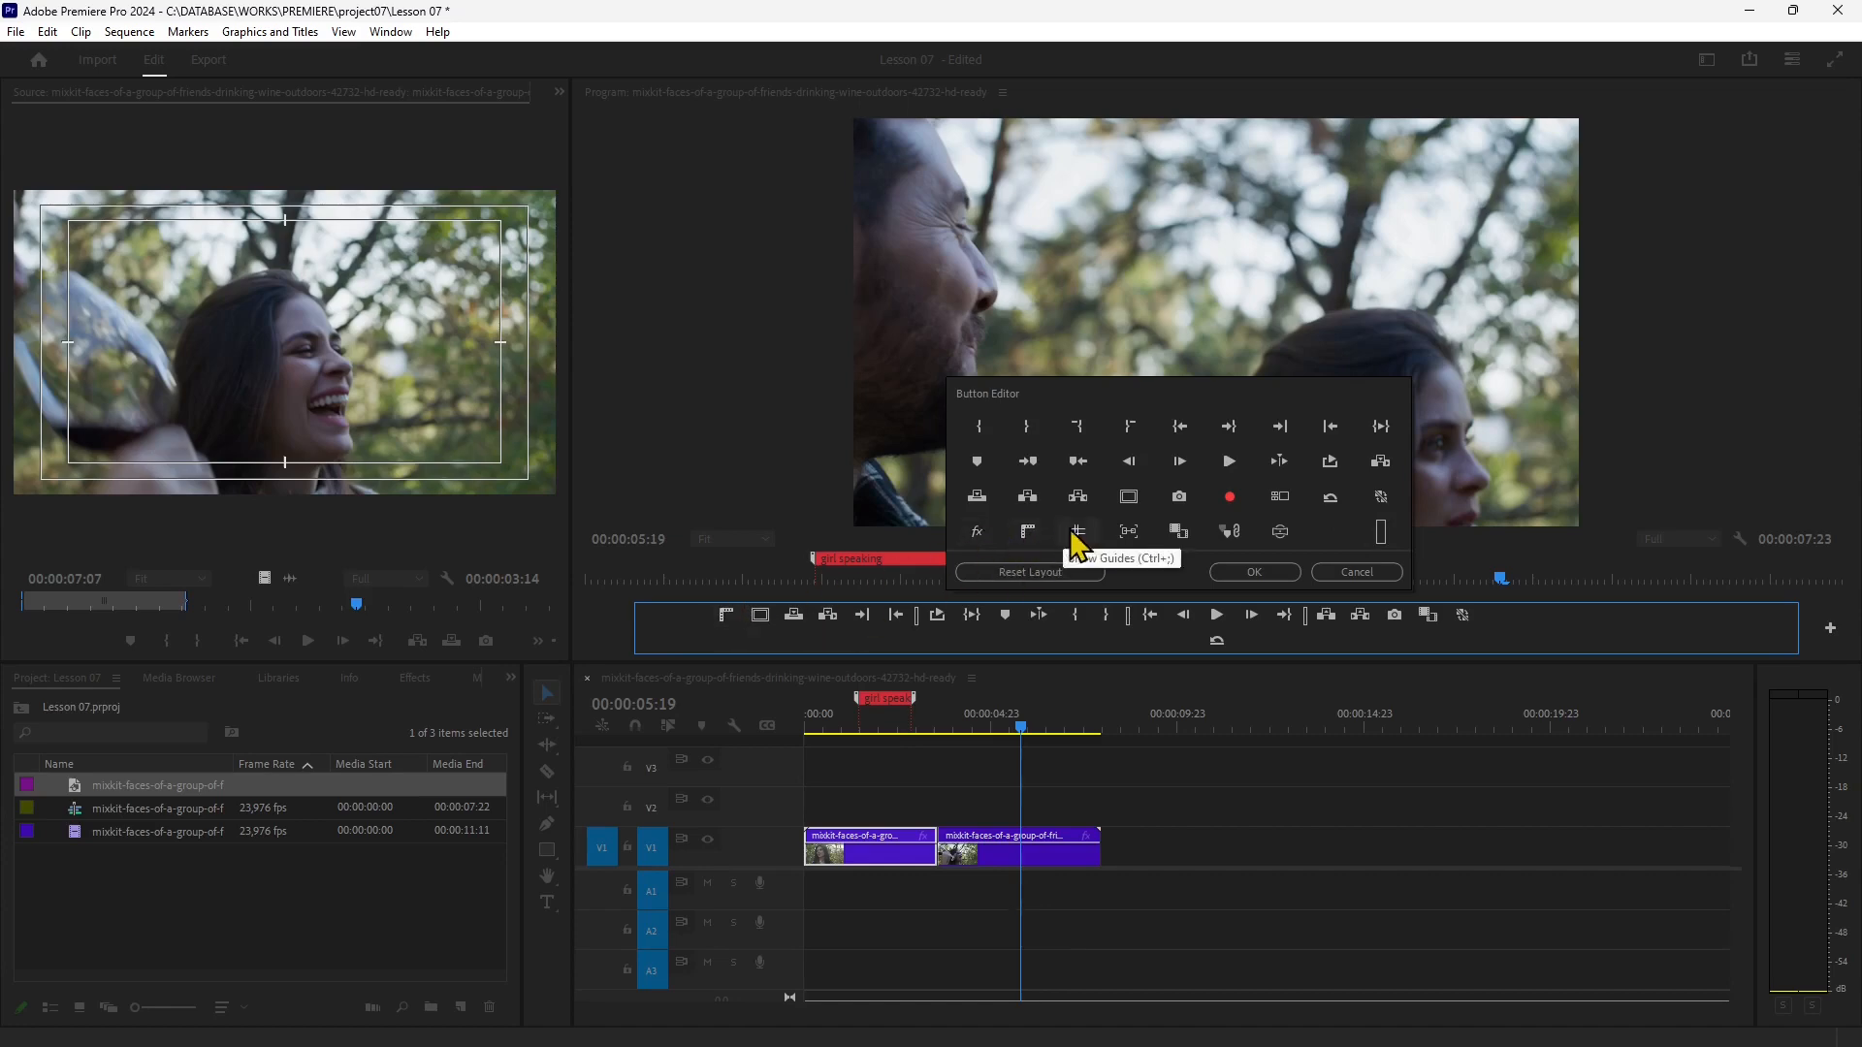
pyautogui.moveTo(1073, 533); pyautogui.dragTo(694, 616)
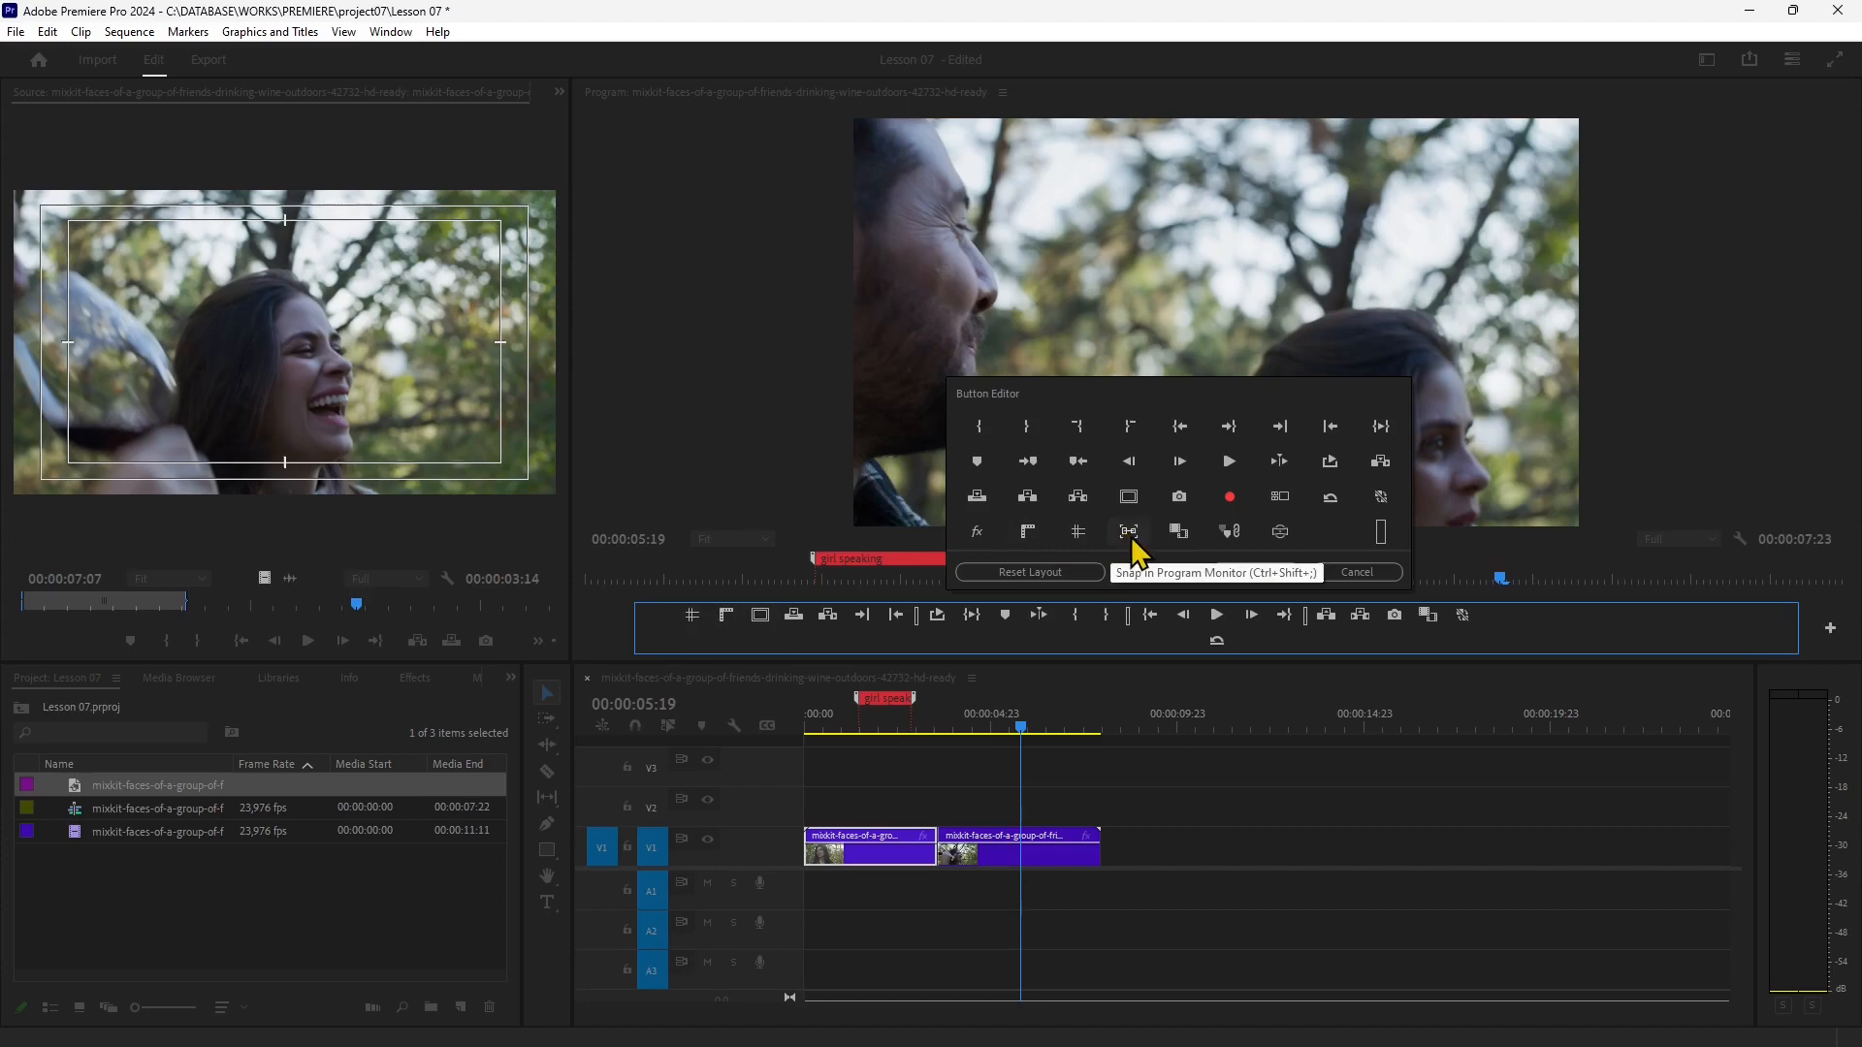
pyautogui.moveTo(1136, 541); pyautogui.dragTo(693, 617)
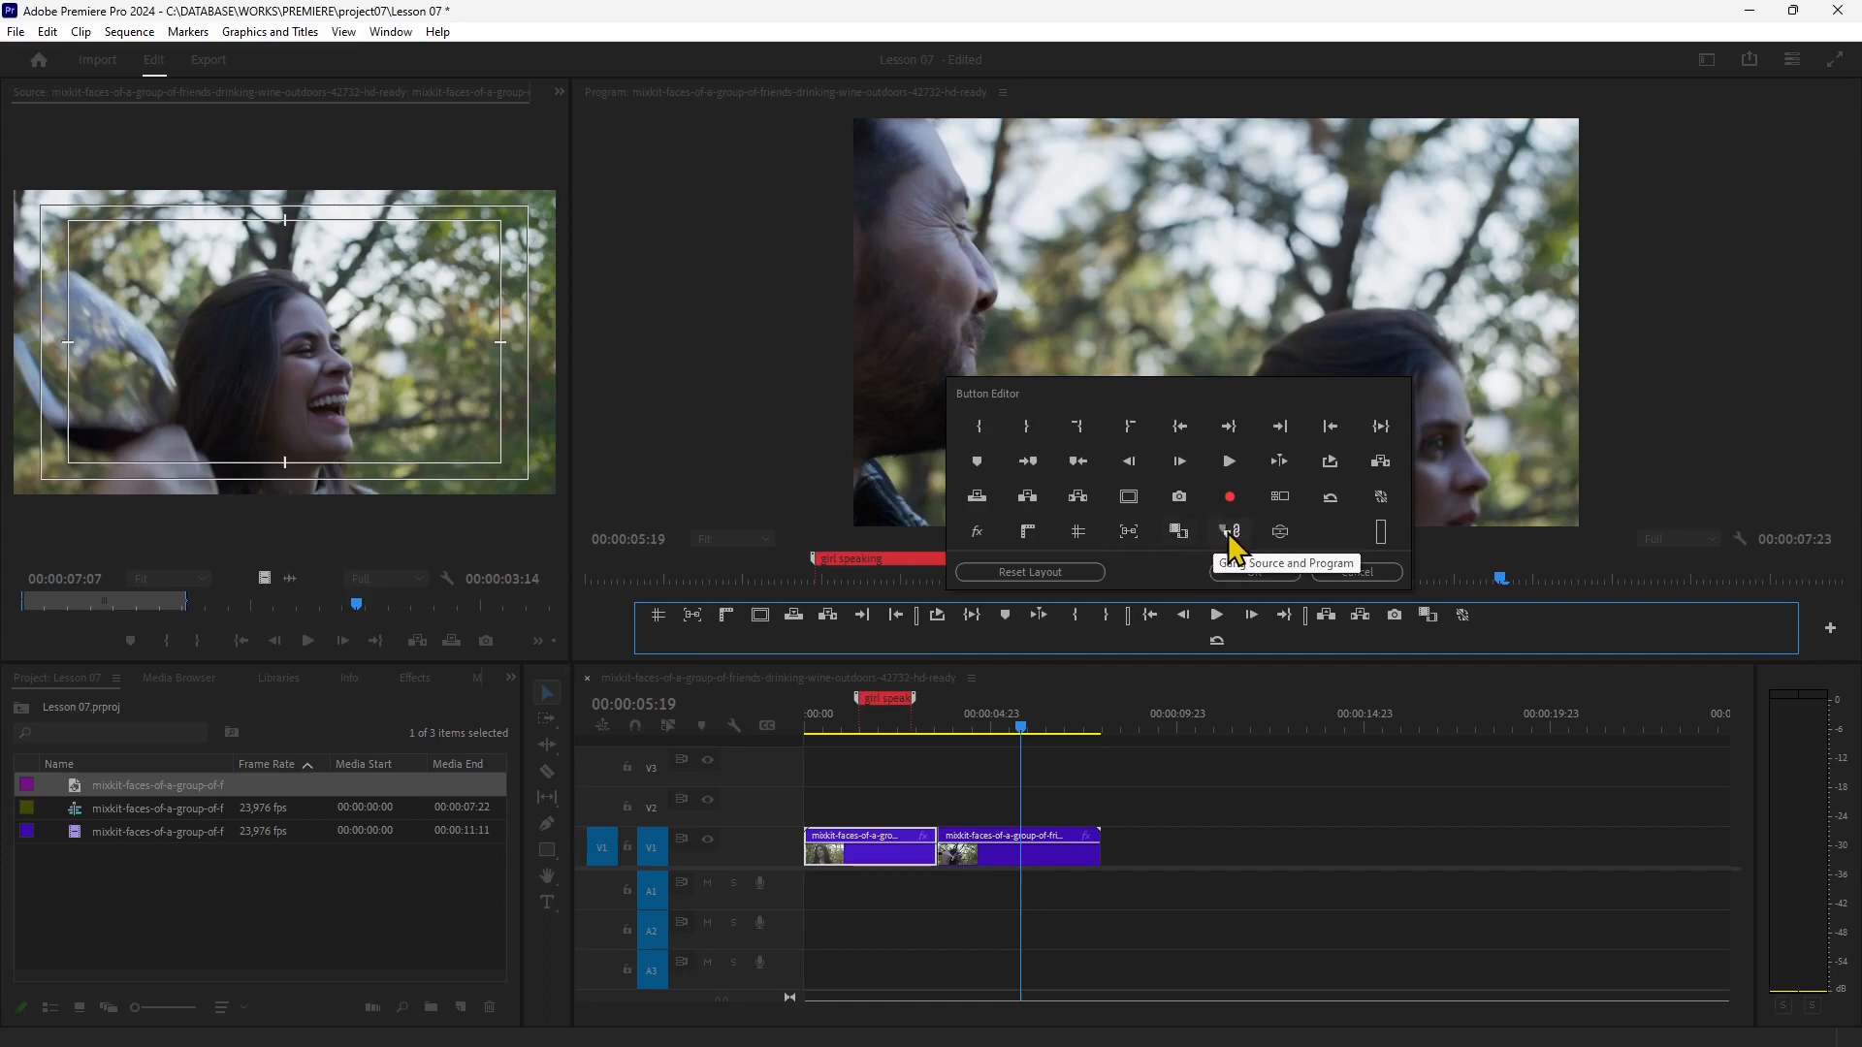
pyautogui.moveTo(1231, 543); pyautogui.dragTo(693, 618)
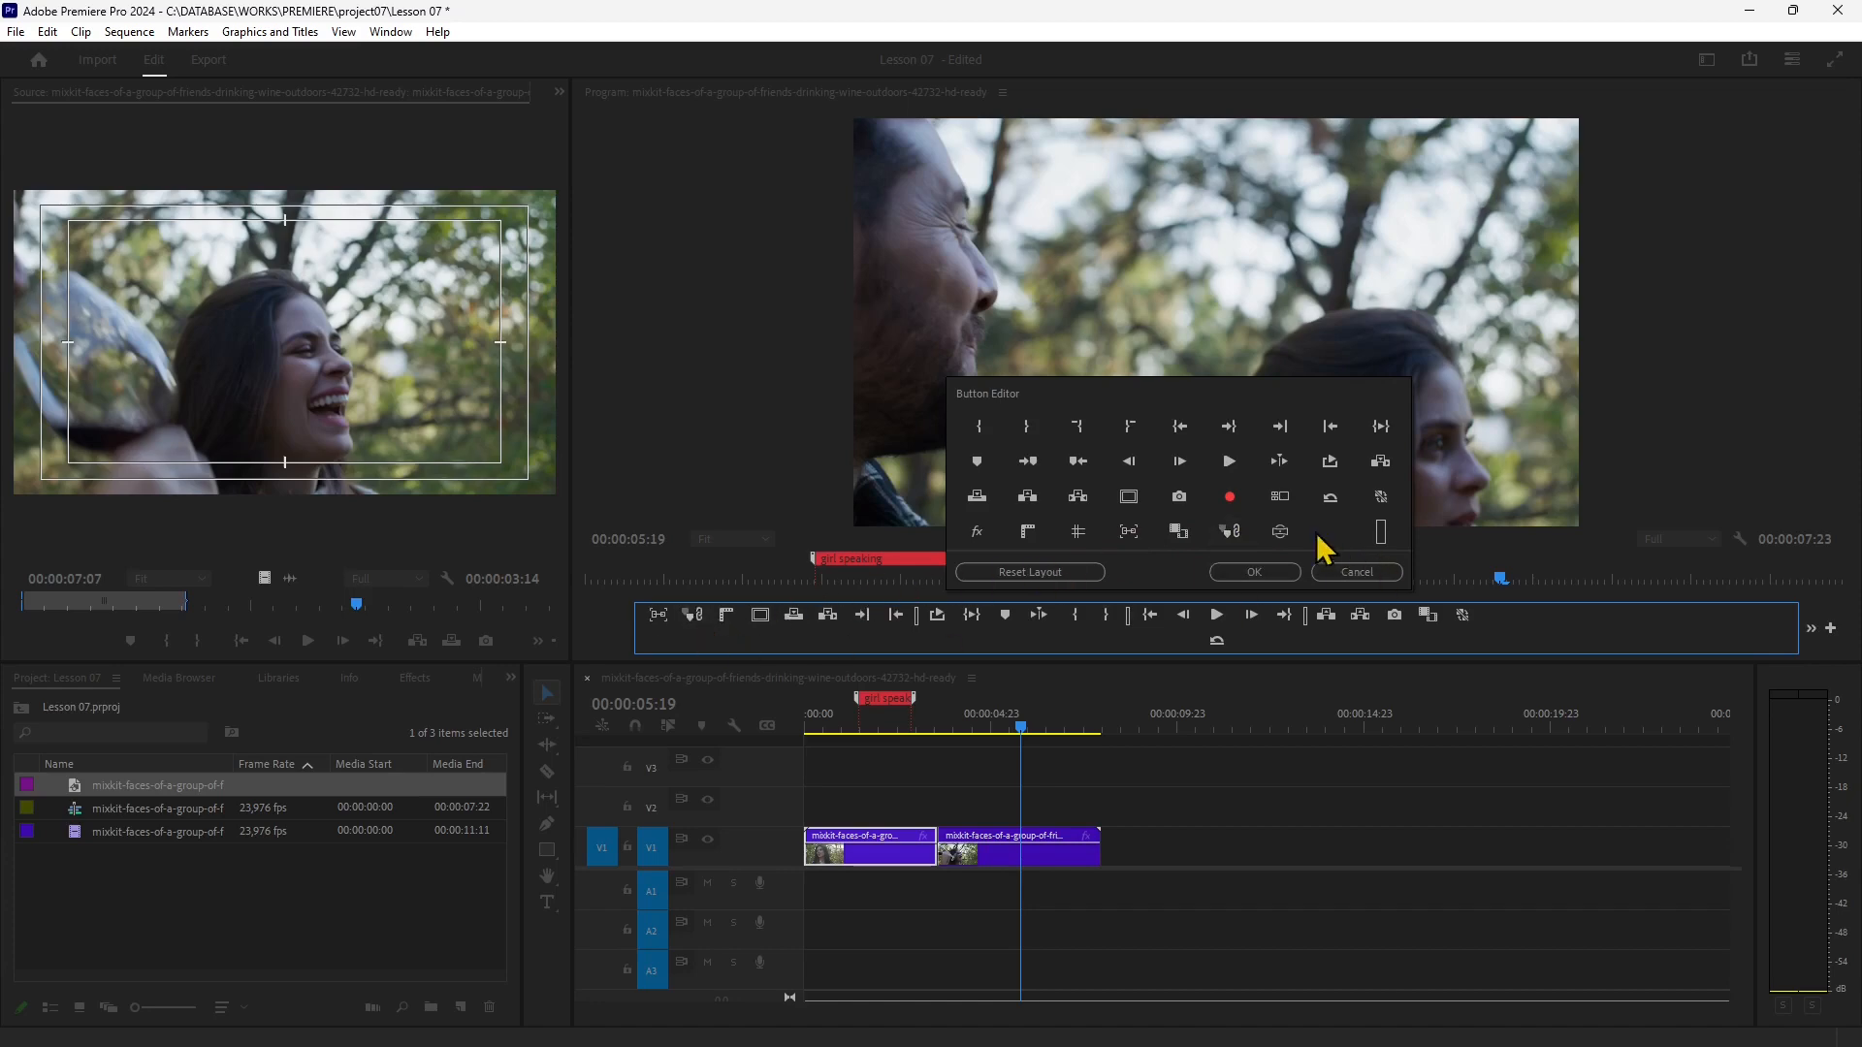
pyautogui.moveTo(1278, 531); pyautogui.dragTo(691, 617)
pyautogui.click(1260, 573)
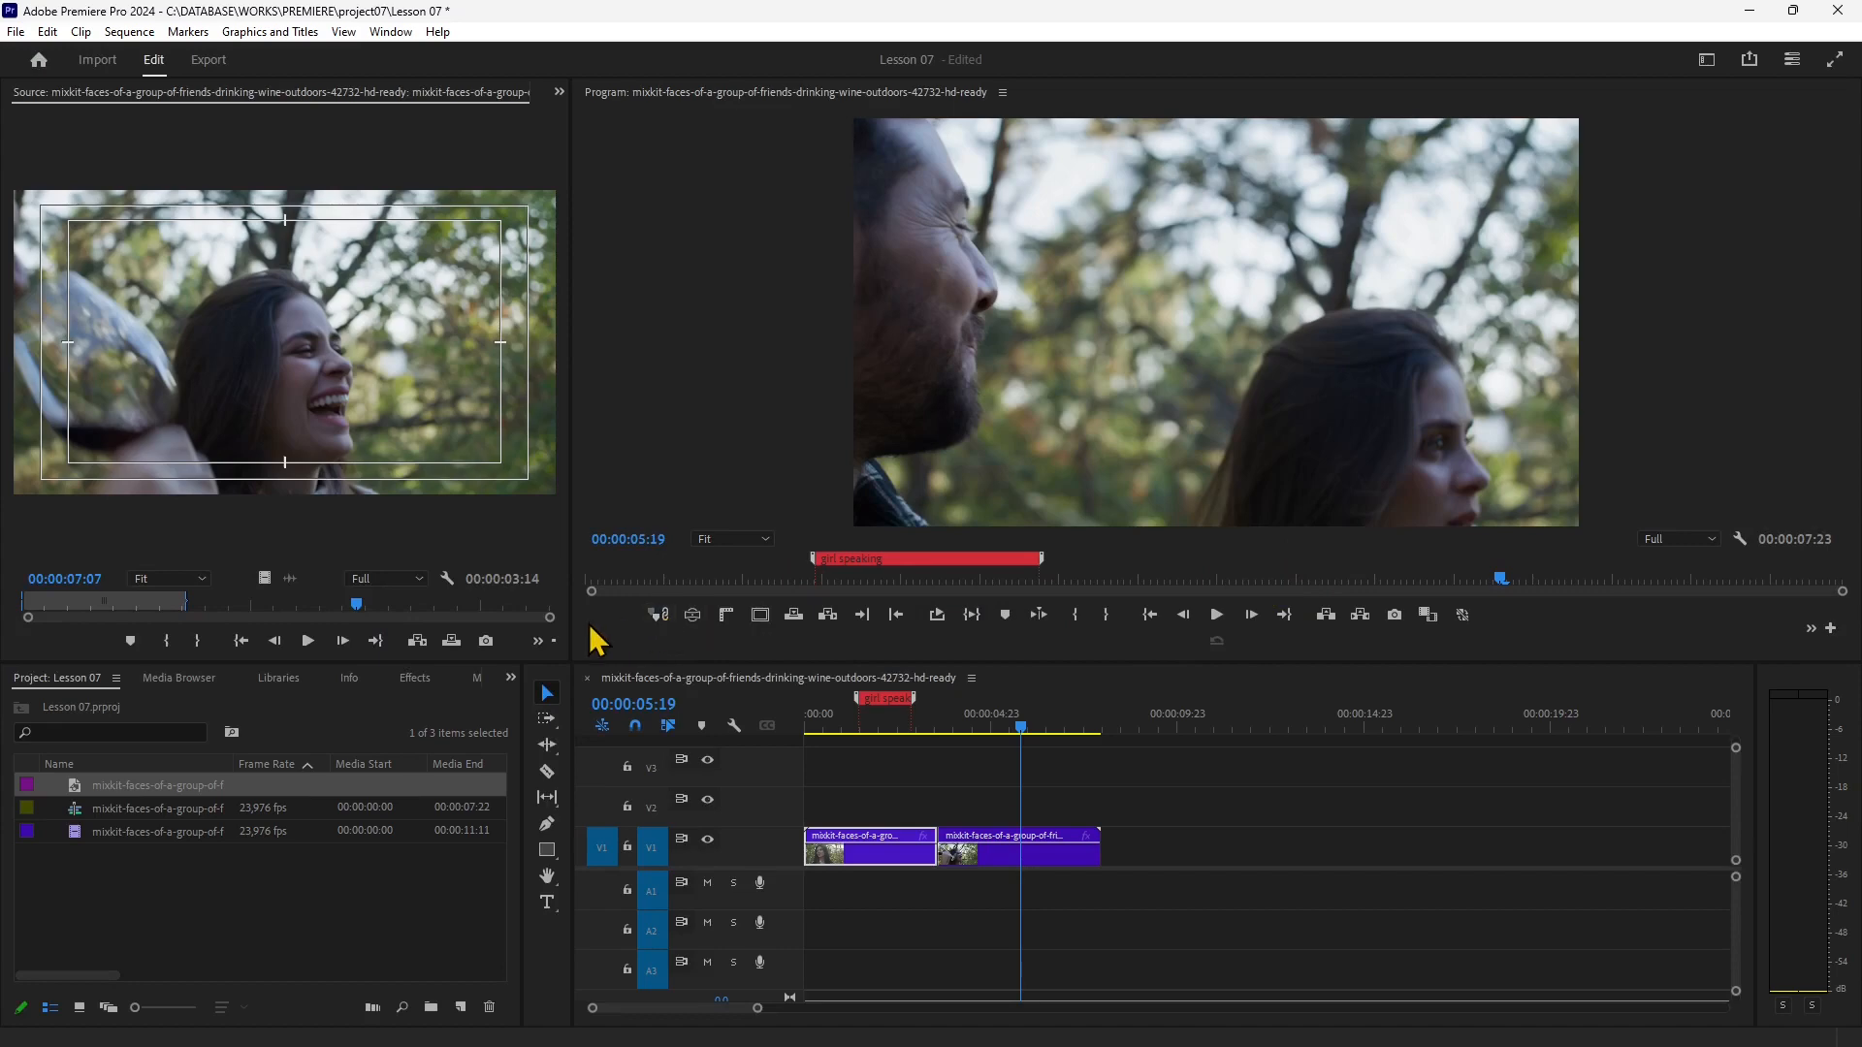
# From 00:00:00:16, gang the Source and Program monitors and scrub the sequence to 00:00:01:13.
pyautogui.click(829, 726)
pyautogui.click(658, 616)
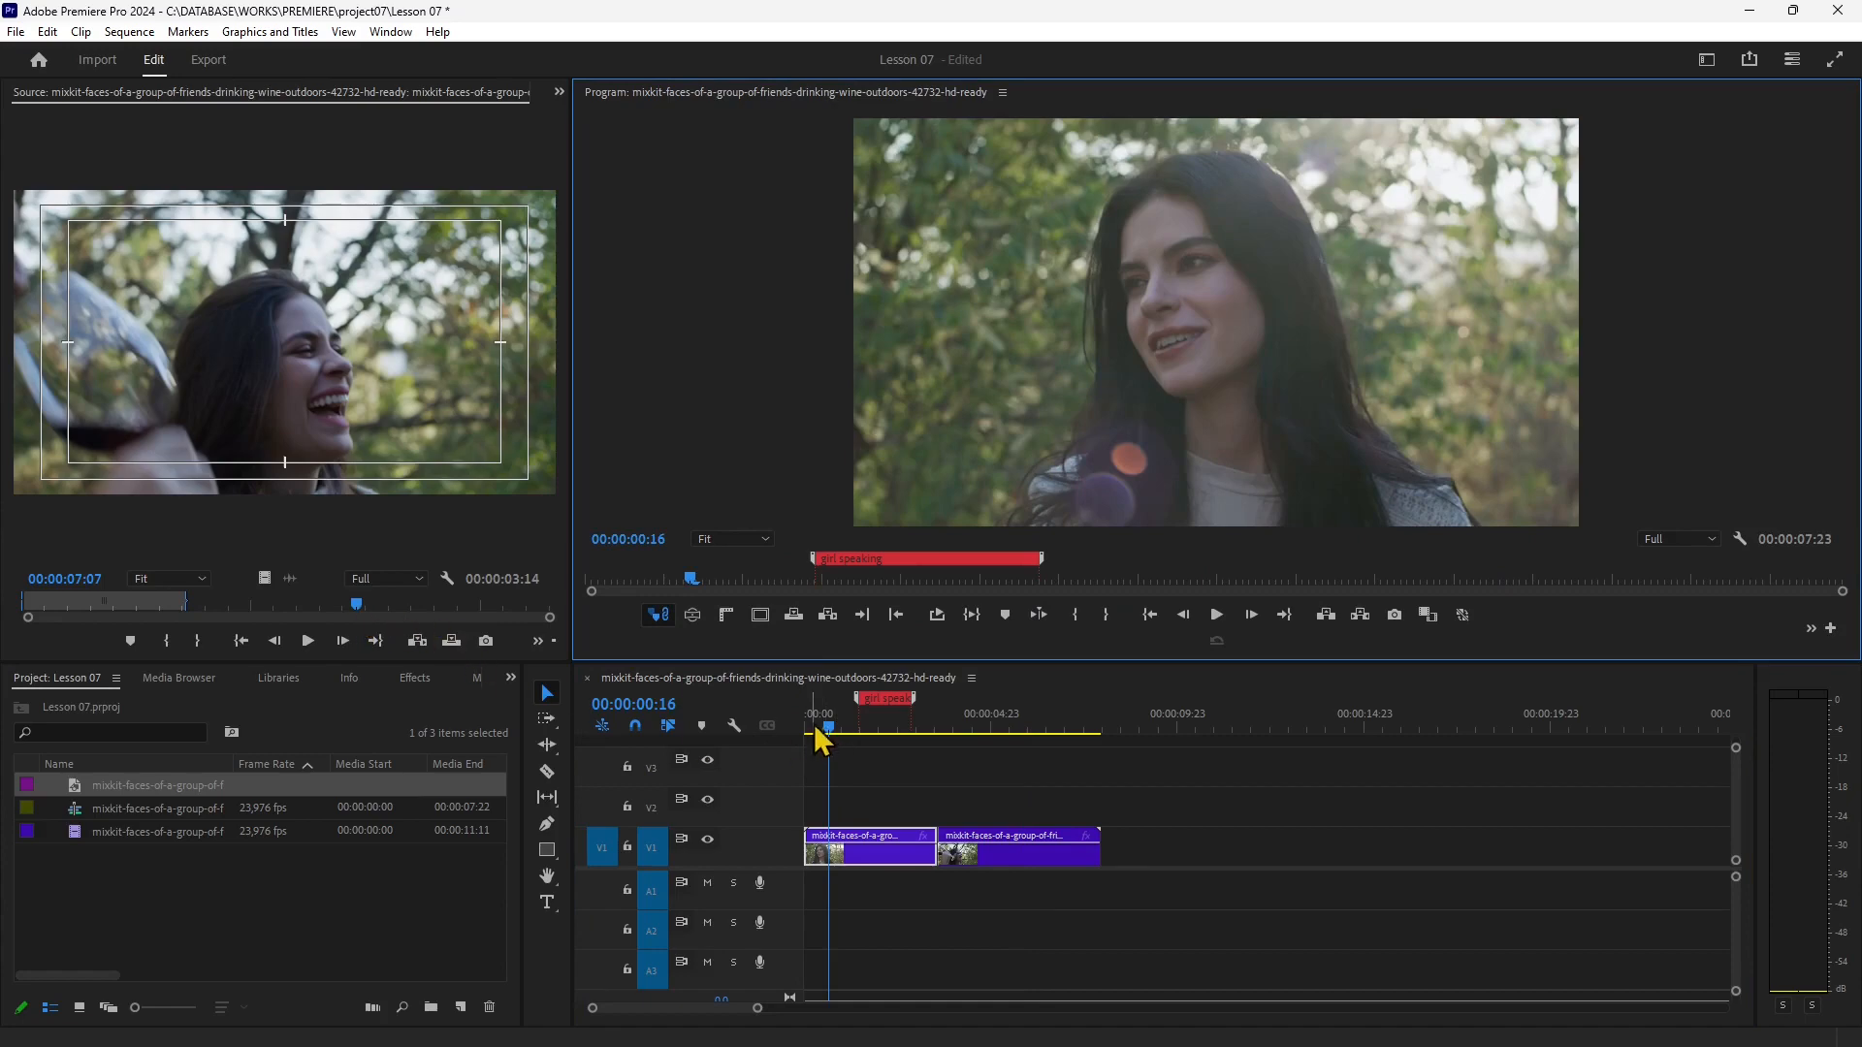
pyautogui.moveTo(826, 728)
pyautogui.mouseDown()
pyautogui.moveTo(904, 737)
pyautogui.moveTo(861, 734)
pyautogui.mouseUp()
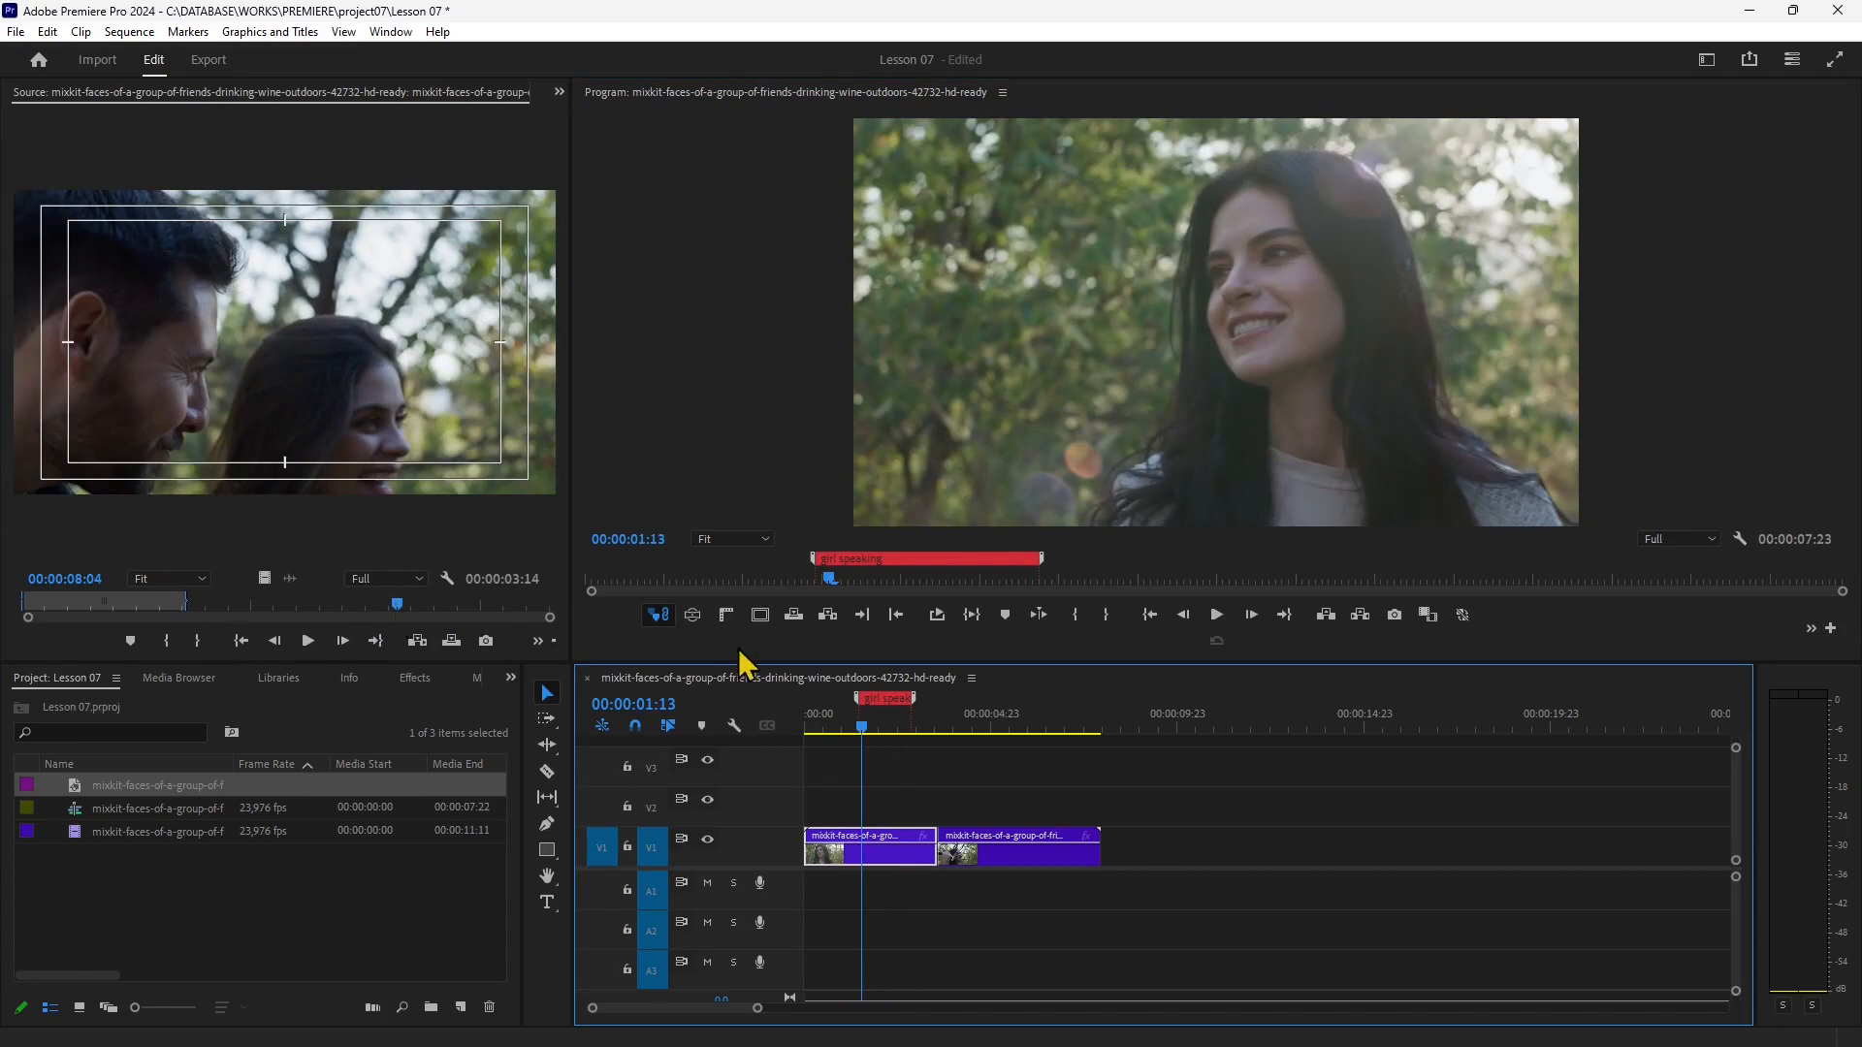
# Ungang the monitors, return both the Program and Source playheads to 00:00:00:00, and gang the monitors again.
pyautogui.click(654, 619)
pyautogui.moveTo(853, 733); pyautogui.dragTo(727, 735)
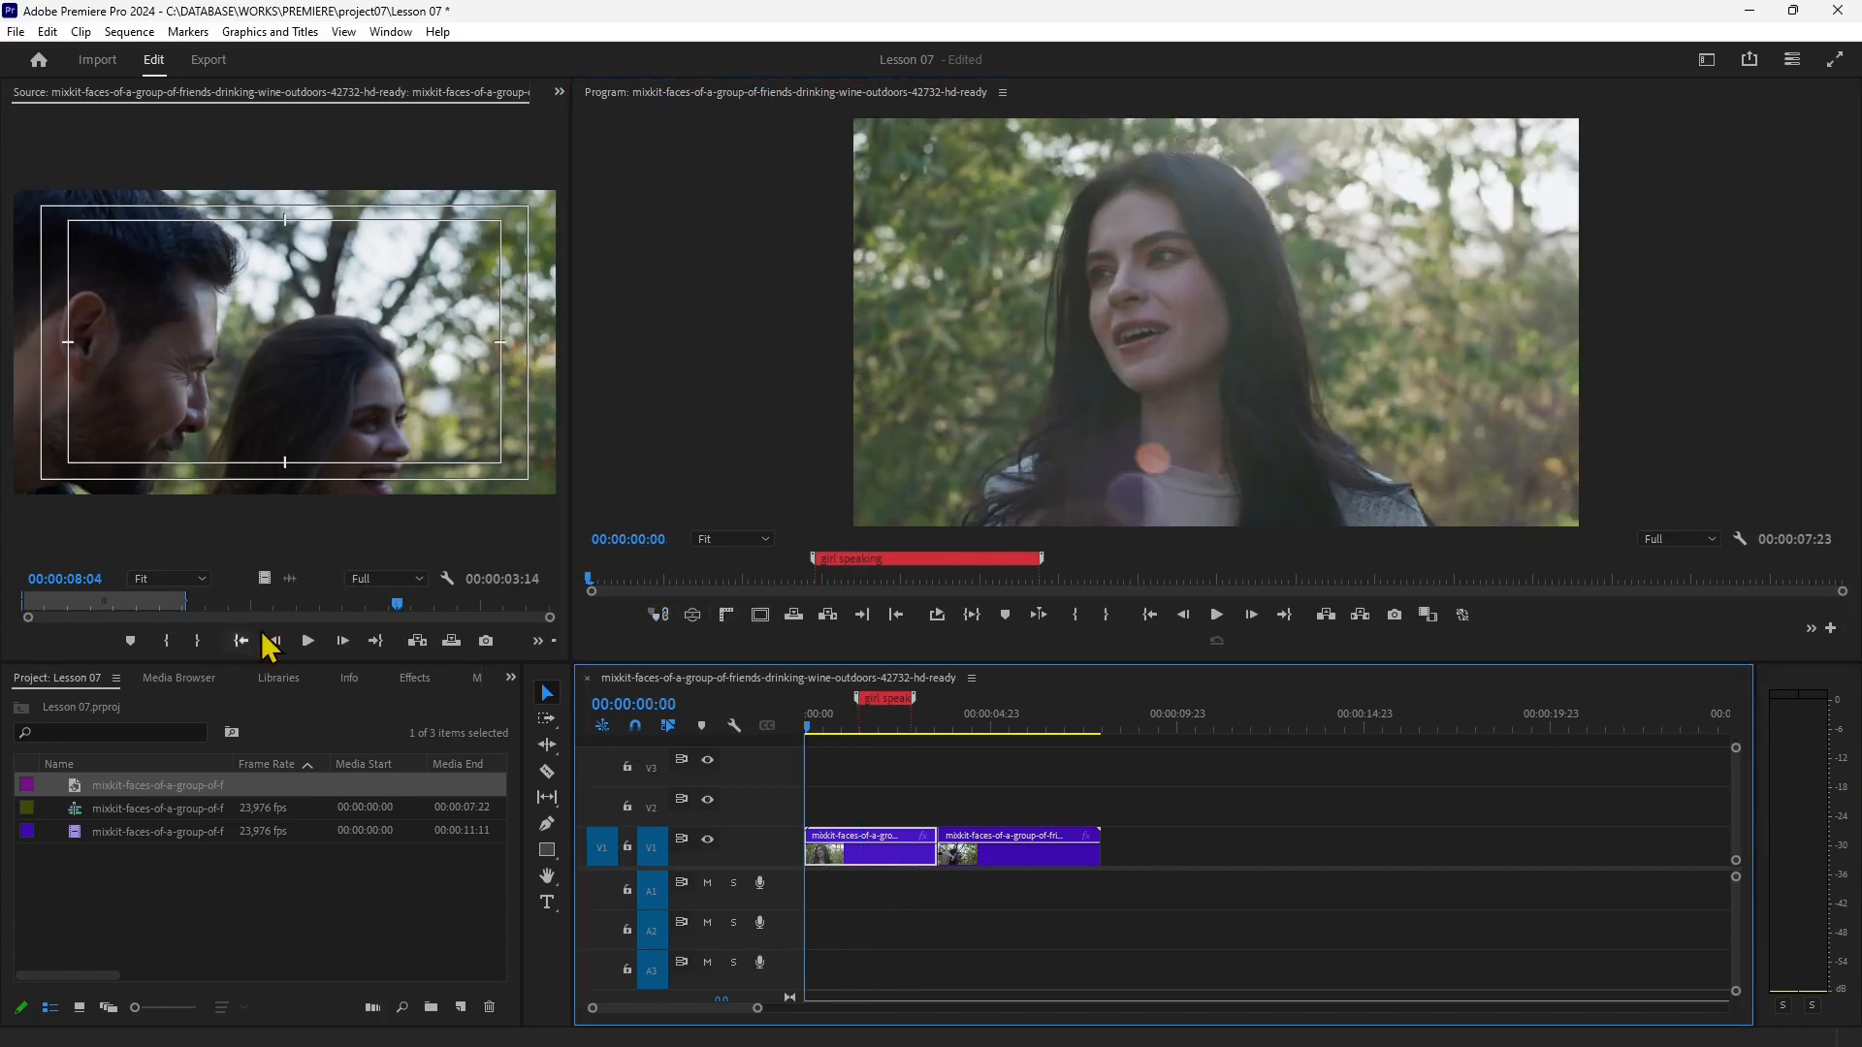
pyautogui.moveTo(396, 605); pyautogui.dragTo(10, 648)
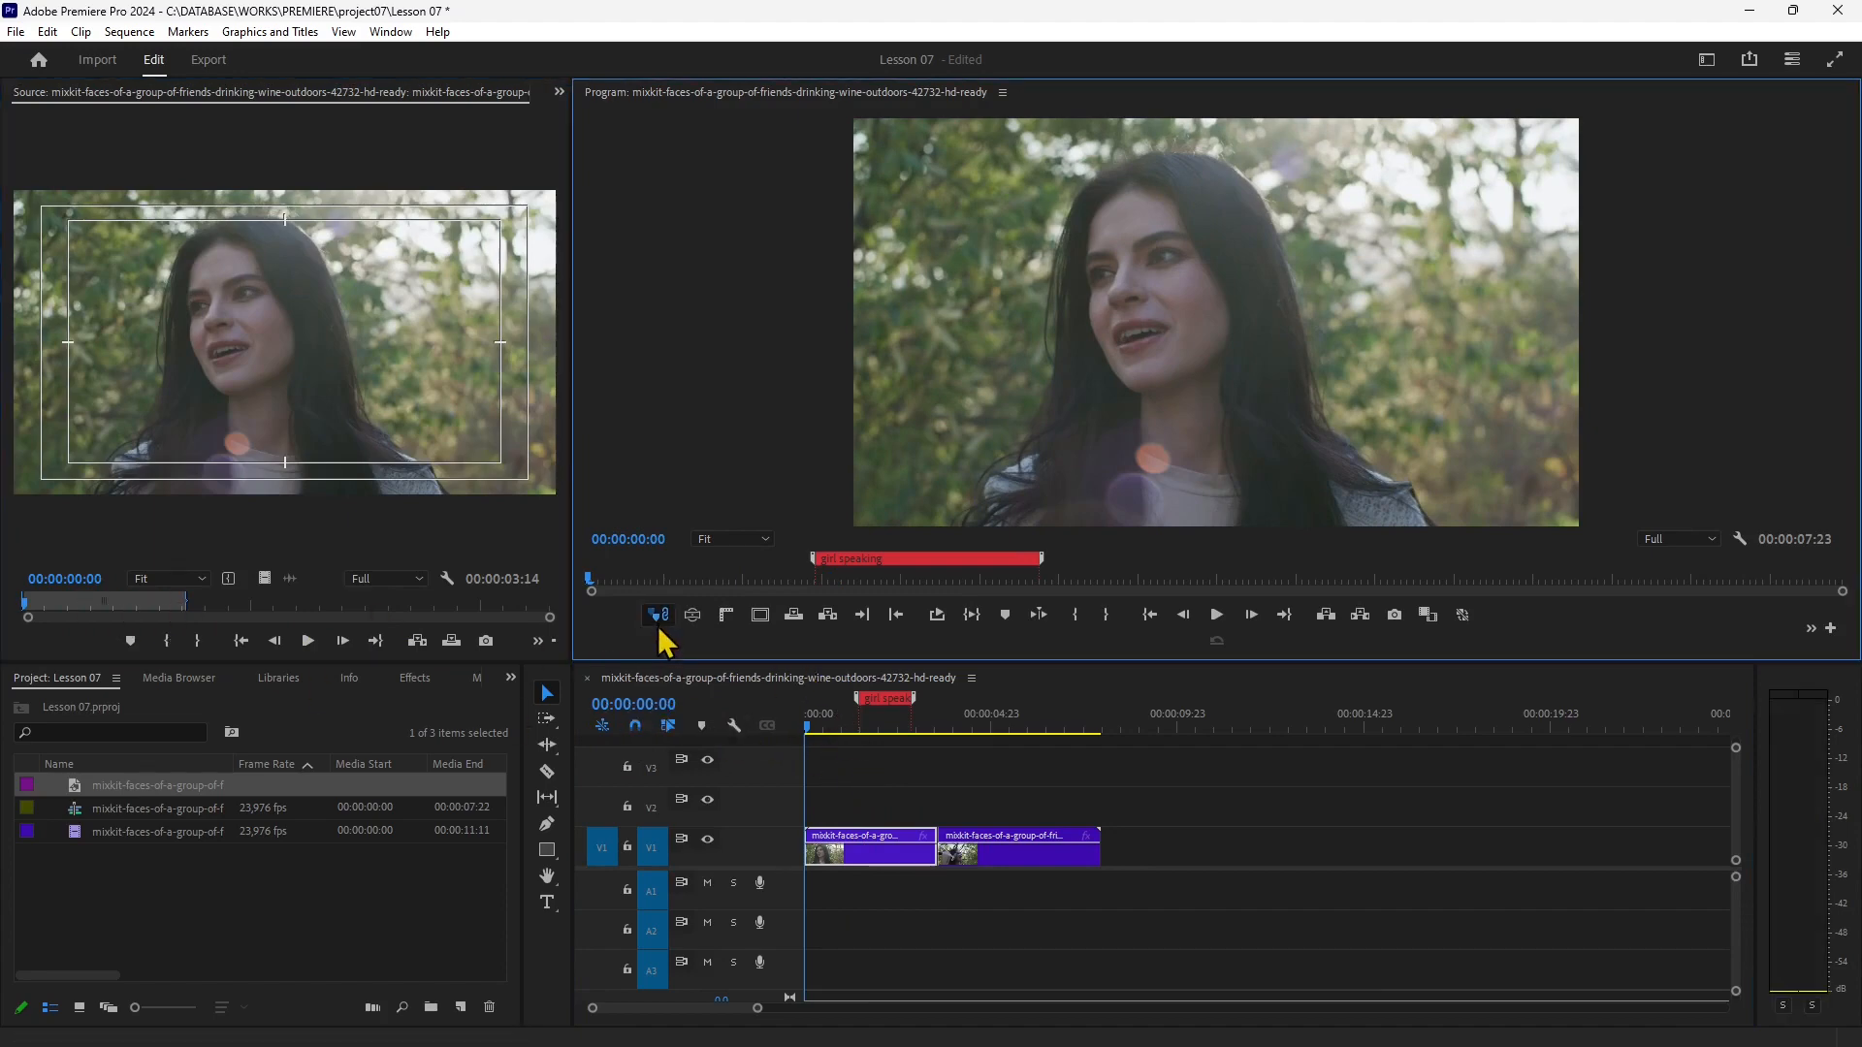
# Scrub the ganged monitors together, return them to 00:00:00:00, and turn ganging off.
pyautogui.moveTo(811, 726); pyautogui.dragTo(765, 766)
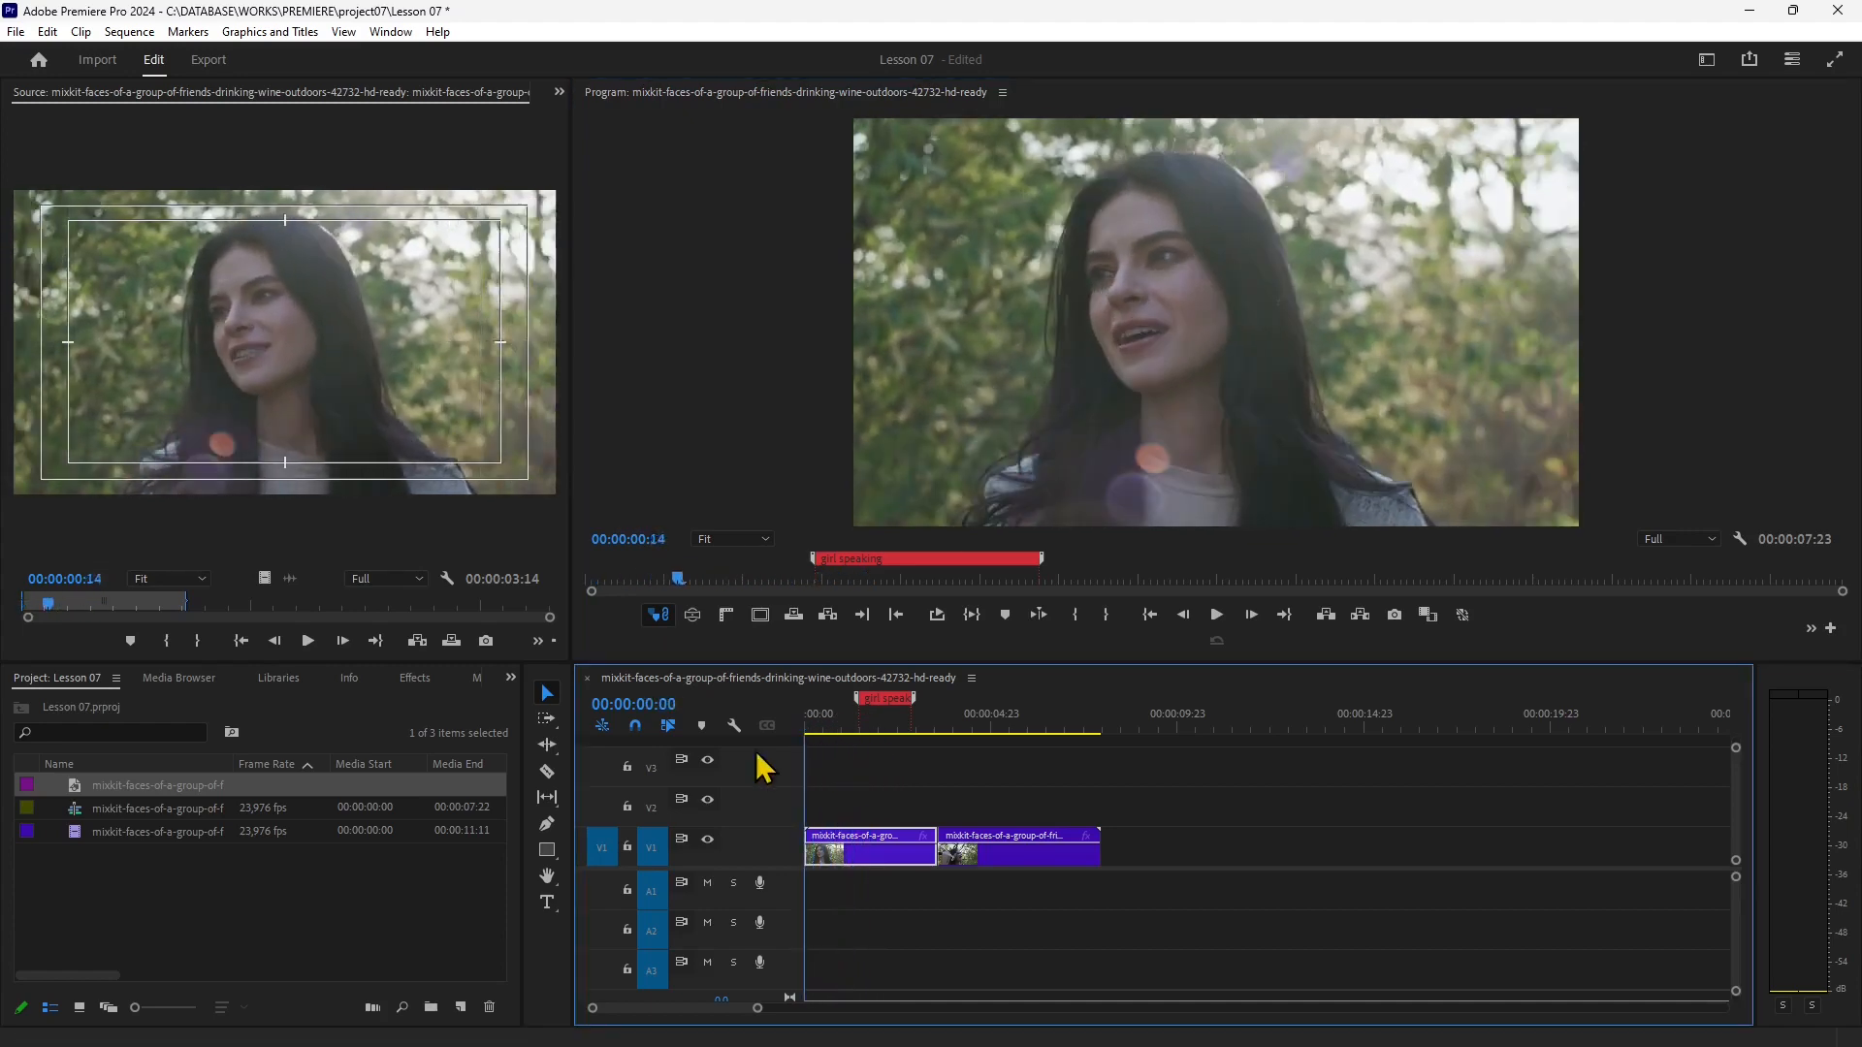
pyautogui.click(659, 614)
# Toggle the VR video display on and off, and show the rulers in the Program monitor.
pyautogui.click(695, 620)
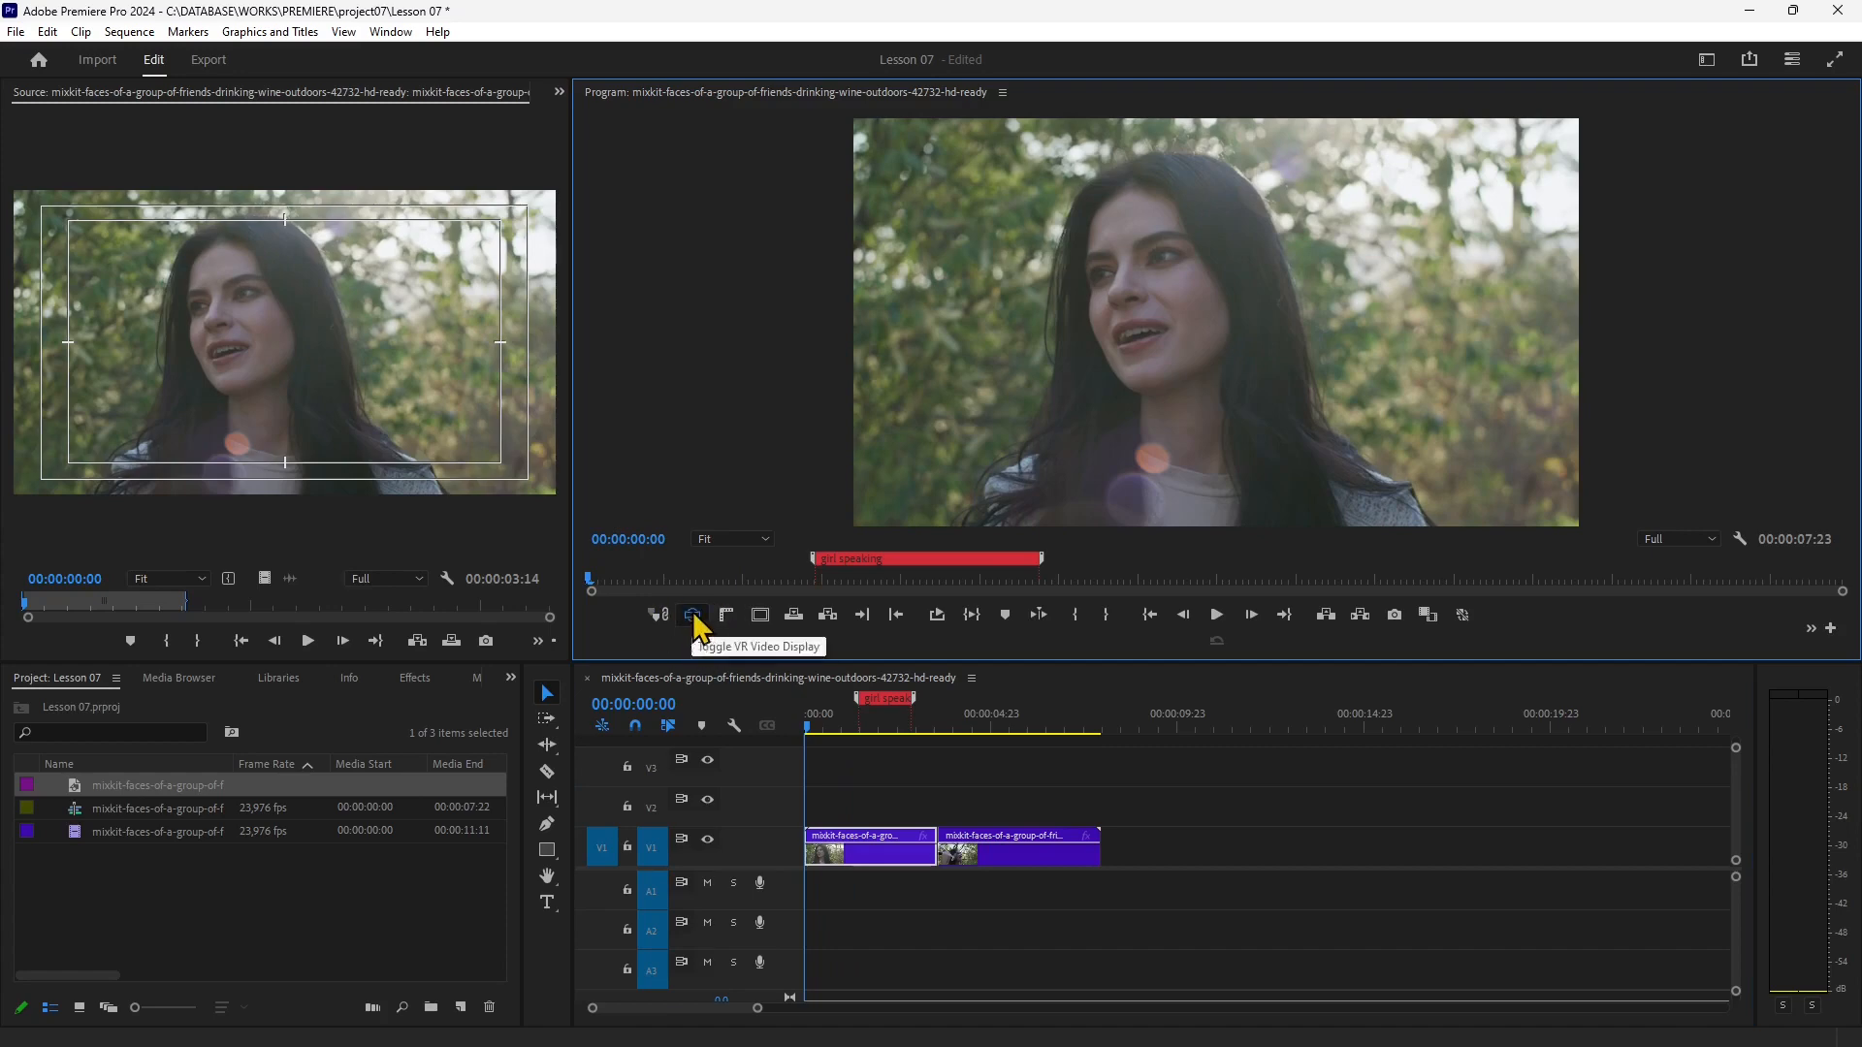
pyautogui.click(694, 618)
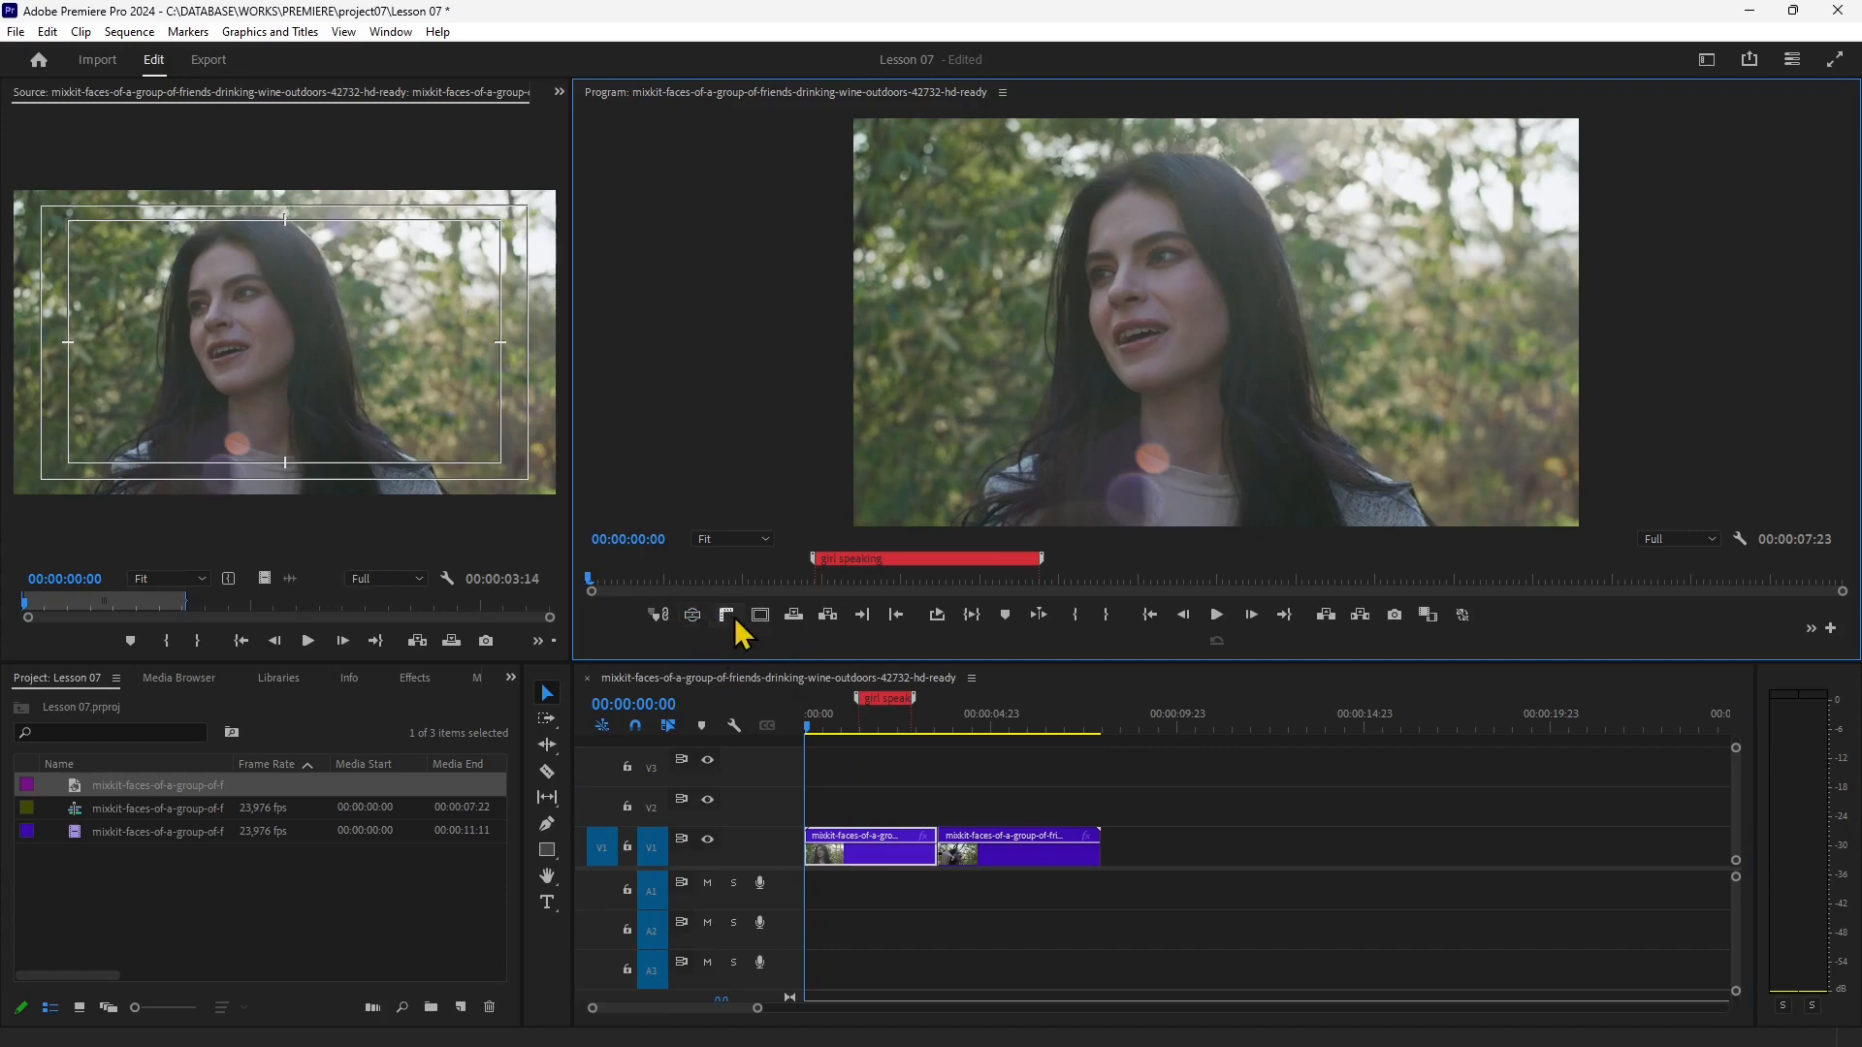
pyautogui.click(727, 616)
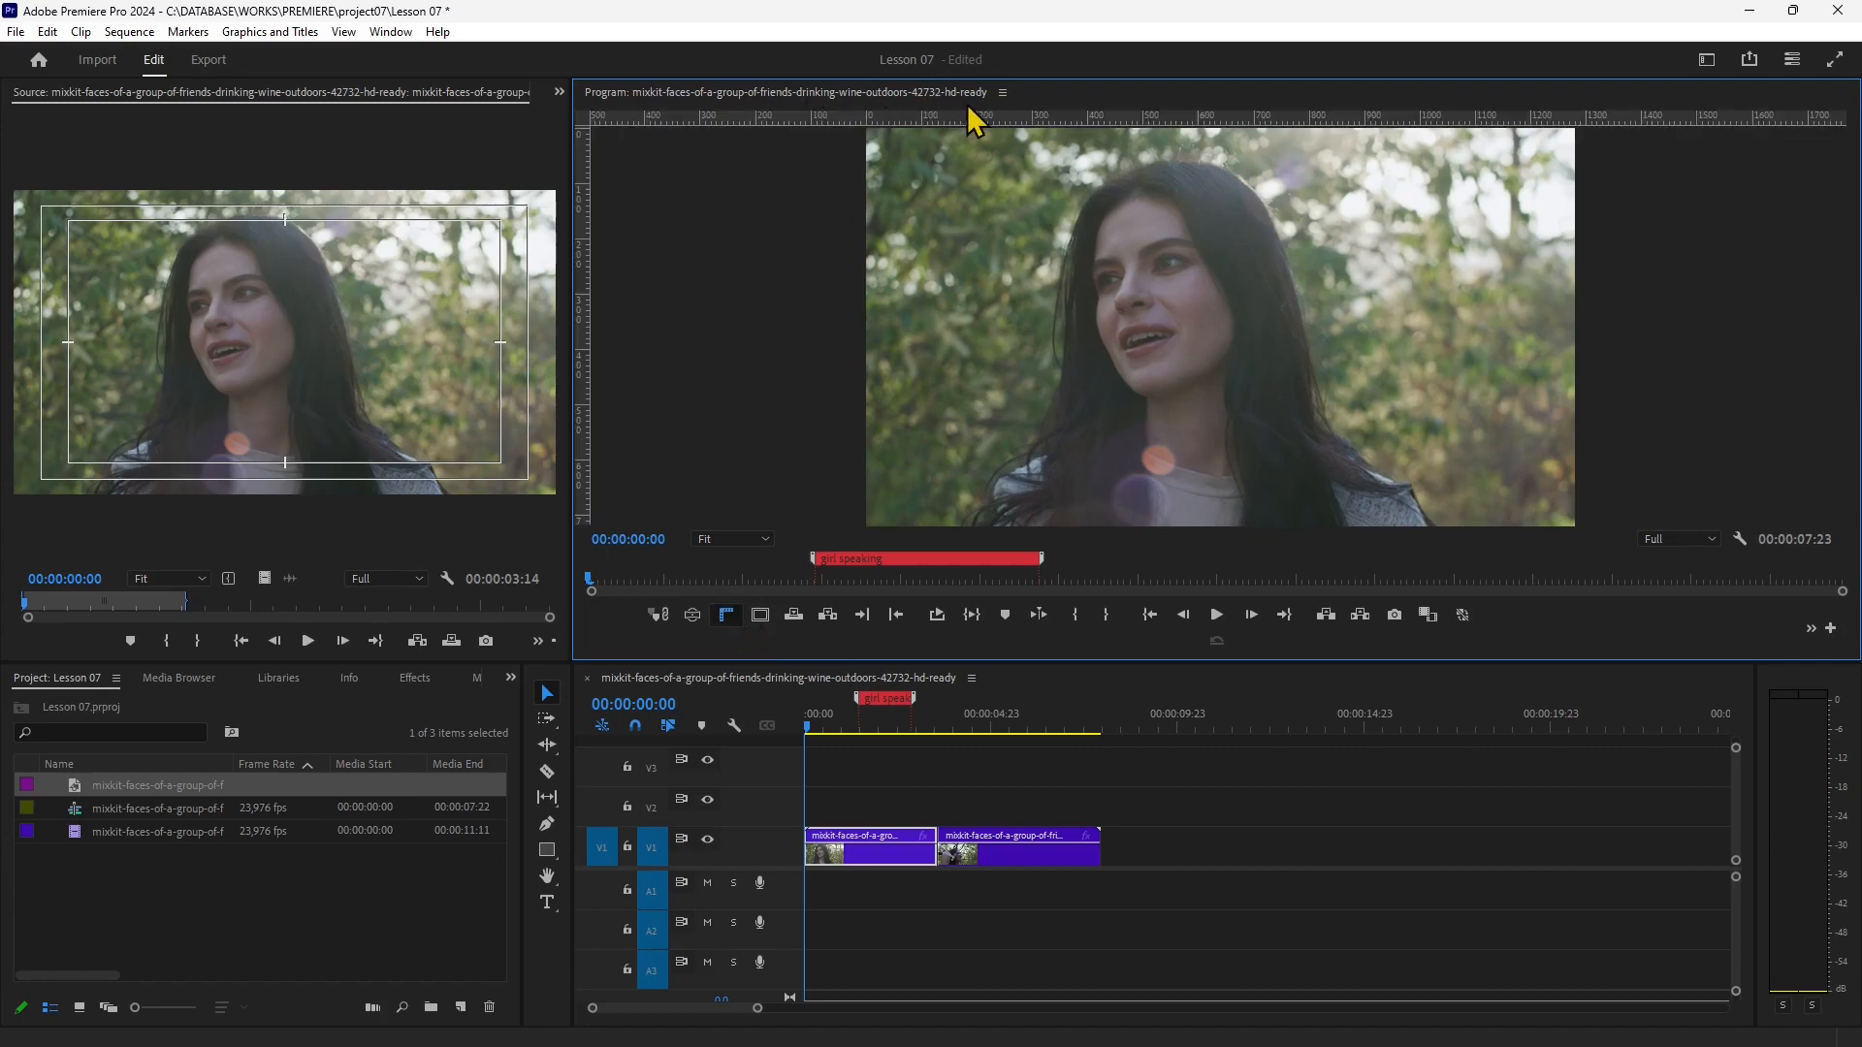
# Create two horizontal guides in the Program monitor, remove the upper one, and move the other near the frame's lower edge.
pyautogui.moveTo(1104, 119); pyautogui.dragTo(1076, 248)
pyautogui.moveTo(954, 279); pyautogui.dragTo(824, 126)
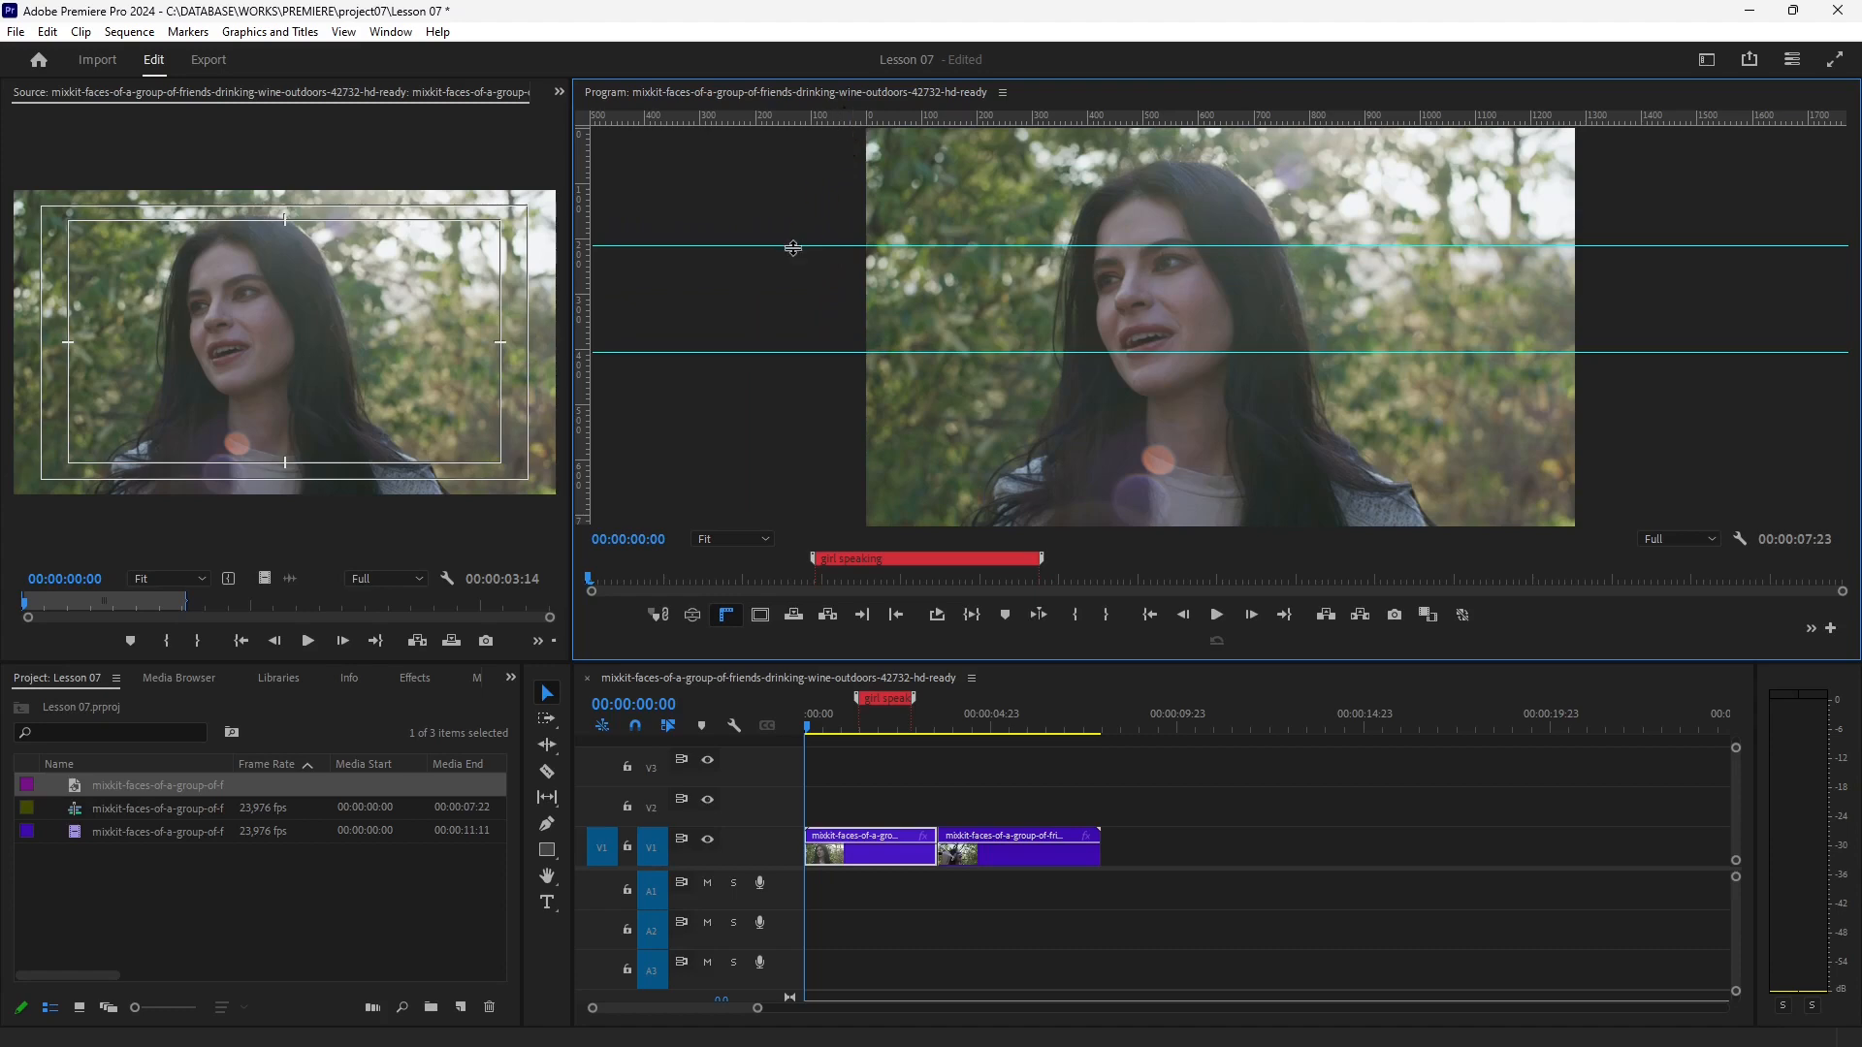
pyautogui.moveTo(807, 245); pyautogui.dragTo(842, 83)
pyautogui.moveTo(783, 352); pyautogui.dragTo(761, 463)
# Add a vertical guide near each side of the frame and three more horizontal guides, including one at about 177.
pyautogui.moveTo(584, 332); pyautogui.dragTo(987, 310)
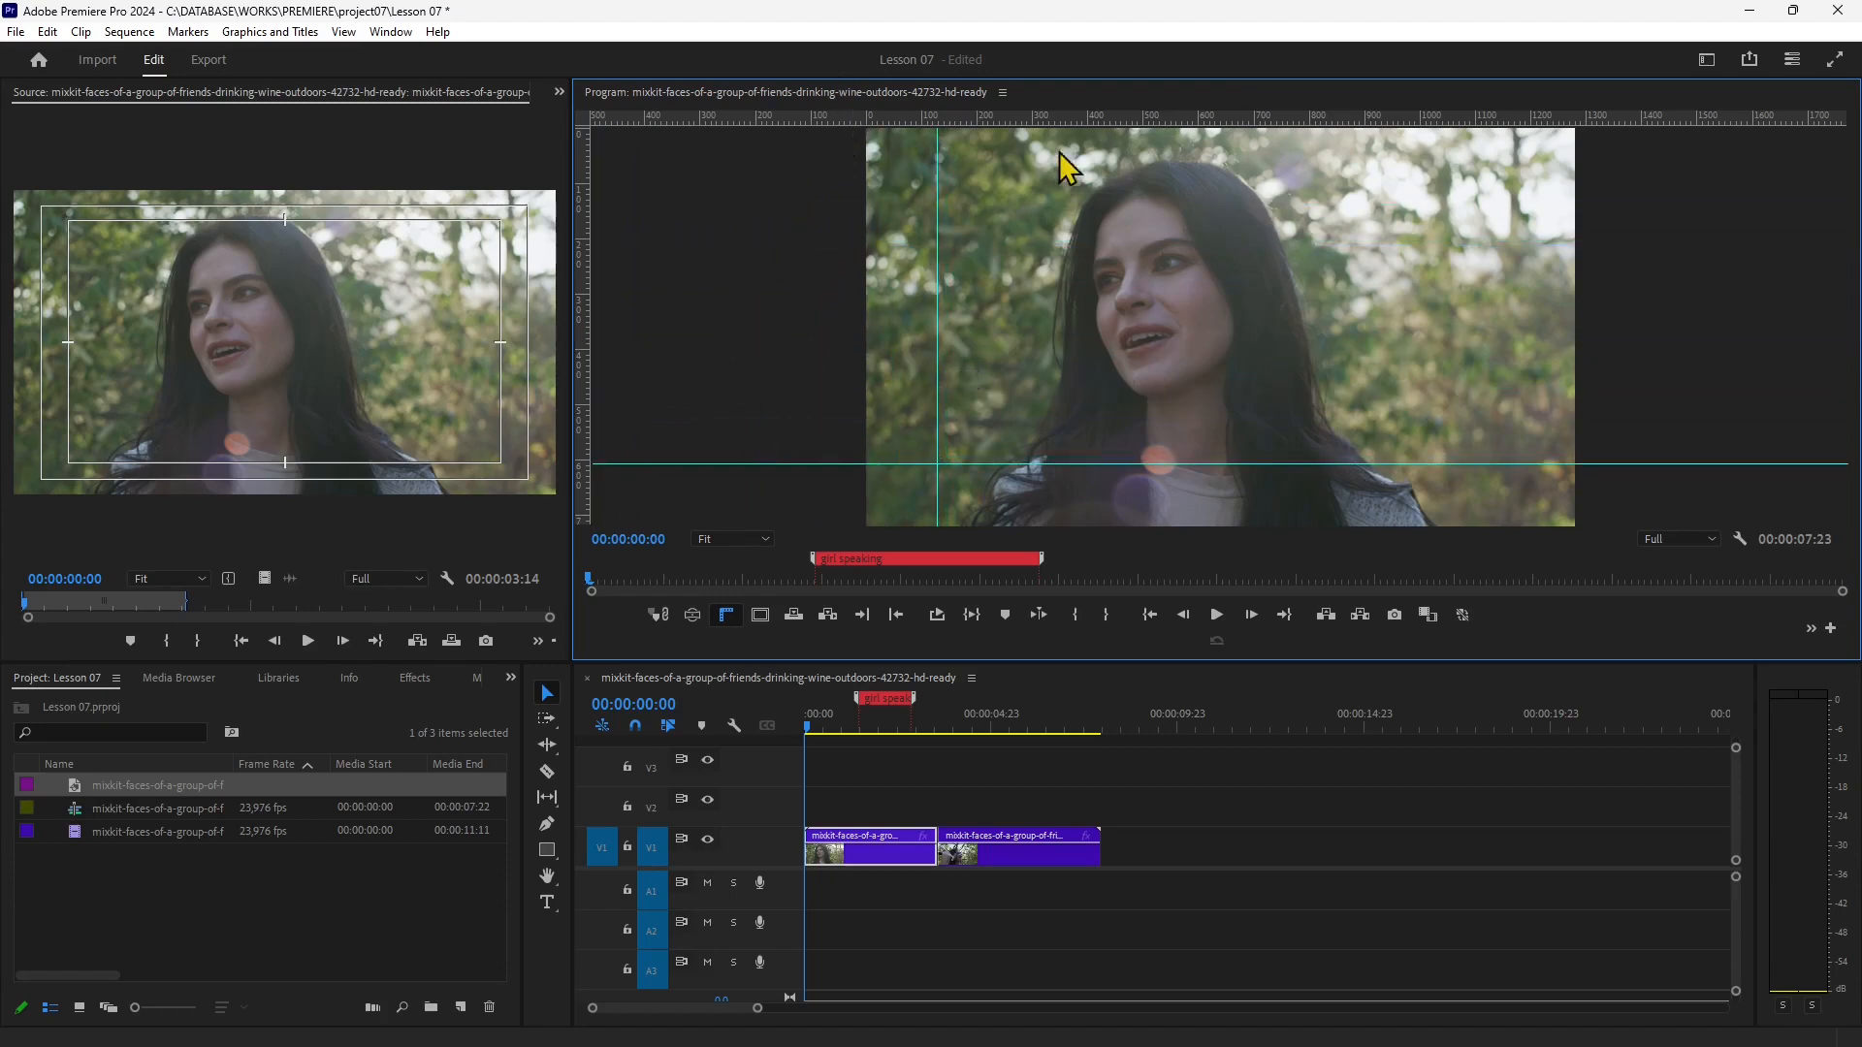
pyautogui.moveTo(1064, 119); pyautogui.dragTo(1064, 177)
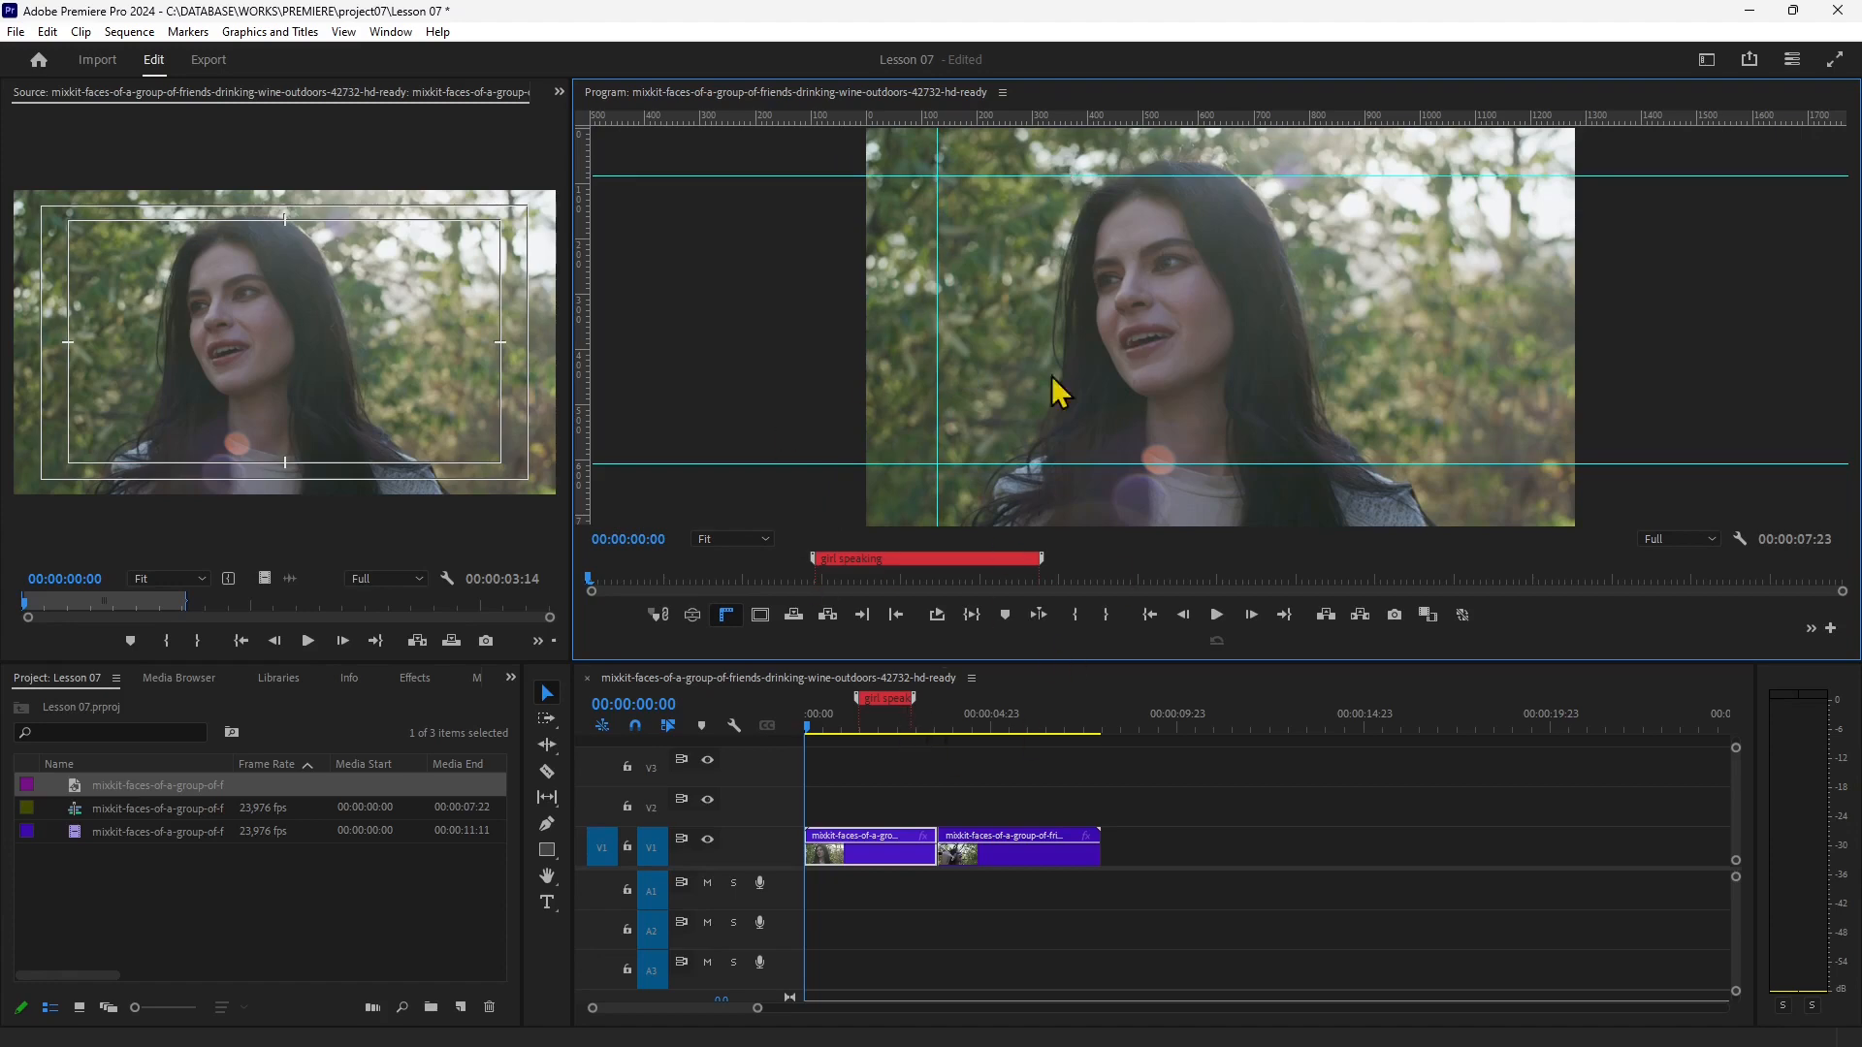
pyautogui.moveTo(600, 310); pyautogui.dragTo(1512, 361)
pyautogui.moveTo(1140, 121); pyautogui.dragTo(1117, 225)
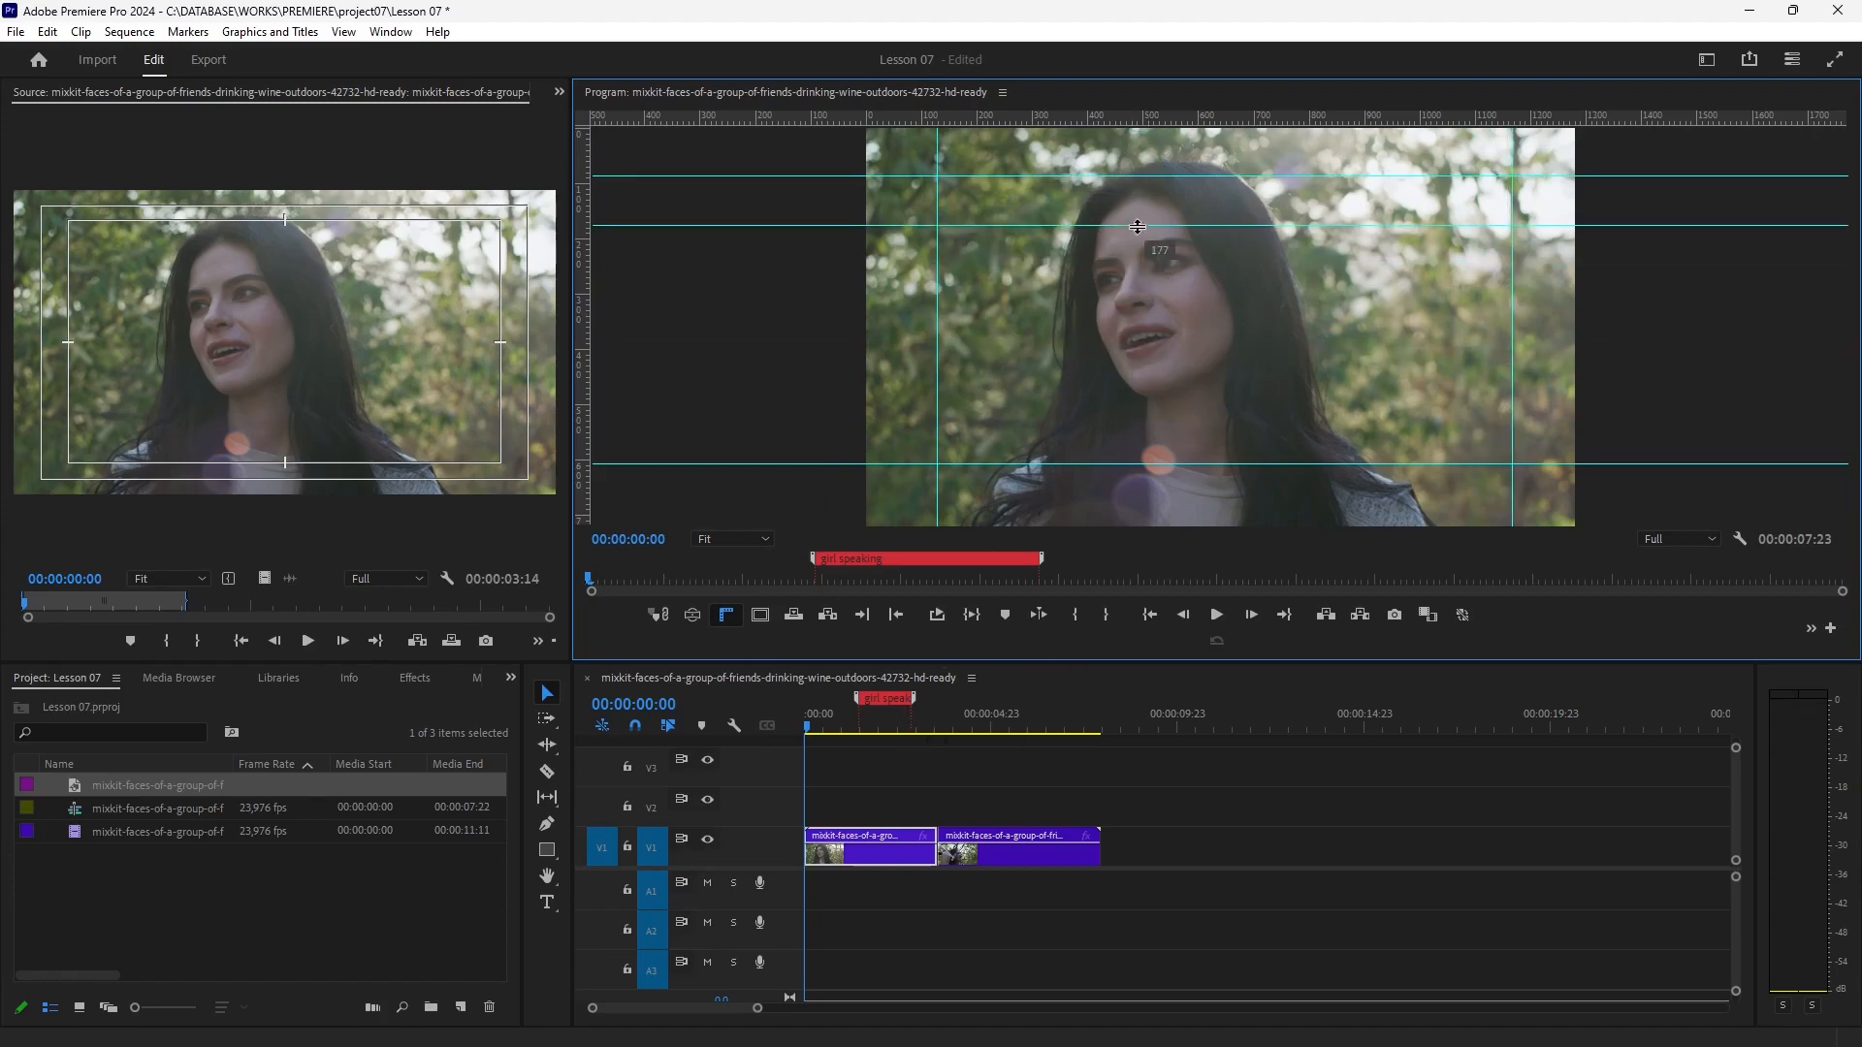
pyautogui.moveTo(687, 114); pyautogui.dragTo(718, 435)
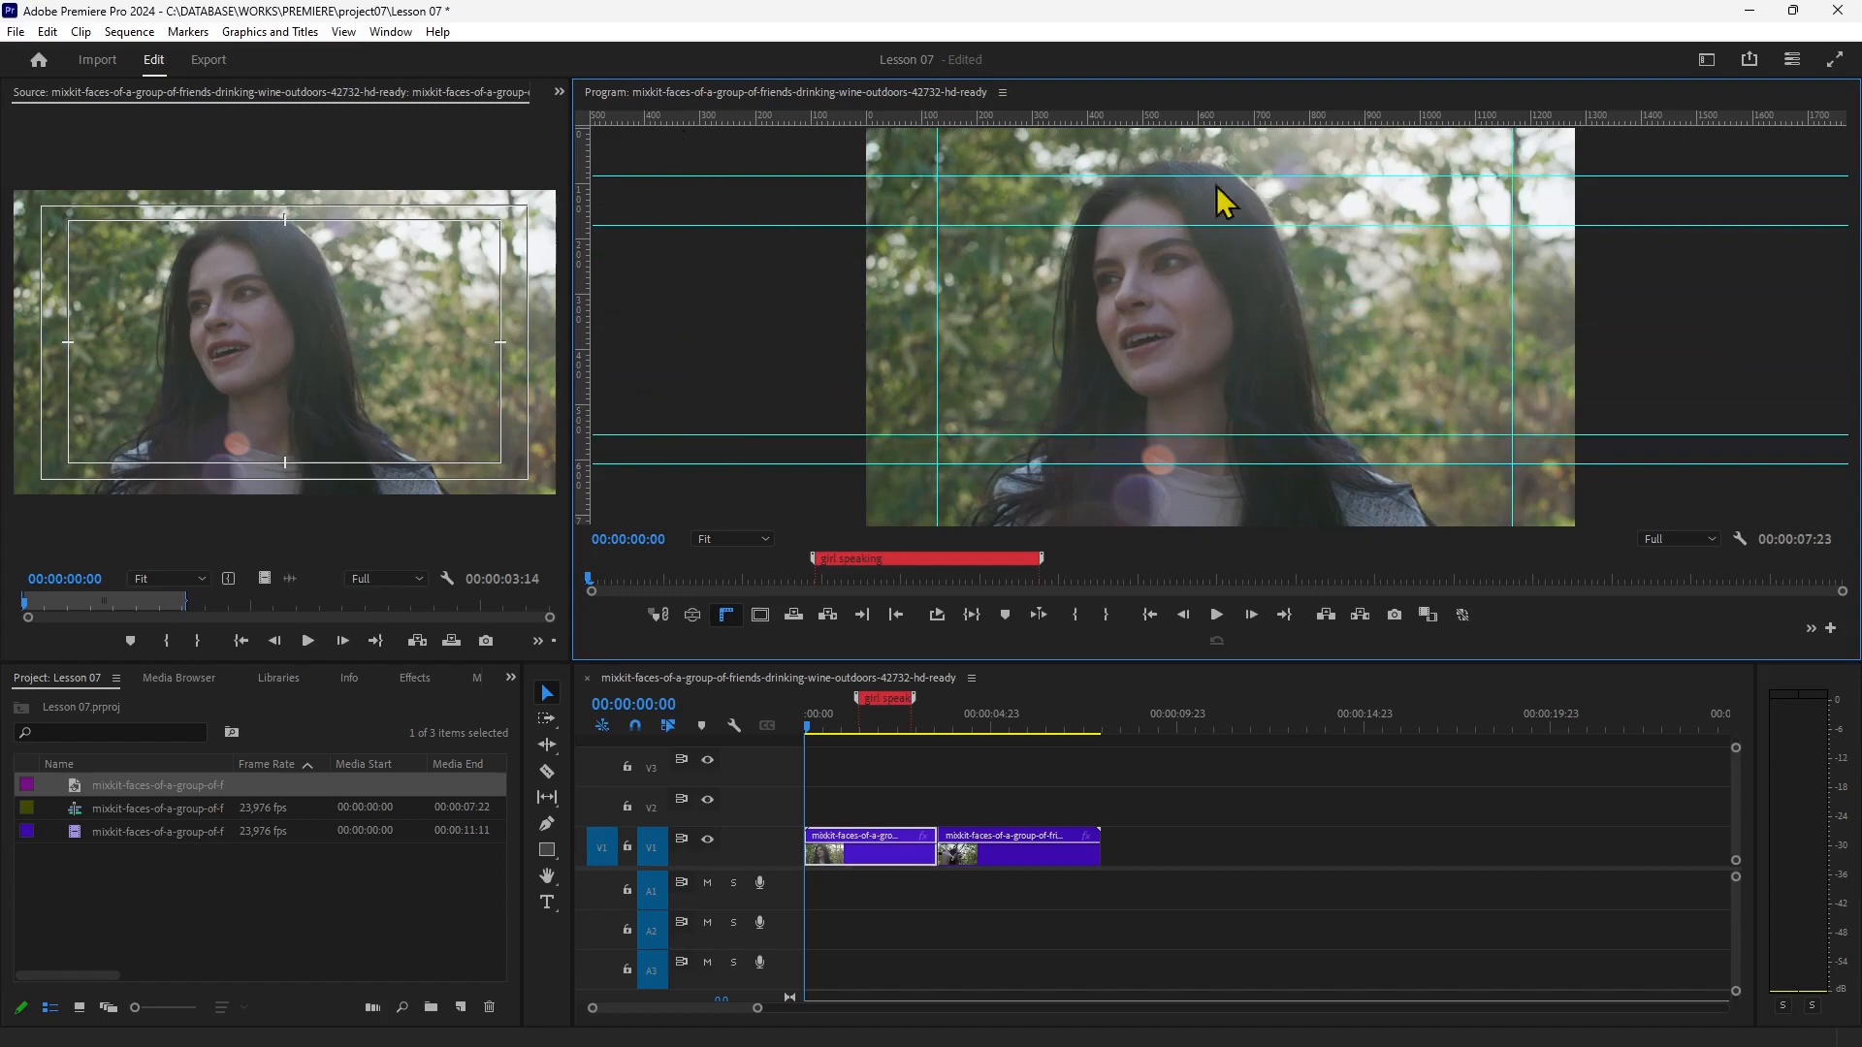
# Hide the Program monitor rulers and toggle the safe margins on and off.
pyautogui.click(726, 616)
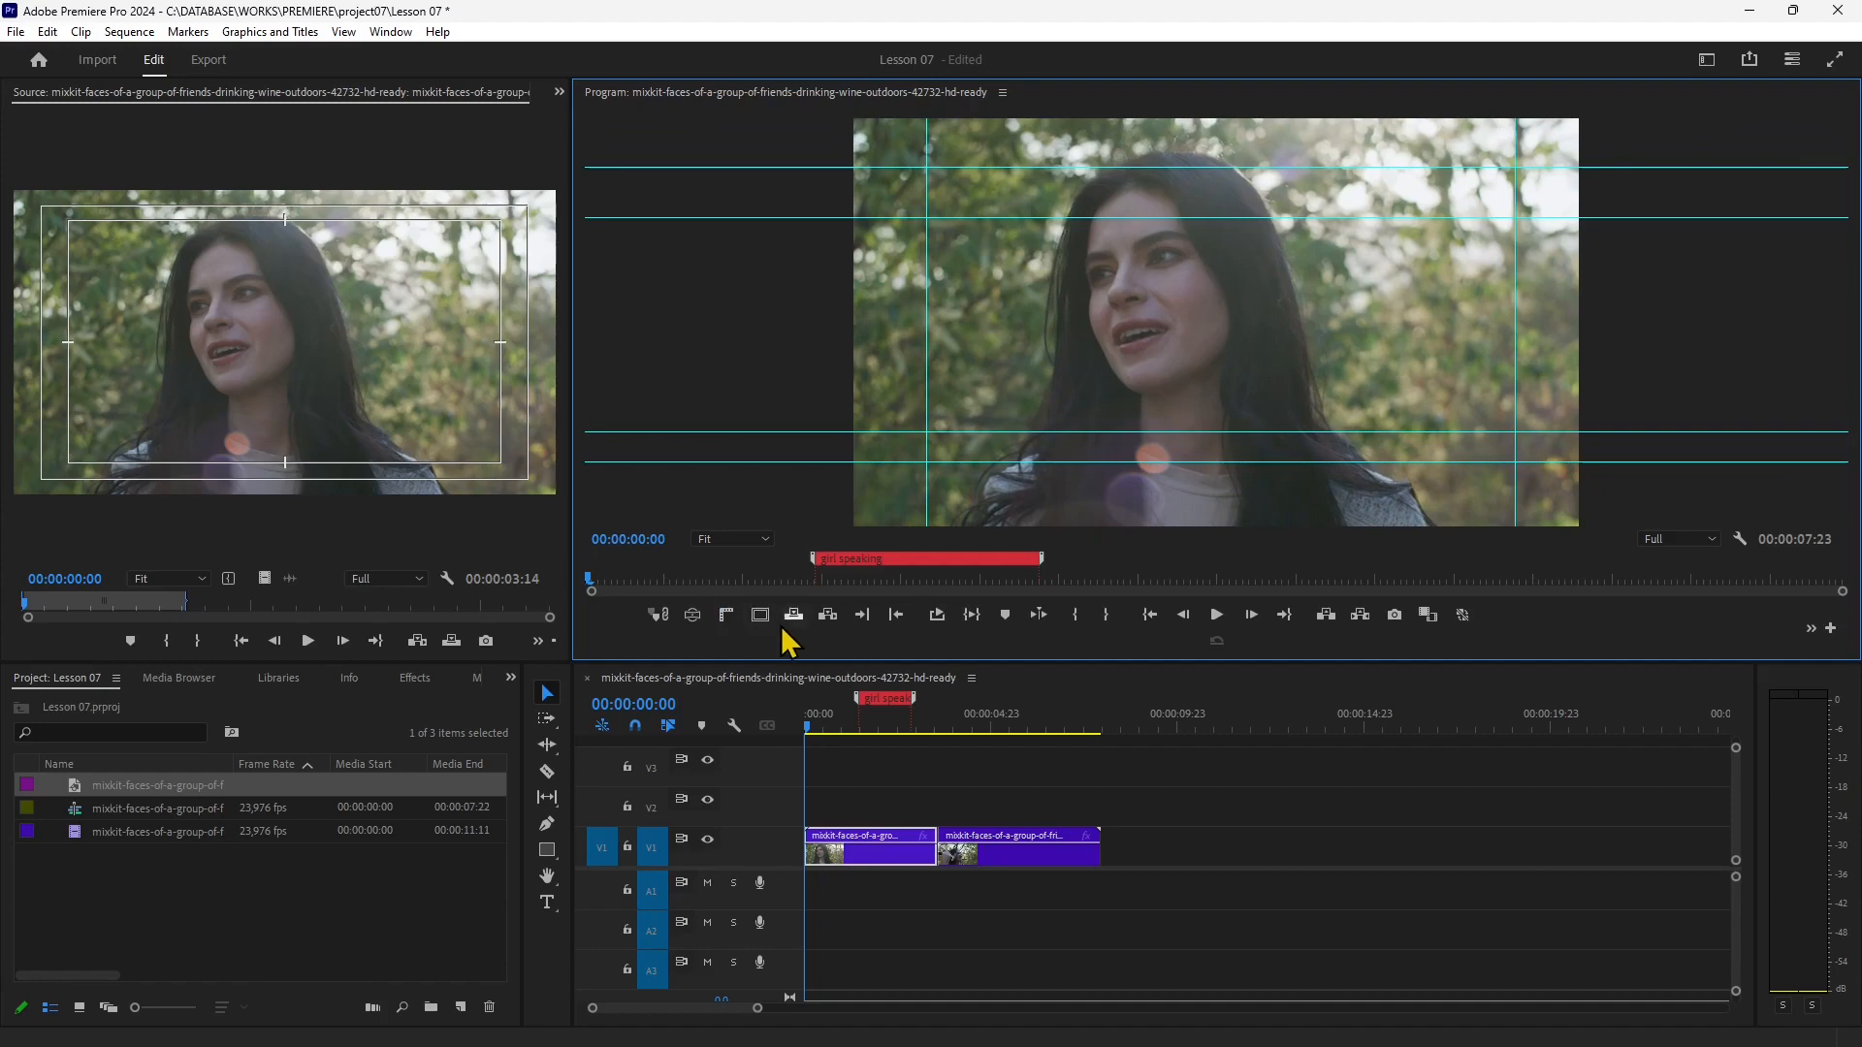
pyautogui.click(765, 617)
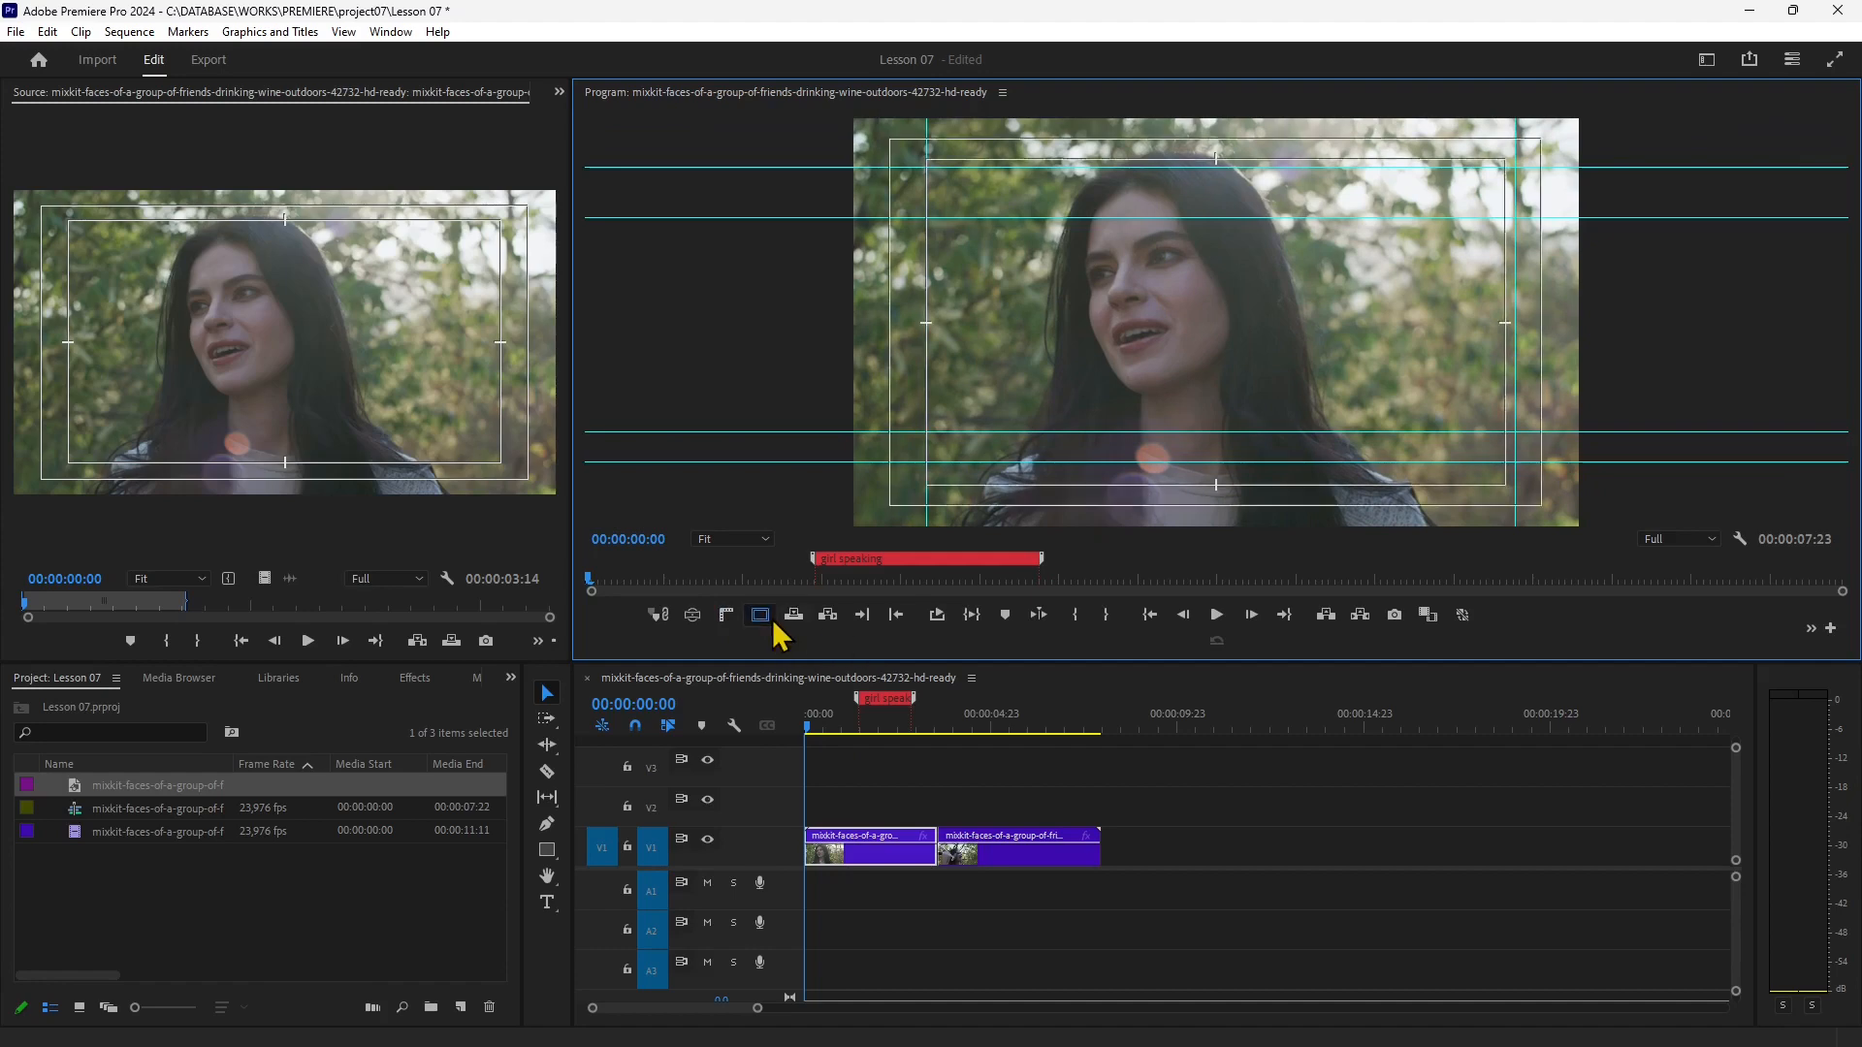
pyautogui.click(768, 618)
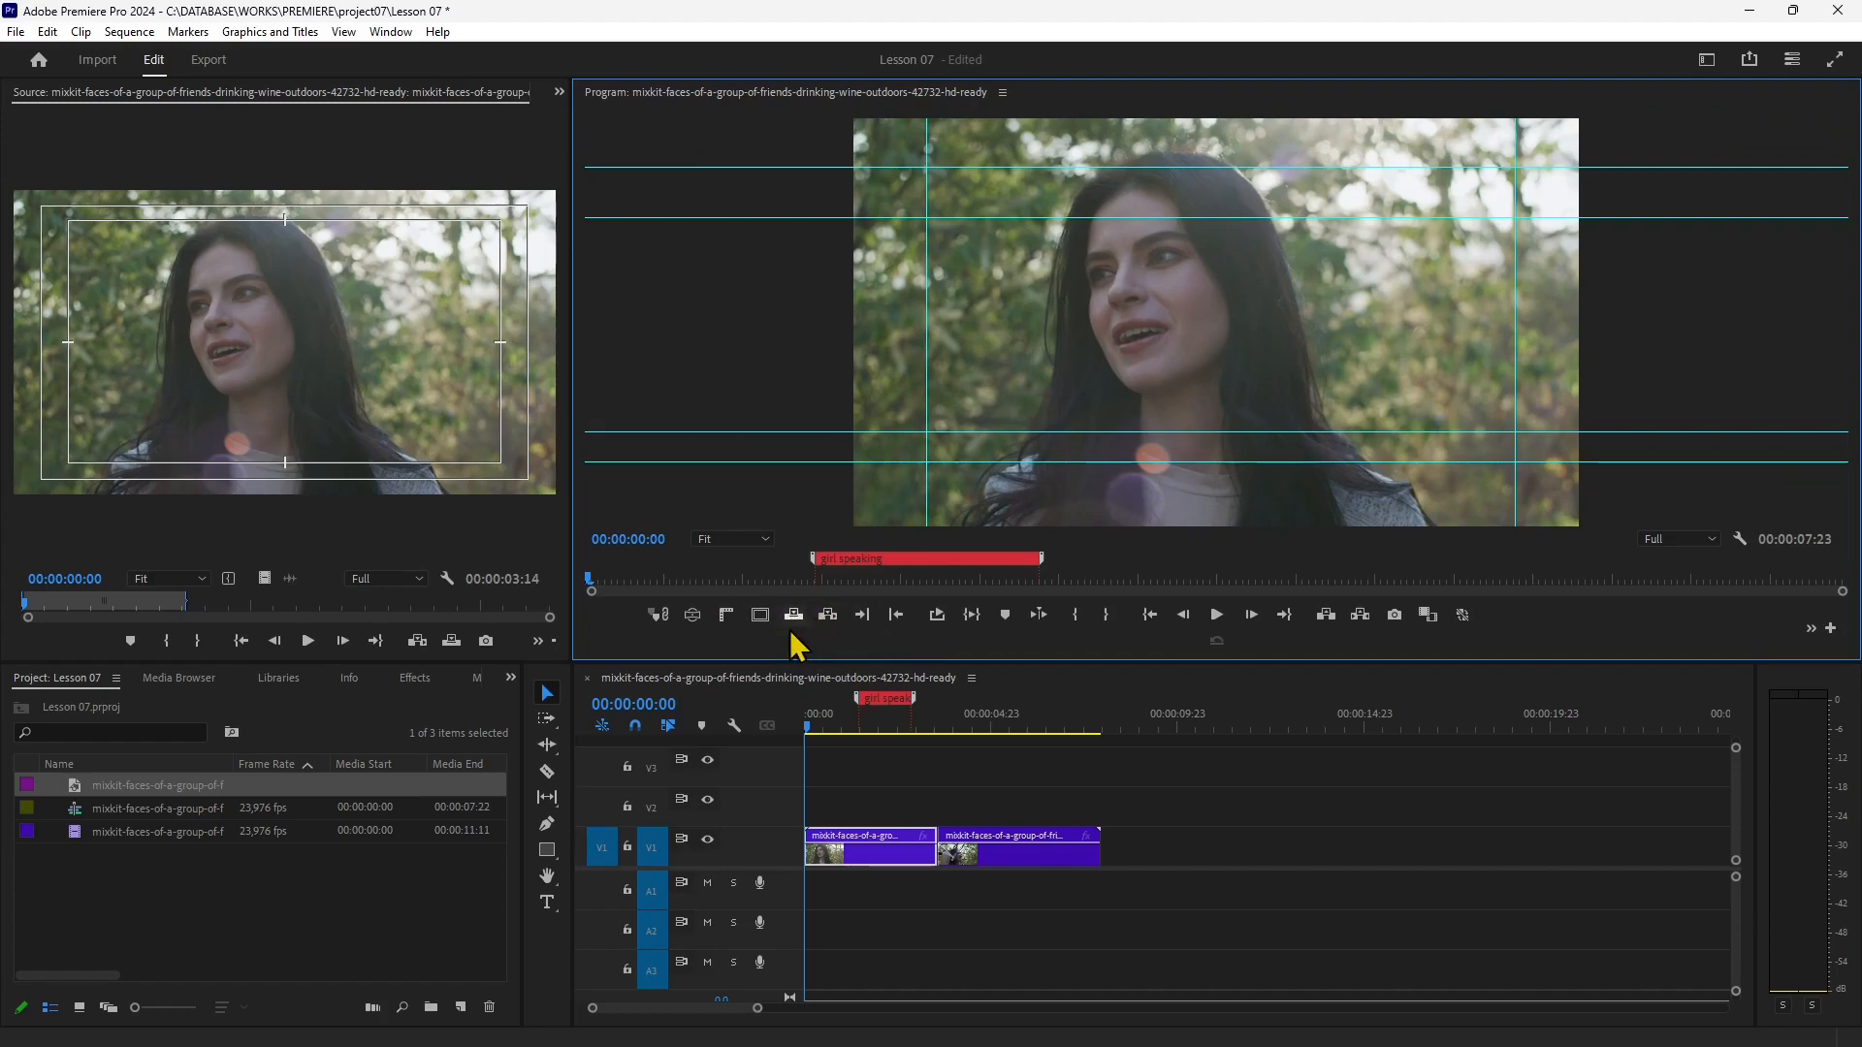
# Move the playhead to 00:00:06:00 and overwrite the source clip into the sequence twice in a row.
pyautogui.moveTo(807, 723); pyautogui.dragTo(1030, 746)
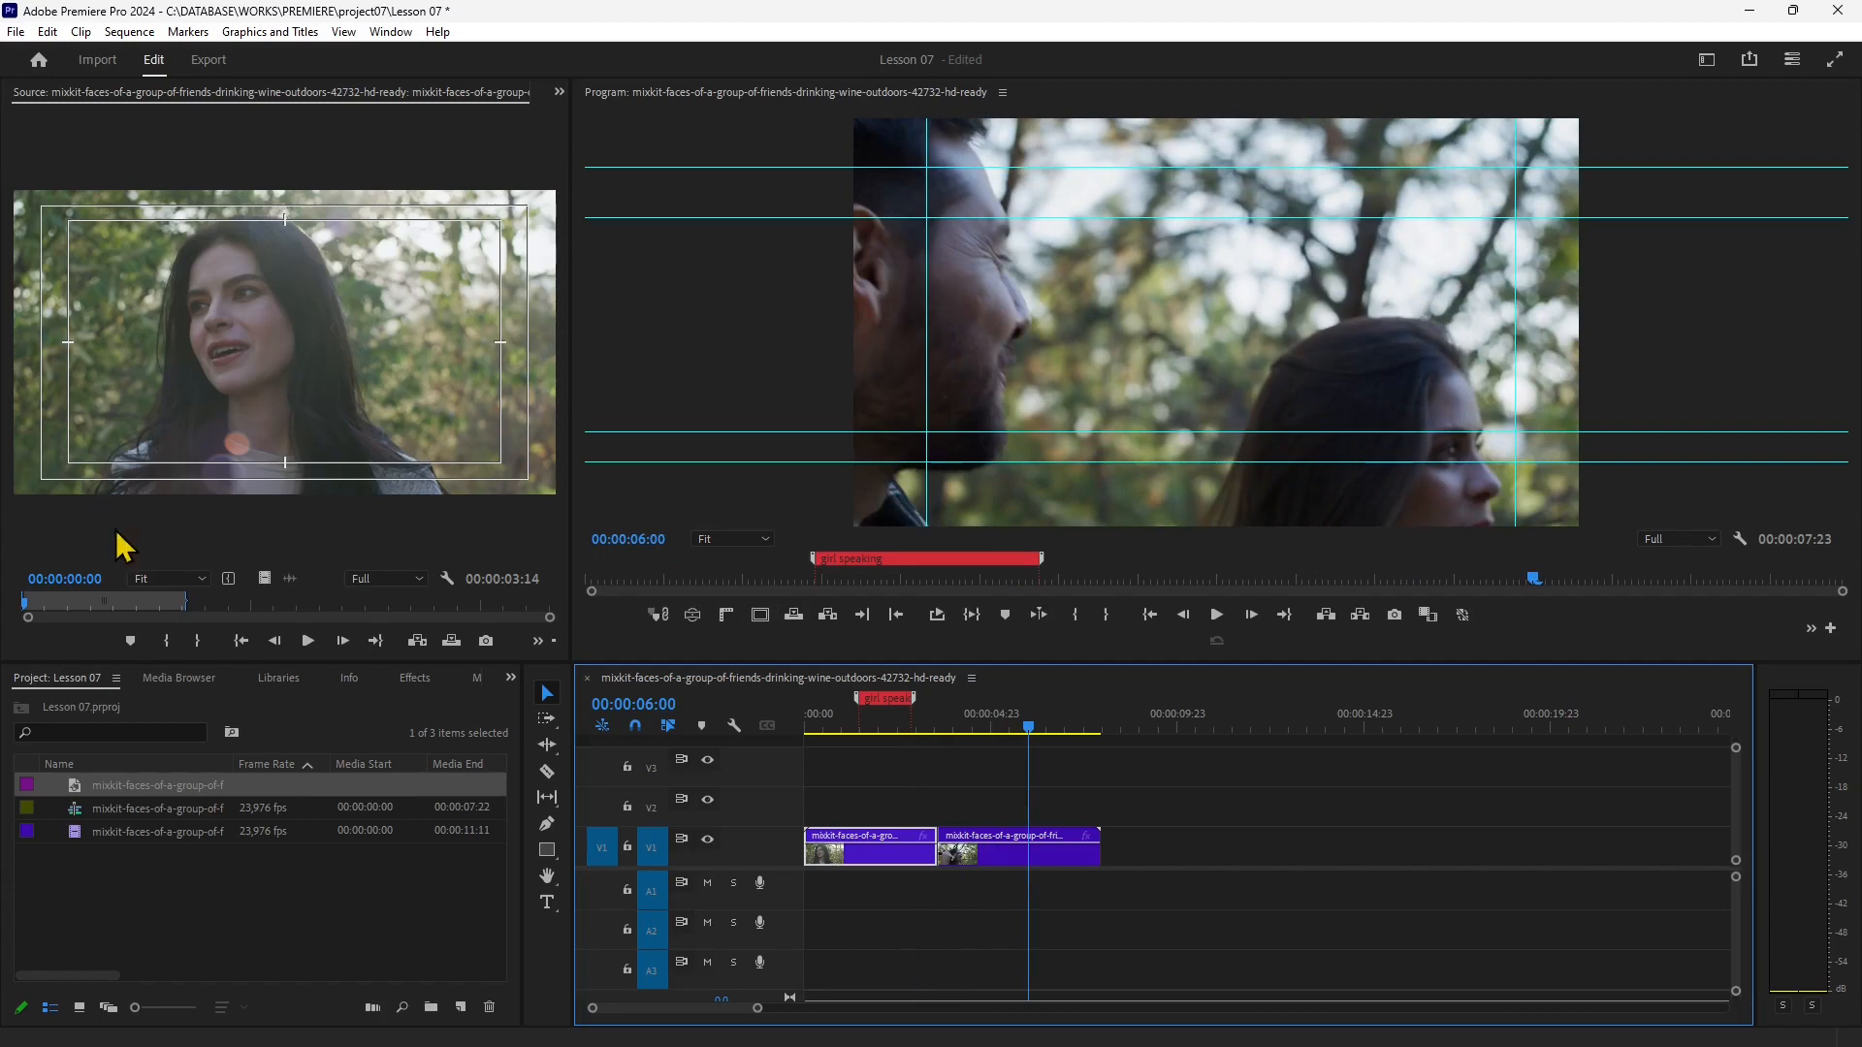
pyautogui.click(824, 617)
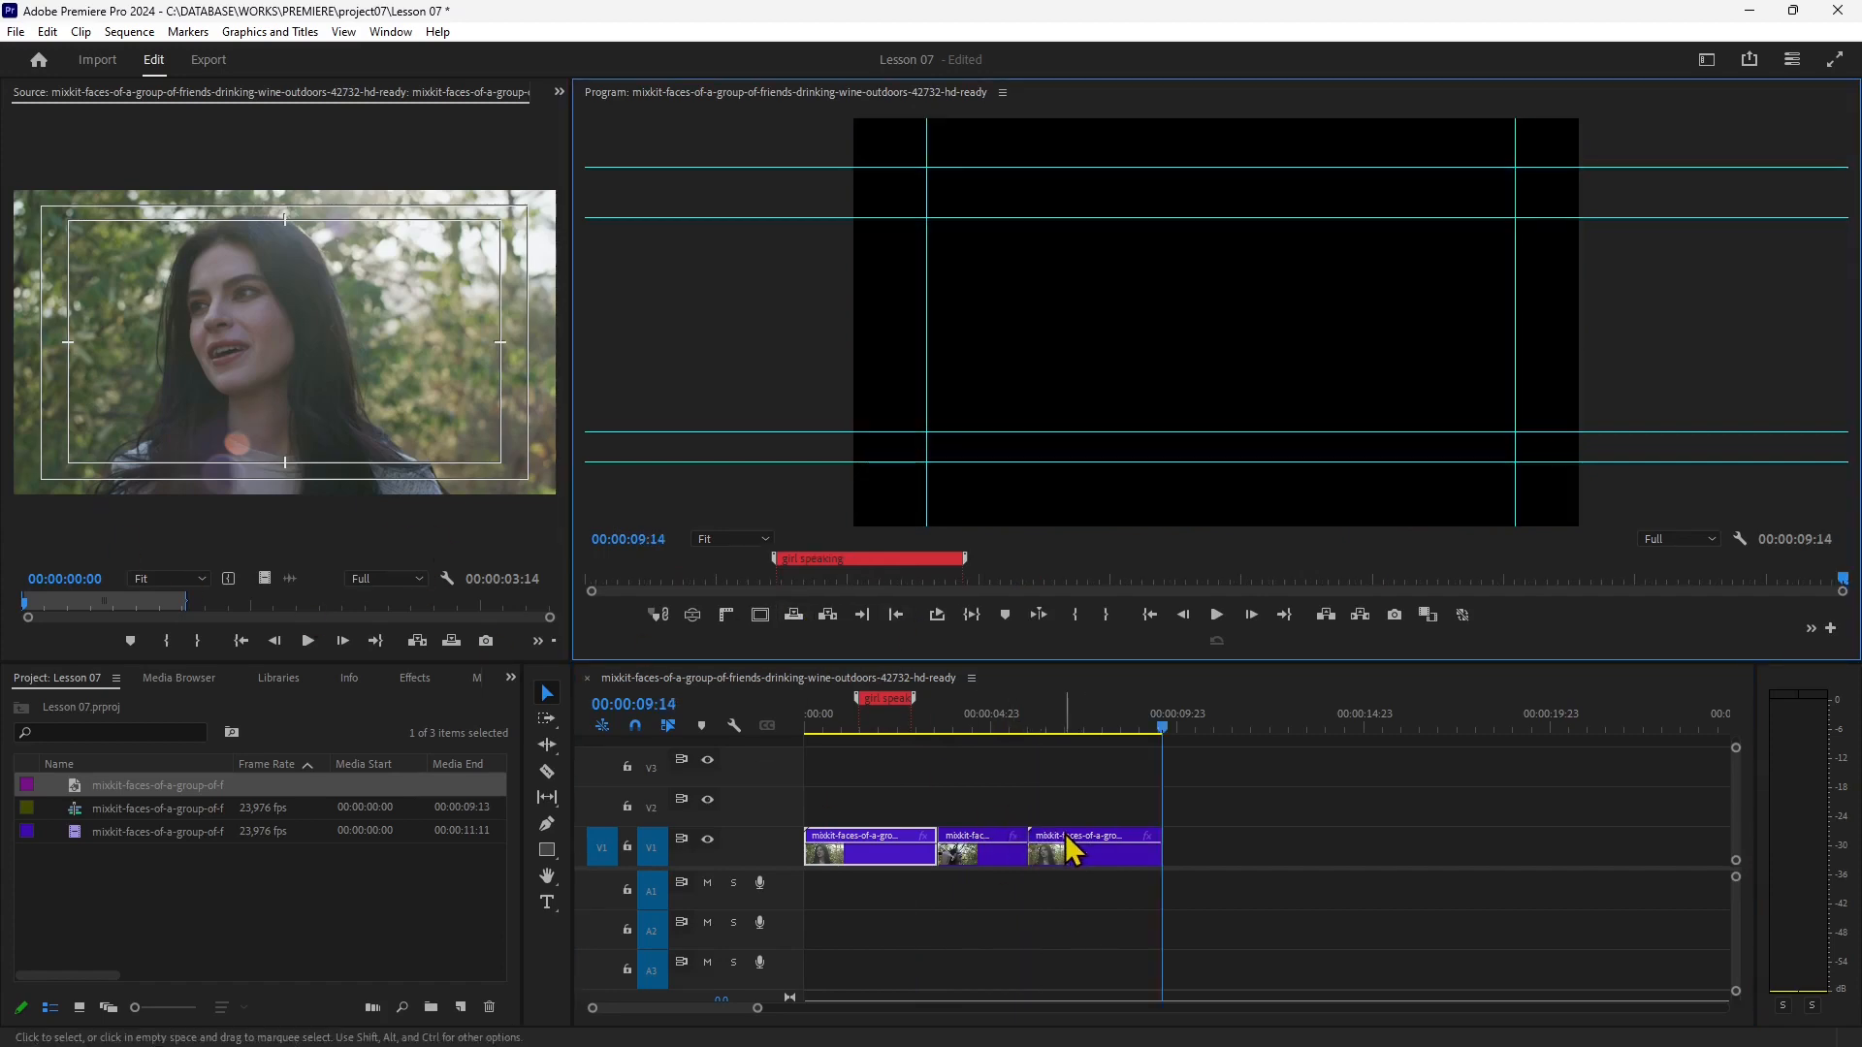
pyautogui.click(830, 621)
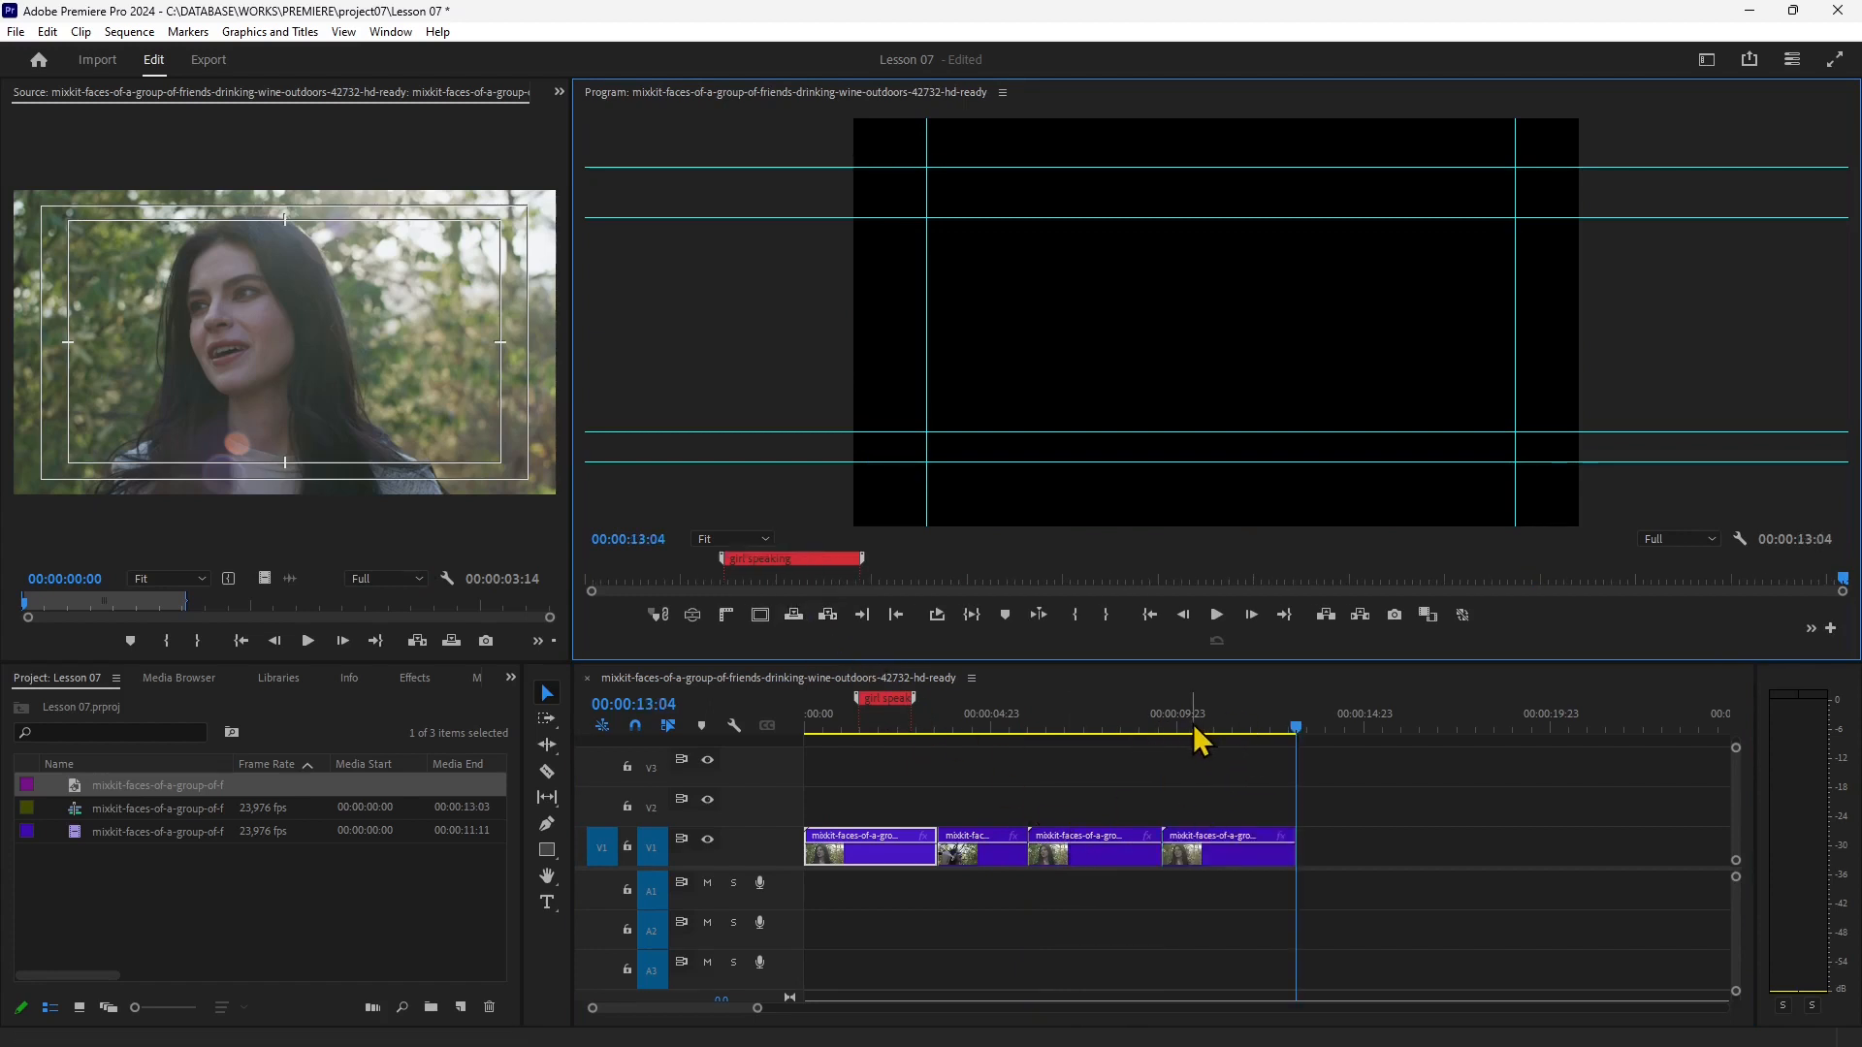
# Undo both overwrite edits and the earlier sequence cuts, back to the single full-length clip with In and Out points.
pyautogui.hotkey('ctrl', 'z')
pyautogui.hotkey('ctrl', 'z')
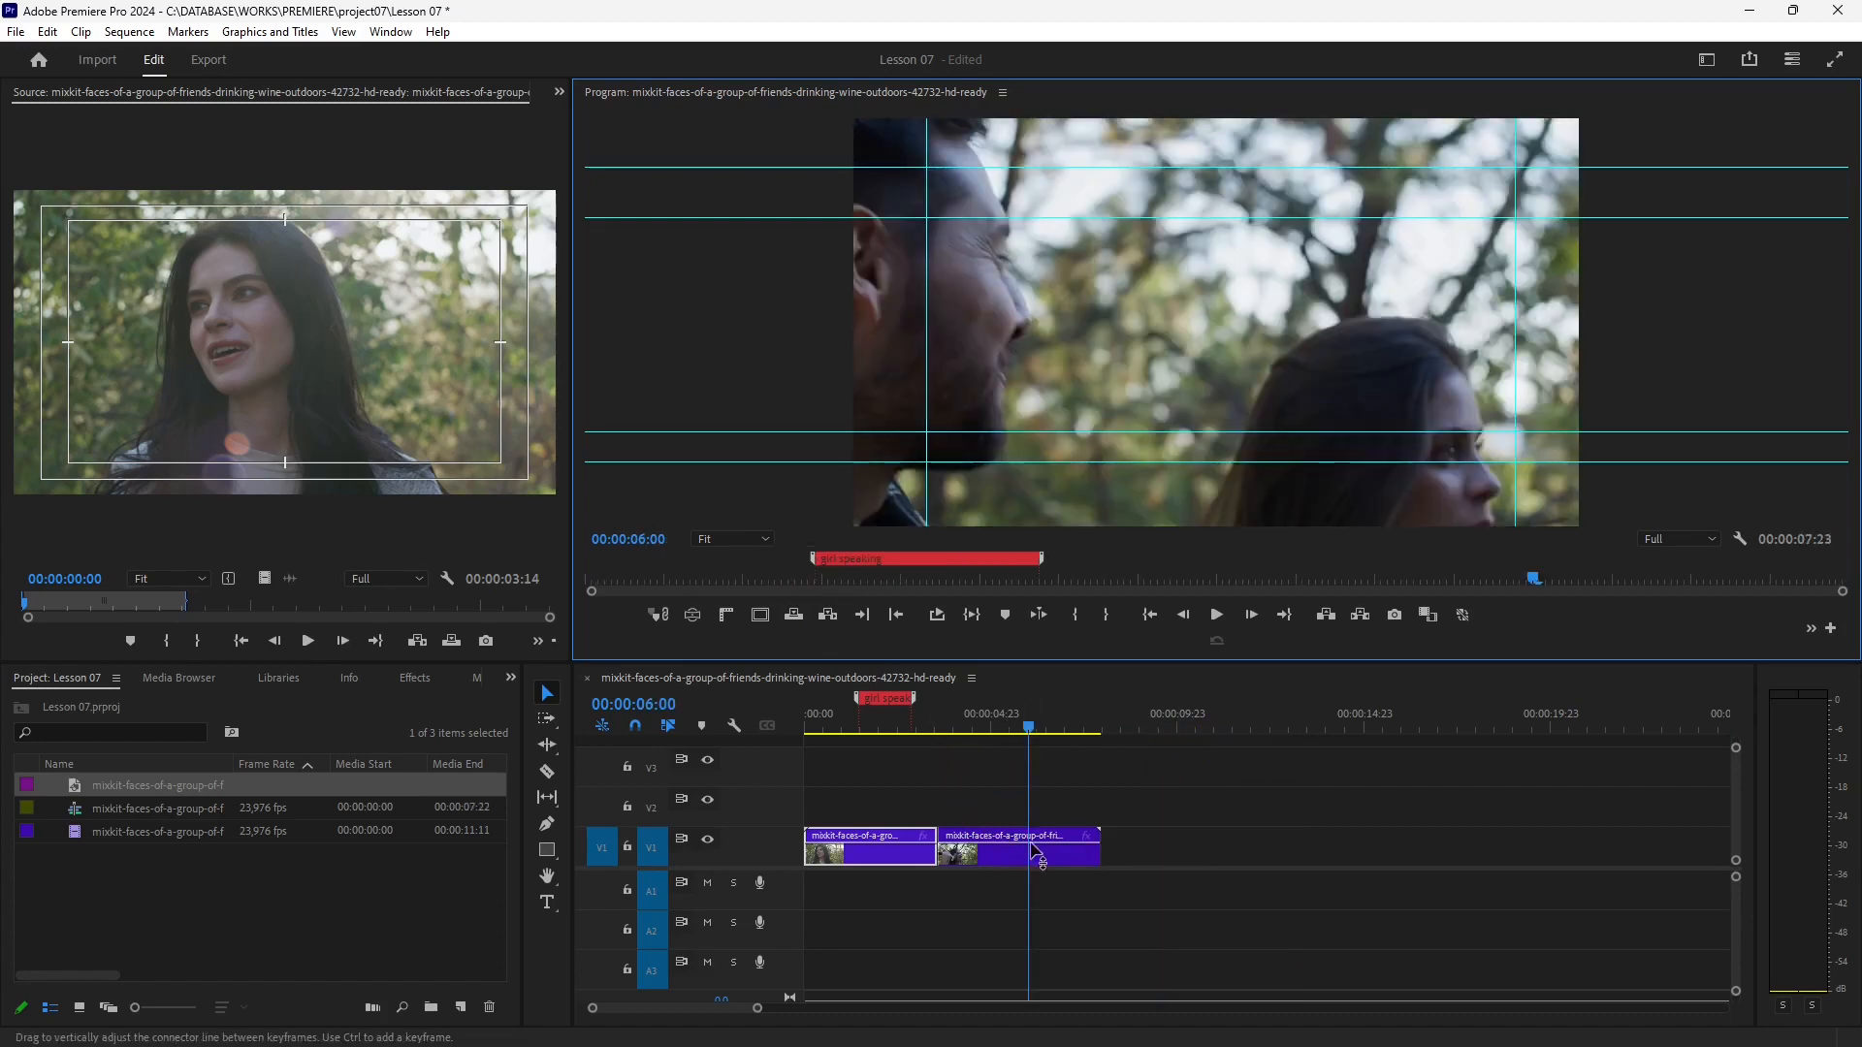
pyautogui.hotkey('ctrl', 'z')
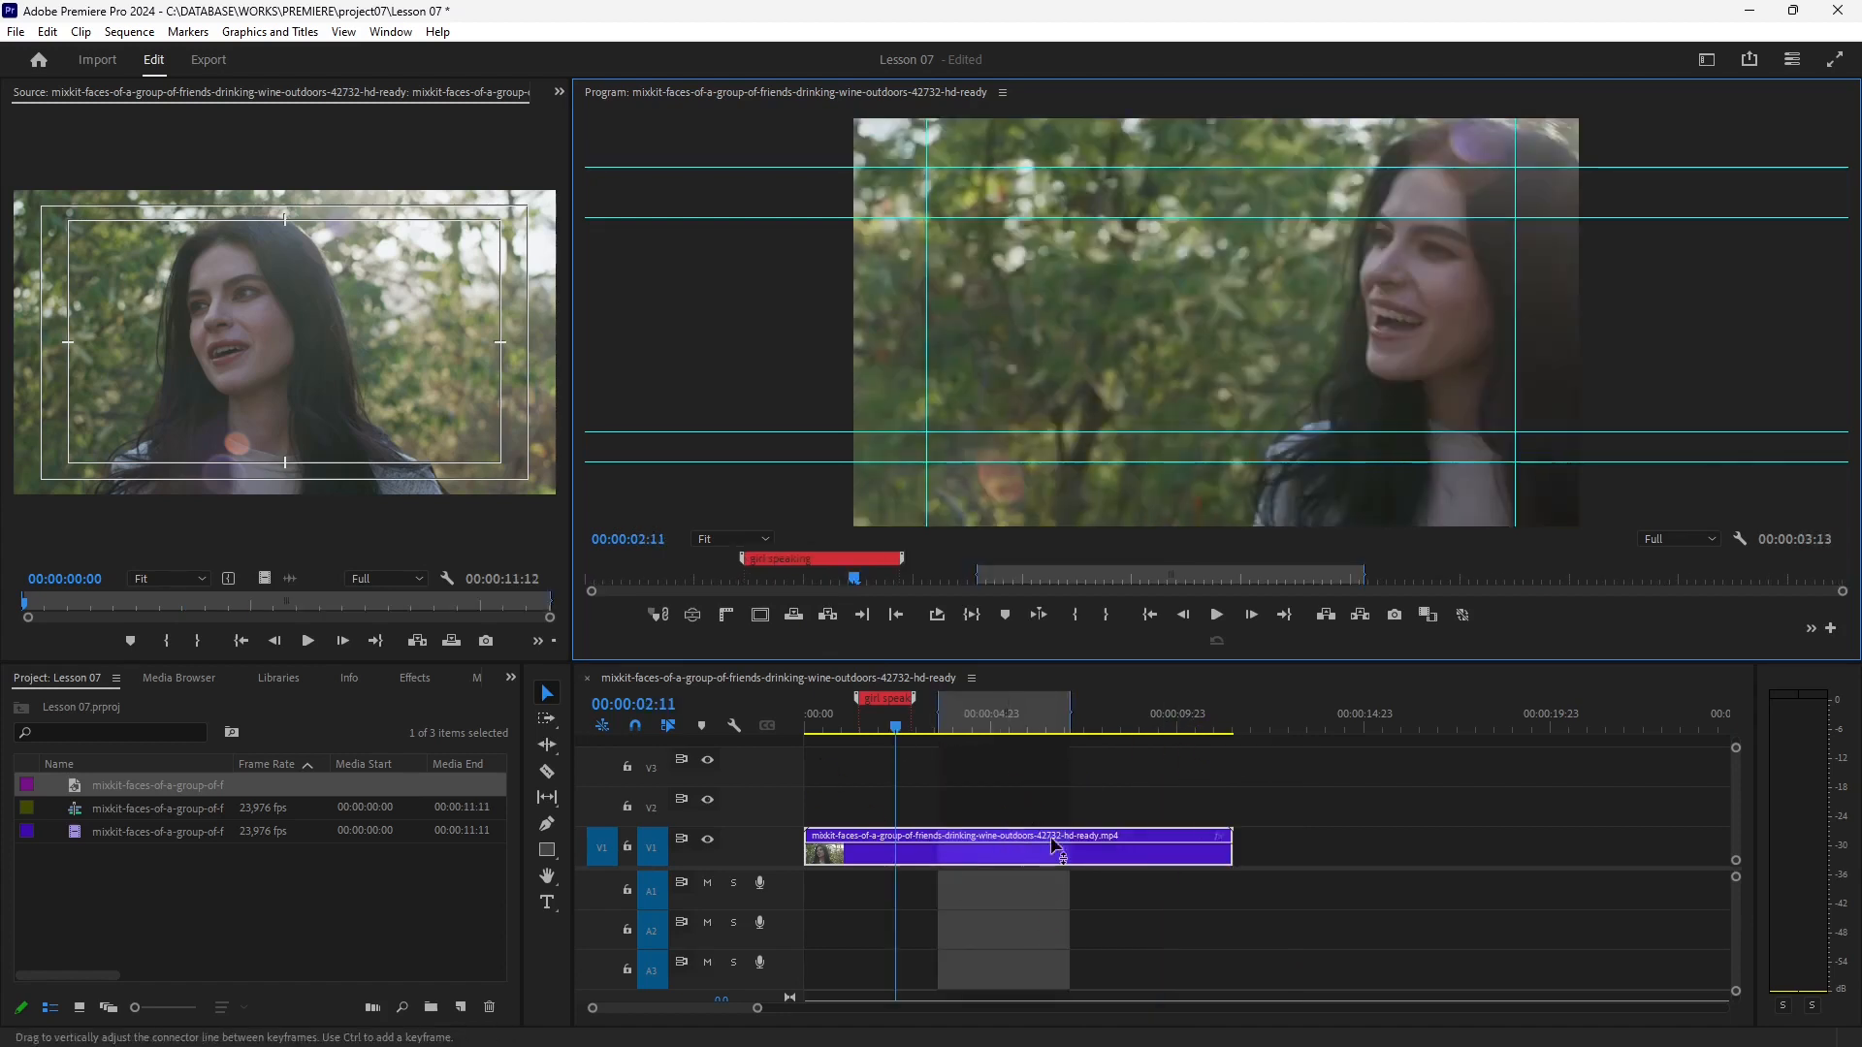
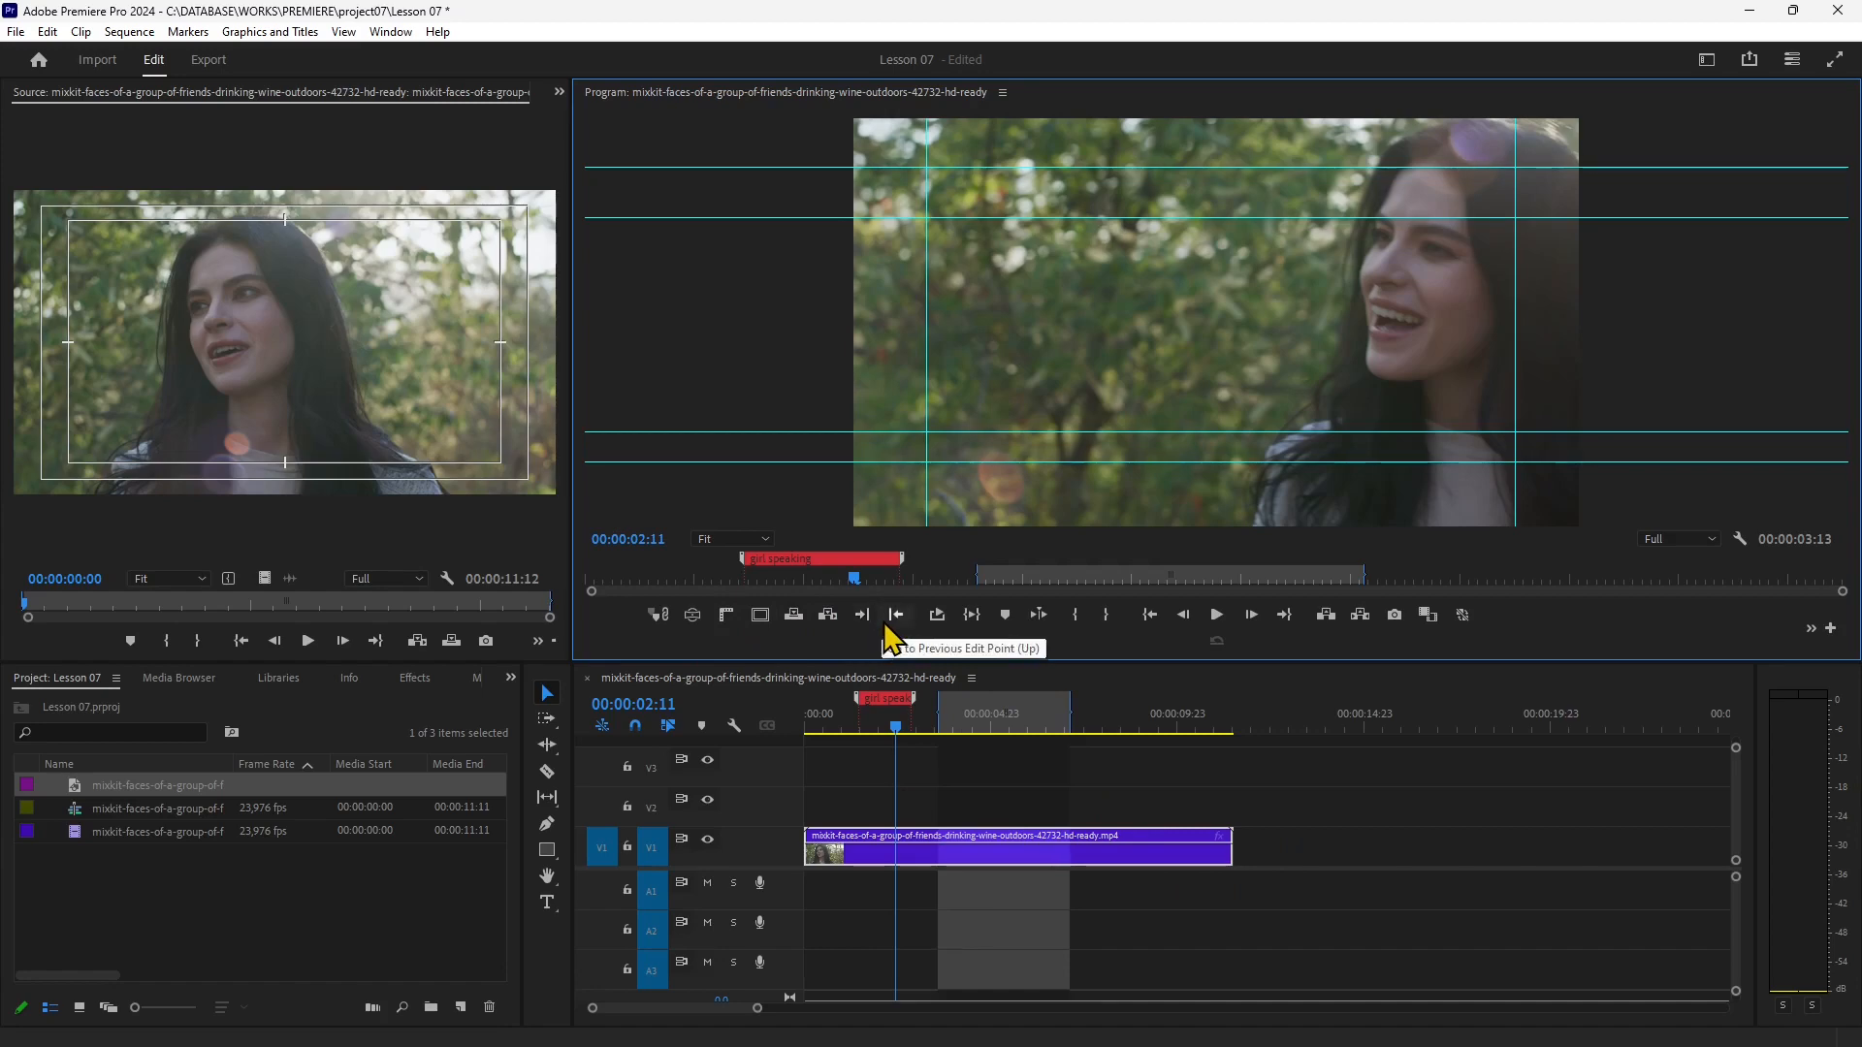
# Add the Snap in Program Monitor control to the Program monitor's button bar and turn snapping on.
pyautogui.click(1830, 629)
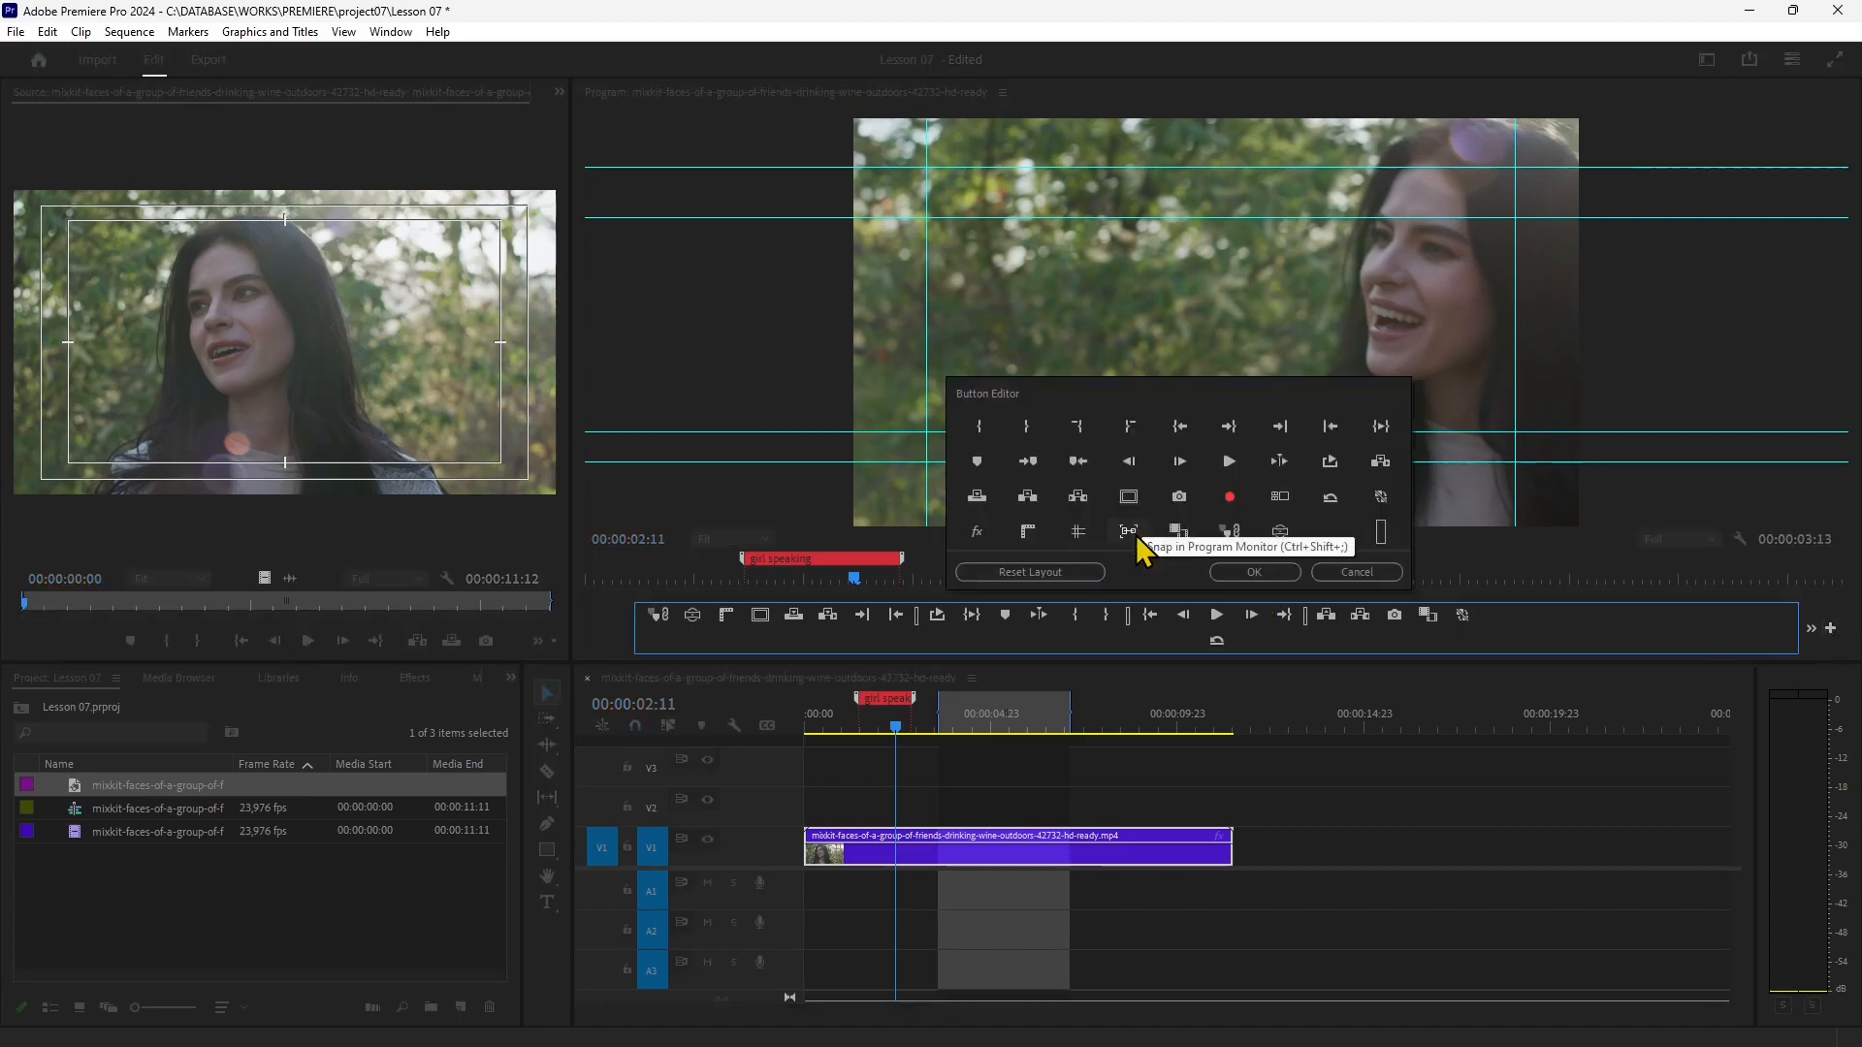
pyautogui.moveTo(1132, 535); pyautogui.dragTo(835, 632)
pyautogui.click(1254, 572)
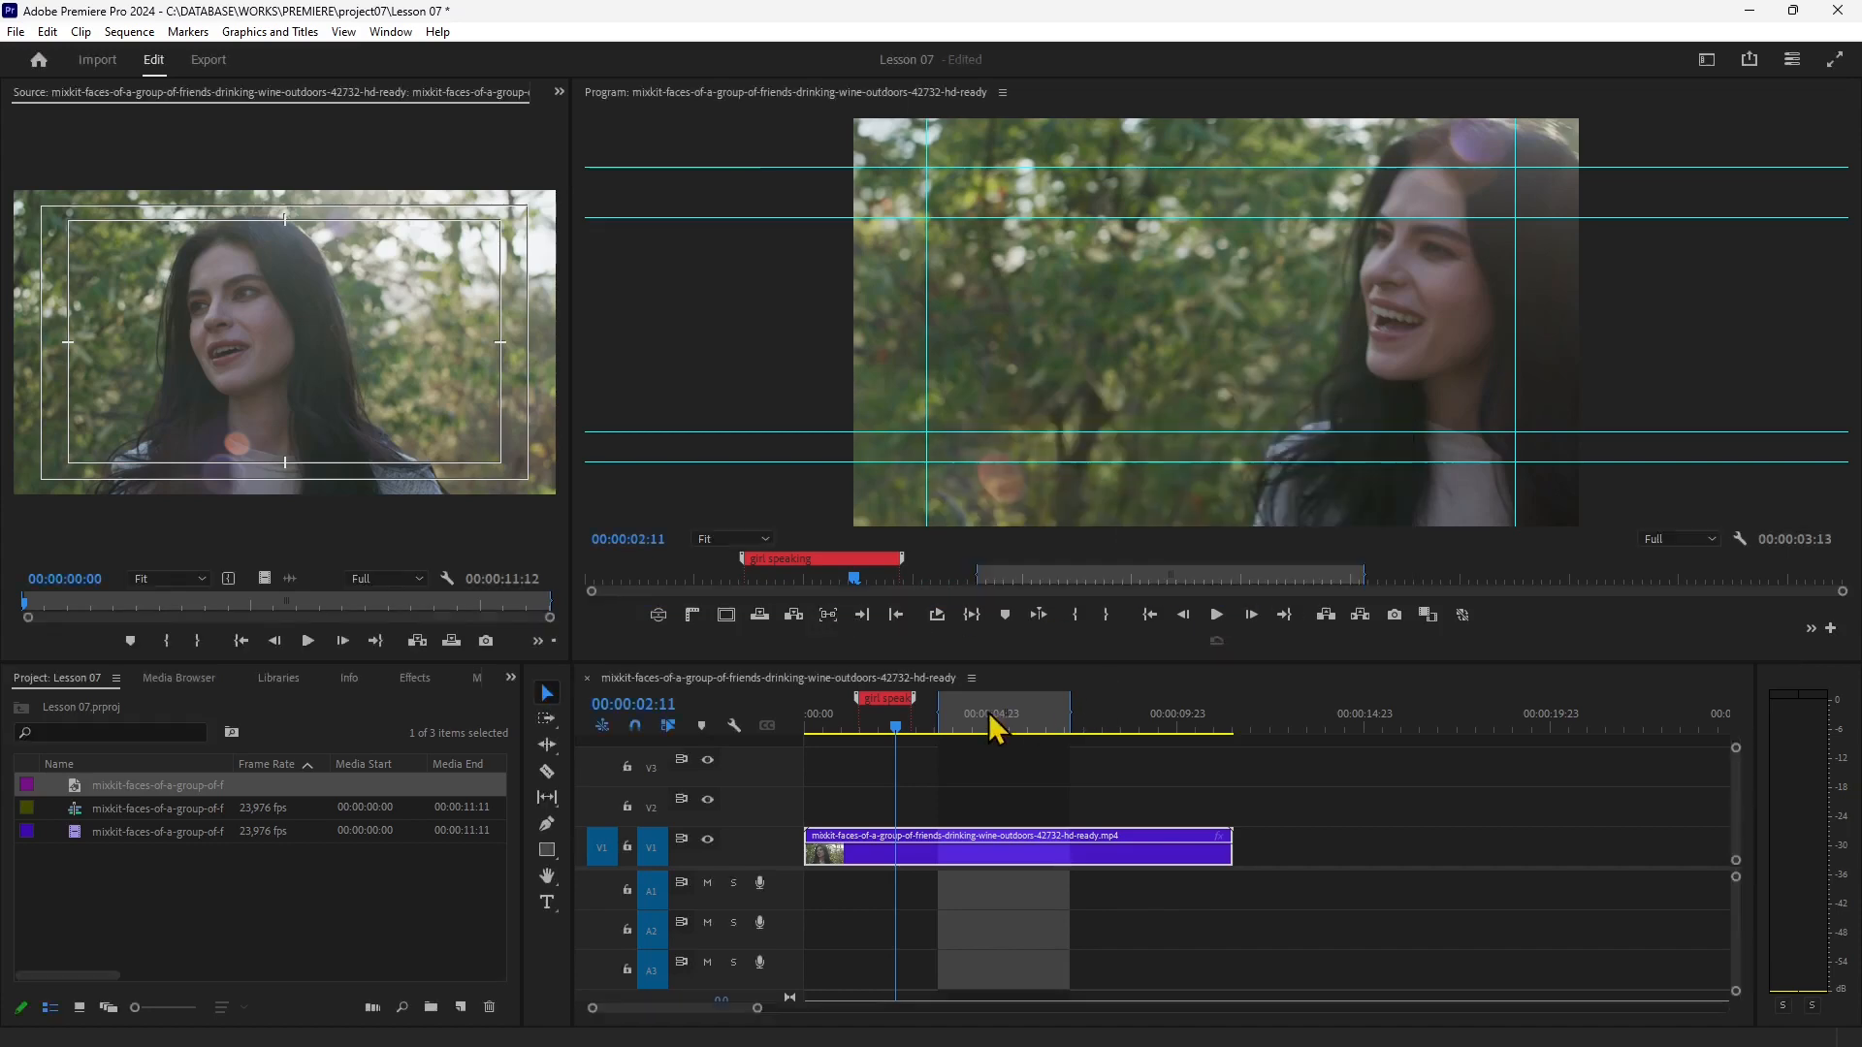
pyautogui.click(830, 615)
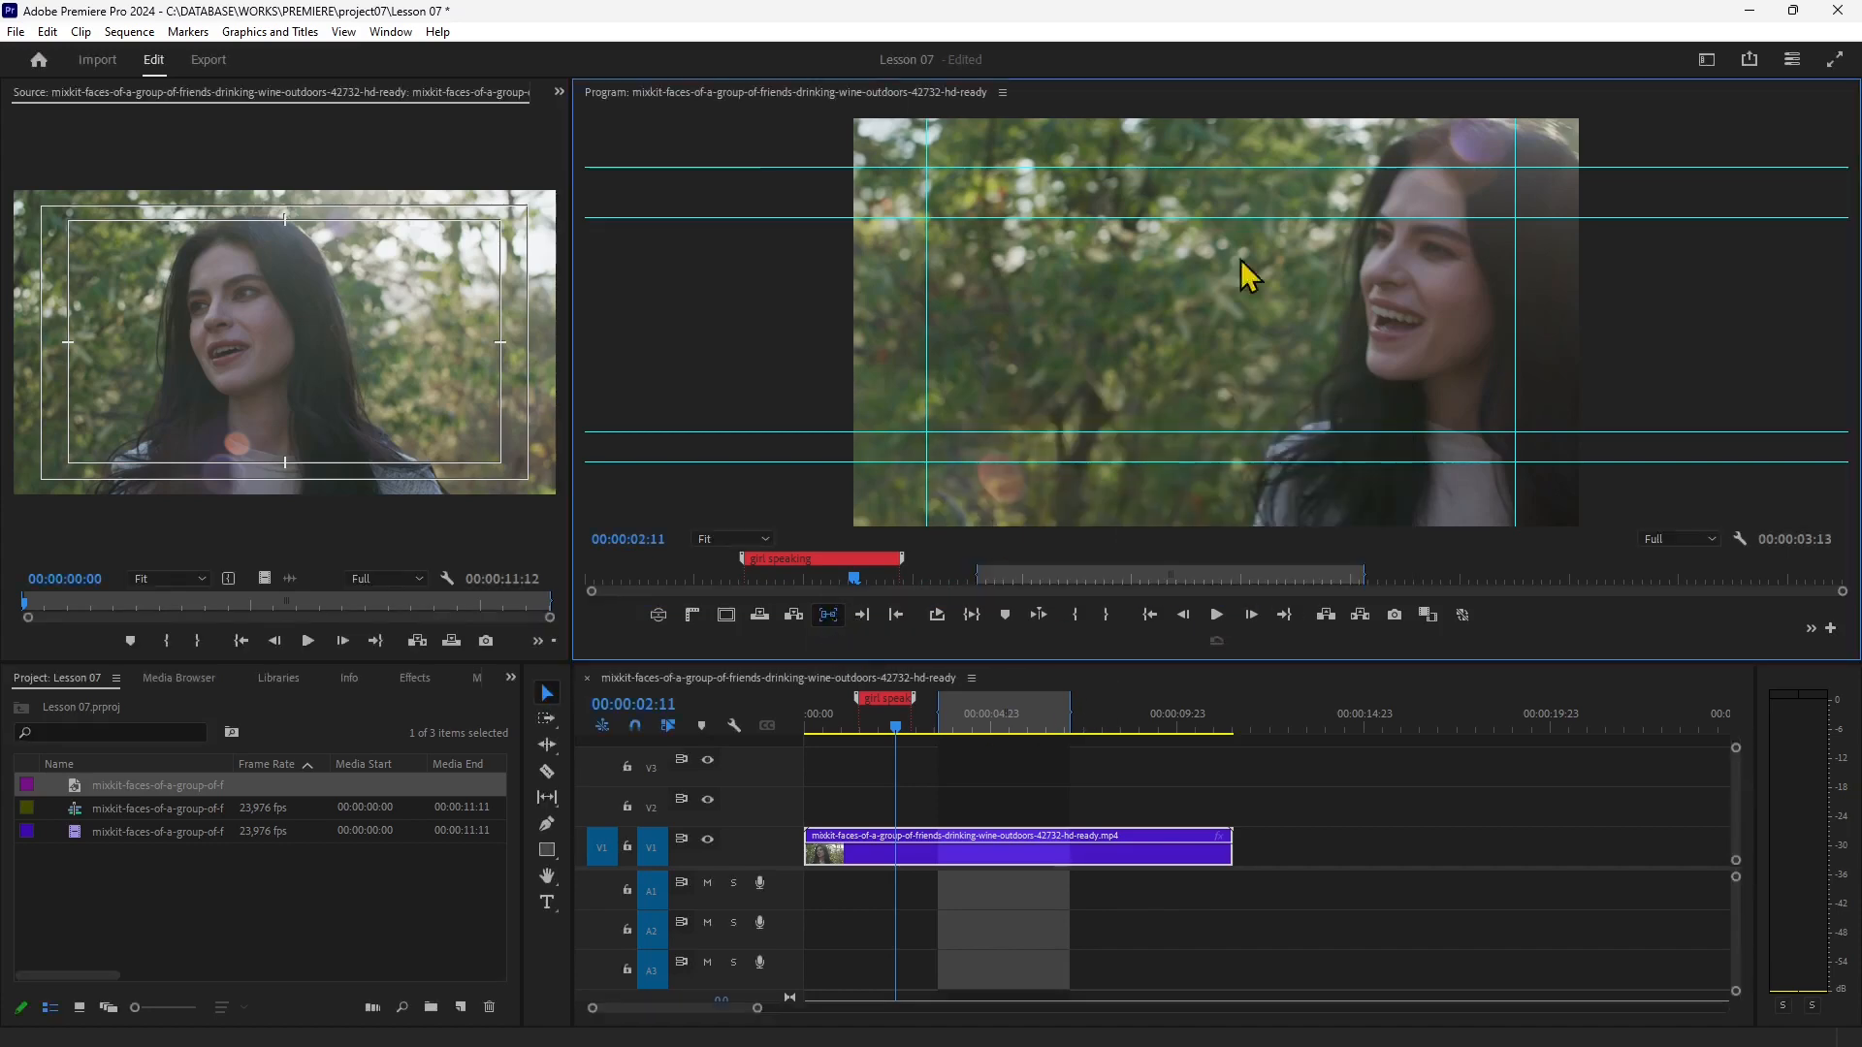
# Draw a roughly square graphic with the Rectangle tool in the frame beside the woman at 00:00:02:11.
pyautogui.click(547, 850)
pyautogui.click(638, 847)
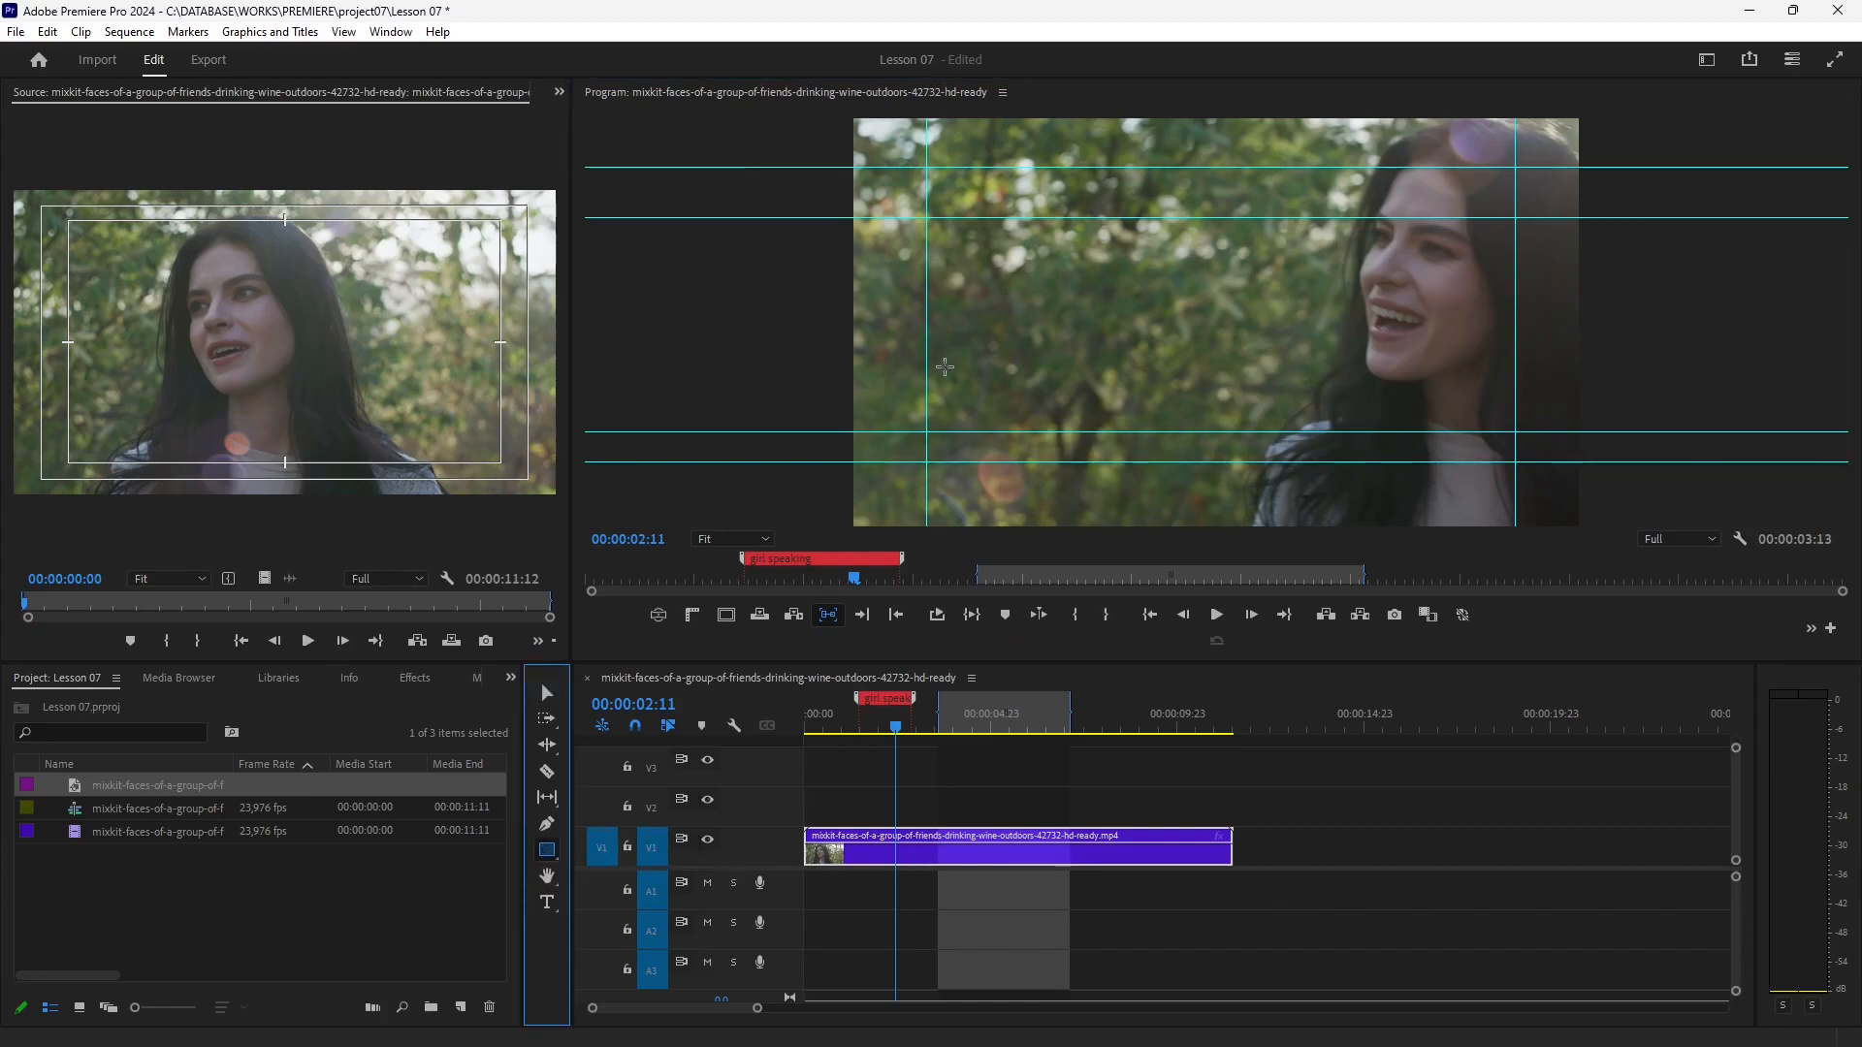
pyautogui.moveTo(1004, 275); pyautogui.dragTo(1154, 426)
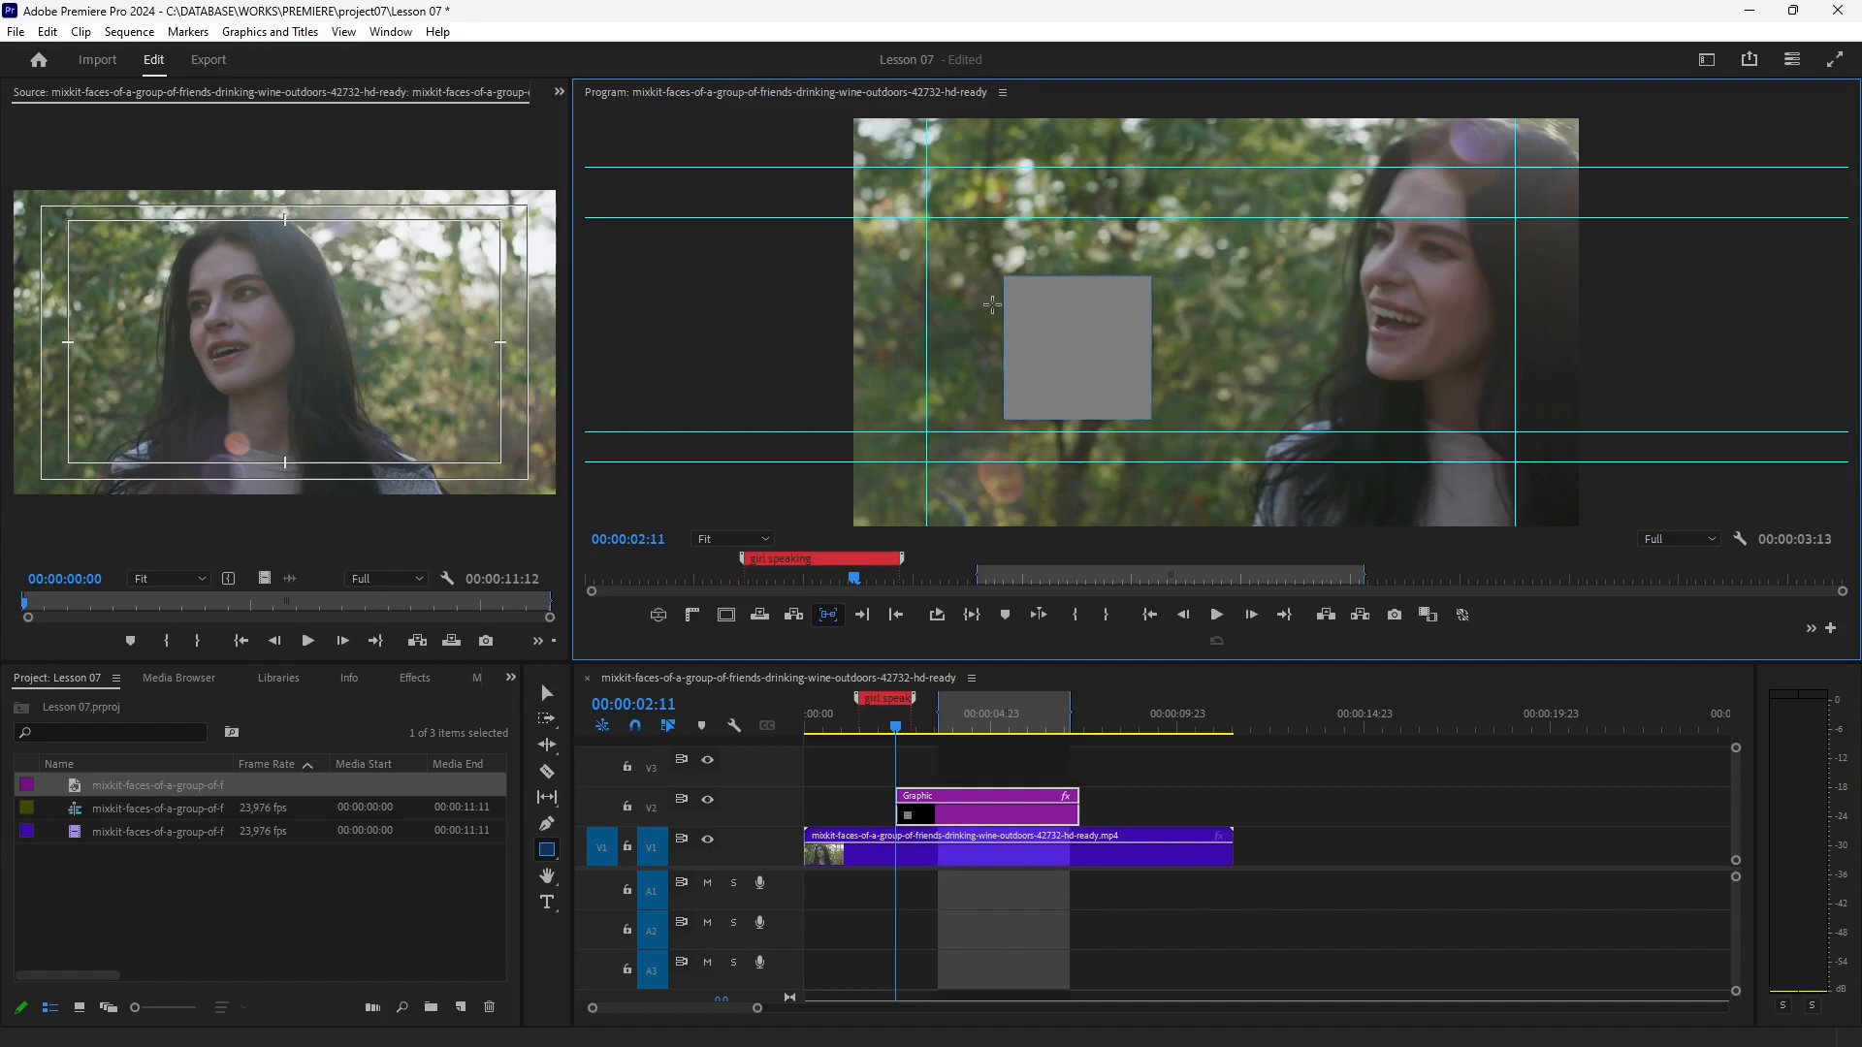
pyautogui.click(546, 692)
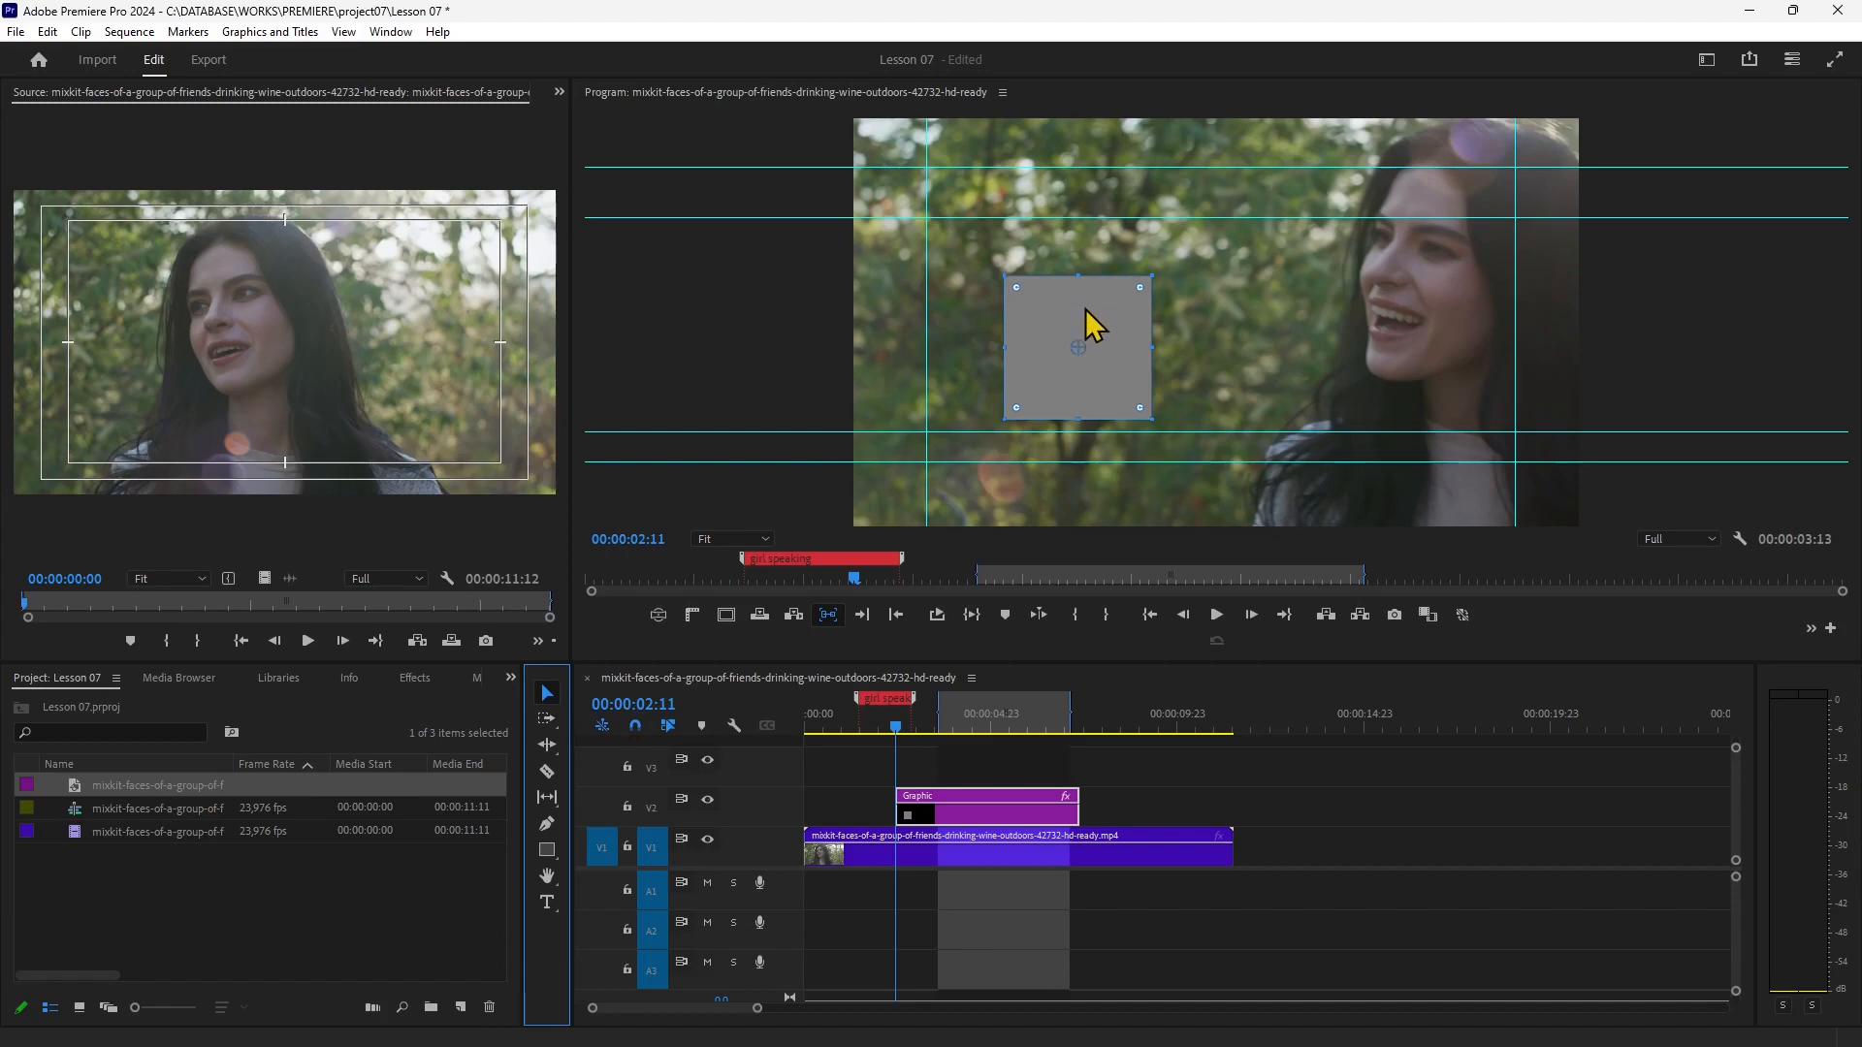
# Snap the square graphic to the frame's centre and, with snapping off, place it where the left and second horizontal guides cross.
pyautogui.moveTo(1085, 309); pyautogui.dragTo(1233, 292)
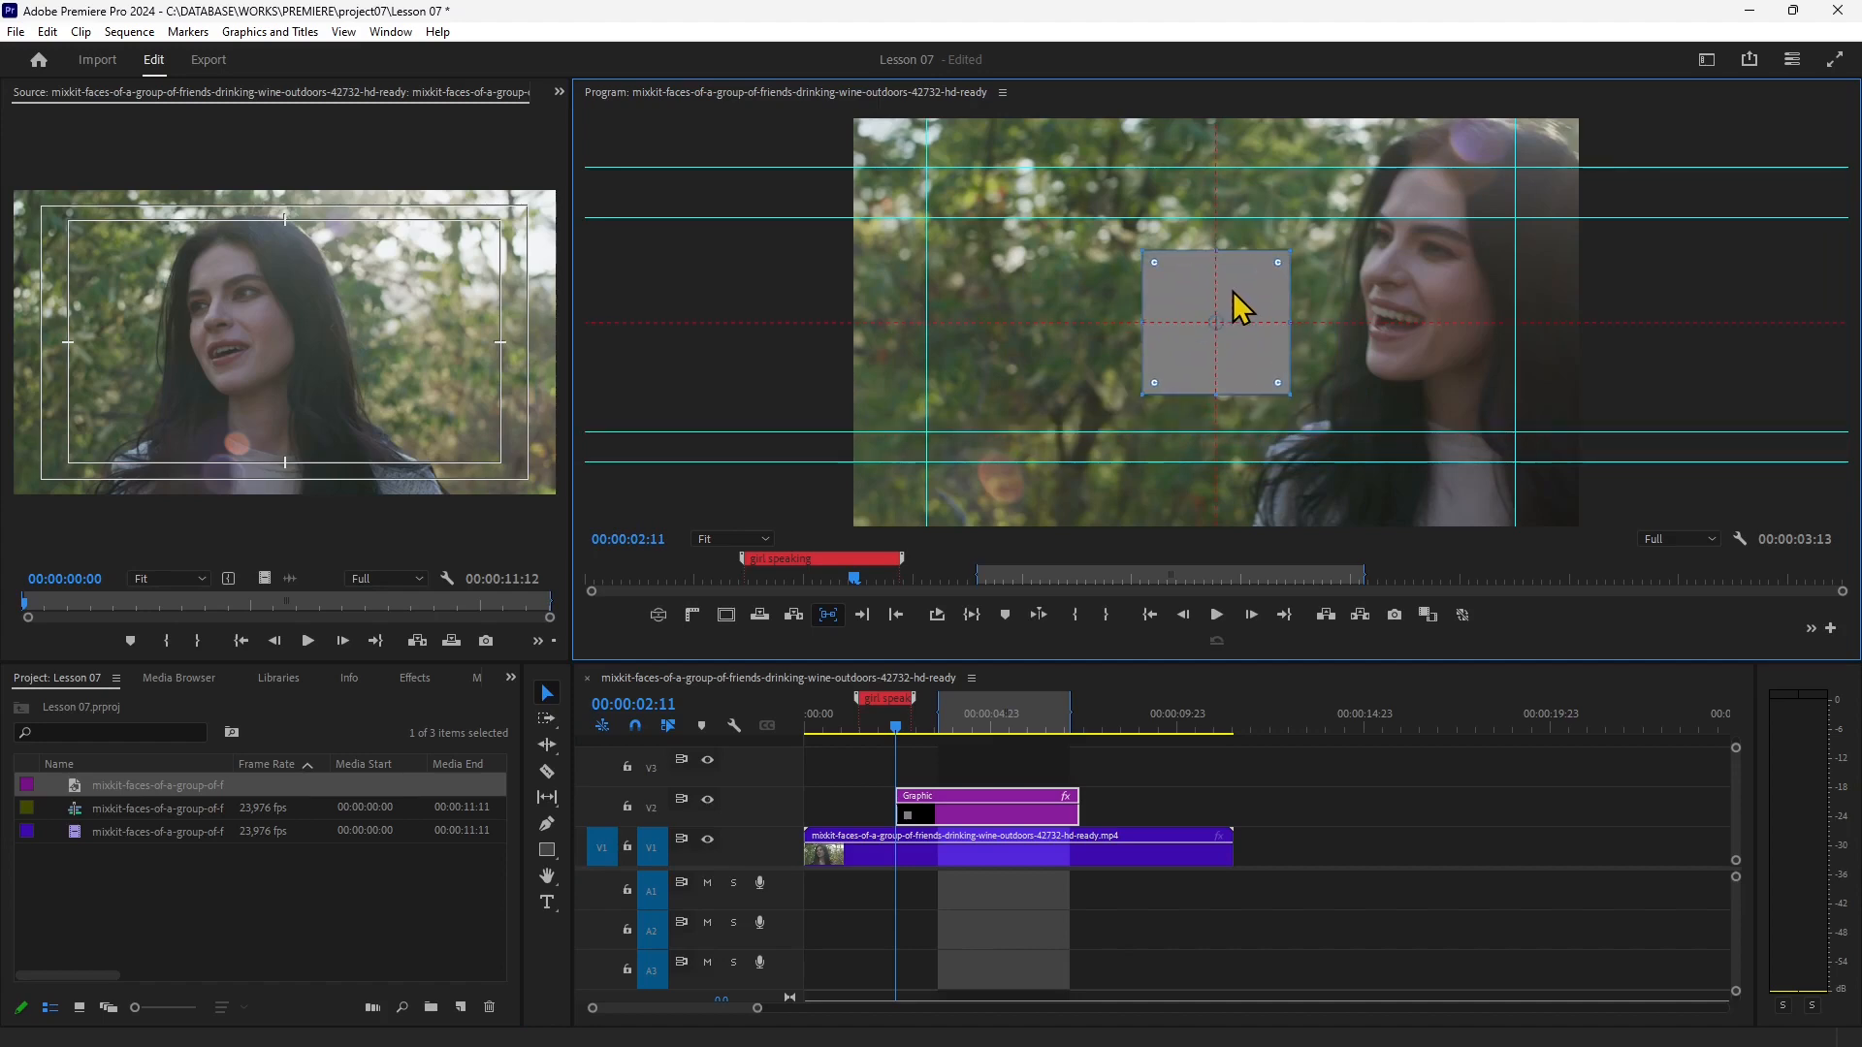
pyautogui.click(829, 617)
pyautogui.moveTo(1264, 314); pyautogui.dragTo(900, 293)
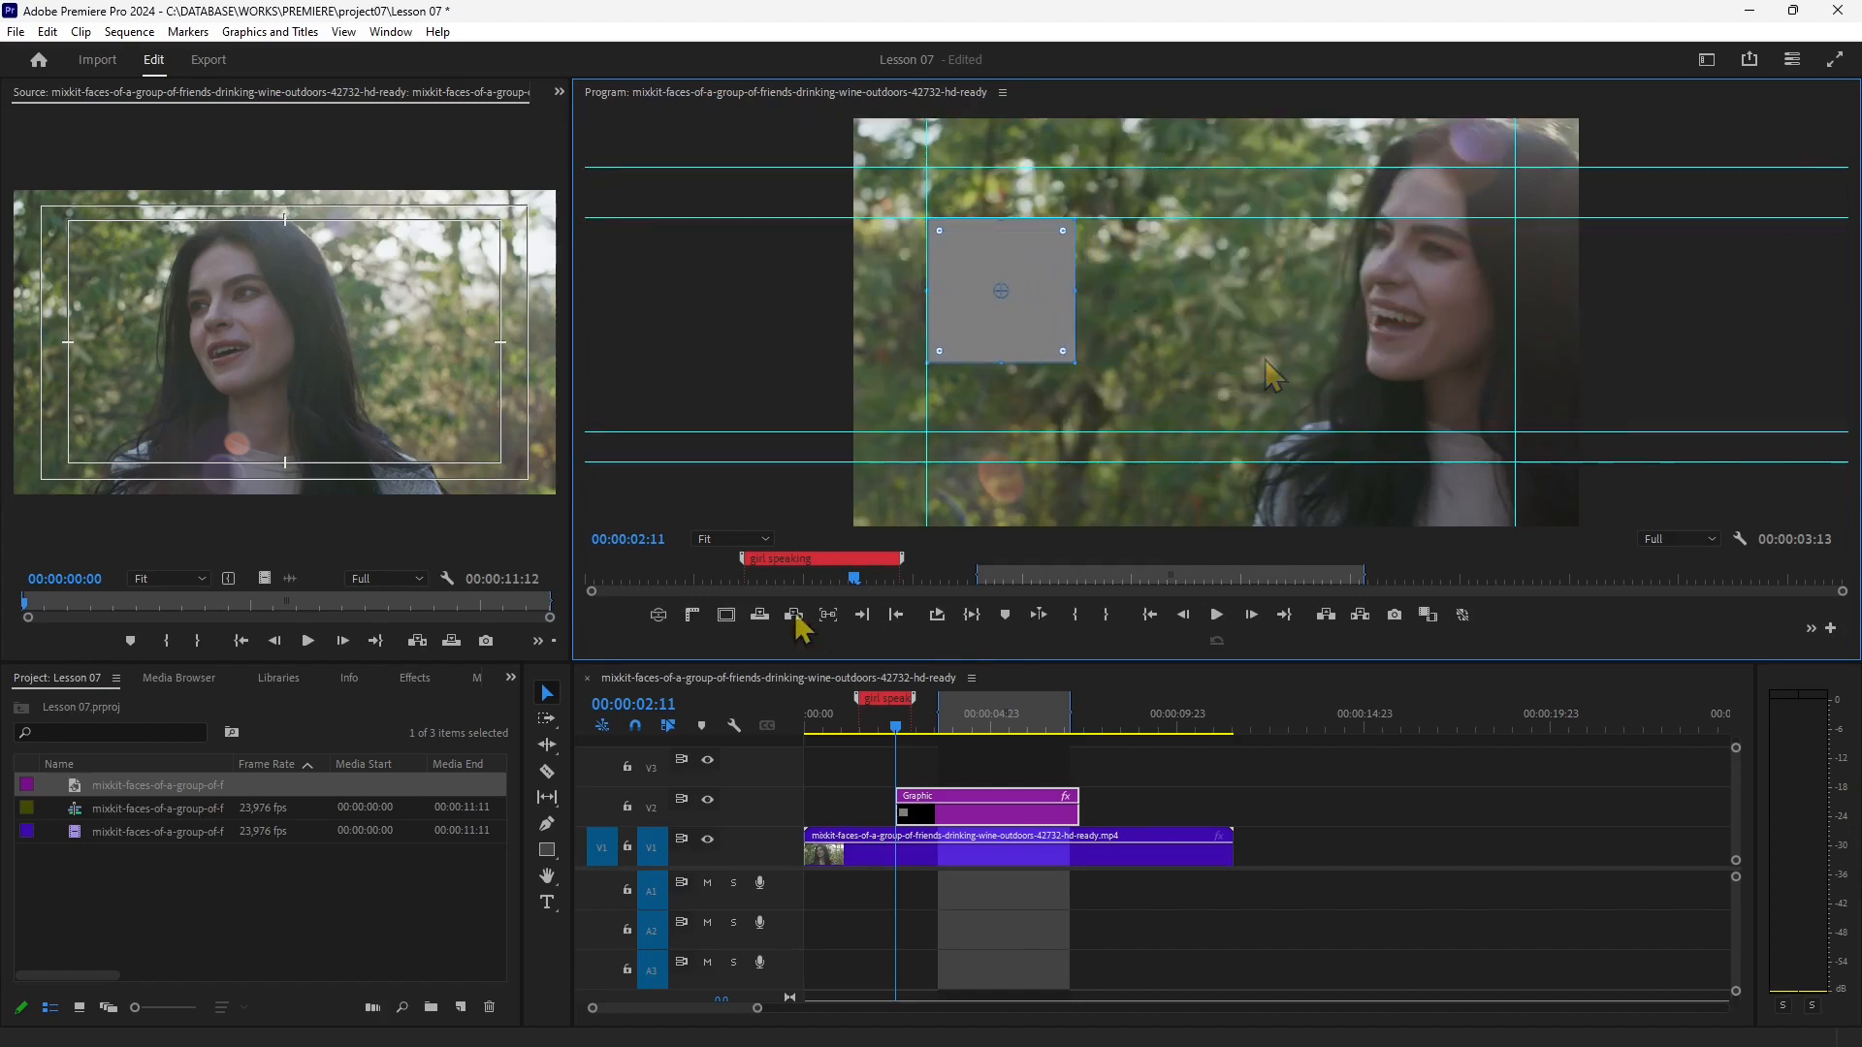
# Reset the Program monitor's button layout to default in the Button Editor.
pyautogui.click(1831, 630)
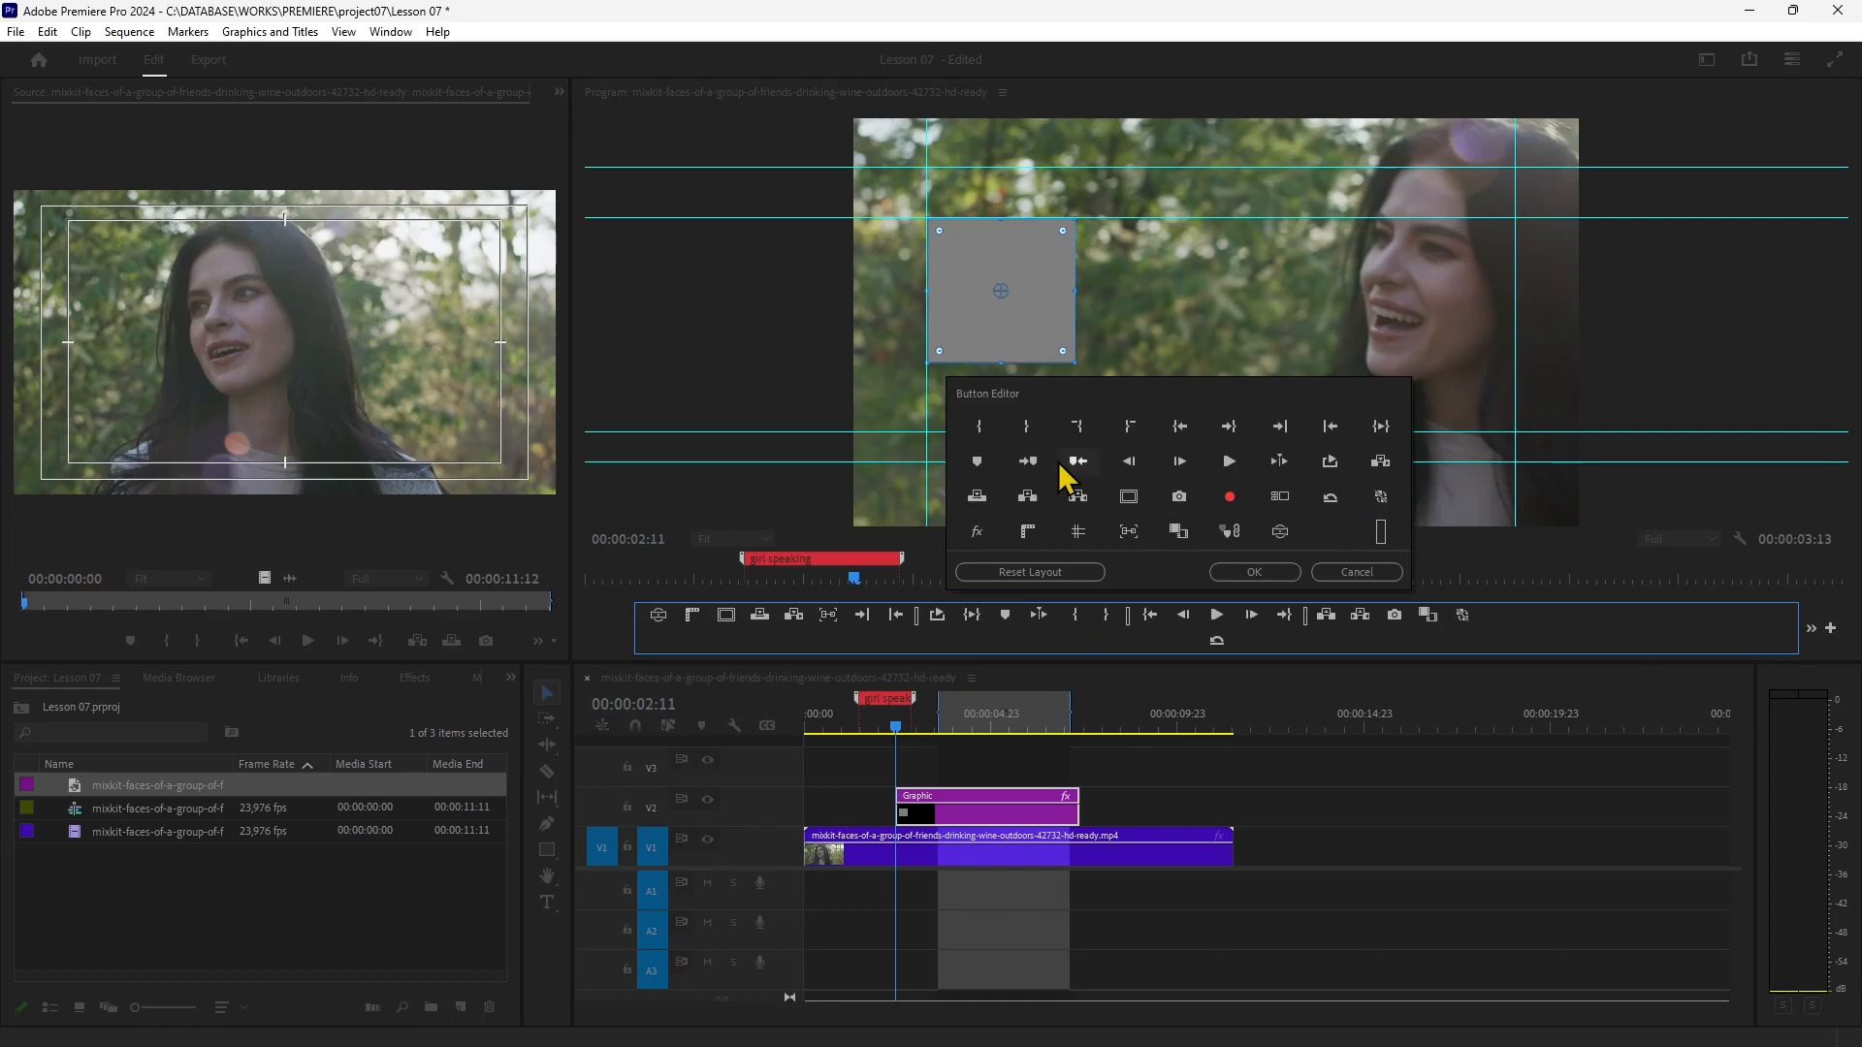
pyautogui.click(1086, 573)
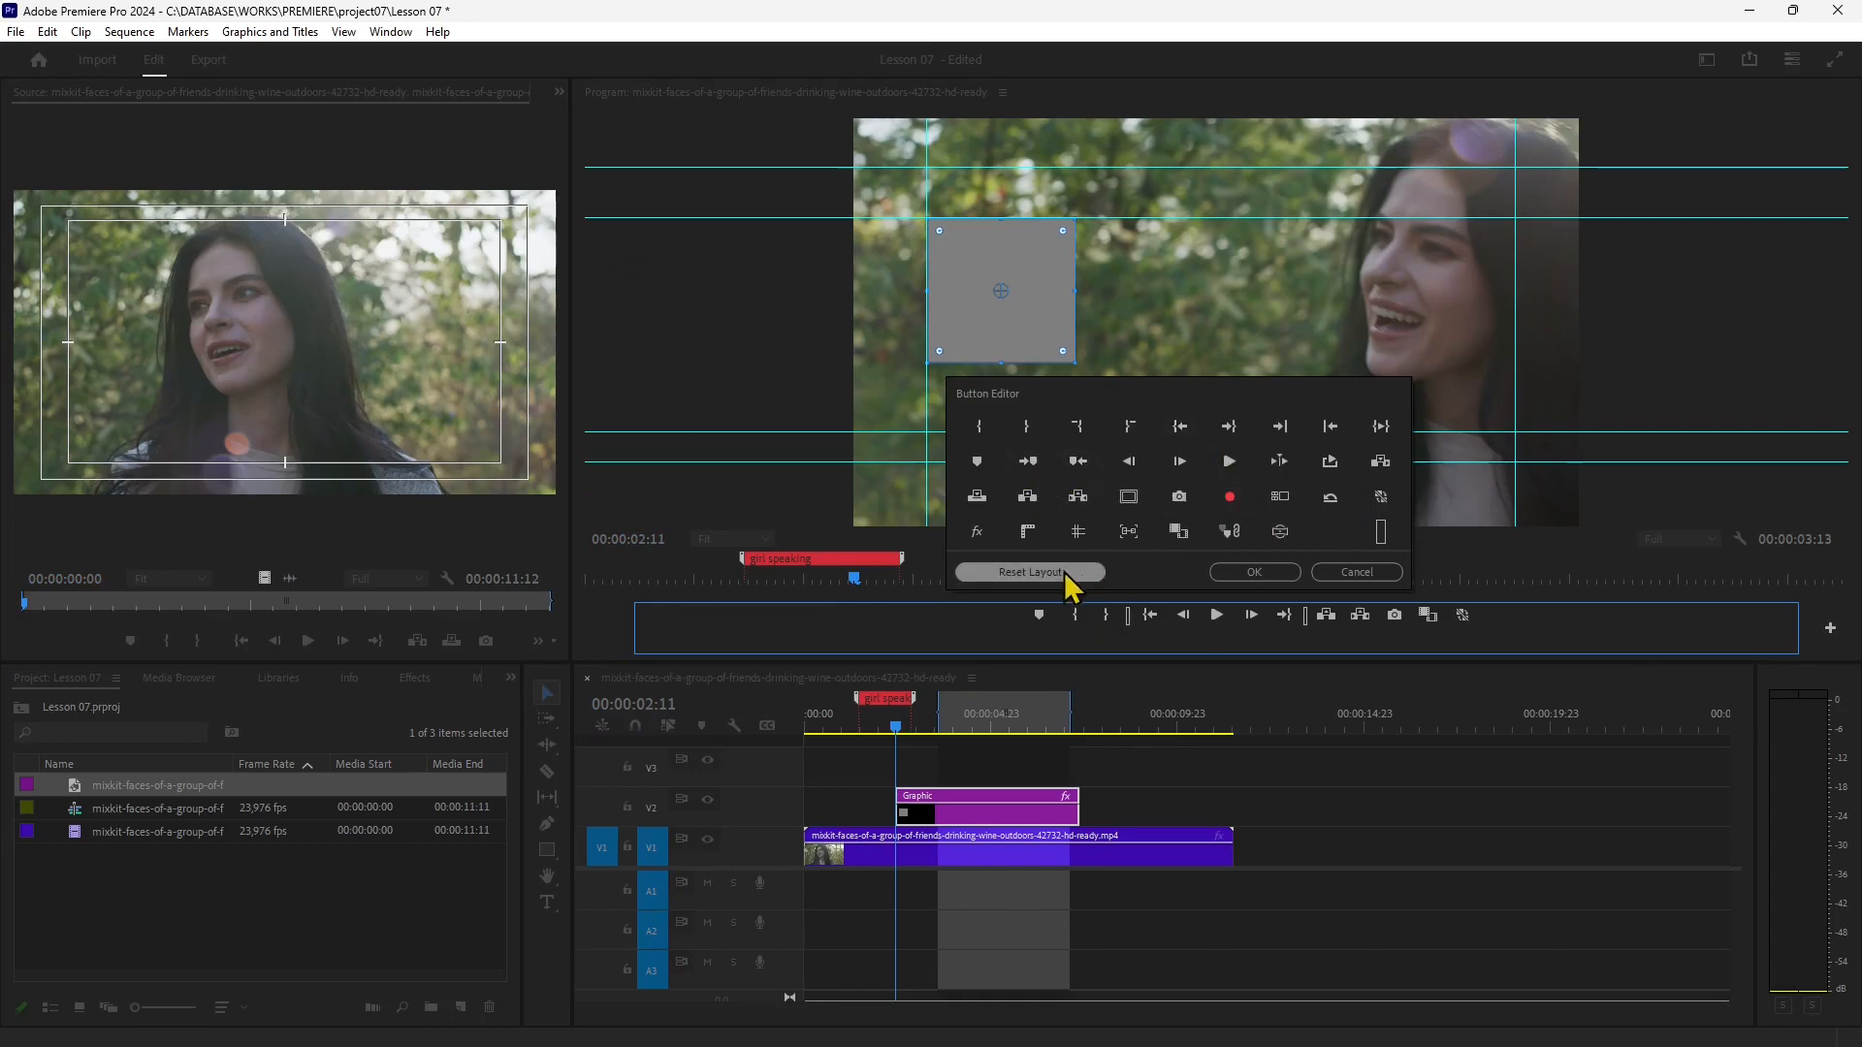
pyautogui.click(1241, 573)
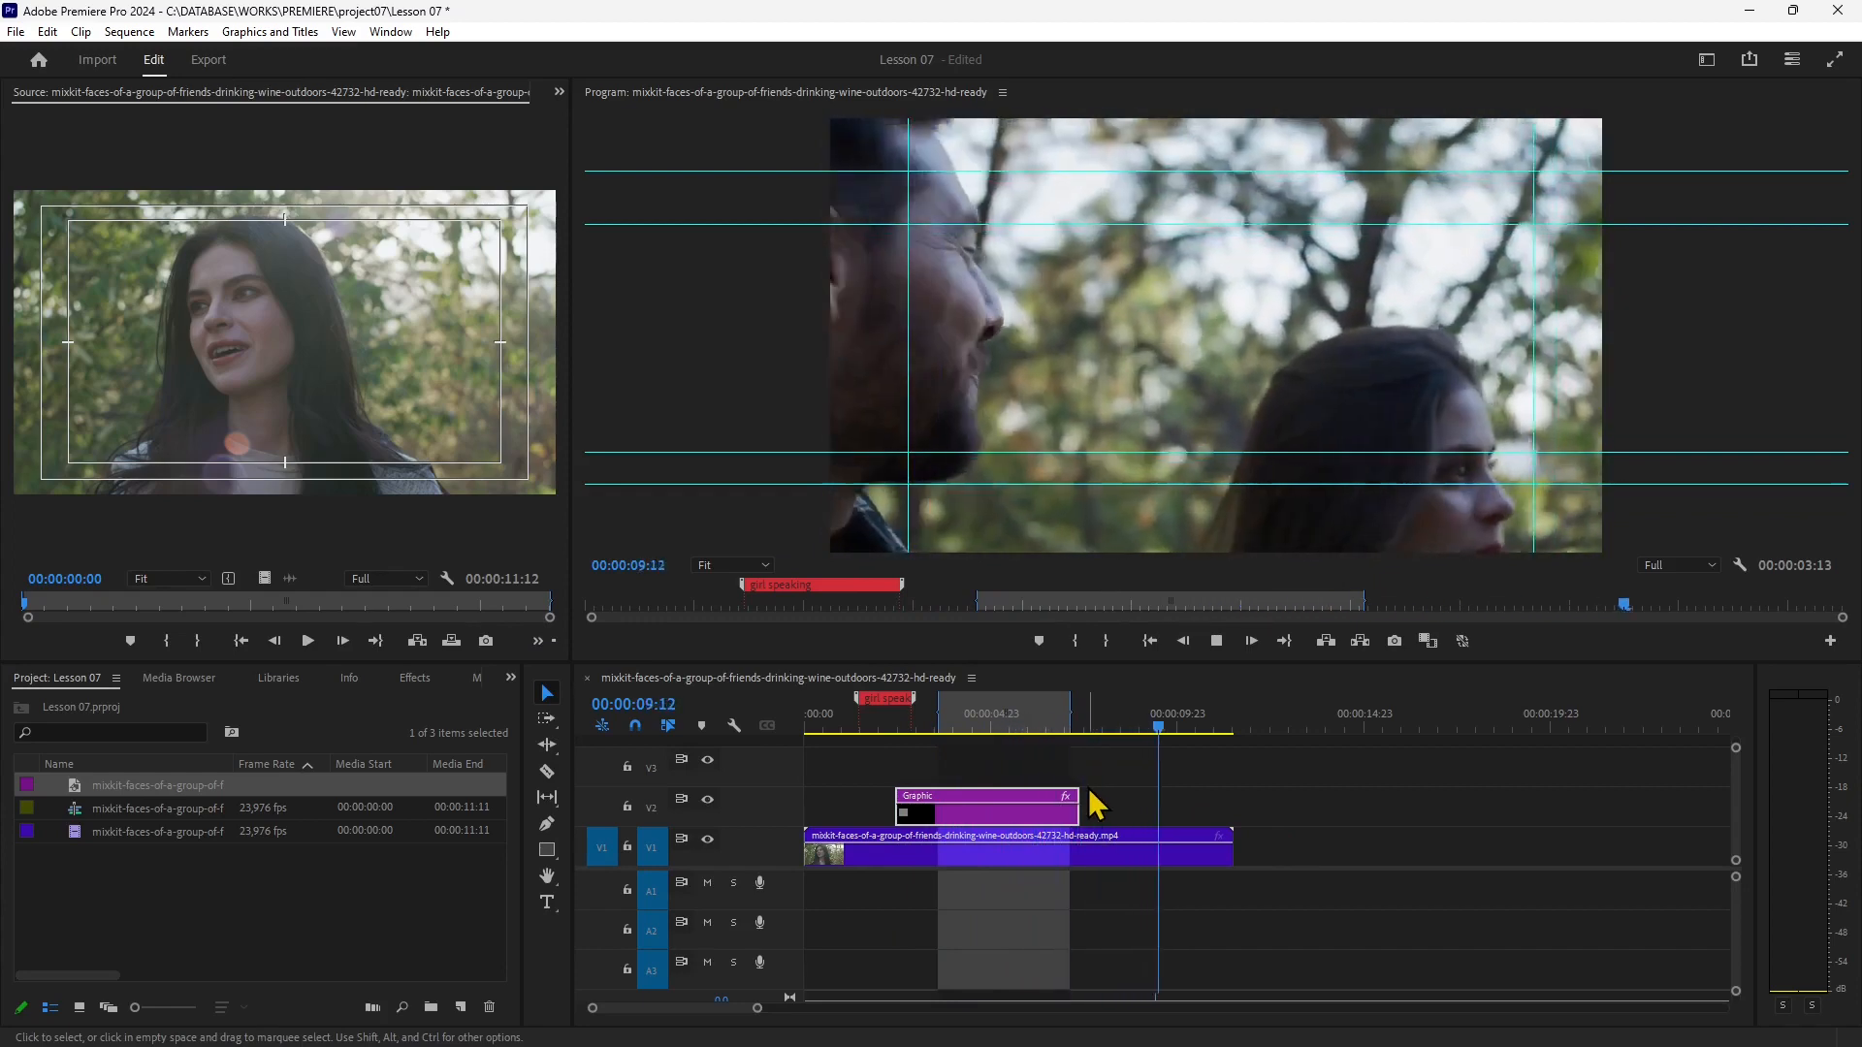
# Play the sequence forward and in reverse at shuttle speeds, stopping at 00:00:07:15.
pyautogui.press('space')
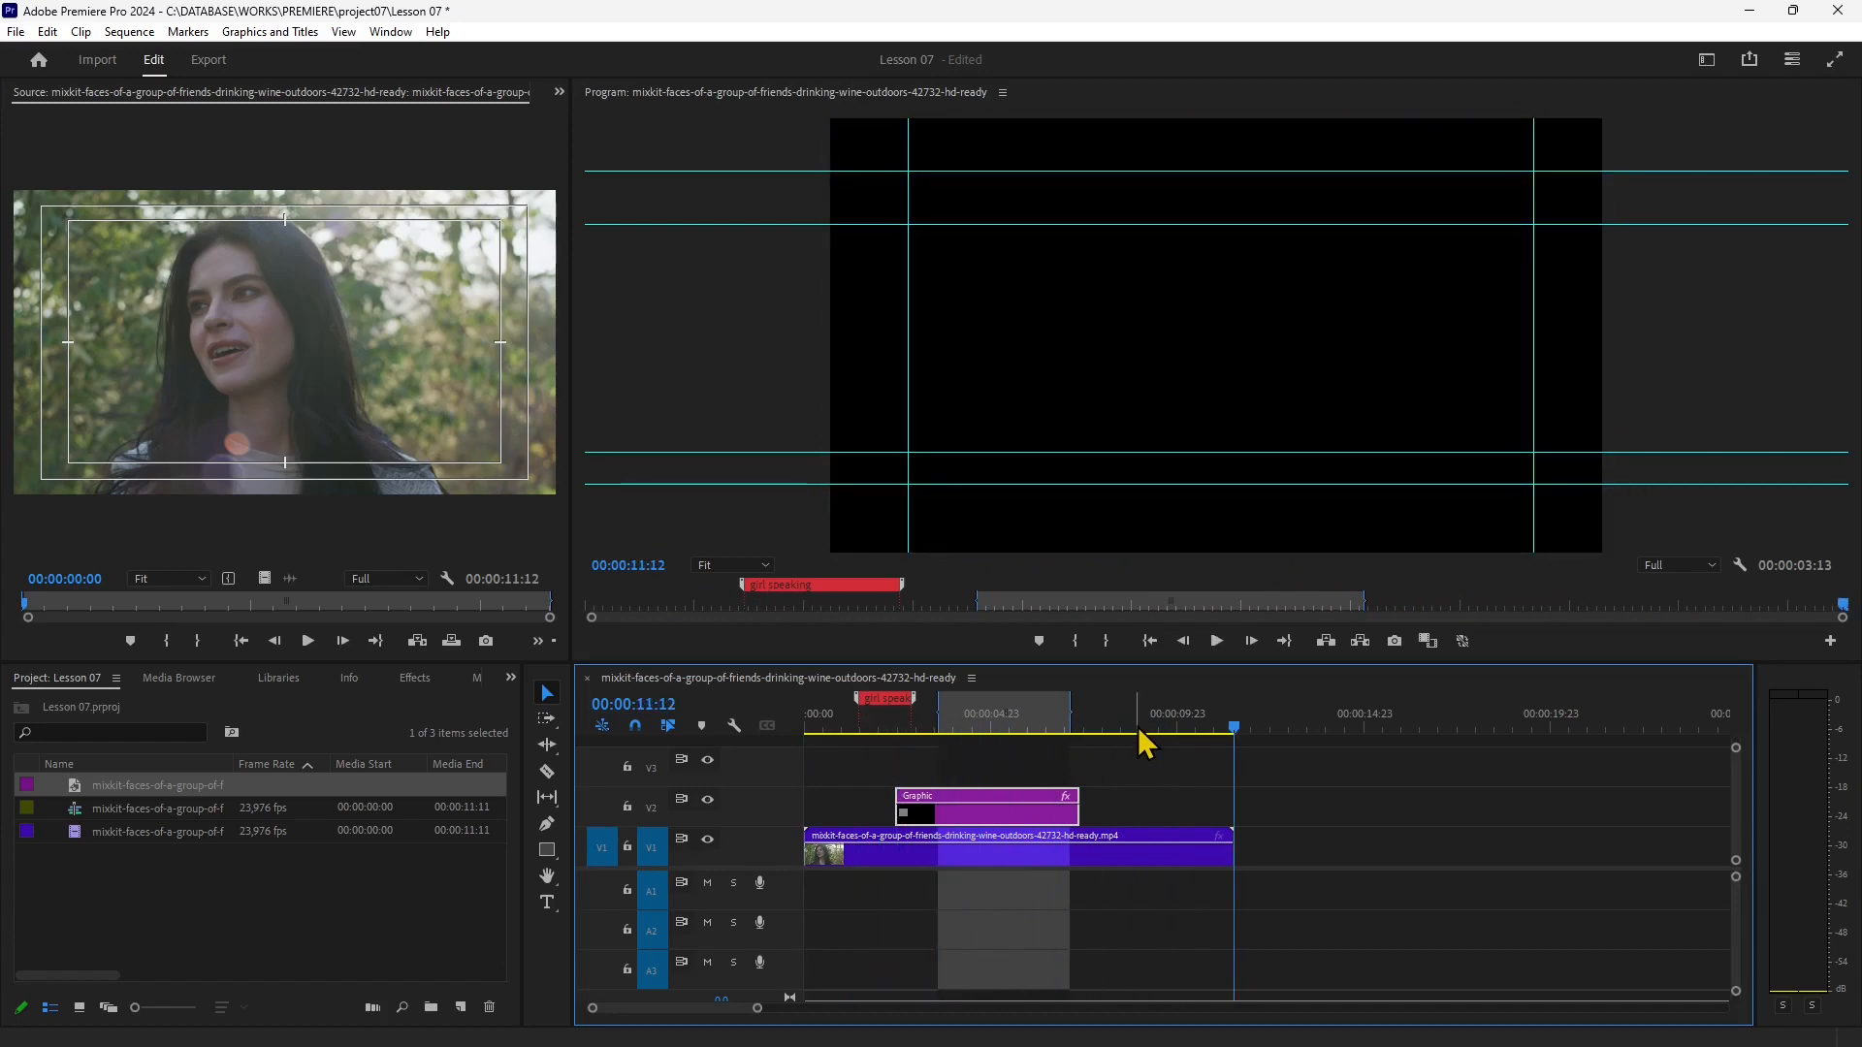
pyautogui.press('j')
pyautogui.press('j')
pyautogui.press('j')
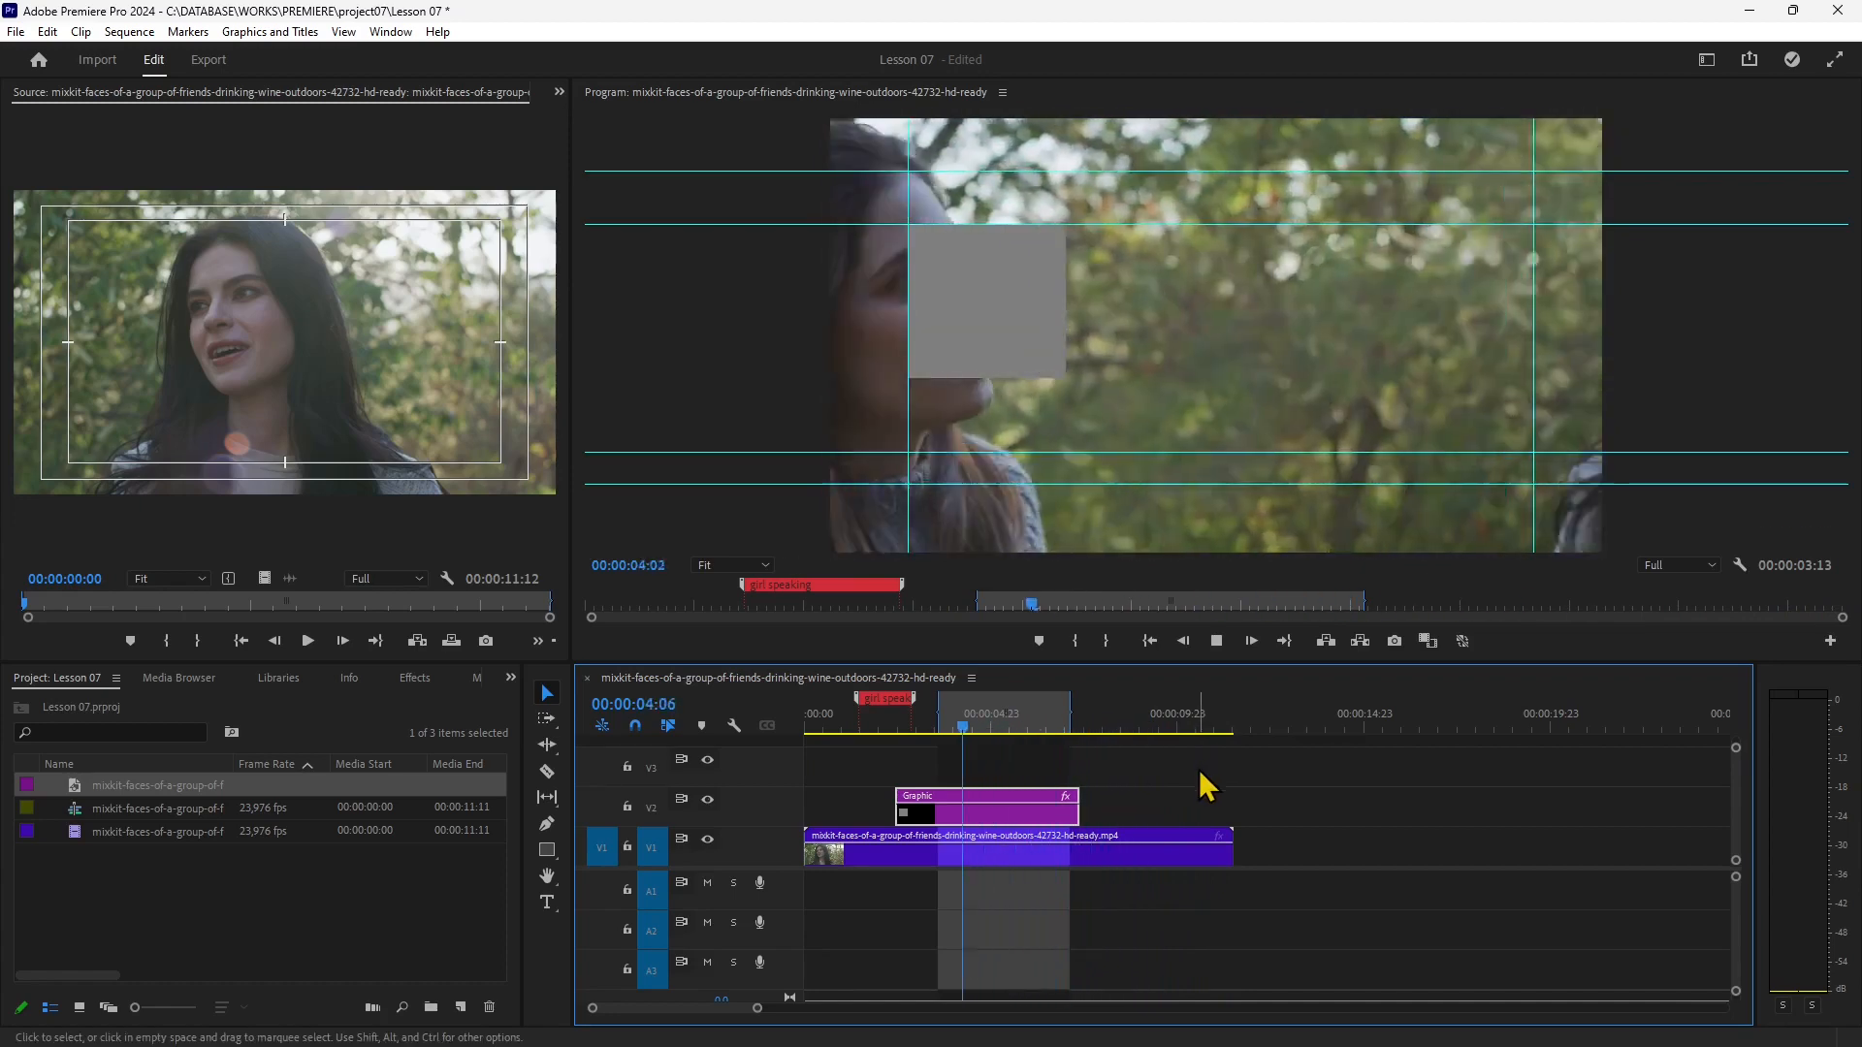
pyautogui.press('space')
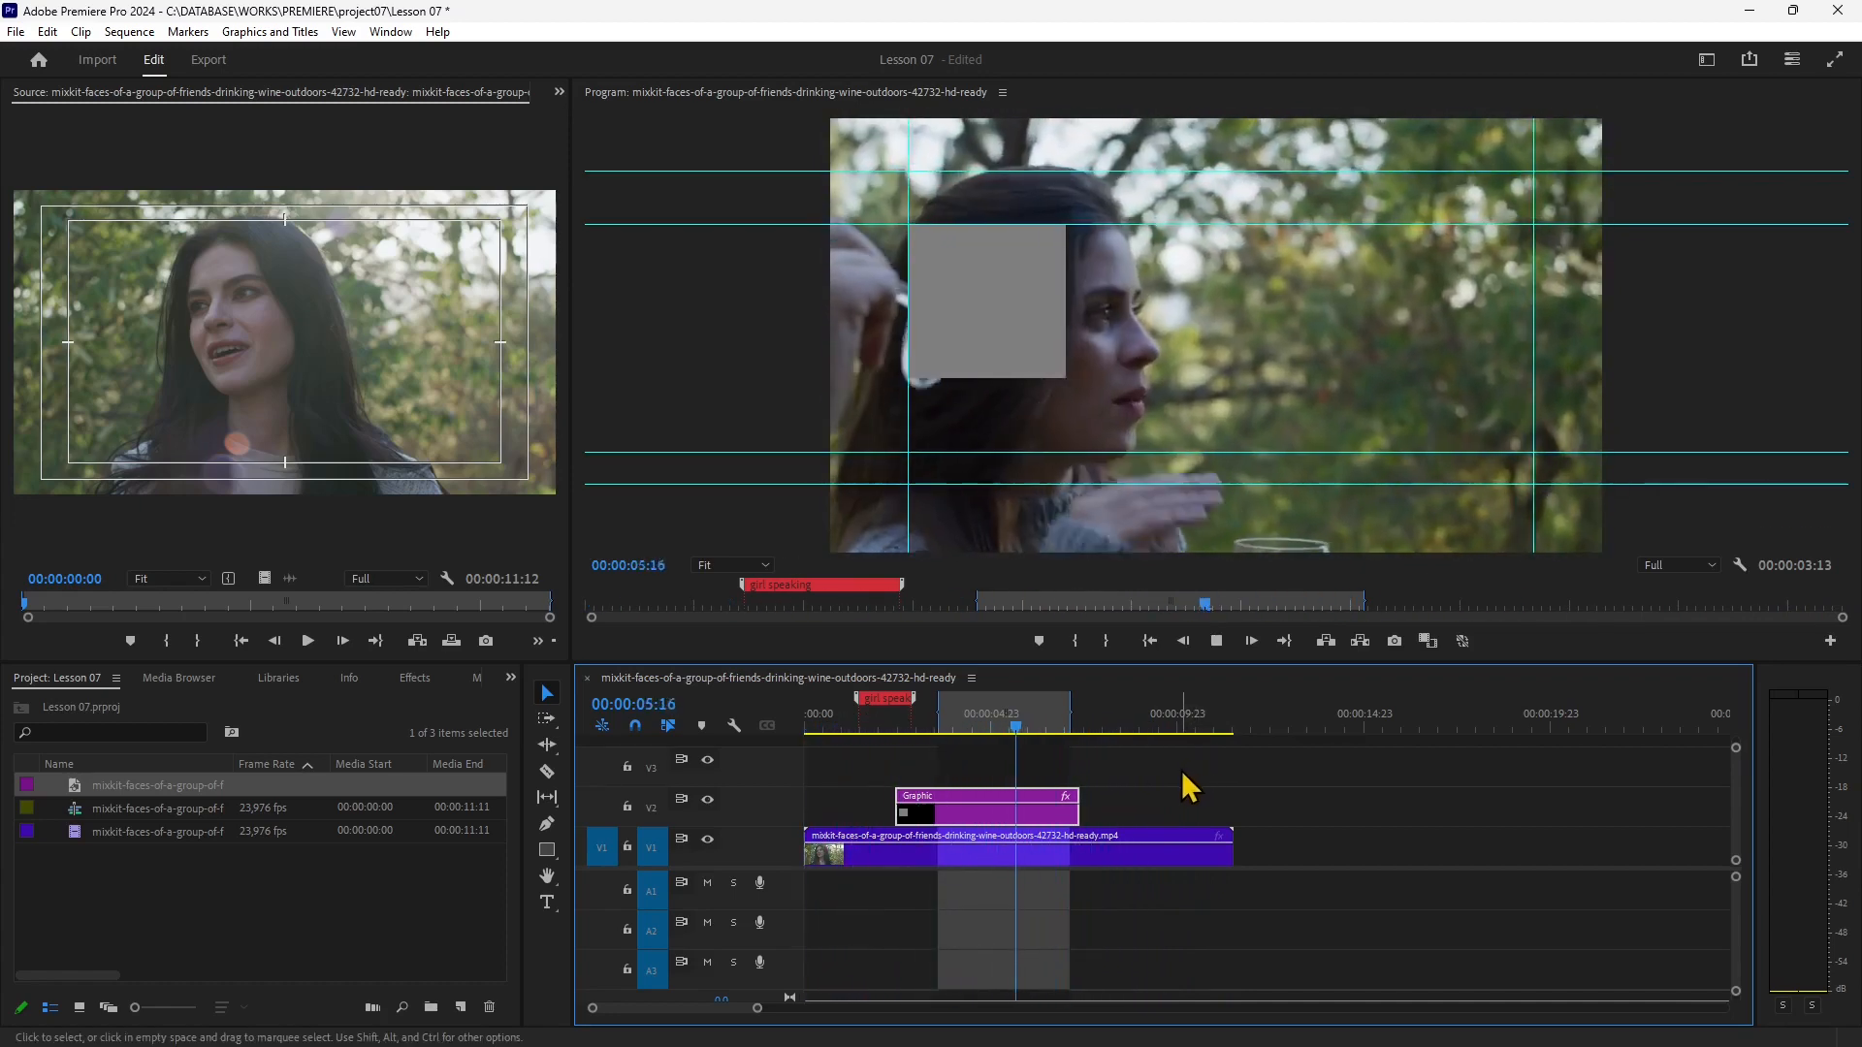
pyautogui.press('j')
pyautogui.press('j')
pyautogui.press('j')
pyautogui.press('l')
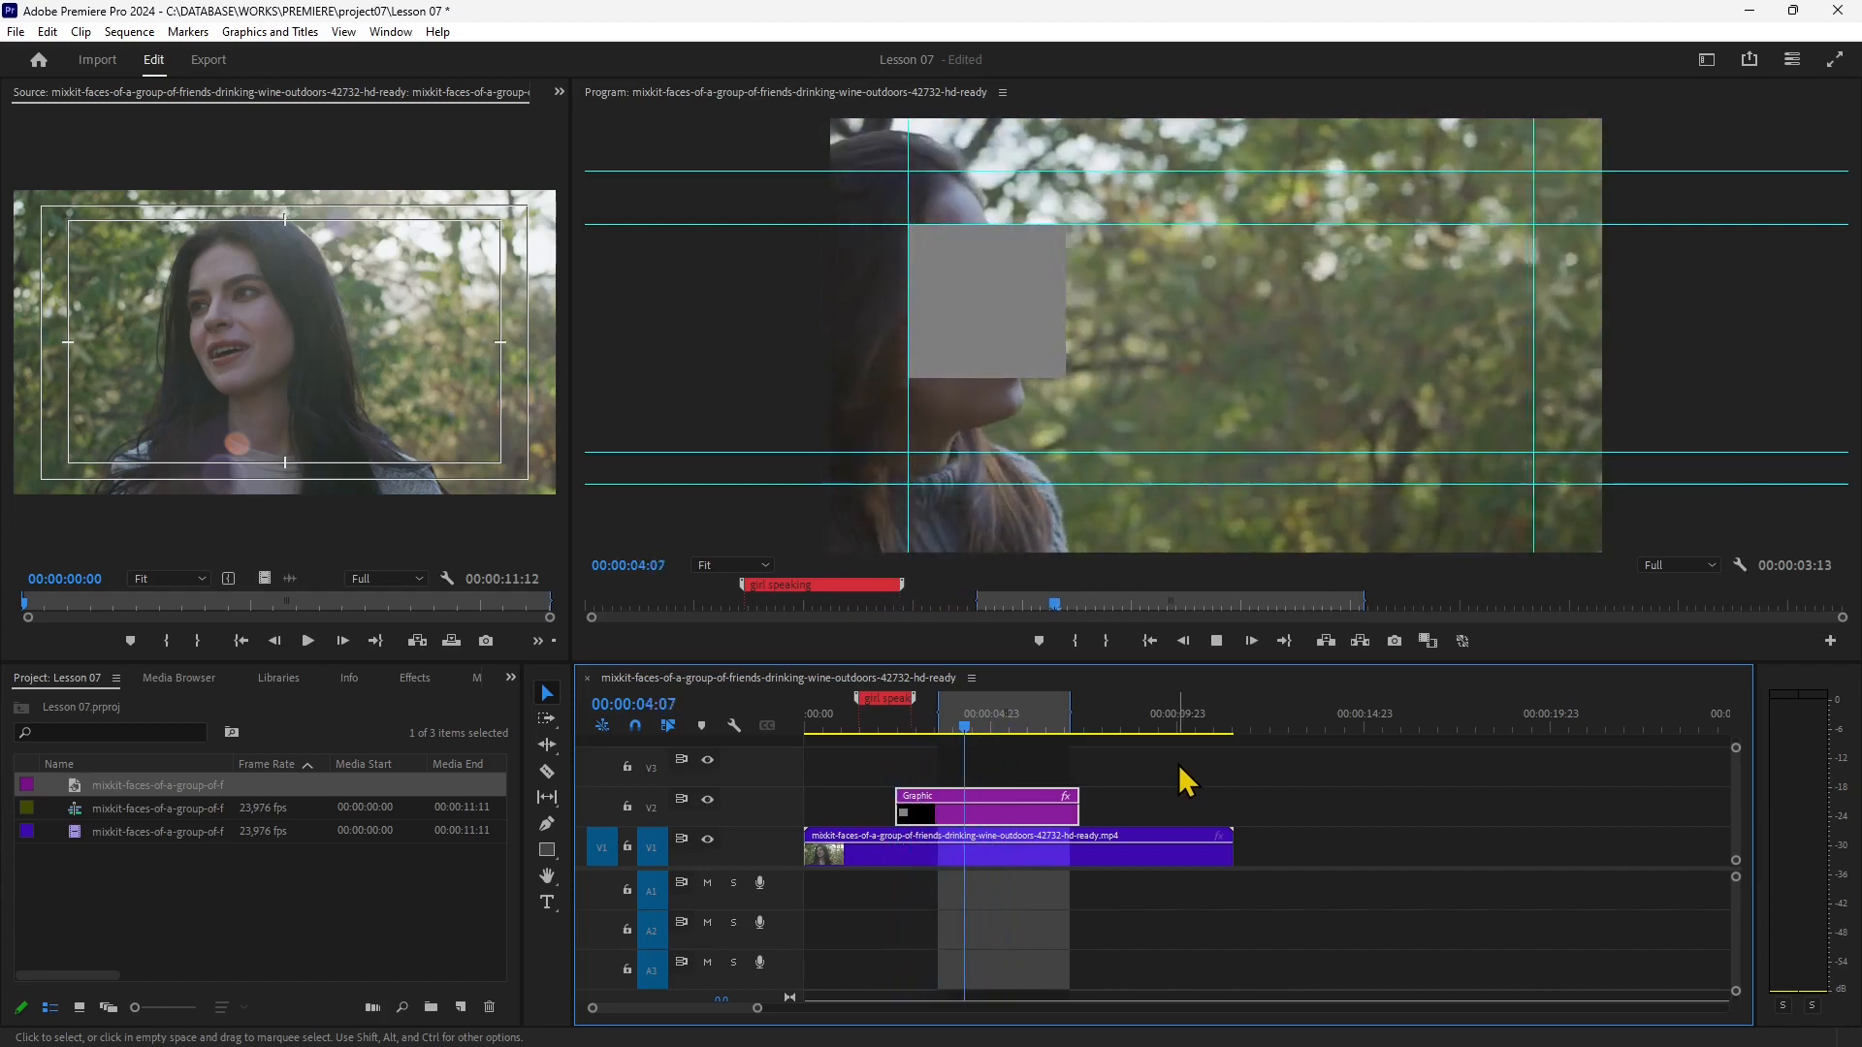
pyautogui.press('k')
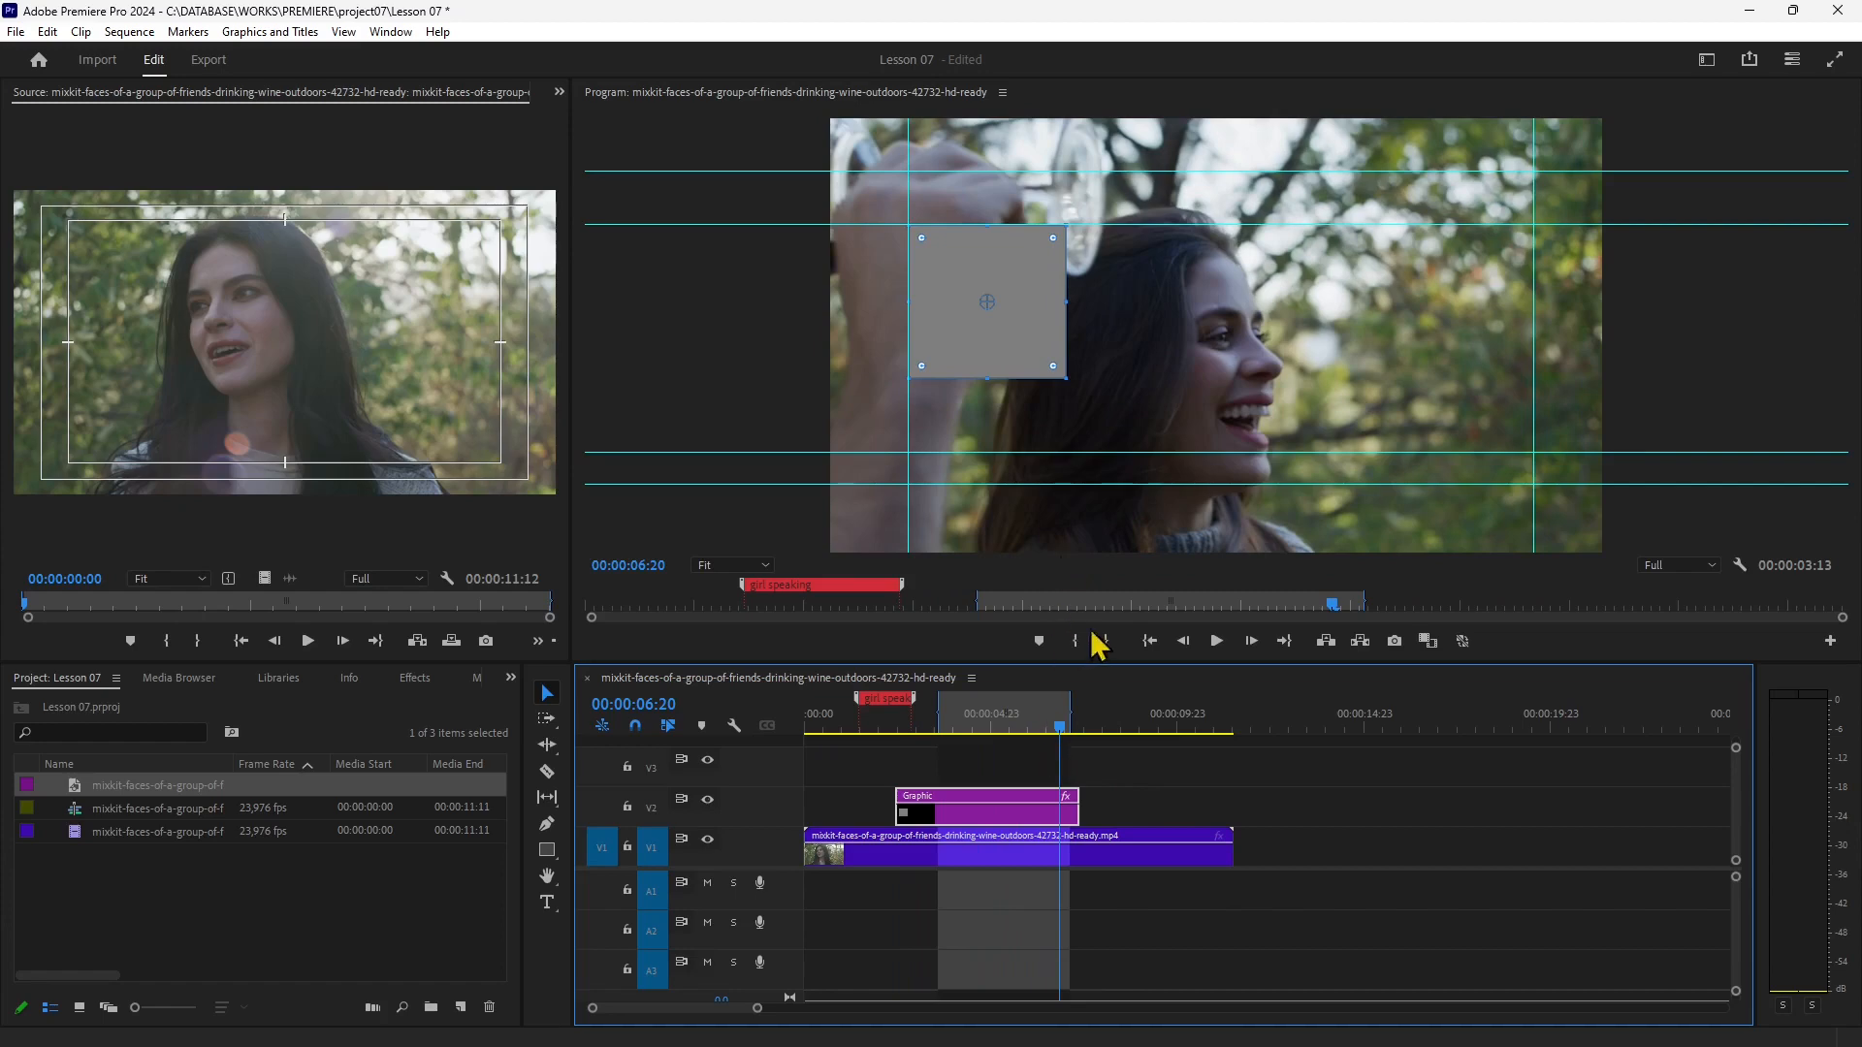
pyautogui.click(1216, 641)
pyautogui.click(1216, 641)
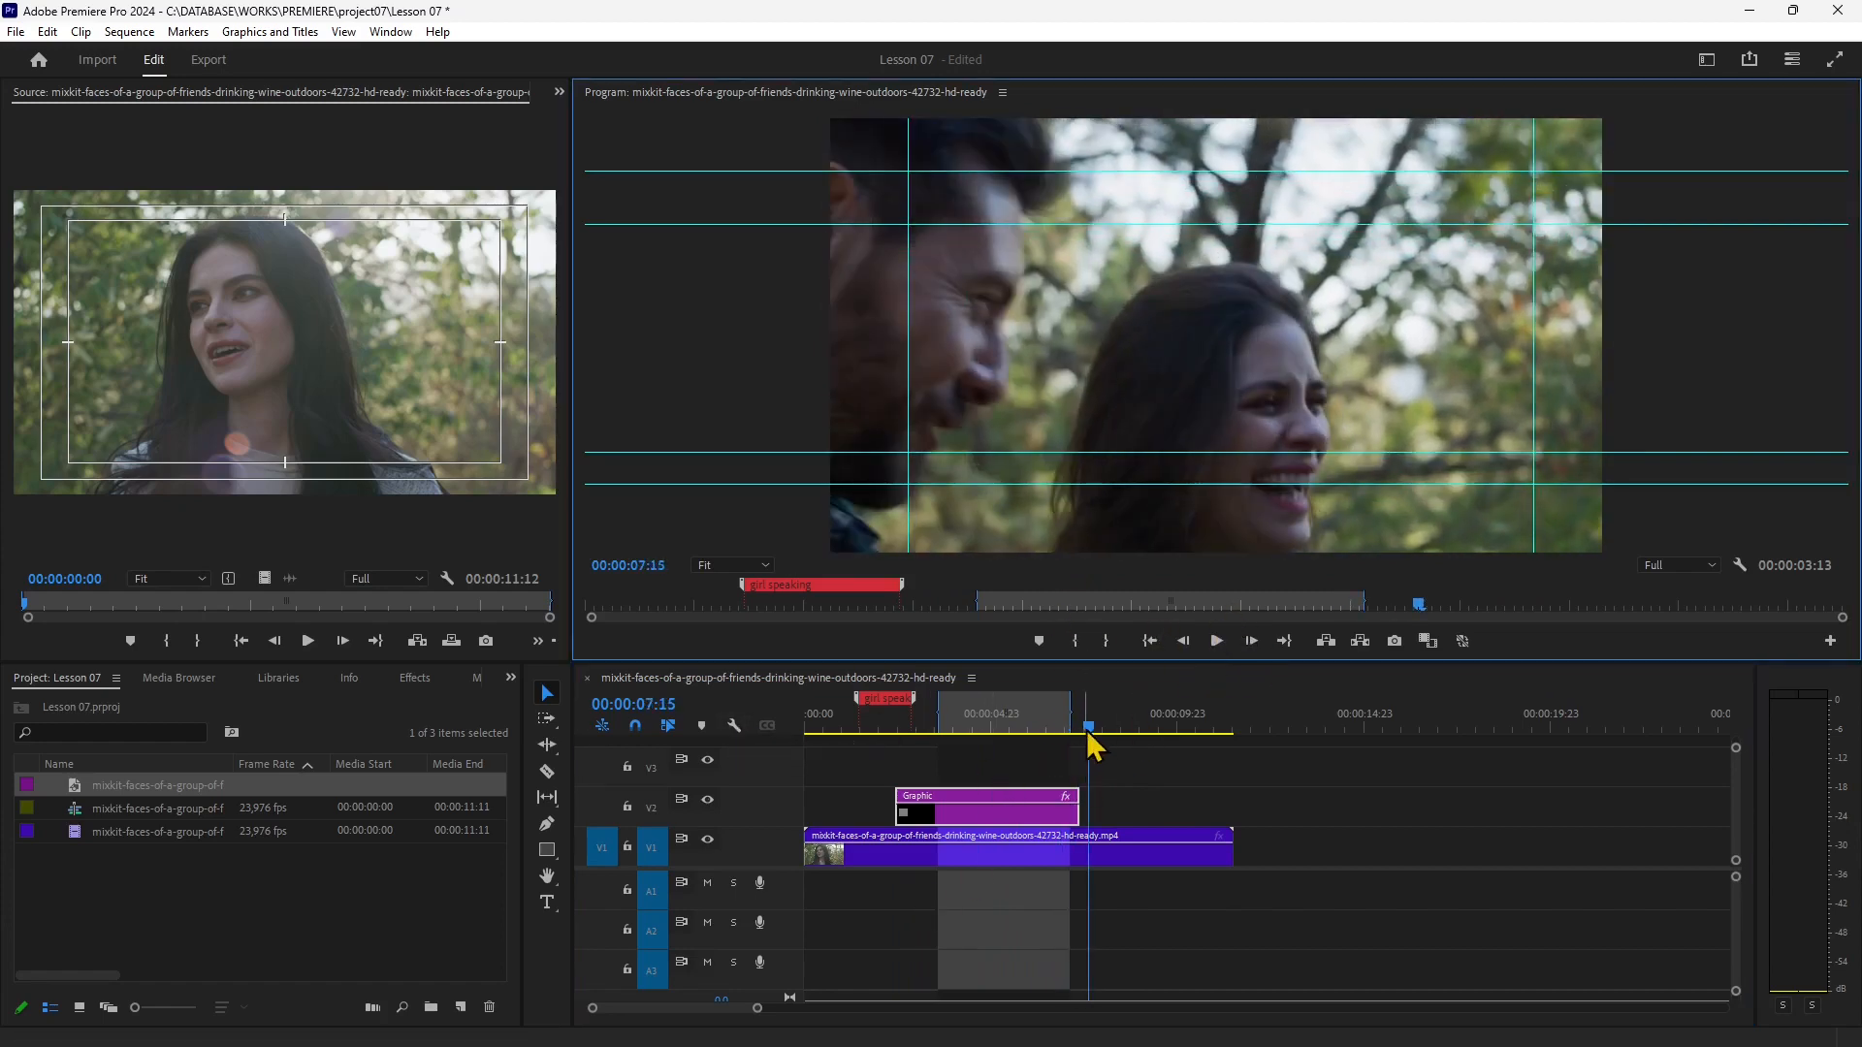
# Move the playhead to 00:00:05:05, delete the square graphic, and turn on Overlays in the Program monitor.
pyautogui.moveTo(1087, 728); pyautogui.dragTo(996, 737)
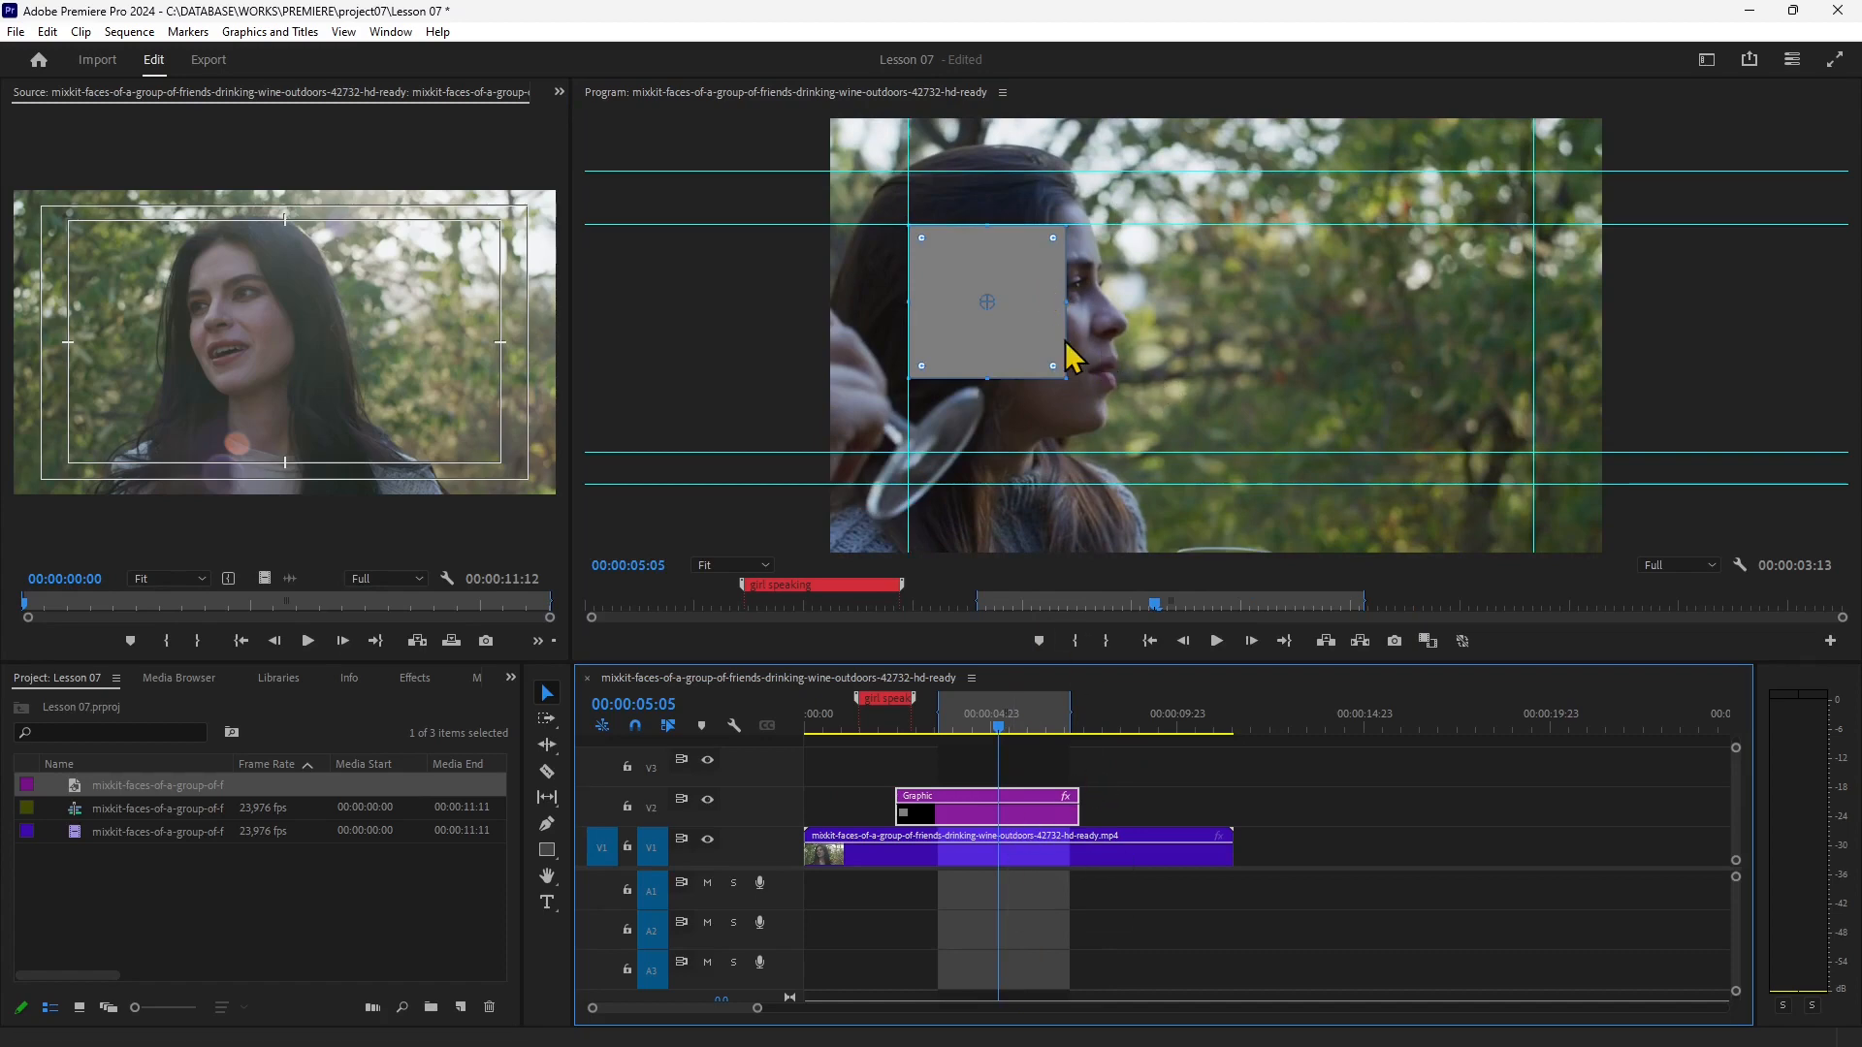
pyautogui.press('Delete')
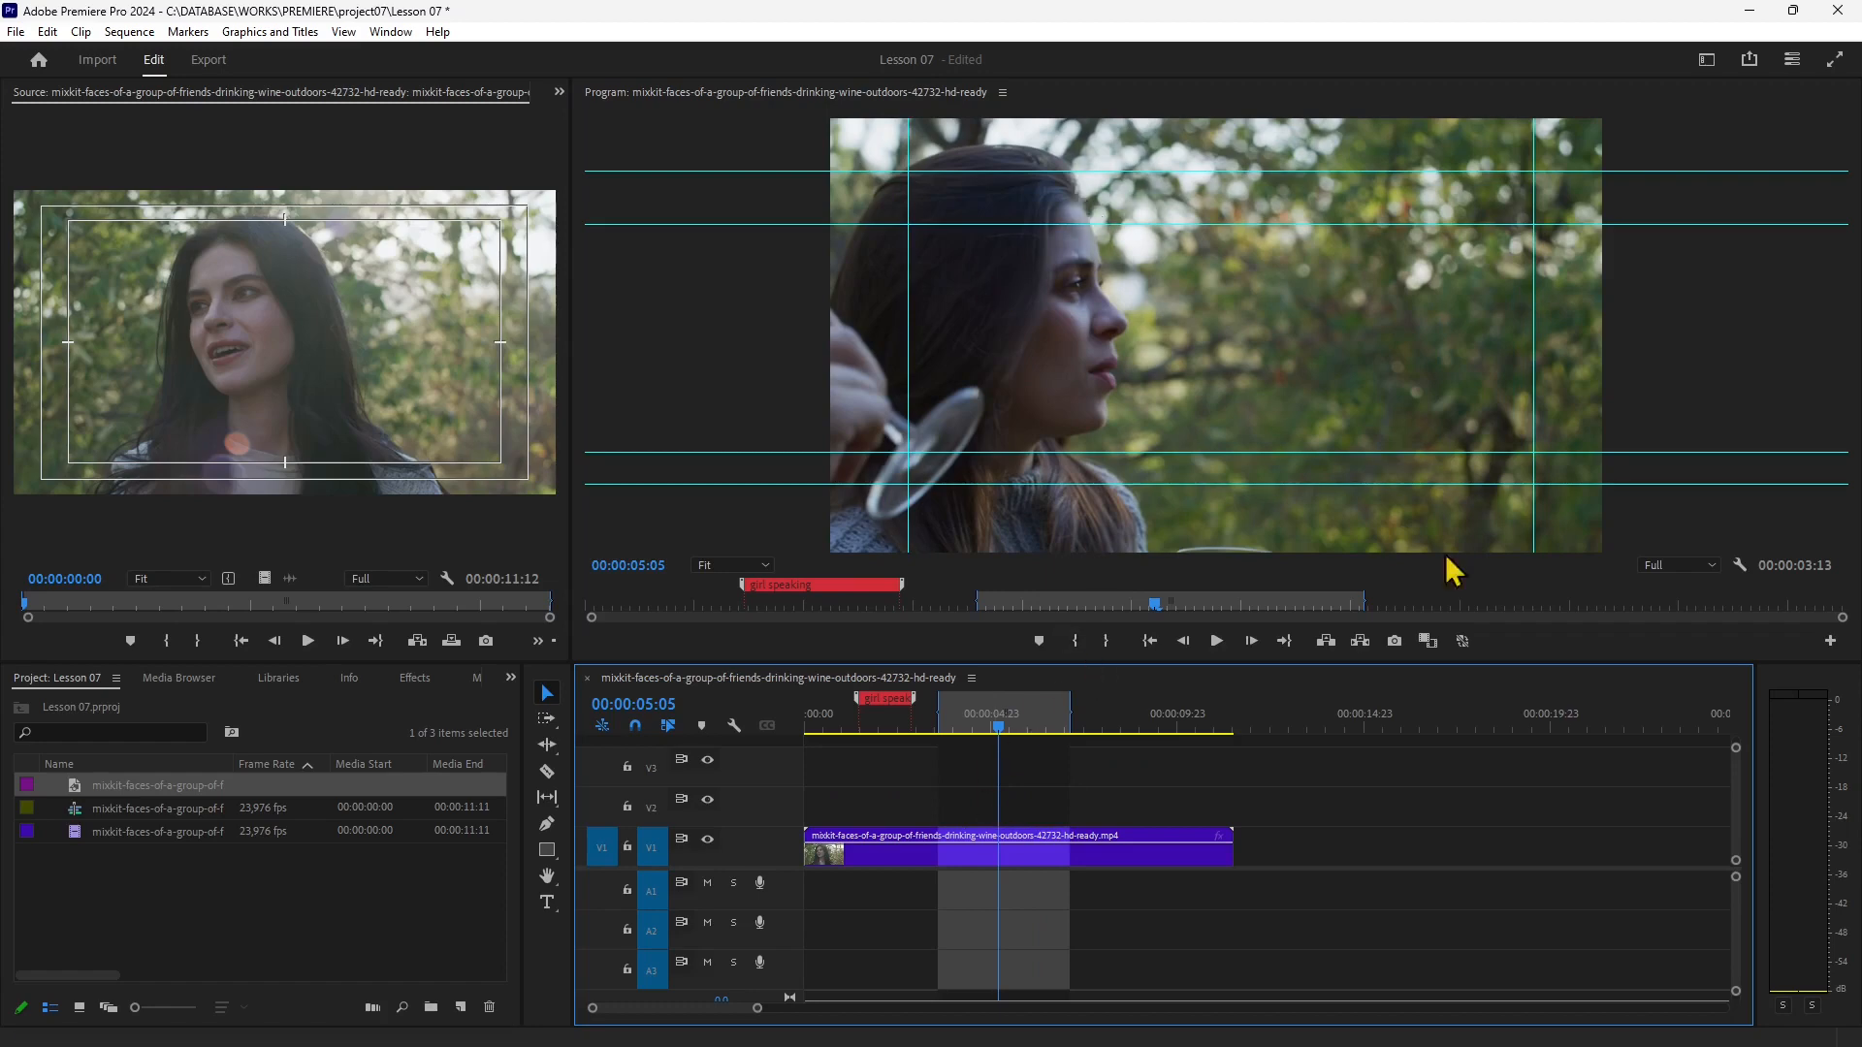
pyautogui.rightClick(1060, 281)
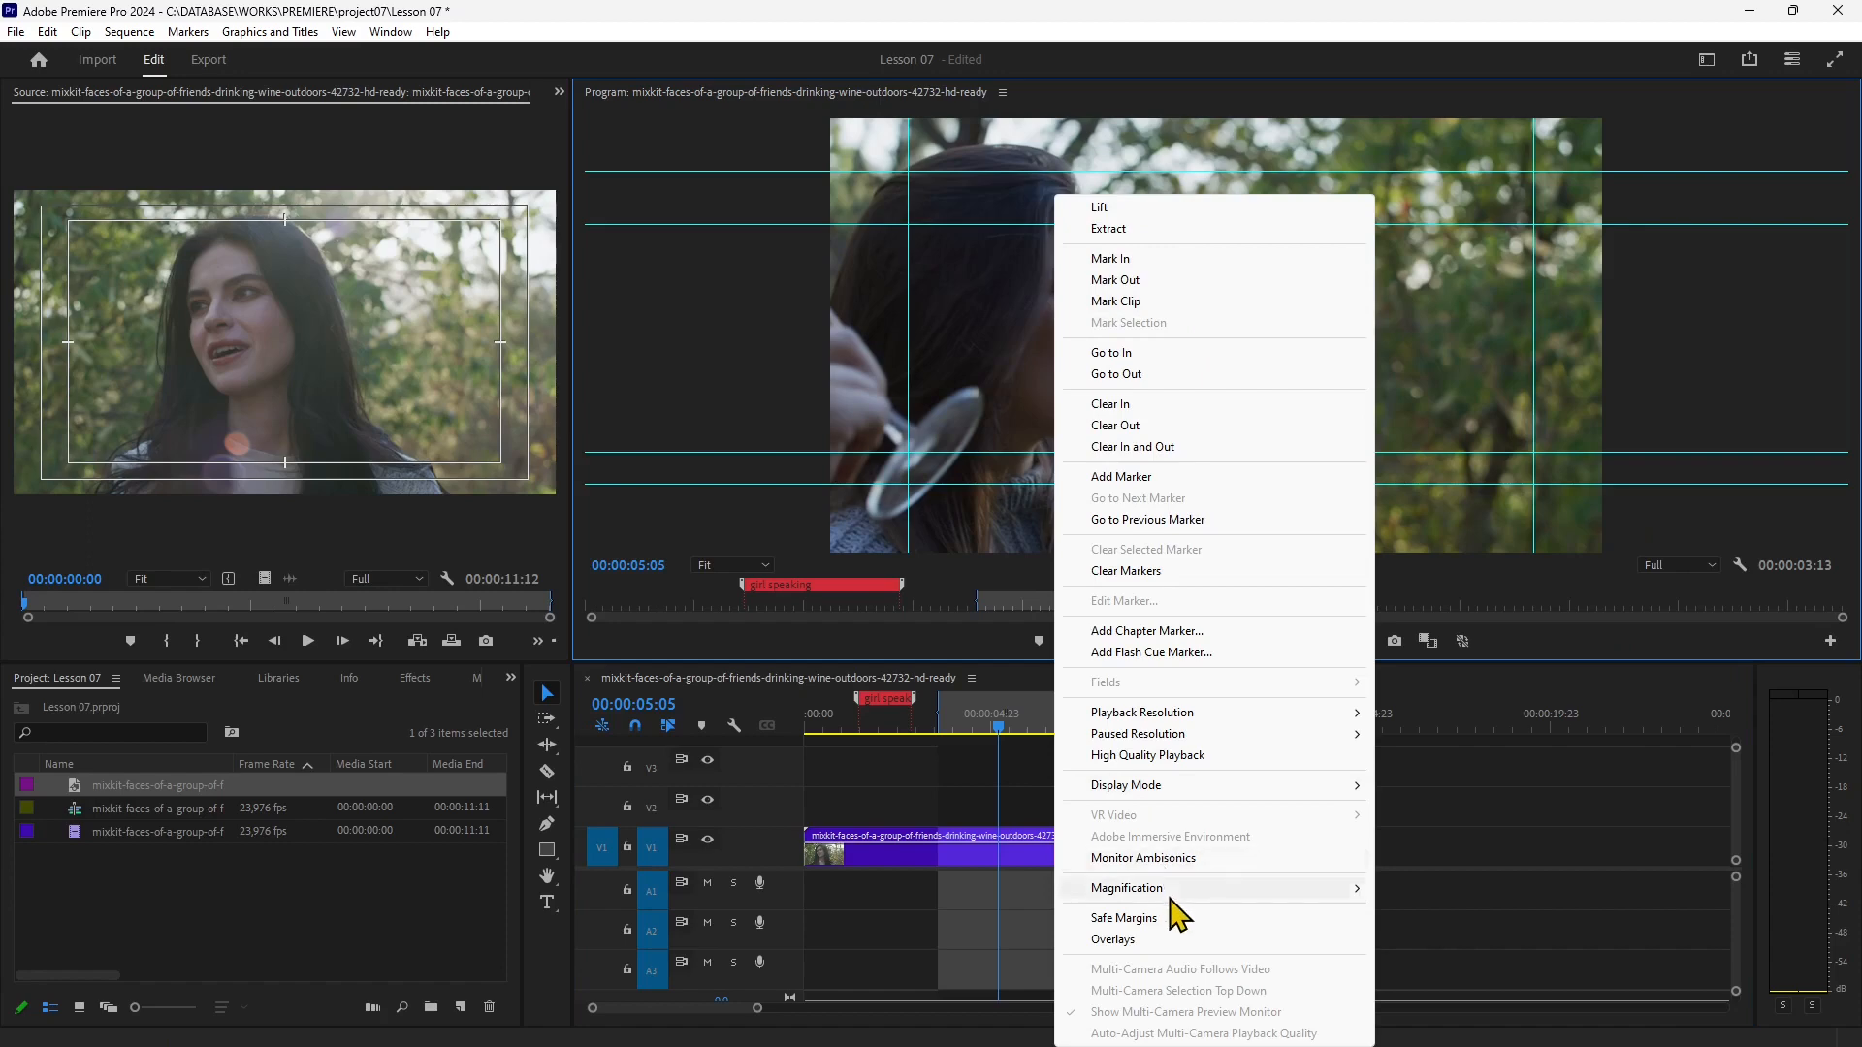
pyautogui.click(1154, 938)
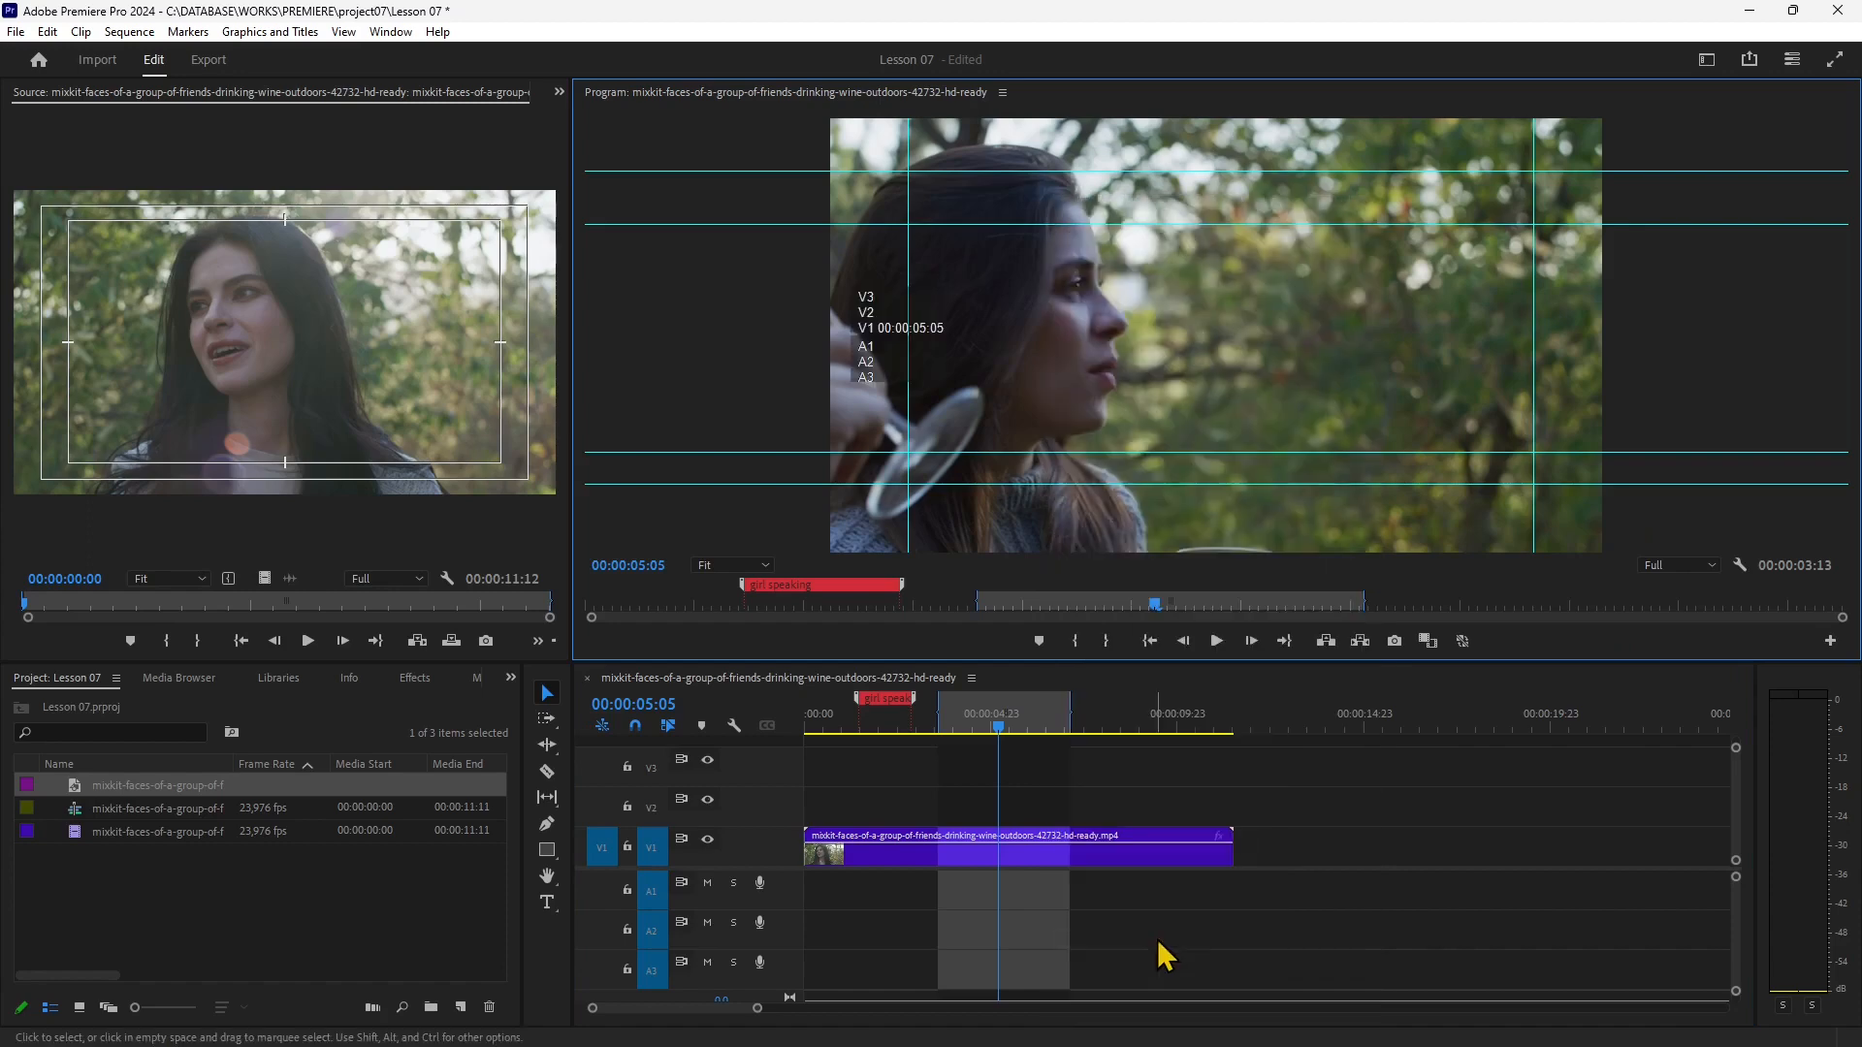
# Turn off Overlays in the Program monitor, and switch its Safe Margins on and off again.
pyautogui.rightClick(1030, 396)
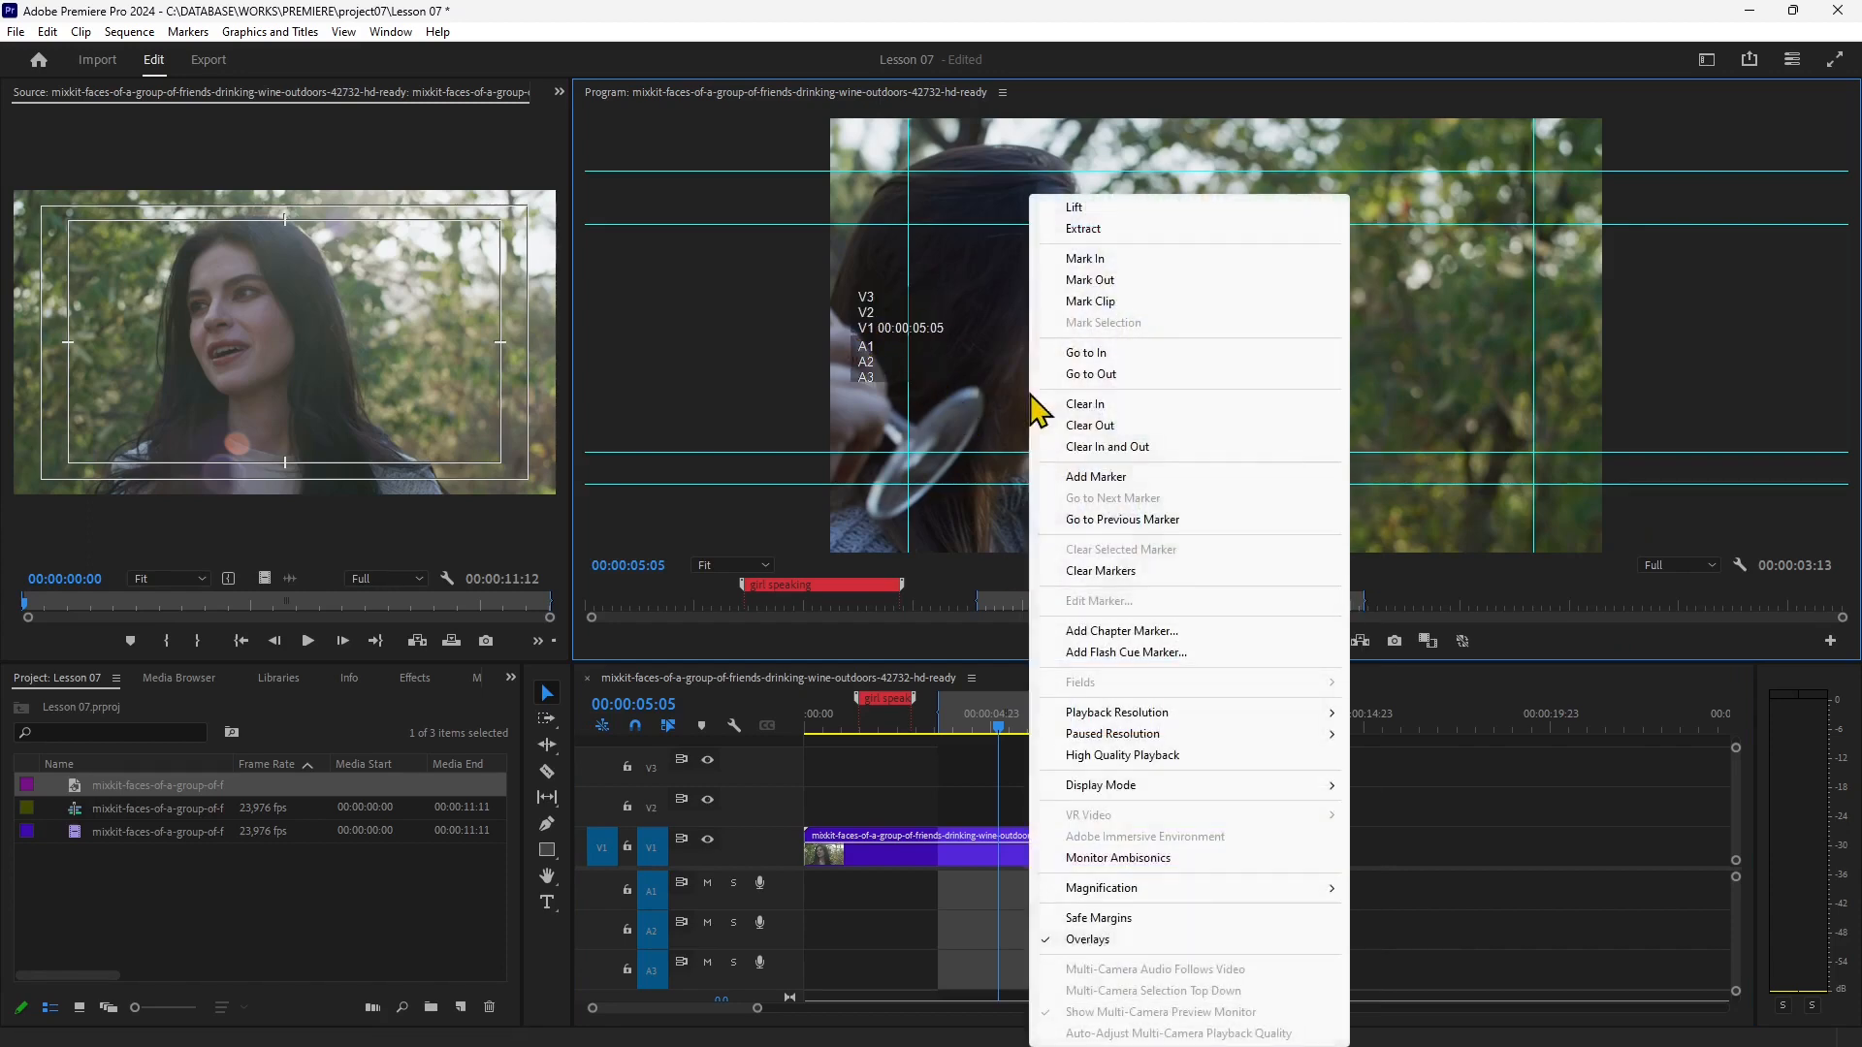
pyautogui.click(1100, 938)
pyautogui.rightClick(1046, 393)
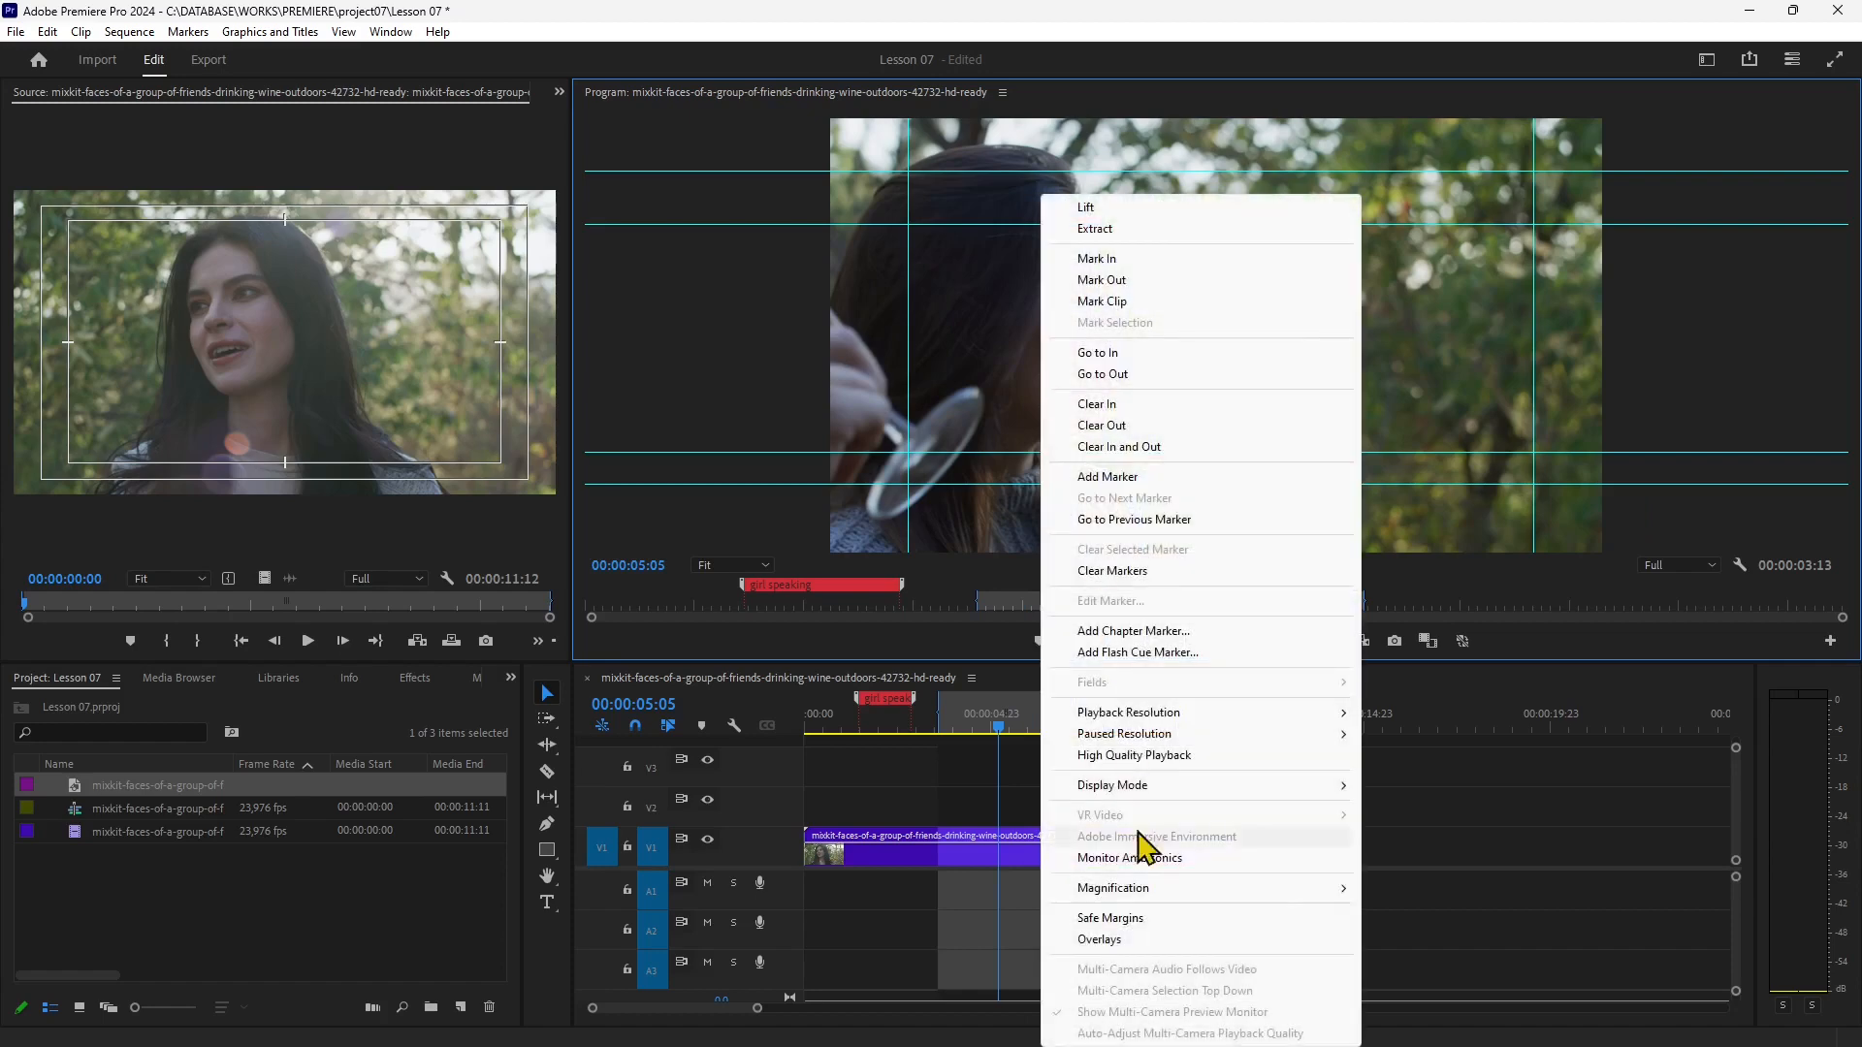
pyautogui.click(1138, 922)
pyautogui.rightClick(984, 392)
pyautogui.click(1086, 919)
pyautogui.rightClick(1041, 349)
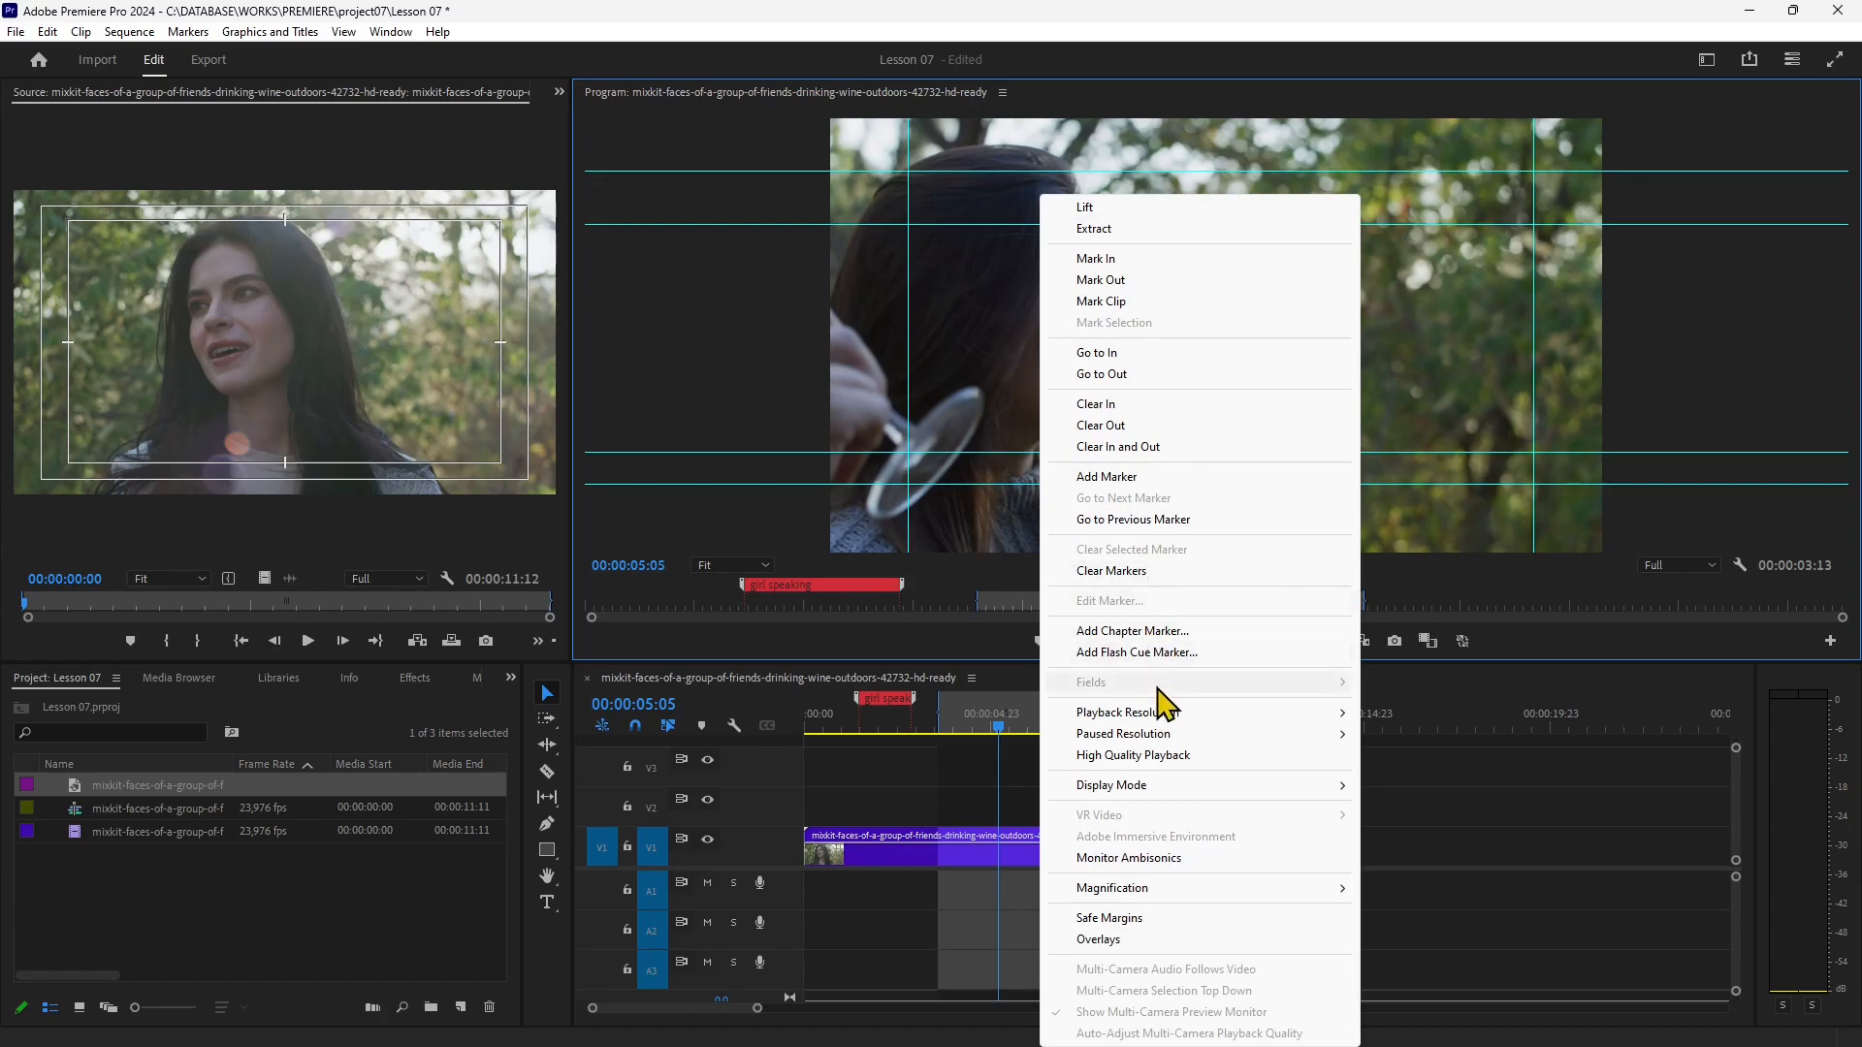
pyautogui.moveTo(1170, 789)
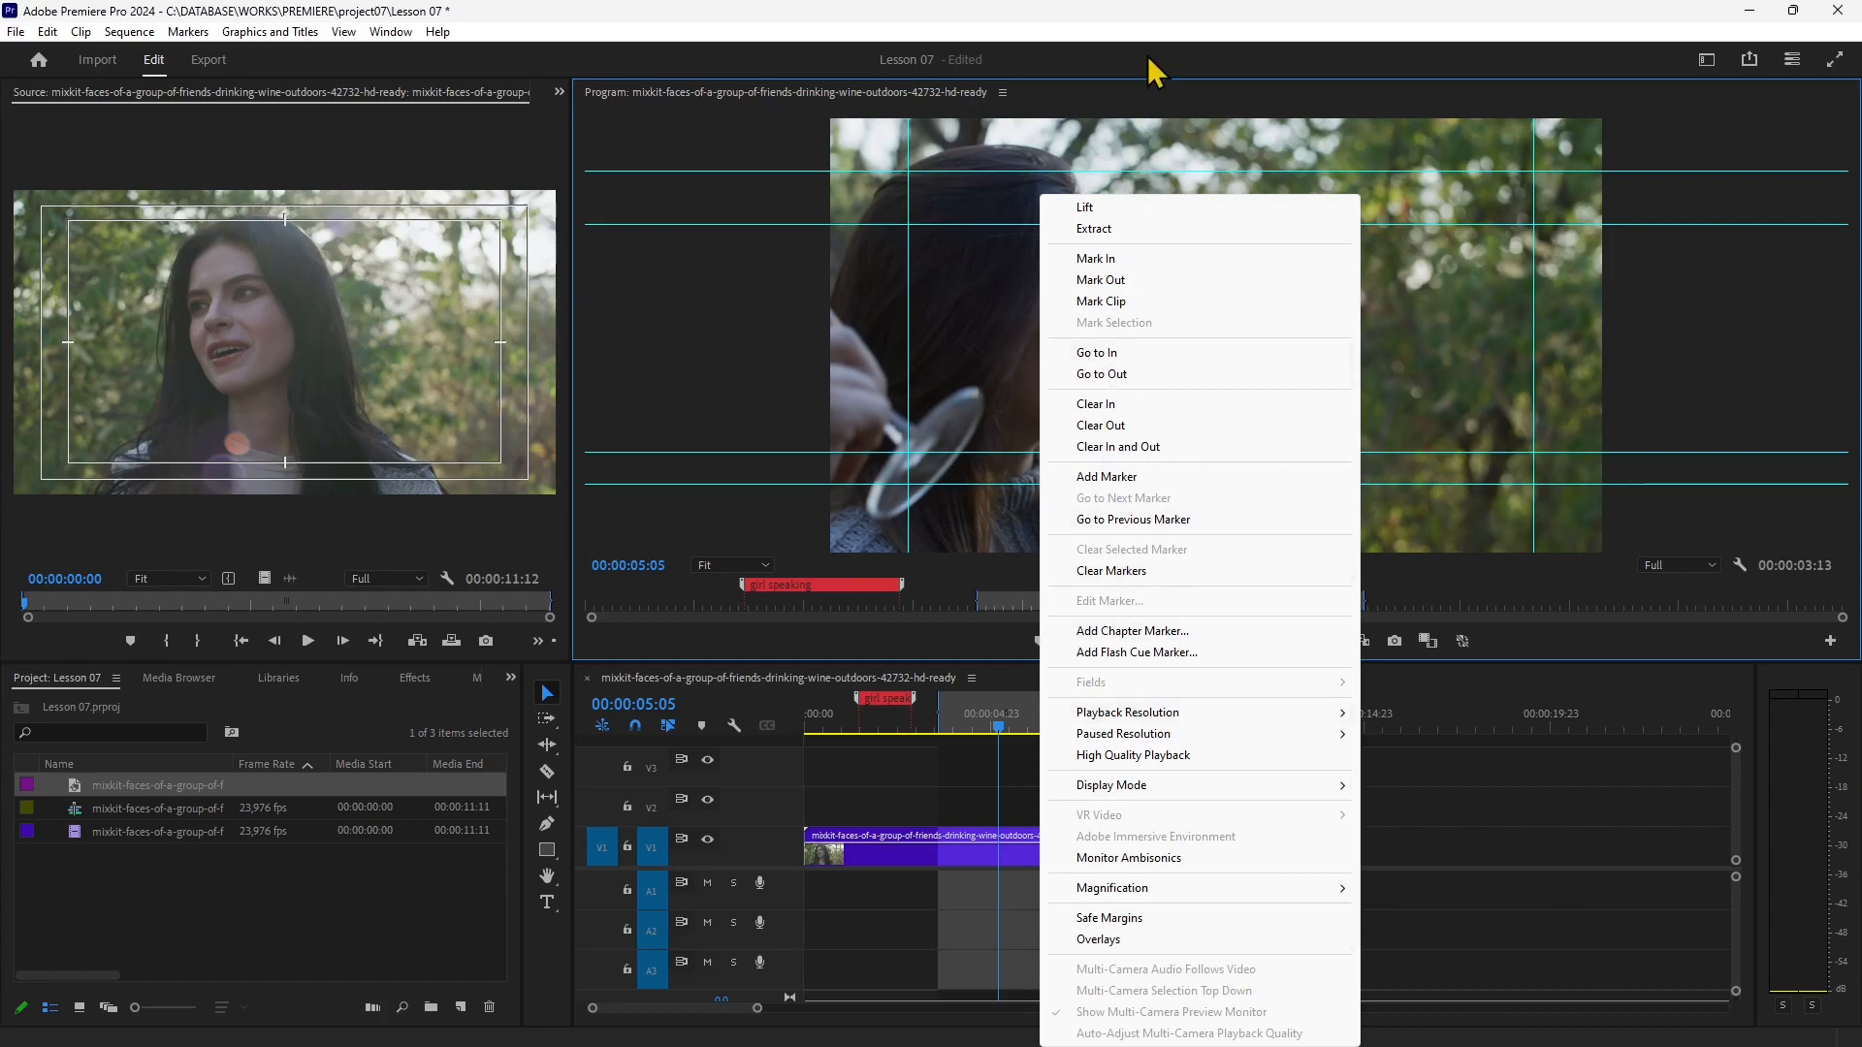
pyautogui.press('Escape')
# Clear all guides from the Program monitor.
pyautogui.click(1740, 567)
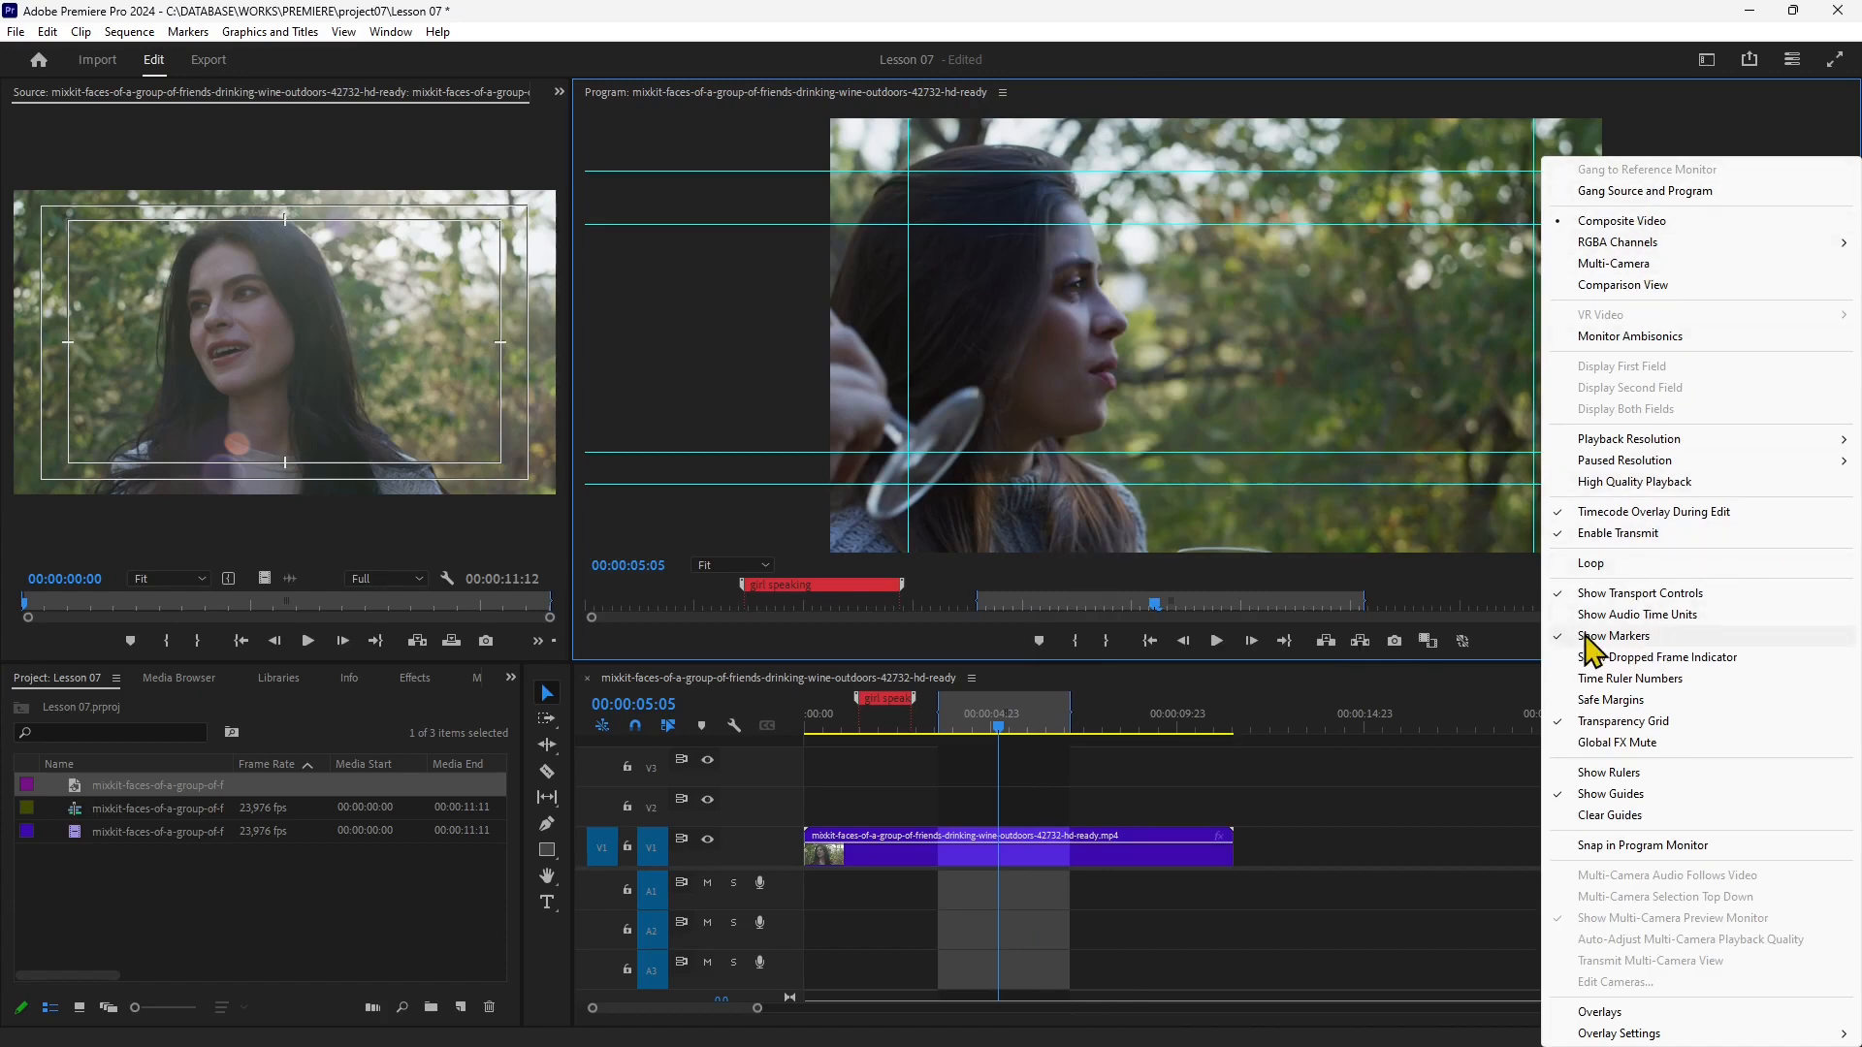
pyautogui.click(1613, 820)
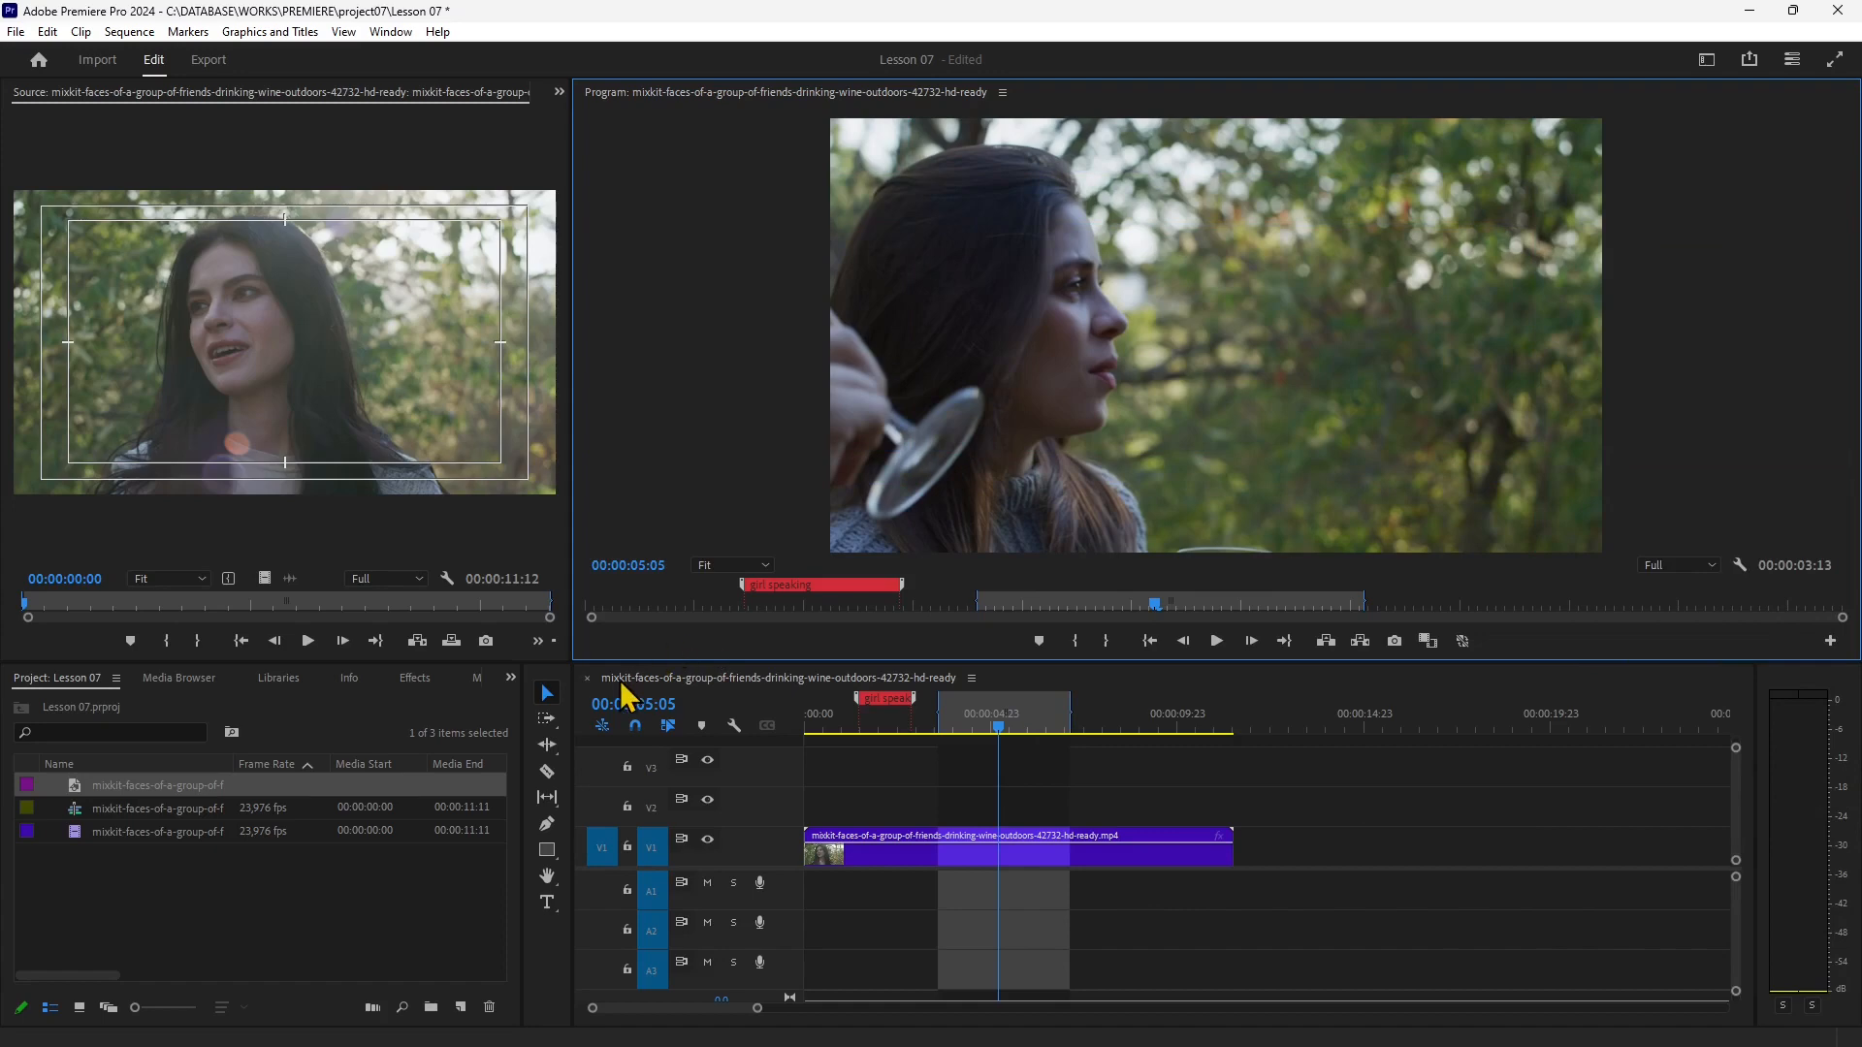
# Move the playhead to 00:00:06:11 and set the sequence's In/Out range to 00:00:04:09 long, ending at about 00:00:09:15.
pyautogui.click(985, 740)
pyautogui.moveTo(985, 744); pyautogui.dragTo(1045, 789)
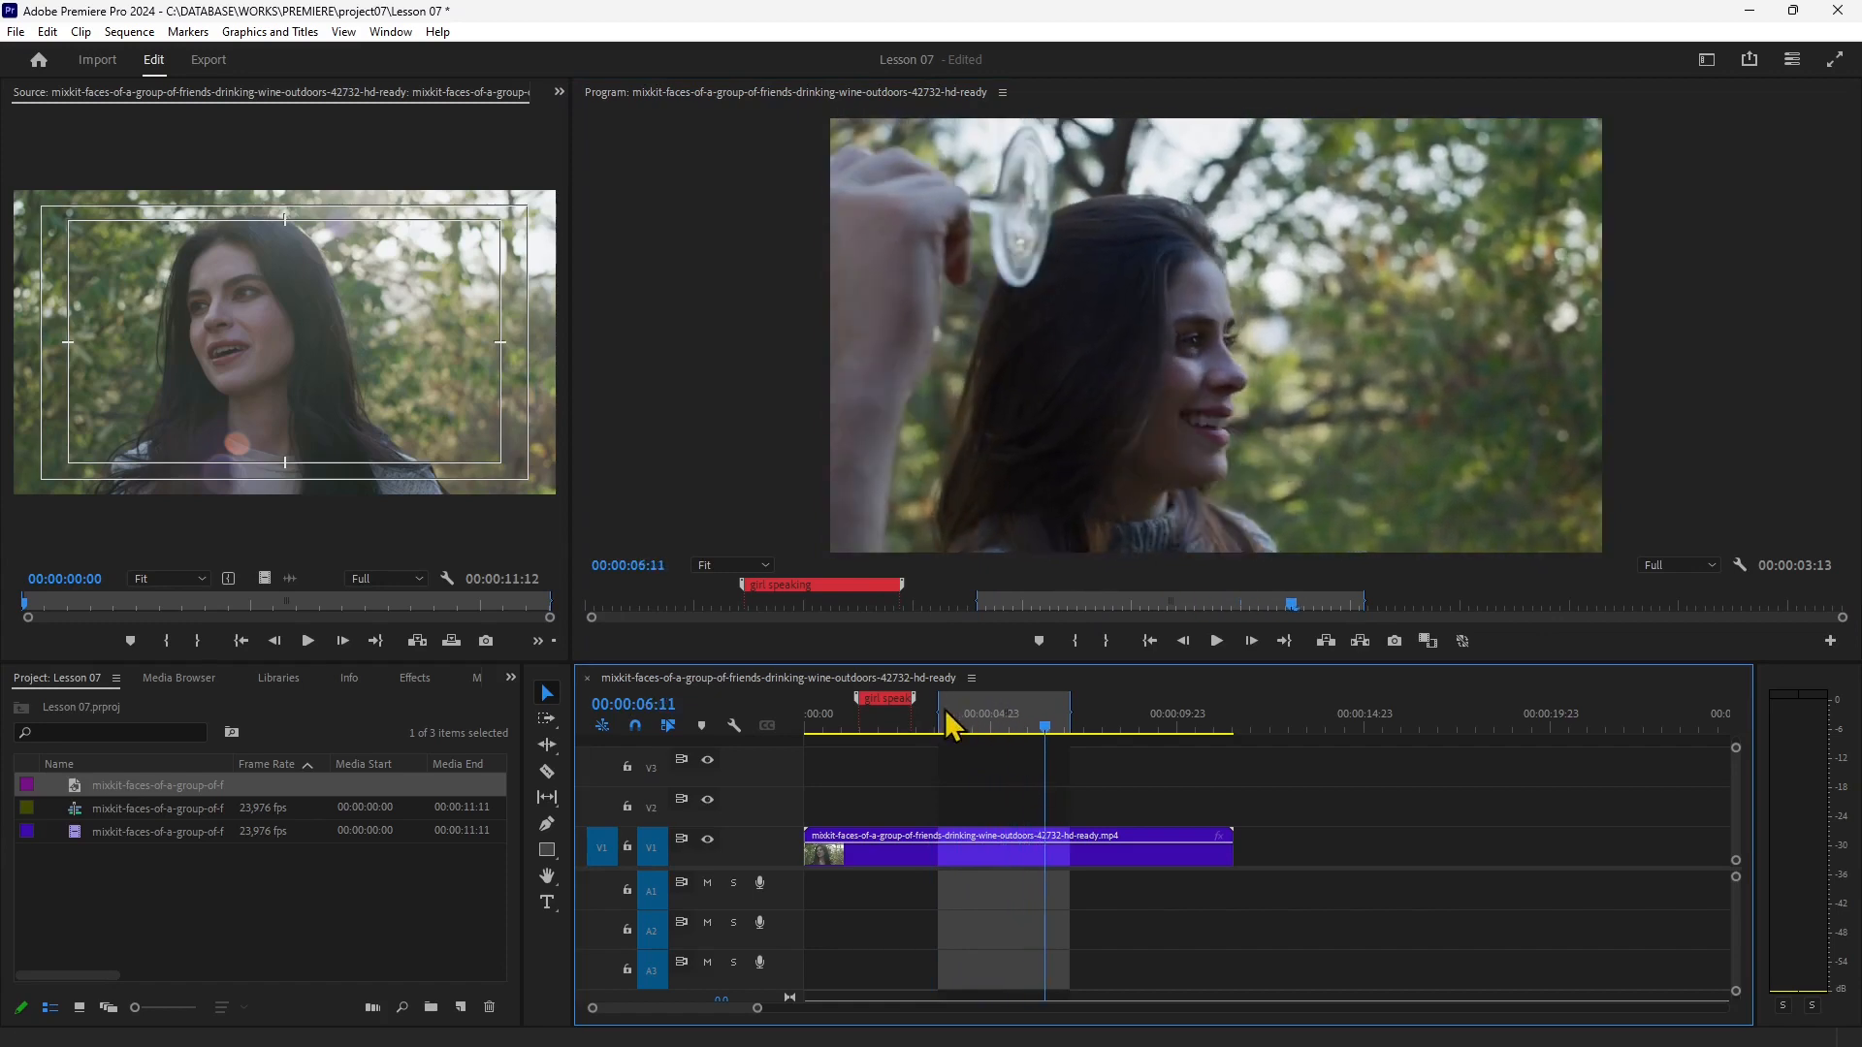
pyautogui.moveTo(938, 714); pyautogui.dragTo(1164, 714)
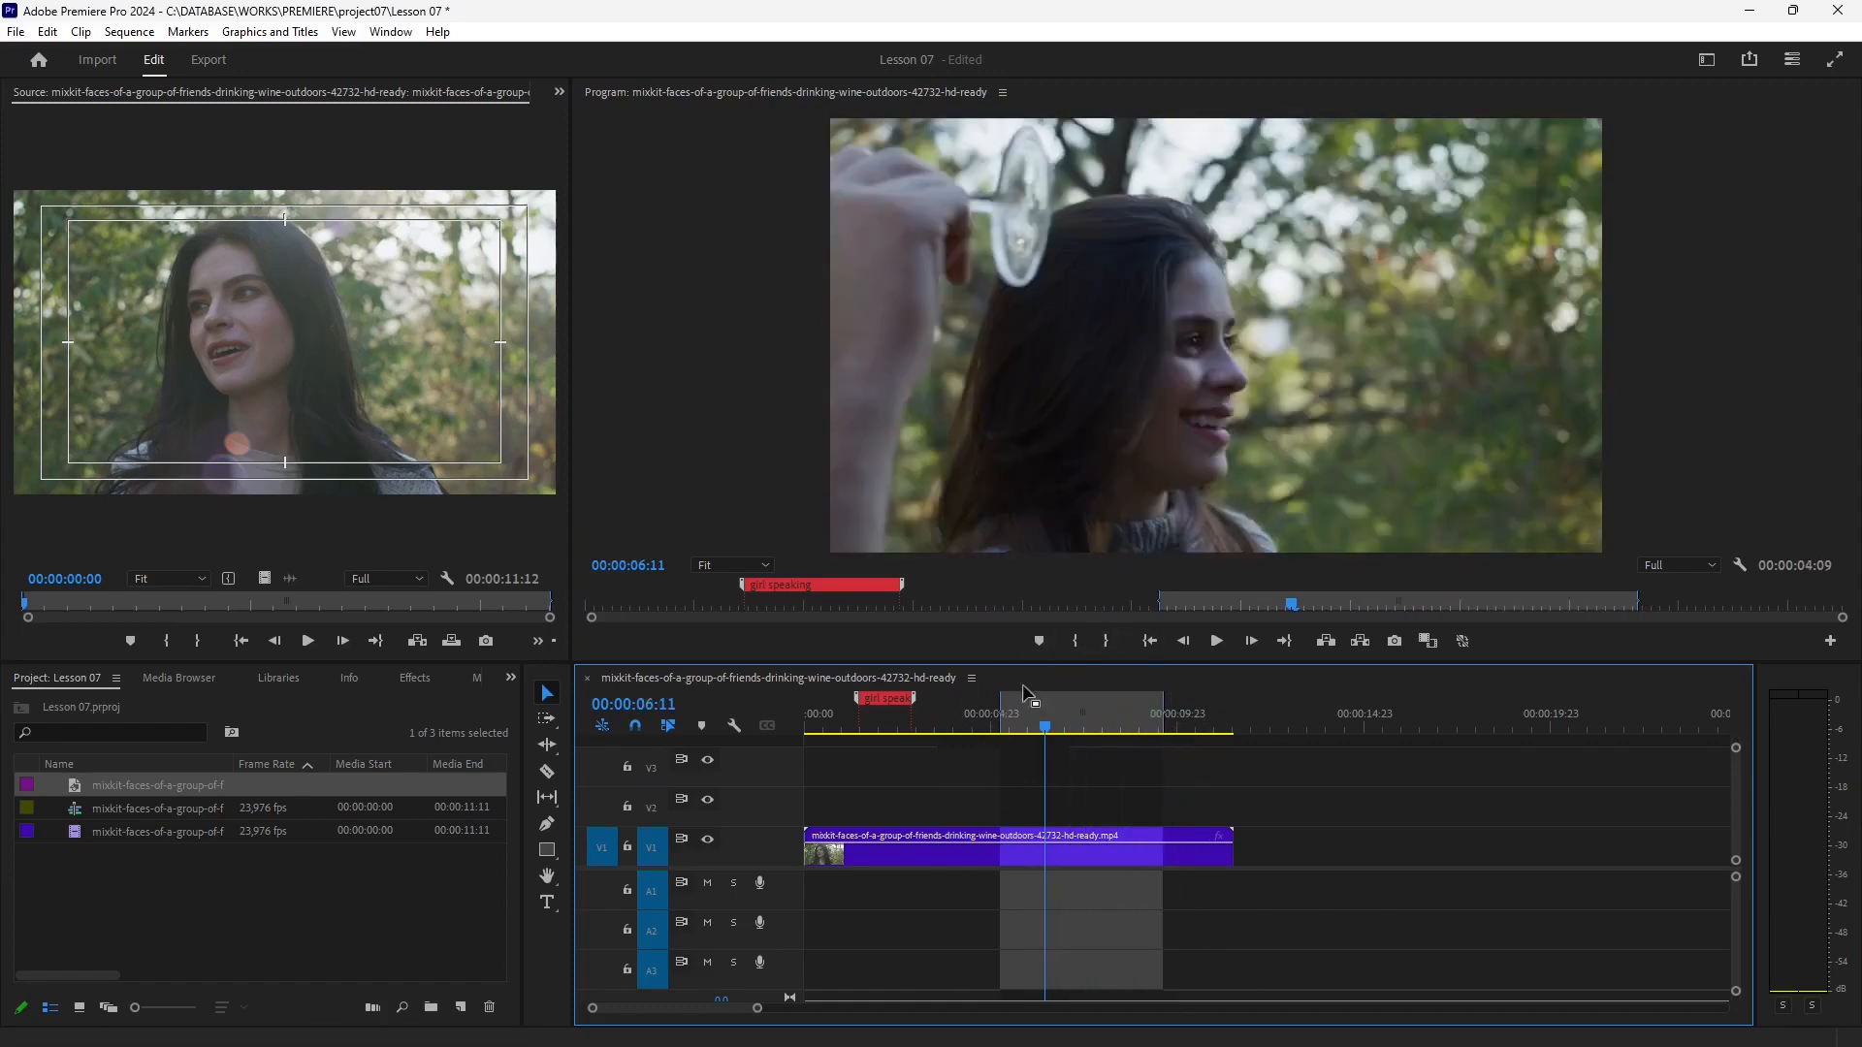
# Open the MP4 clip in the Source monitor, move the sequence playhead to 00:00:01:15, and mark the source In point at 00:00:00:11.
pyautogui.click(103, 812)
pyautogui.click(107, 836)
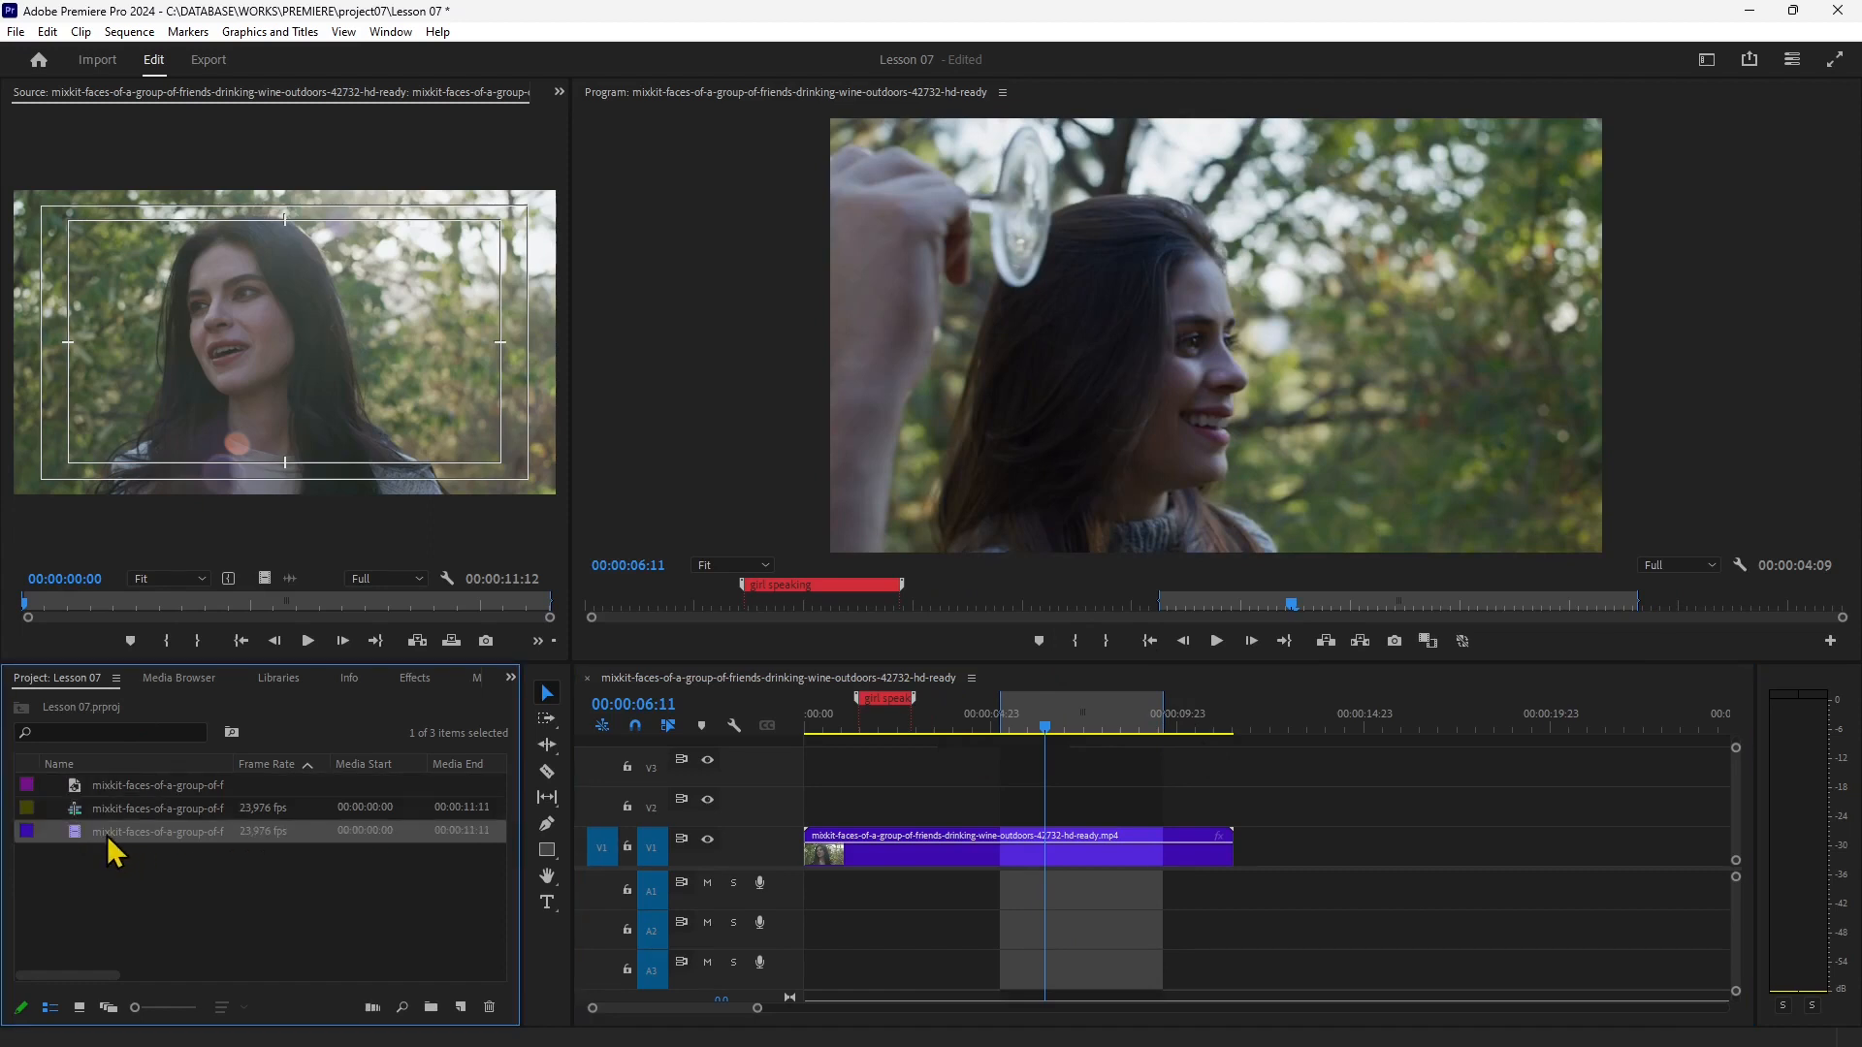
pyautogui.doubleClick(83, 840)
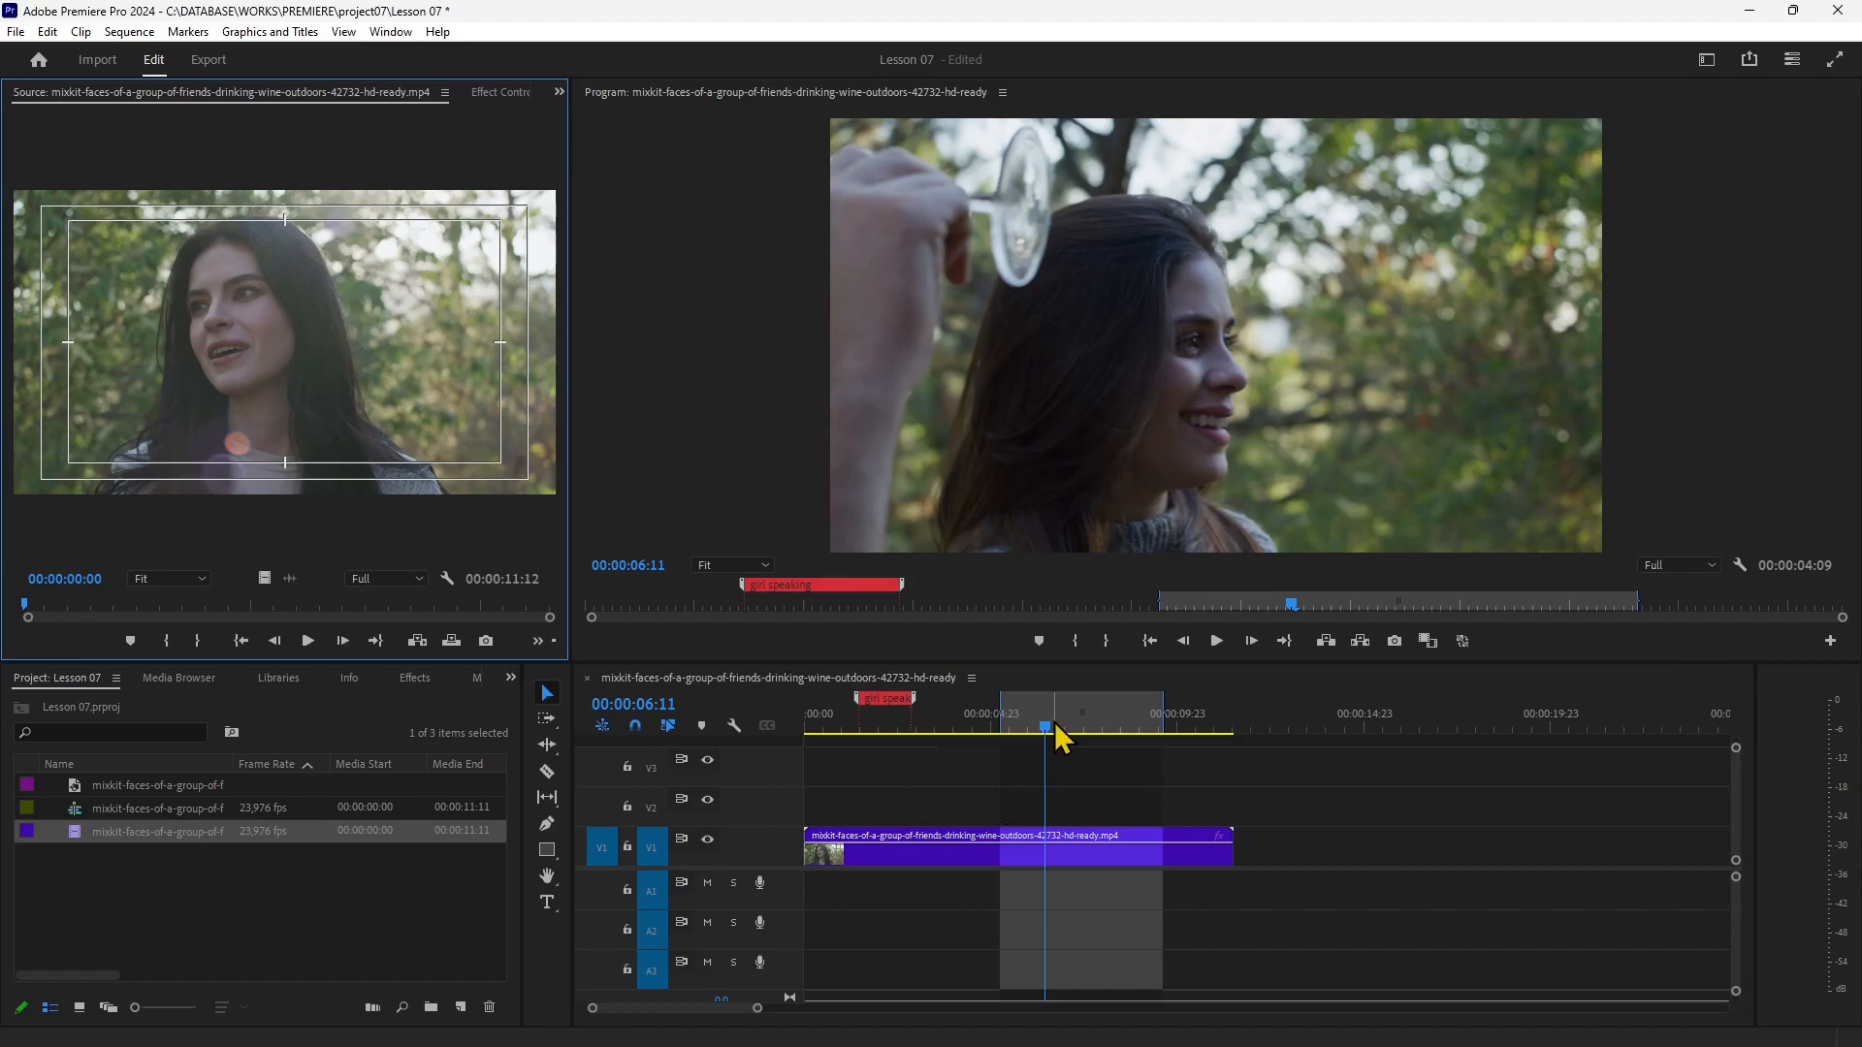
pyautogui.moveTo(1052, 741); pyautogui.dragTo(864, 743)
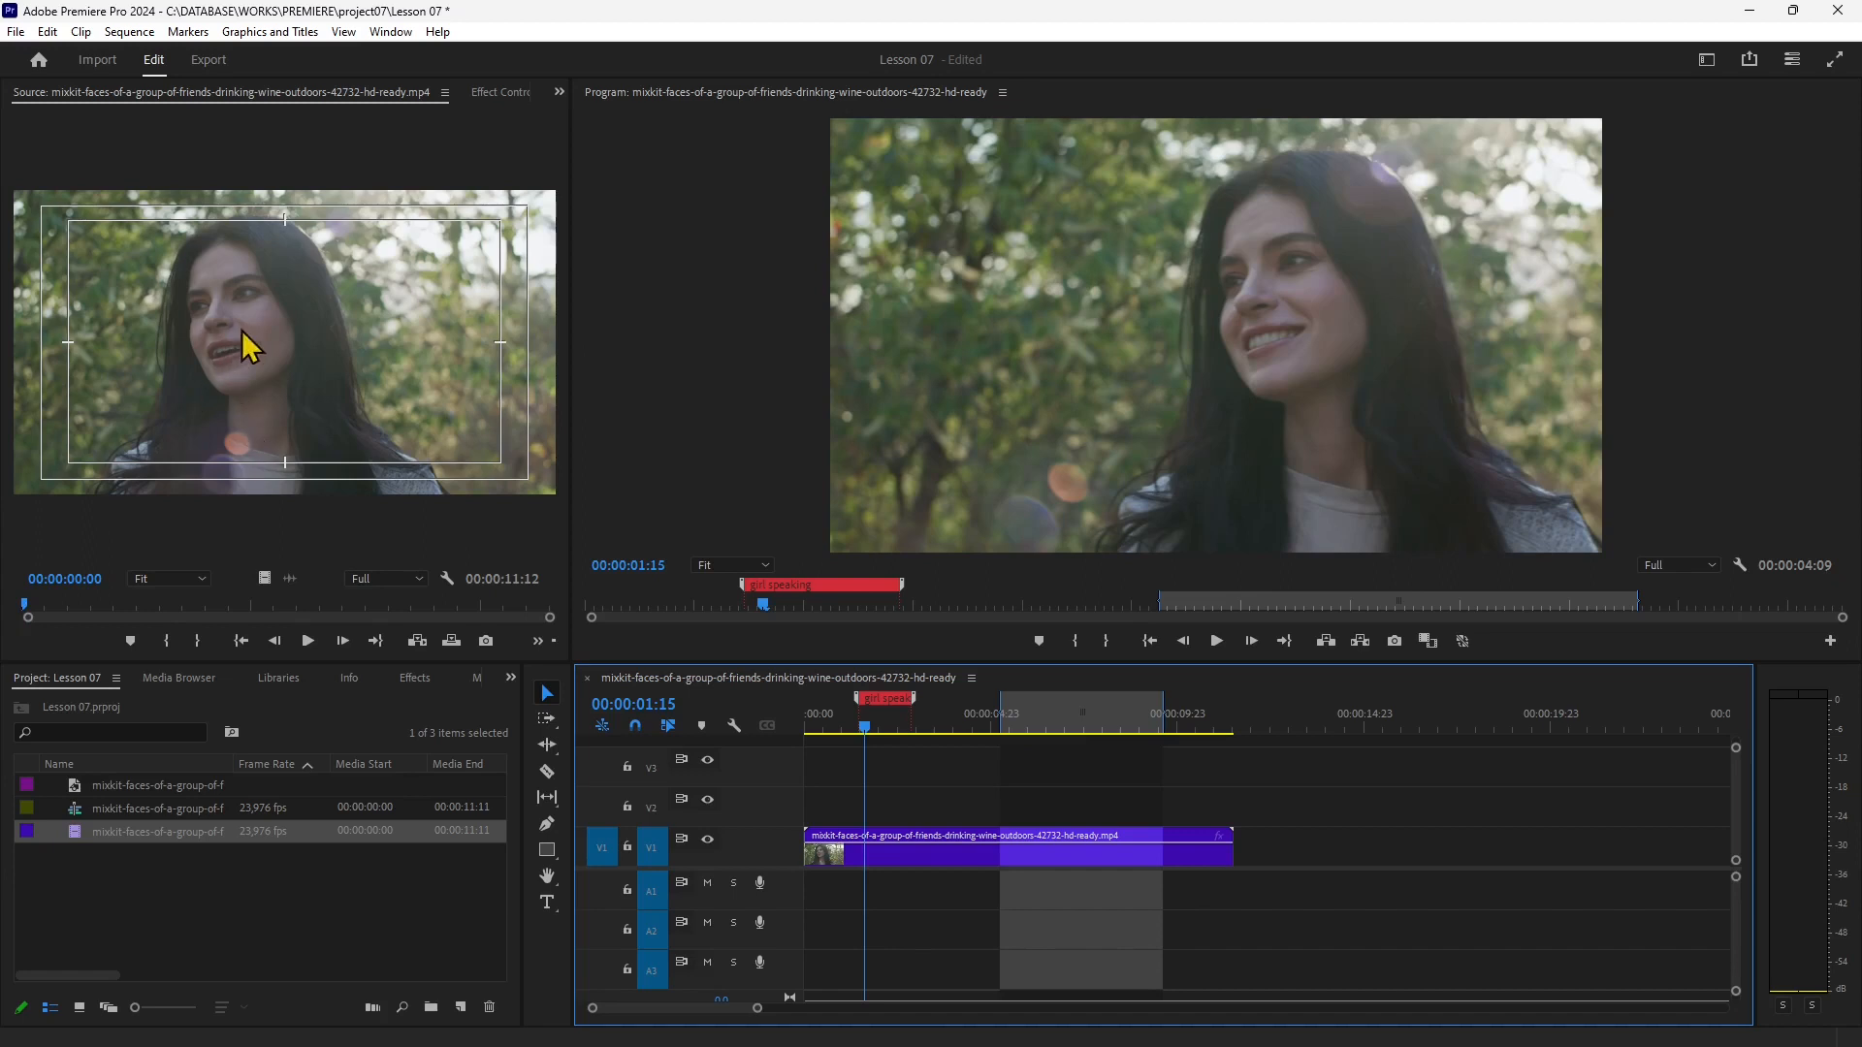
pyautogui.moveTo(24, 605); pyautogui.dragTo(42, 605)
pyautogui.click(166, 644)
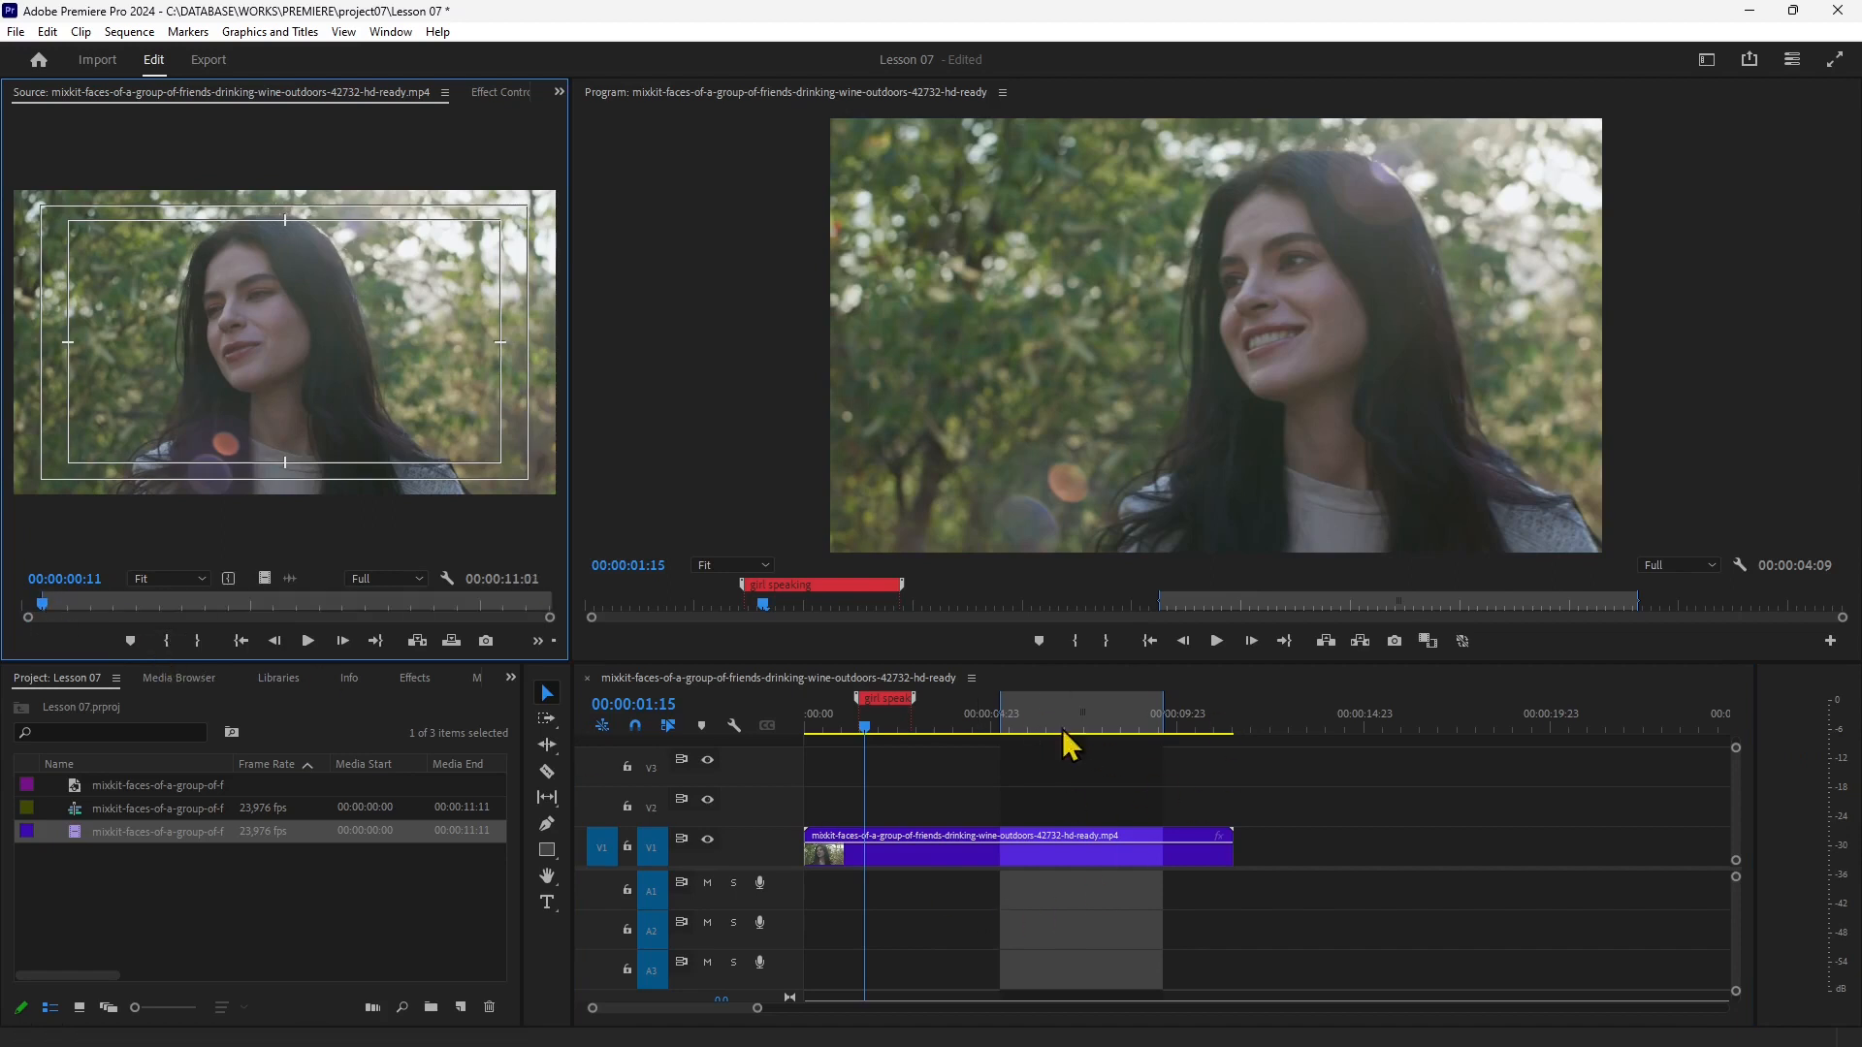
# Insert the source clip into the sequence's In/Out range, inspect the footage around the second cut, and undo the insertion.
pyautogui.click(416, 641)
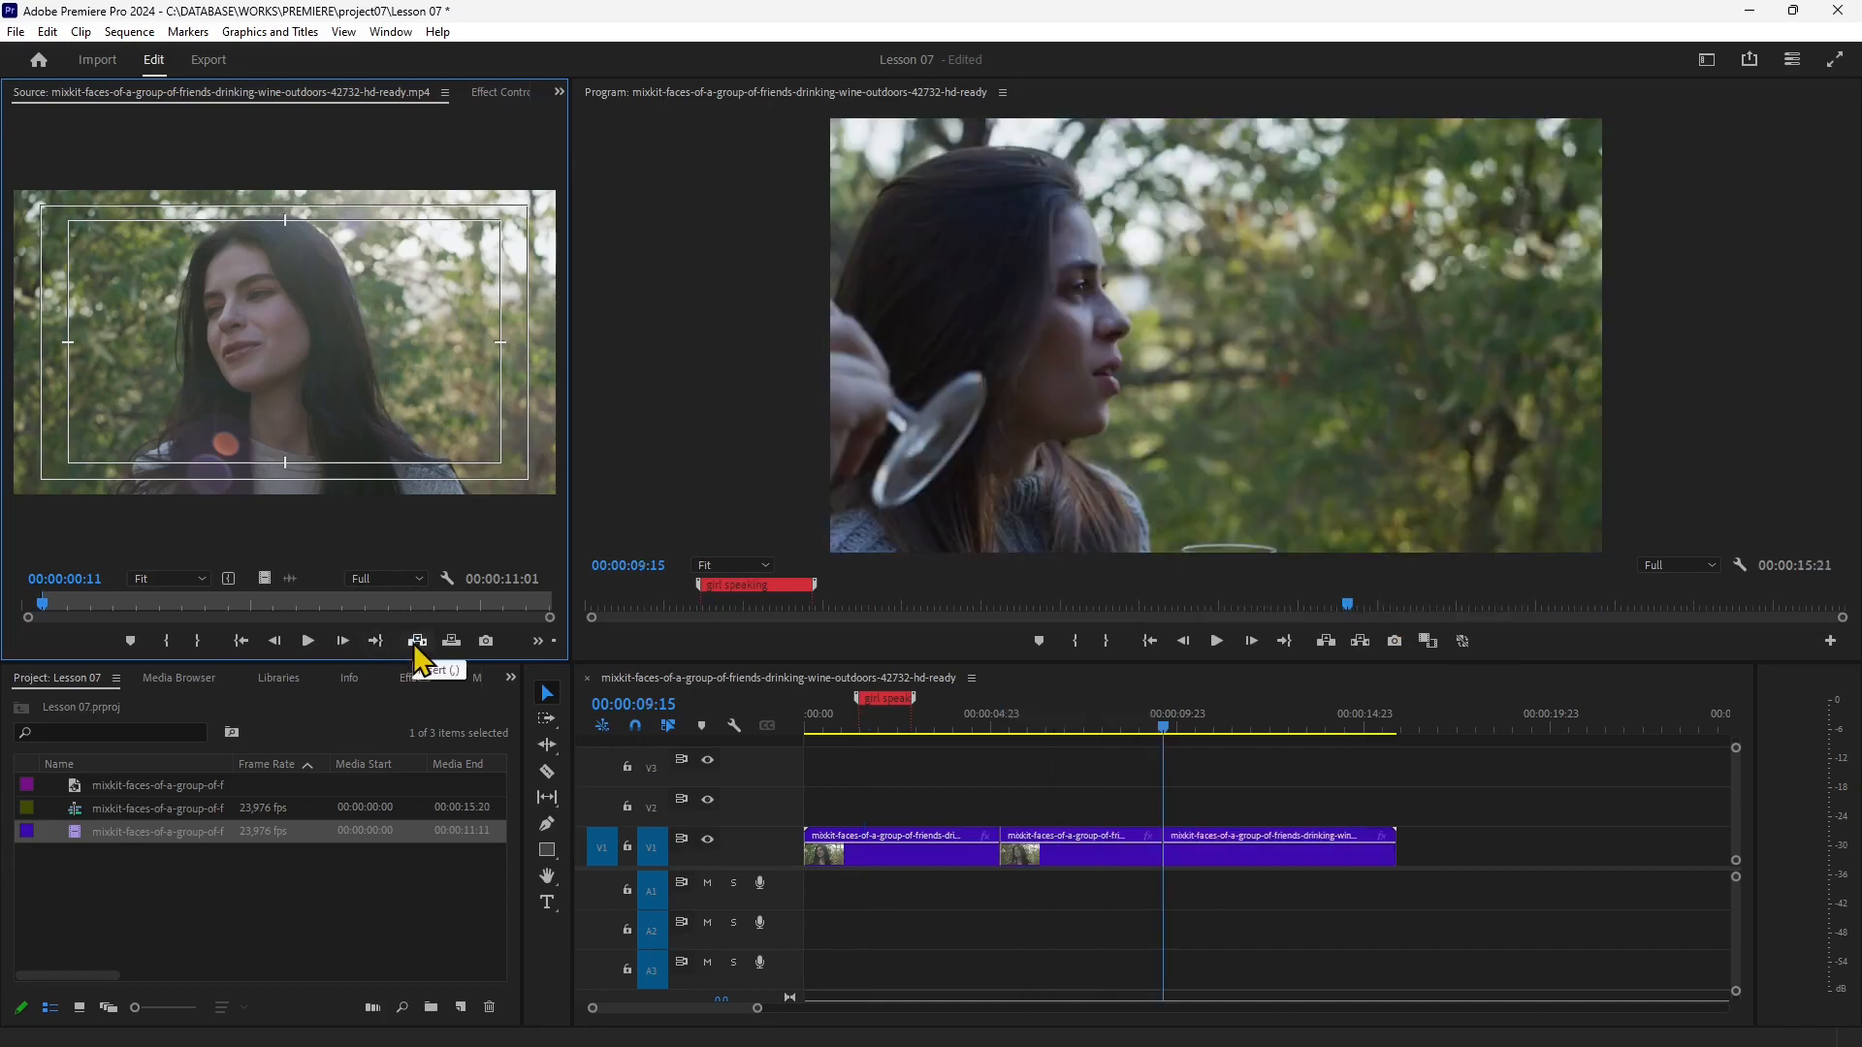
pyautogui.click(1067, 839)
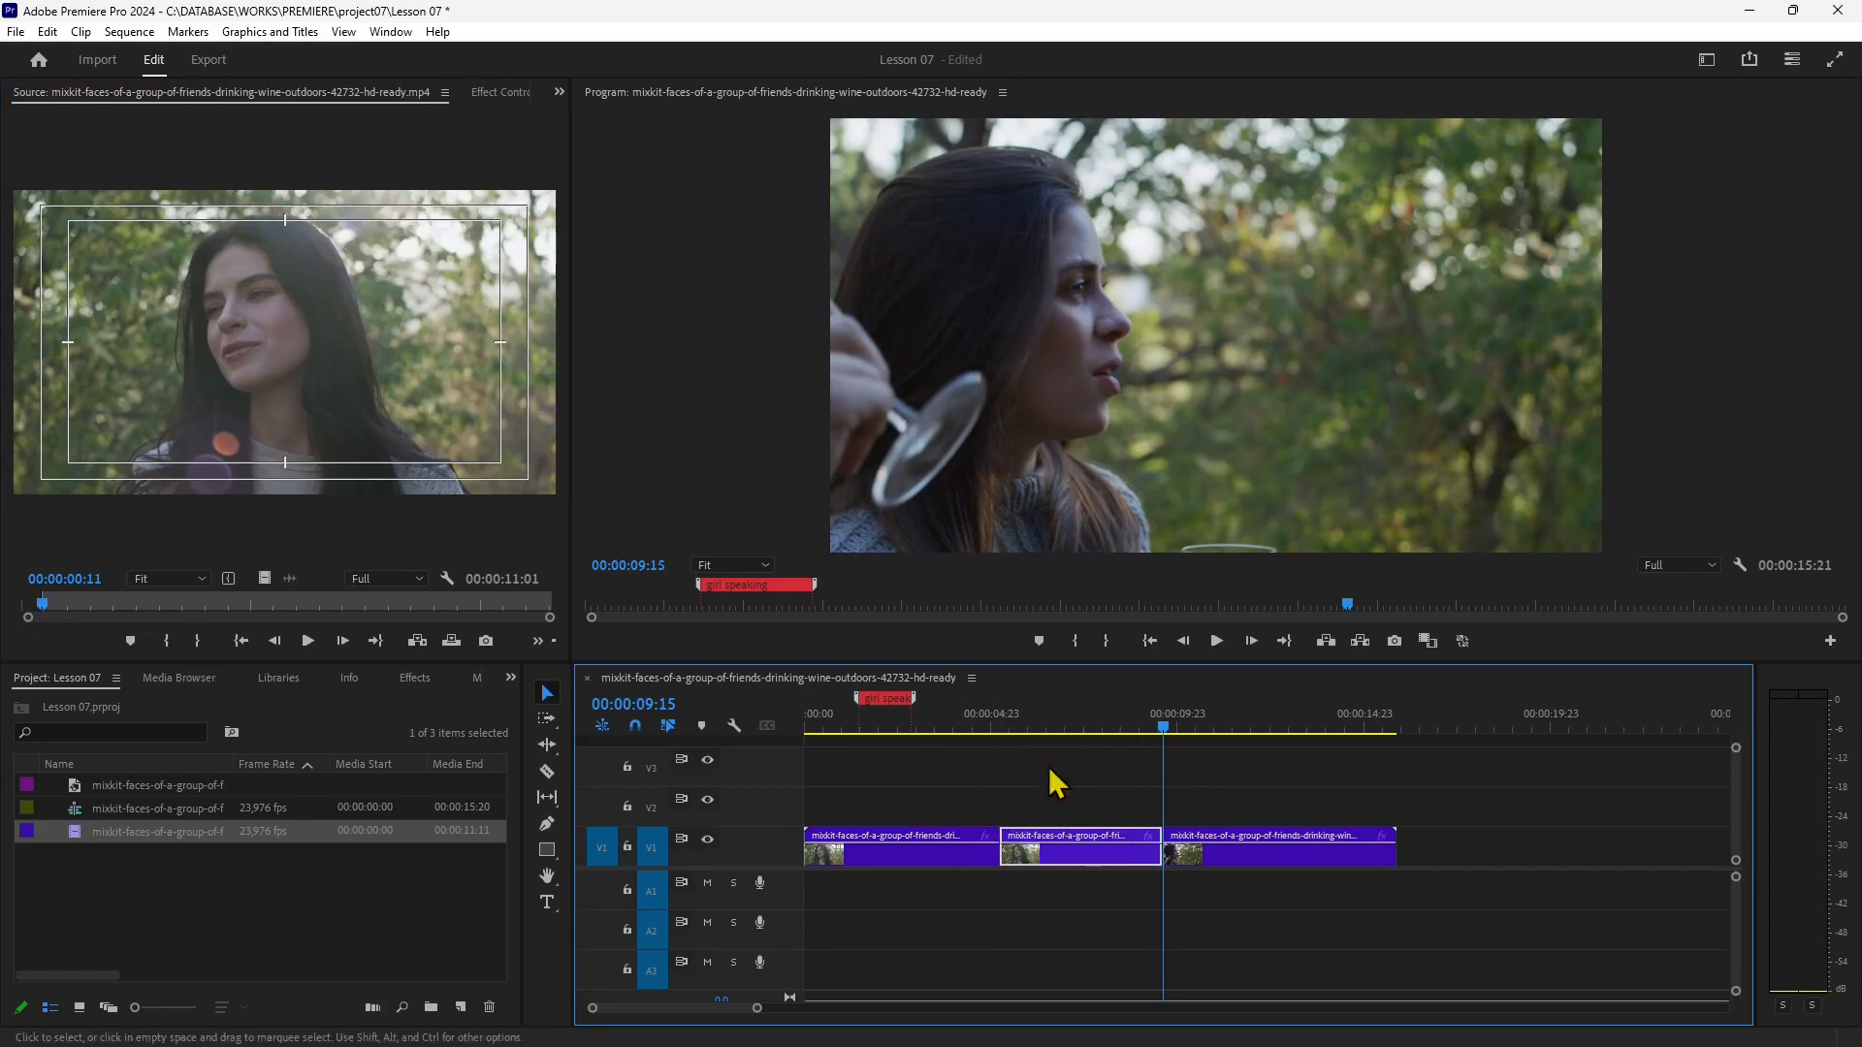
pyautogui.moveTo(1180, 735); pyautogui.dragTo(1157, 843)
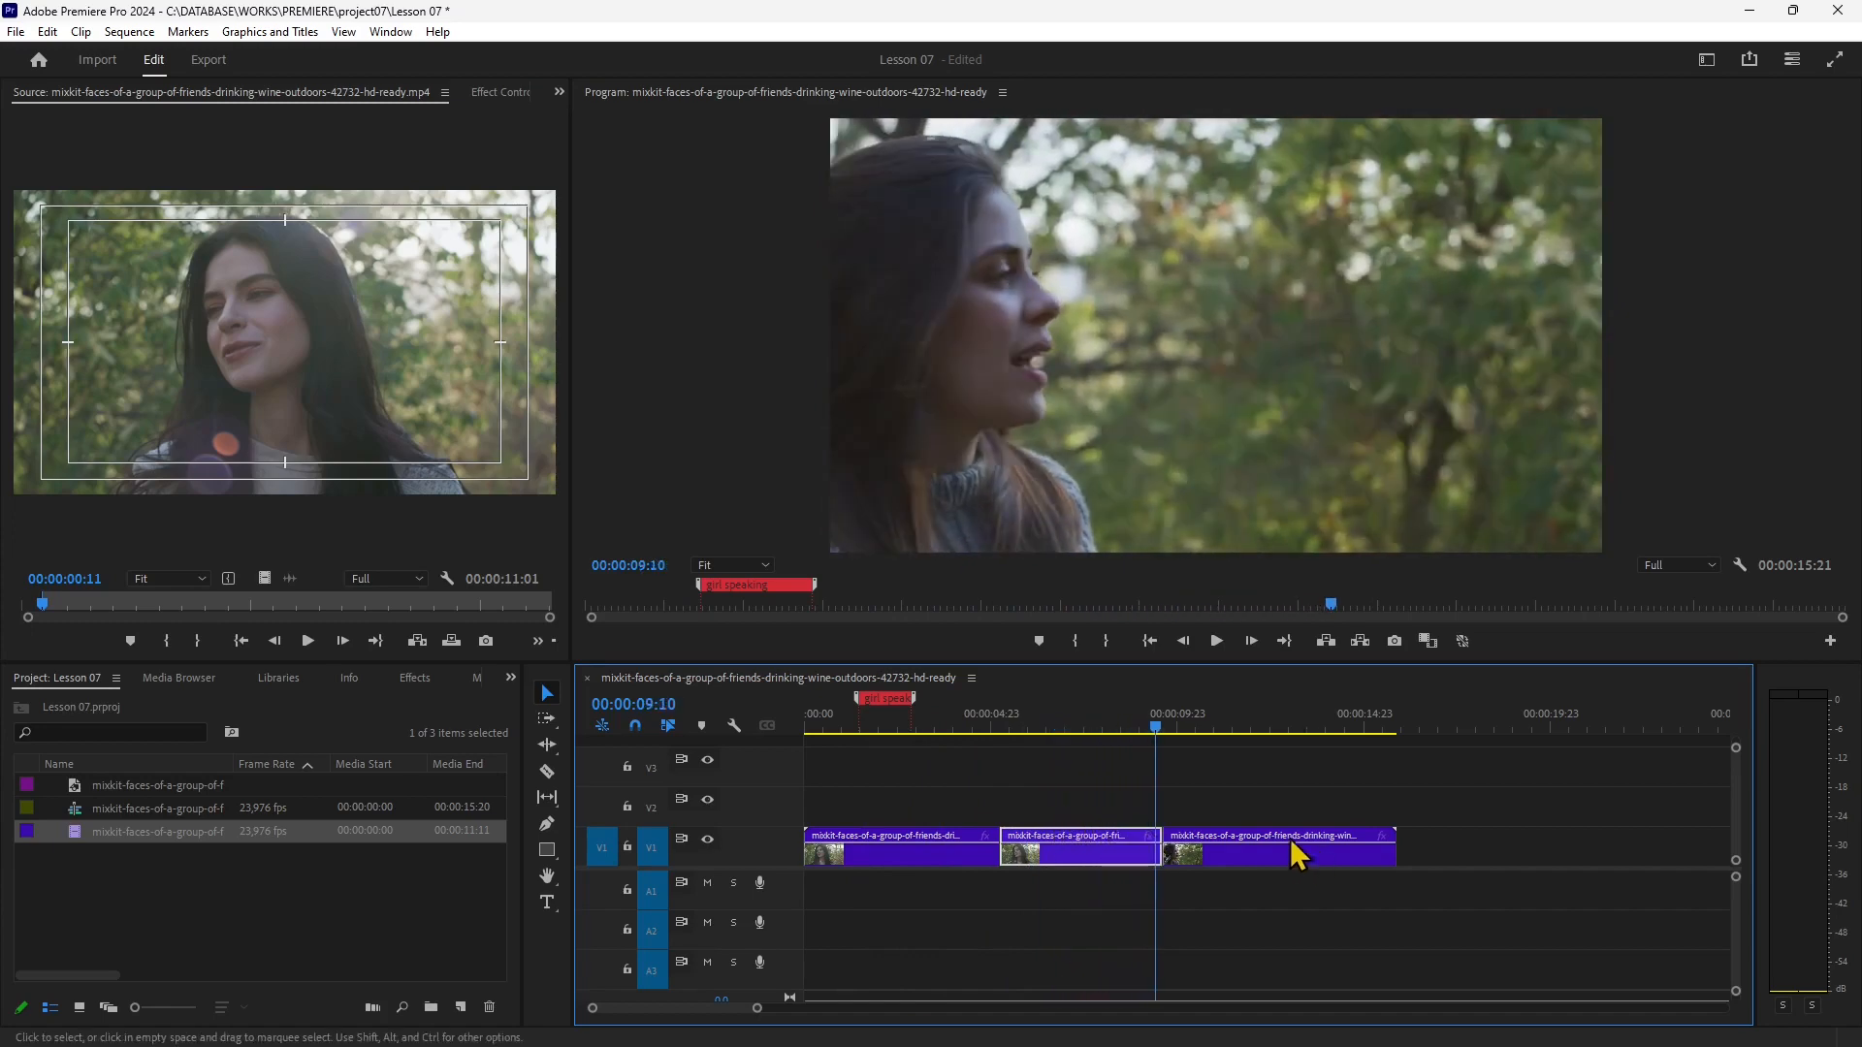
pyautogui.moveTo(1159, 739); pyautogui.dragTo(1188, 752)
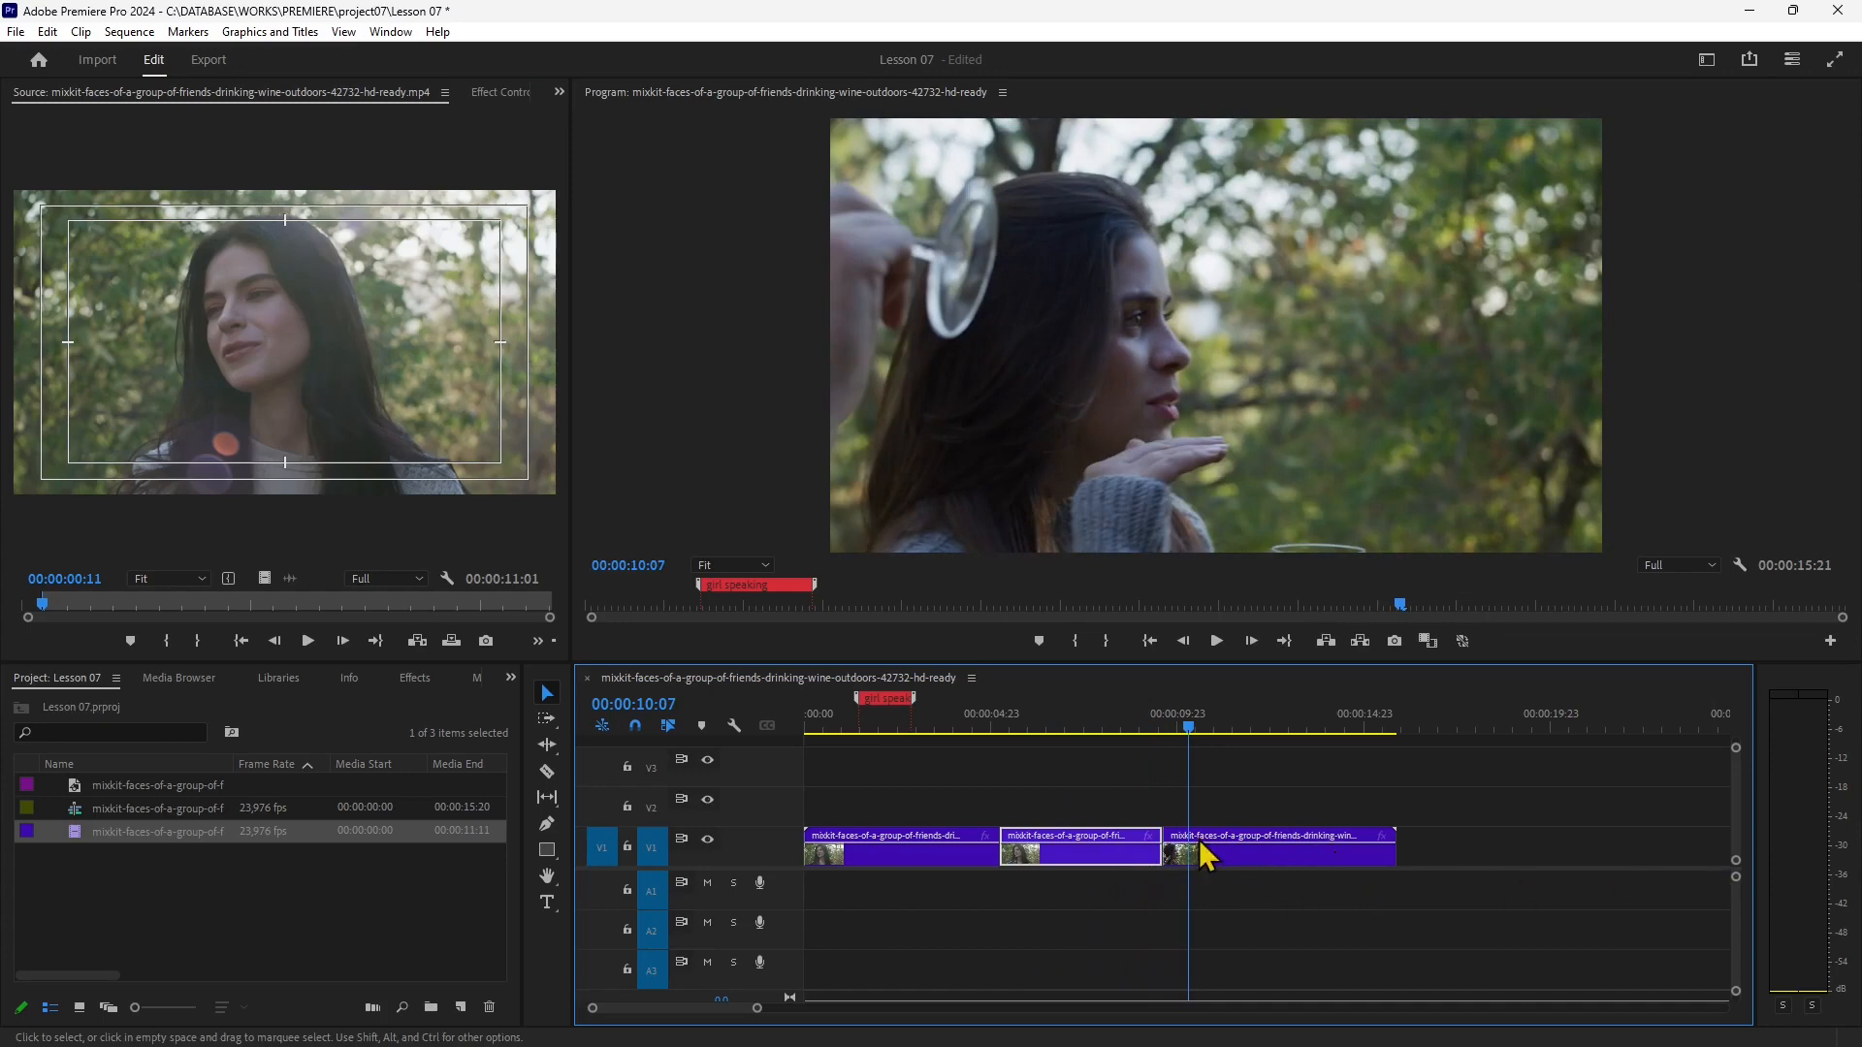
pyautogui.hotkey('ctrl', 'z')
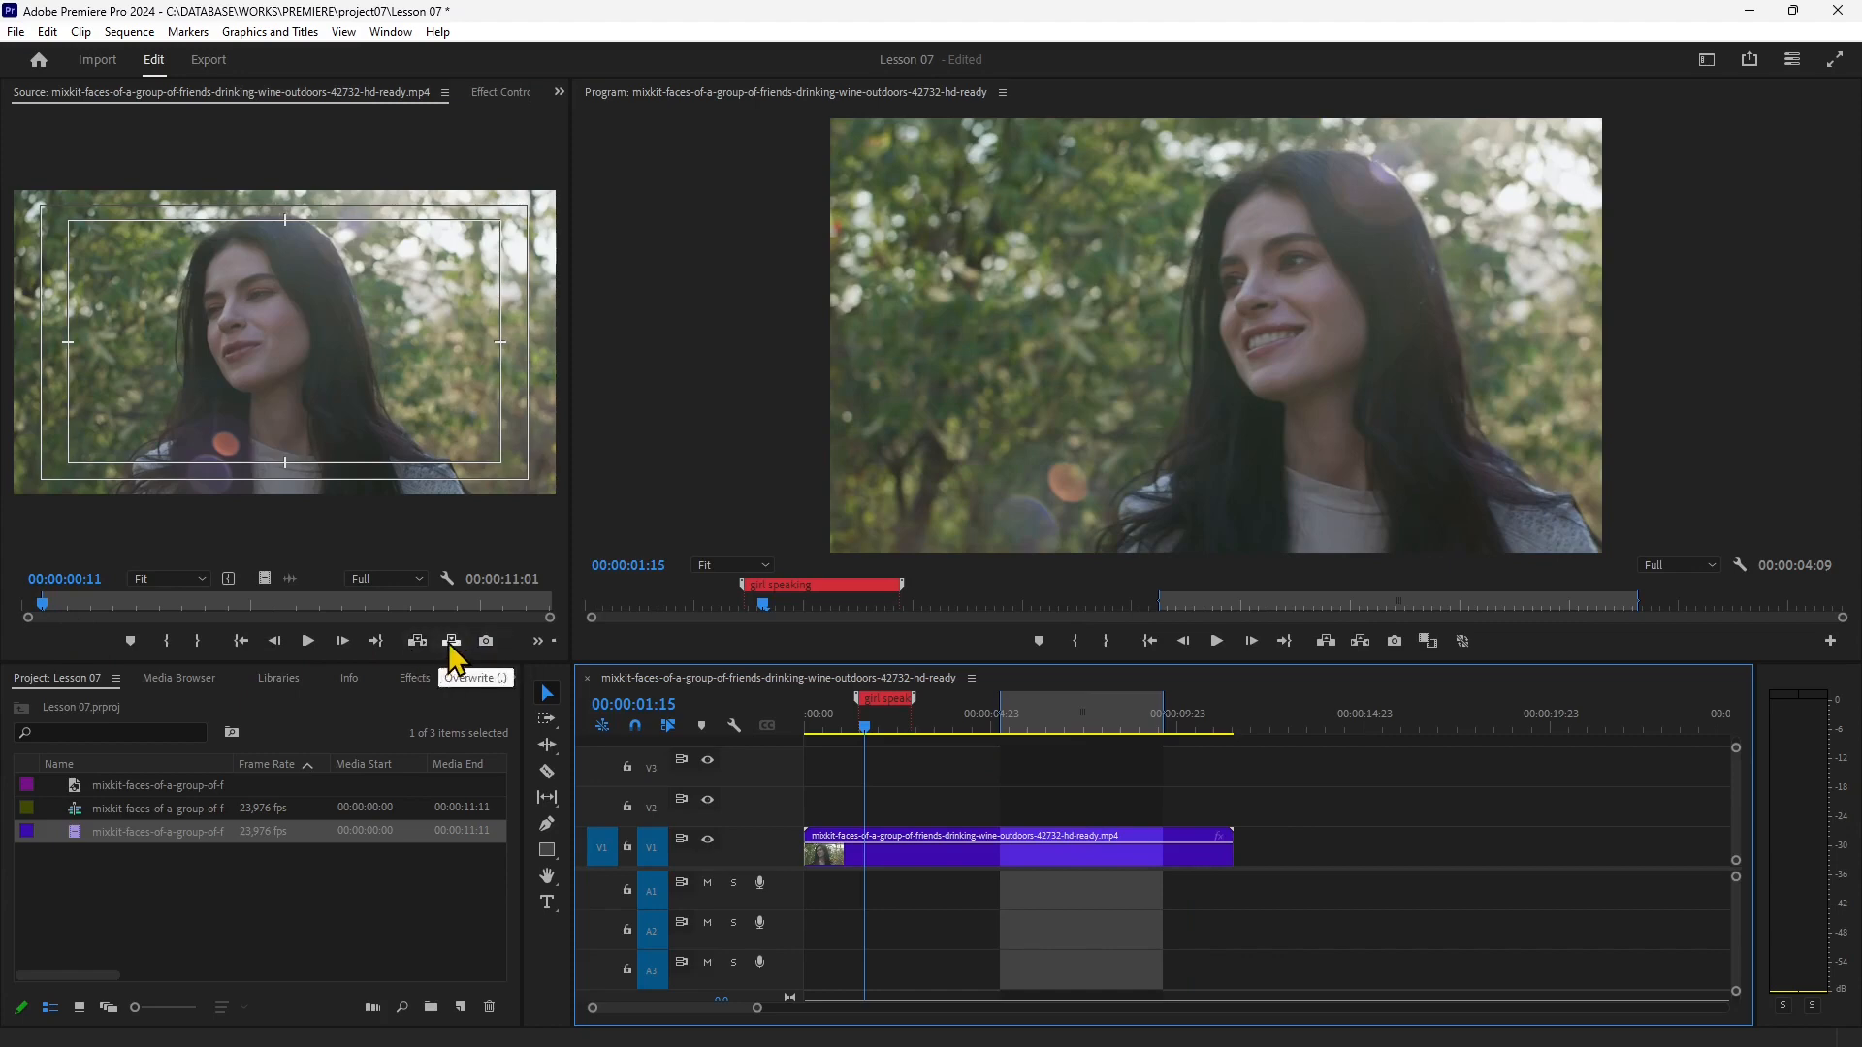
# Overwrite the sequence's In/Out range with the source clip, check the footage after the cut, and undo the overwrite.
pyautogui.click(416, 645)
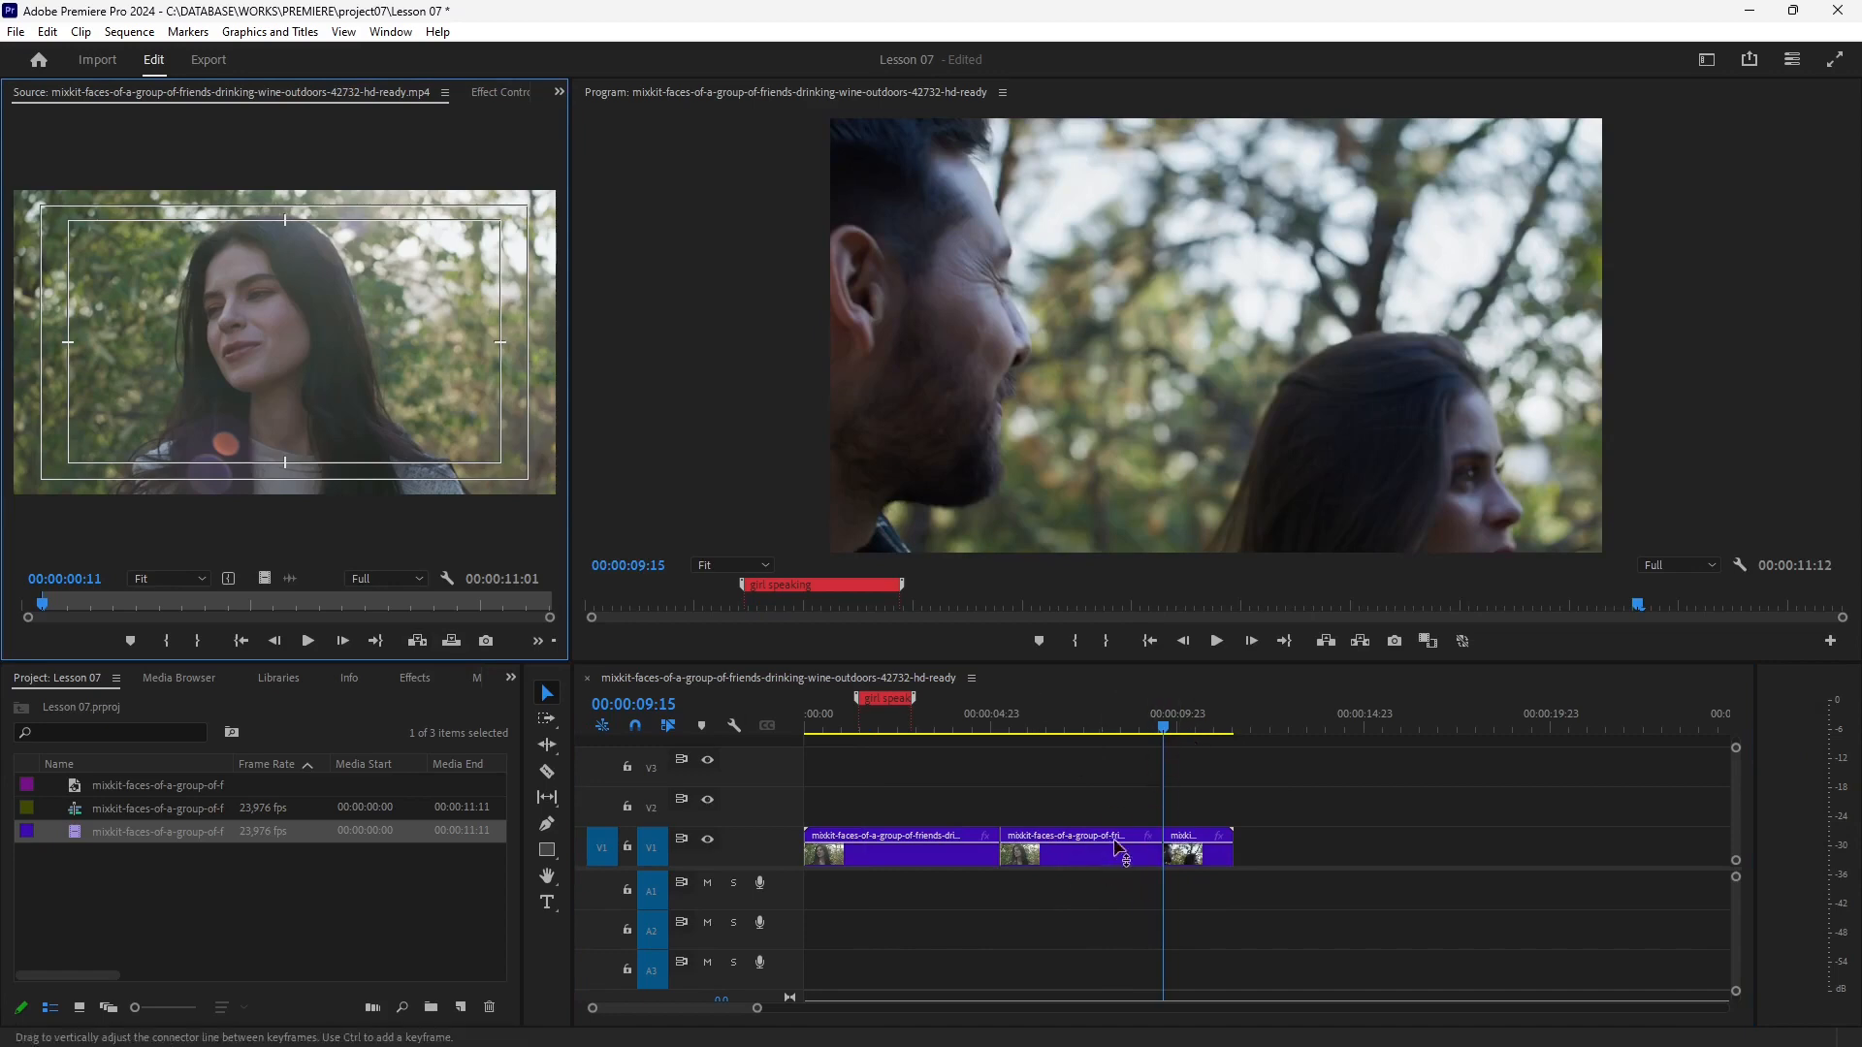
pyautogui.moveTo(1163, 733); pyautogui.dragTo(1176, 844)
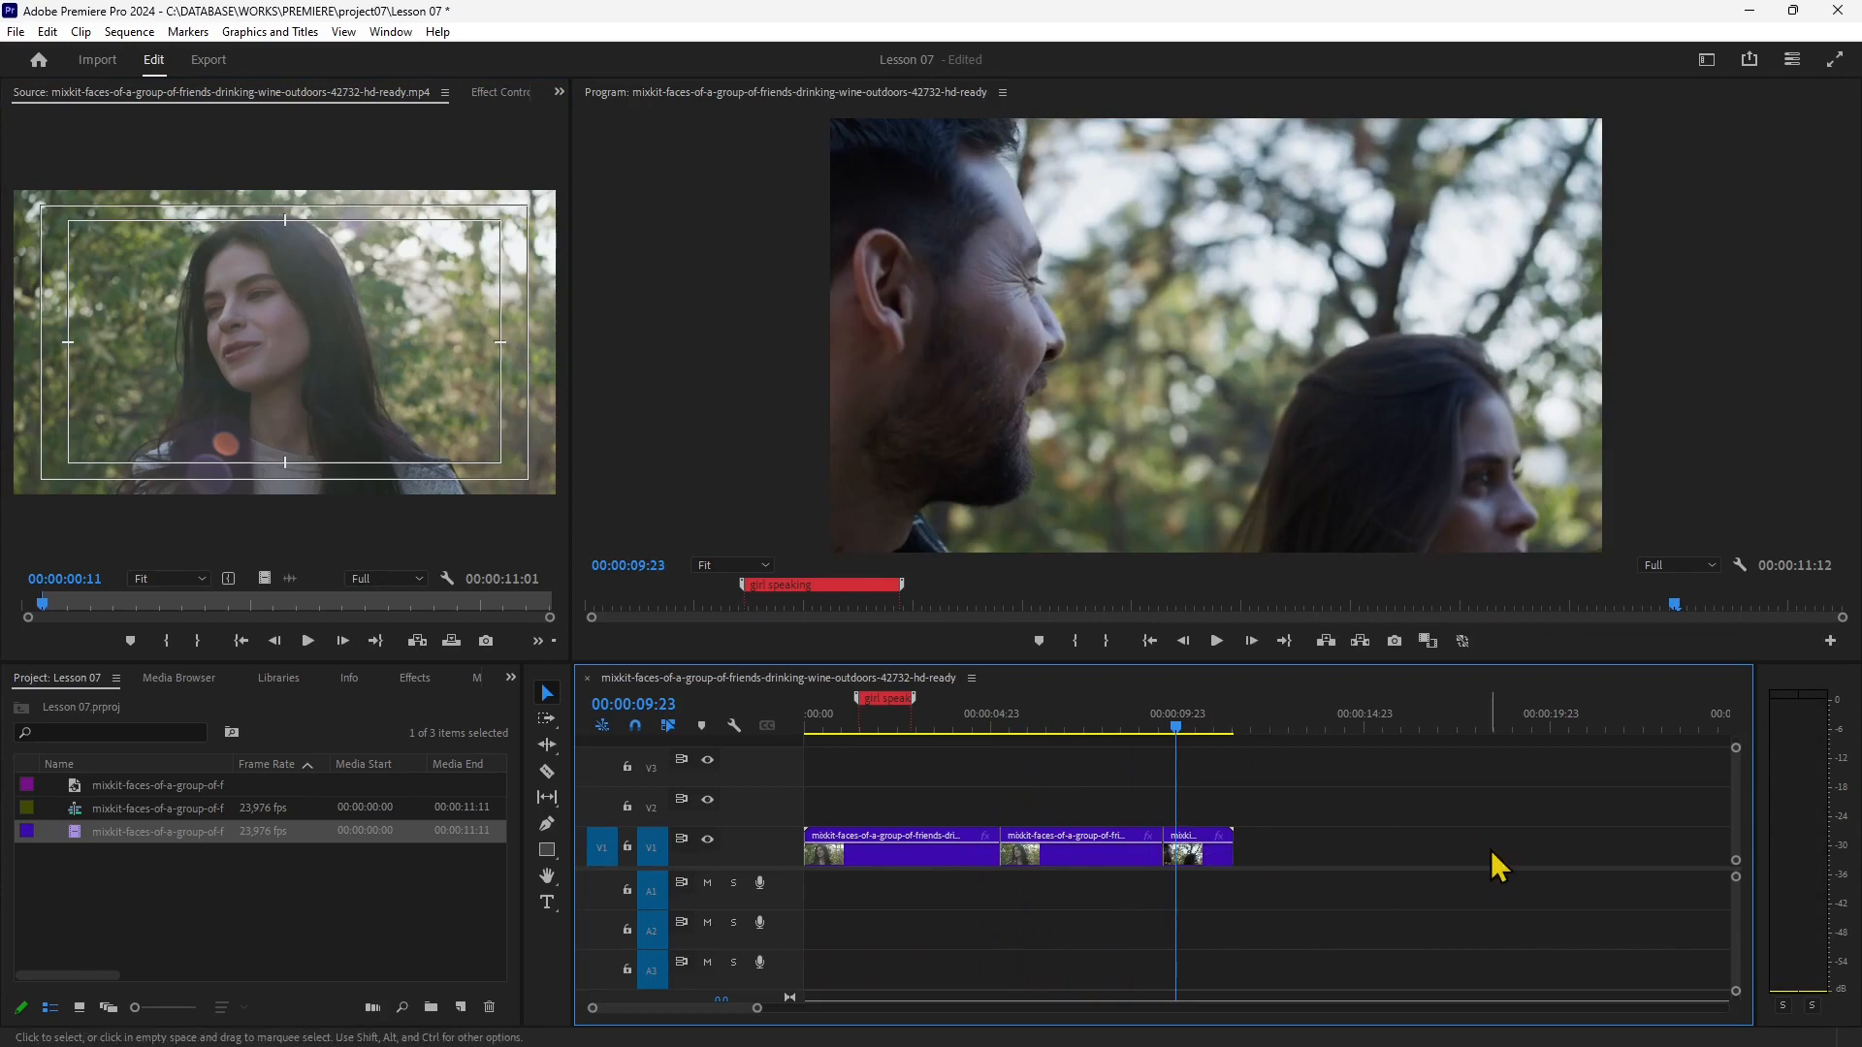
pyautogui.hotkey('ctrl', 'z')
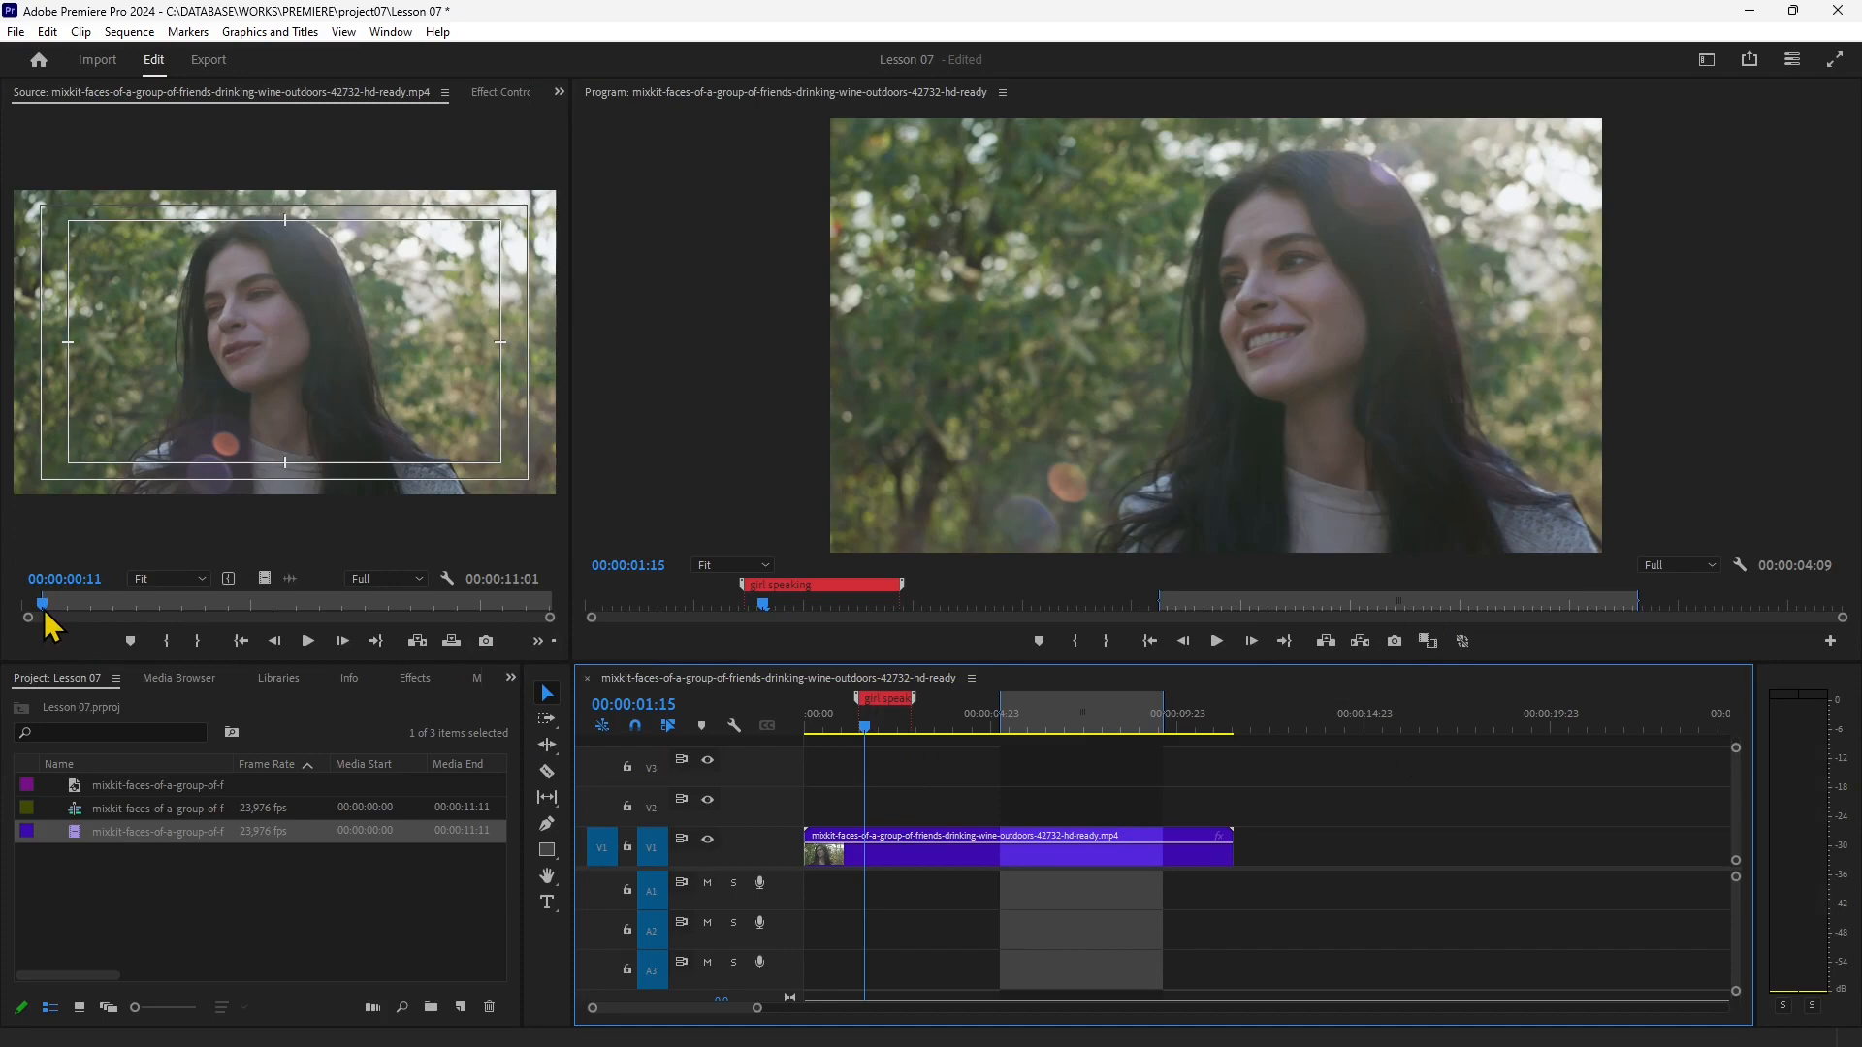
# Mark the source Out point at 00:00:10:15, clear the source In point, and move the sequence playhead to 00:00:01:21.
pyautogui.moveTo(45, 614); pyautogui.dragTo(515, 644)
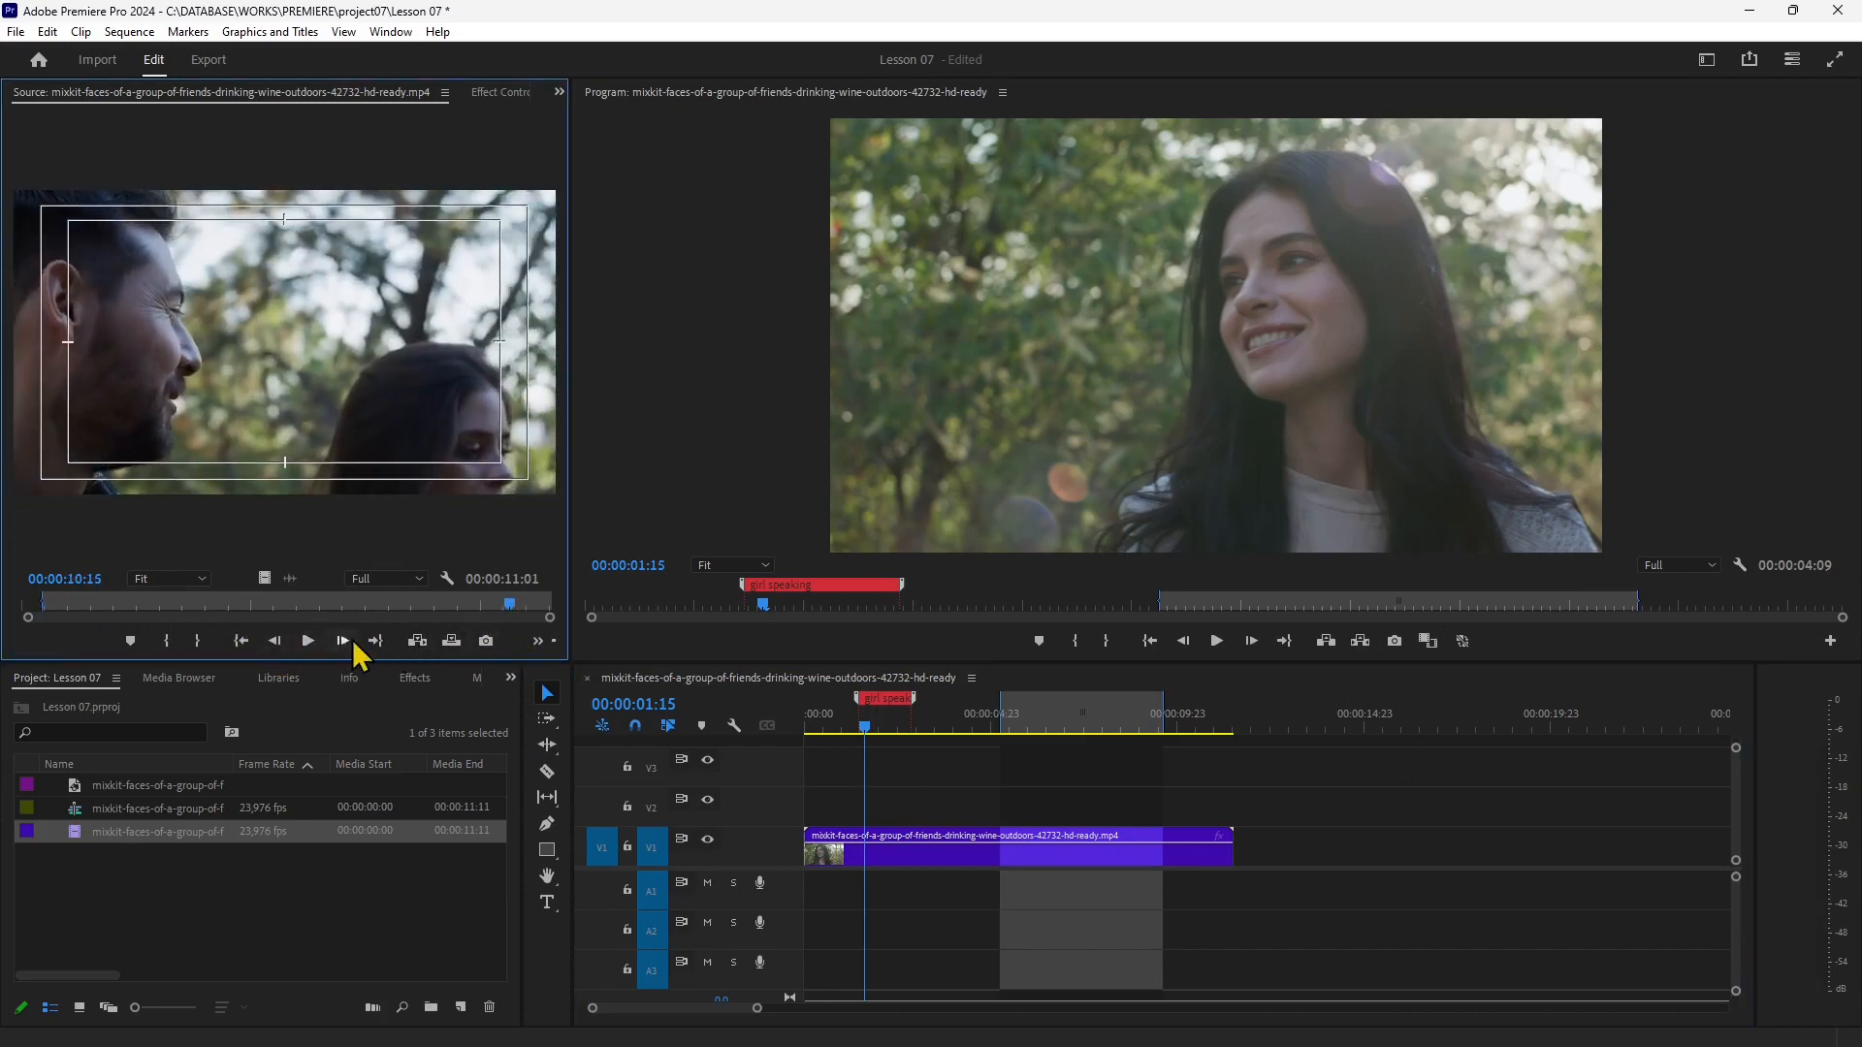
pyautogui.click(201, 642)
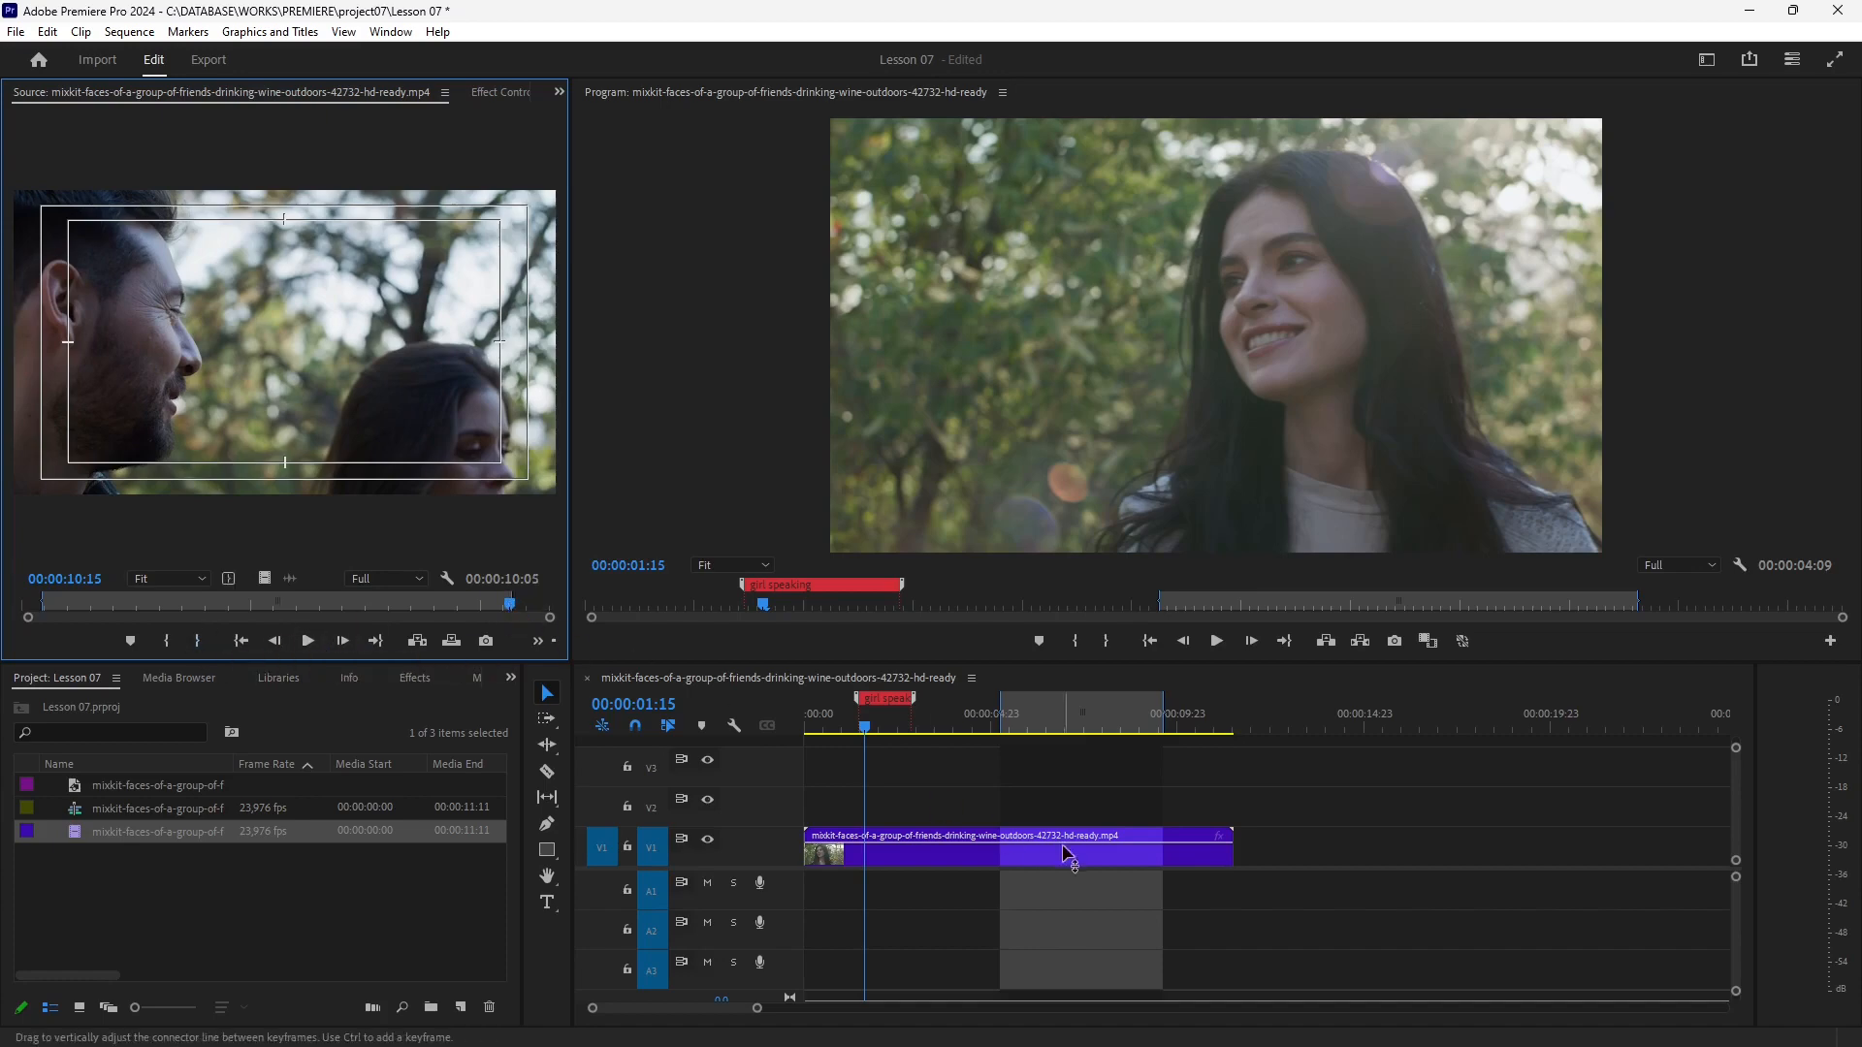
pyautogui.moveTo(864, 729); pyautogui.dragTo(875, 732)
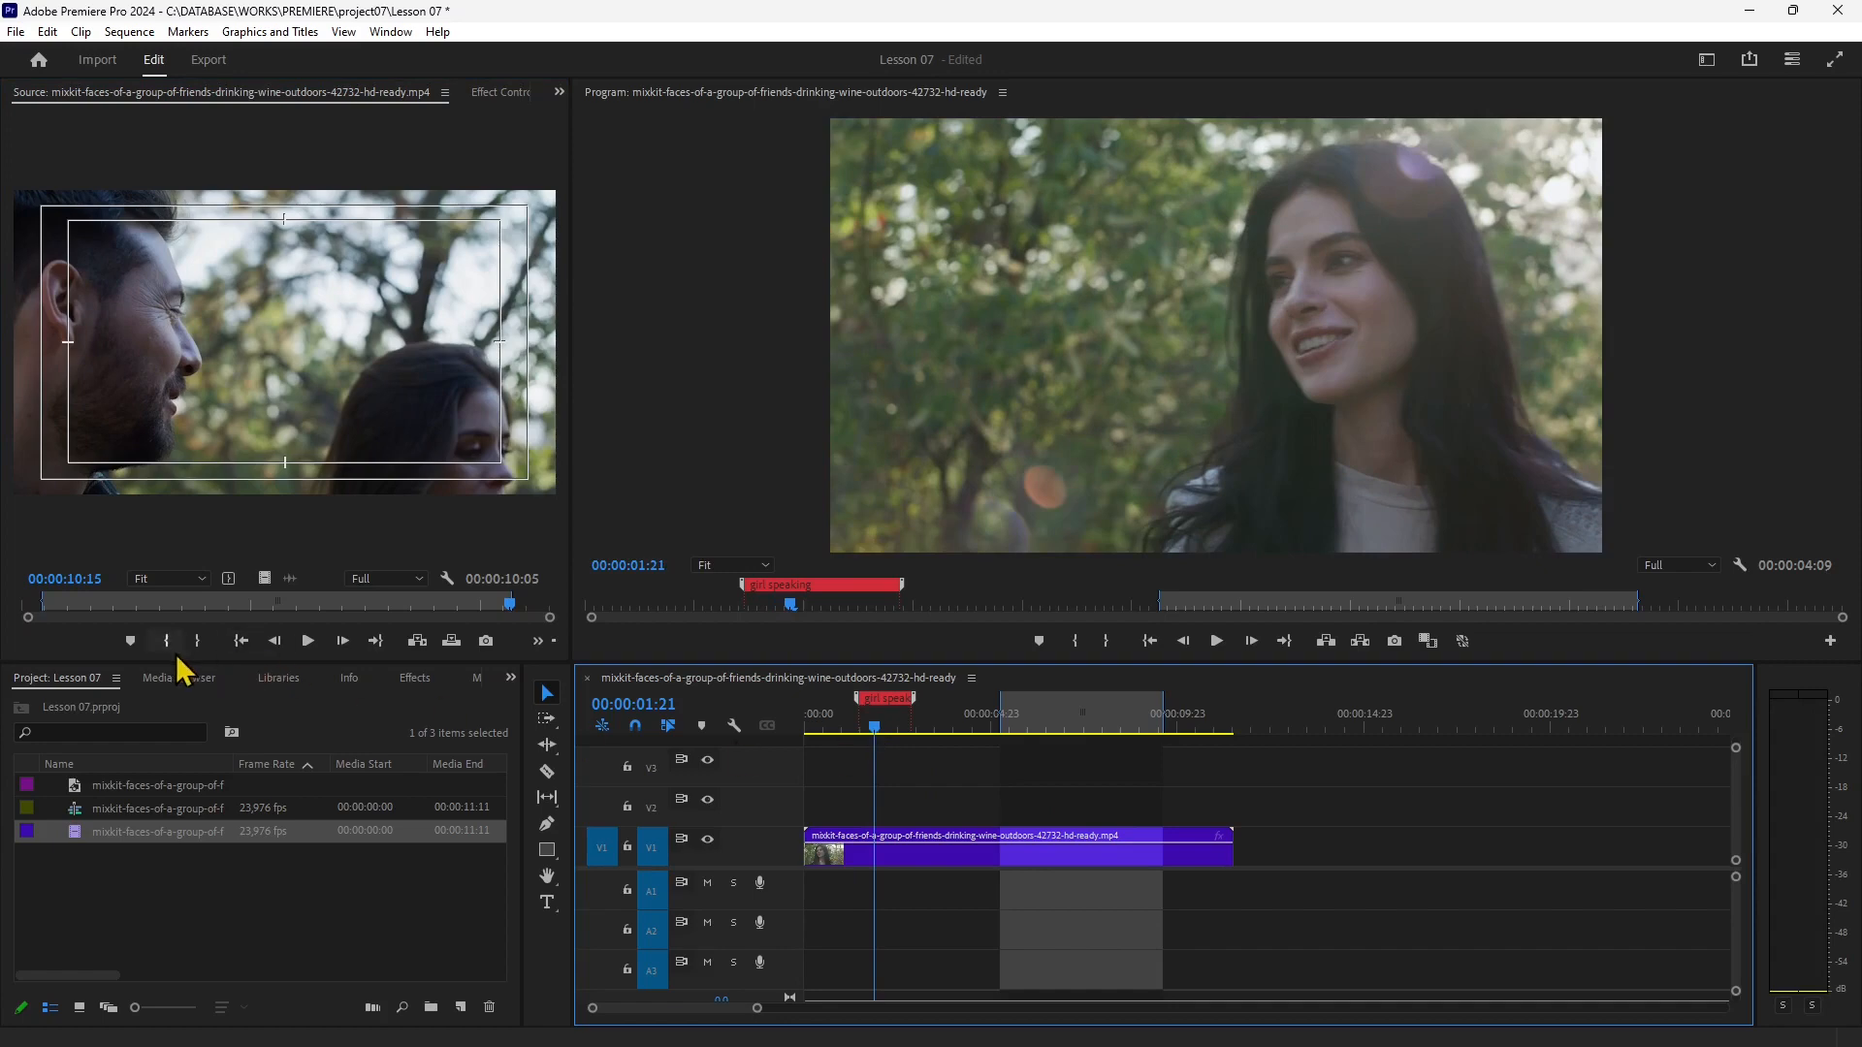
pyautogui.rightClick(43, 602)
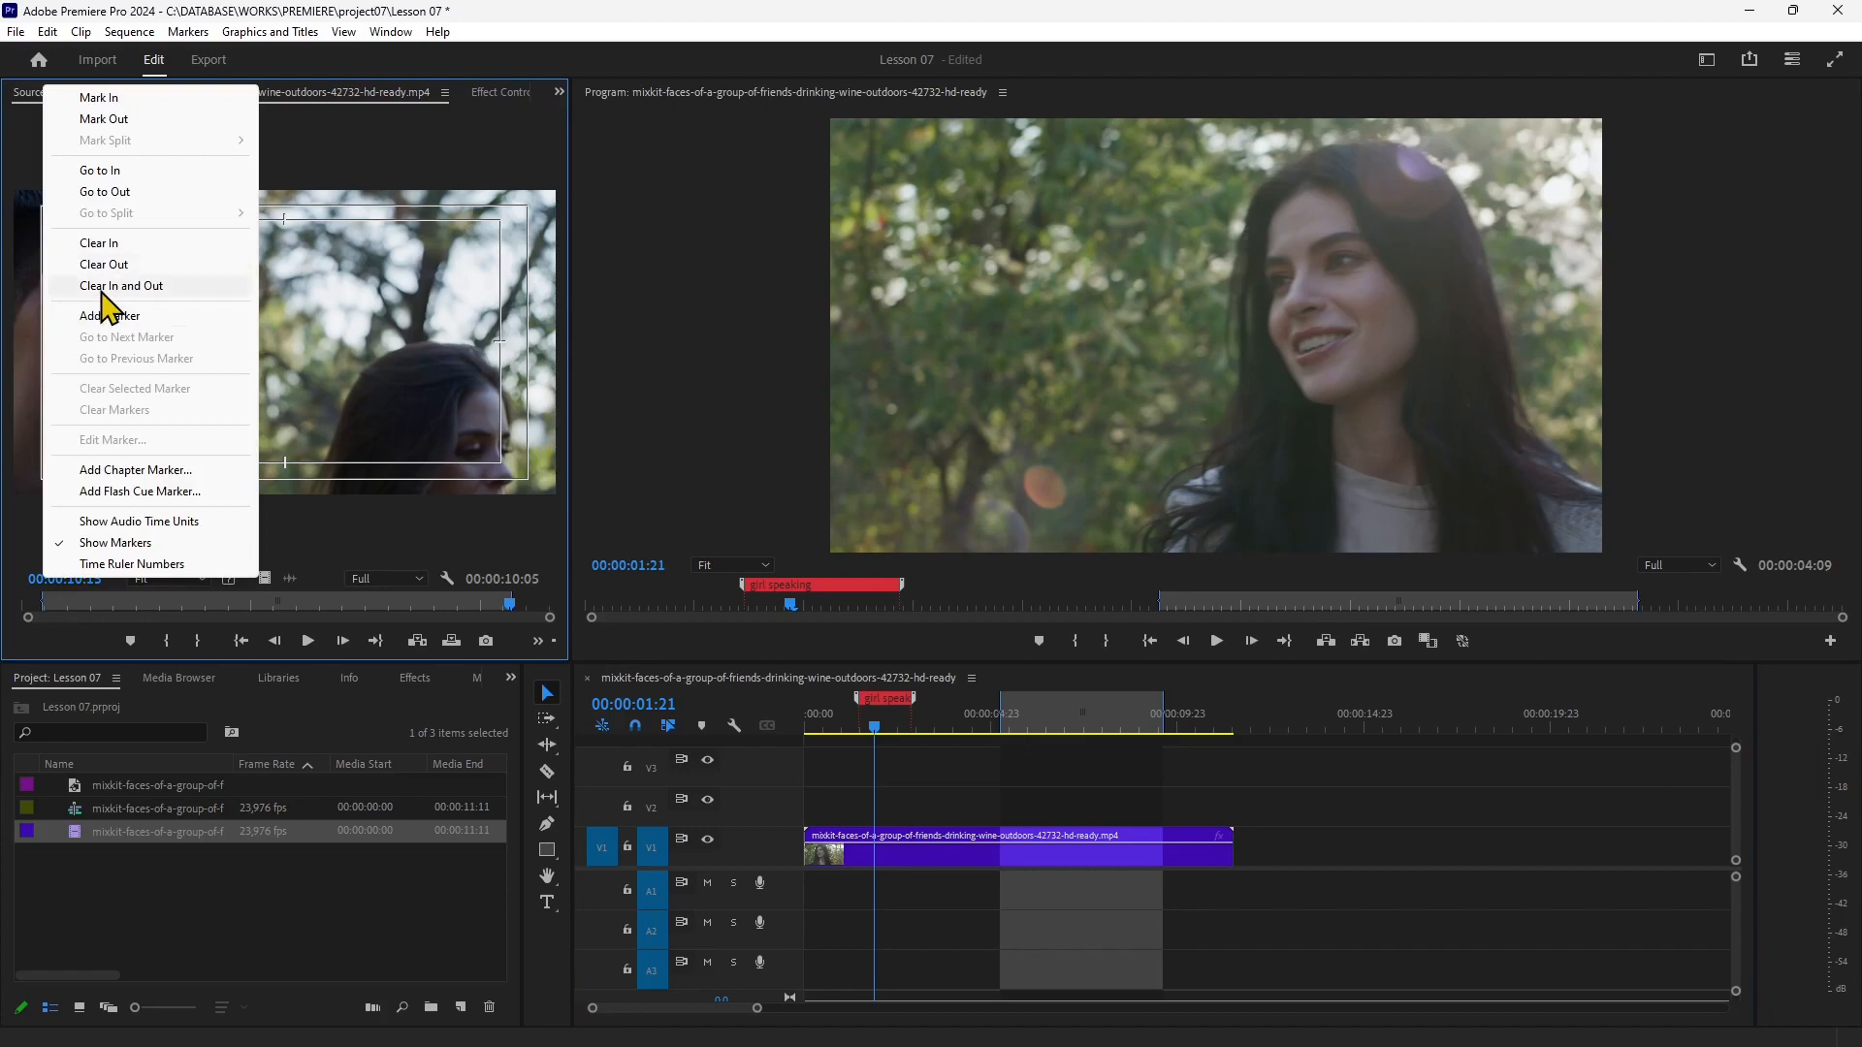
pyautogui.click(94, 264)
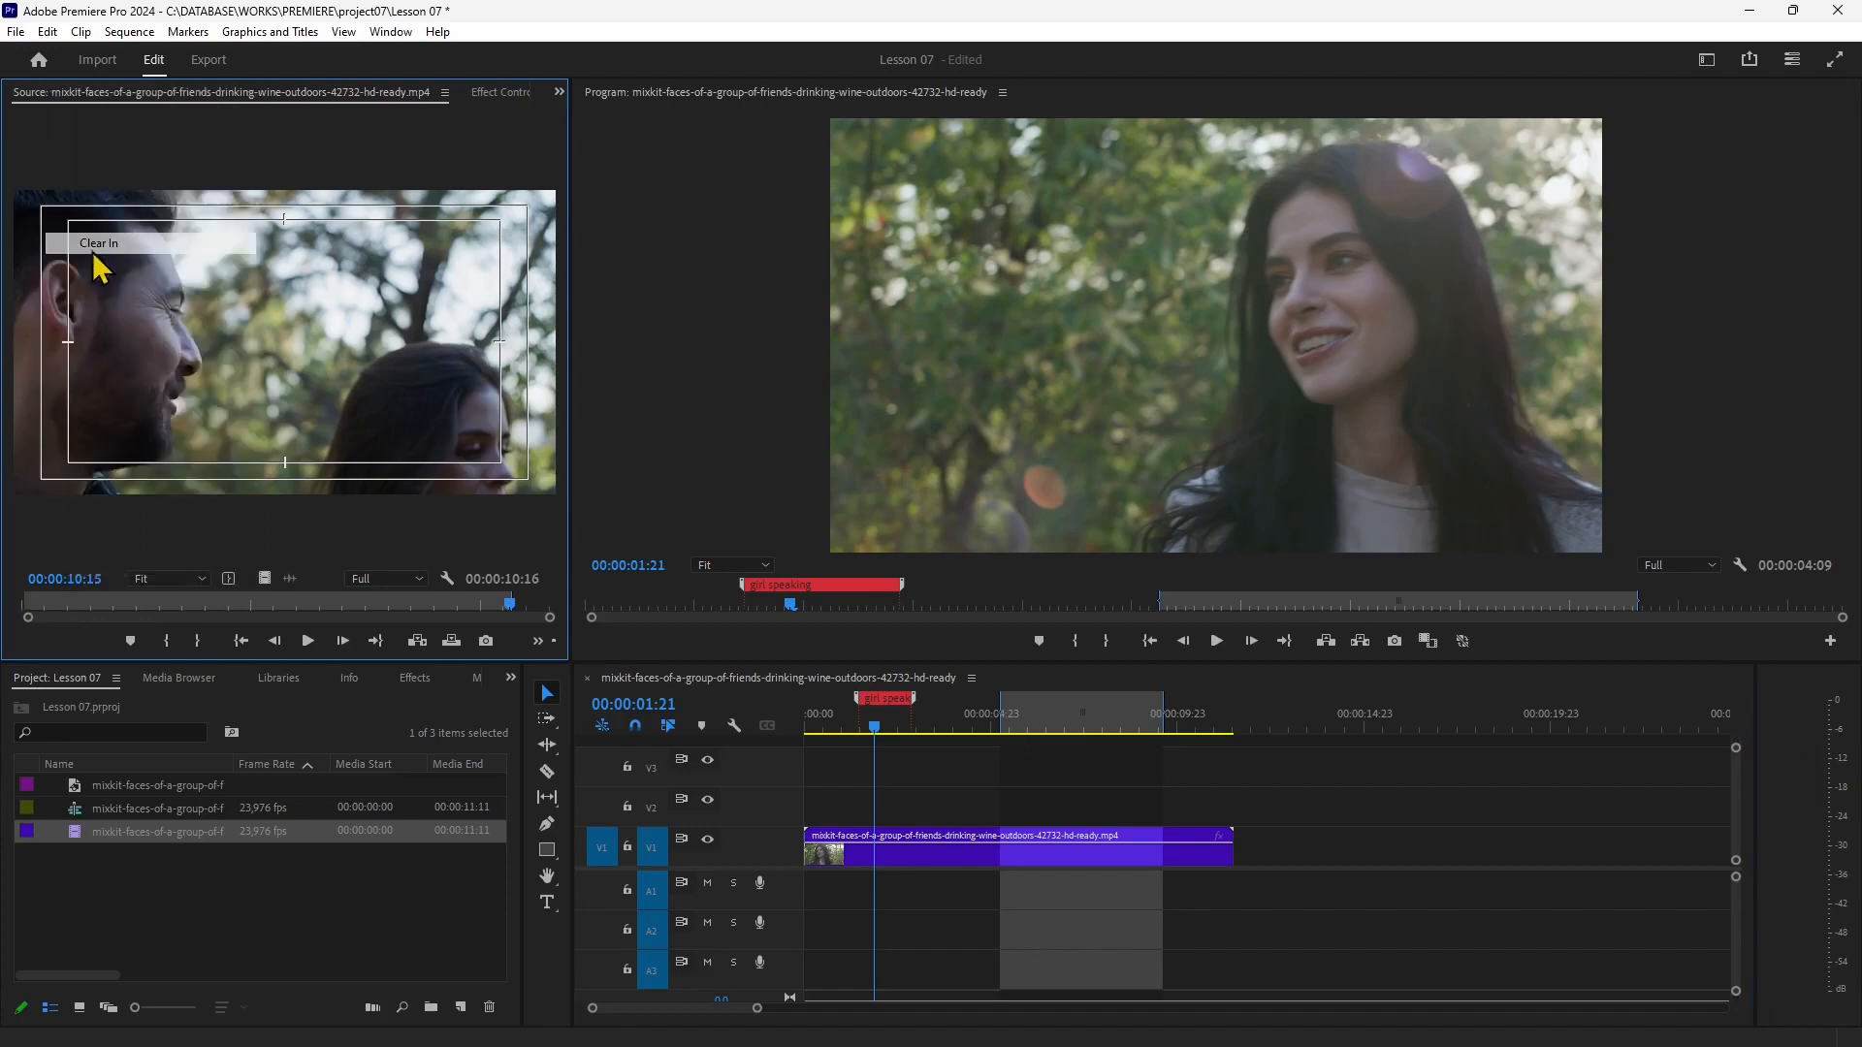
pyautogui.moveTo(497, 606); pyautogui.dragTo(485, 608)
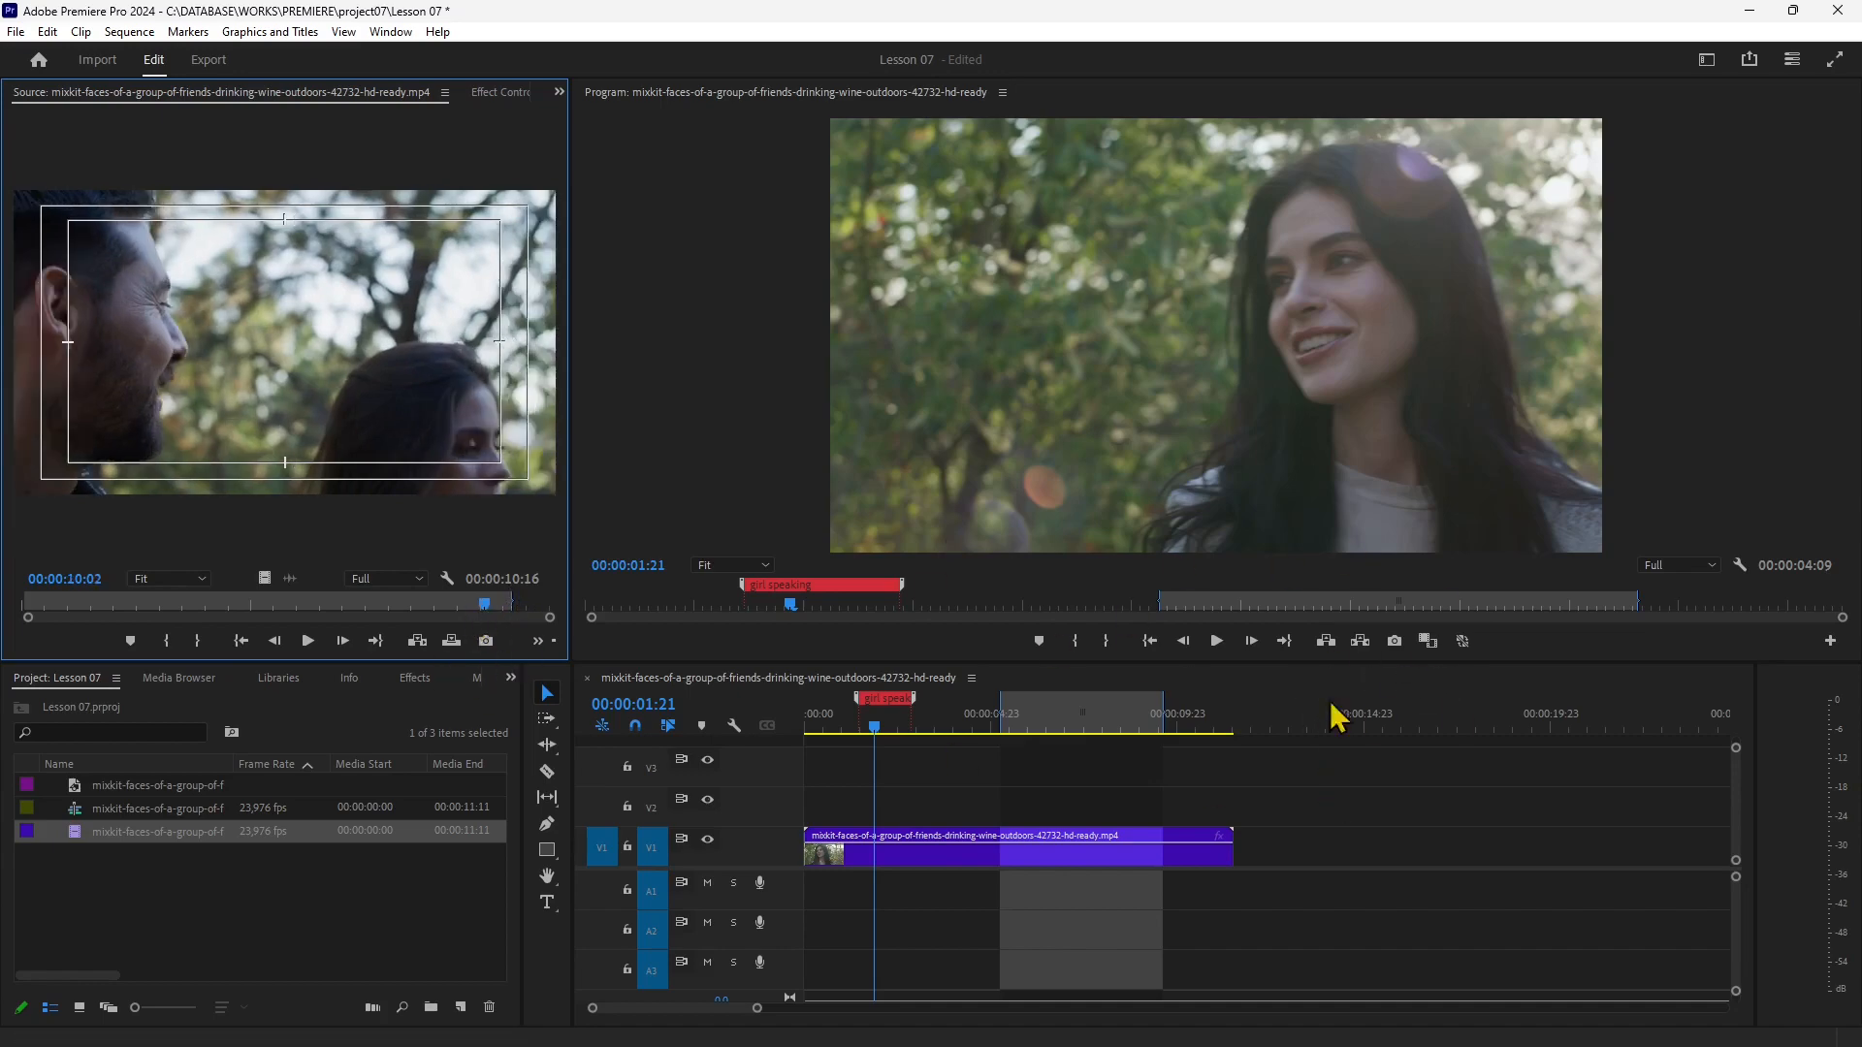
# Add the Overwrite button at the start of the Program monitor's button layout.
pyautogui.click(1829, 641)
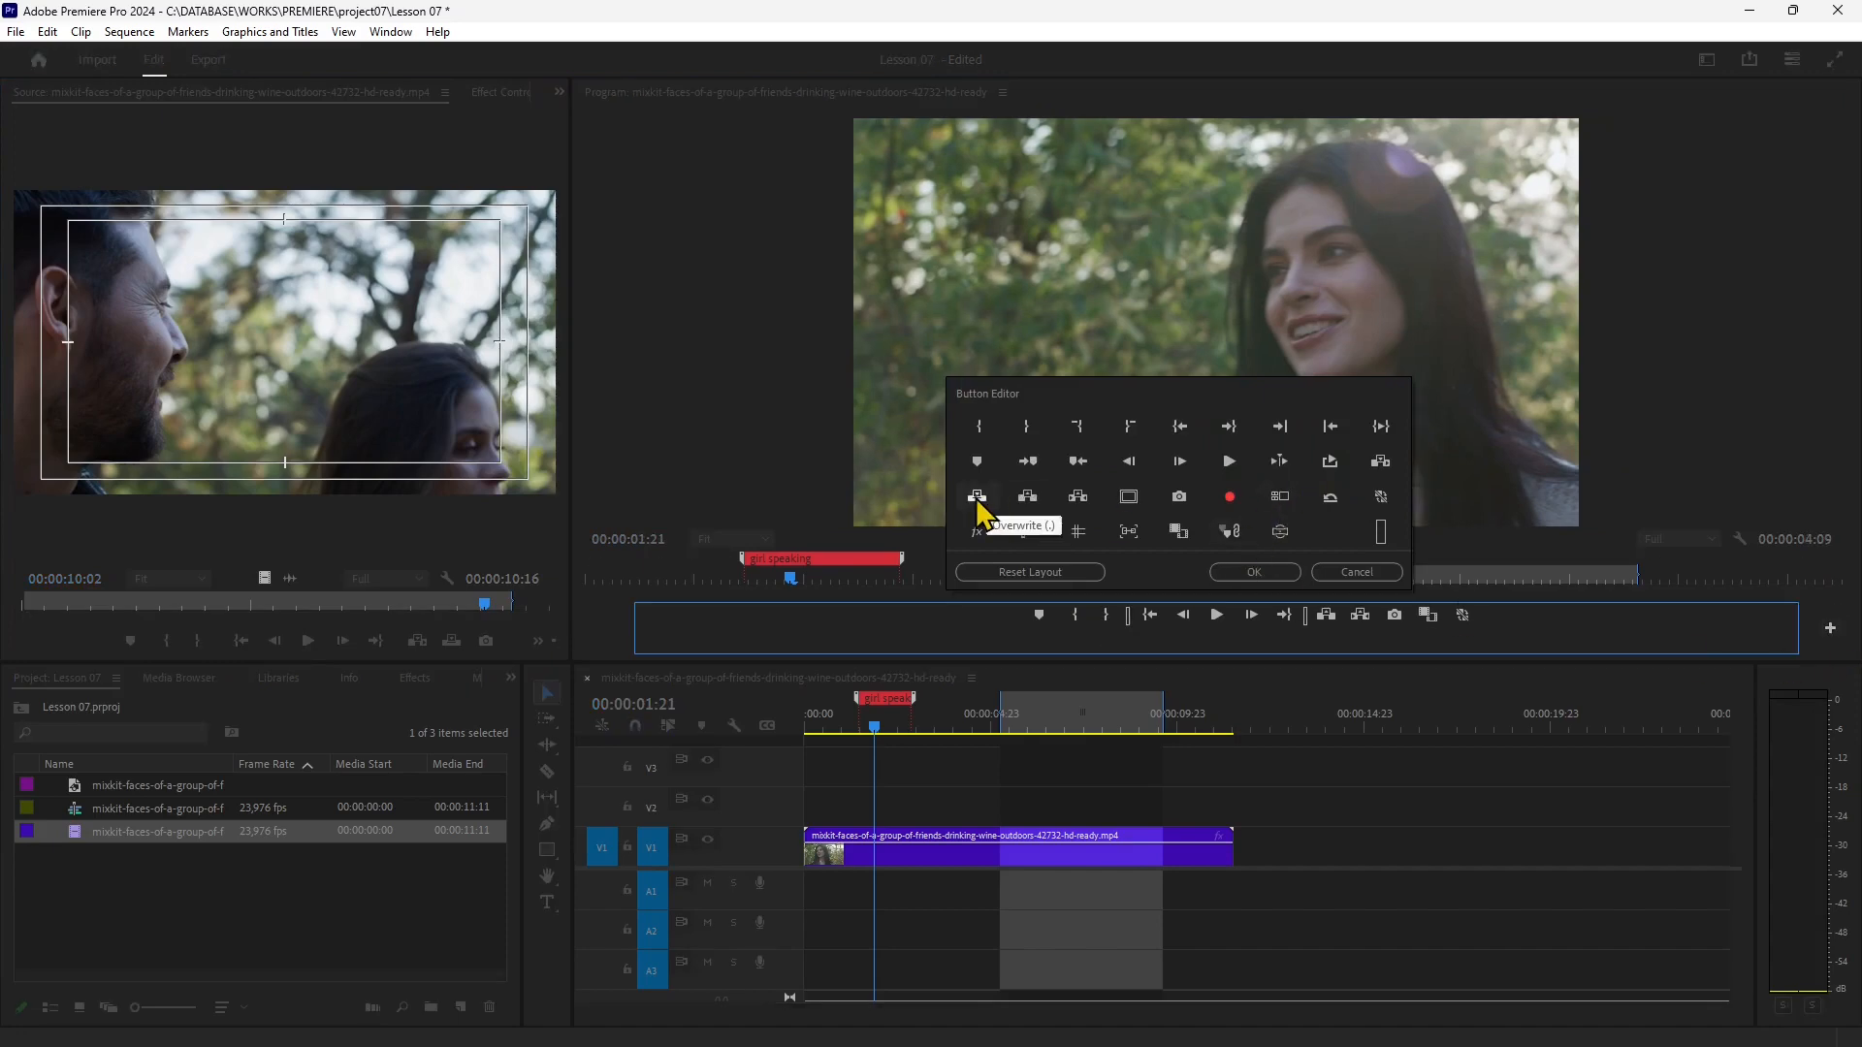
pyautogui.moveTo(977, 498); pyautogui.dragTo(1004, 620)
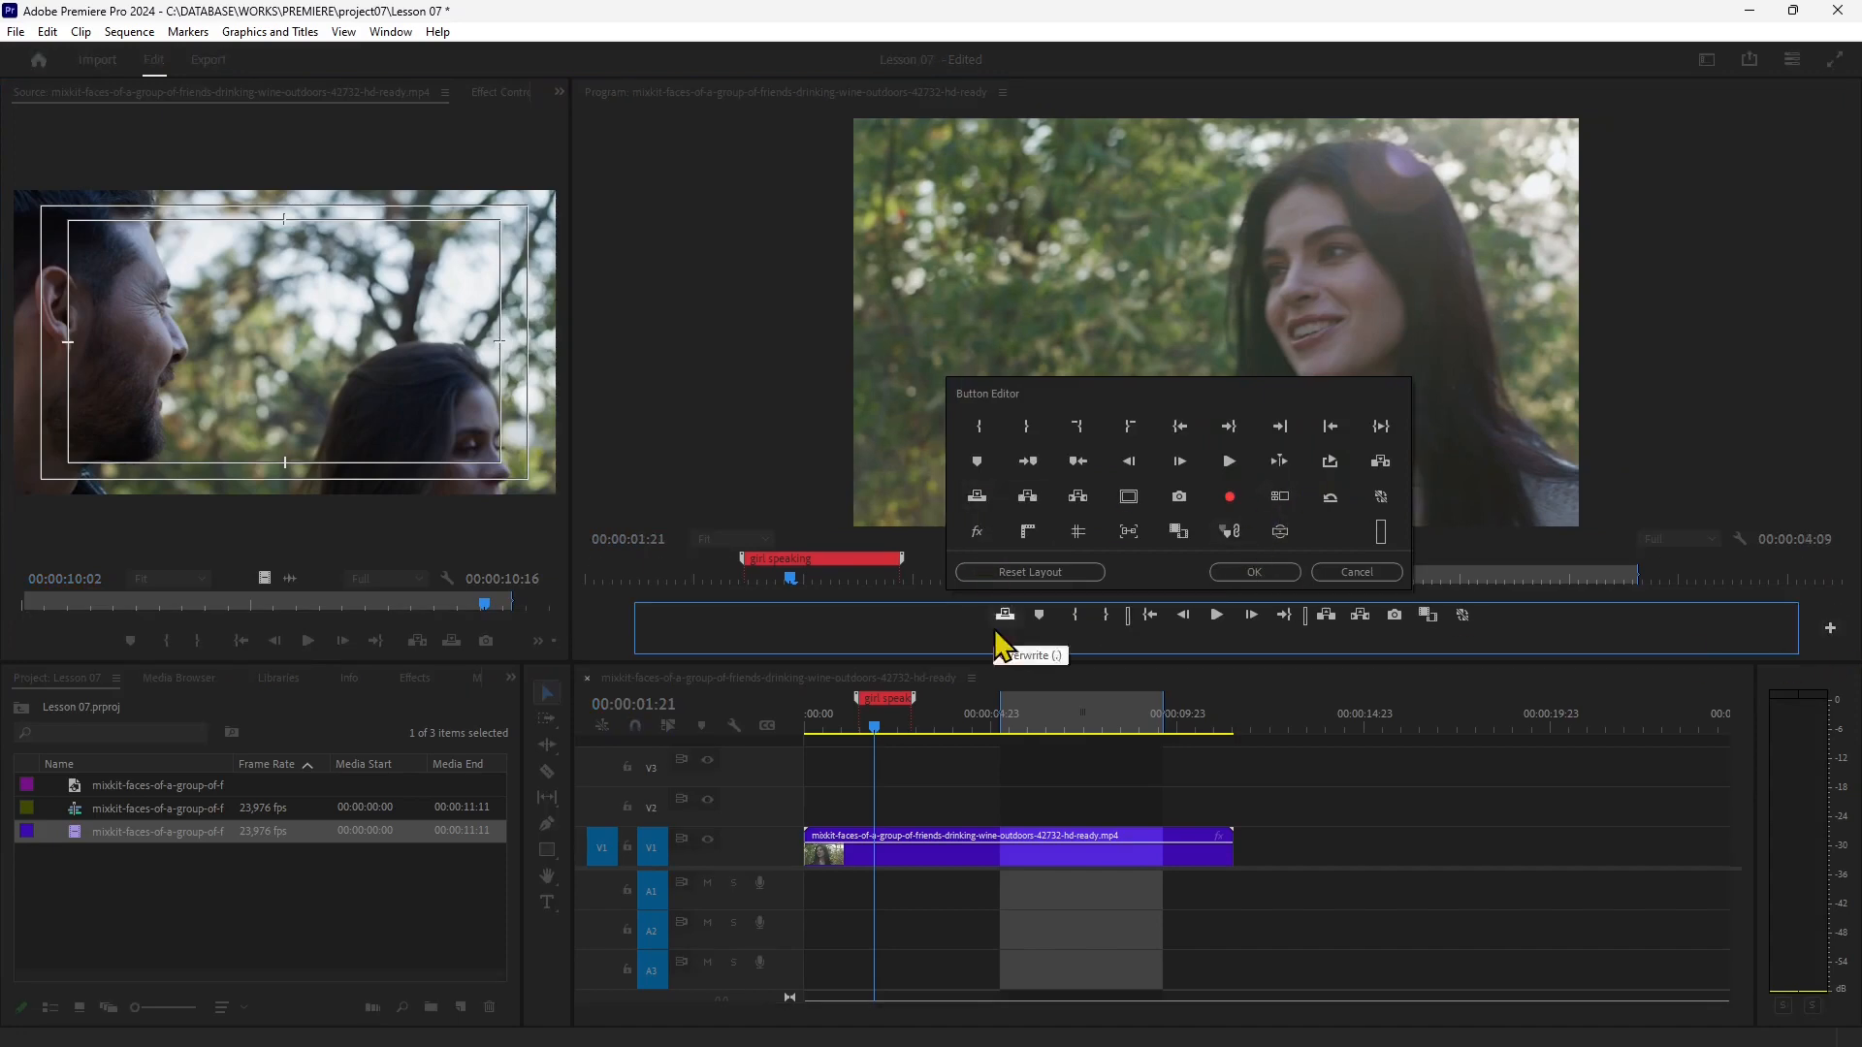
pyautogui.click(1254, 572)
# Overwrite the sequence's In/Out range with the source that has only an Out point, play across the first cut, and undo the edit.
pyautogui.click(1005, 642)
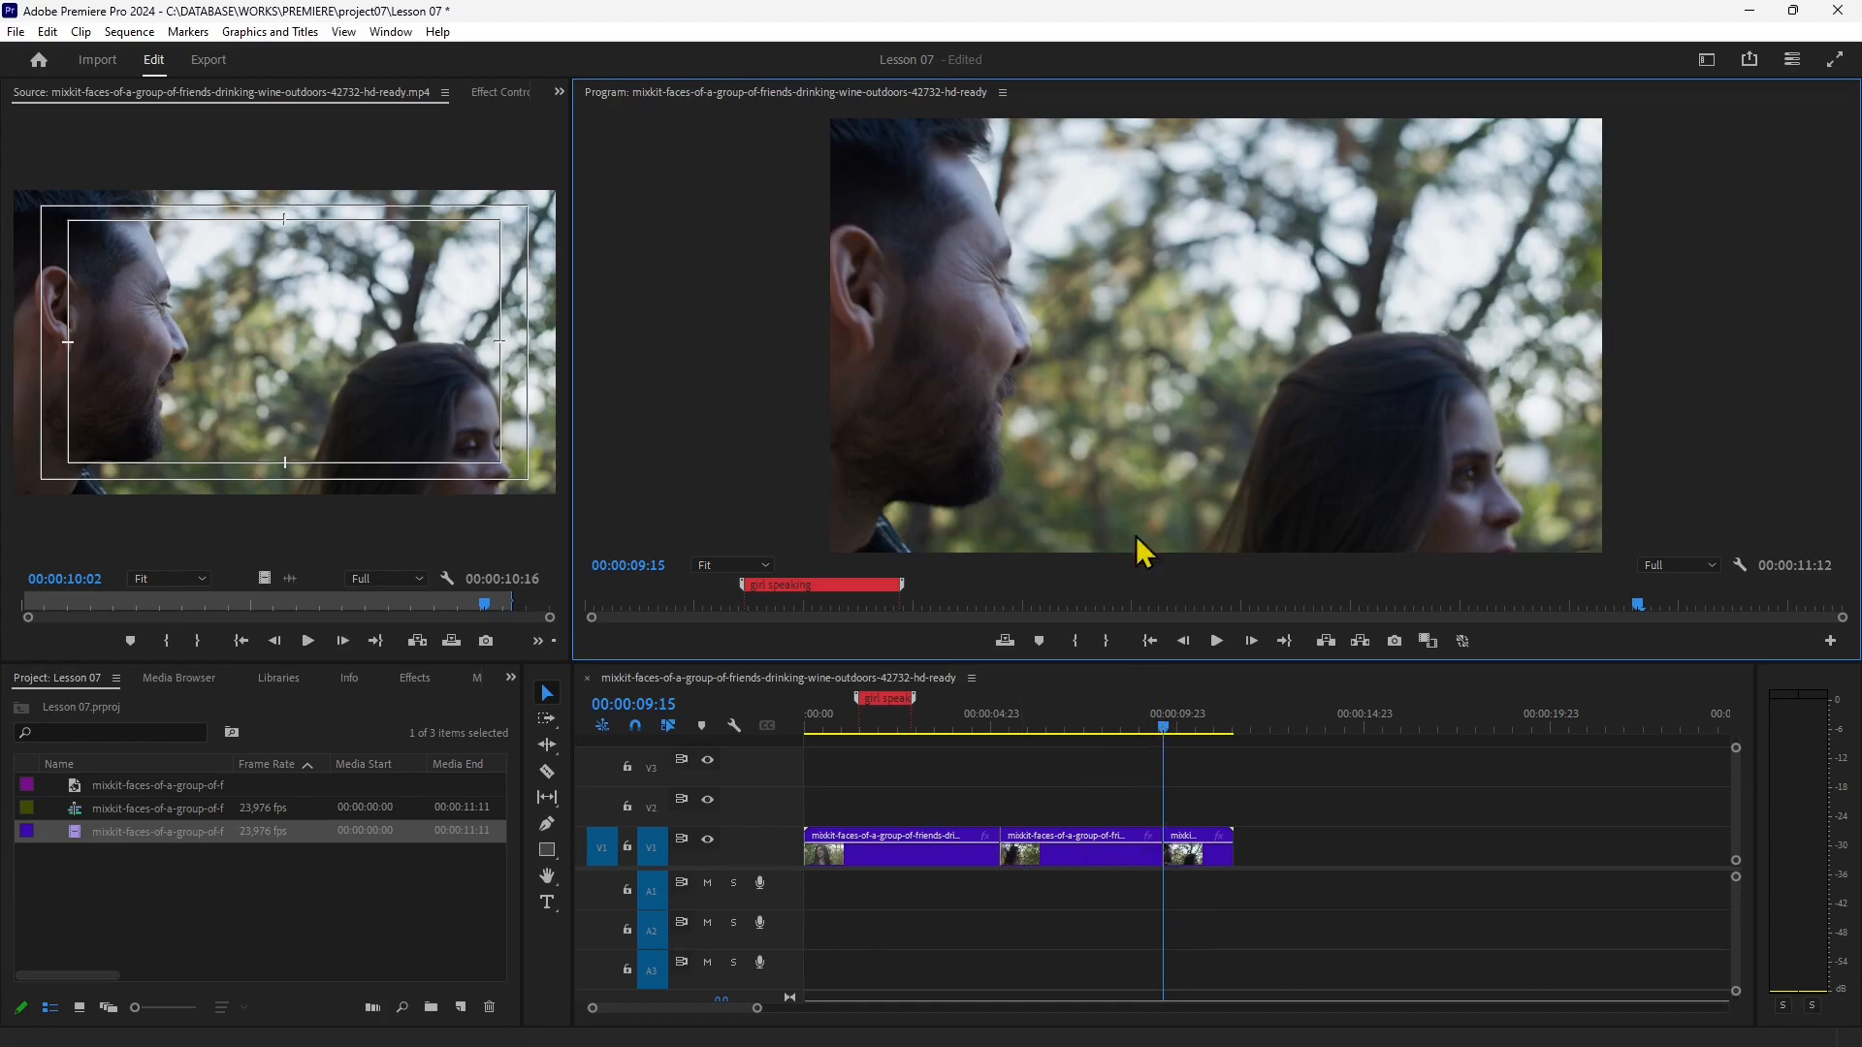
pyautogui.moveTo(1130, 739); pyautogui.dragTo(985, 761)
pyautogui.press('space')
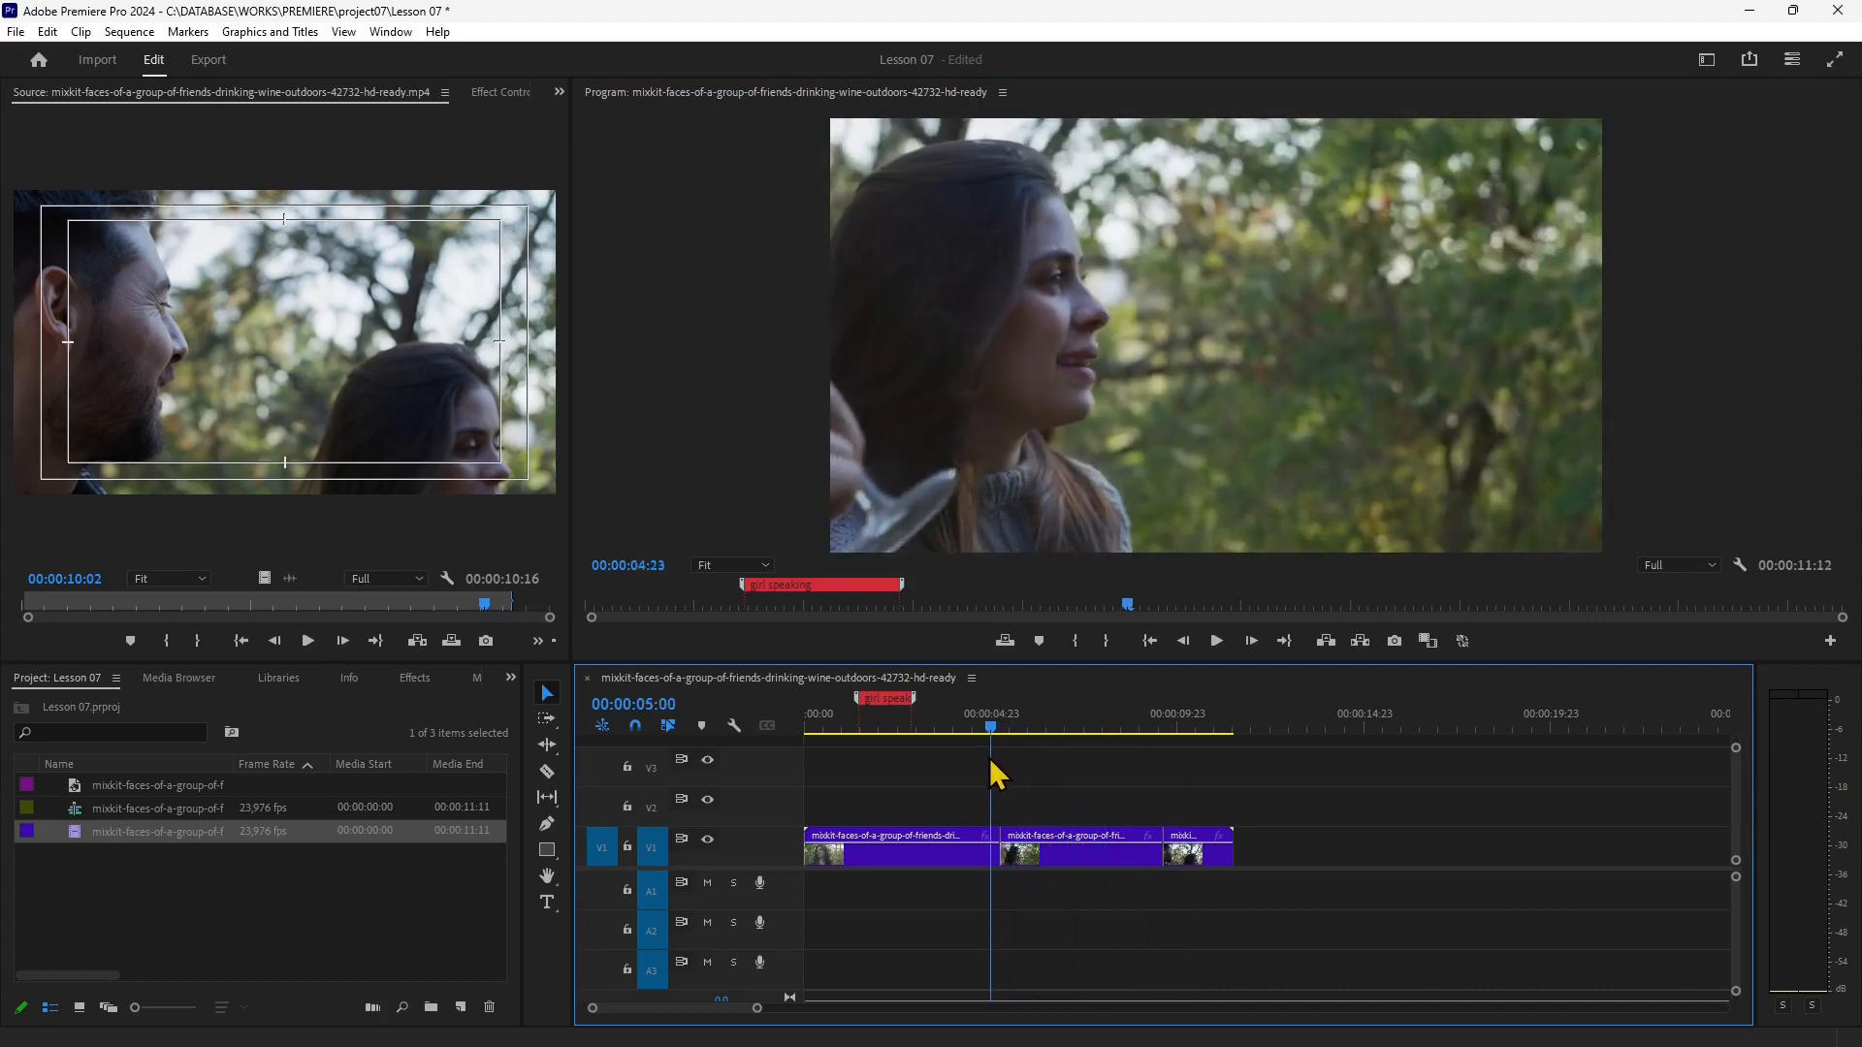
pyautogui.hotkey('ctrl', 'z')
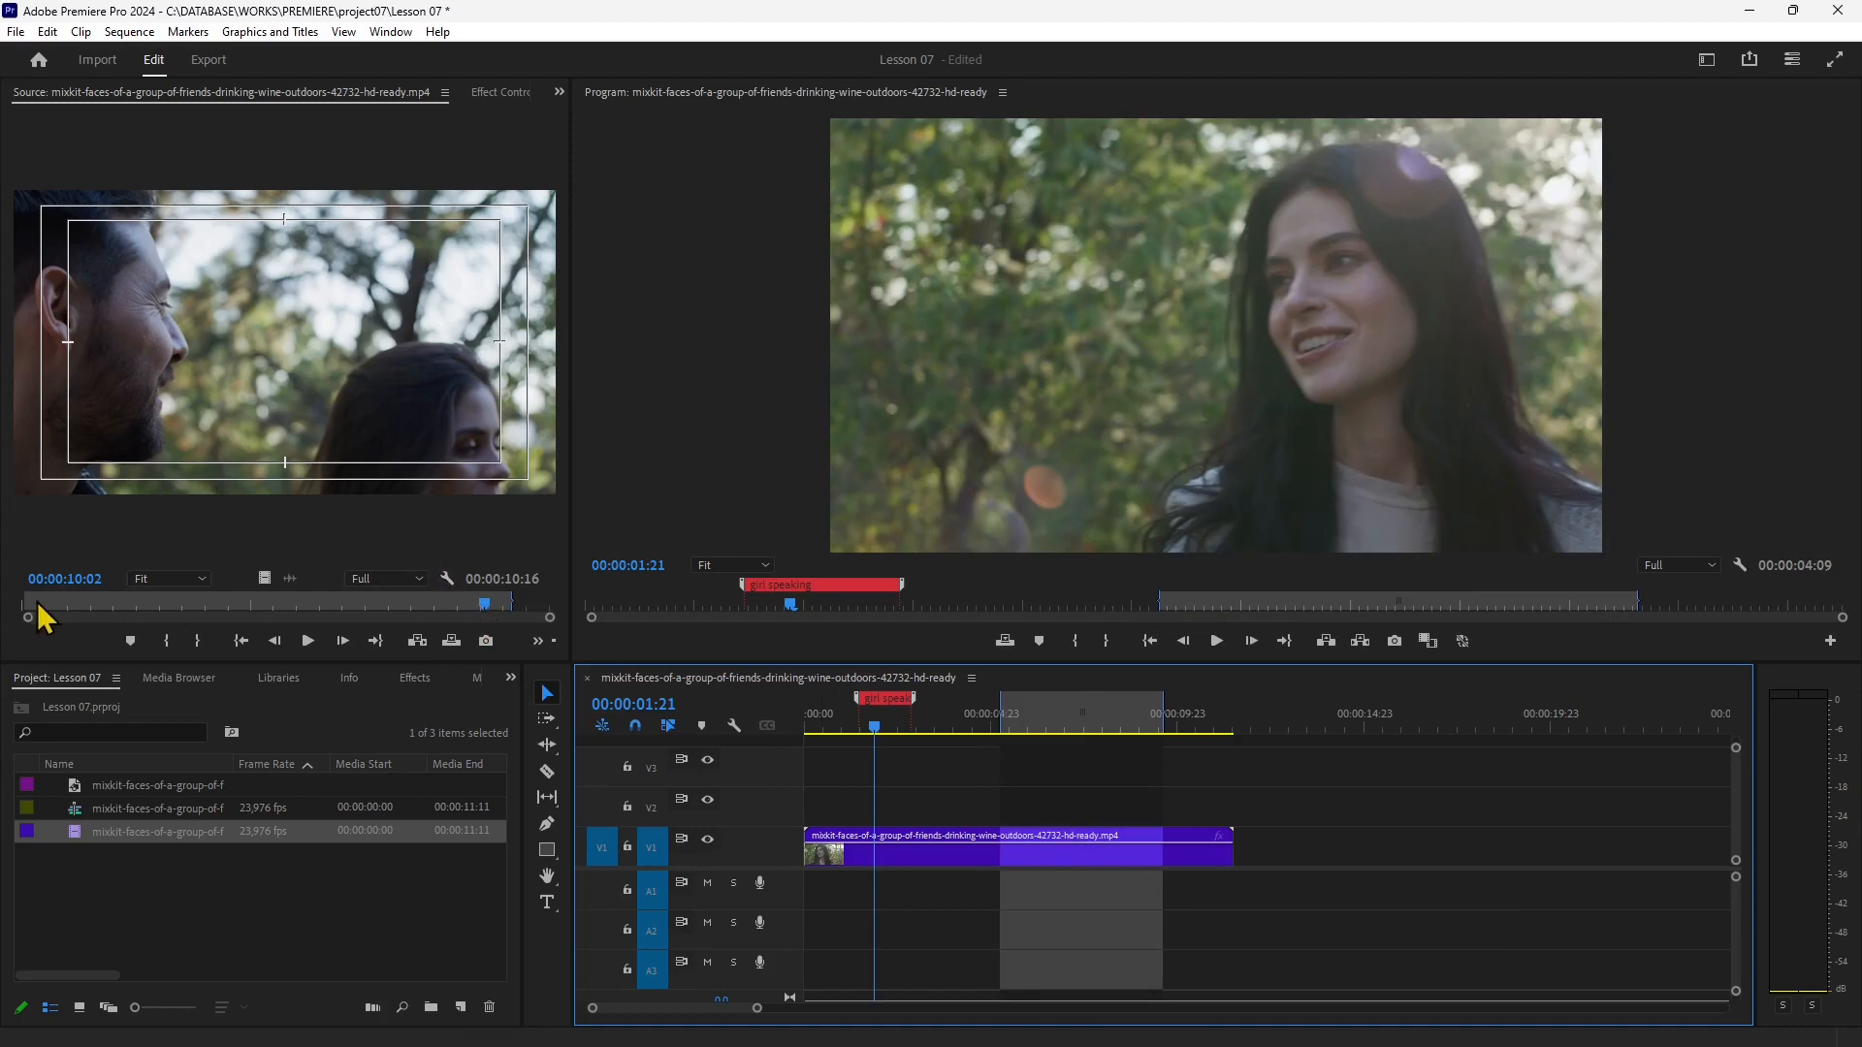
# Mark the source In point at 00:00:00:17 and move the Out point back to leave a range of 00:00:00:06.
pyautogui.moveTo(44, 616)
pyautogui.mouseDown()
pyautogui.moveTo(153, 605)
pyautogui.moveTo(18, 617)
pyautogui.moveTo(63, 630)
pyautogui.mouseUp()
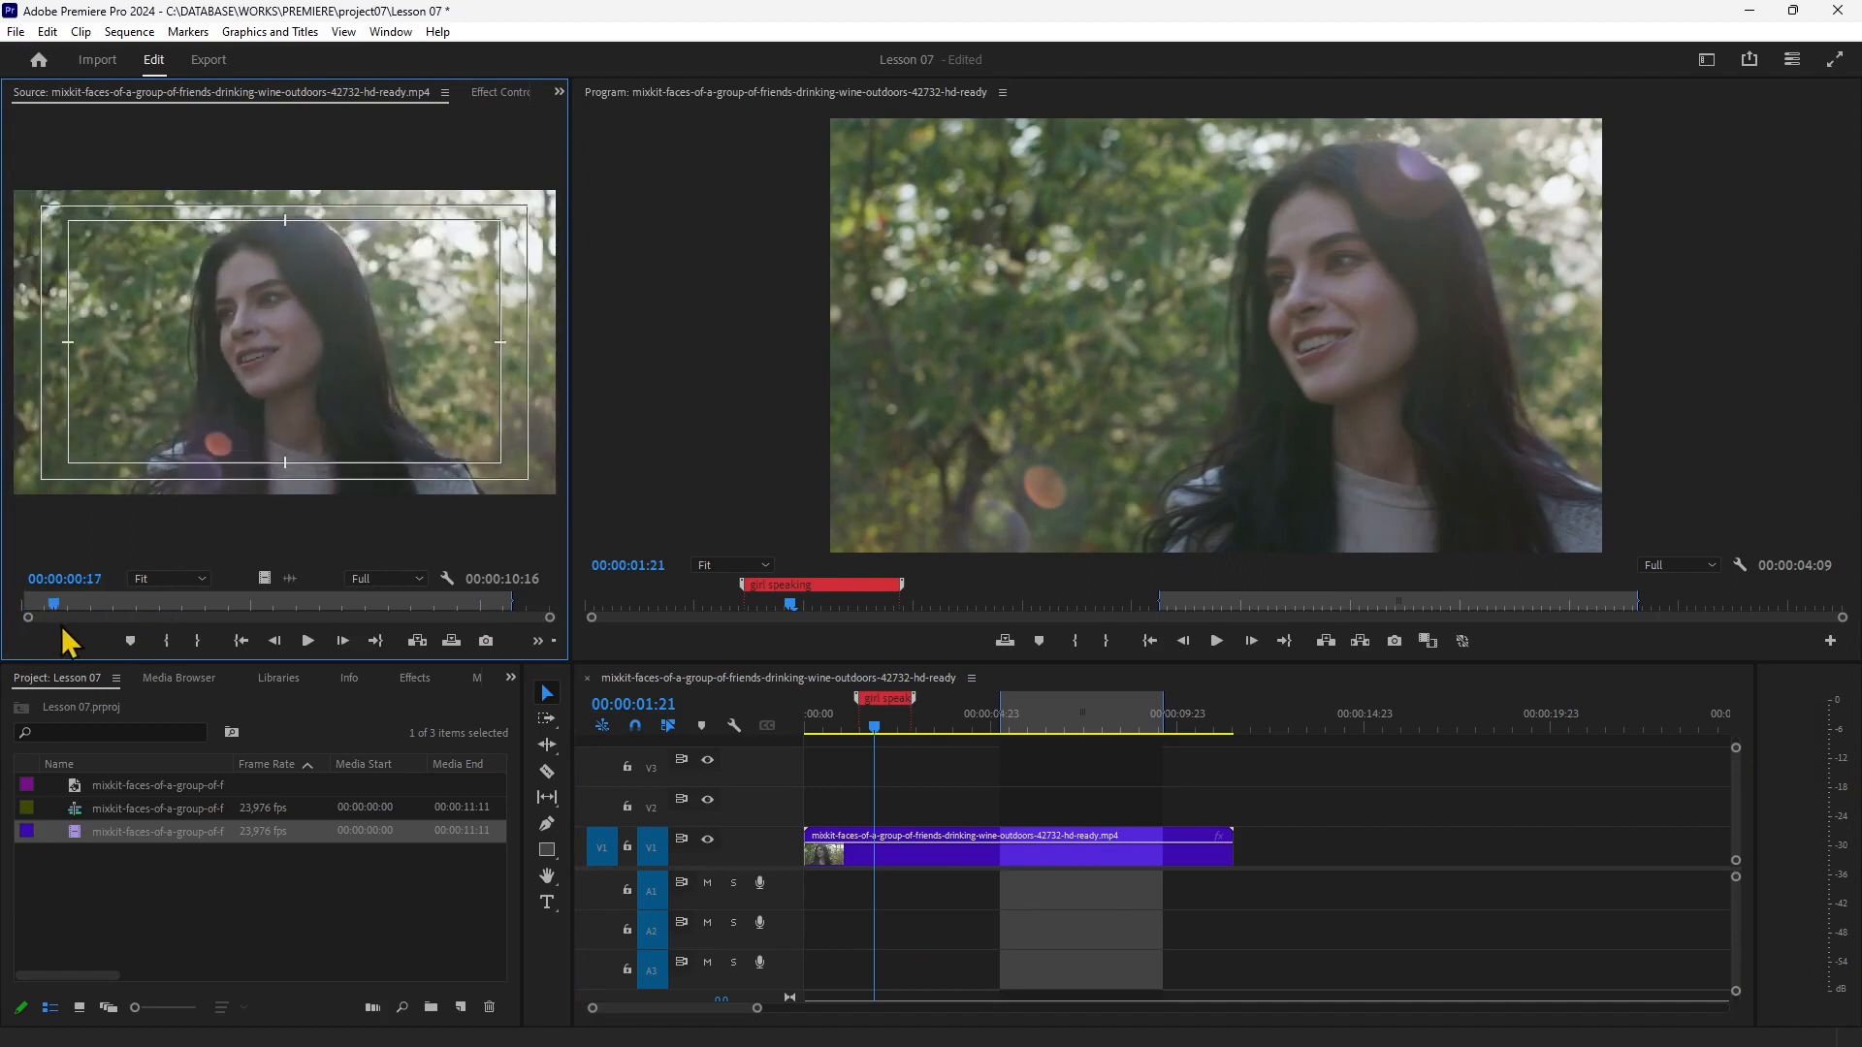
pyautogui.click(165, 641)
pyautogui.moveTo(511, 602); pyautogui.dragTo(62, 619)
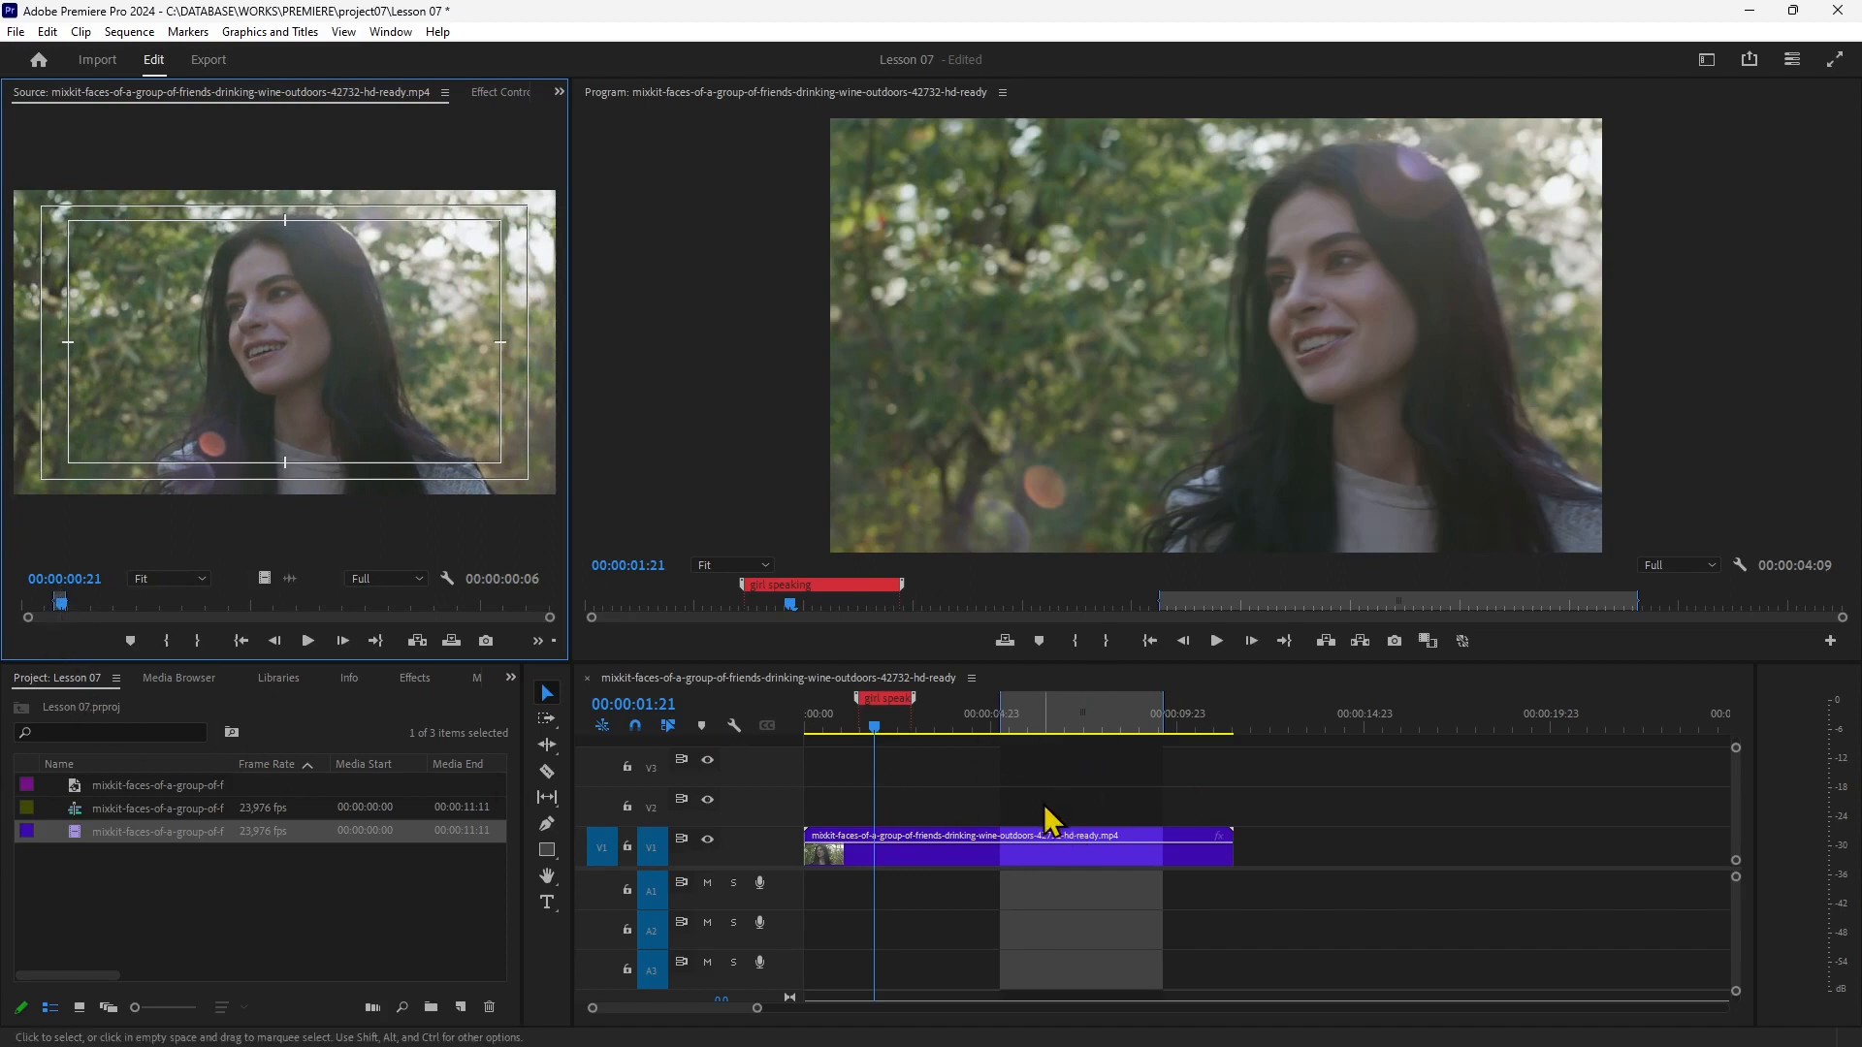
# Overwrite the sequence's In/Out range with the shorter source range, choosing Change Clip Speed (Fit to Fill) in Fit Clip.
pyautogui.click(451, 640)
pyautogui.moveTo(953, 395); pyautogui.dragTo(924, 239)
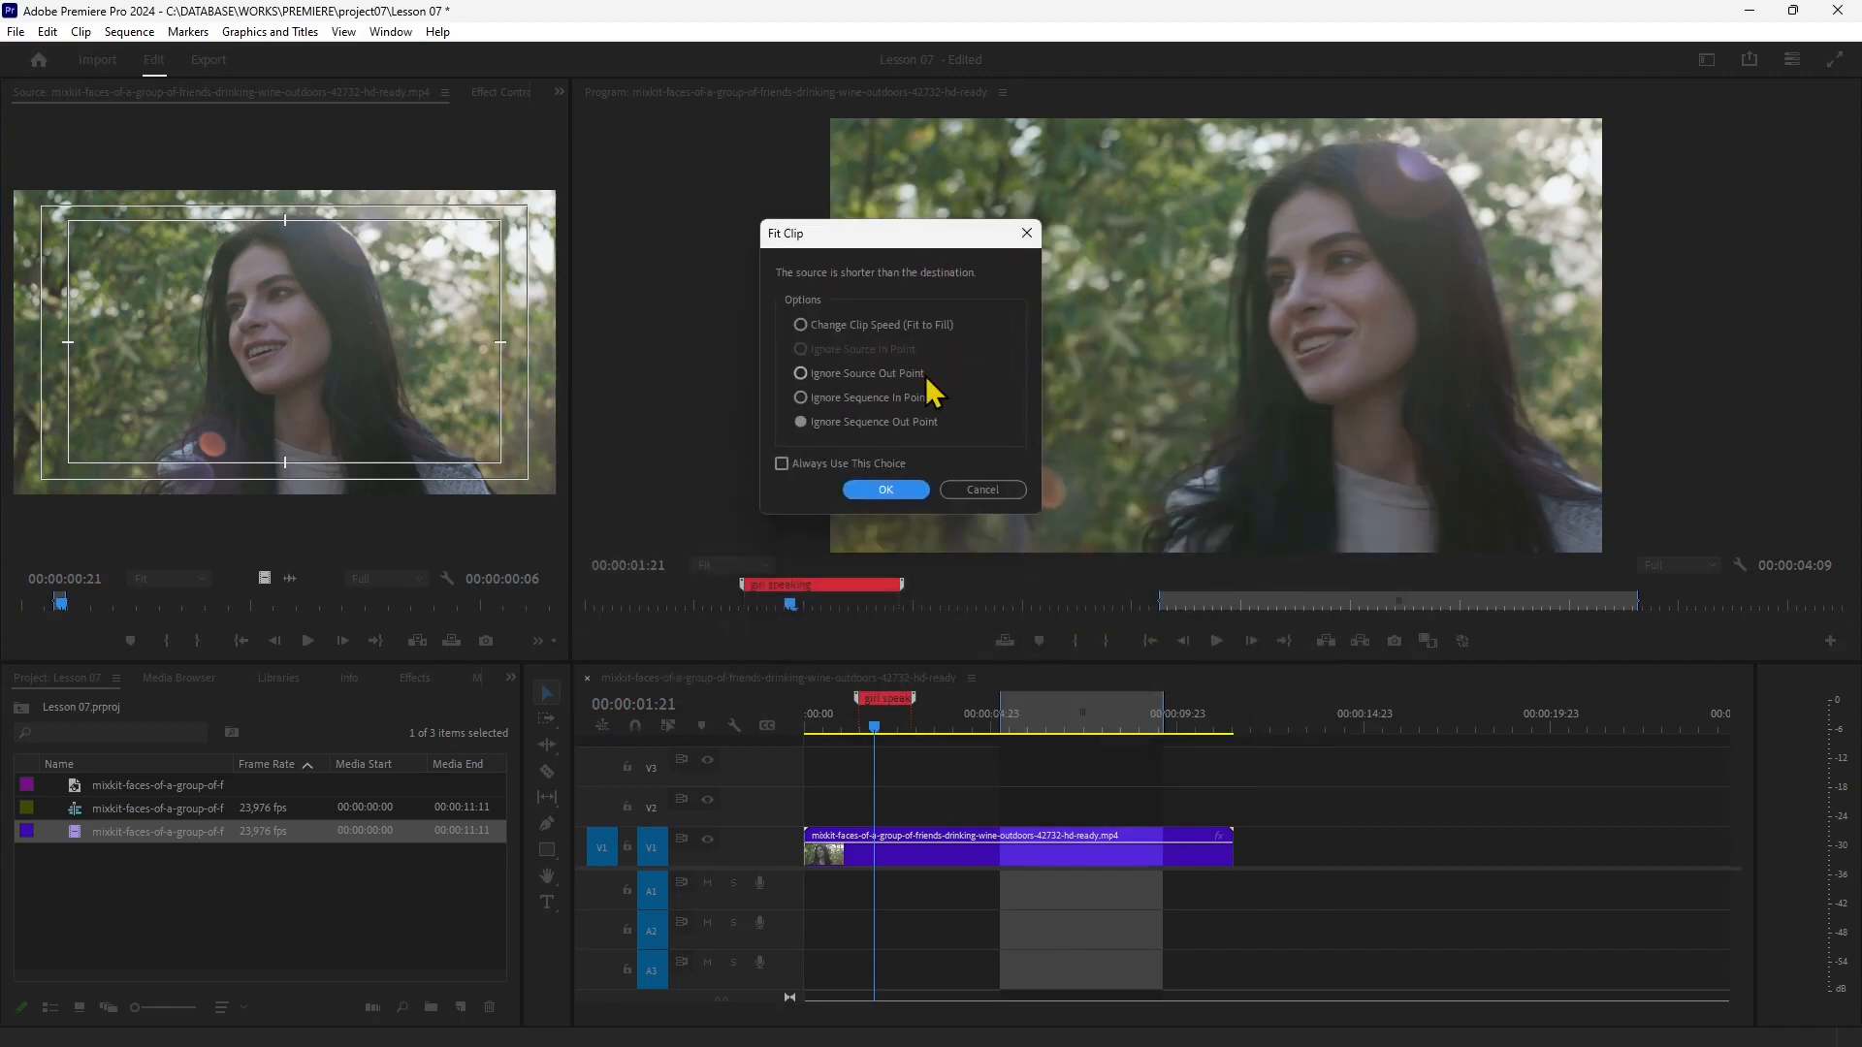
pyautogui.click(826, 329)
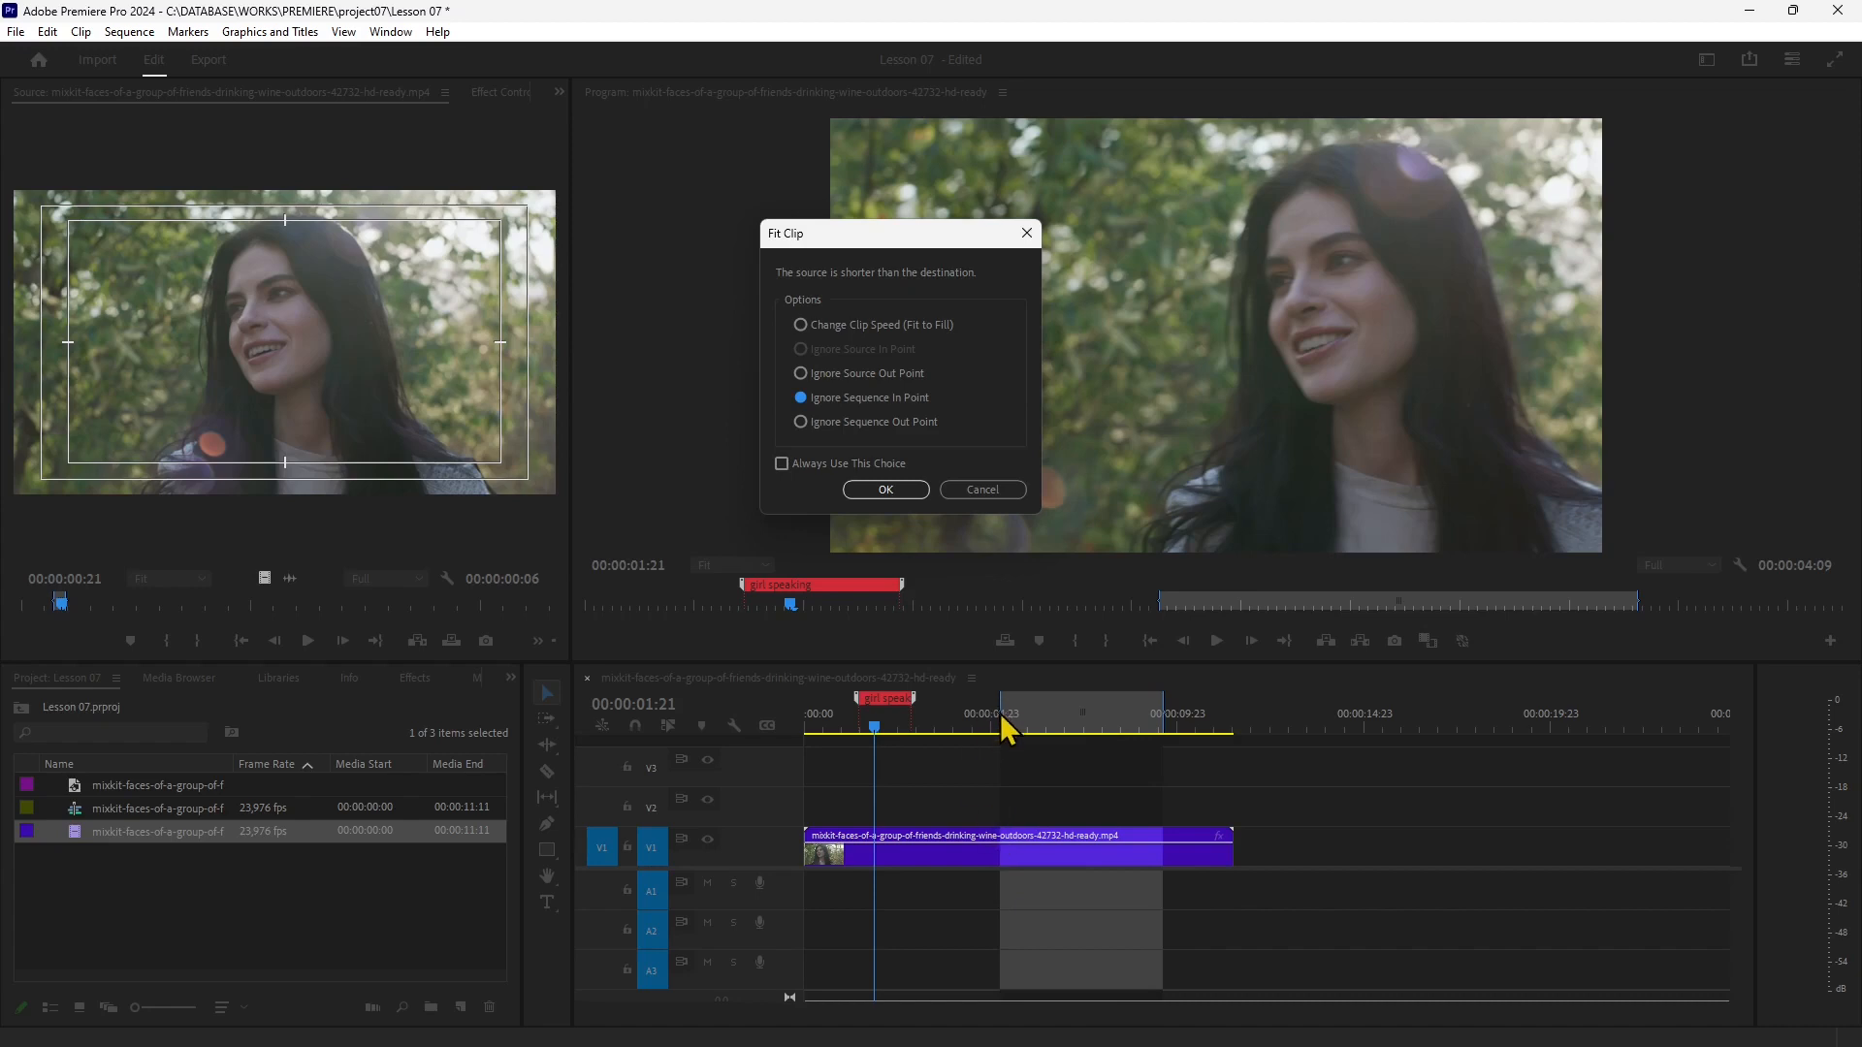
pyautogui.click(842, 424)
pyautogui.click(798, 327)
pyautogui.click(886, 489)
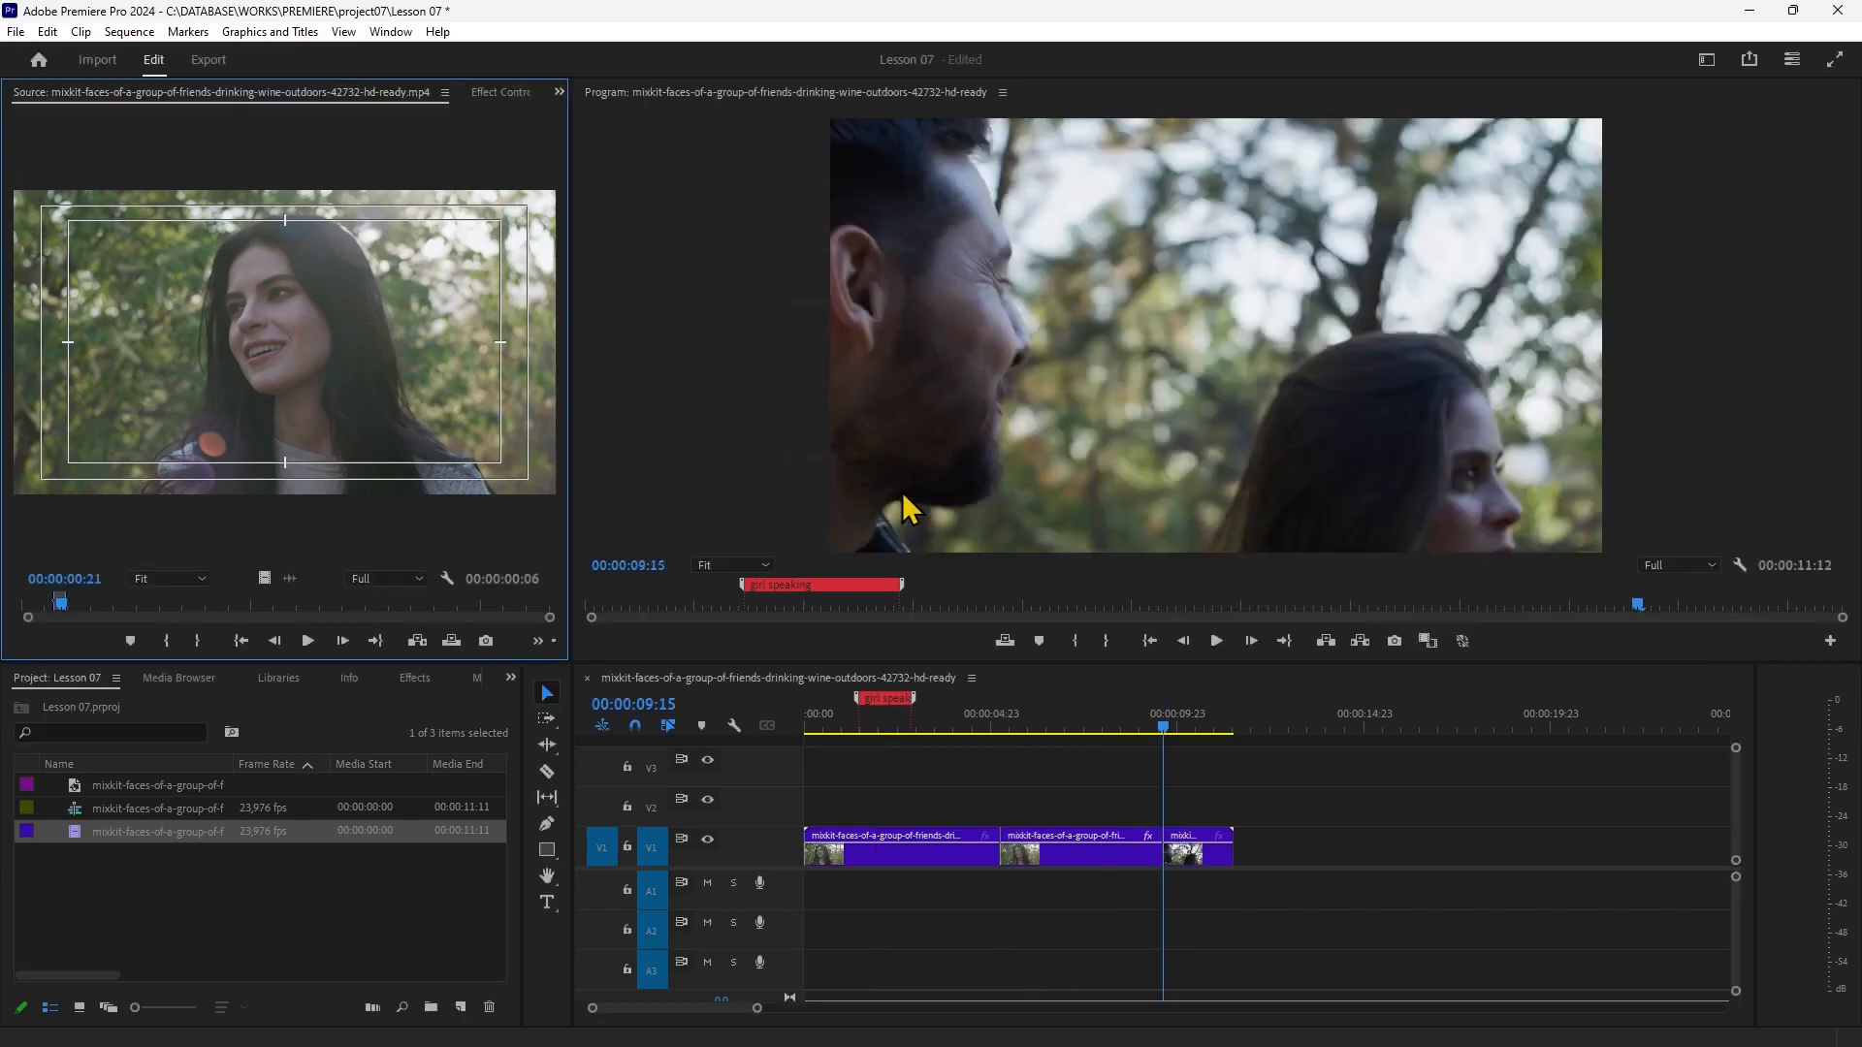
# Play the sequence from 00:00:04:11 across the slowed clip, and return the playhead to 00:00:07:01.
pyautogui.click(971, 735)
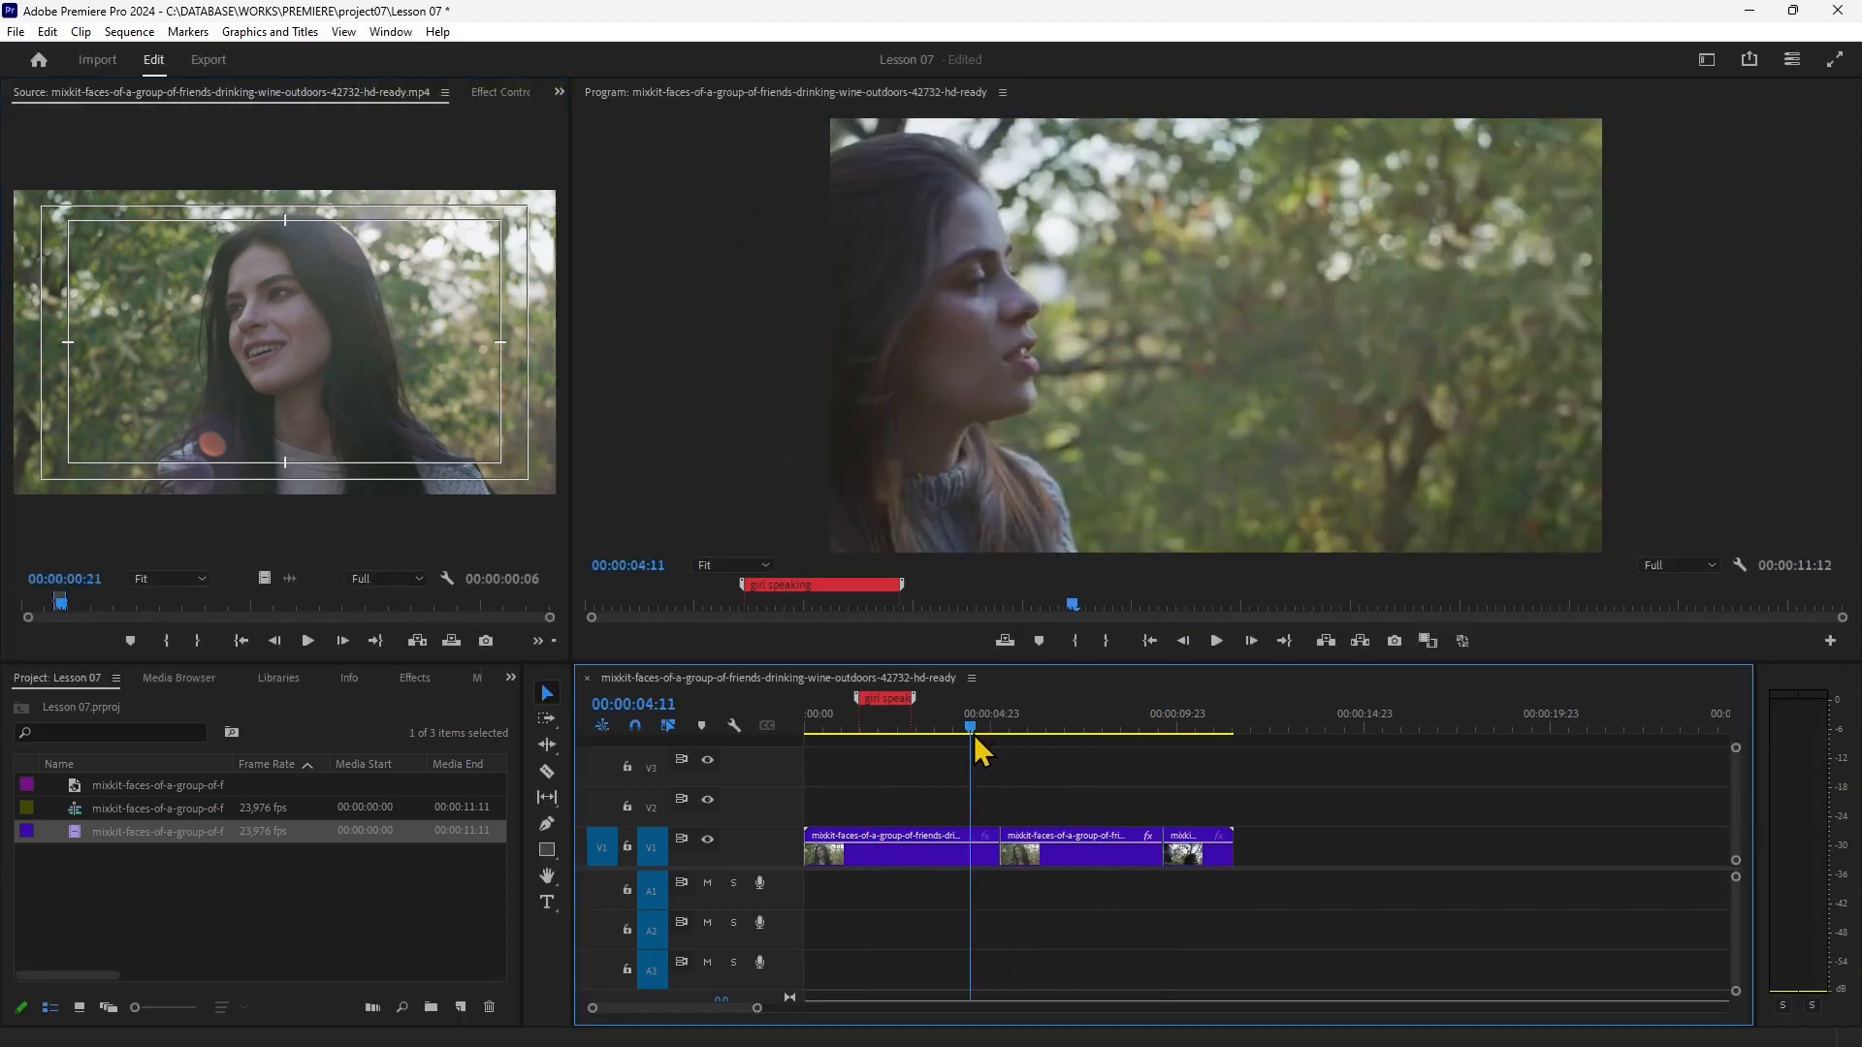
pyautogui.click(1216, 642)
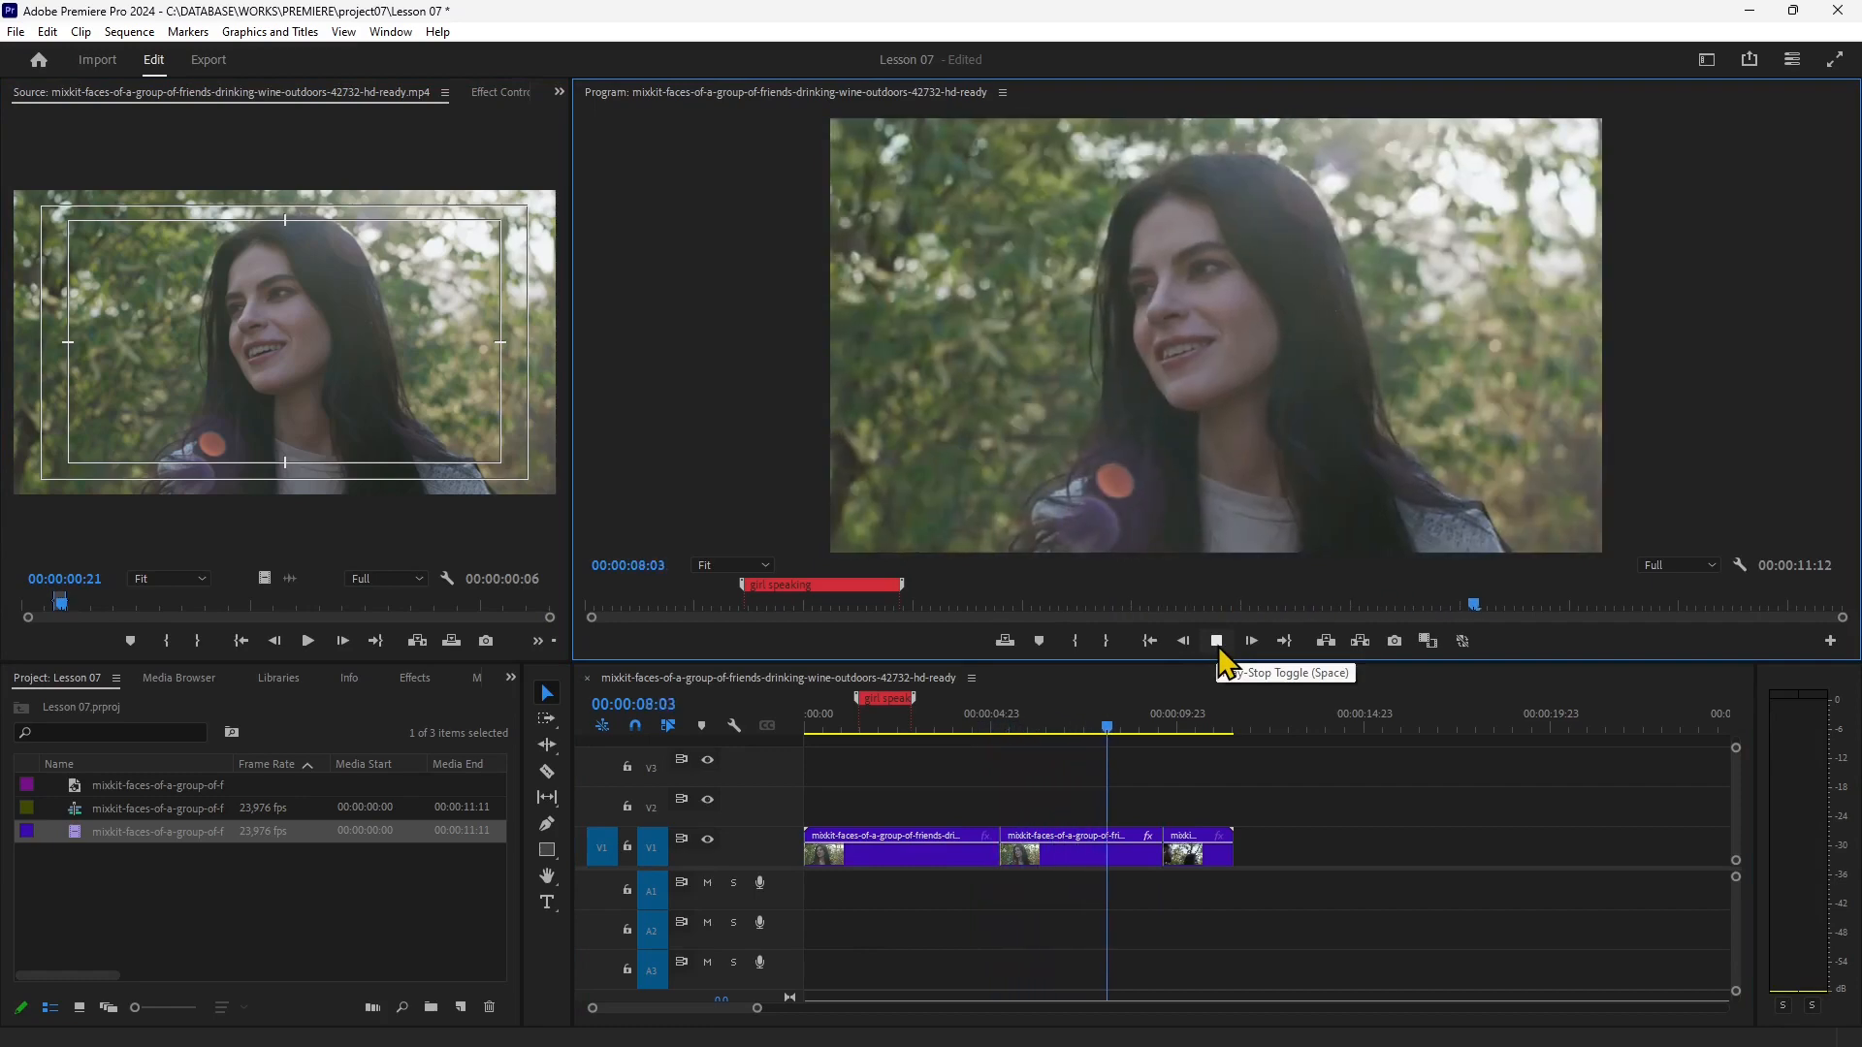
pyautogui.click(1216, 643)
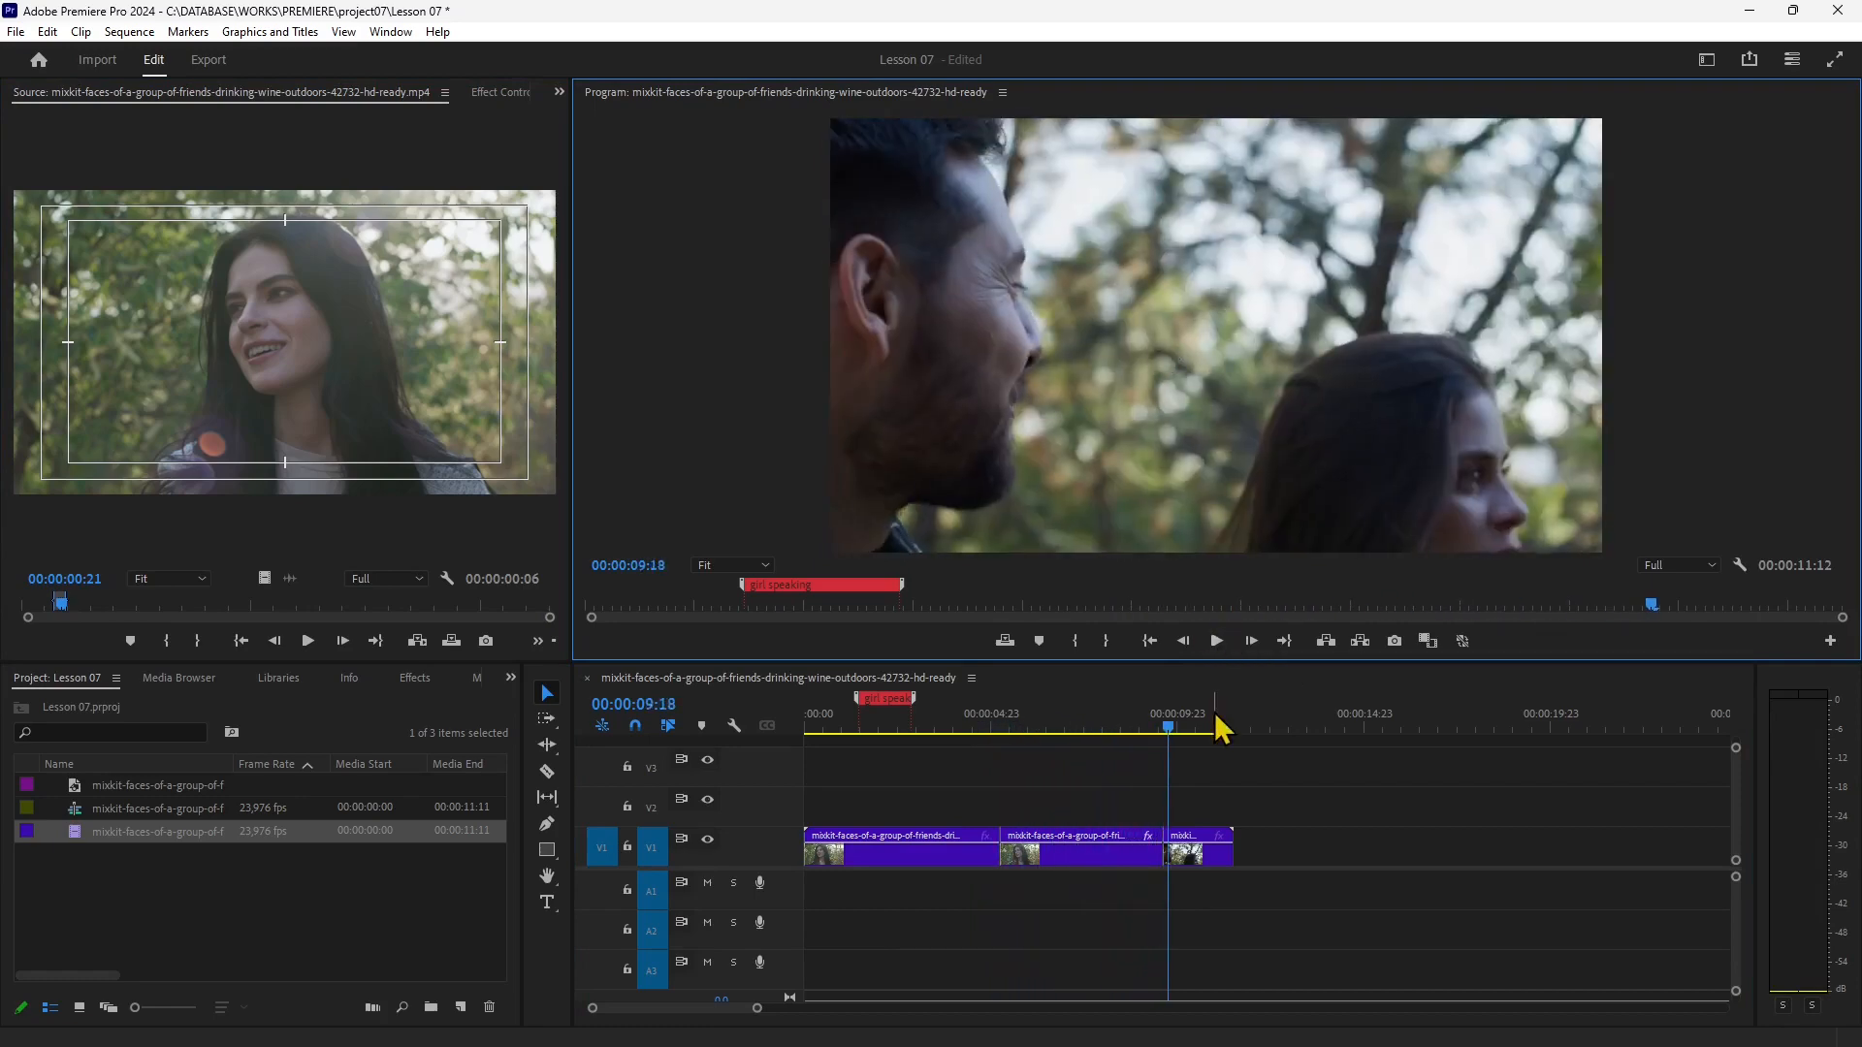
pyautogui.moveTo(1168, 729); pyautogui.dragTo(1073, 801)
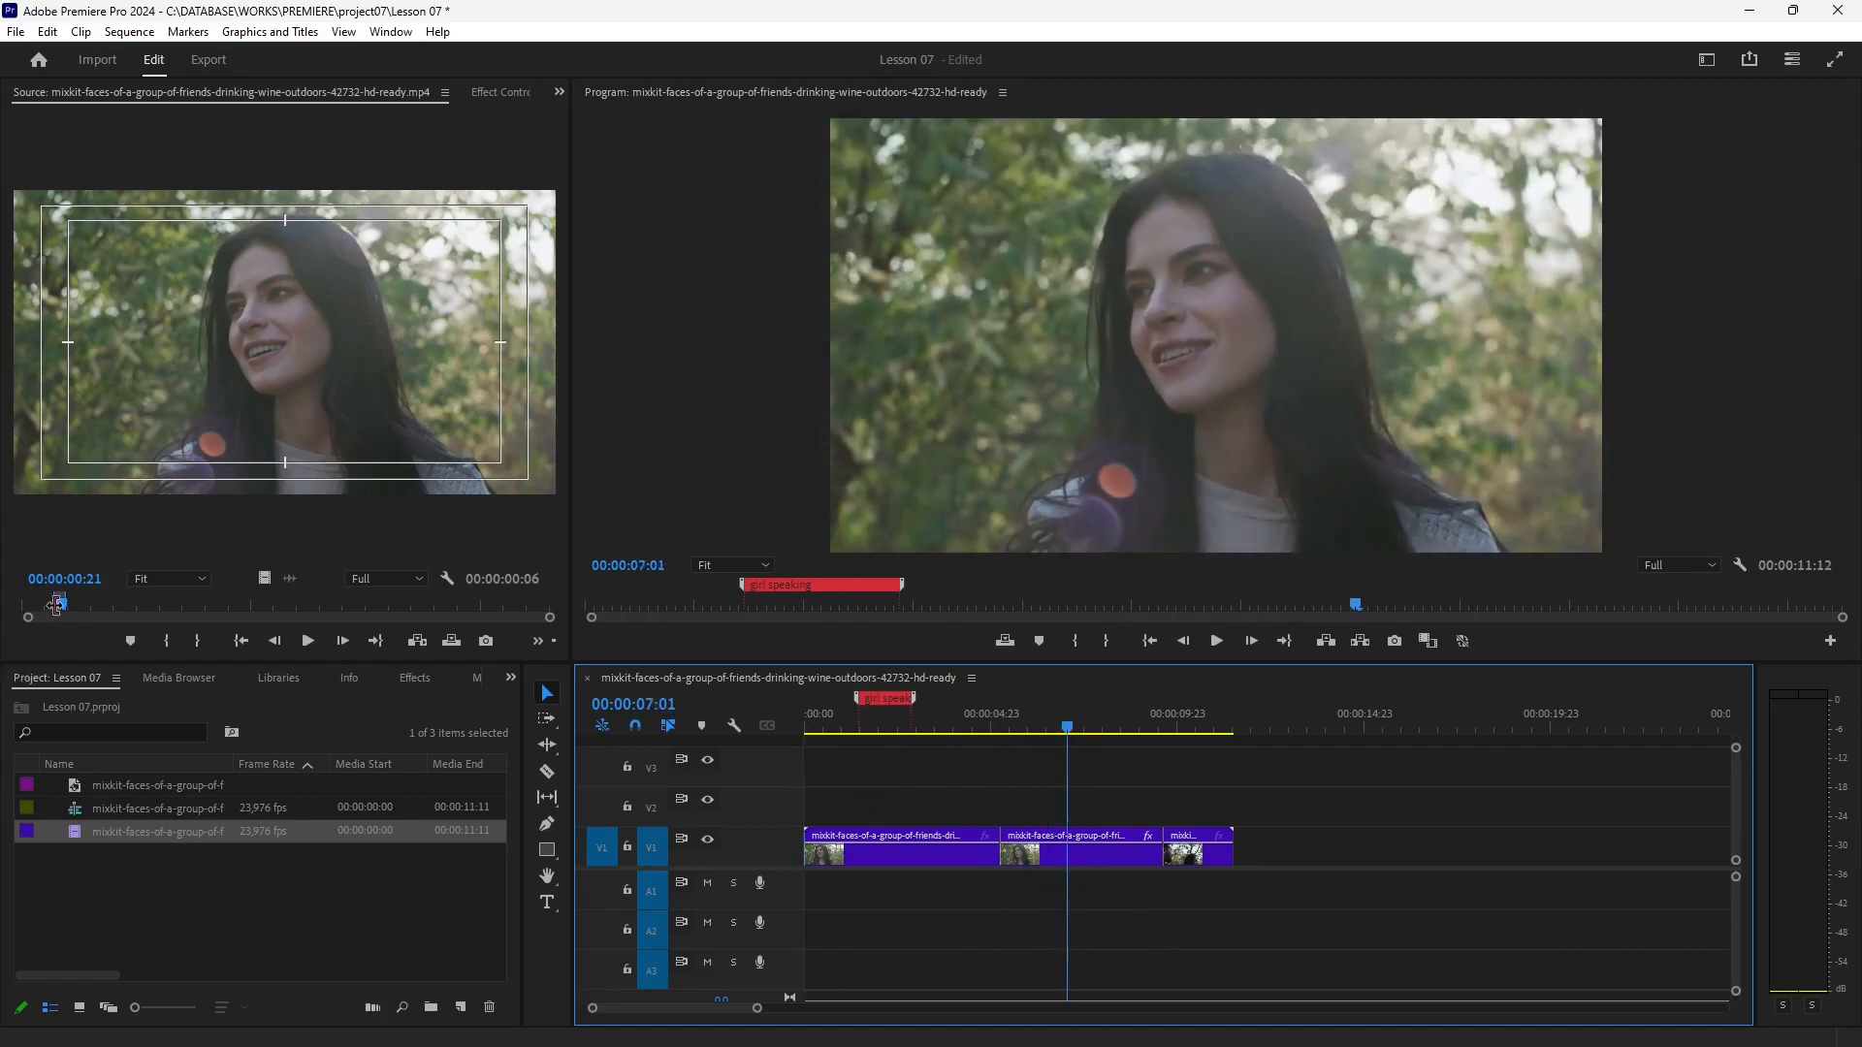
# Try a source range of 00:00:00:20, and undo both this range change and the Fit to Fill overwrite.
pyautogui.moveTo(55, 604)
pyautogui.mouseDown()
pyautogui.moveTo(94, 609)
pyautogui.moveTo(56, 604)
pyautogui.mouseUp()
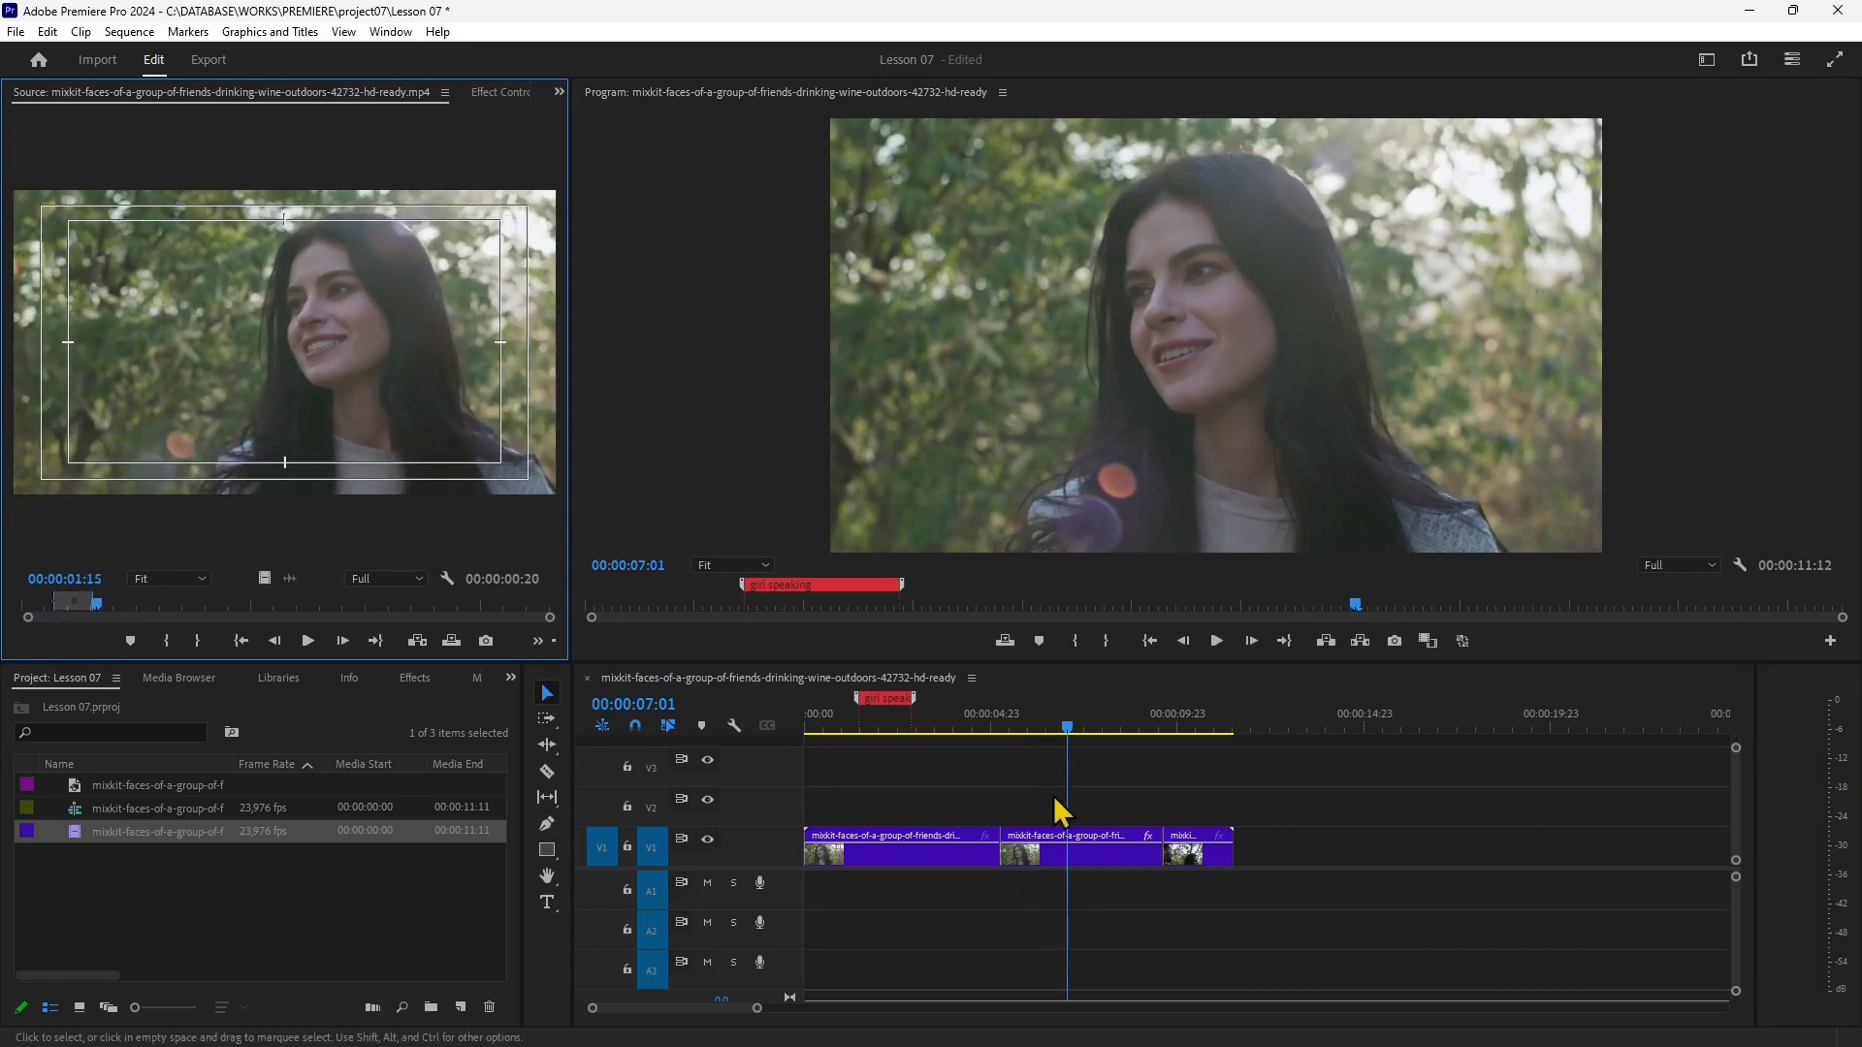
pyautogui.moveTo(1064, 723); pyautogui.dragTo(997, 706)
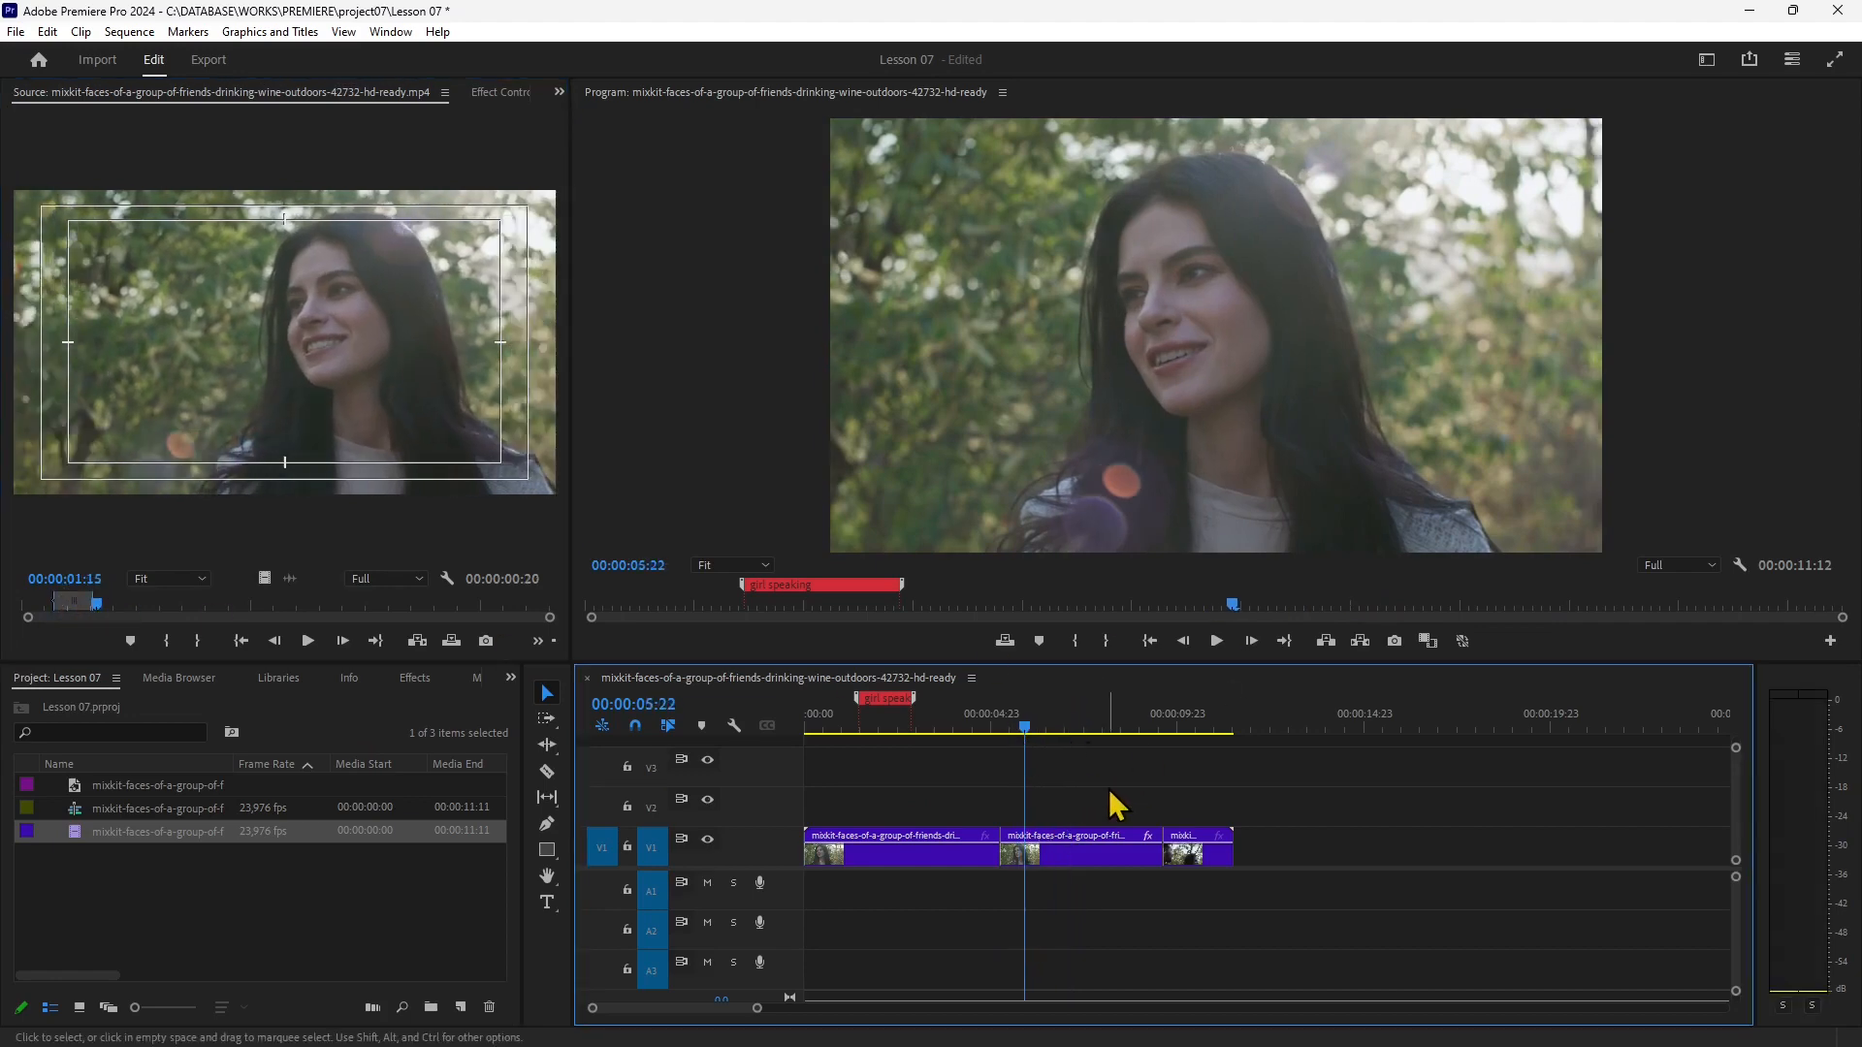
pyautogui.hotkey('ctrl', 'z')
pyautogui.hotkey('ctrl', 'z')
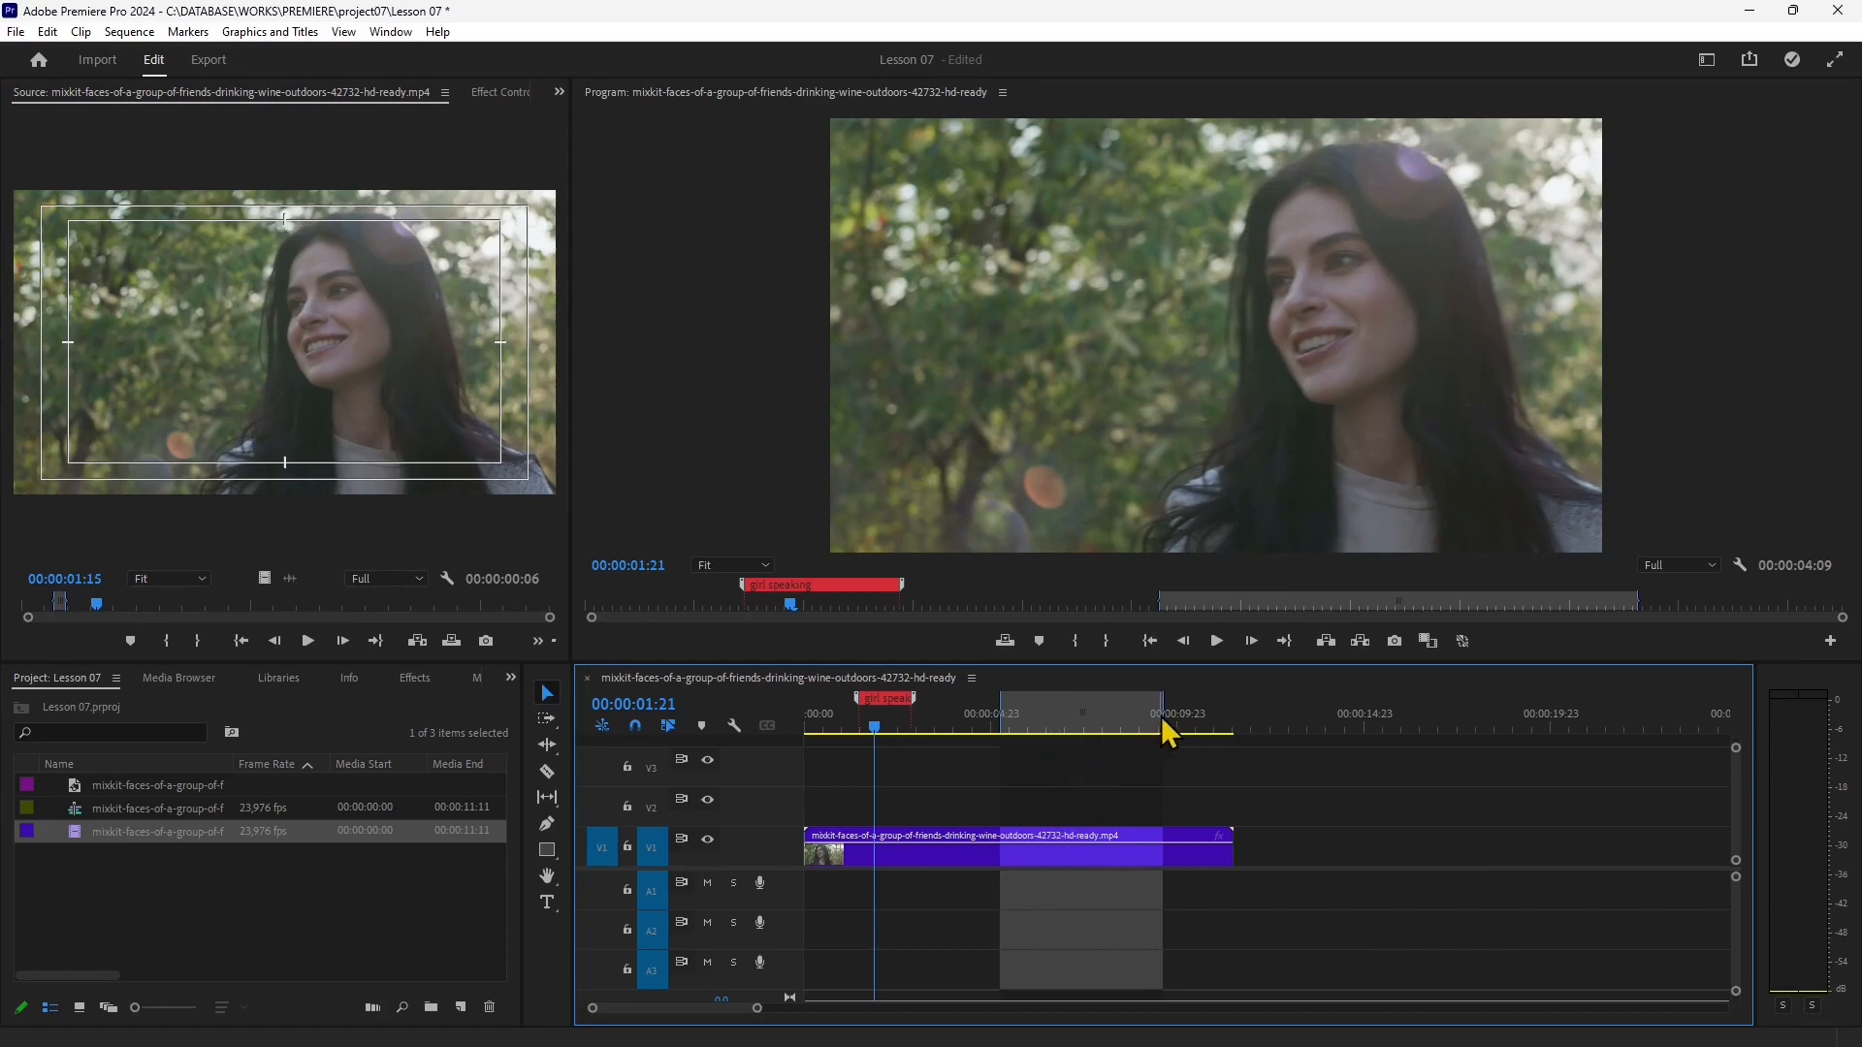
# Shorten the sequence's marked range to 00:00:00:19 and extend the source's marked range to 00:00:06:11.
pyautogui.moveTo(1163, 723); pyautogui.dragTo(1029, 722)
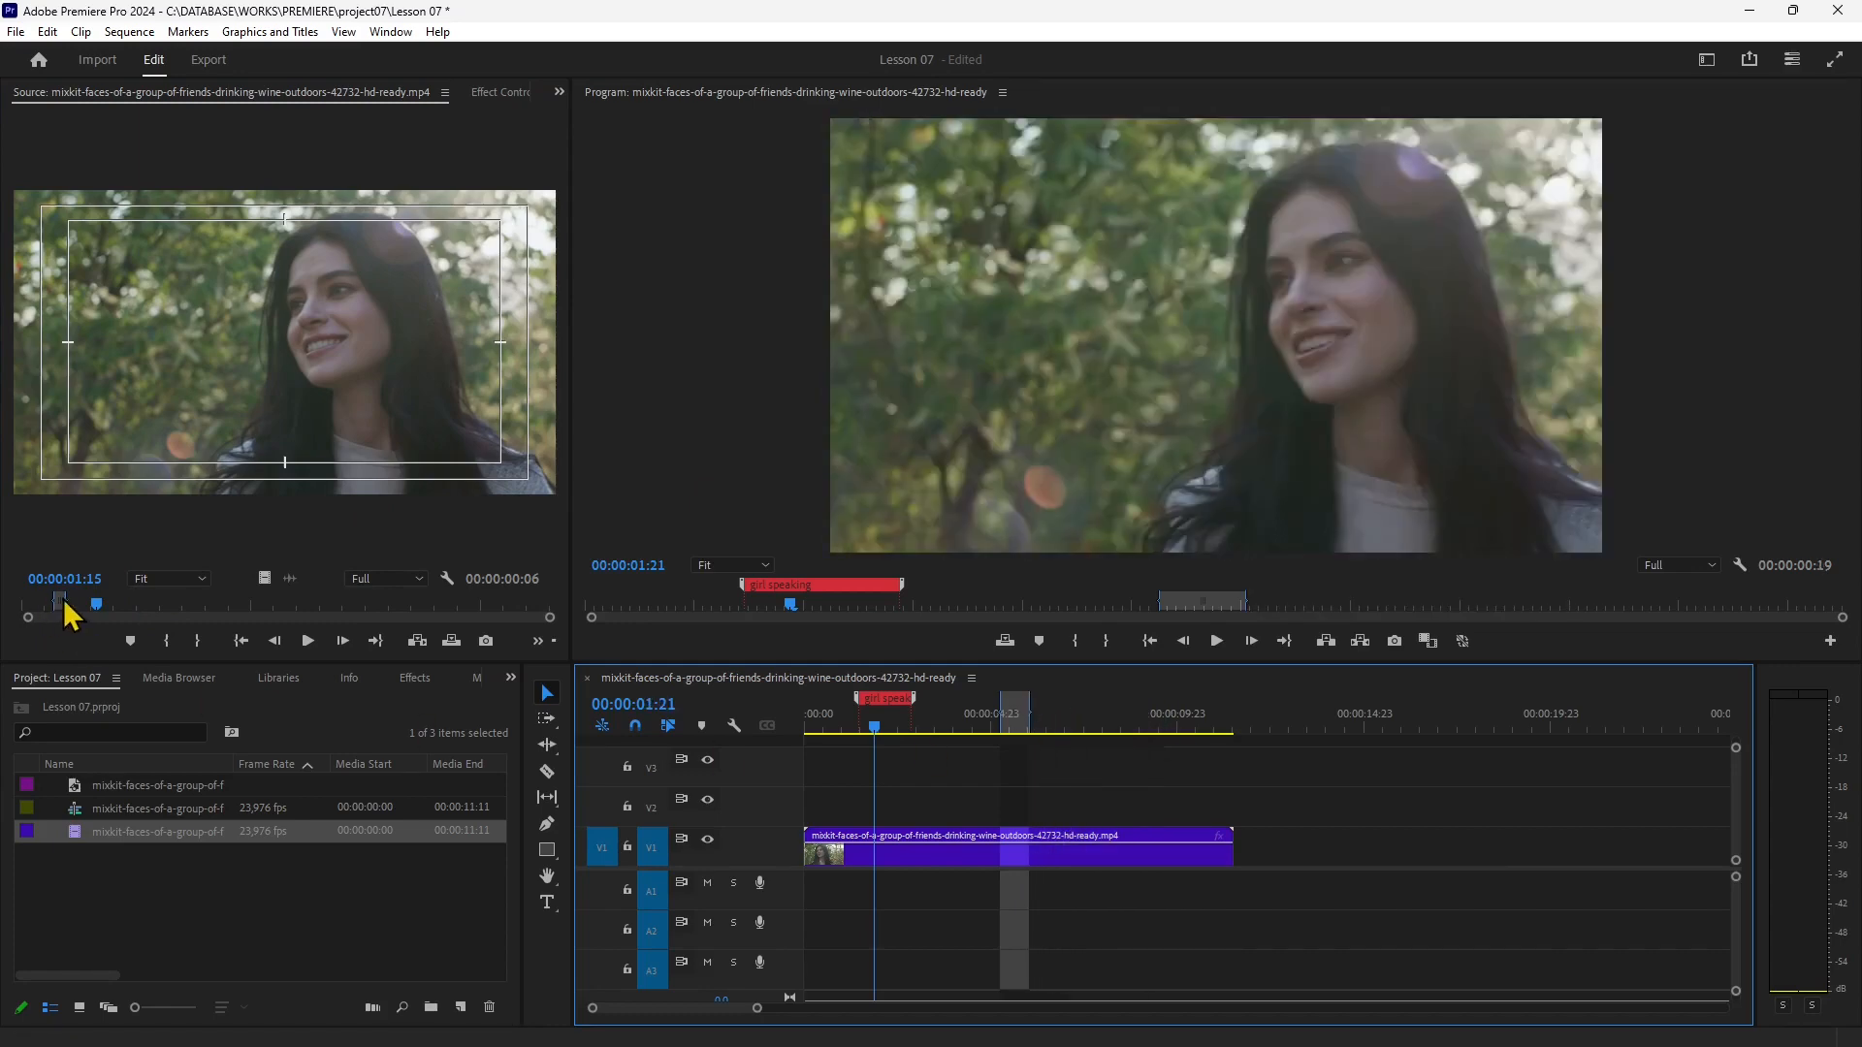
pyautogui.moveTo(62, 599); pyautogui.dragTo(351, 606)
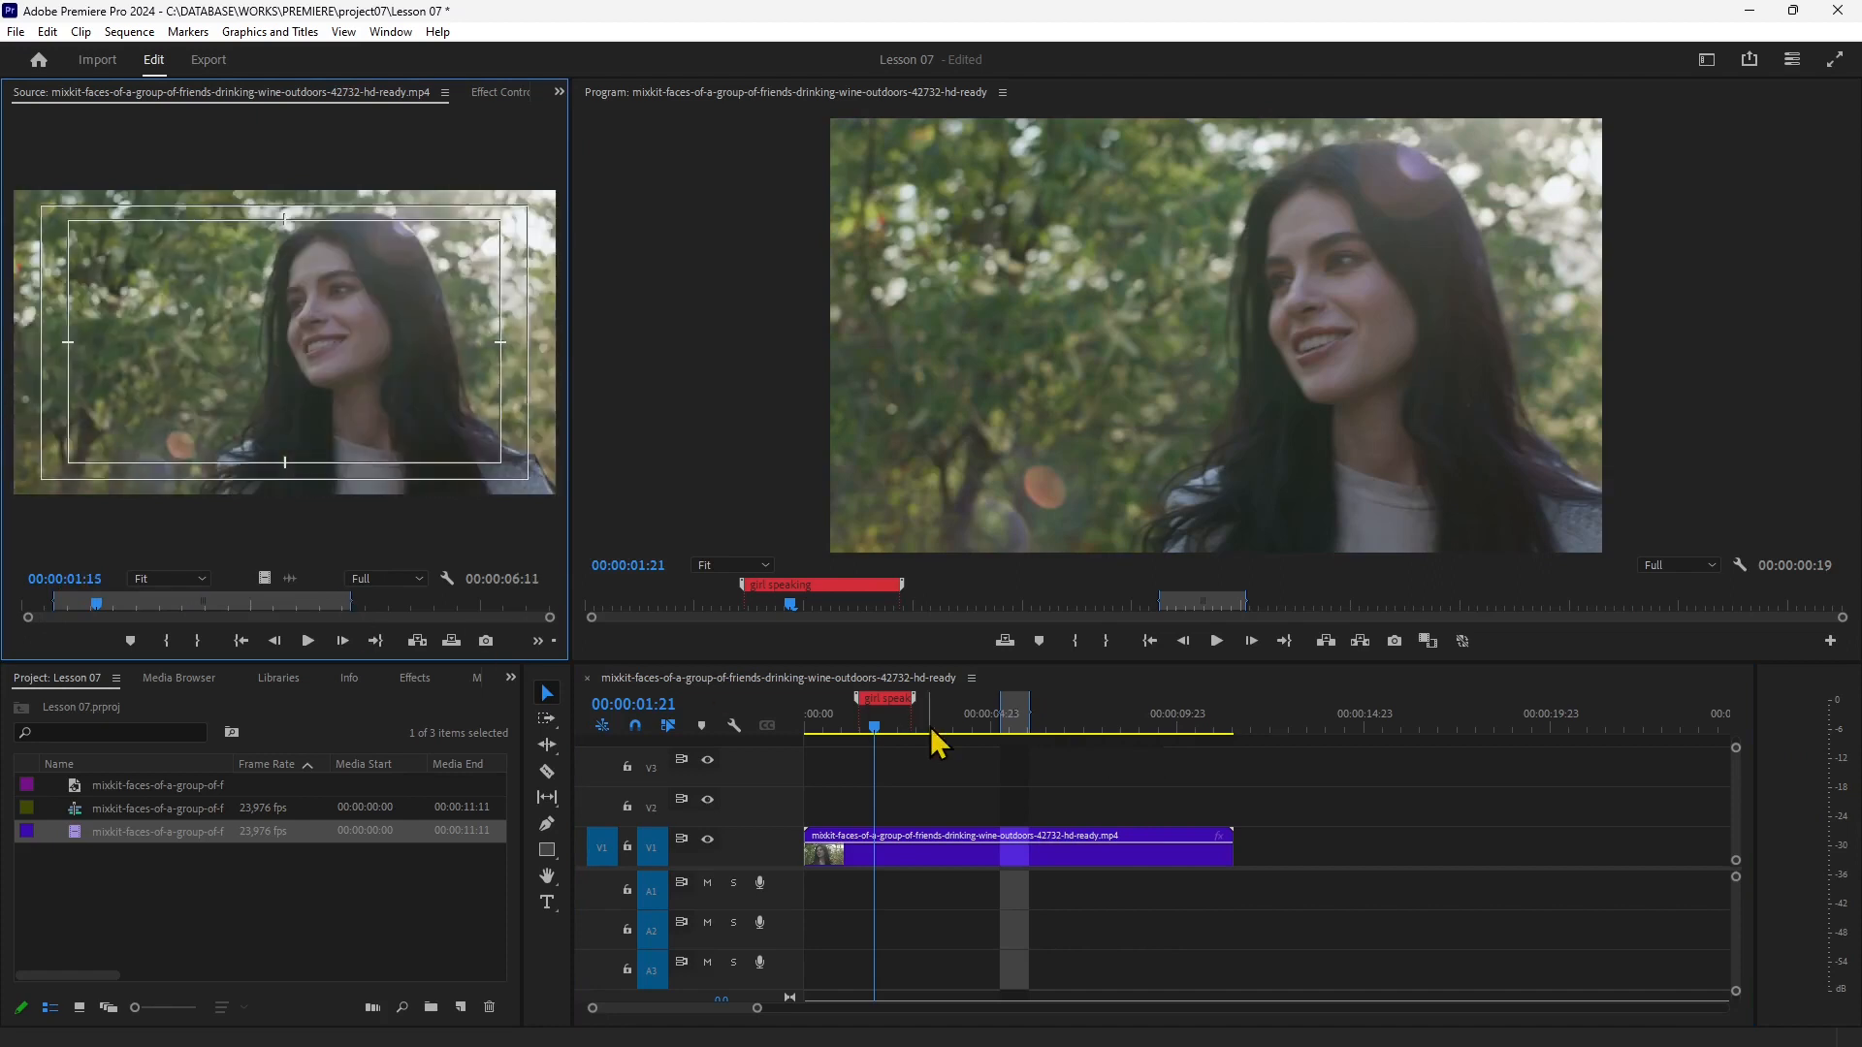
# Overwrite the sequence range with the longer source using Change Clip Speed (Fit to Fill), and play across the edit.
pyautogui.click(452, 642)
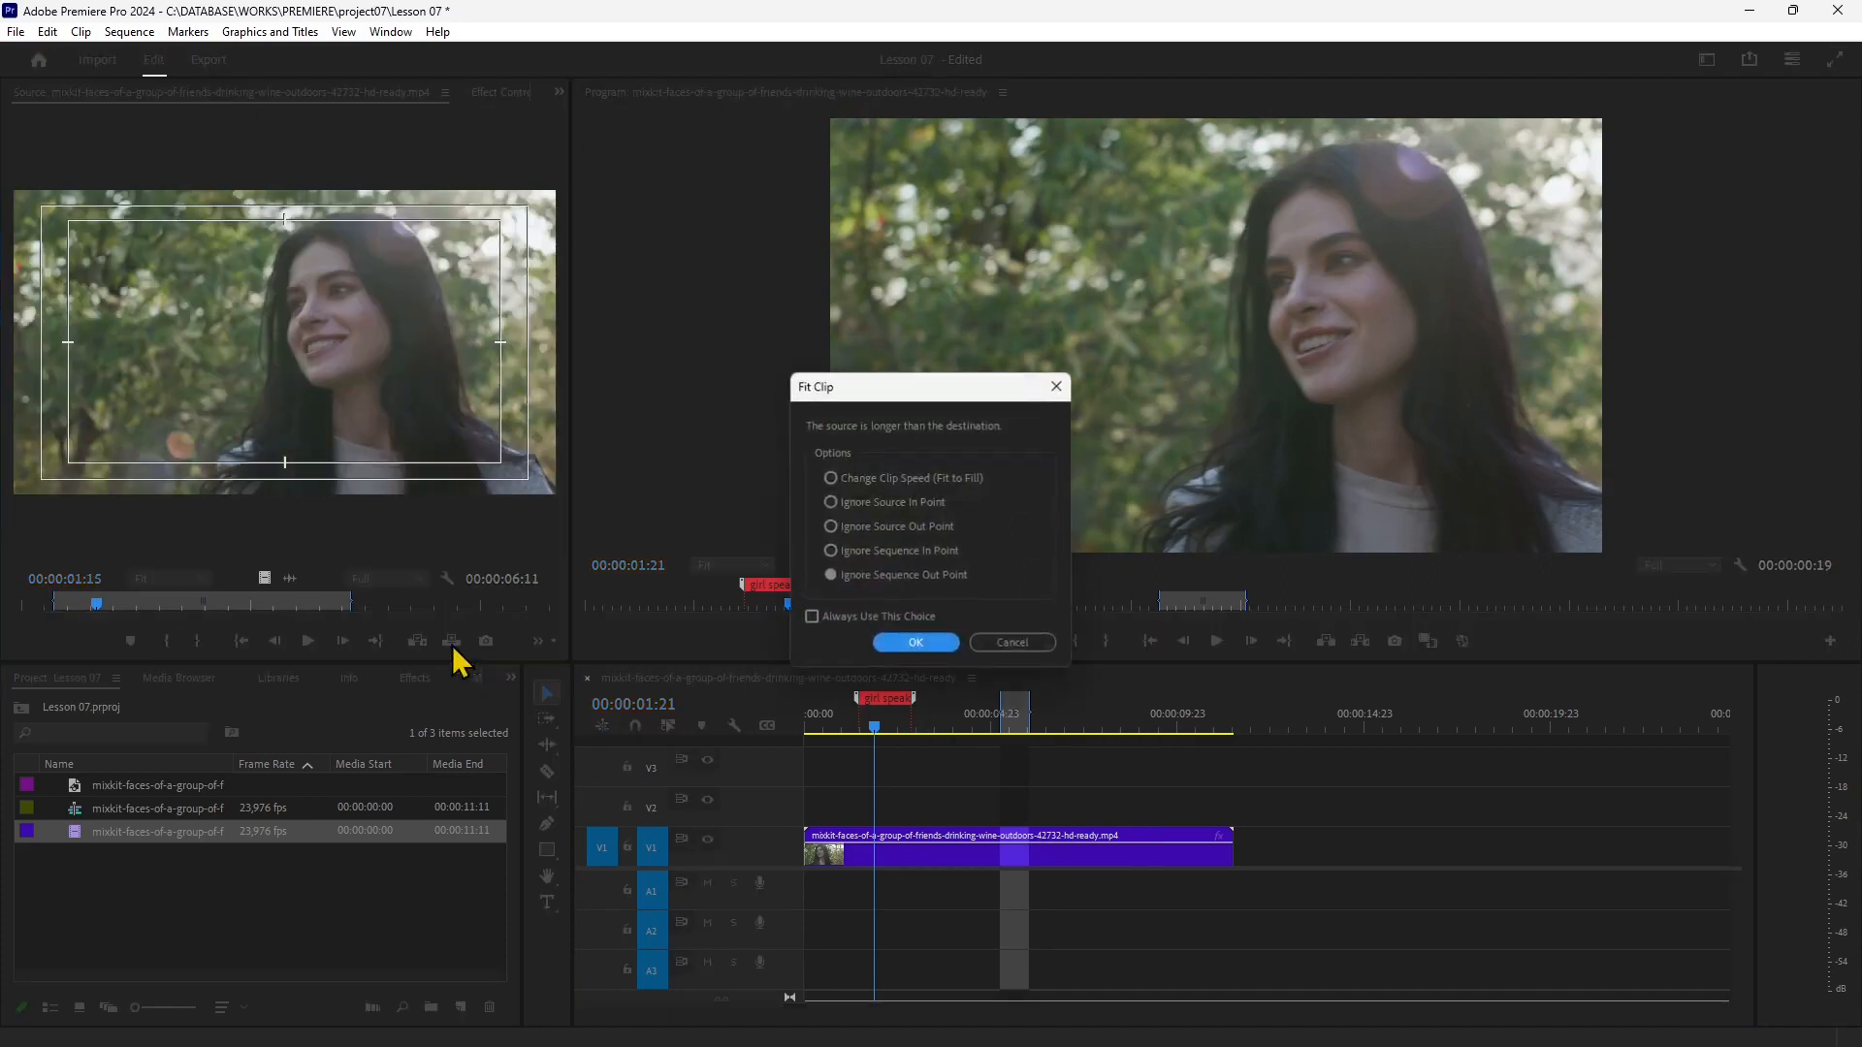
pyautogui.click(919, 484)
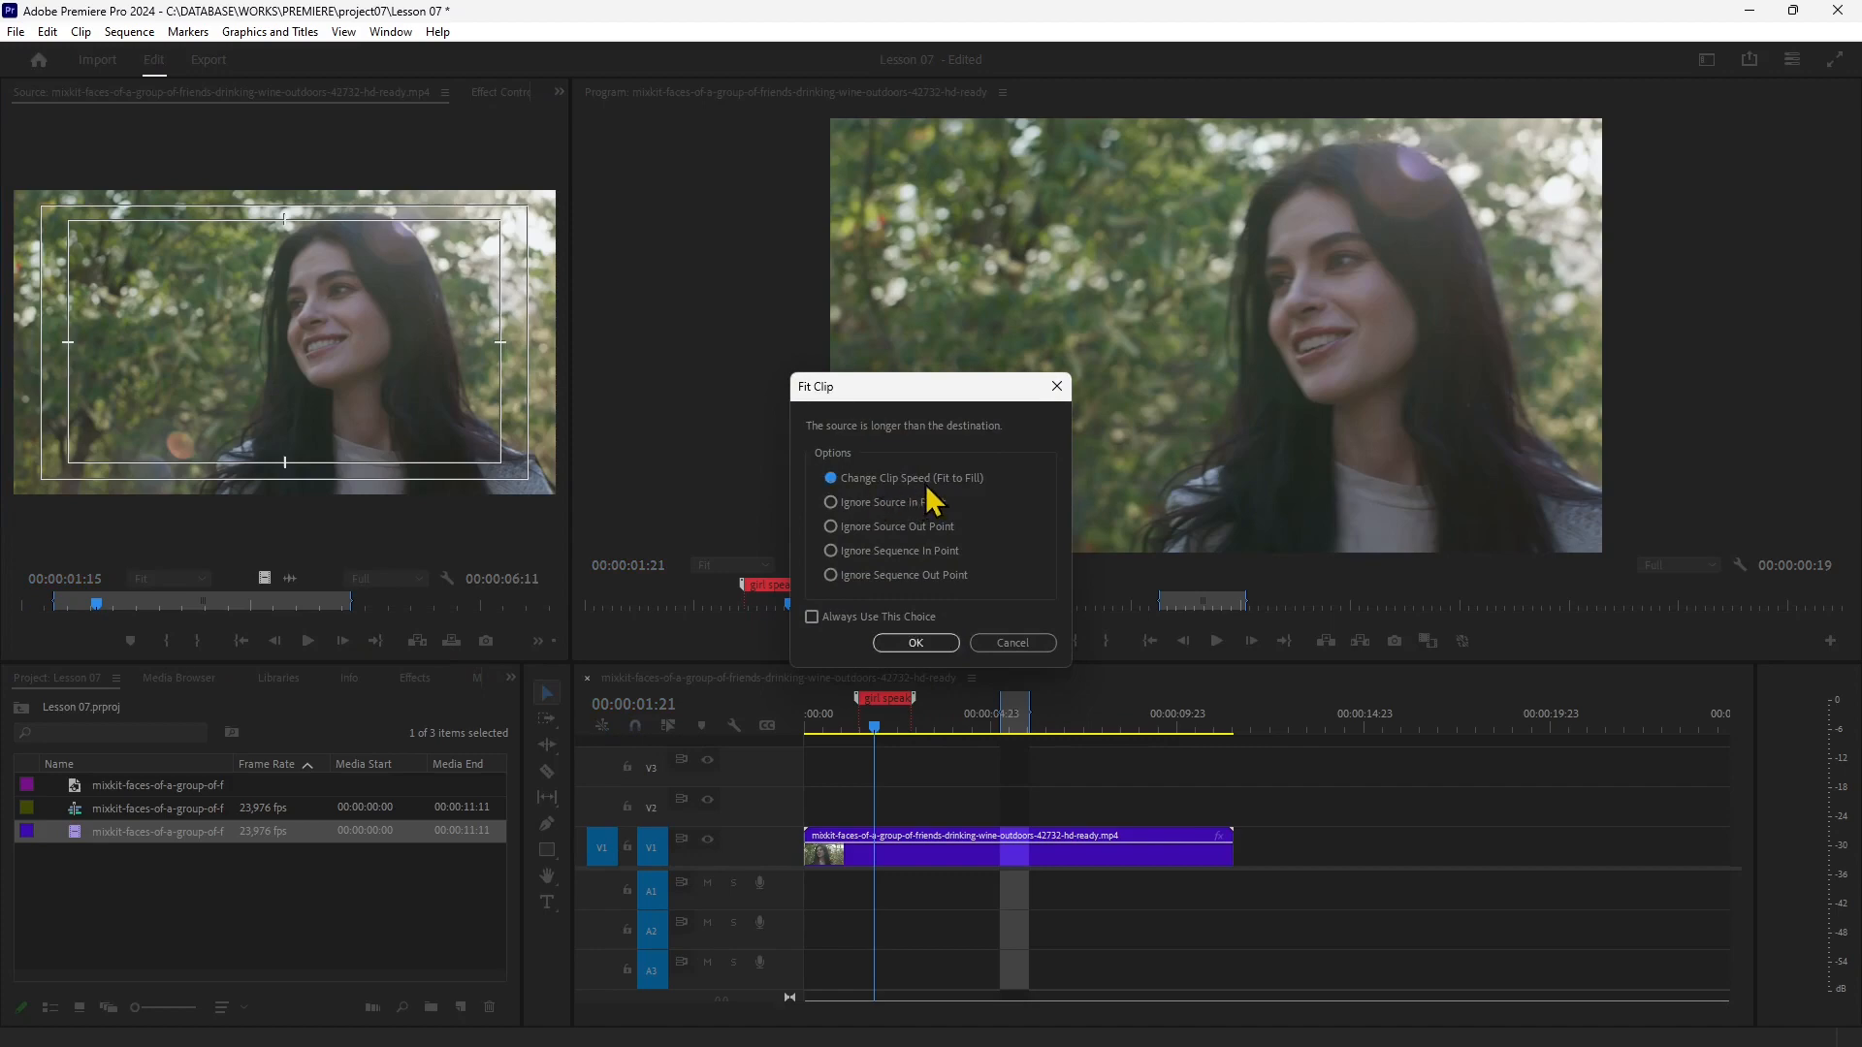
pyautogui.click(916, 643)
pyautogui.moveTo(1030, 719); pyautogui.dragTo(964, 723)
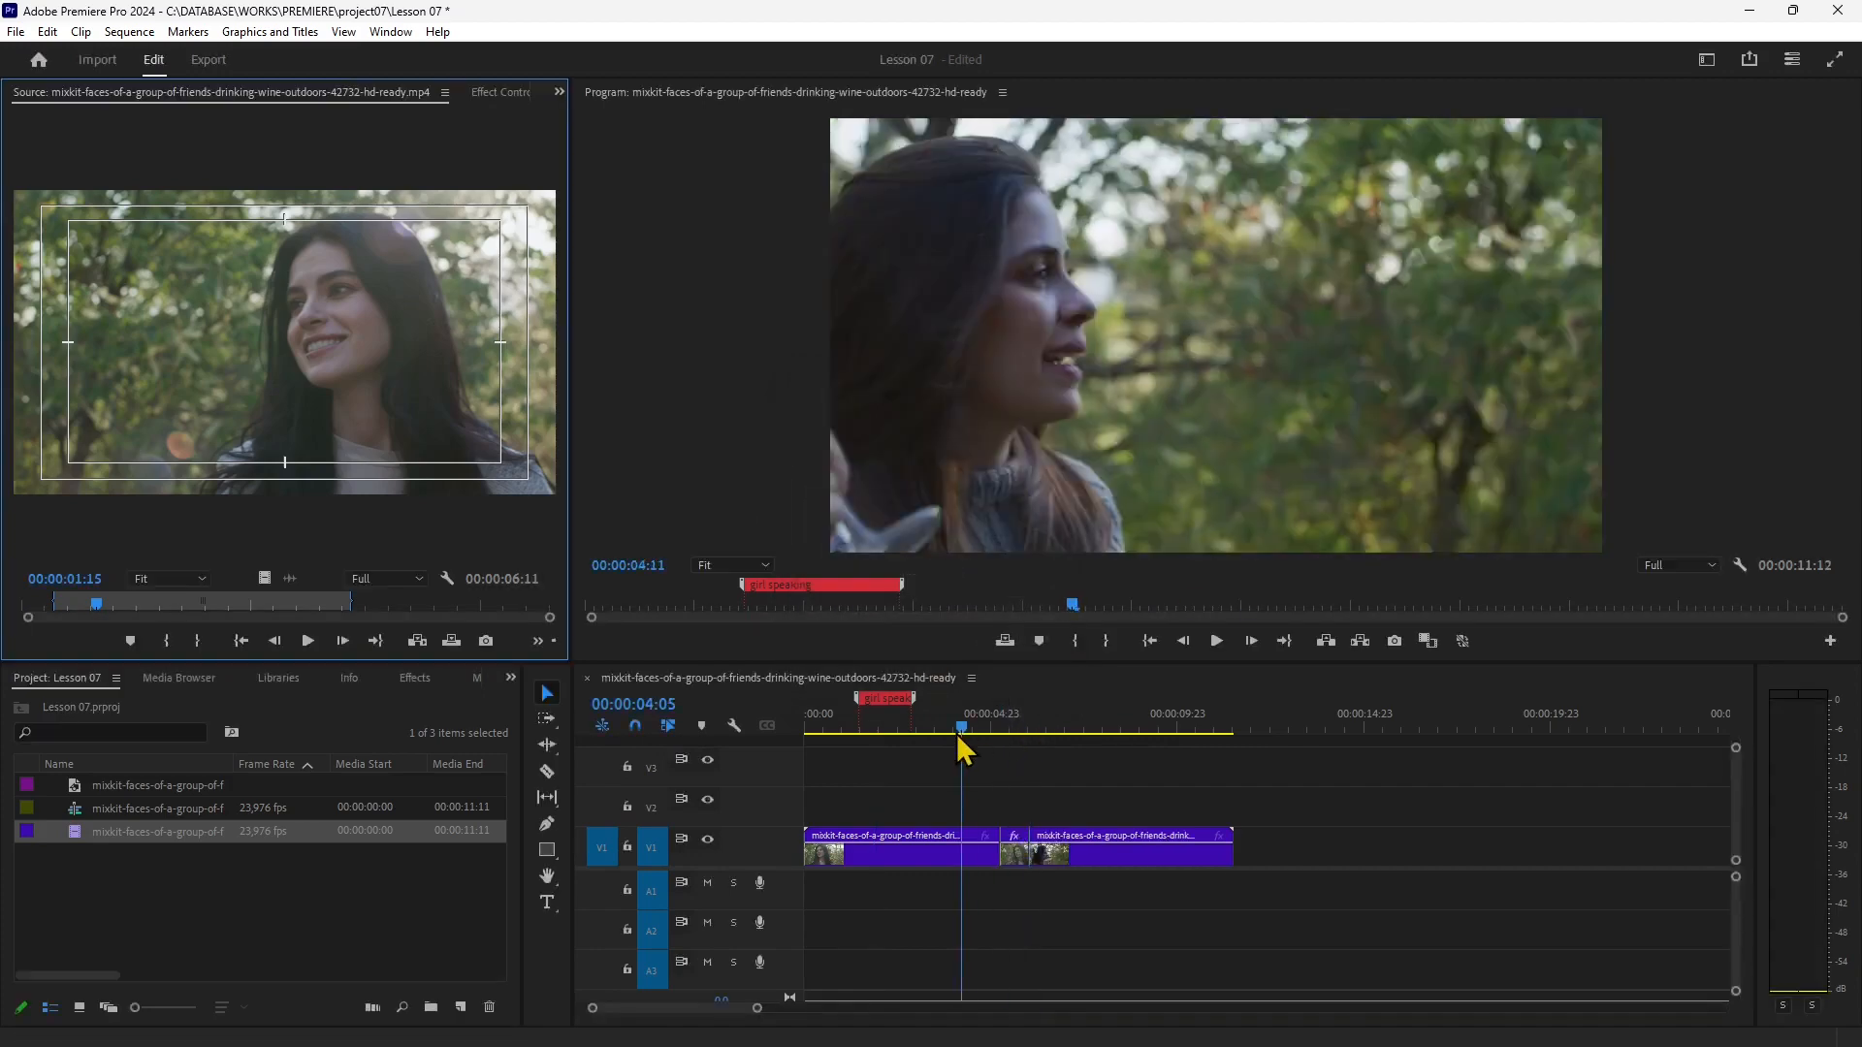
pyautogui.click(1216, 641)
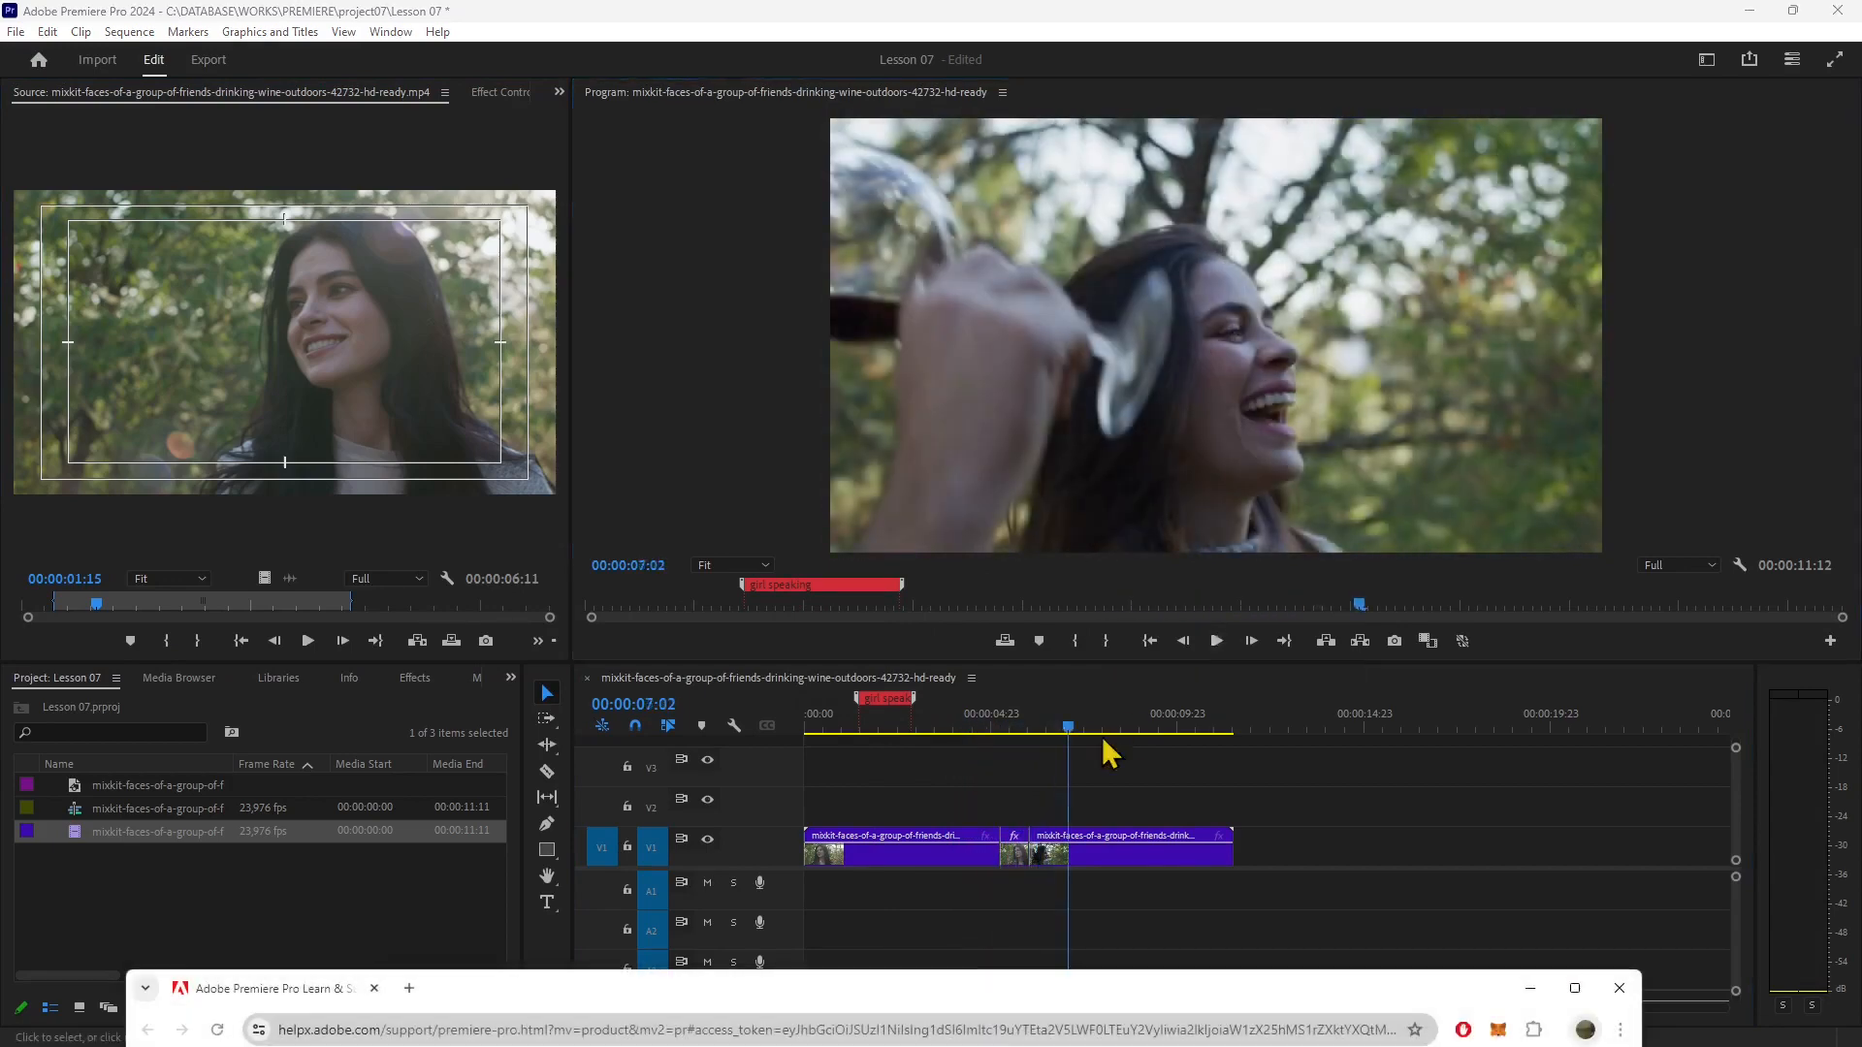
# Switch to the browser showing Adobe Premiere Pro Learn & Support and maximize its window.
pyautogui.moveTo(855, 982); pyautogui.dragTo(877, 456)
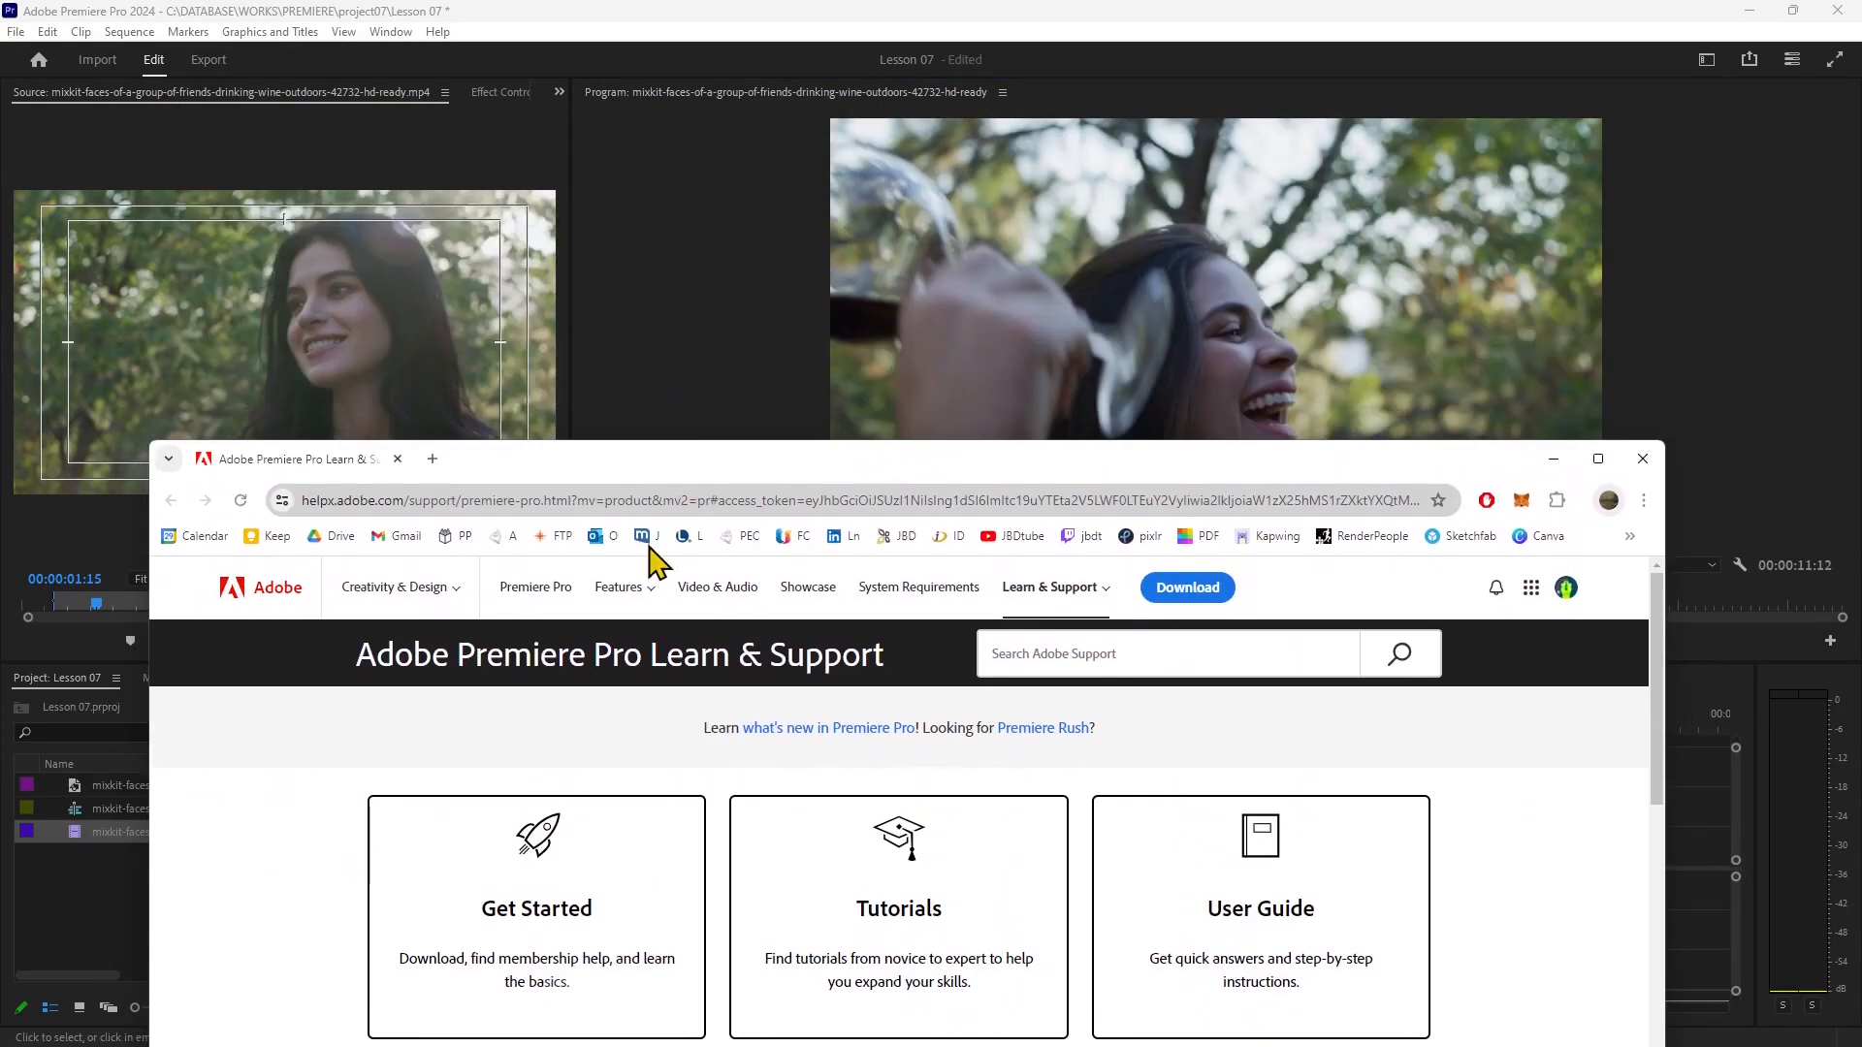
pyautogui.moveTo(673, 475); pyautogui.dragTo(599, 121)
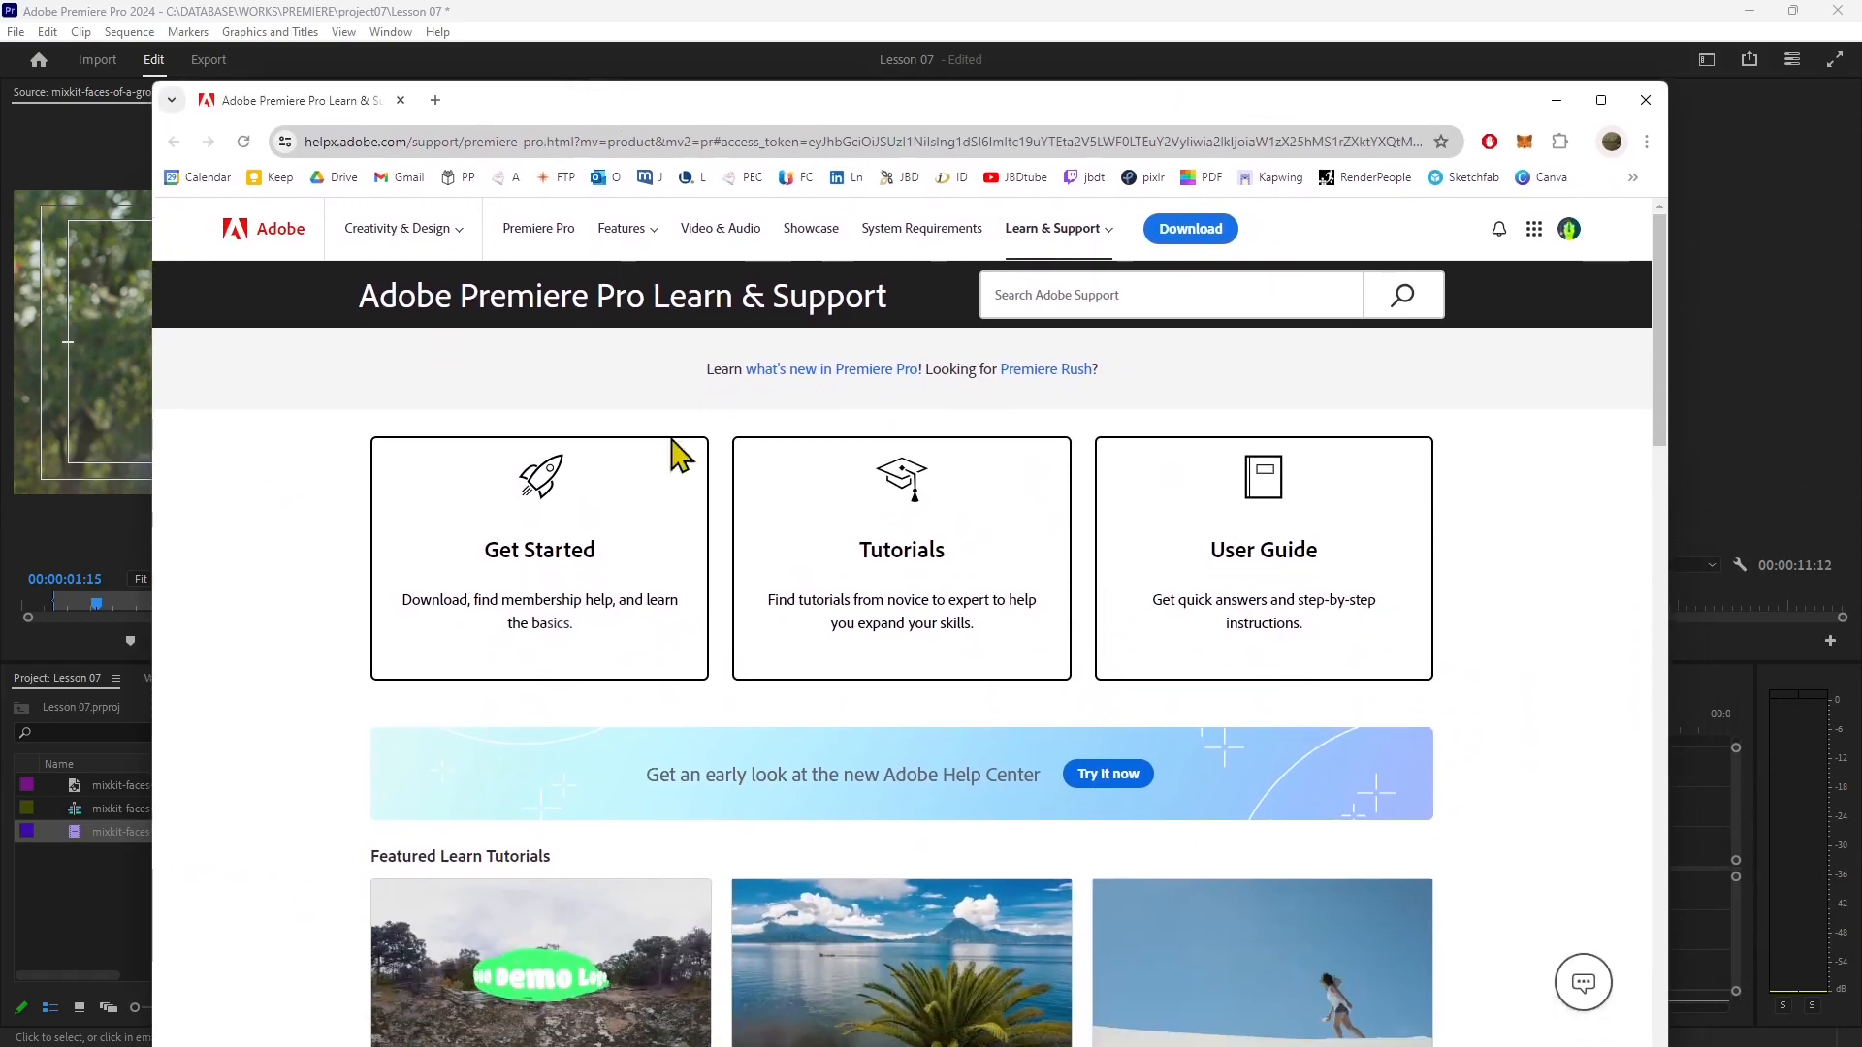
pyautogui.doubleClick(581, 109)
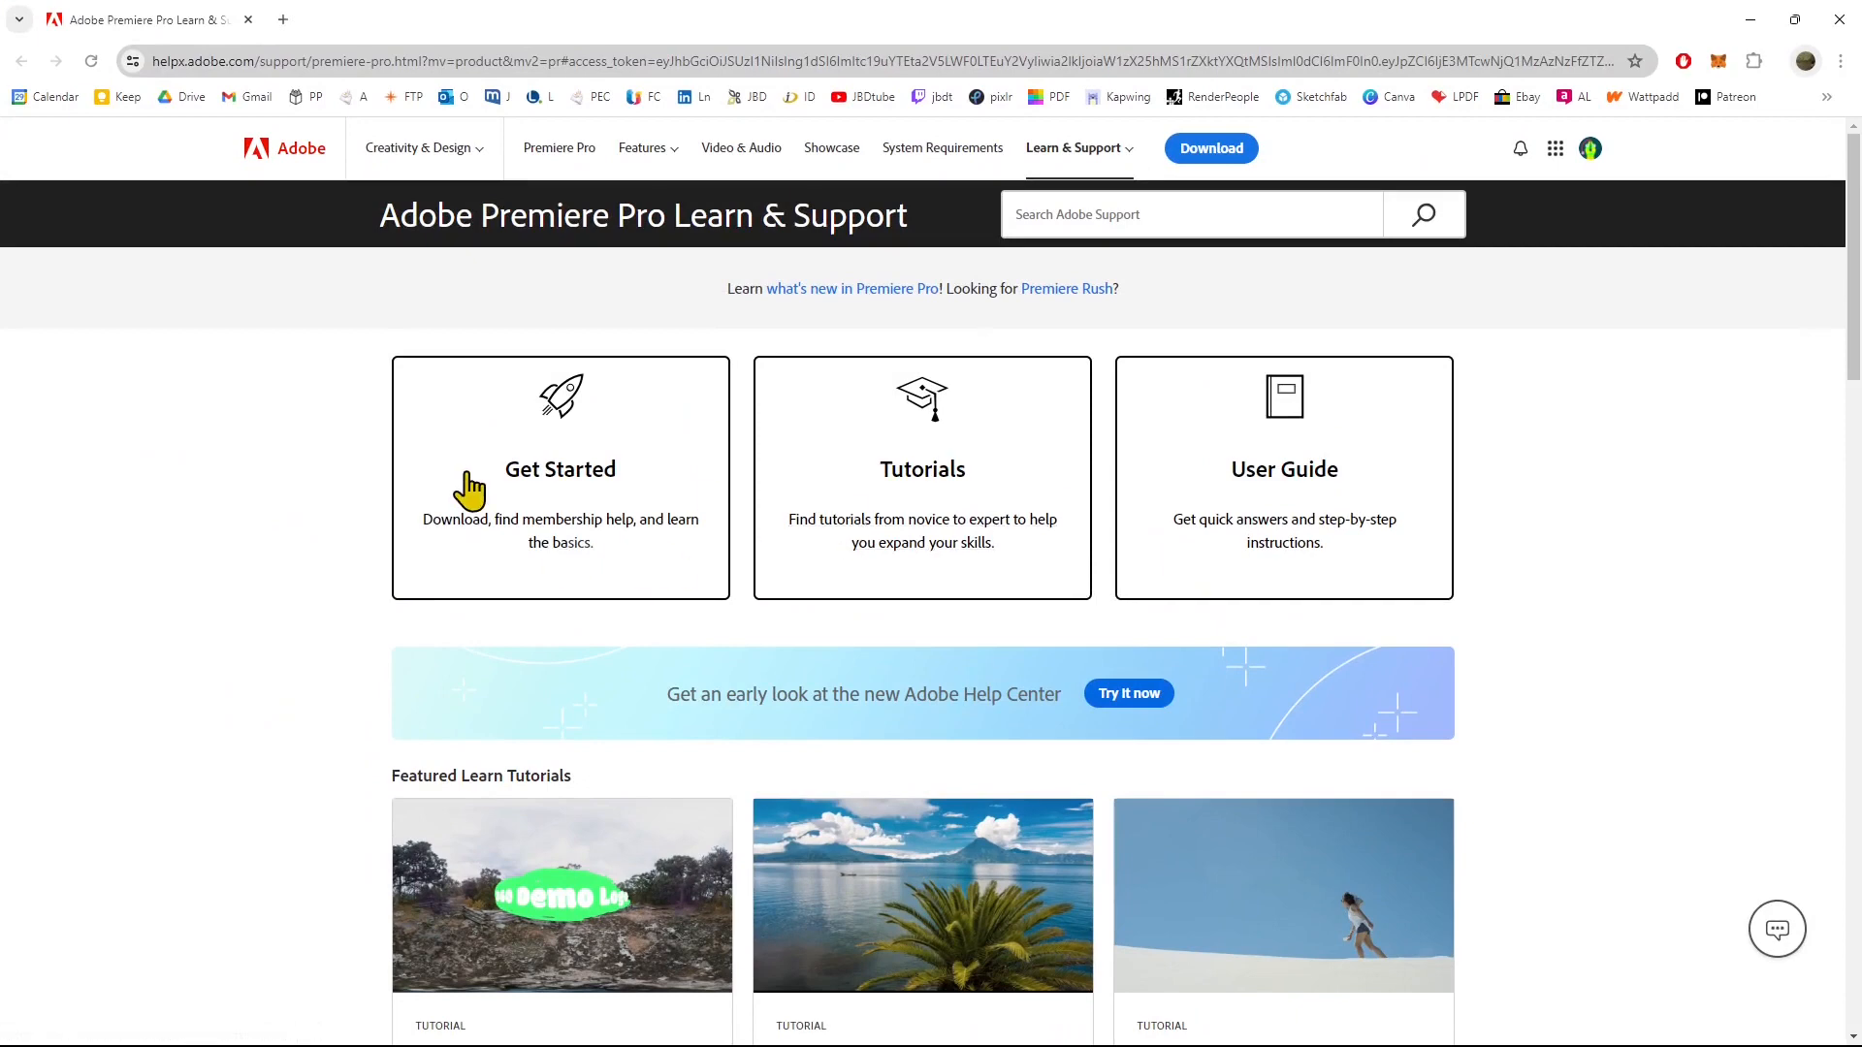
# Search Adobe Support for "insert", continue to the United States site, and open the "Add clips to Premiere Pro sequences" article.
pyautogui.click(1099, 212)
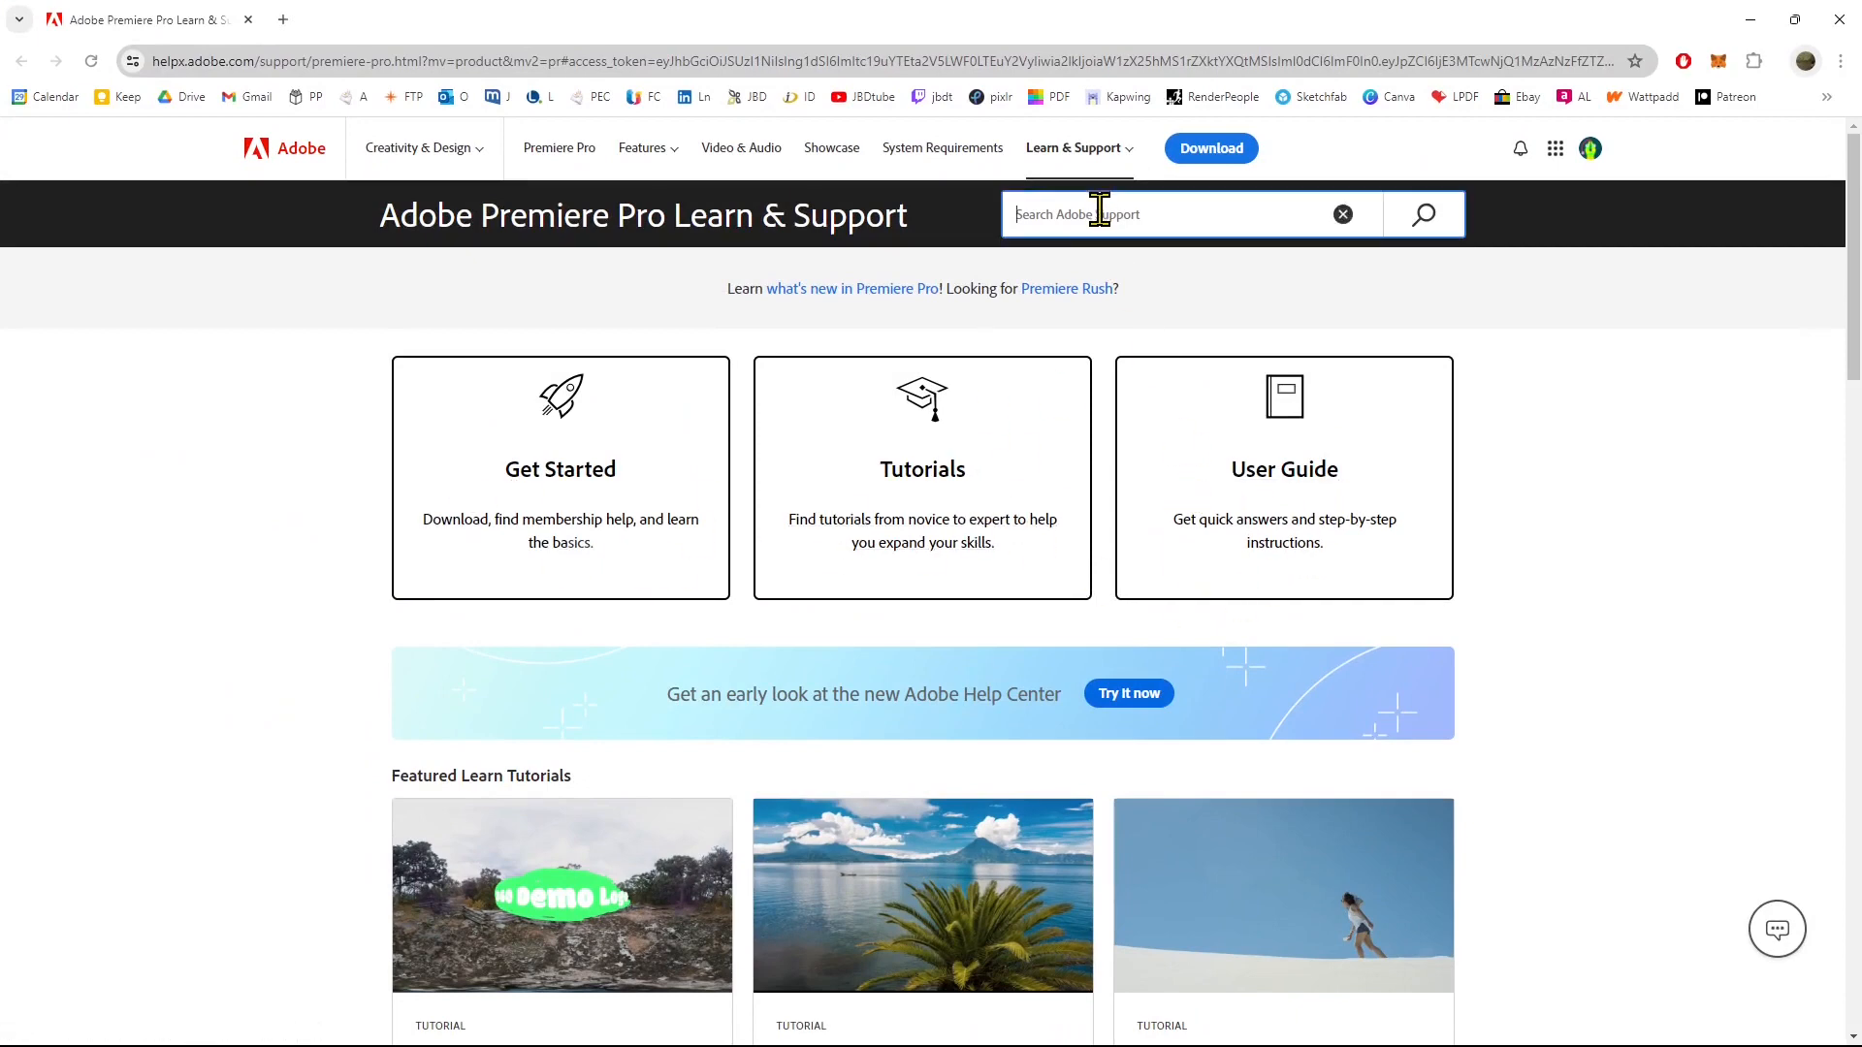
pyautogui.write('insert')
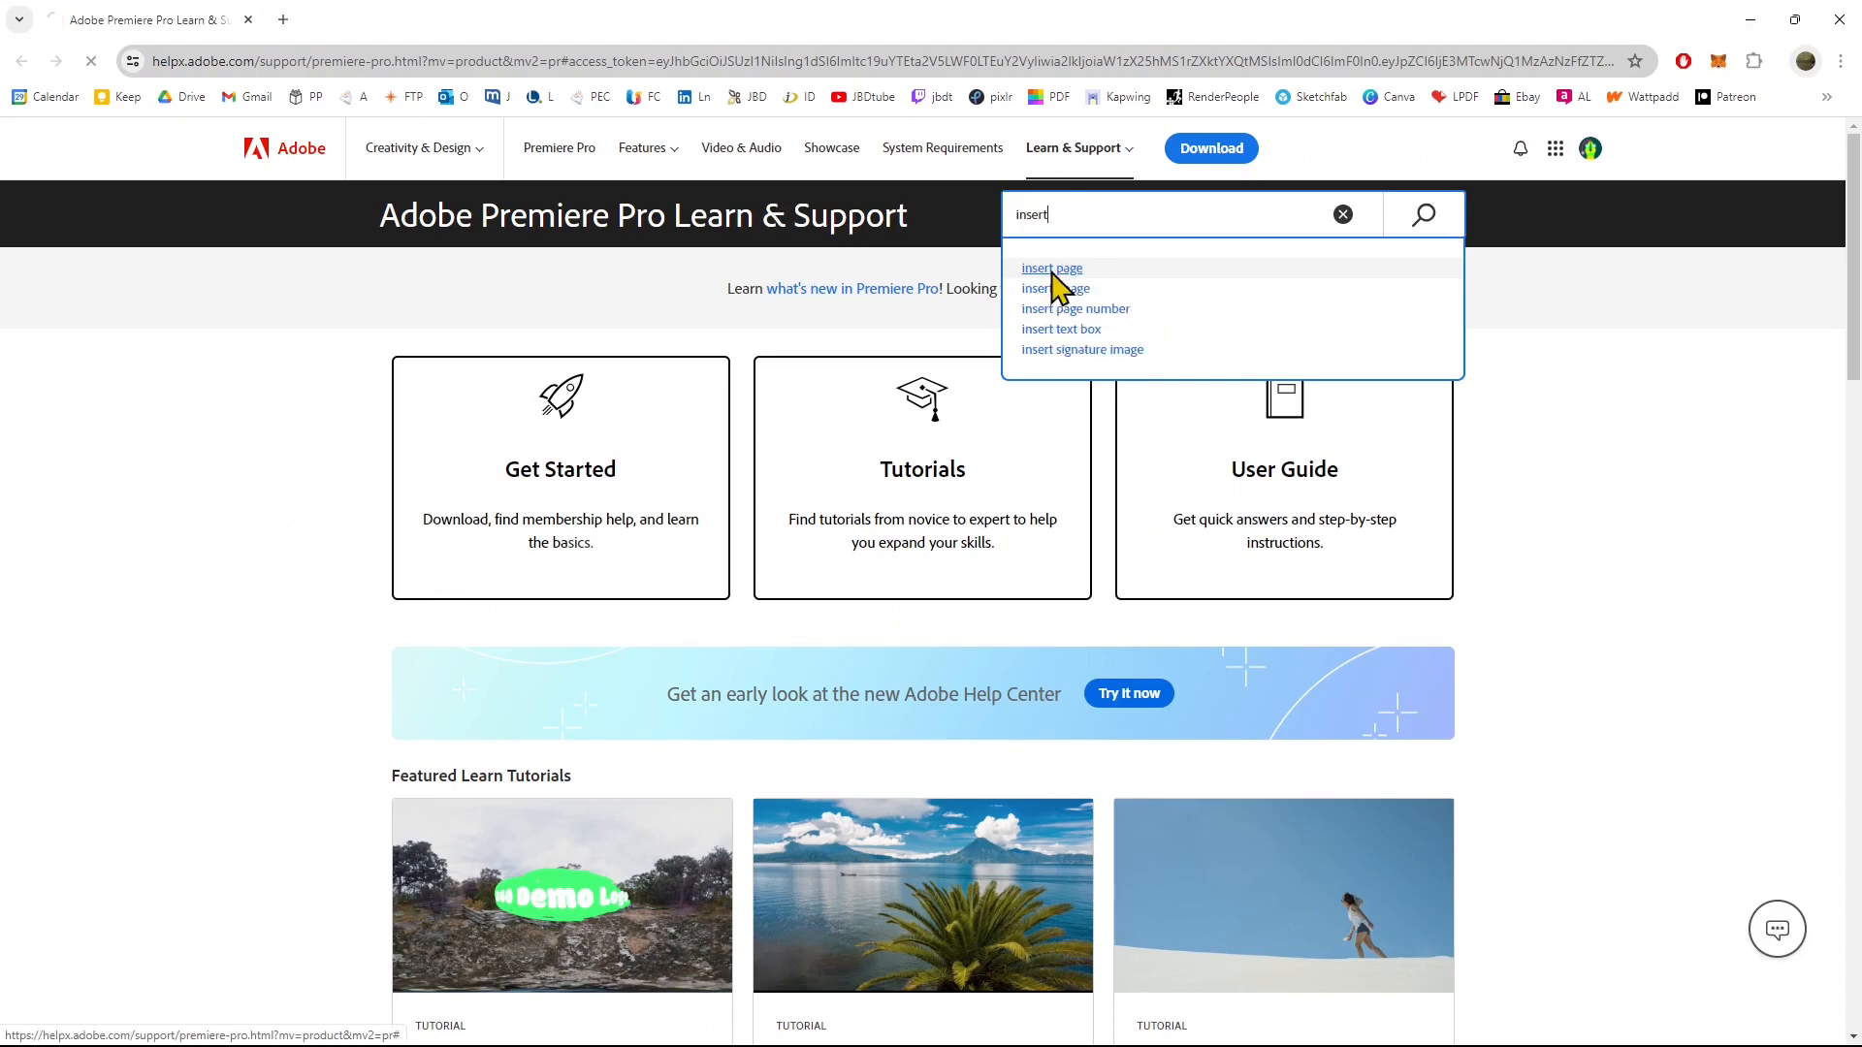
pyautogui.press('Return')
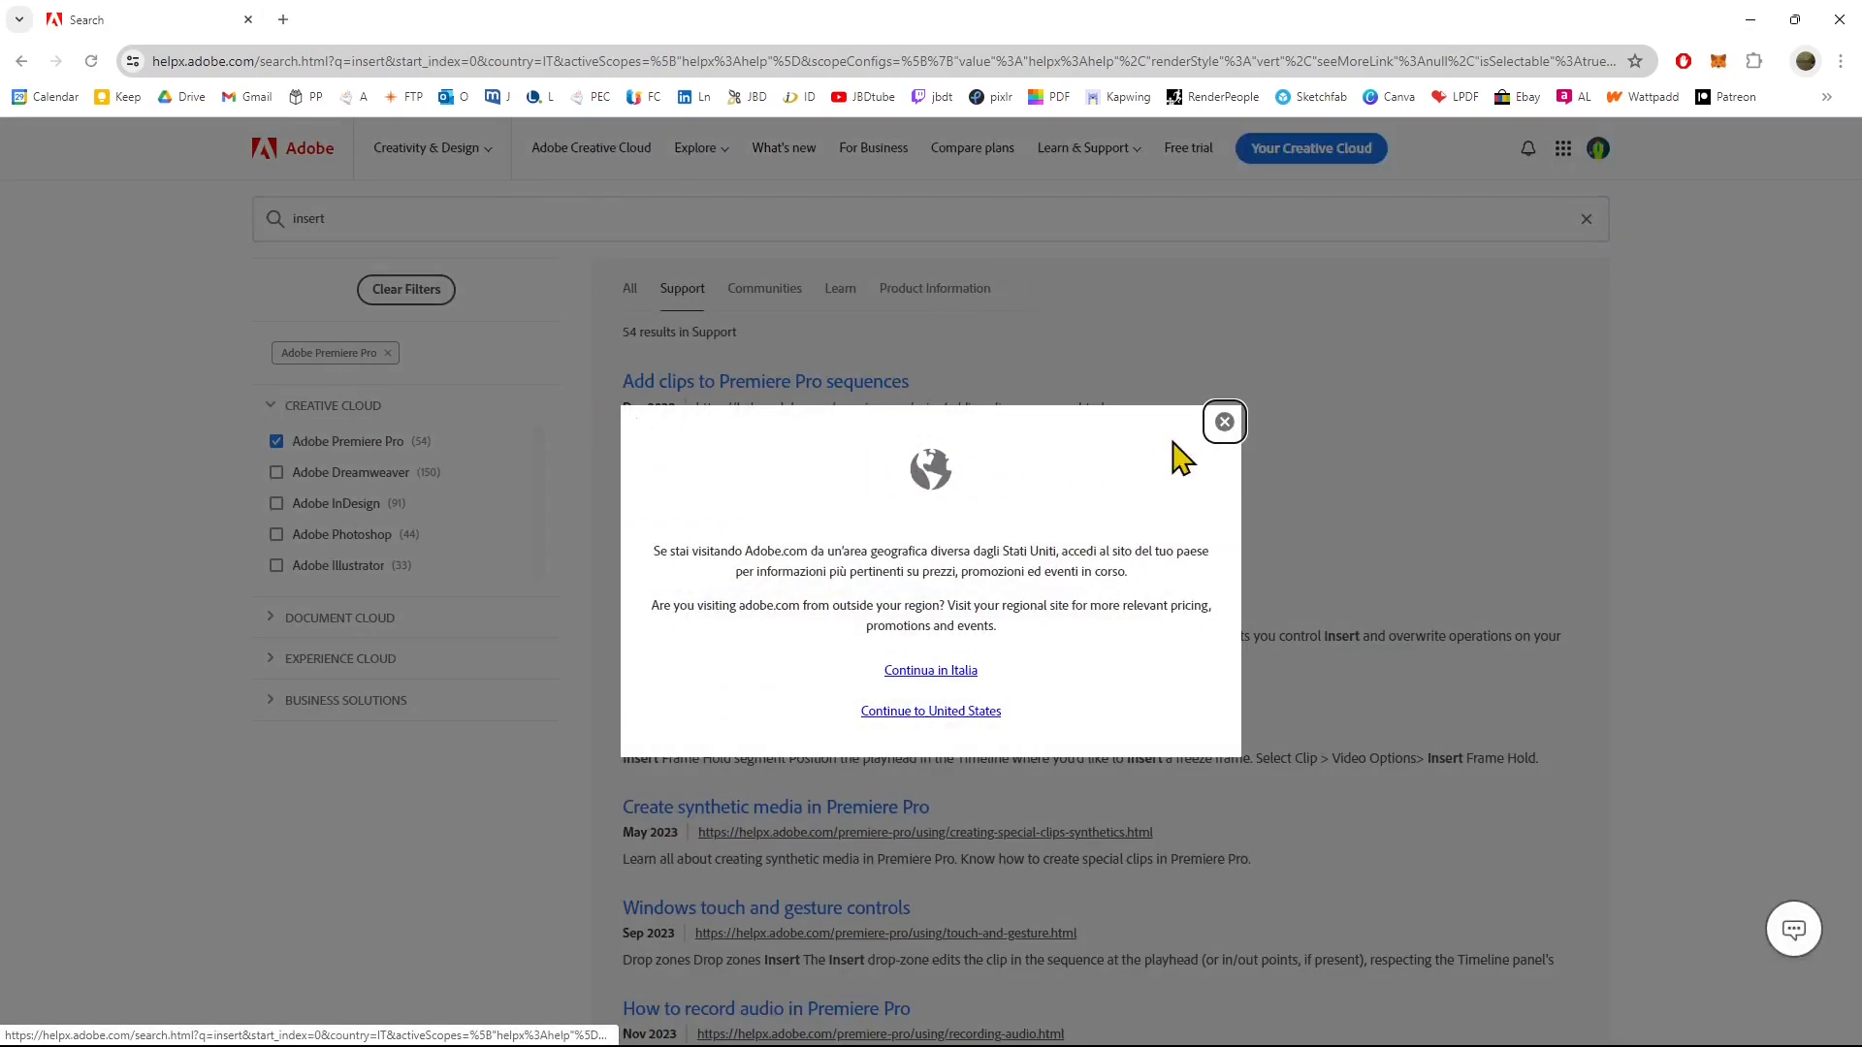
pyautogui.click(981, 713)
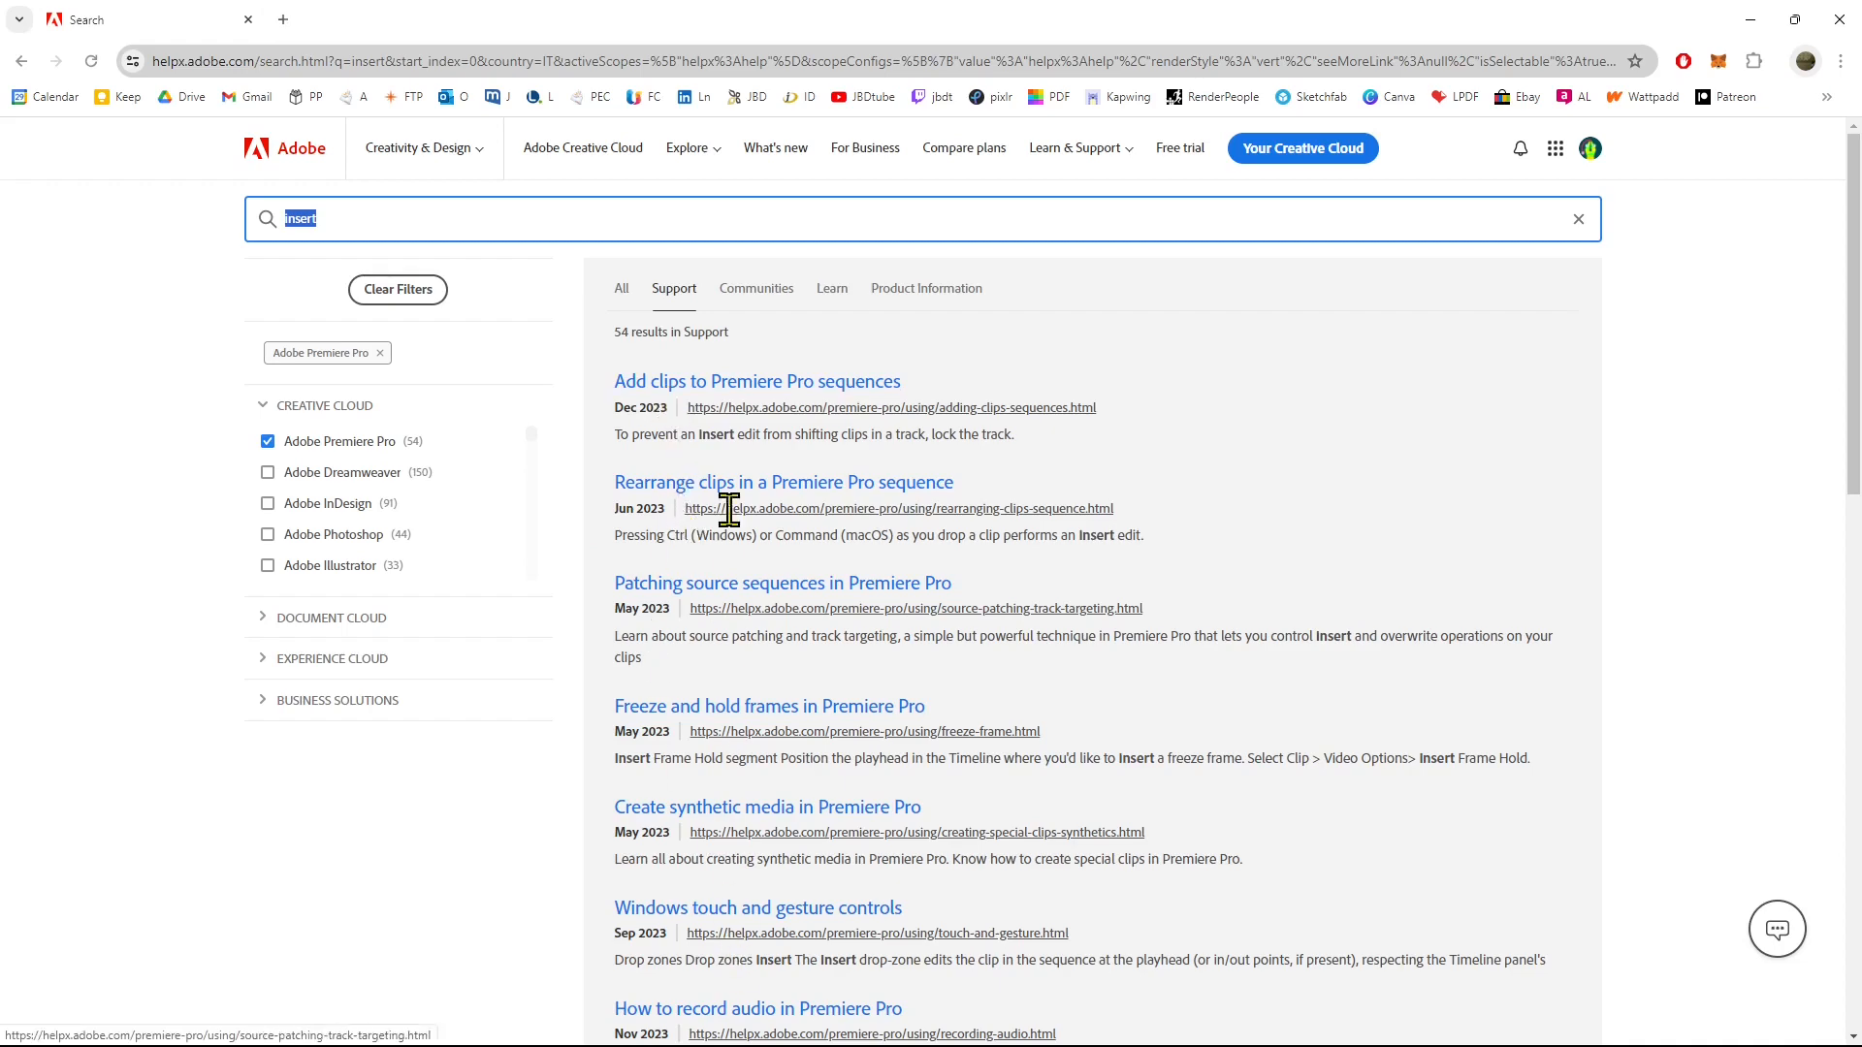
pyautogui.click(745, 386)
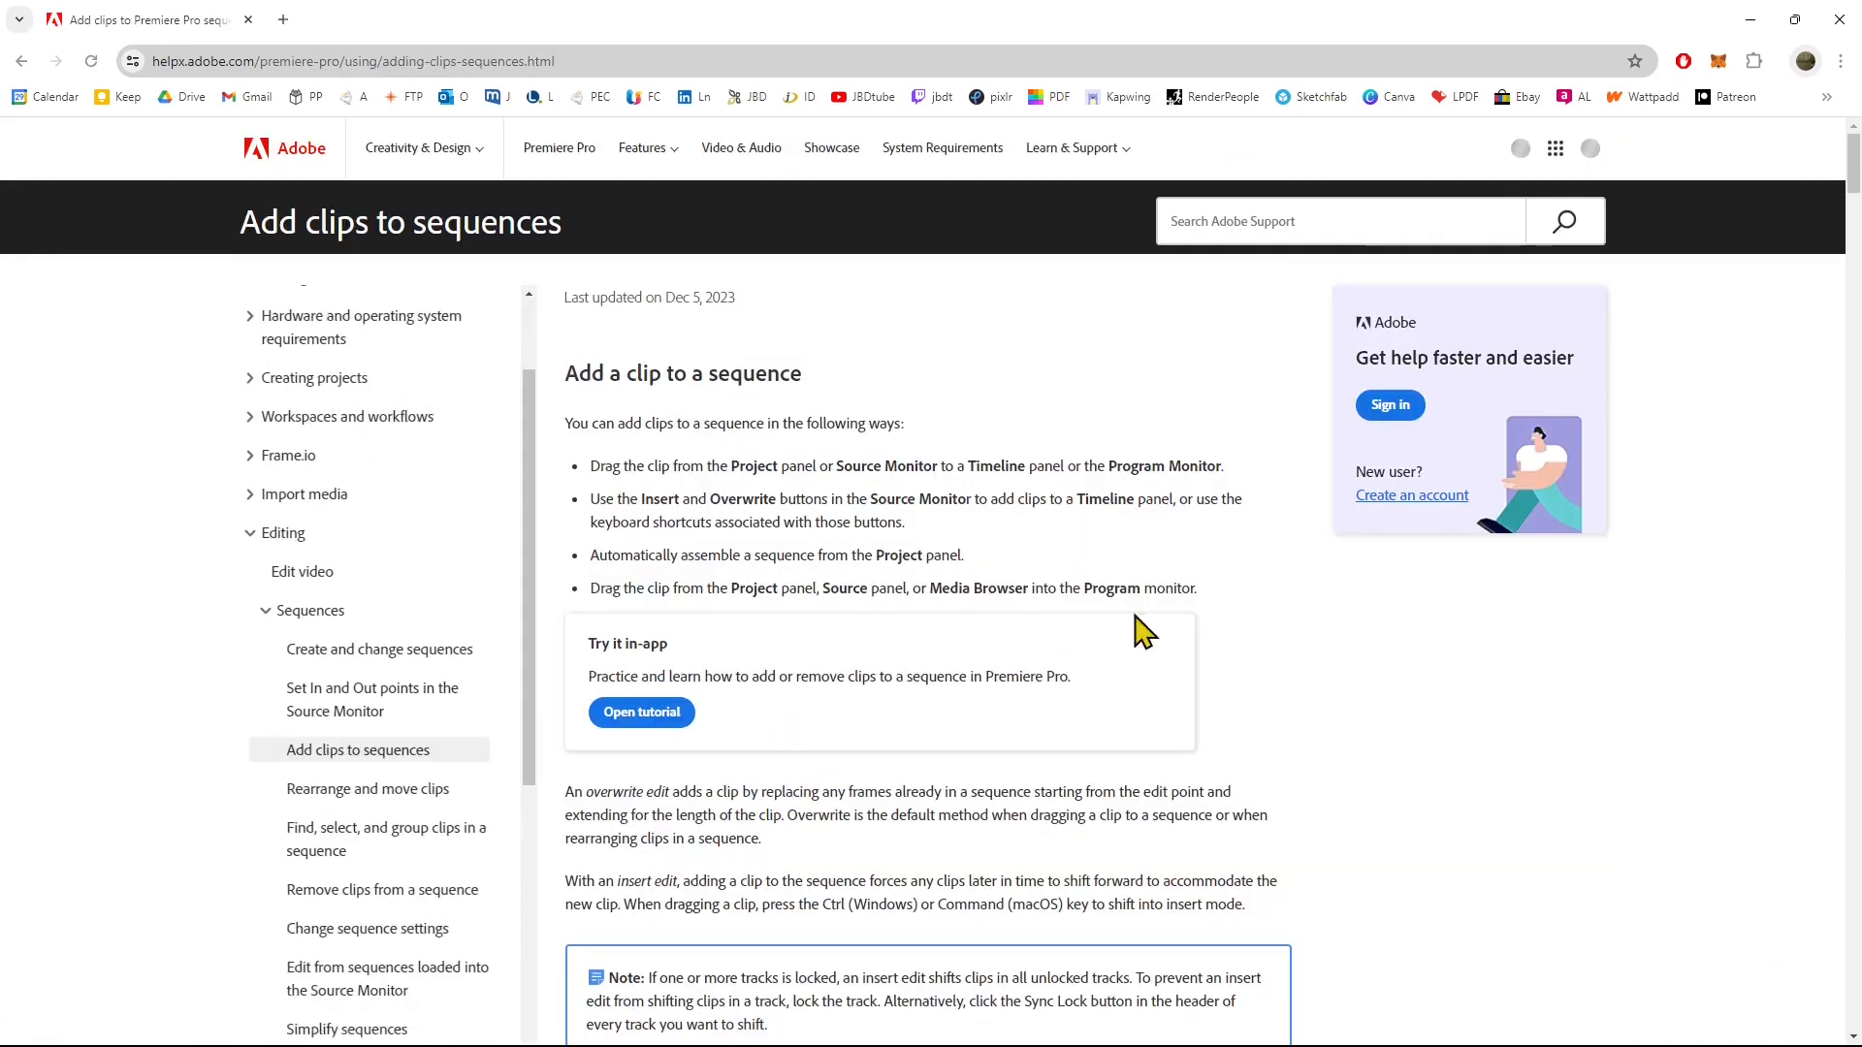
# Search Adobe Support for "vr" and open the "Learn about VR editing in Premiere Pro" article.
pyautogui.click(1209, 222)
pyautogui.write('vr')
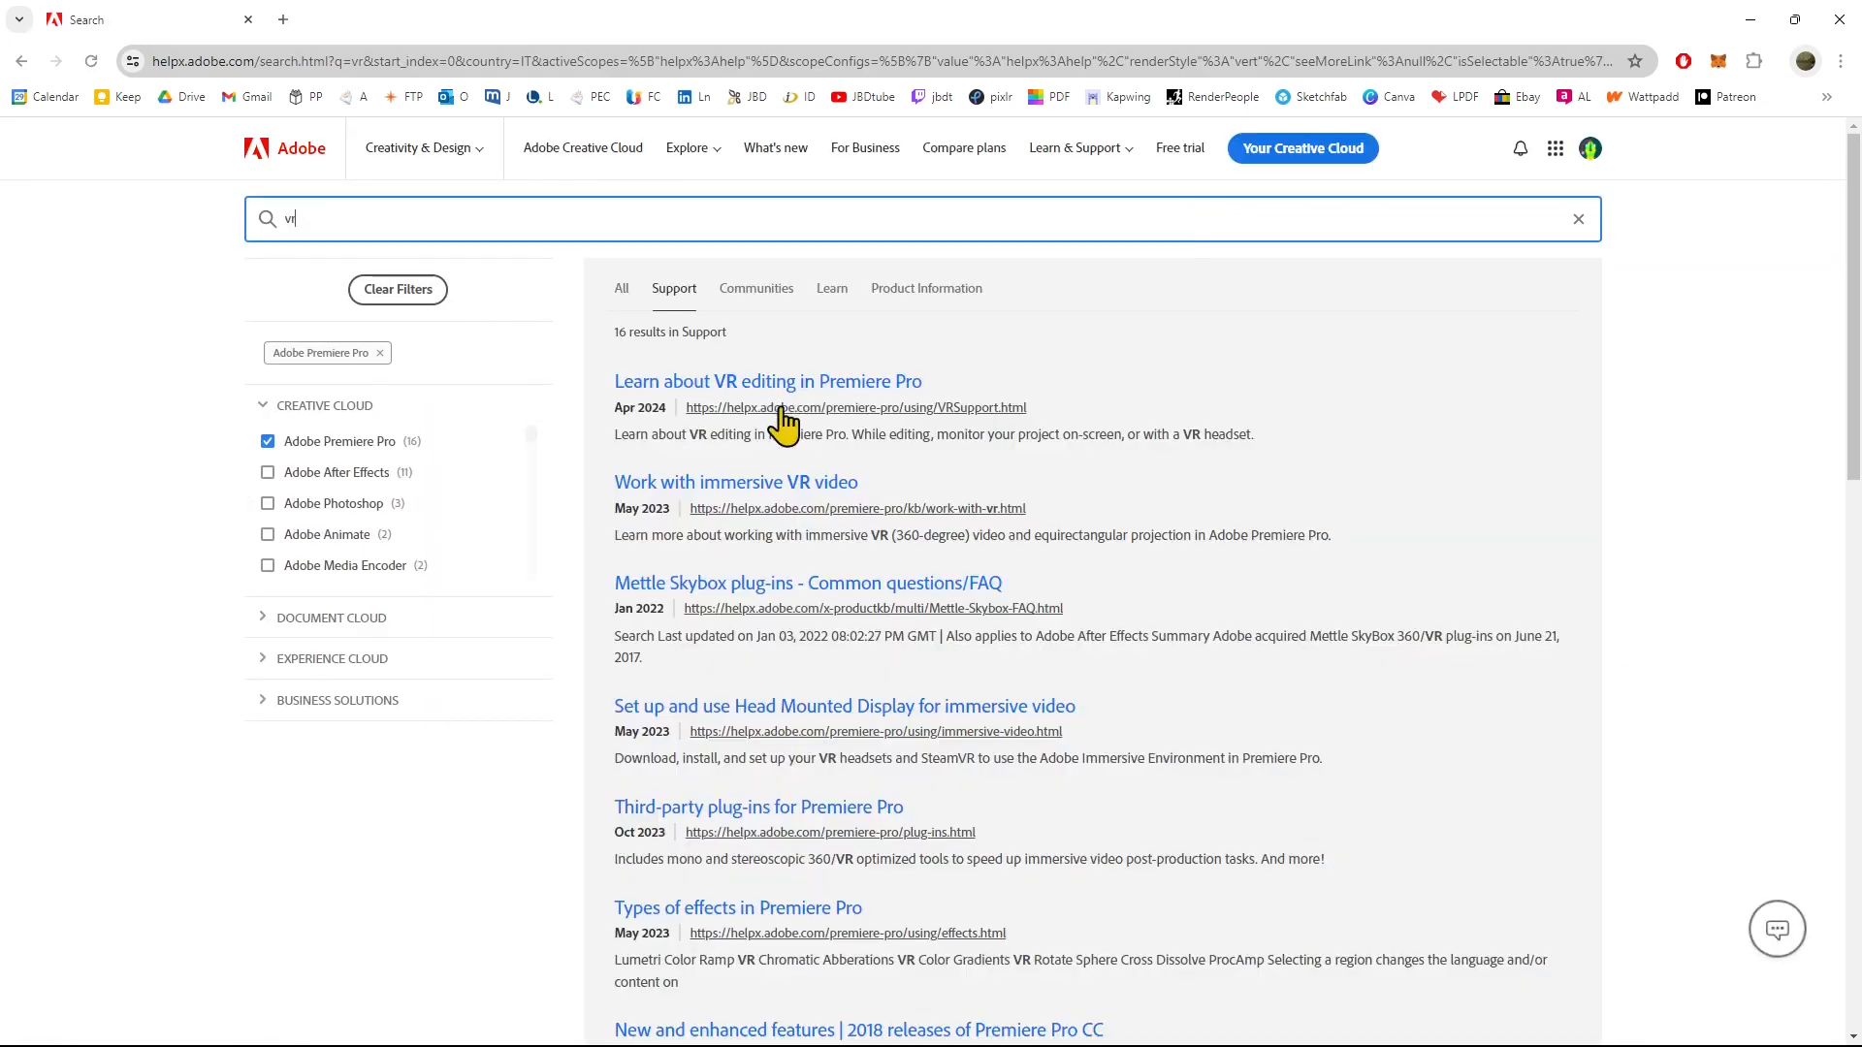
pyautogui.click(786, 387)
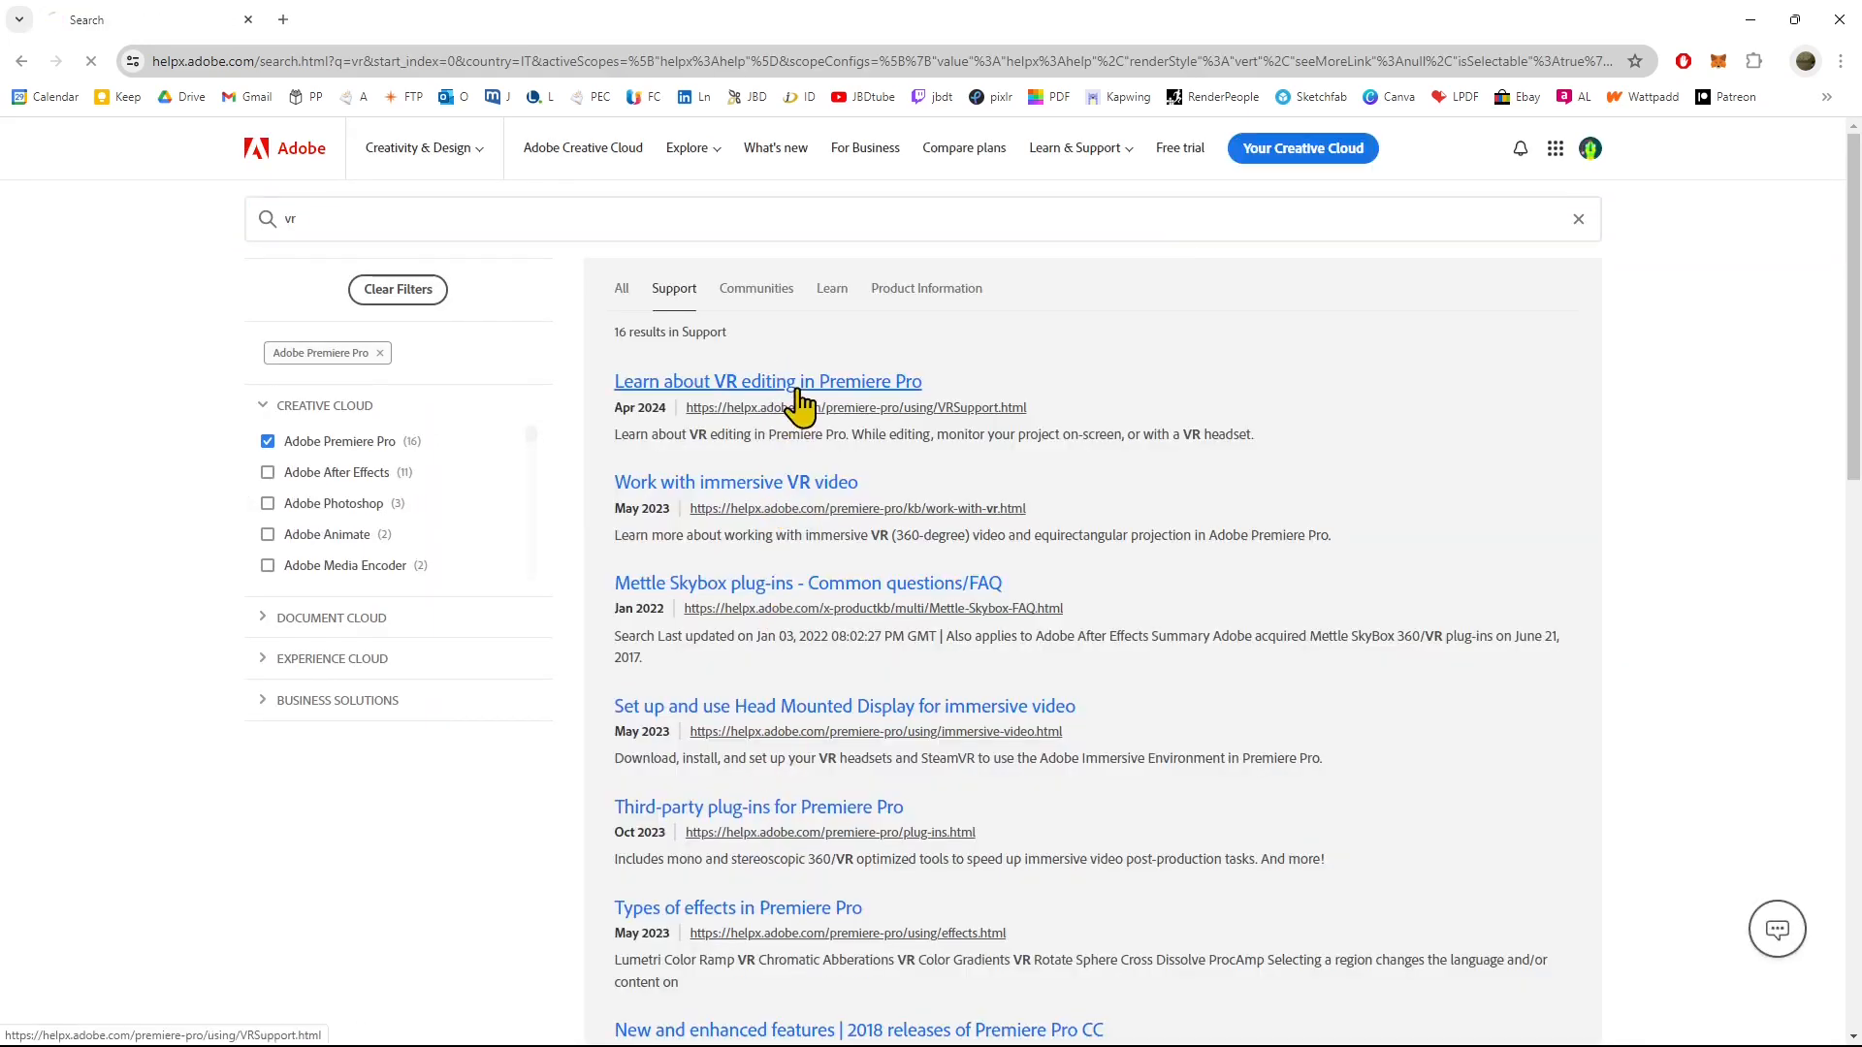
# Skim the VR editing article from VR auto-detection through 360-degree panning and immersive effects to the end of the page.
pyautogui.scroll(-8, 831, 589)
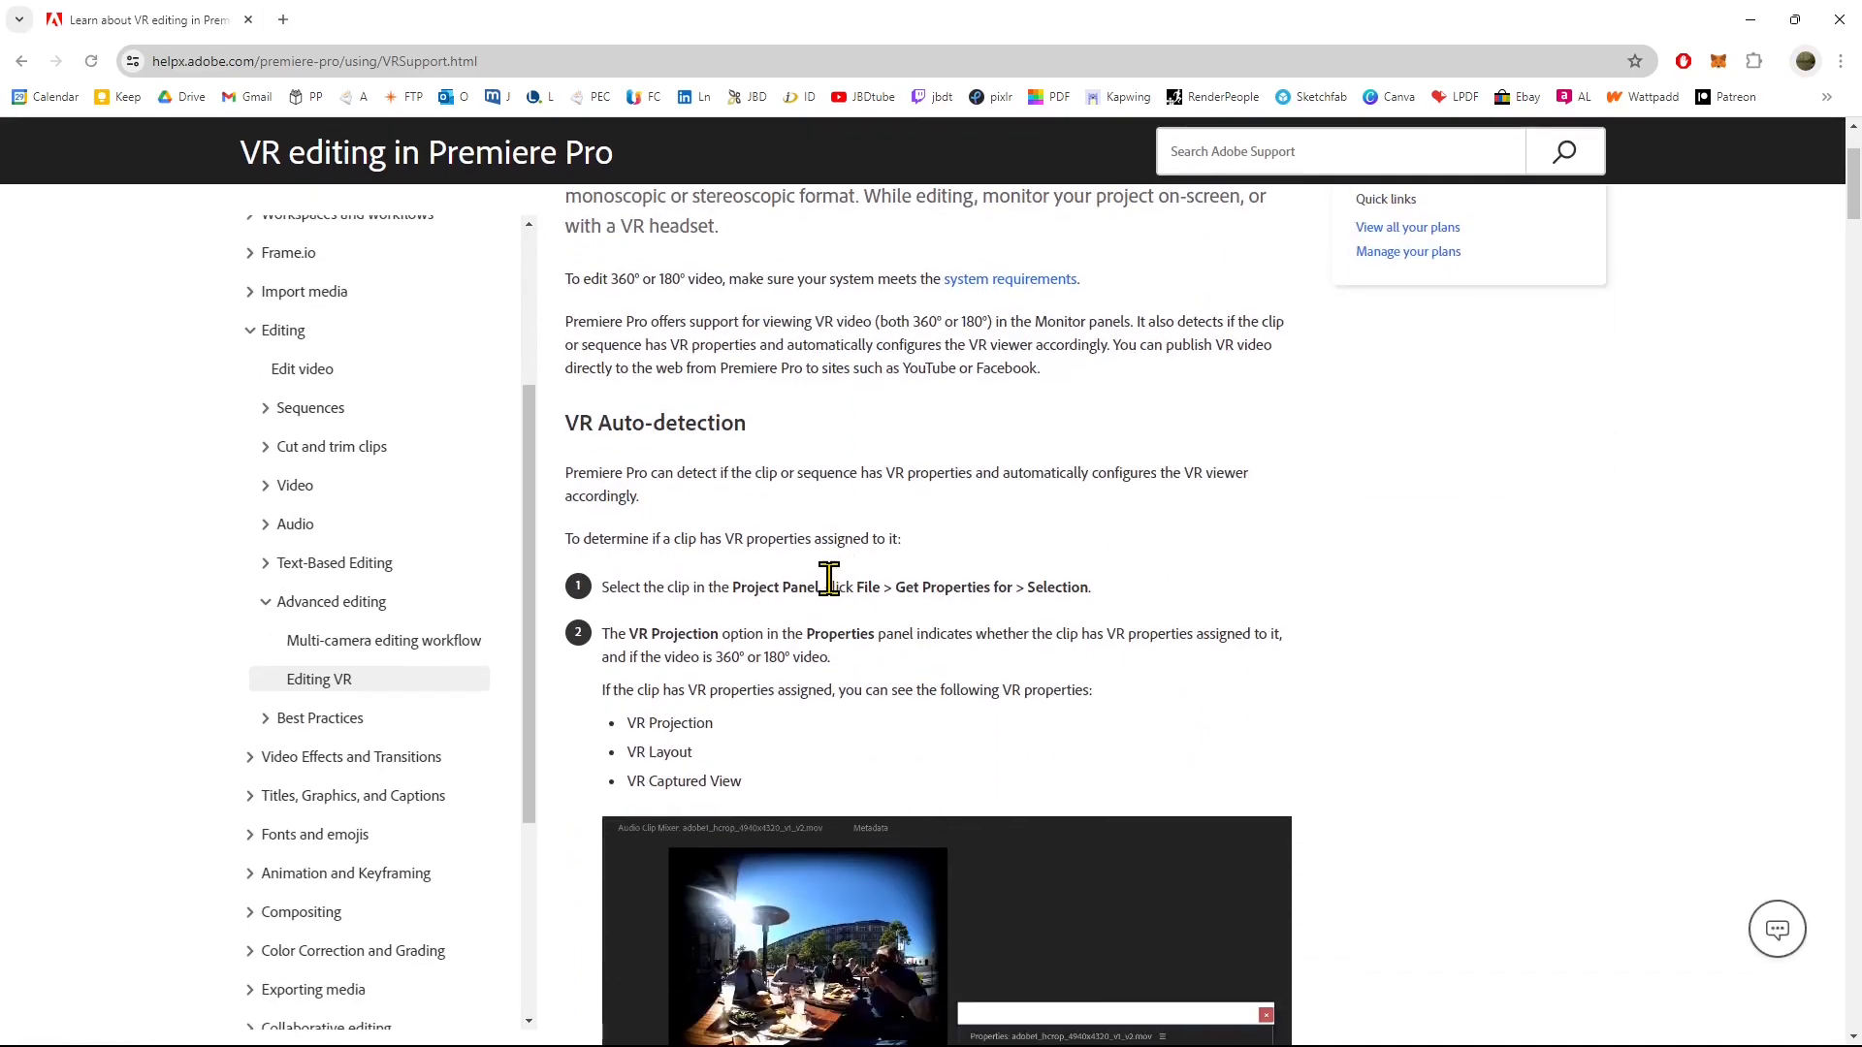
pyautogui.scroll(-10, 834, 582)
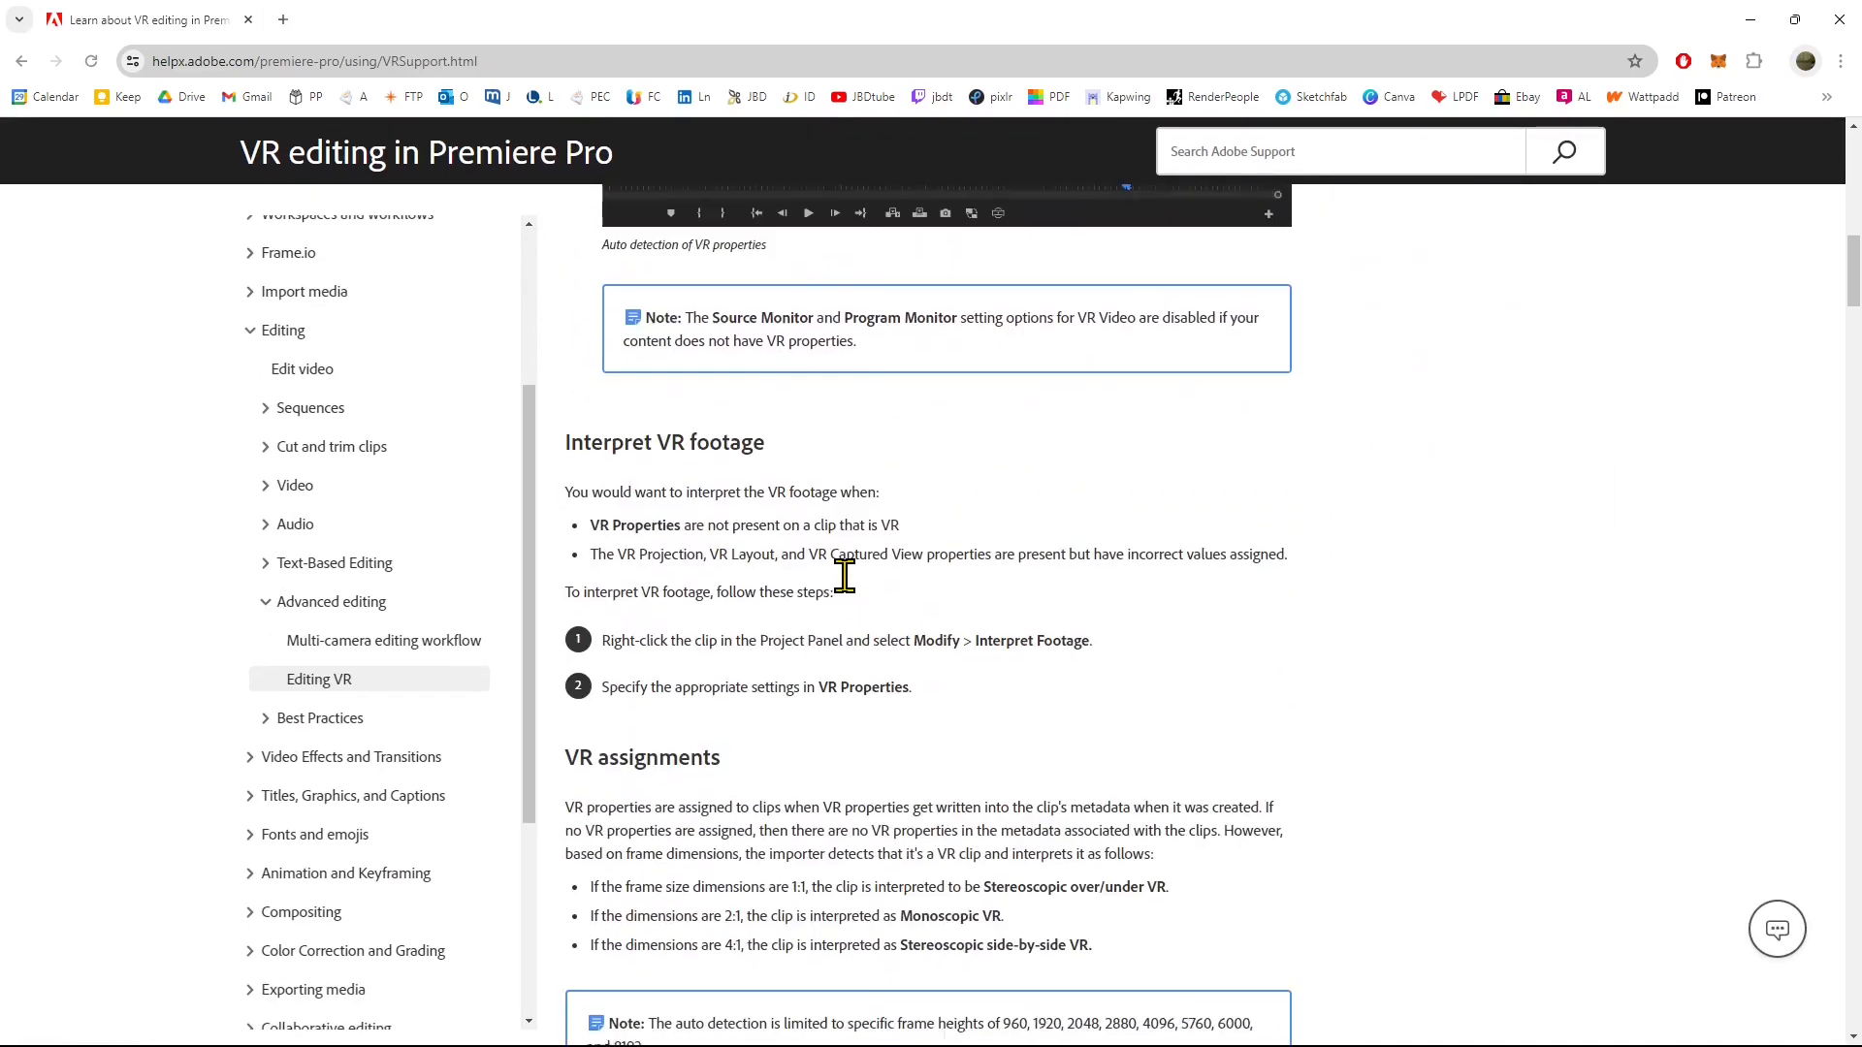
pyautogui.scroll(-7, 906, 582)
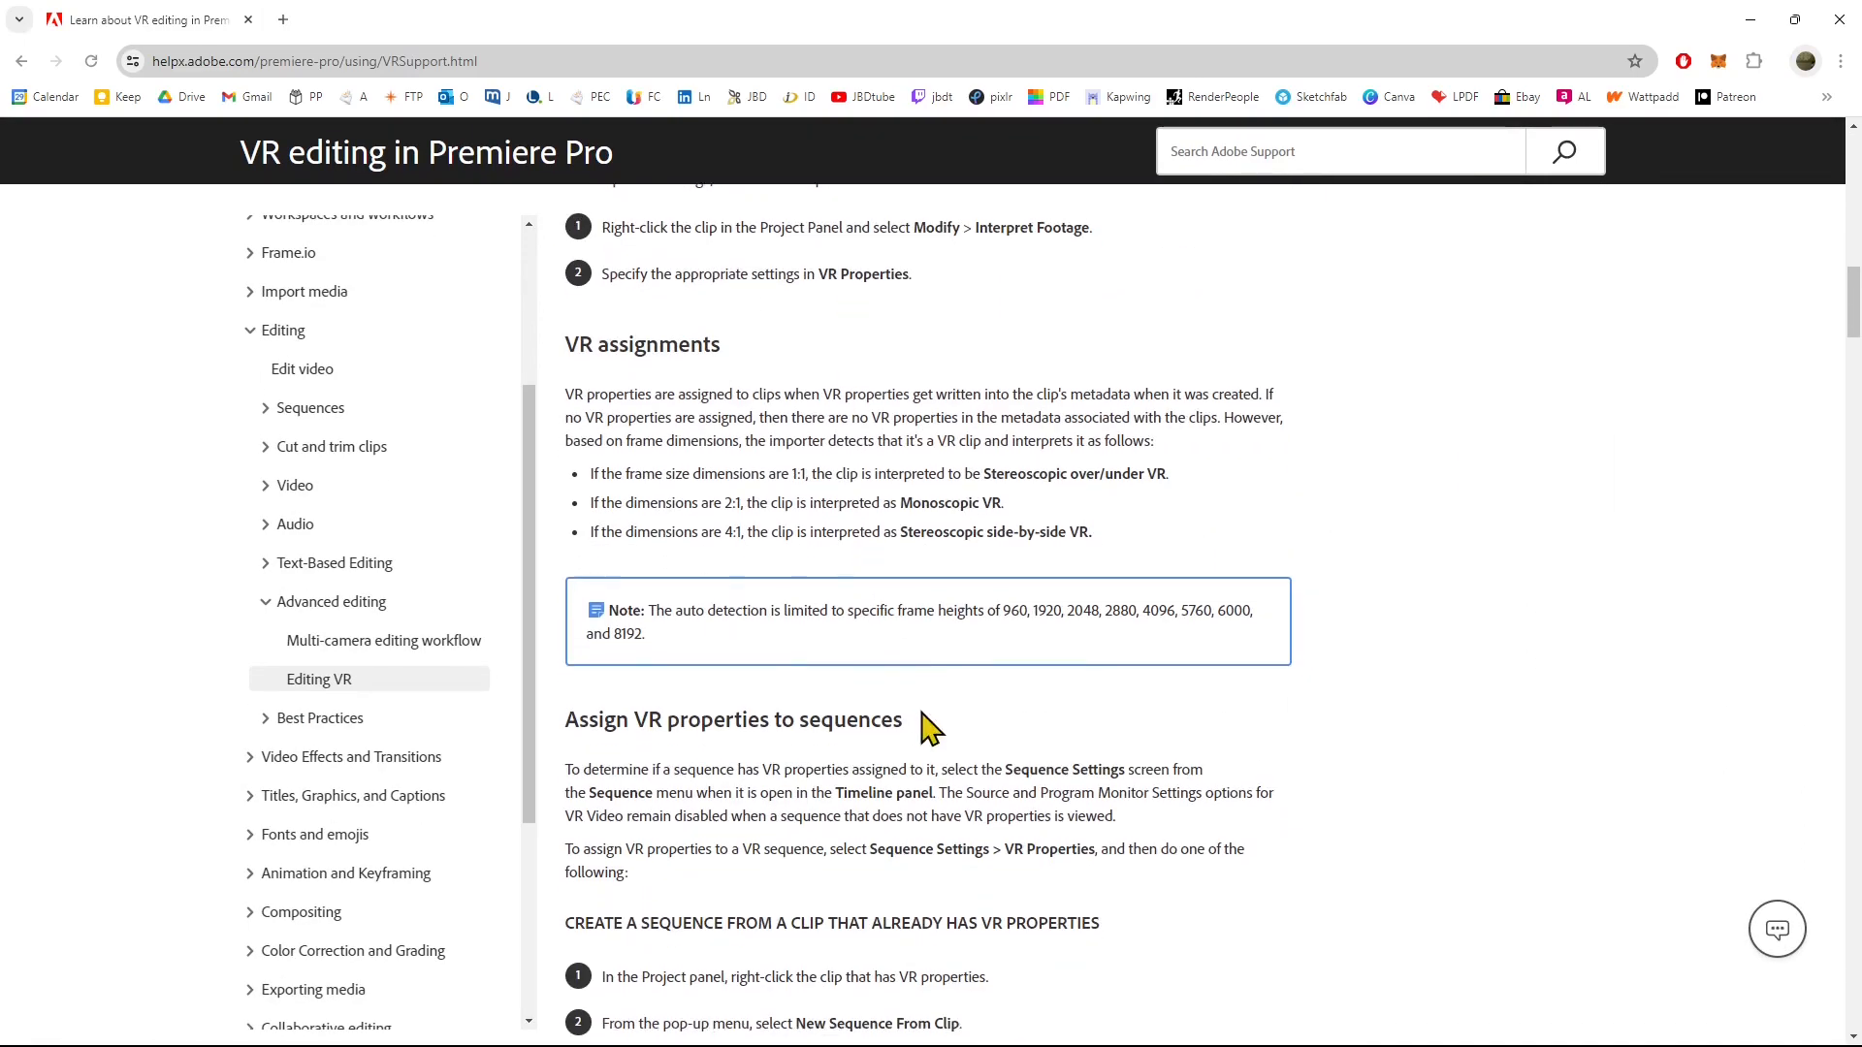
pyautogui.scroll(-5, 906, 581)
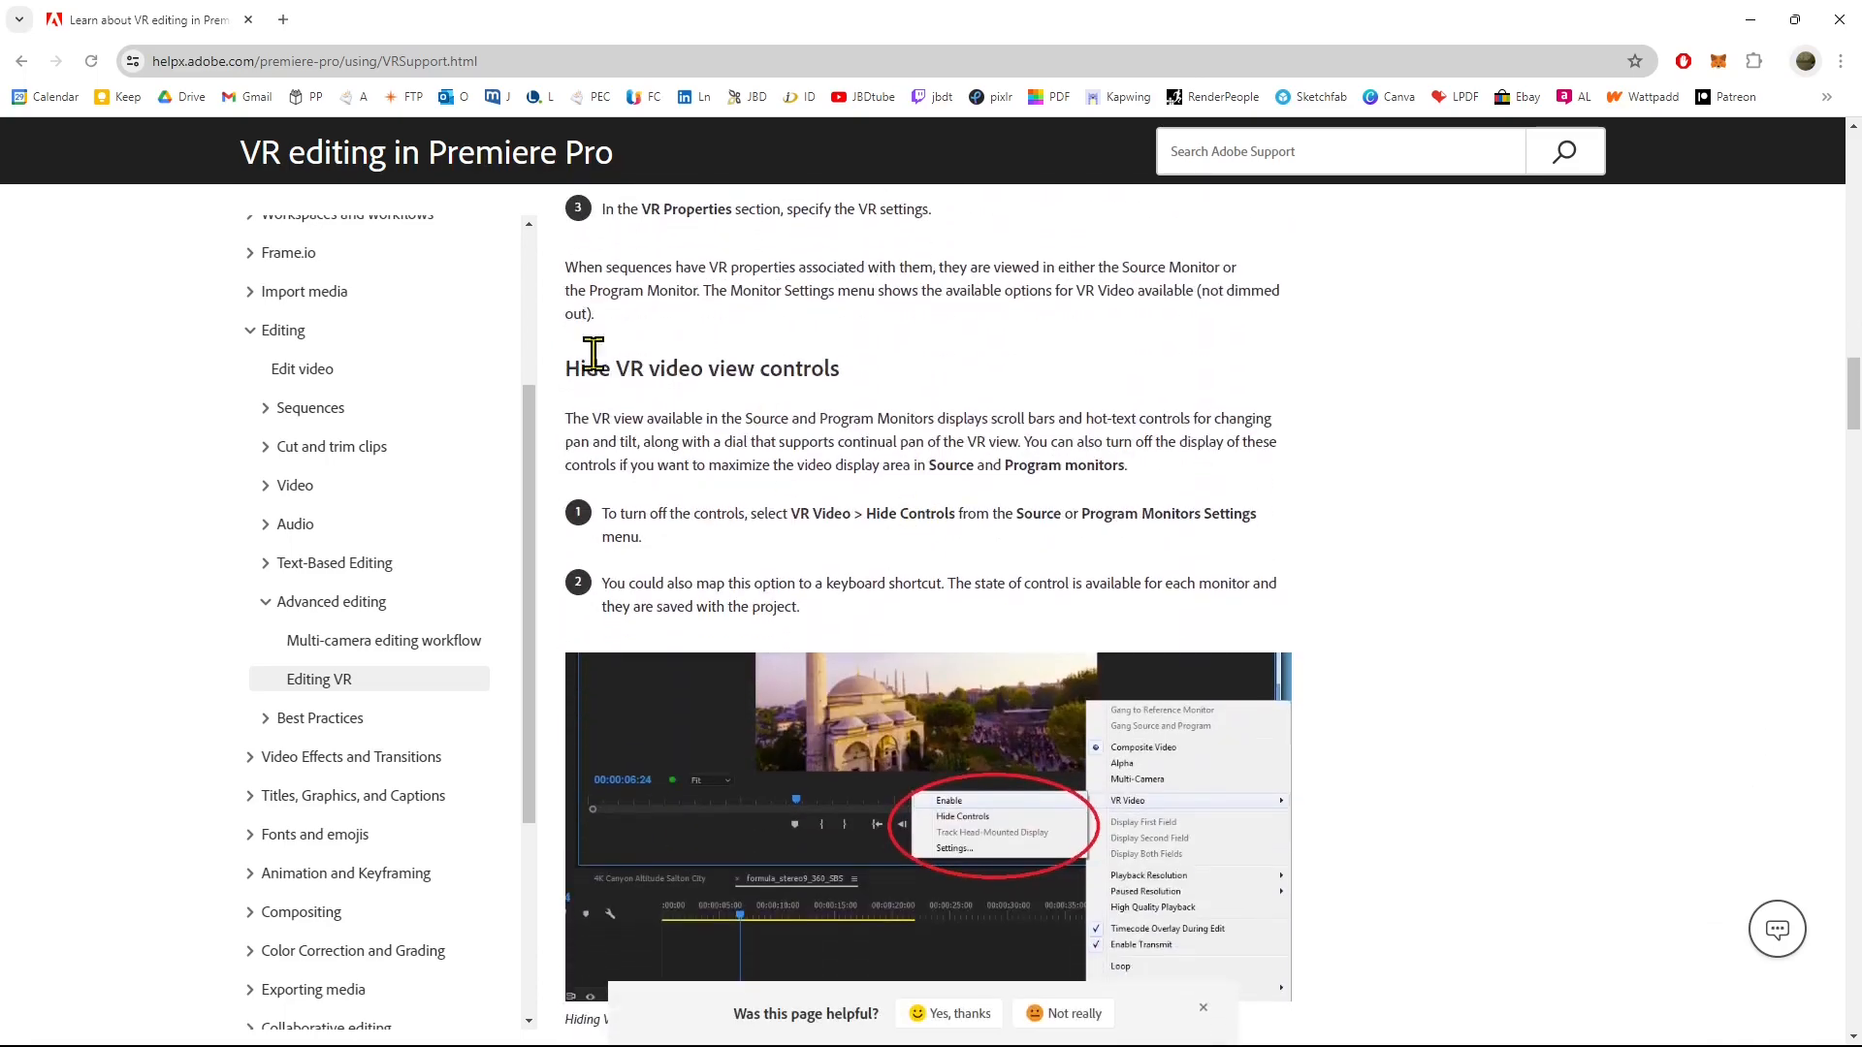
pyautogui.scroll(-9, 969, 698)
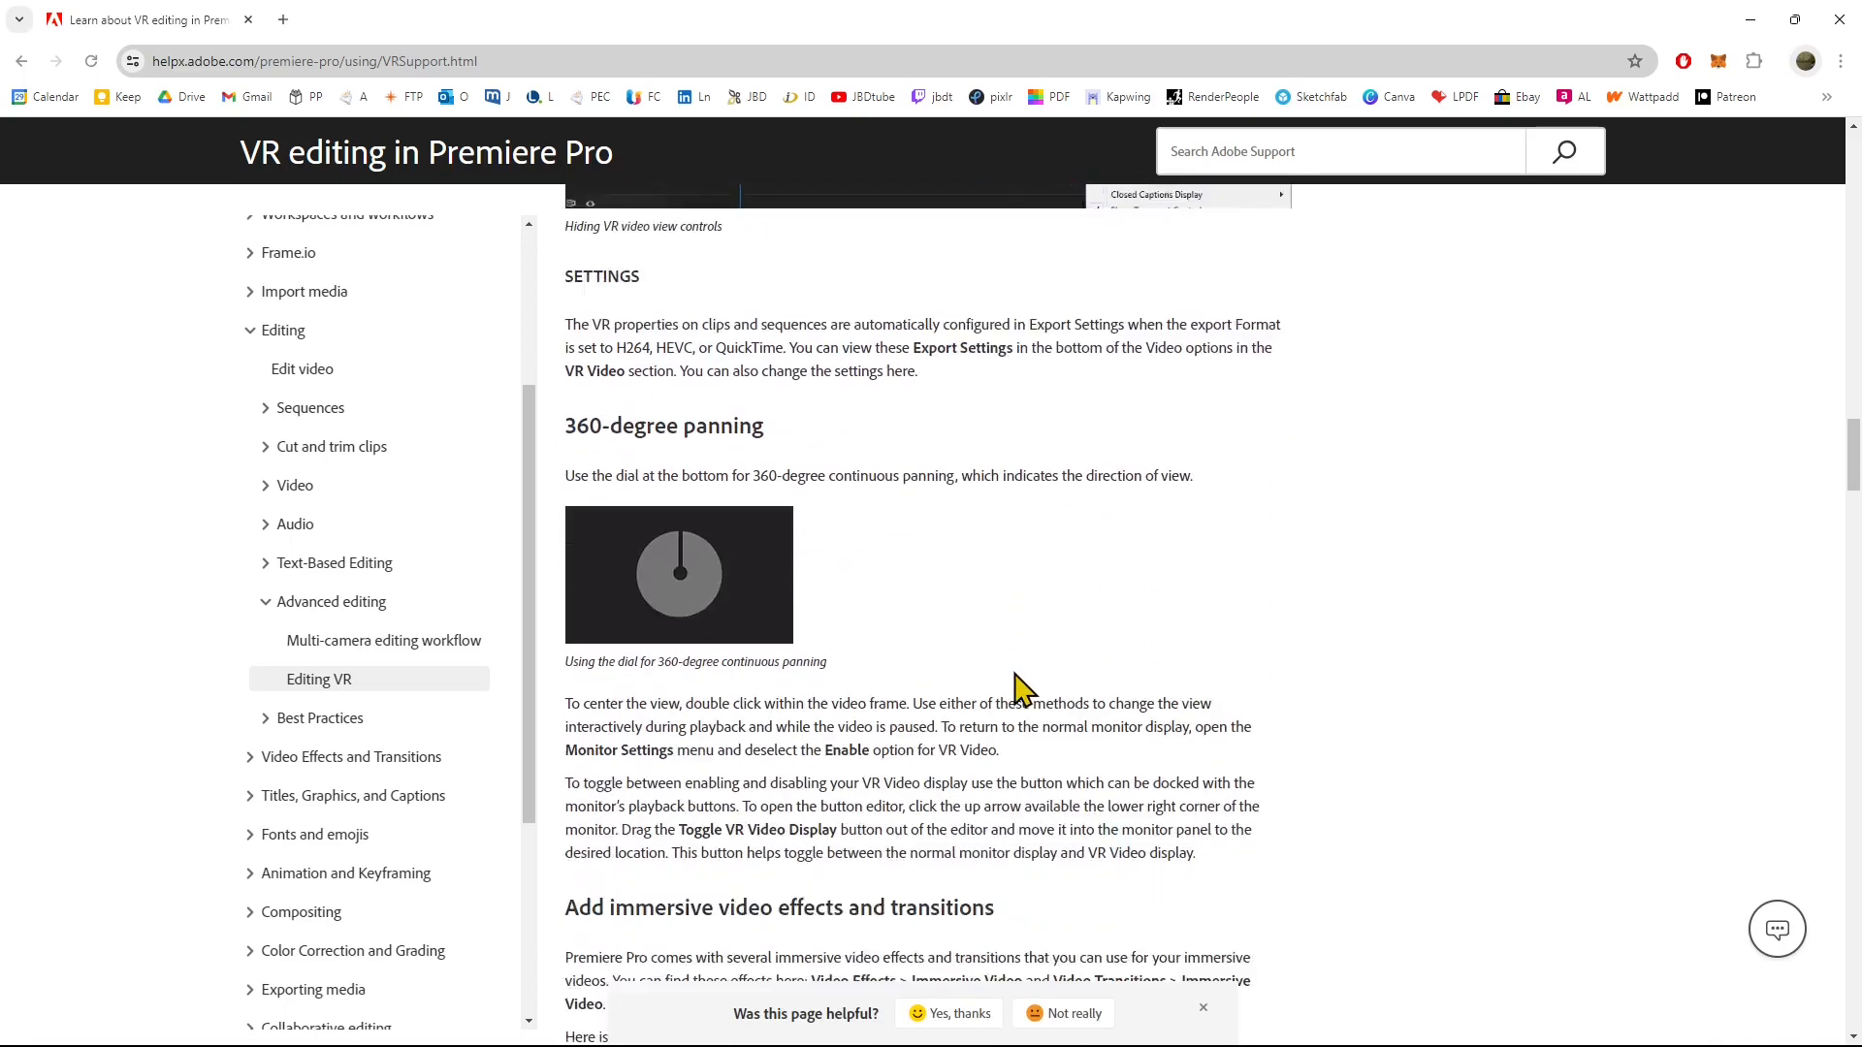
pyautogui.scroll(8, 1015, 673)
pyautogui.scroll(-16, 1018, 673)
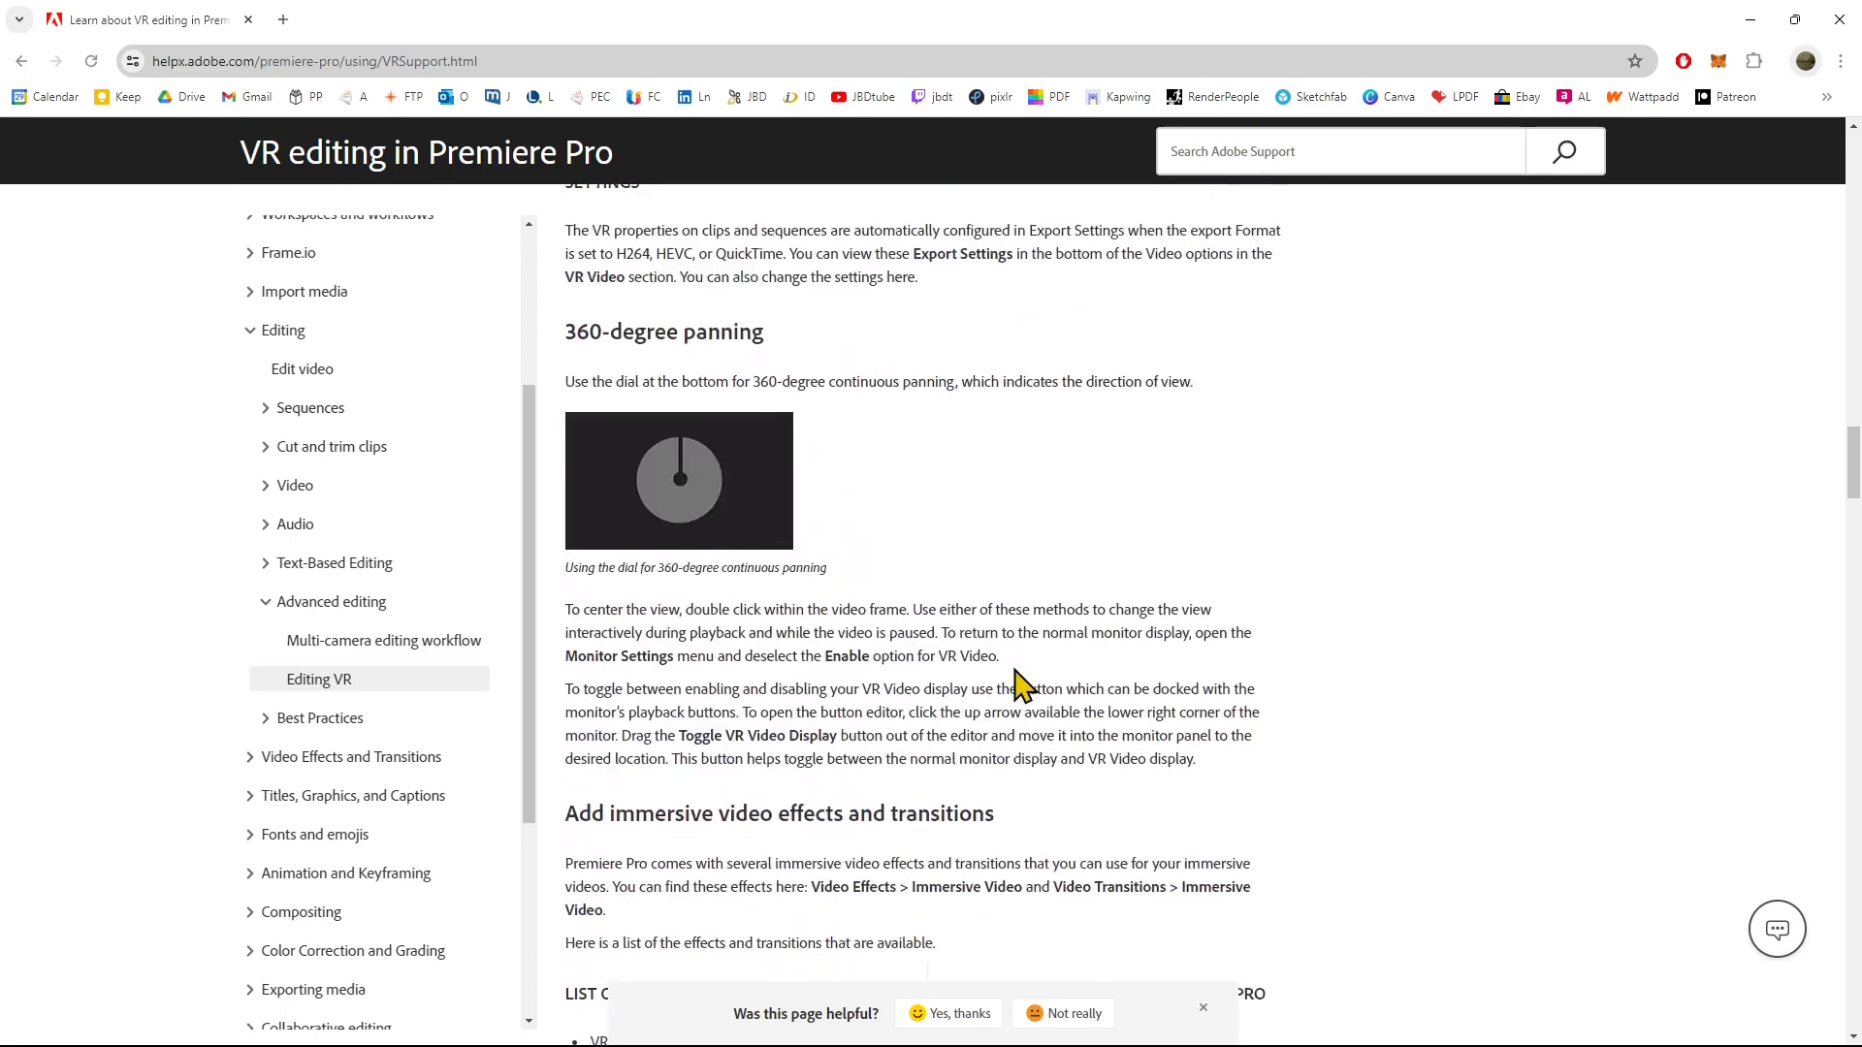
pyautogui.scroll(-20, 1027, 687)
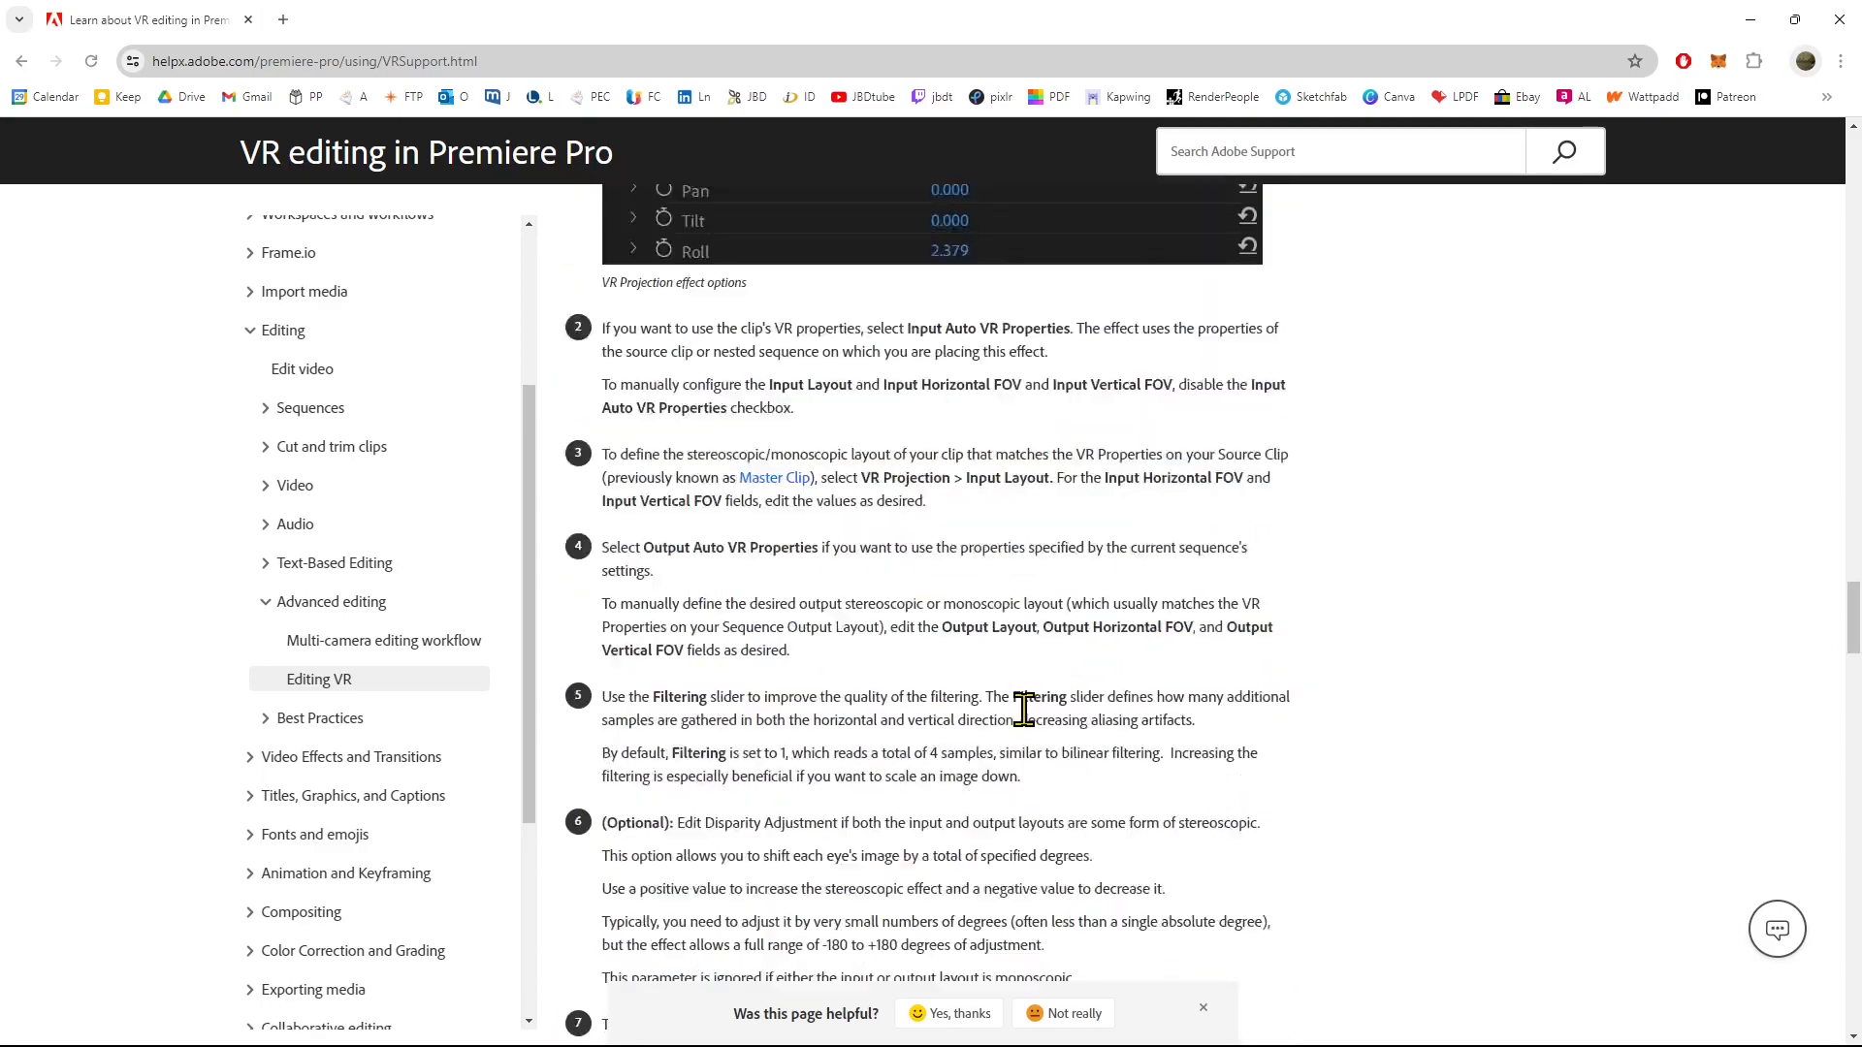
pyautogui.scroll(-20, 1011, 686)
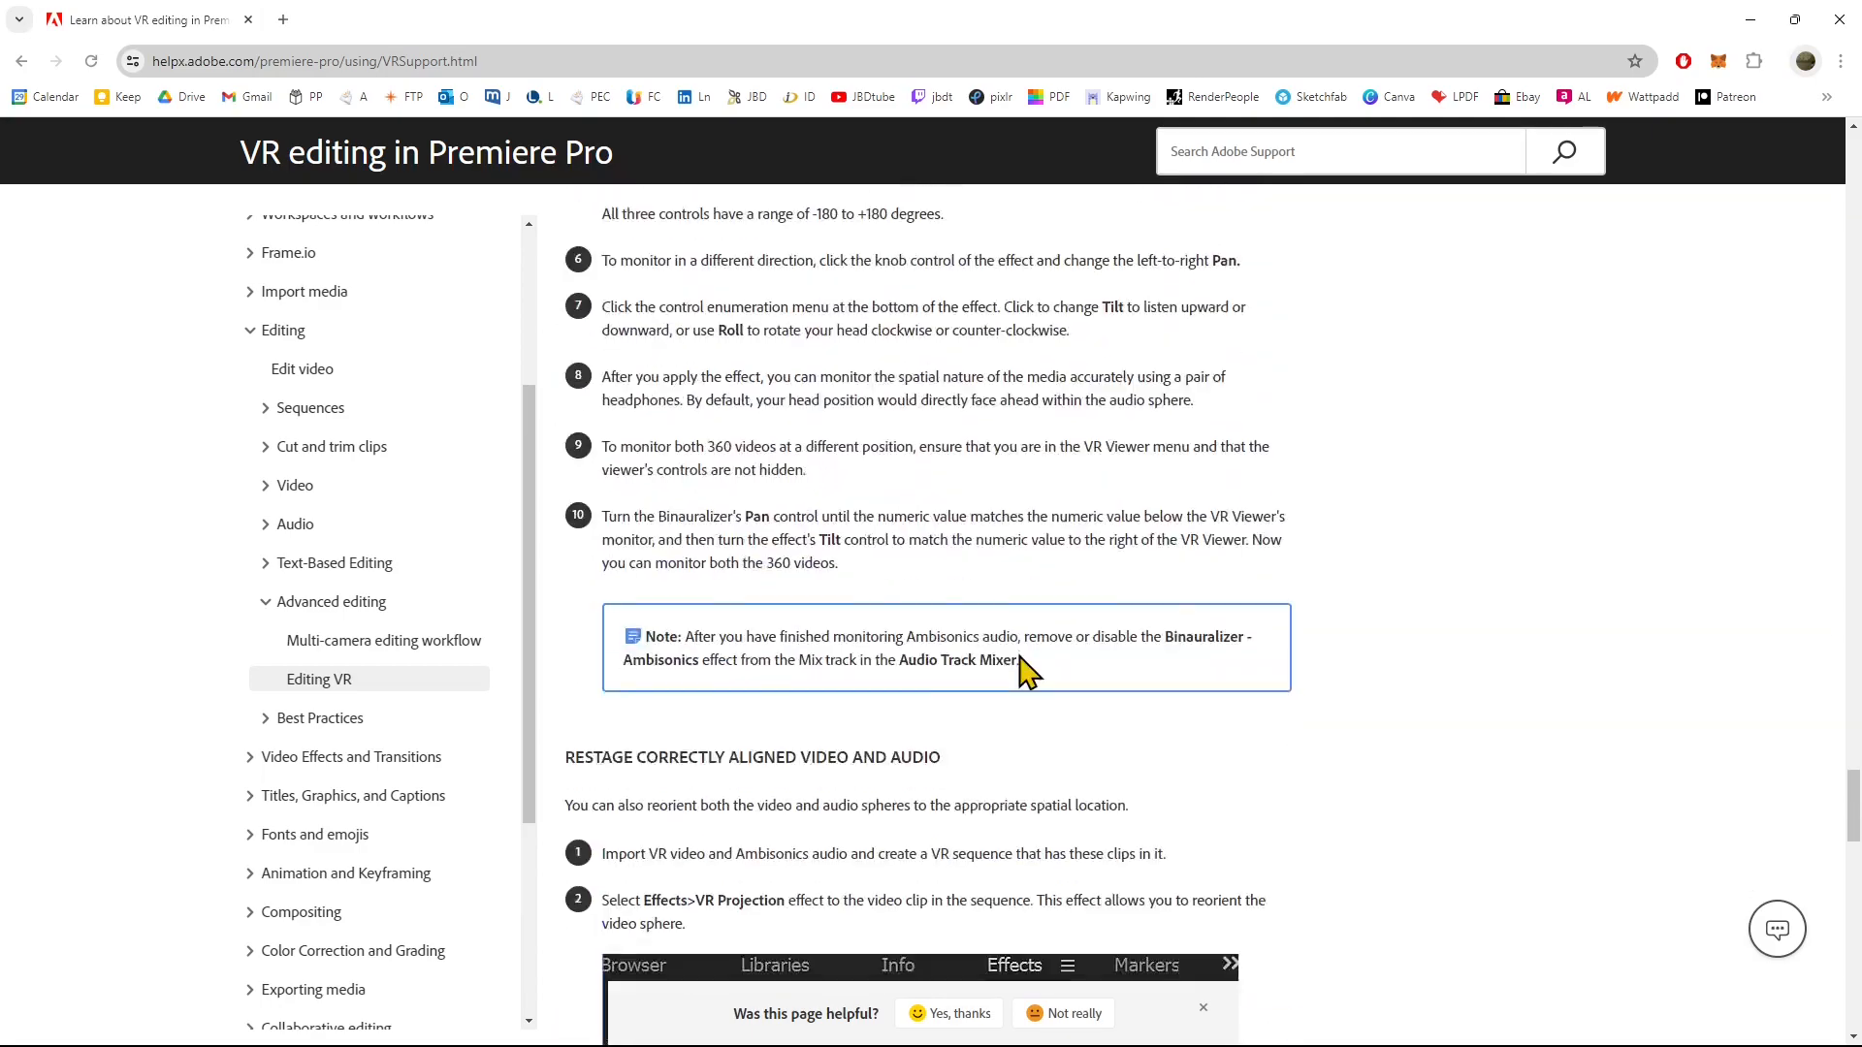
pyautogui.scroll(-20, 945, 597)
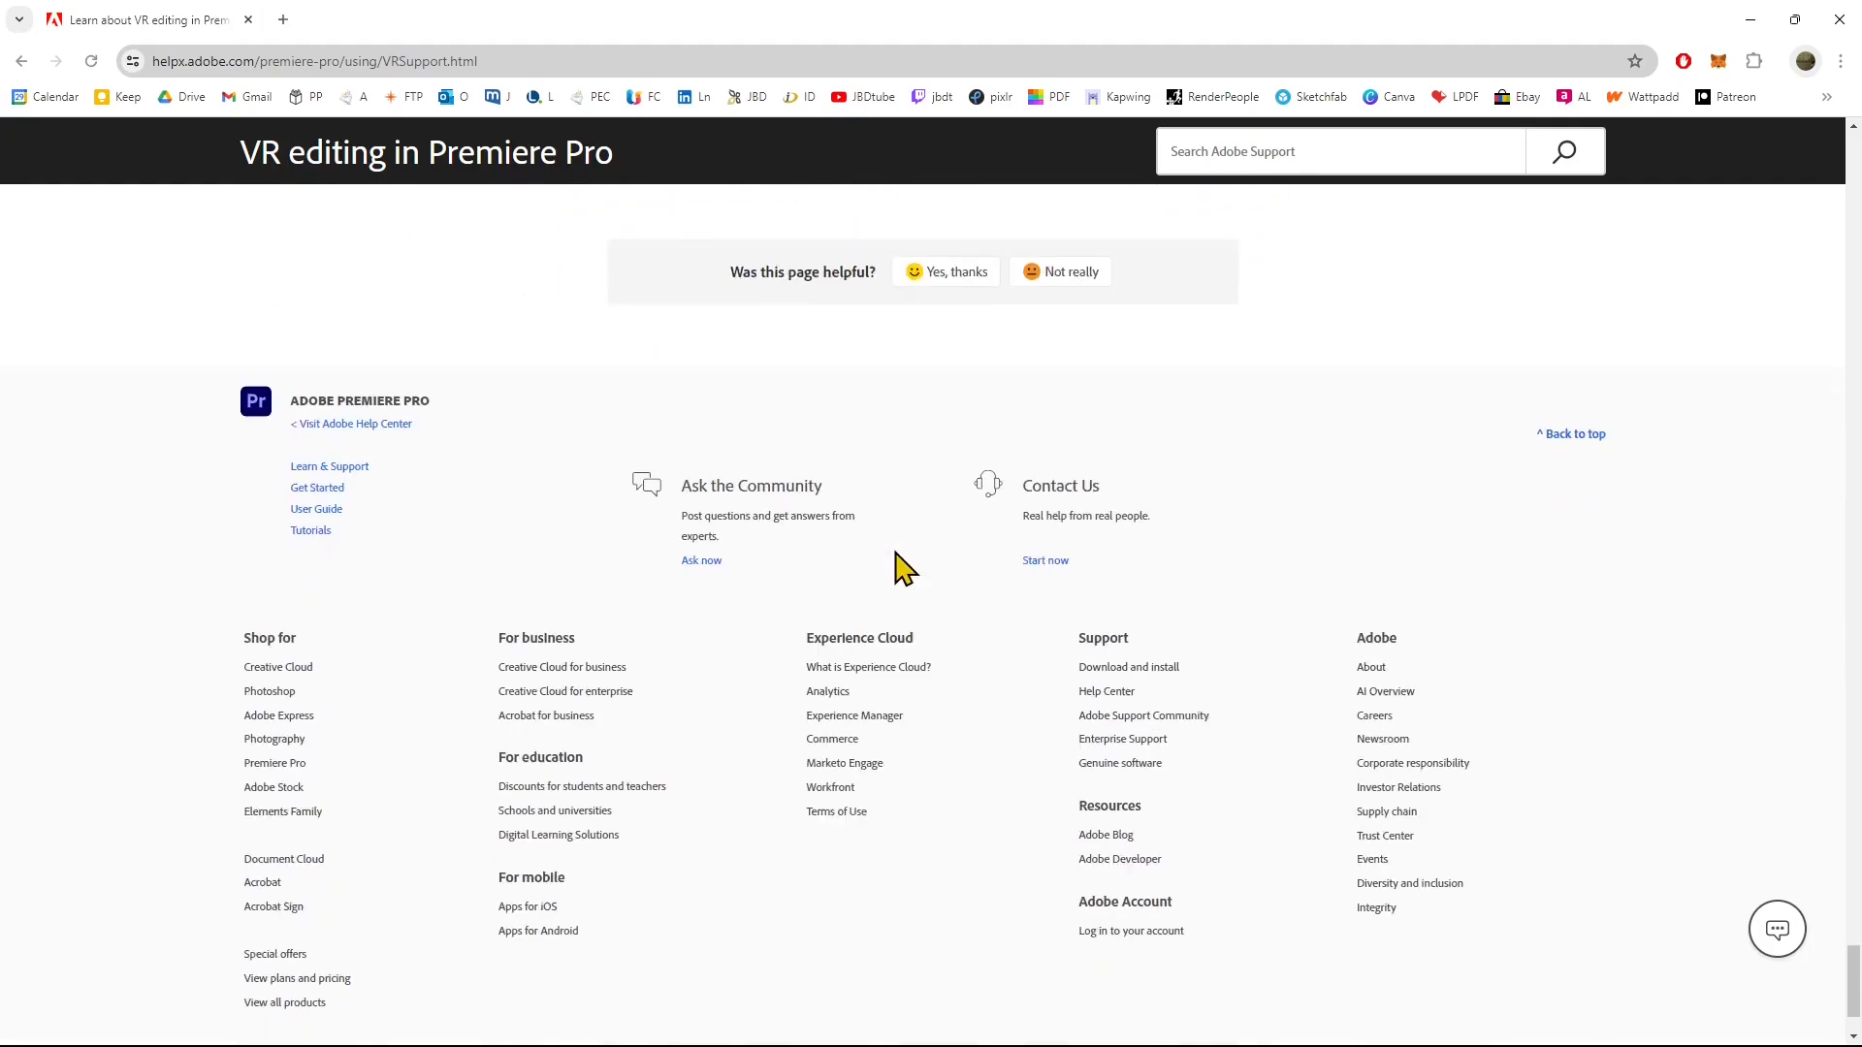
# Close the browser, return to Premiere Pro, and move the sequence playhead to 00:00:00:00.
pyautogui.click(1839, 19)
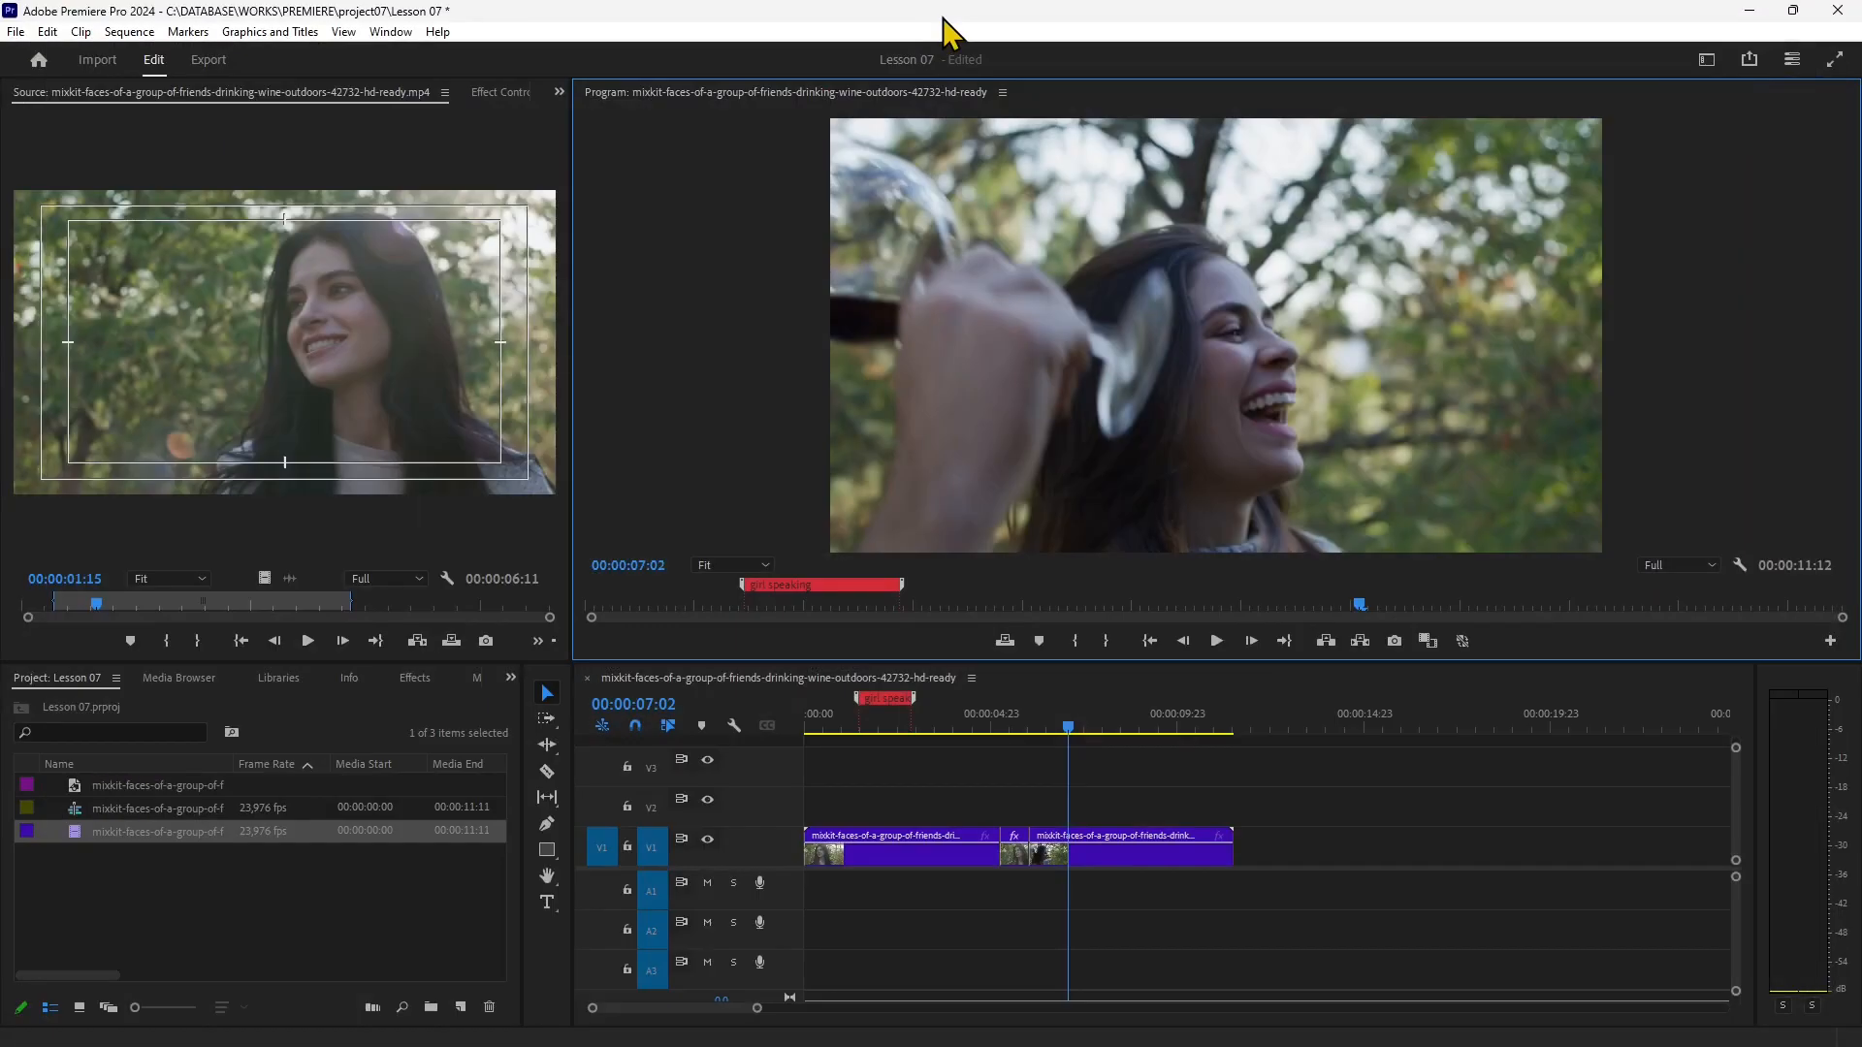
pyautogui.moveTo(1070, 729); pyautogui.dragTo(782, 789)
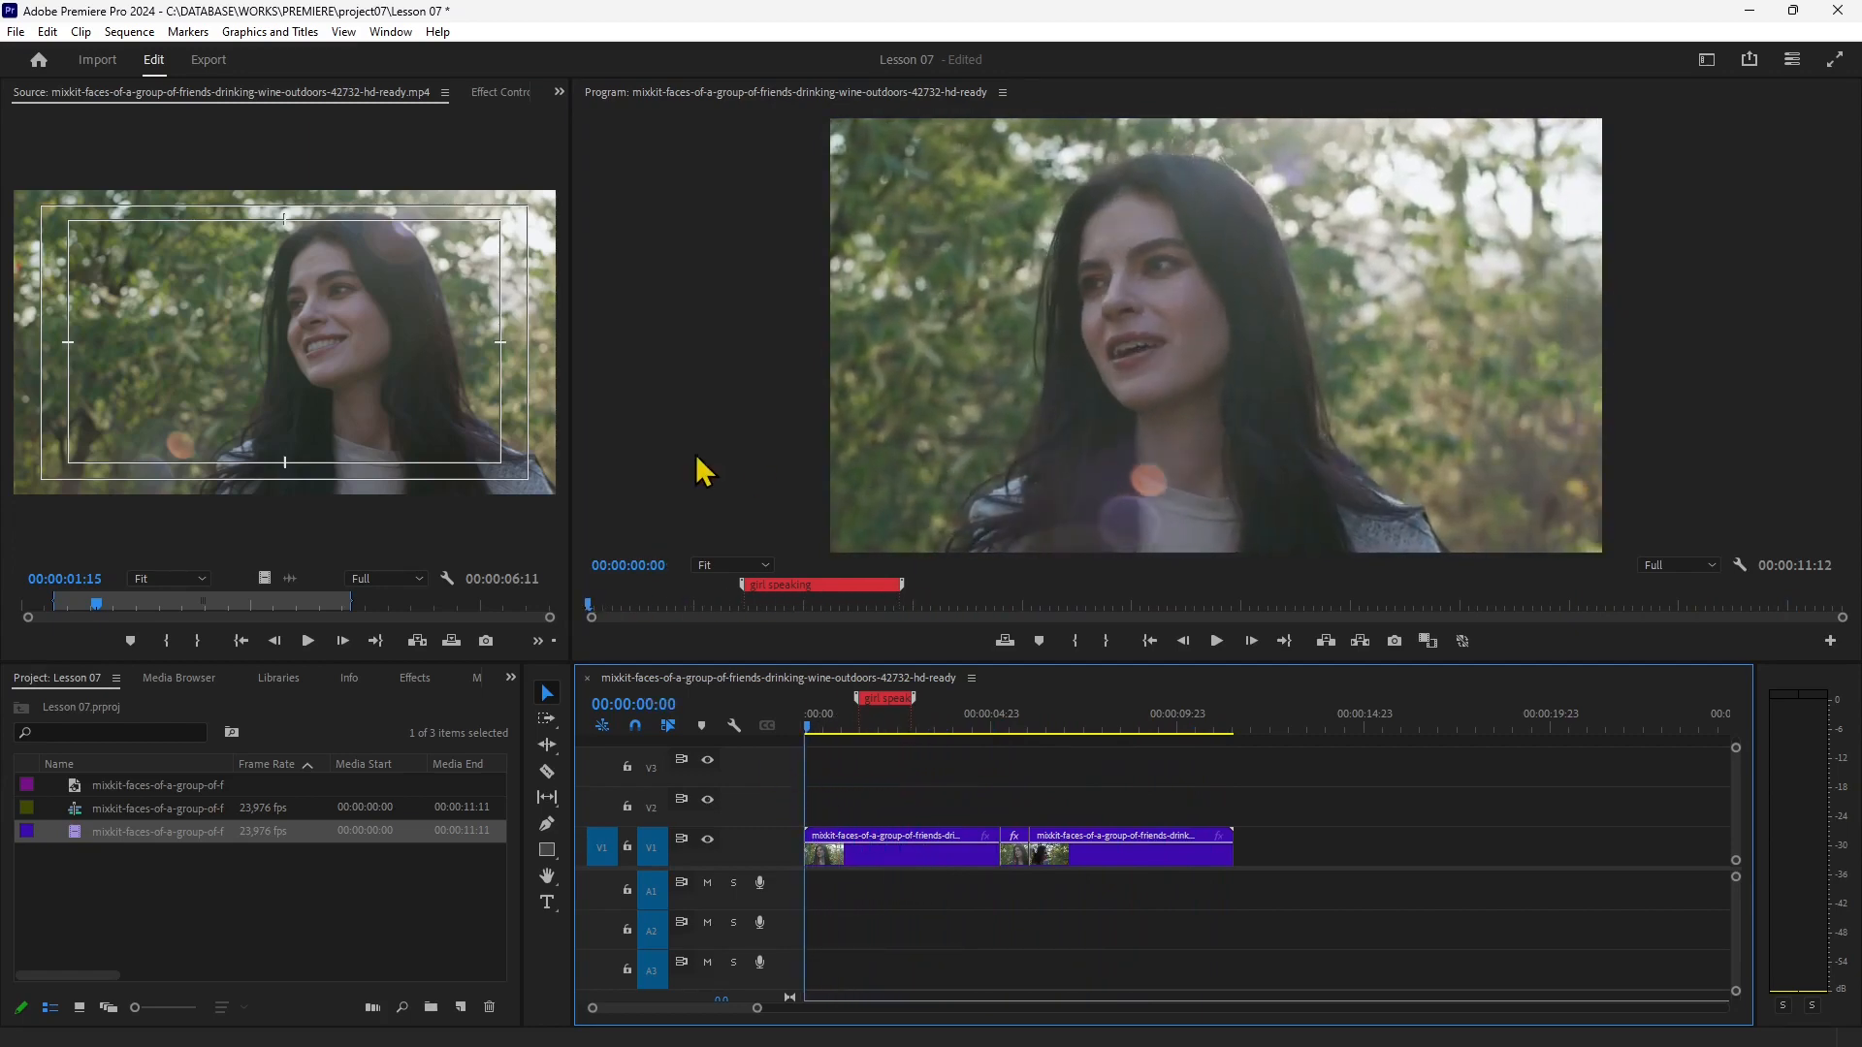